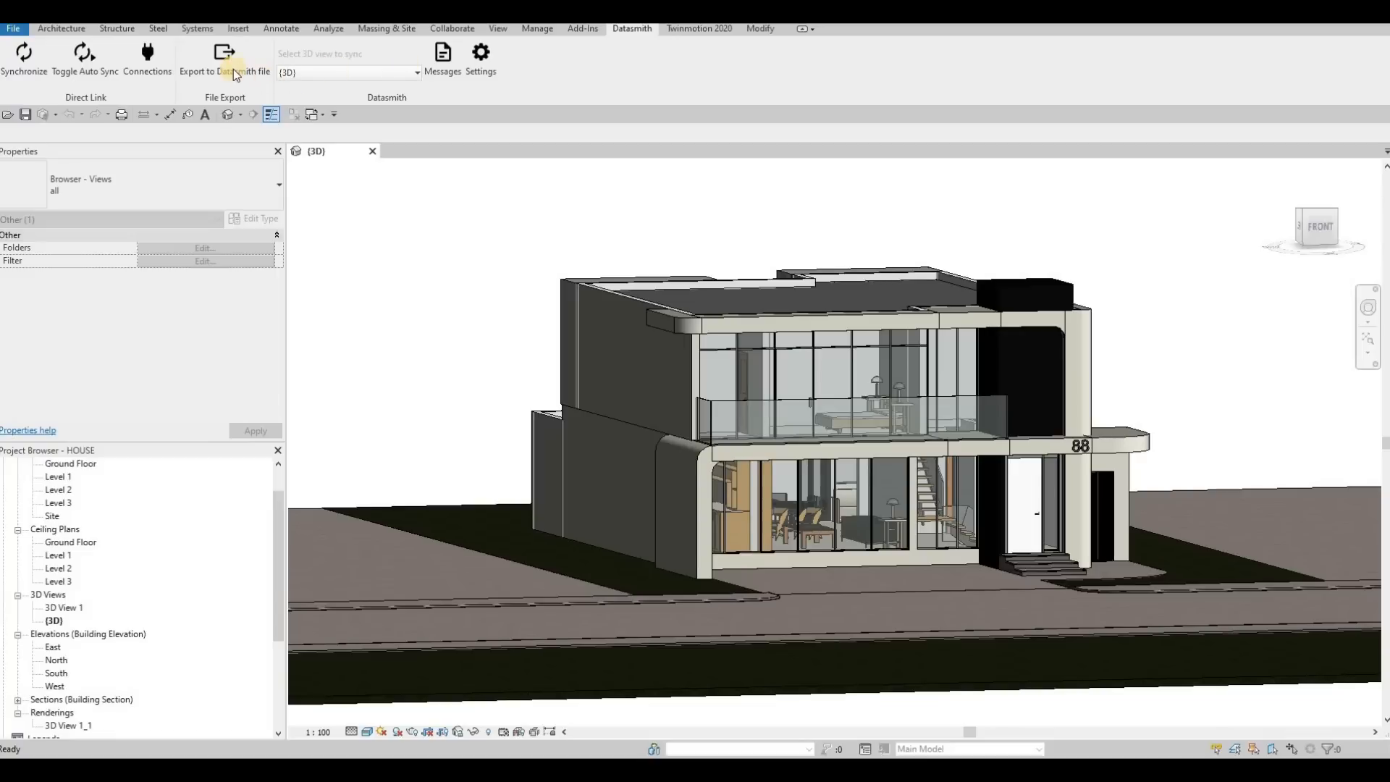
Export the 3D view to a Datasmith file named HOUSE-3DView-{3D} in the Revit File folder.
click(233, 68)
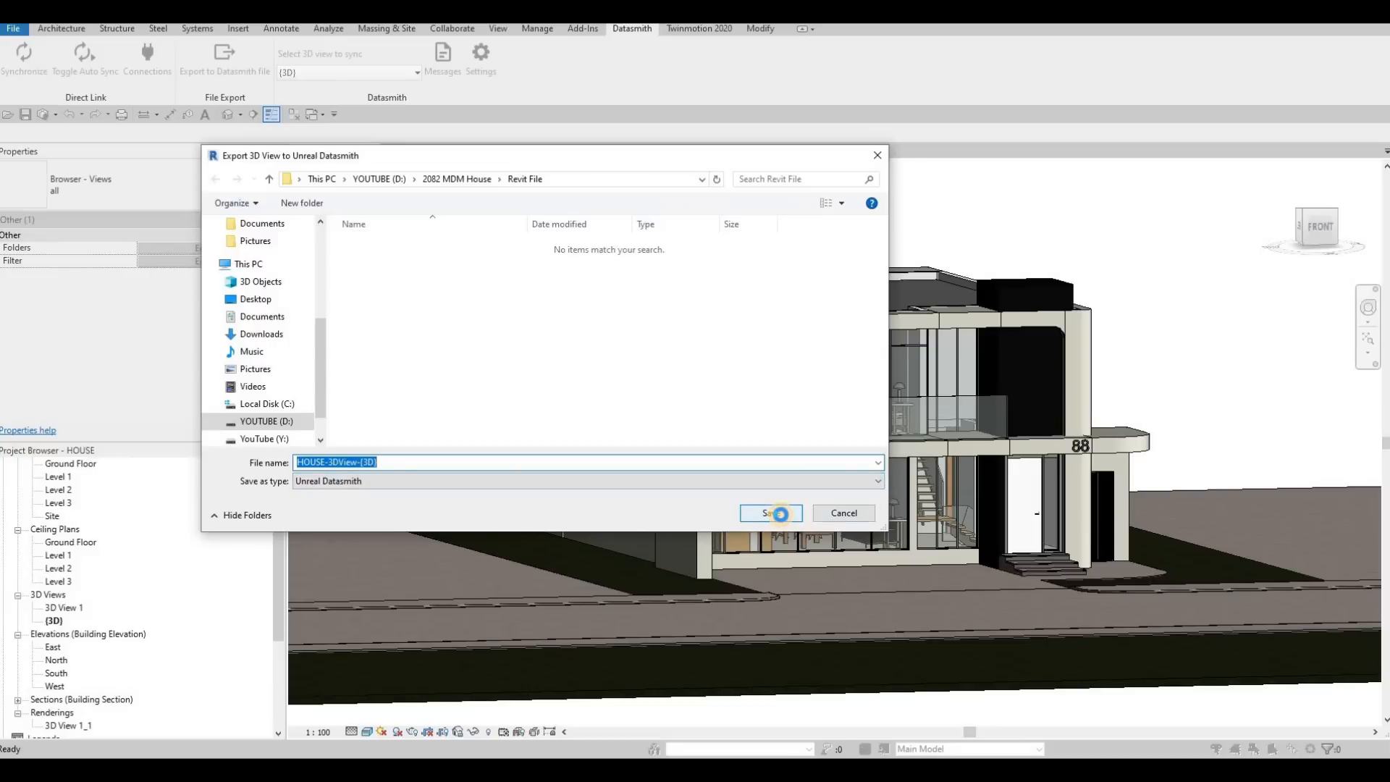
click(772, 513)
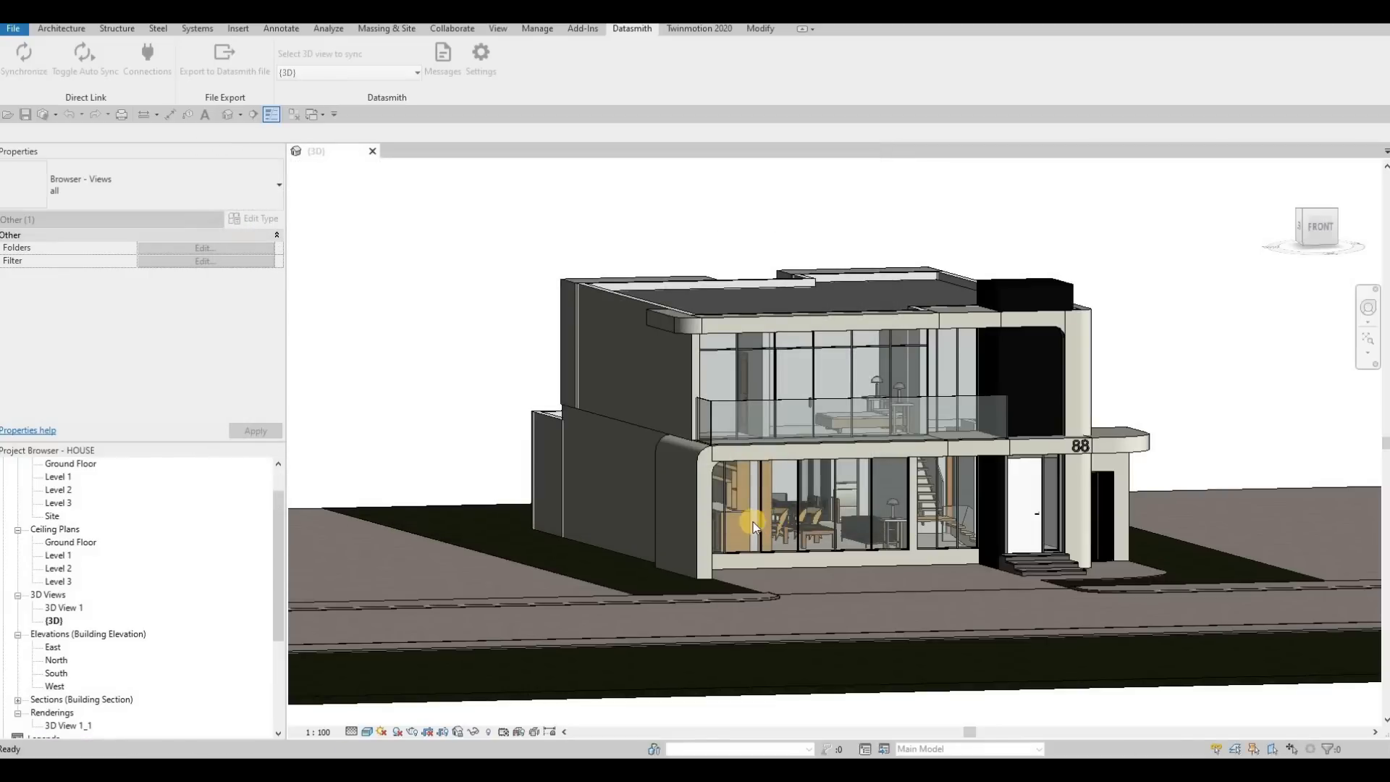
click(353, 732)
click(364, 732)
click(365, 732)
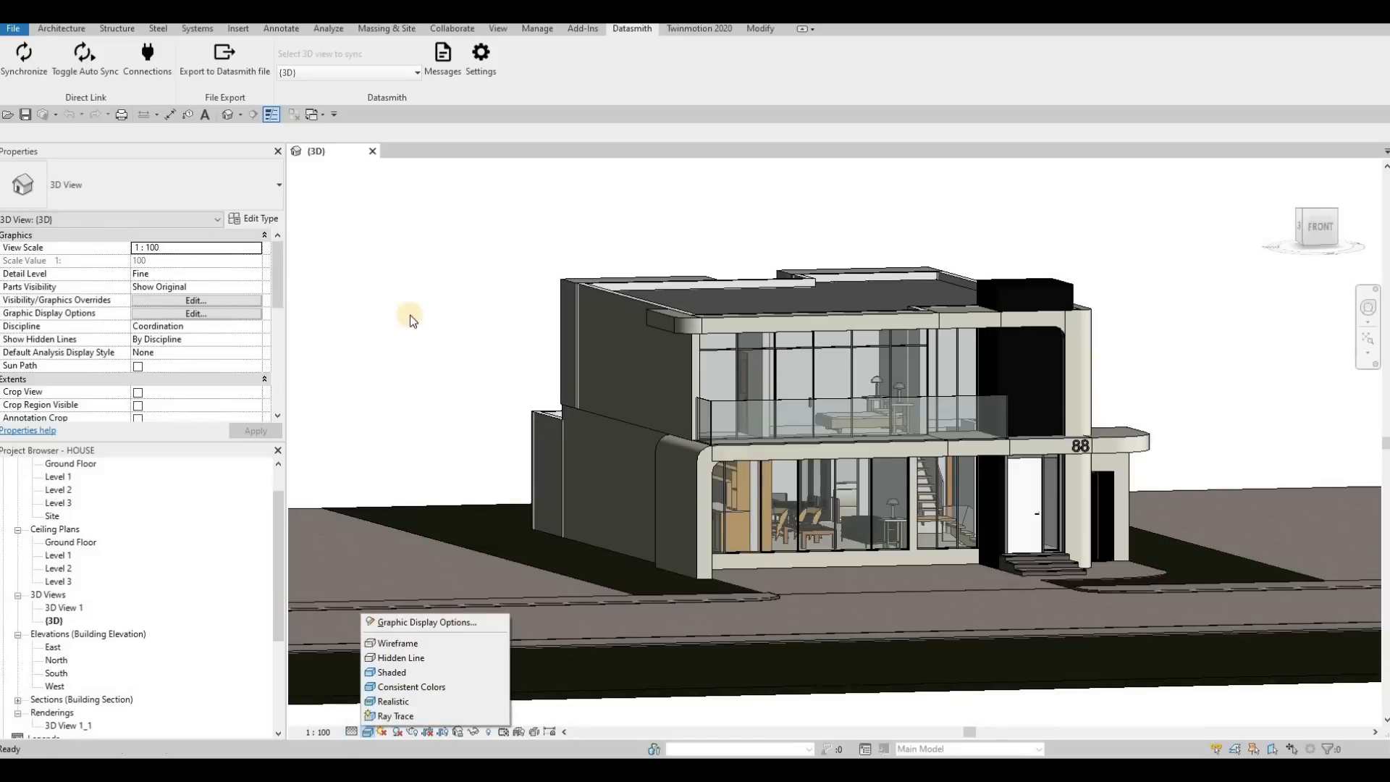
key(Escape)
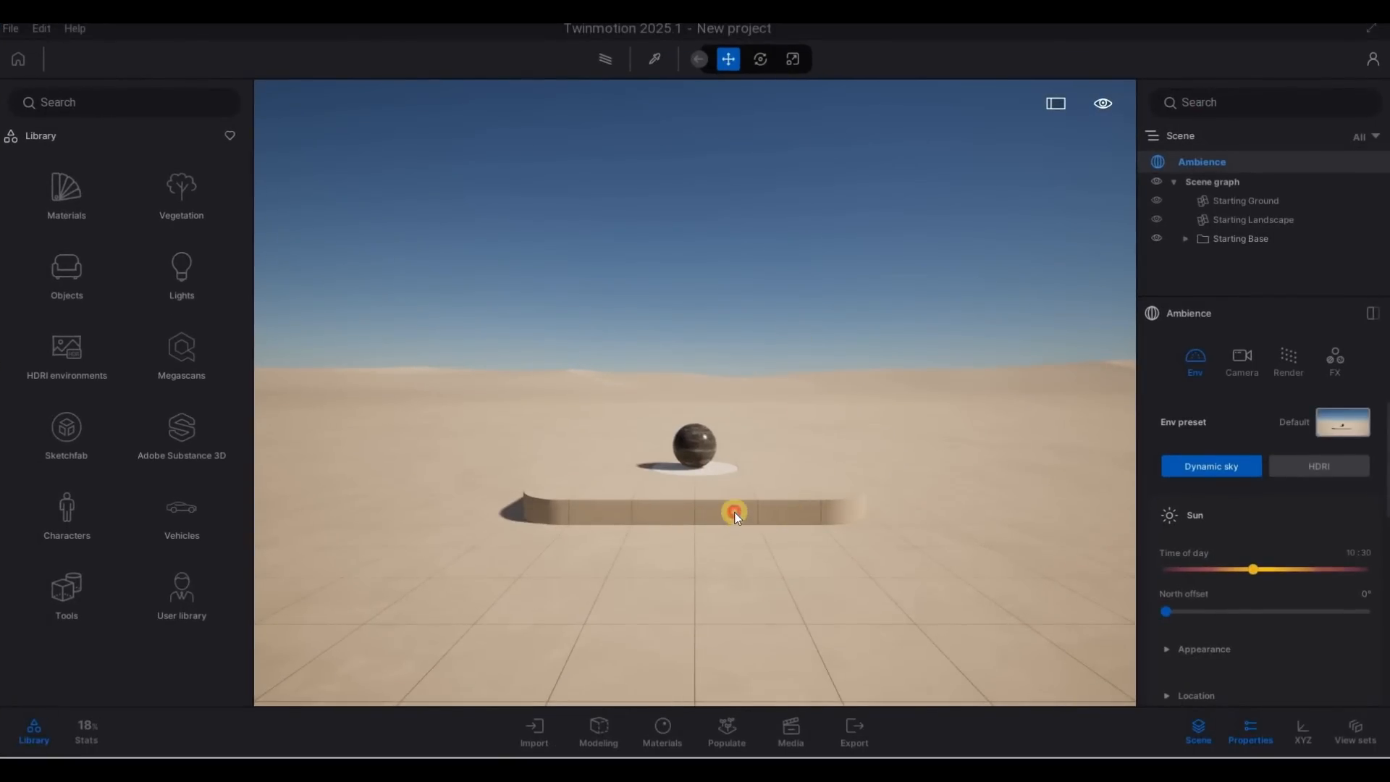
Switch to Twinmotion and delete the default platform, cylinder, sphere and remaining Starting Base folder from the new scene.
click(737, 517)
key(Delete)
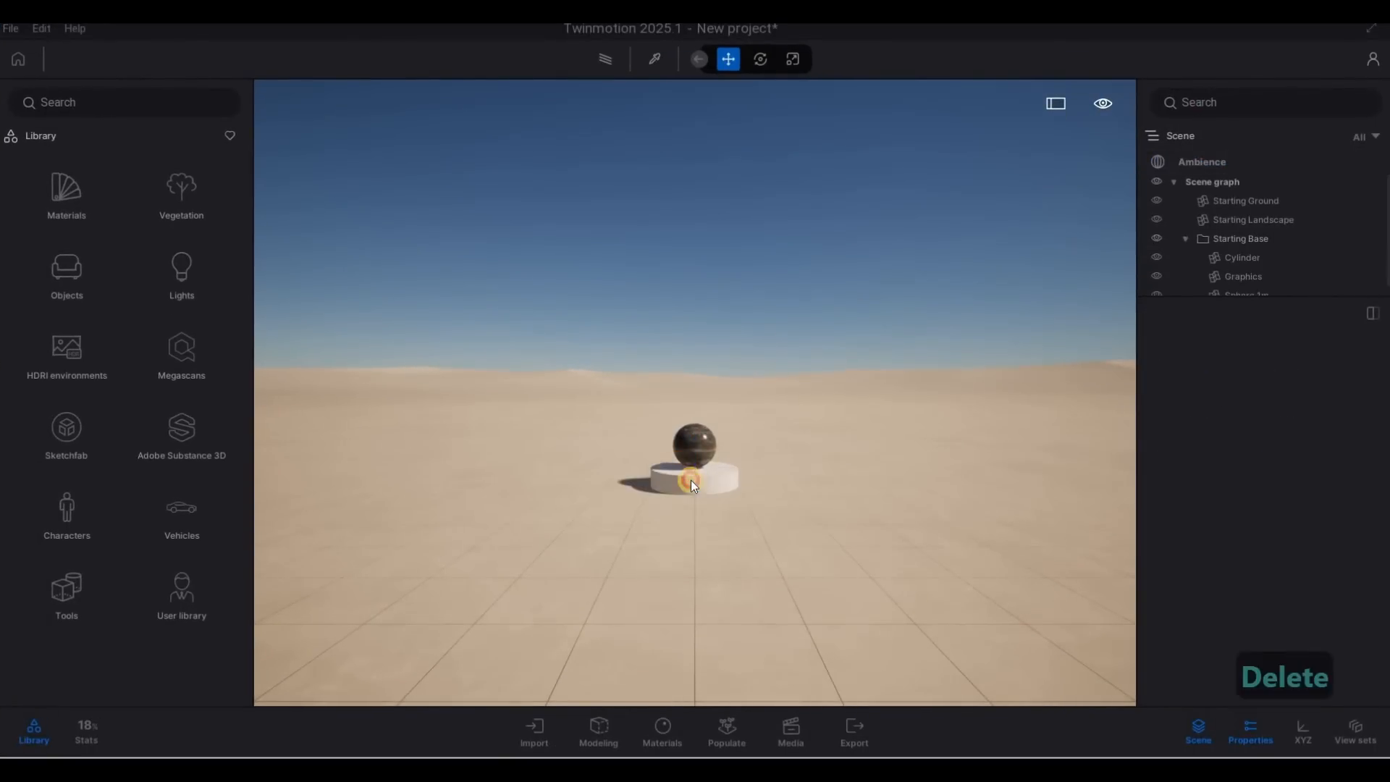
click(693, 452)
key(Delete)
click(693, 445)
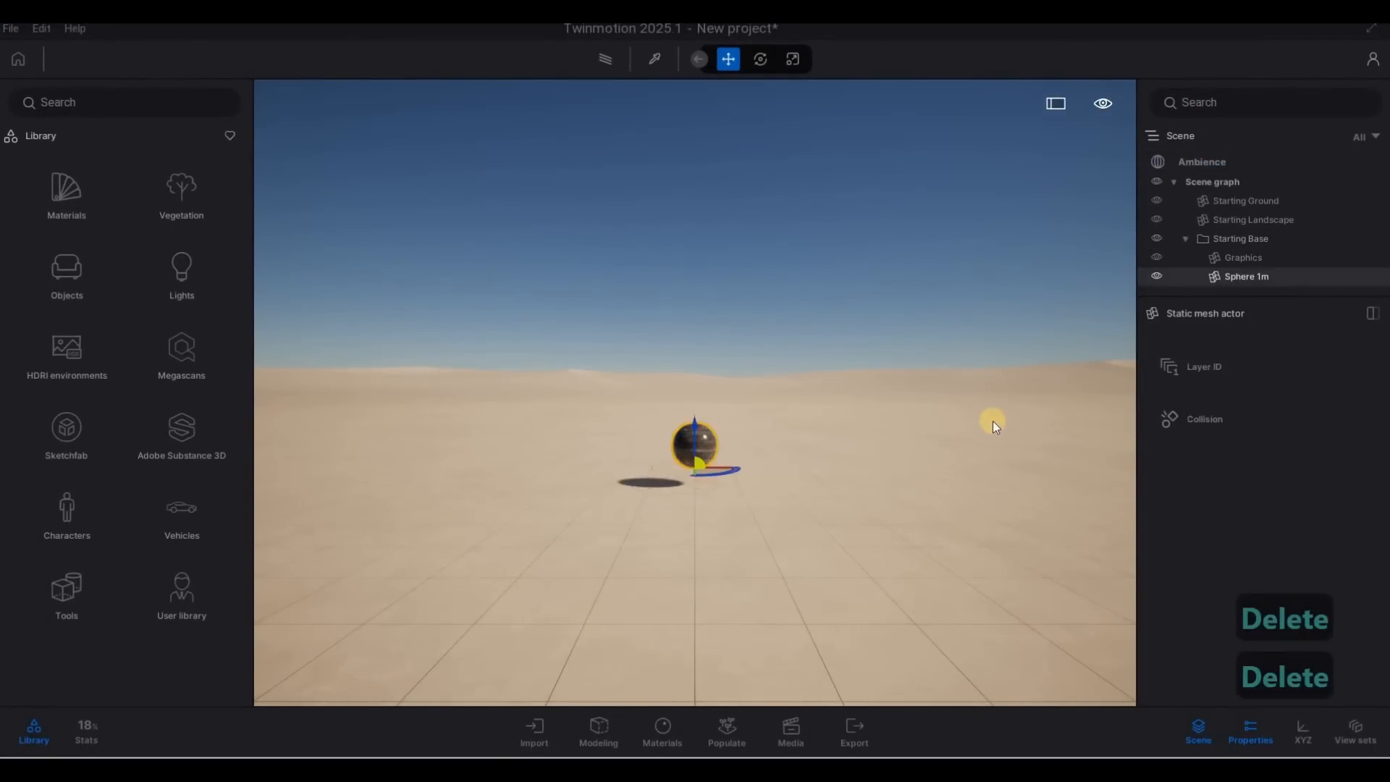
key(Delete)
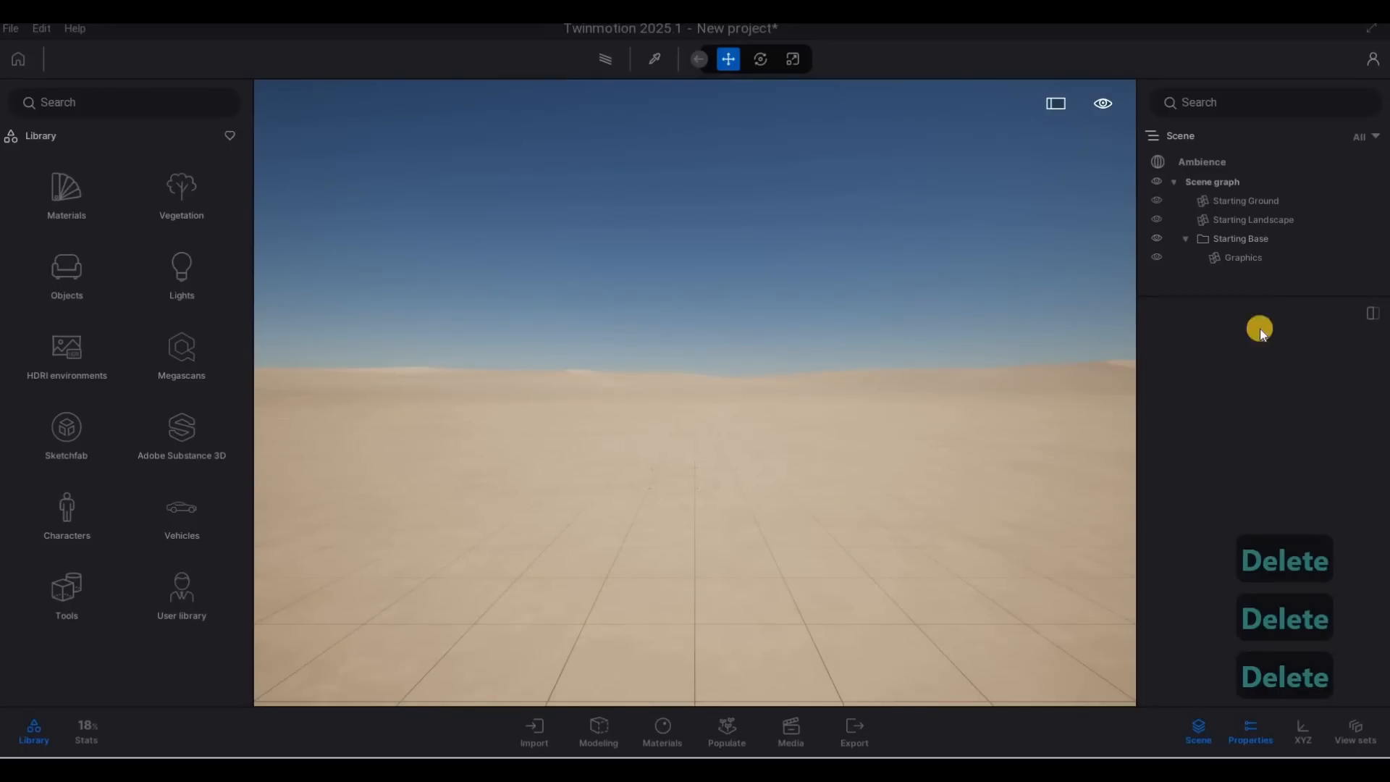
click(701, 485)
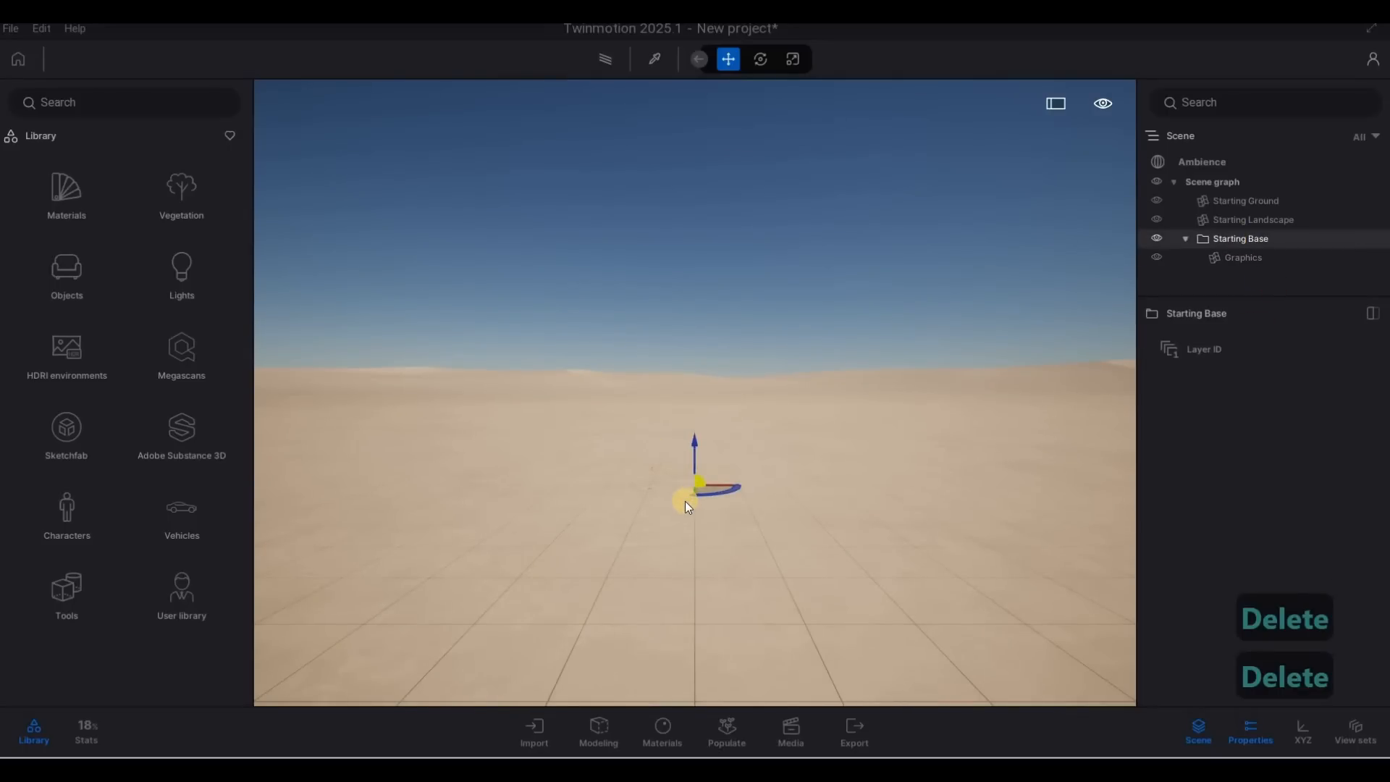
key(Delete)
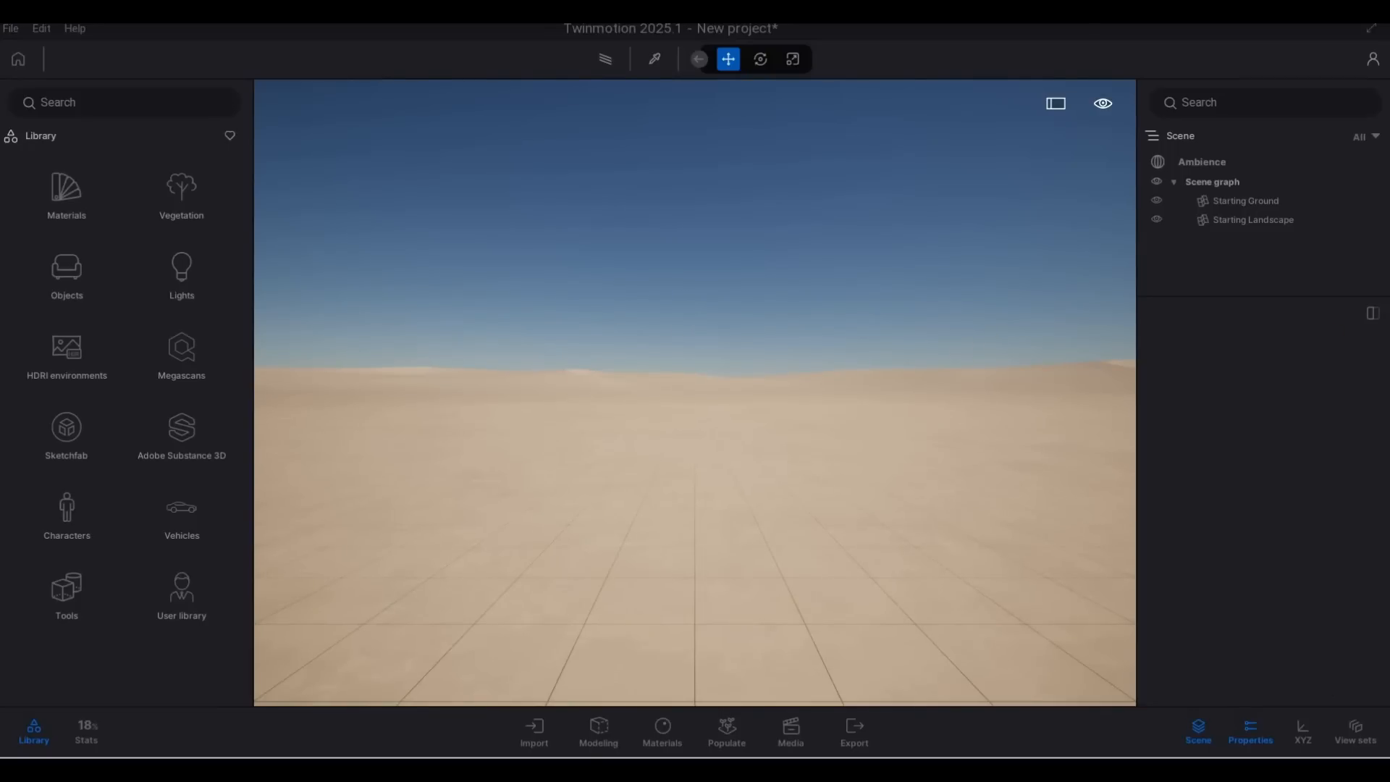
Import the exported HOUSE-3DView-{3D} Datasmith file as geometry from D:\2082 MDM House\Revit File.
key(ctrl+c)
key(ctrl+d)
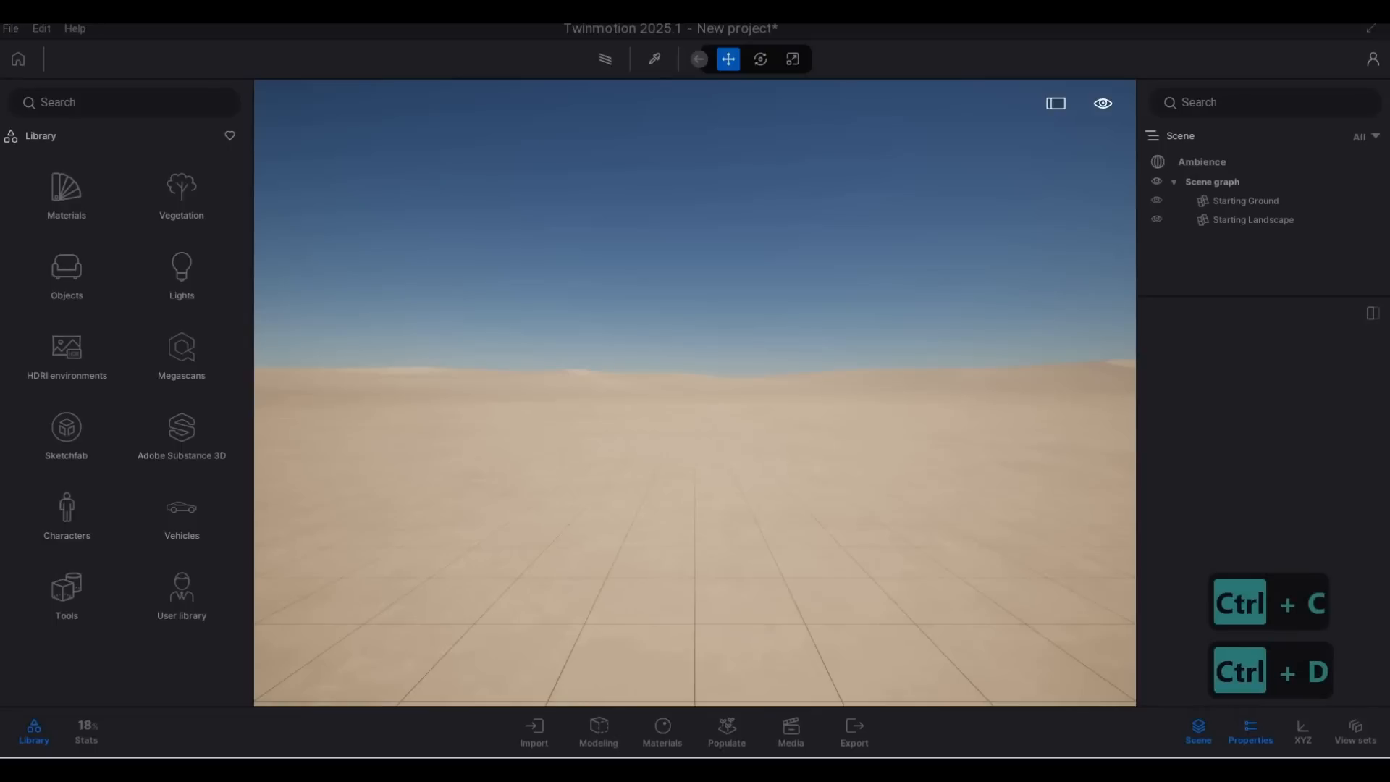
key(ctrl+c)
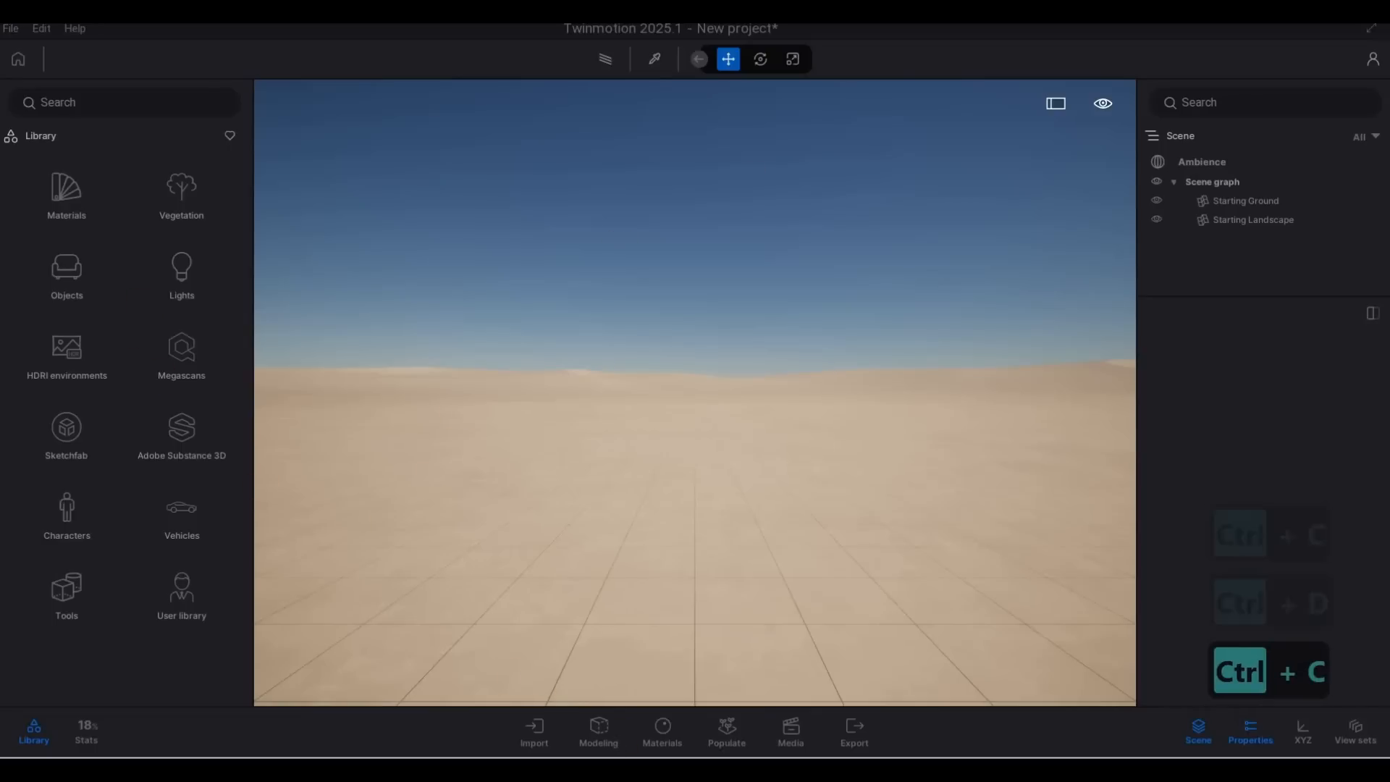
click(535, 737)
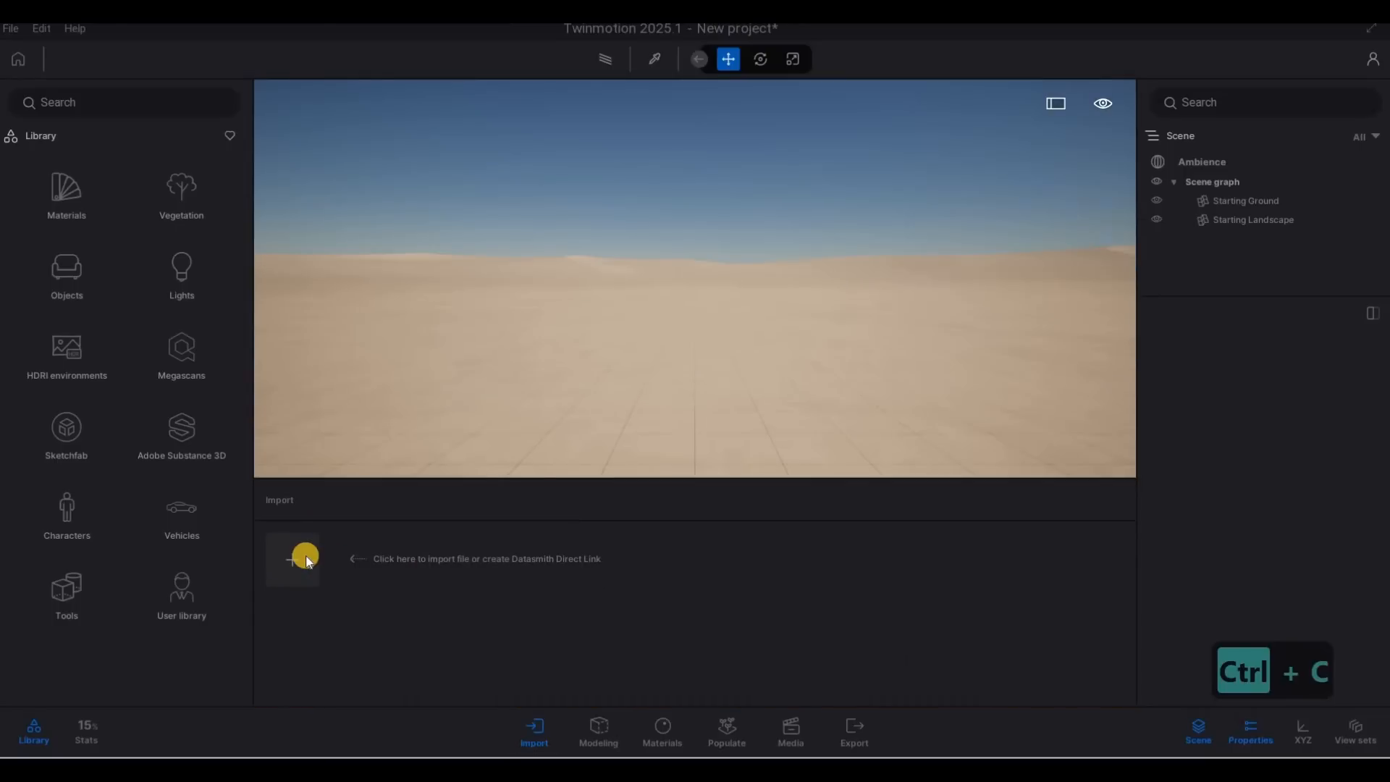
click(305, 560)
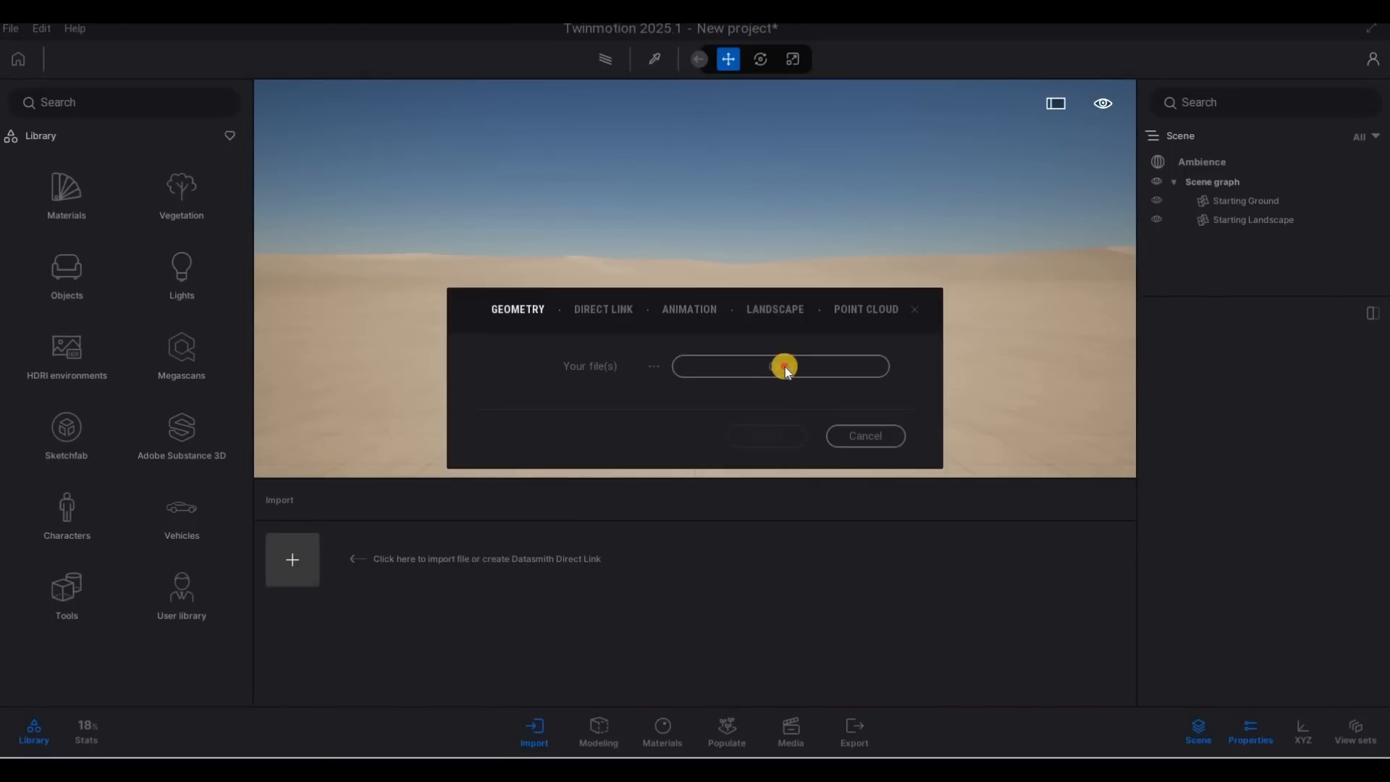
click(785, 367)
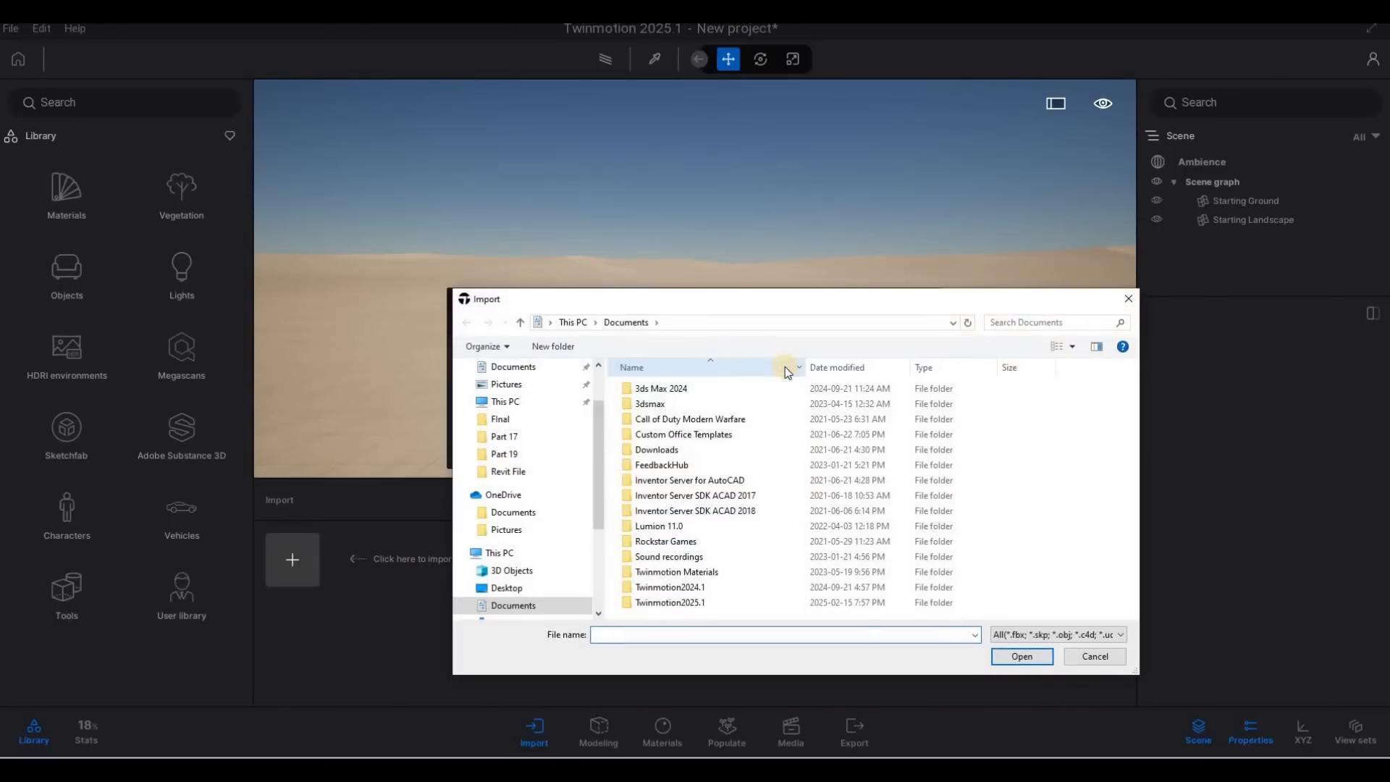
key(ctrl+v)
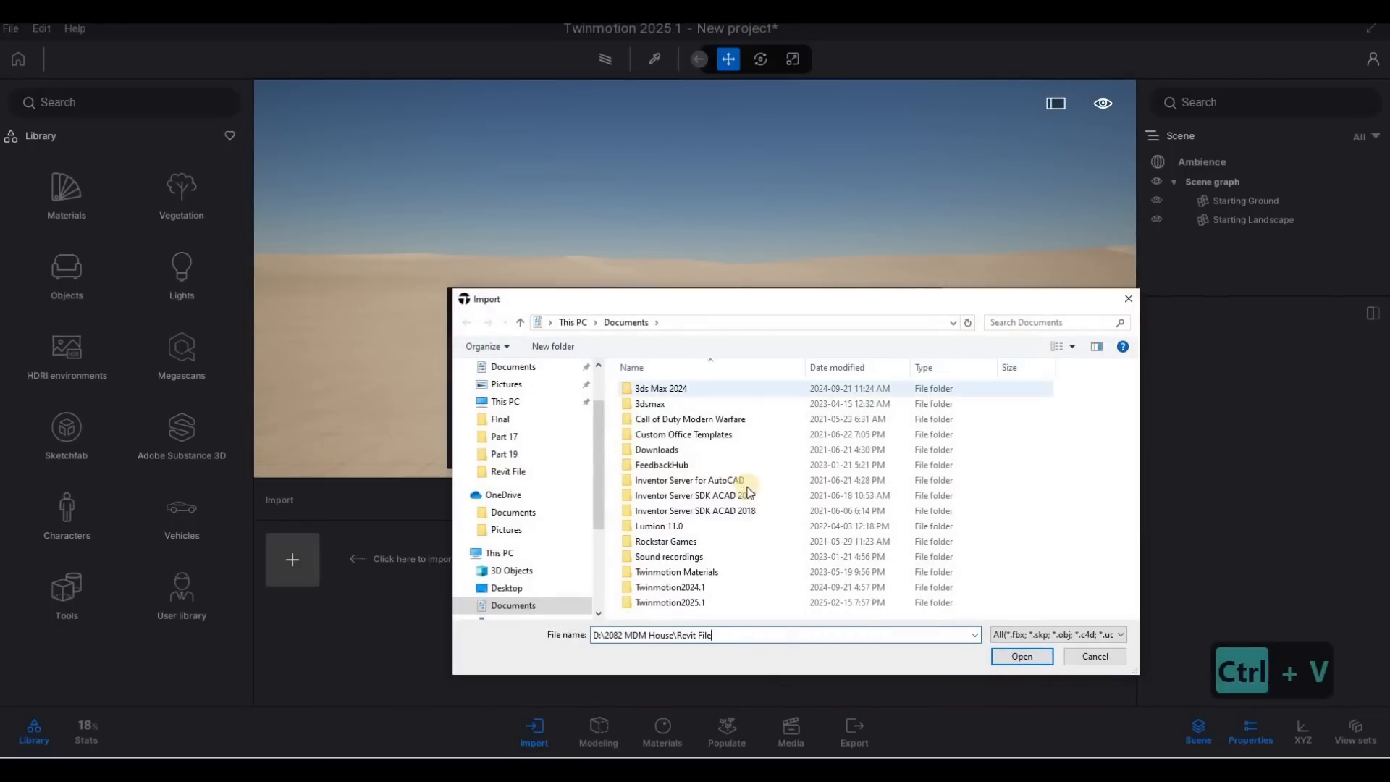
key(Return)
click(714, 403)
click(1022, 656)
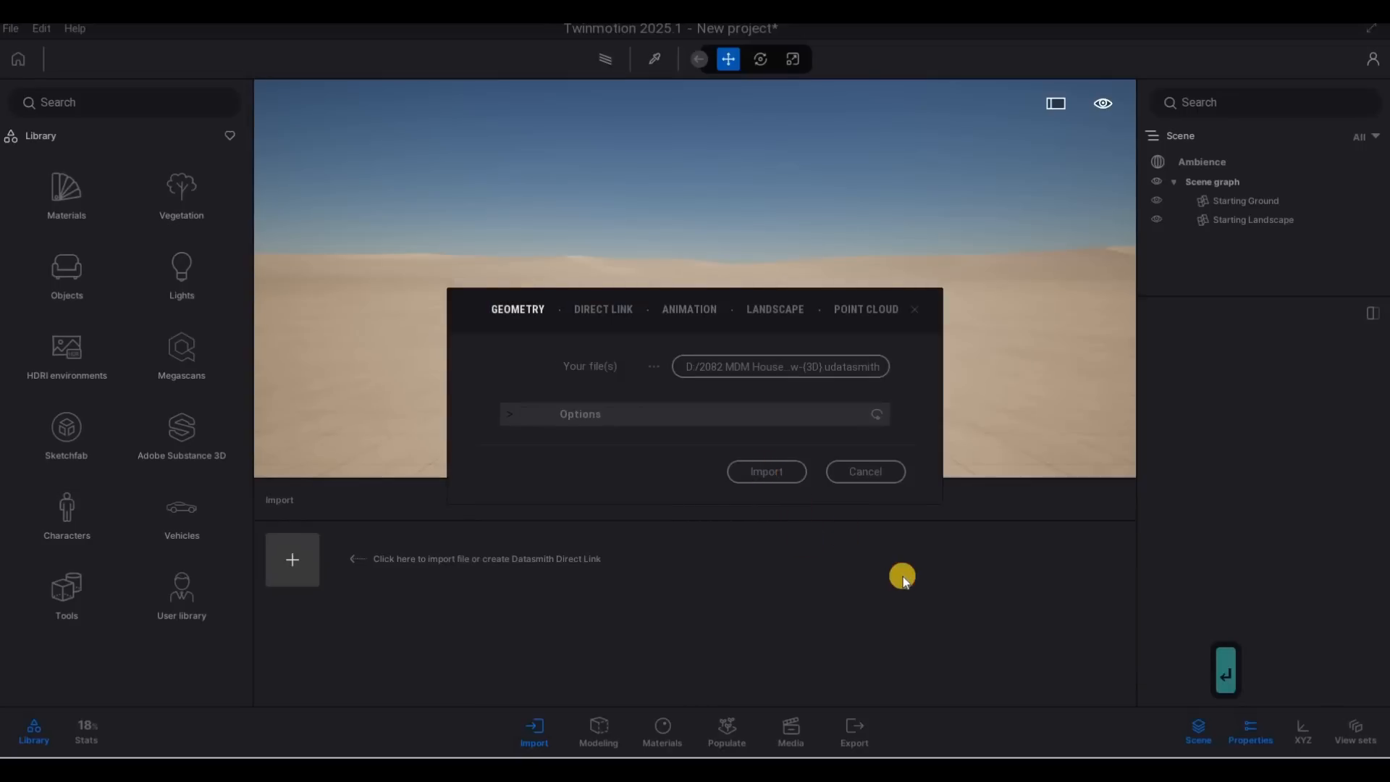
key(Return)
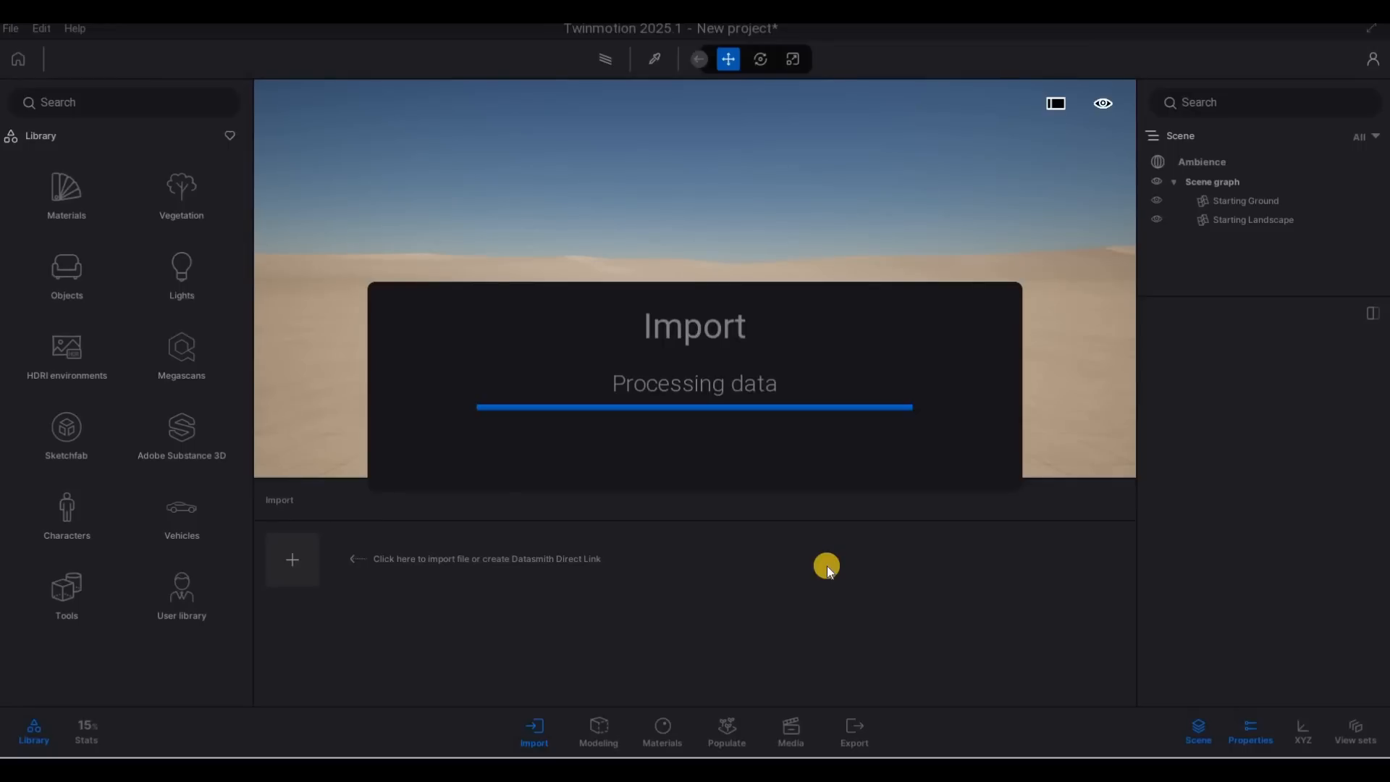
Lower the Starting Ground vertically so it sits beneath the imported house's site surfaces.
key(s)
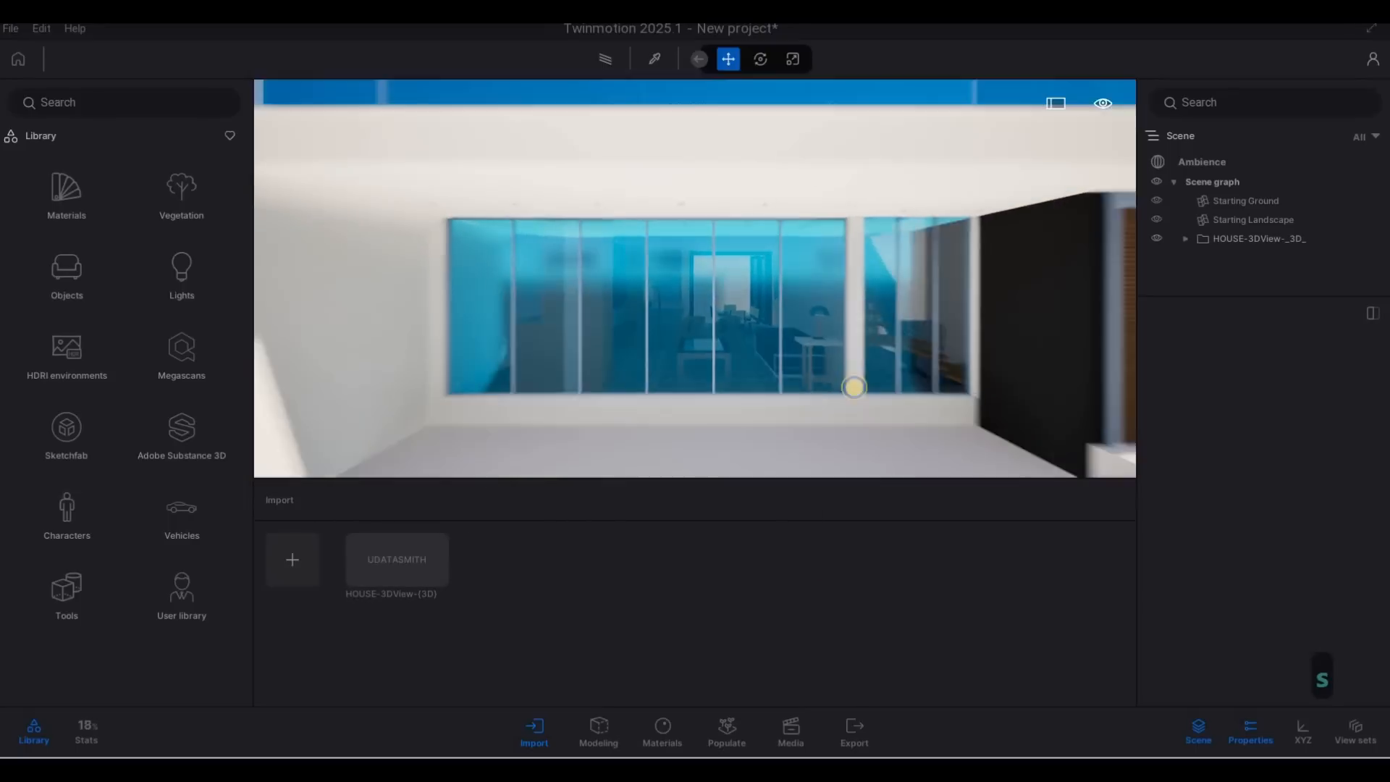
key(s)
key(a)
key(s)
key(q)
key(w)
key(e)
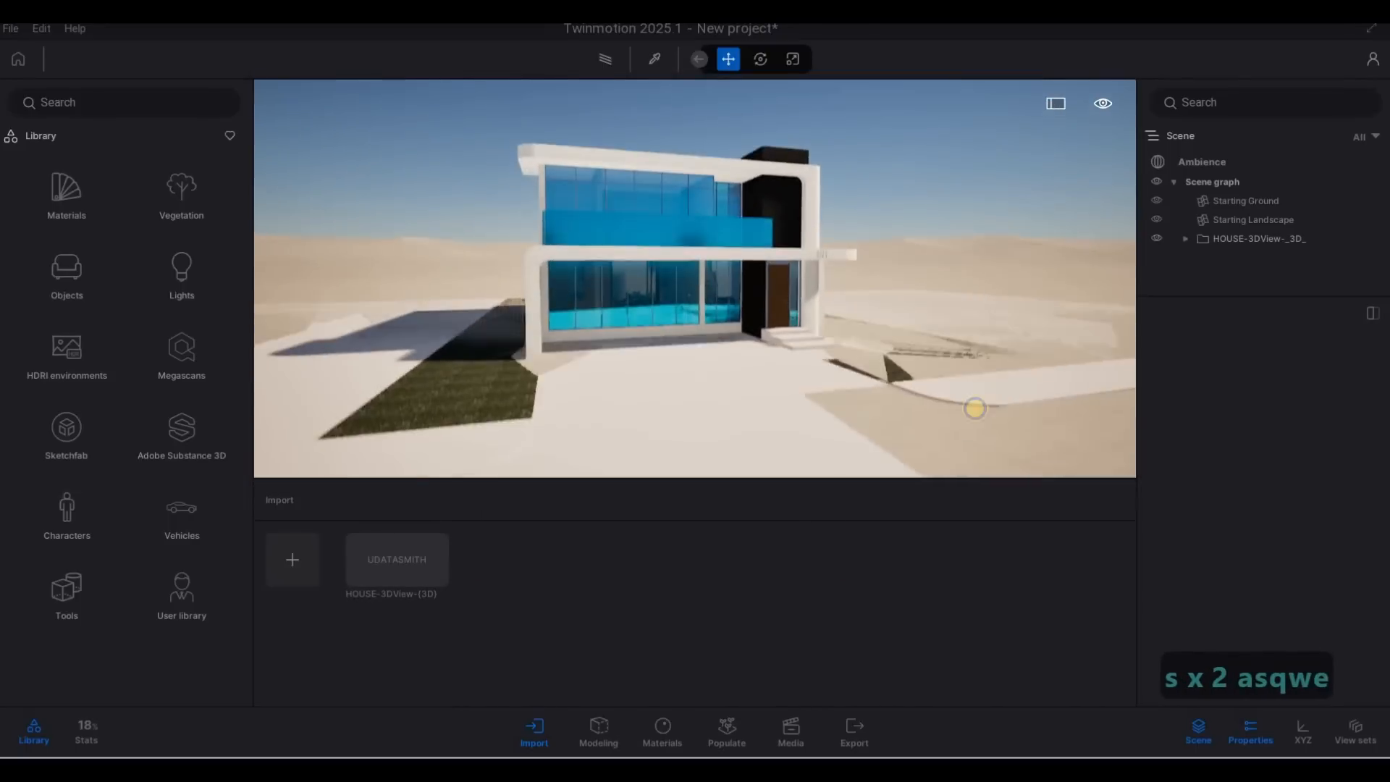
key(s)
key(d)
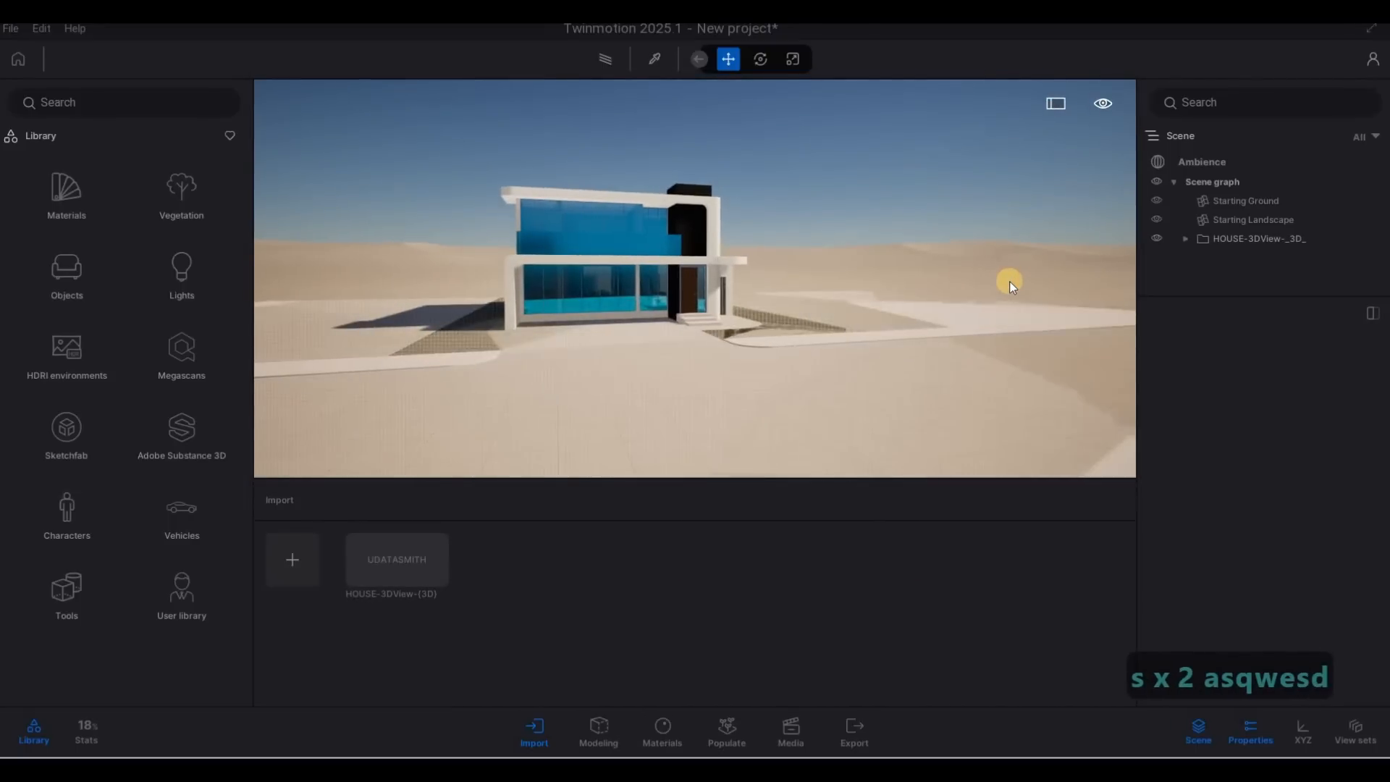
click(1010, 281)
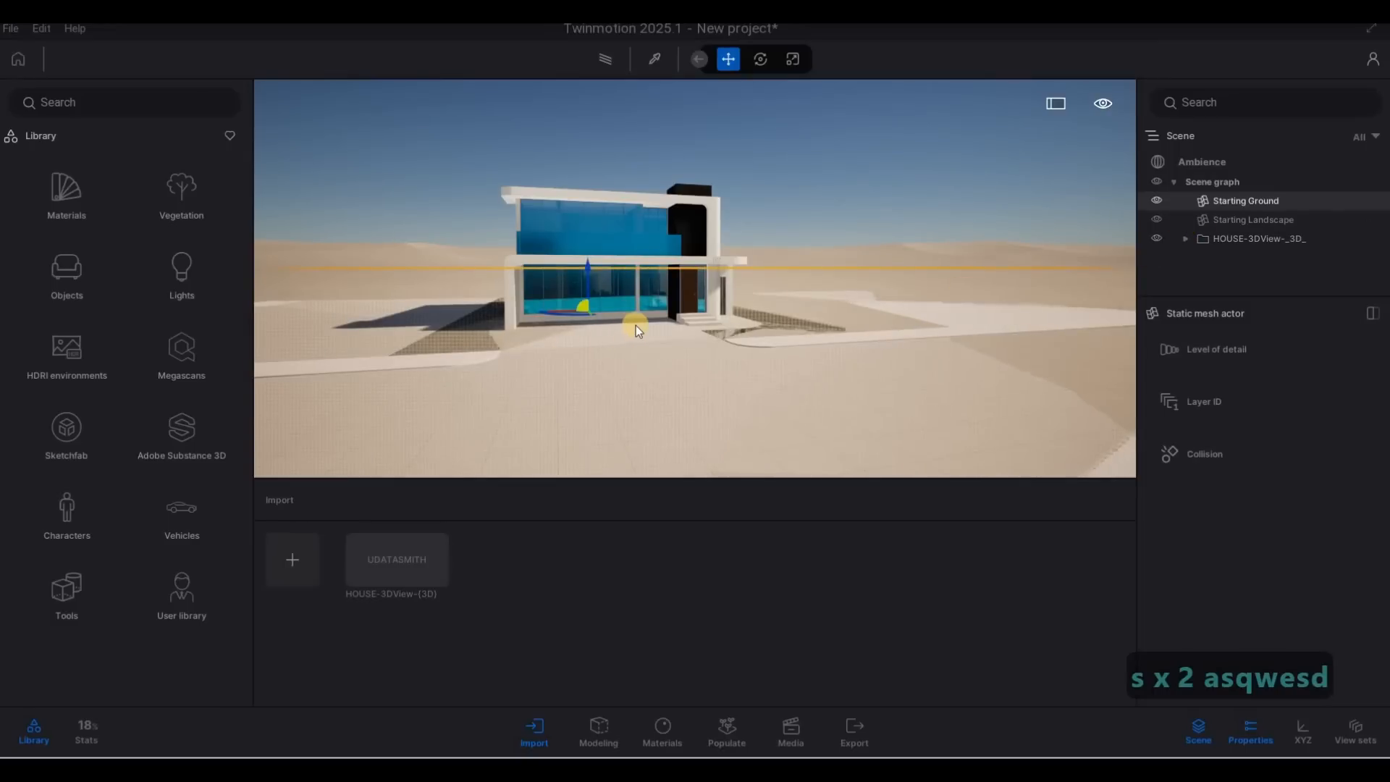
drag(588, 263, 605, 287)
Examine the house and the site surfaces around it from the front, and clear the ground selection.
key(a)
mouse_move(866, 360)
right_down()
mouse_move(1039, 397)
mouse_move(264, 323)
mouse_move(732, 376)
mouse_move(872, 353)
right_up()
key(a)
key(w)
key(a)
key(w)
key(d)
key(a)
key(a)
key(s)
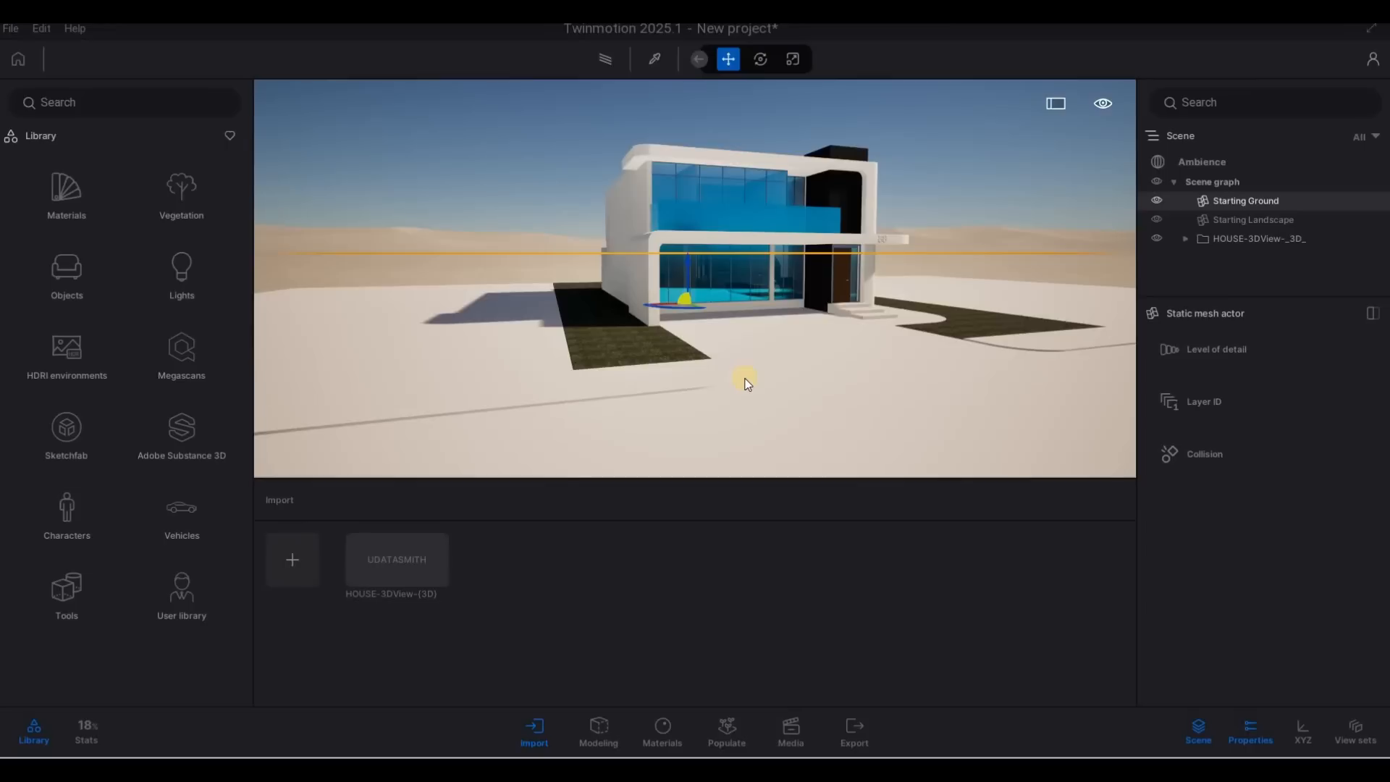
key(Escape)
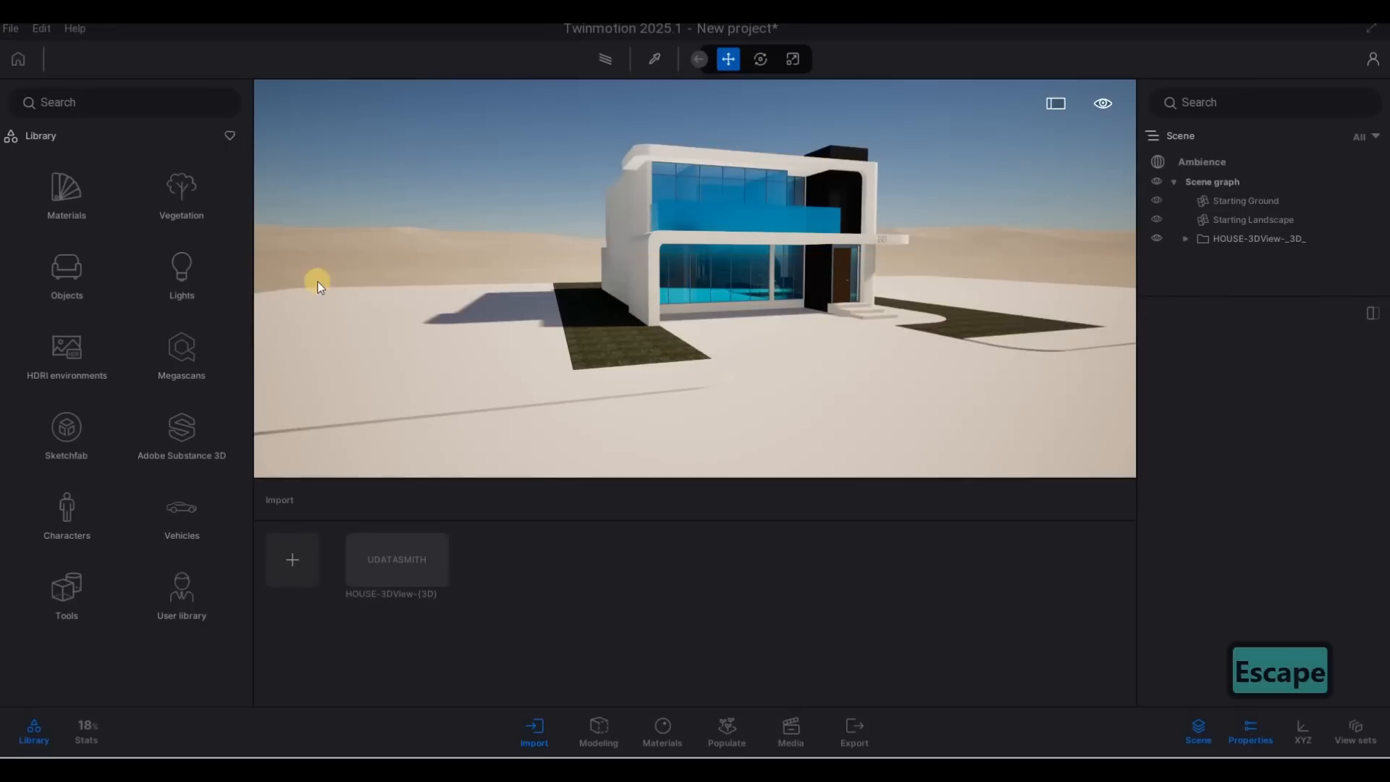
key(d)
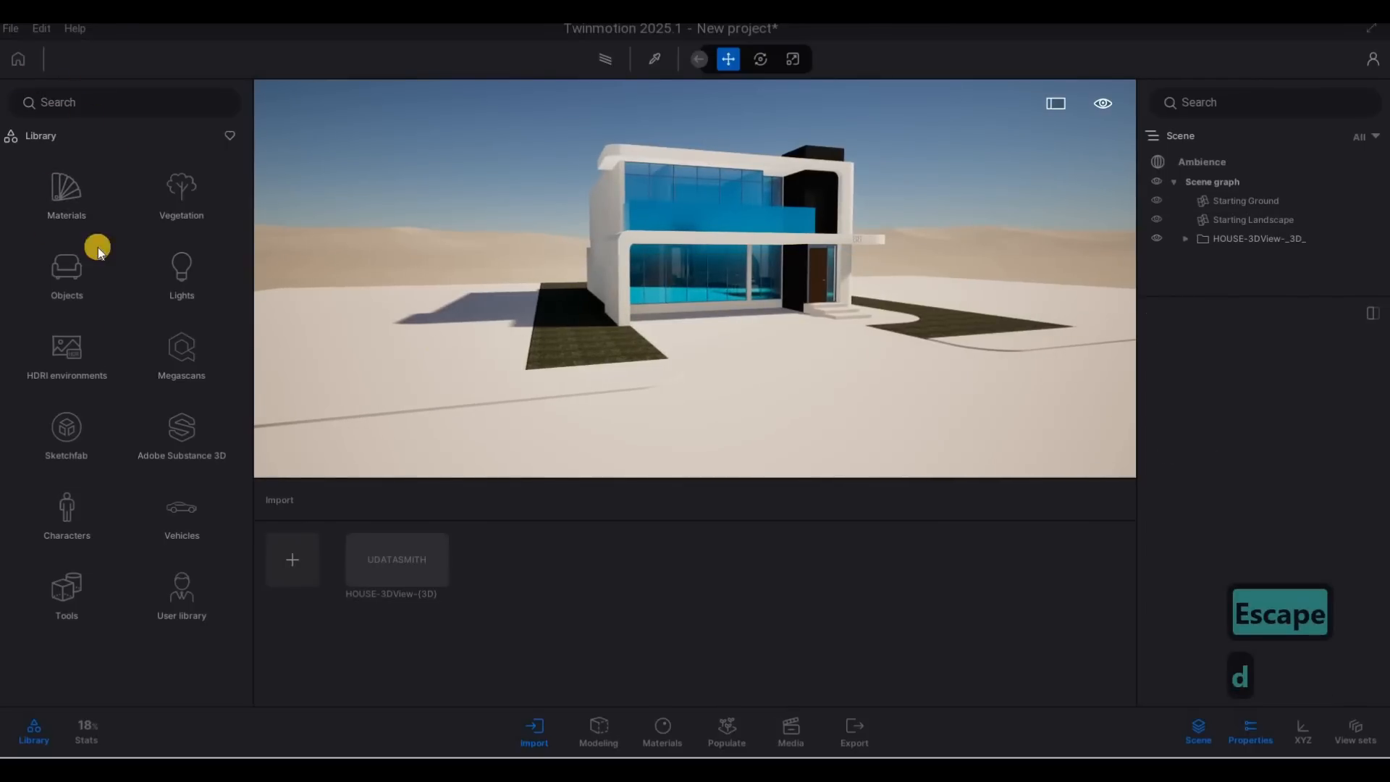
click(10, 30)
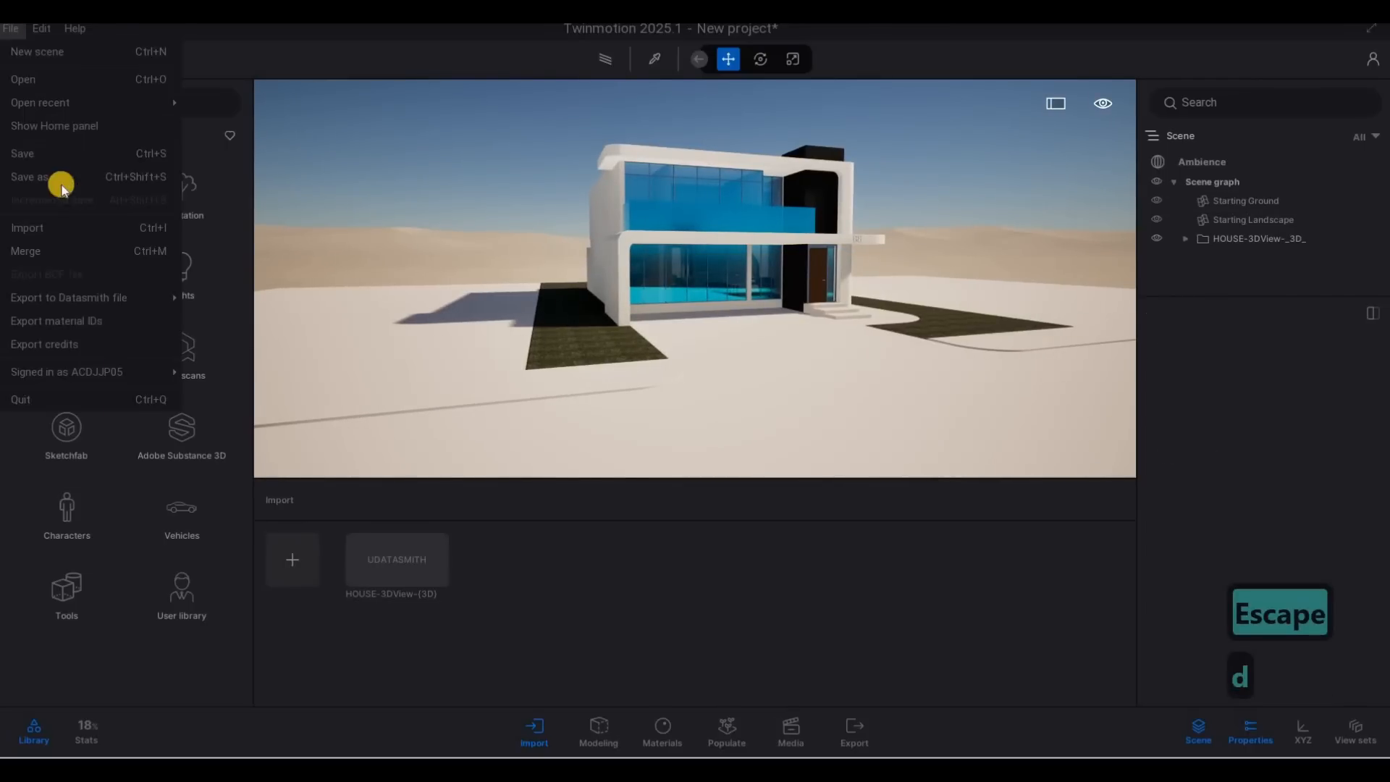
mouse_move(81, 375)
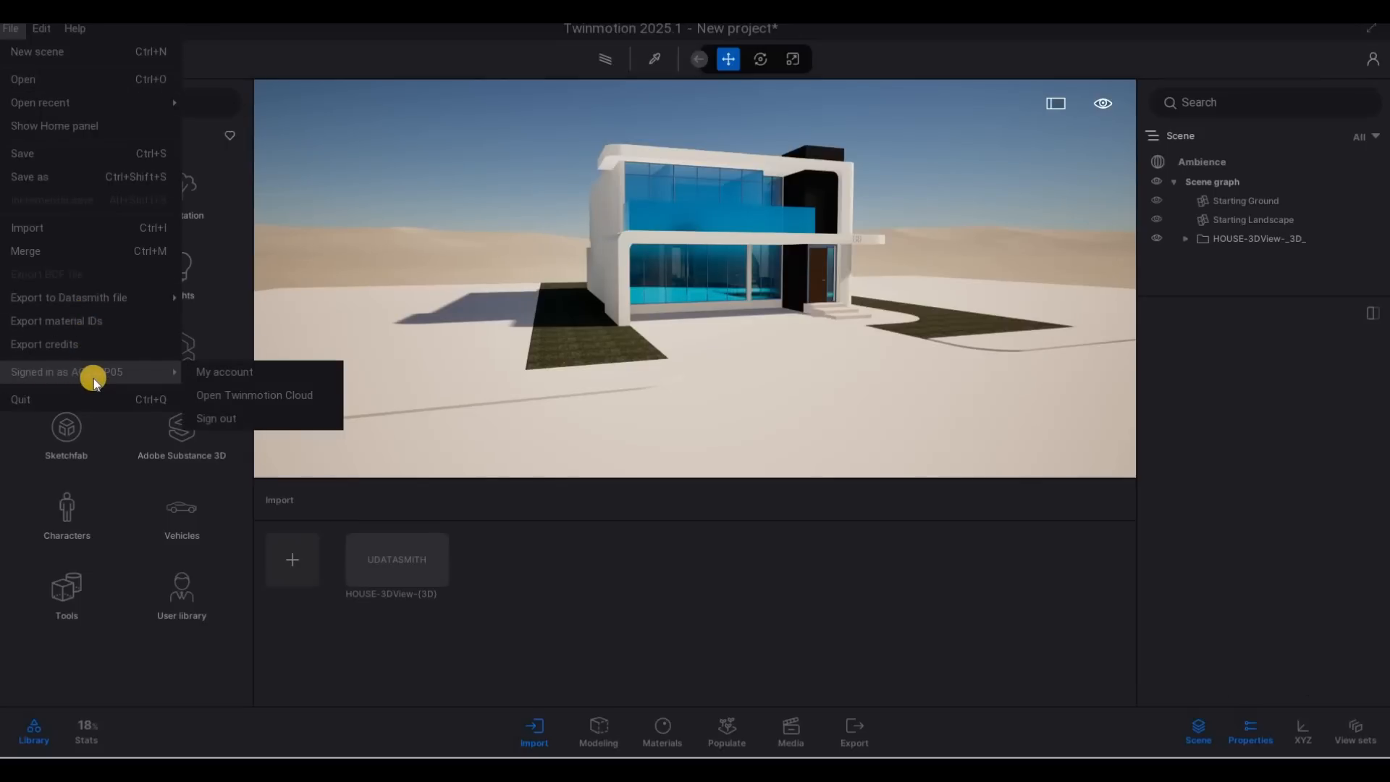
click(241, 310)
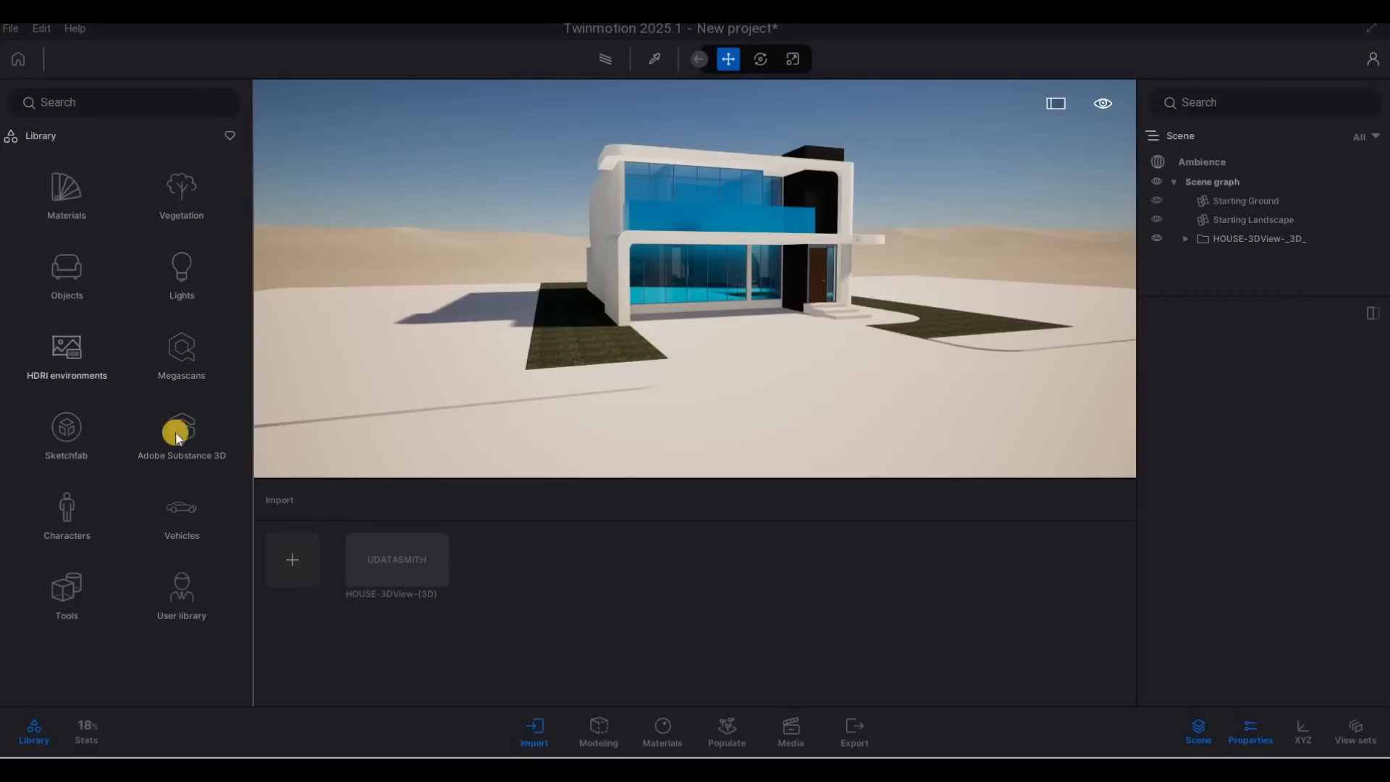
Save the project as "house" in the Twinmotion File folder of 2082 MDM House.
click(12, 30)
click(37, 185)
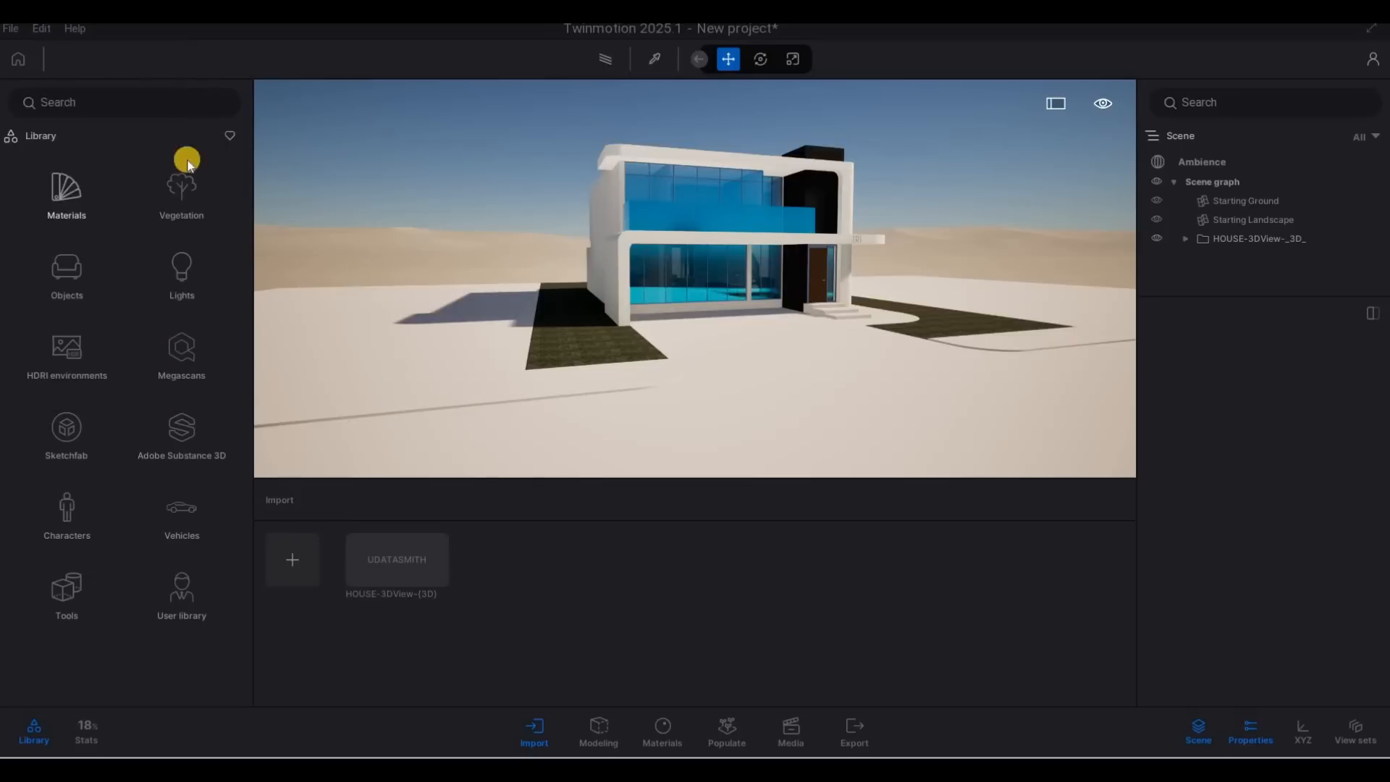
click(258, 50)
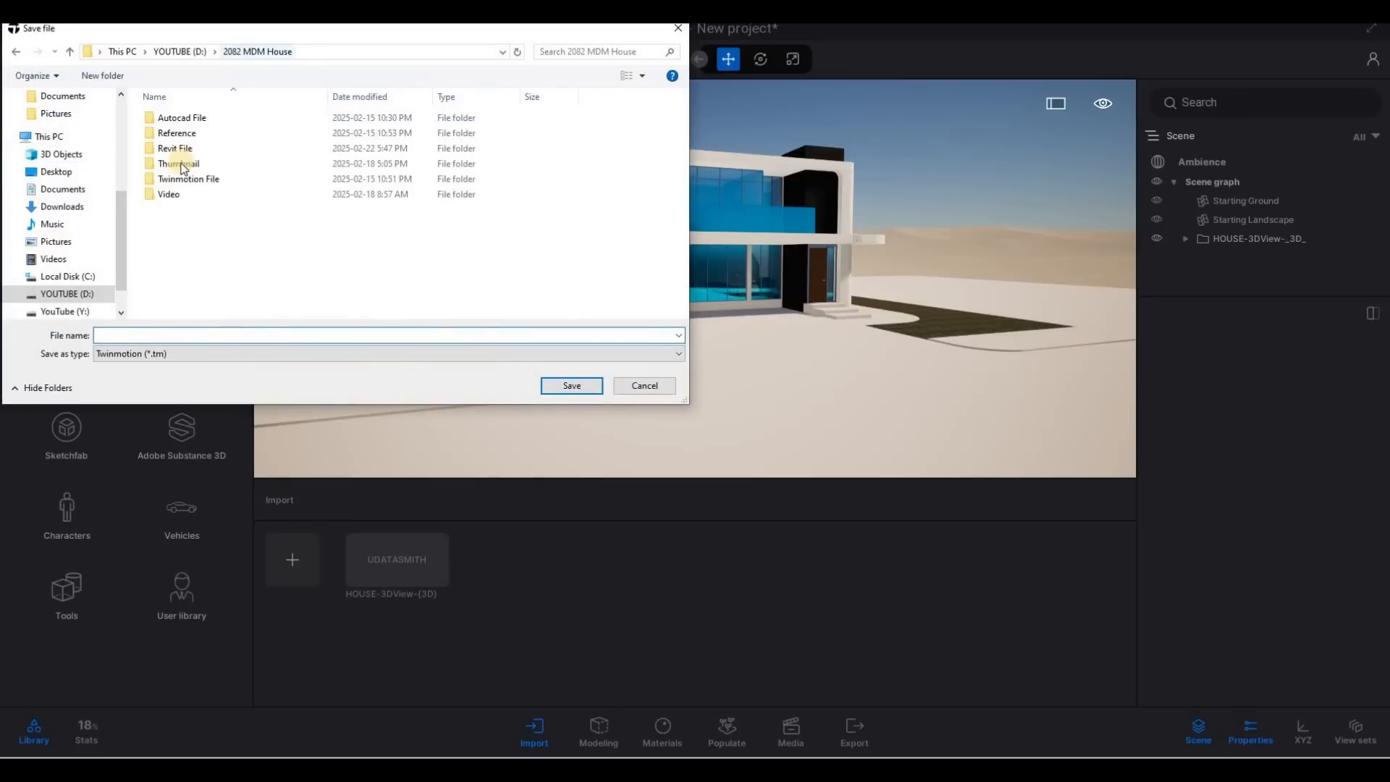
double_click(181, 163)
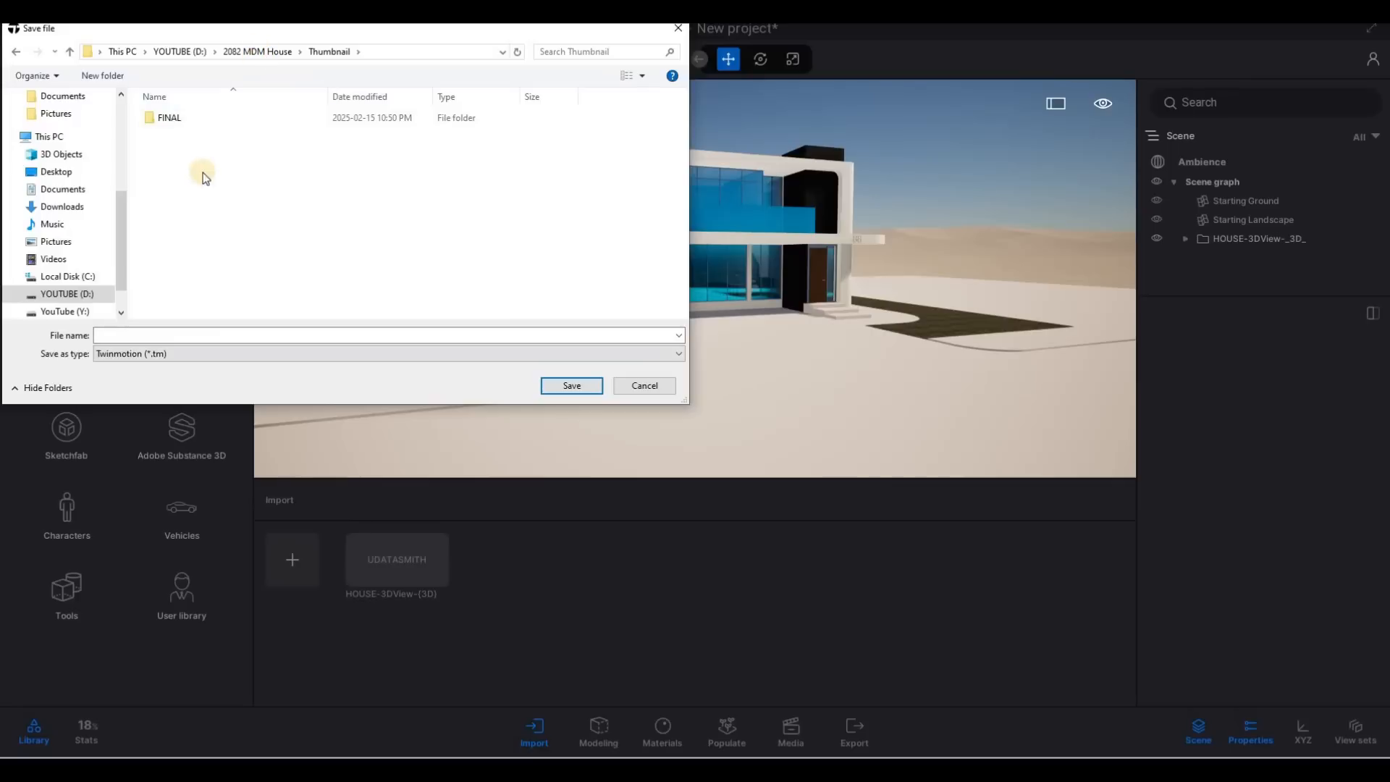
double_click(283, 179)
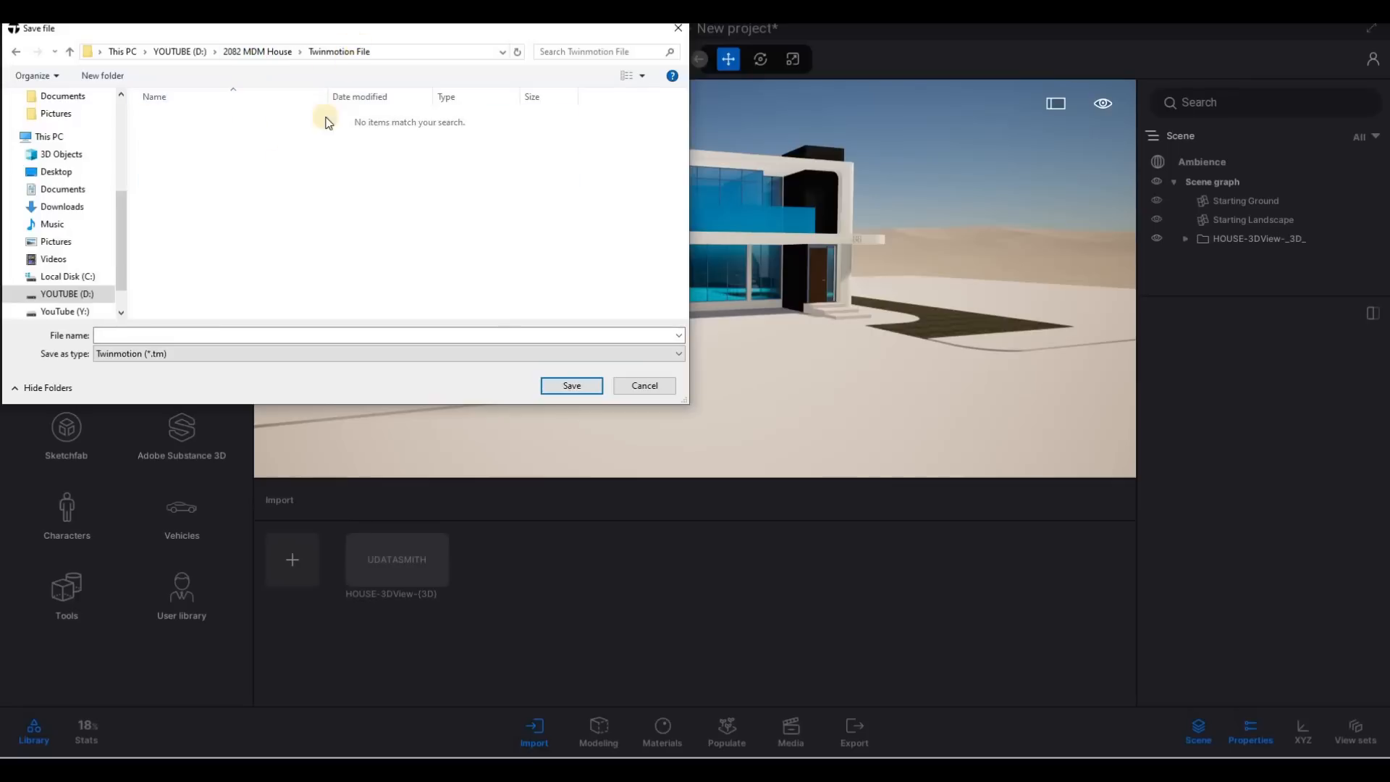
click(285, 339)
text(house)
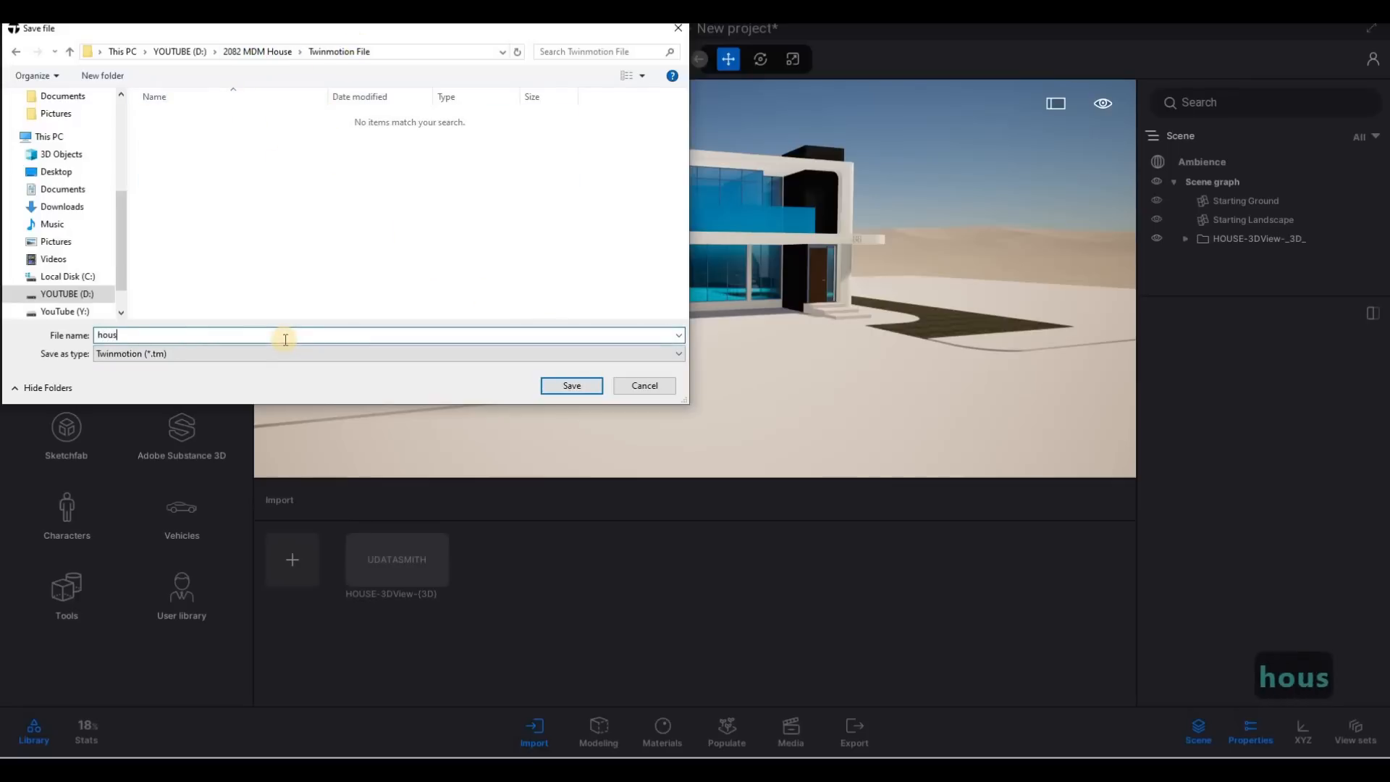
click(595, 388)
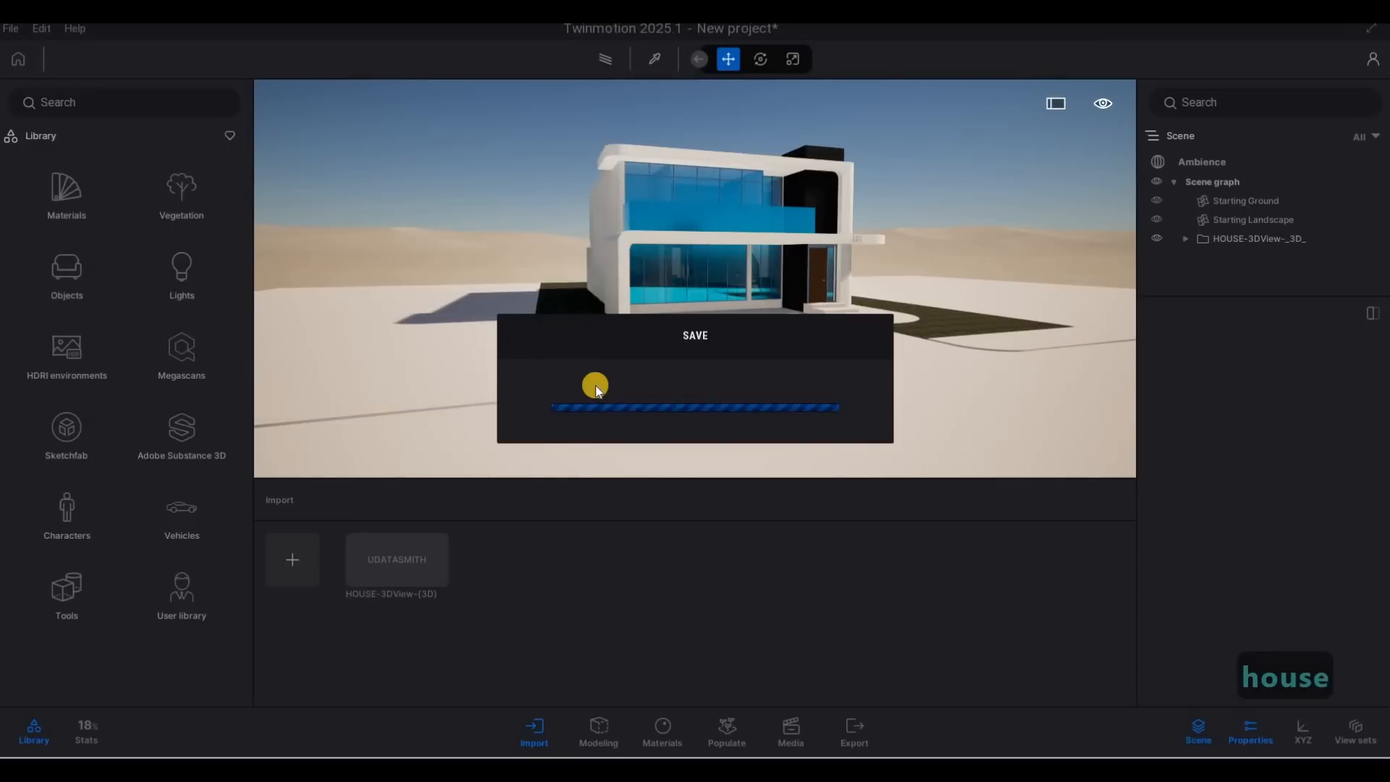
Examine the house's front facade, glazing and entrance up close, and open the Materials library.
key(a)
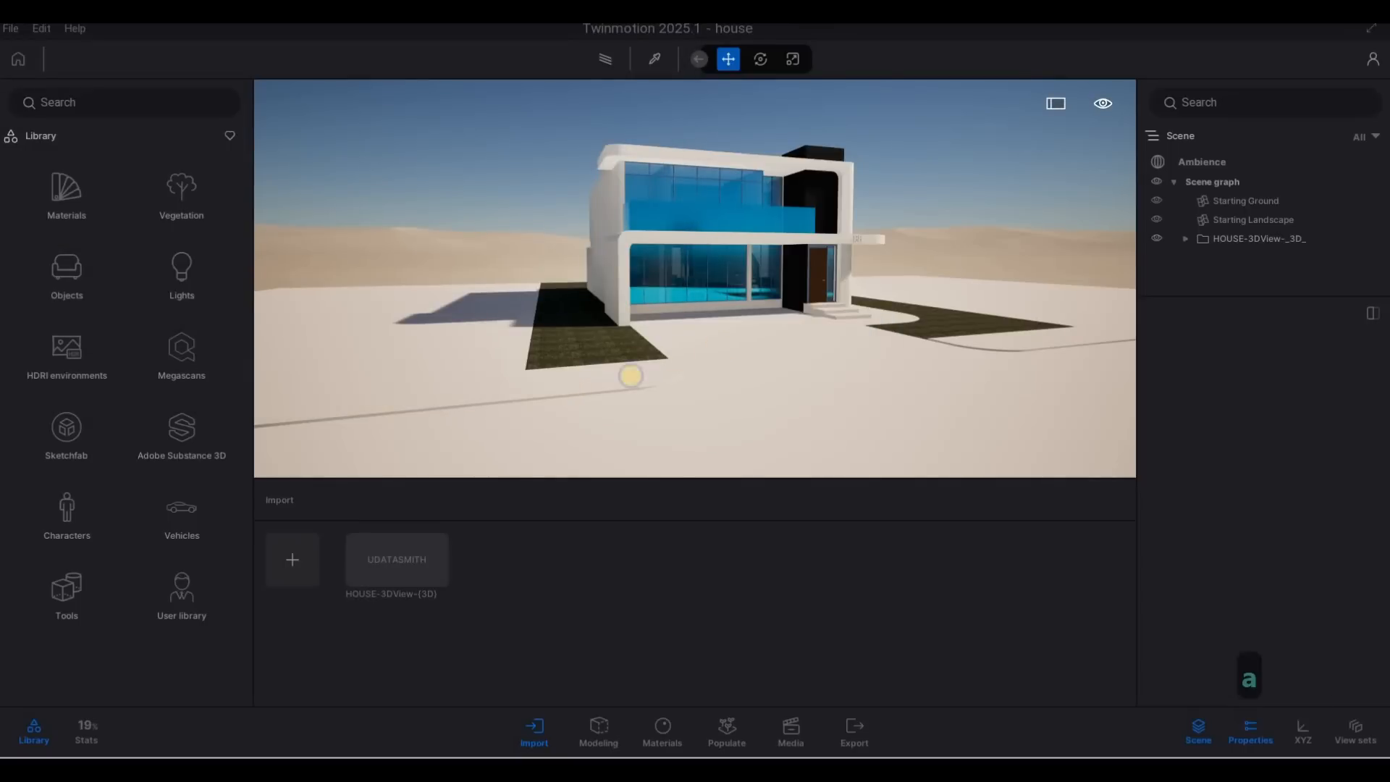
key(d)
key(w)
key(a)
key(w)
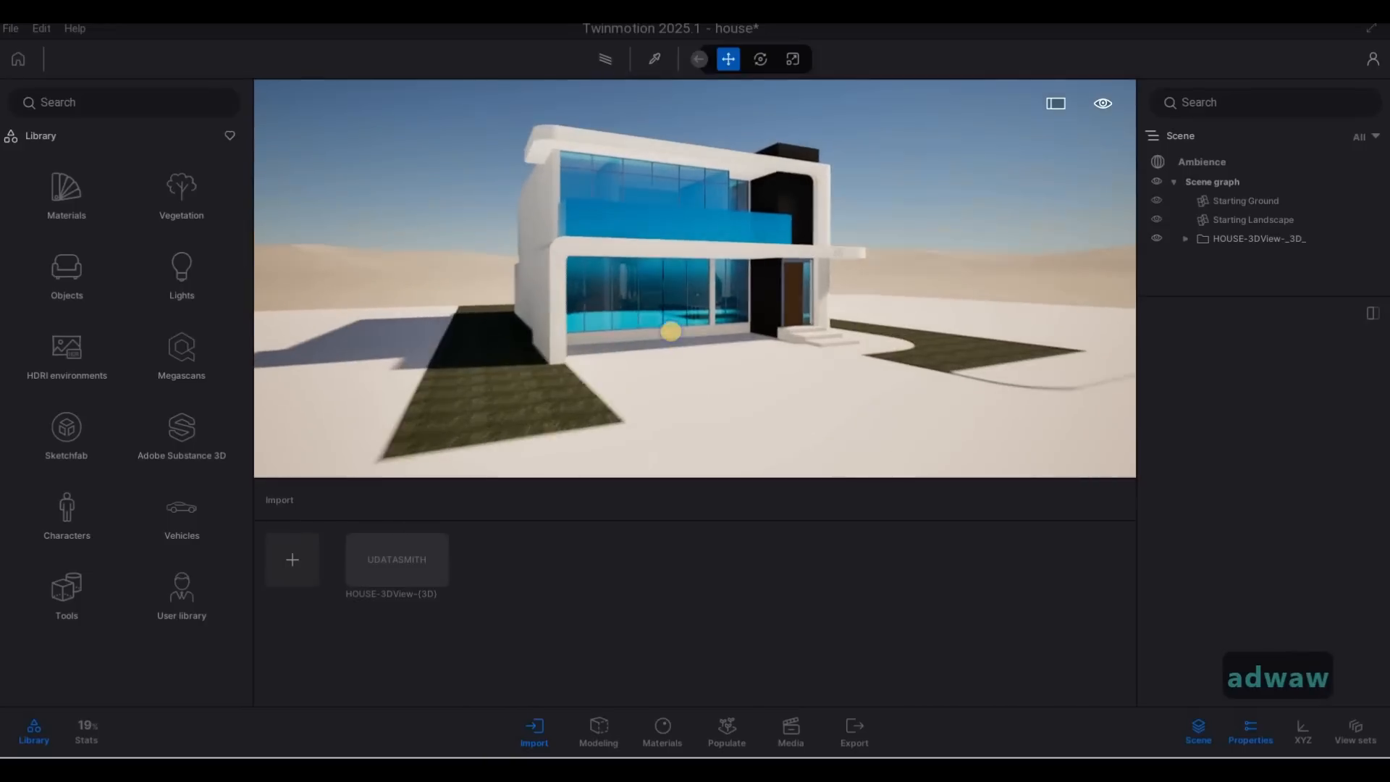
key(w)
key(w)
key(d)
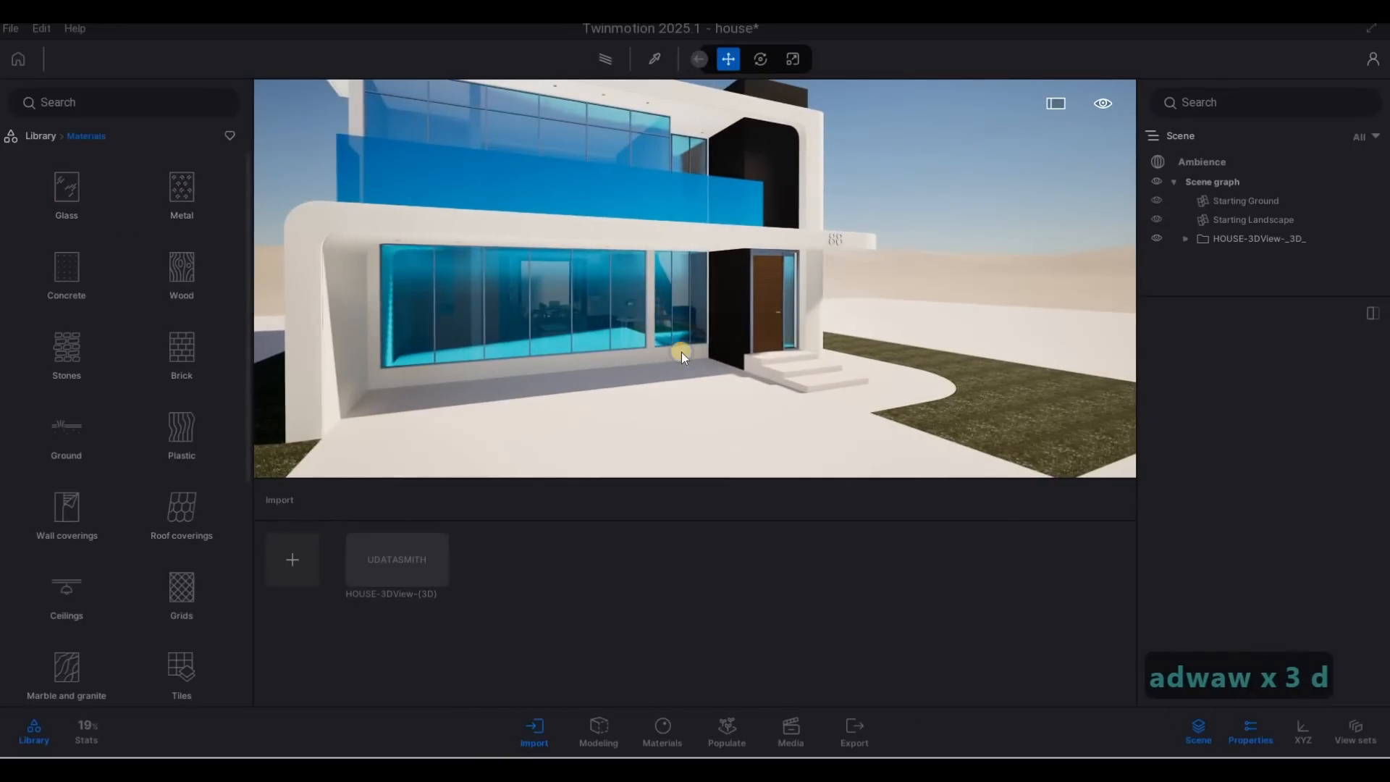
right_drag(680, 352, 636, 342)
key(s)
key(w)
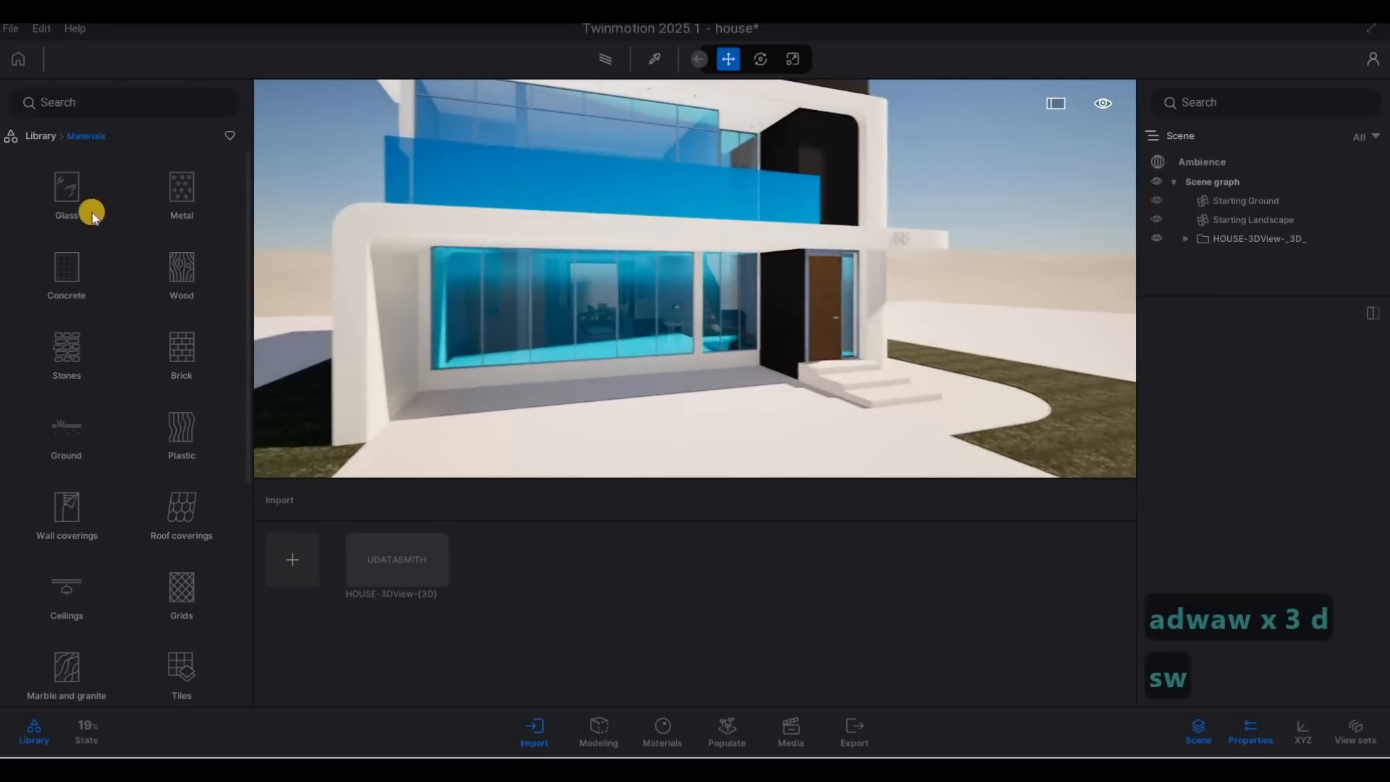
Enable Parallelism in the lens details of the Ambience camera settings.
click(1200, 164)
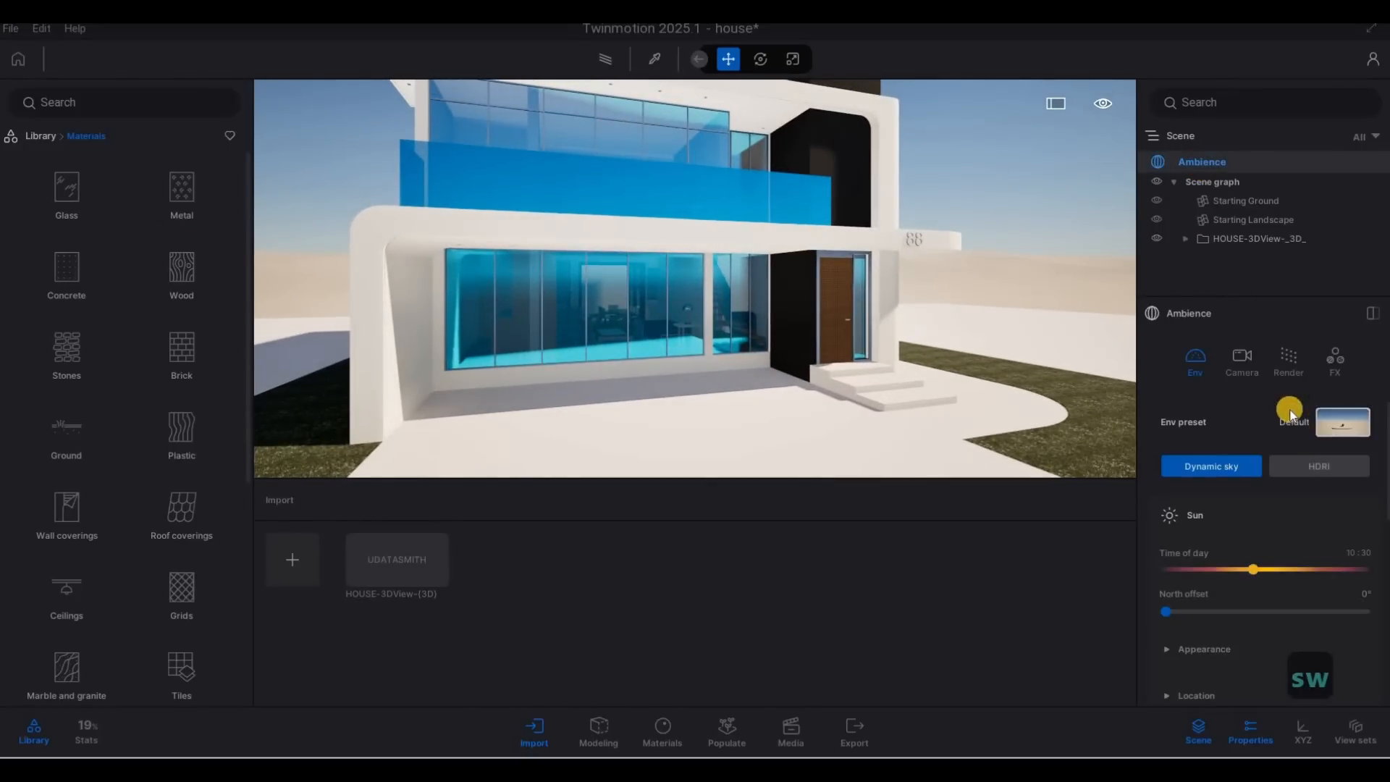
click(1242, 358)
scroll(1251, 554, down, 3)
scroll(1245, 557, down, 3)
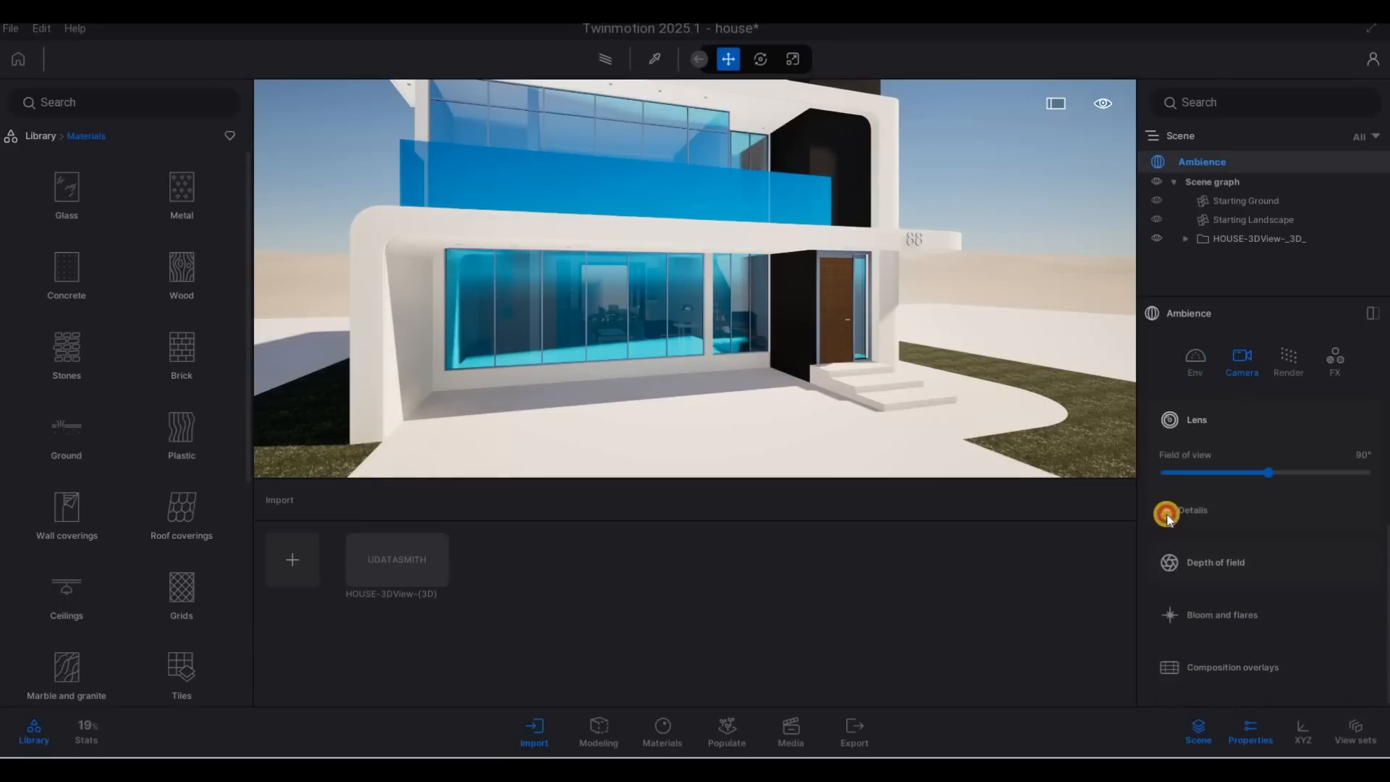
click(1191, 511)
scroll(1231, 572, down, 2)
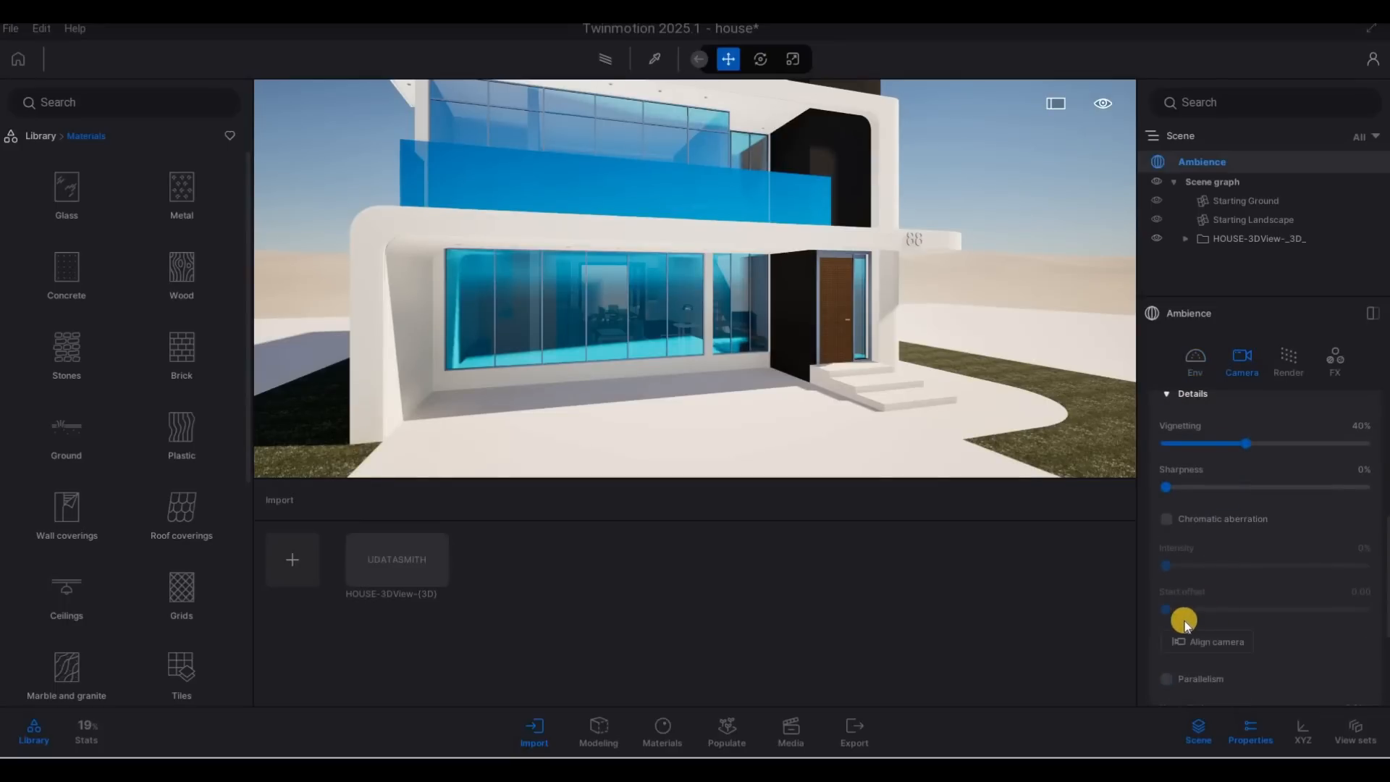
scroll(1185, 620, down, 1)
click(1167, 610)
Switch the Ambience environment from dynamic sky to HDRI and use it as a backdrop behind the house.
key(s)
right_drag(908, 347, 1225, 400)
key(w)
key(d)
key(s)
click(1194, 370)
scroll(1238, 568, down, 3)
scroll(1219, 583, up, 6)
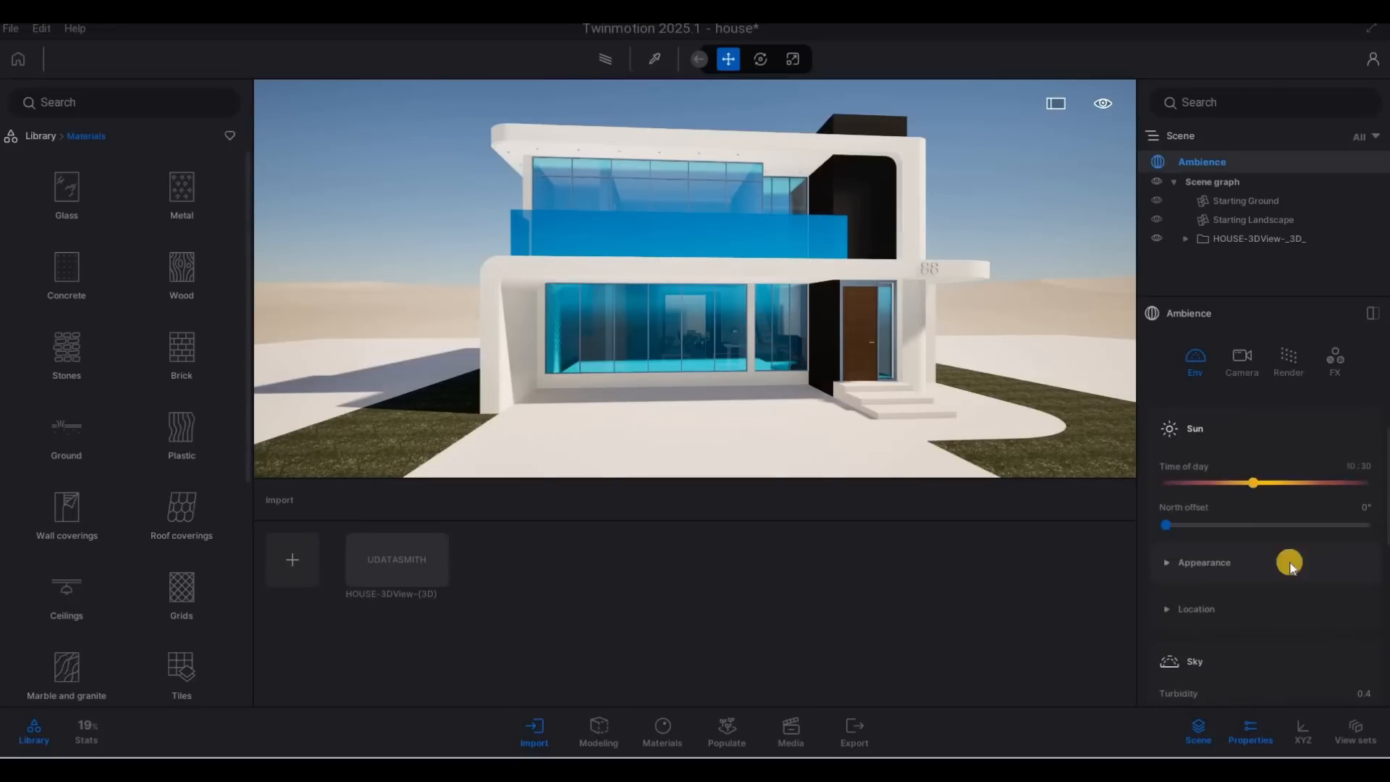
scroll(1293, 568, up, 2)
click(1335, 463)
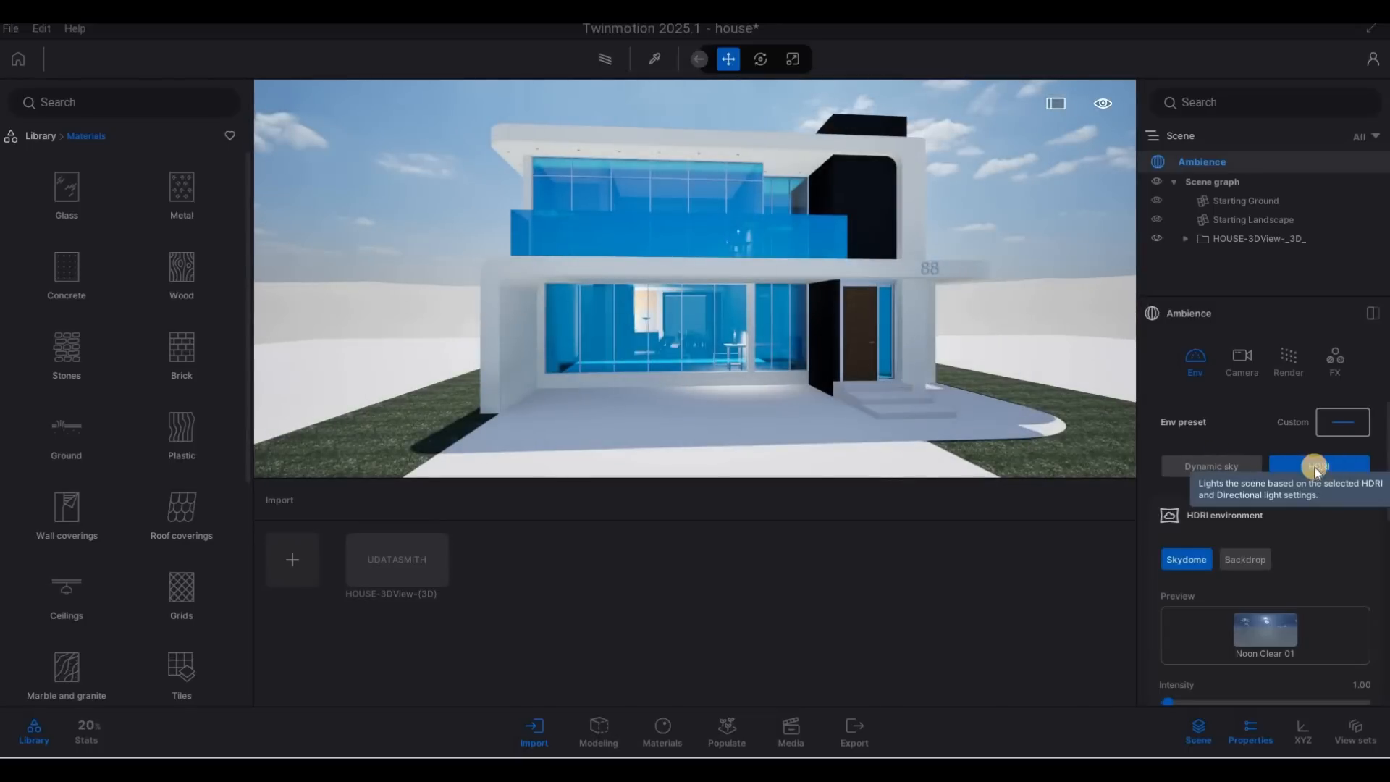
scroll(1259, 548, down, 2)
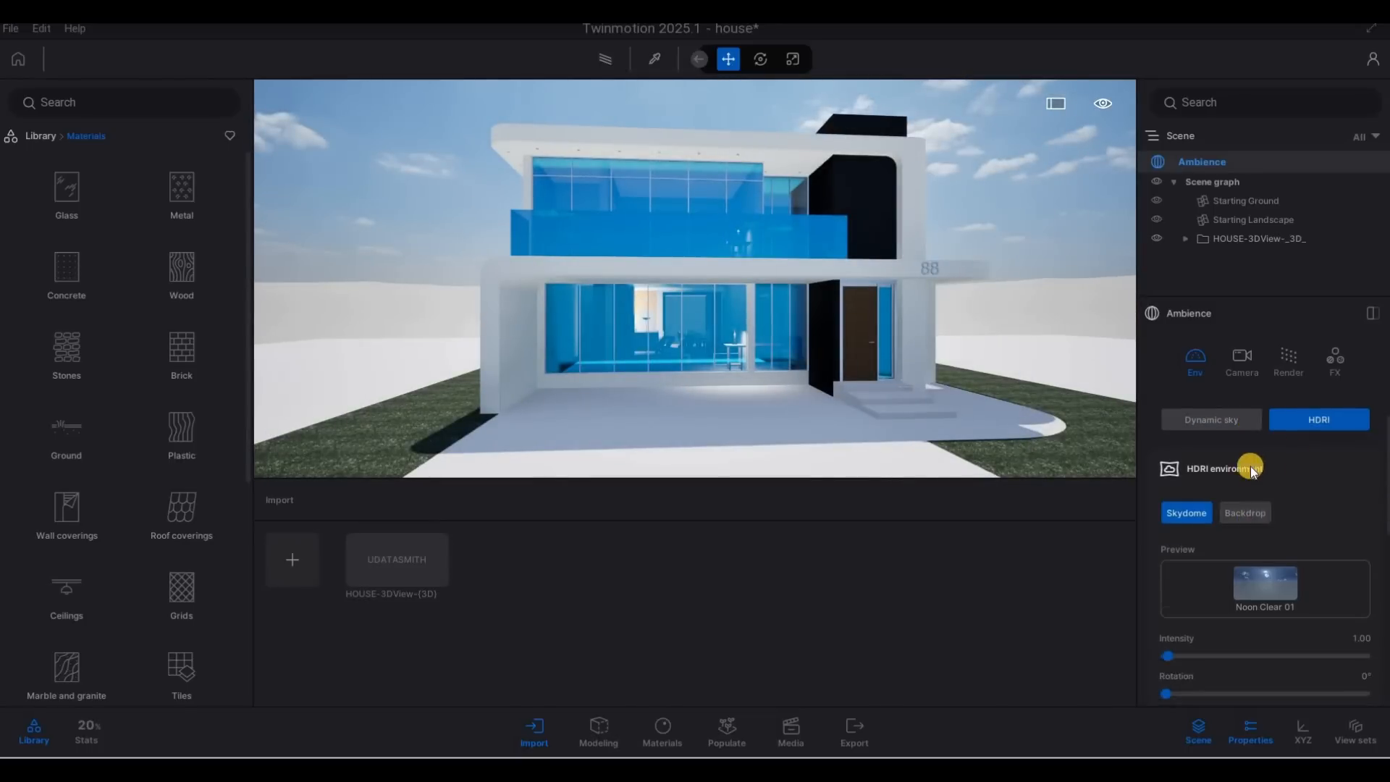
click(1248, 466)
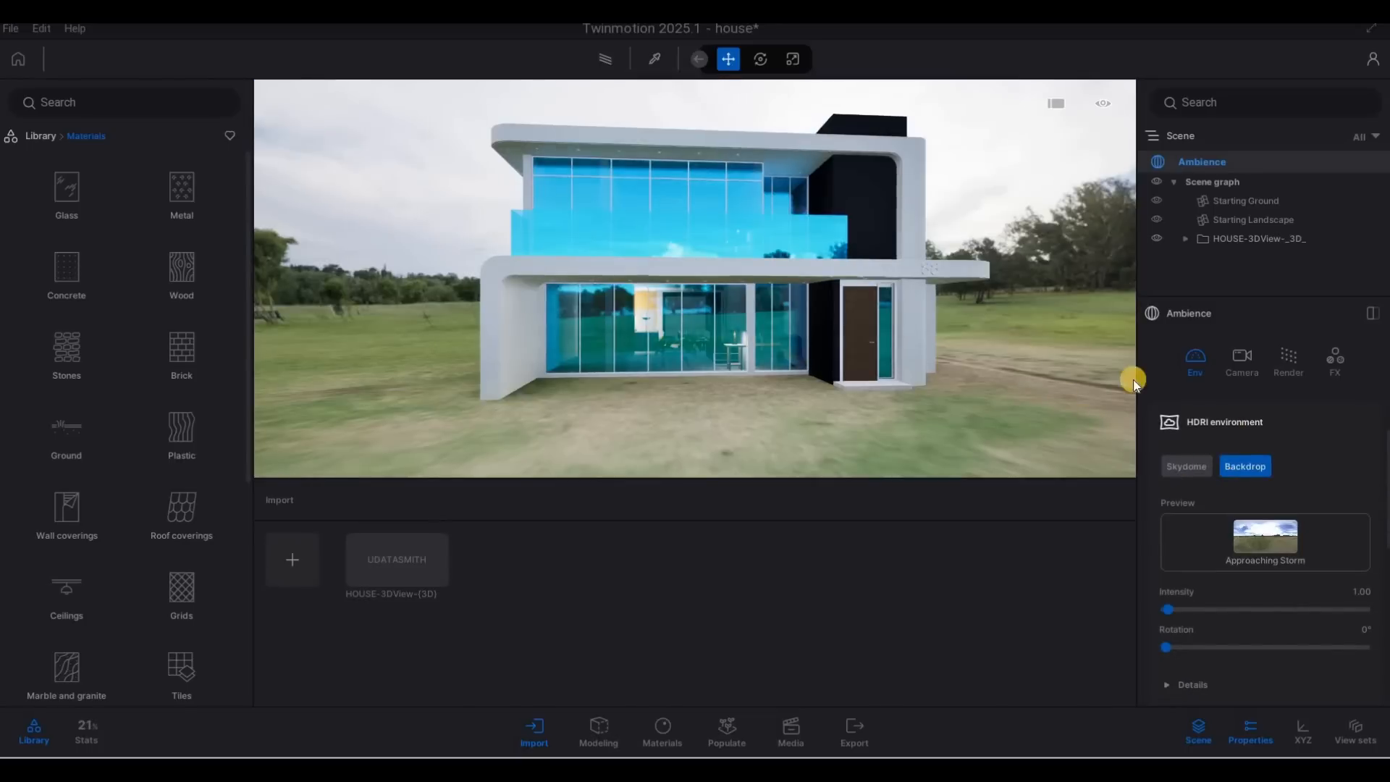
Examine the HDRI backdrop's intensity and rotation settings and the details of its directional light.
key(s)
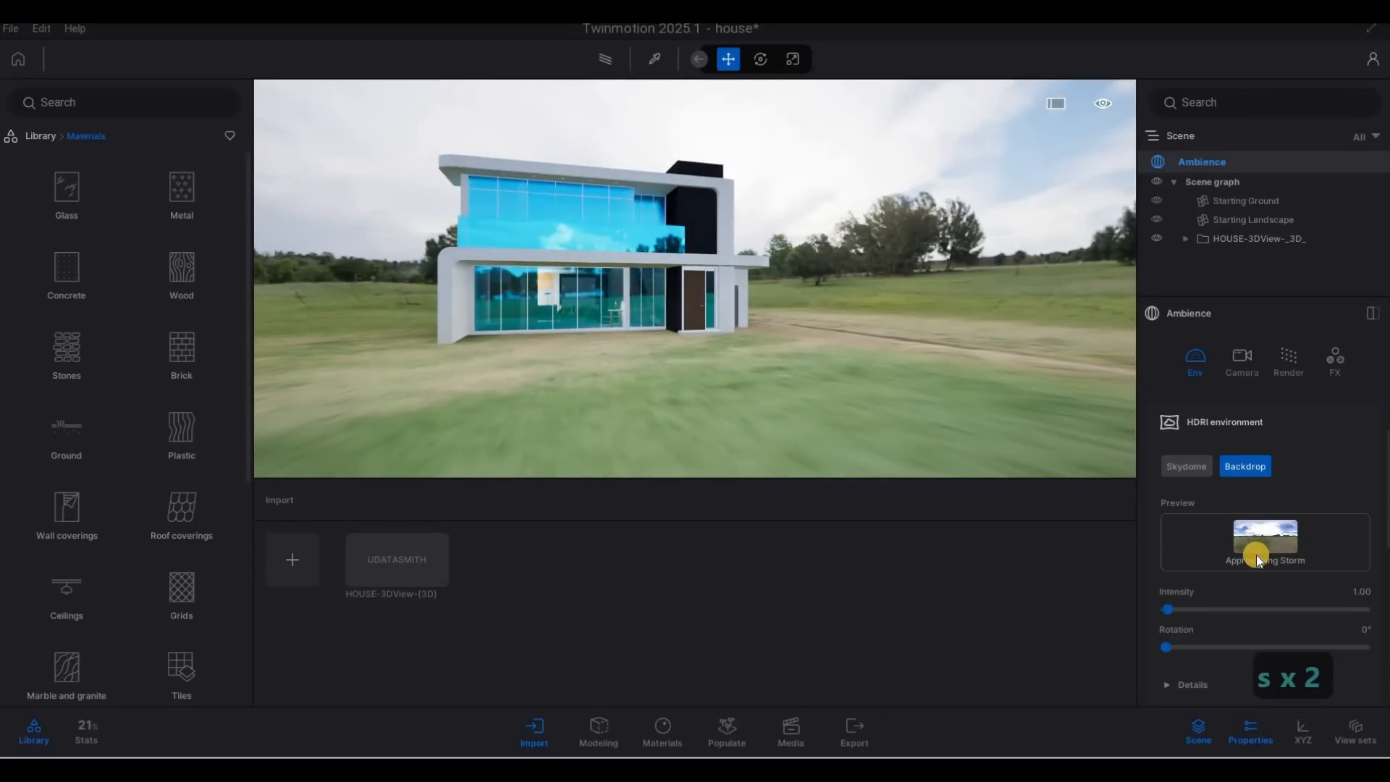
scroll(1251, 546, down, 6)
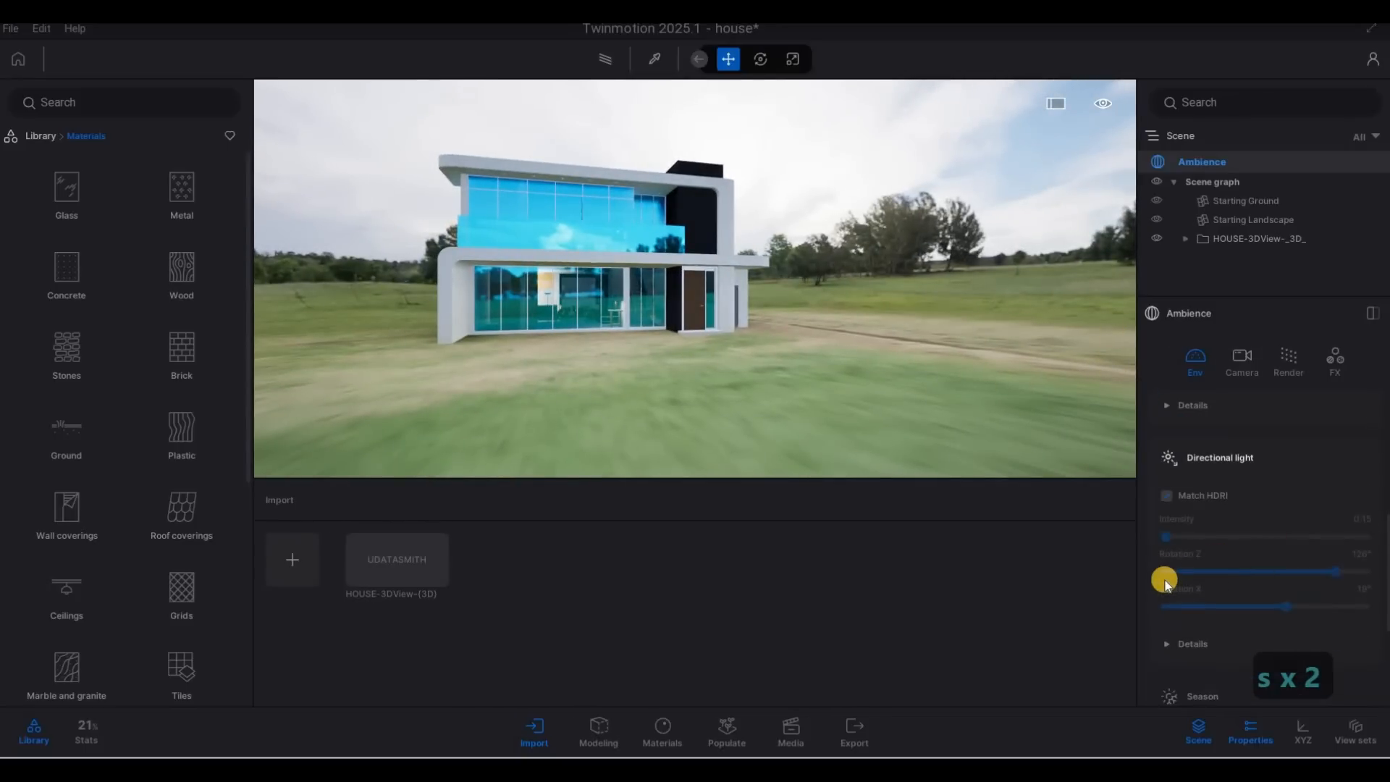
click(1252, 577)
scroll(1253, 579, down, 3)
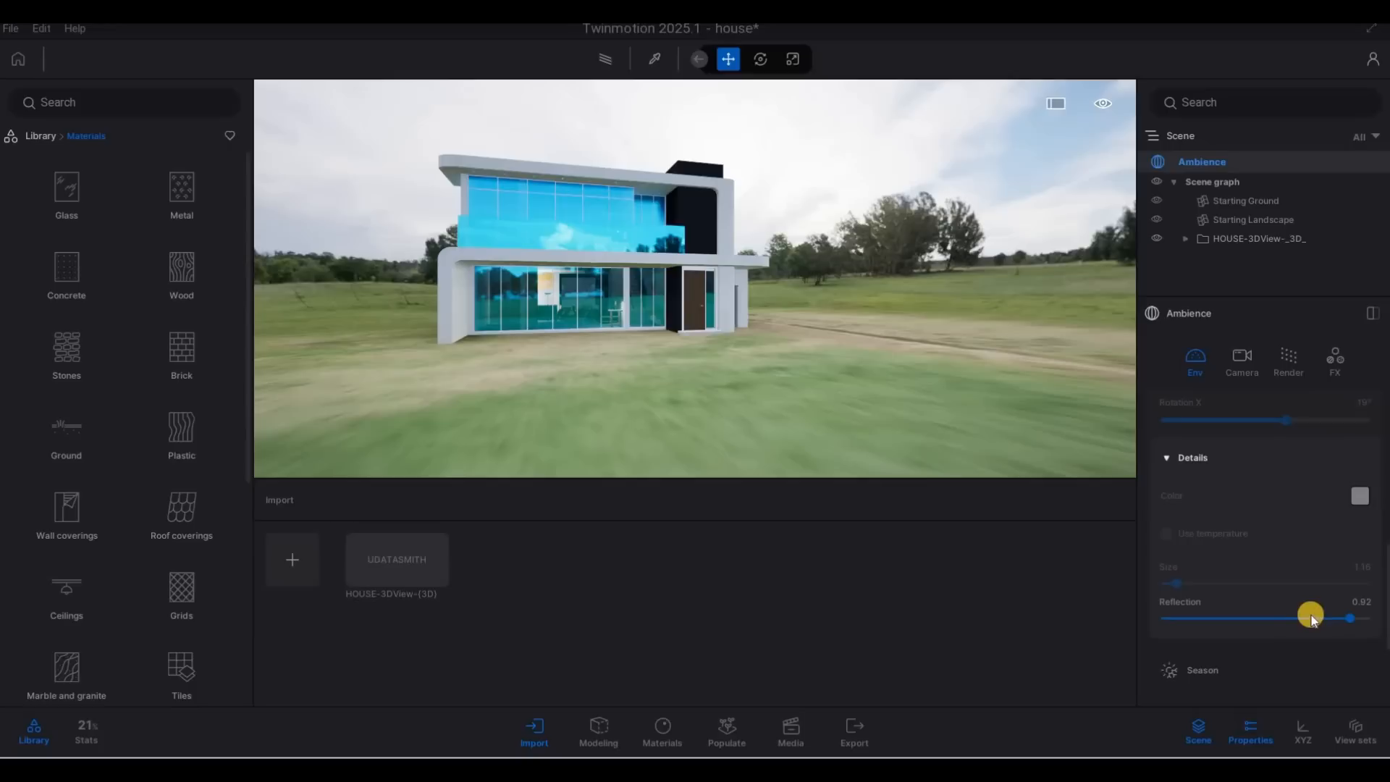
scroll(1289, 606, down, 3)
scroll(1289, 605, up, 3)
scroll(1288, 600, up, 6)
scroll(1236, 566, up, 5)
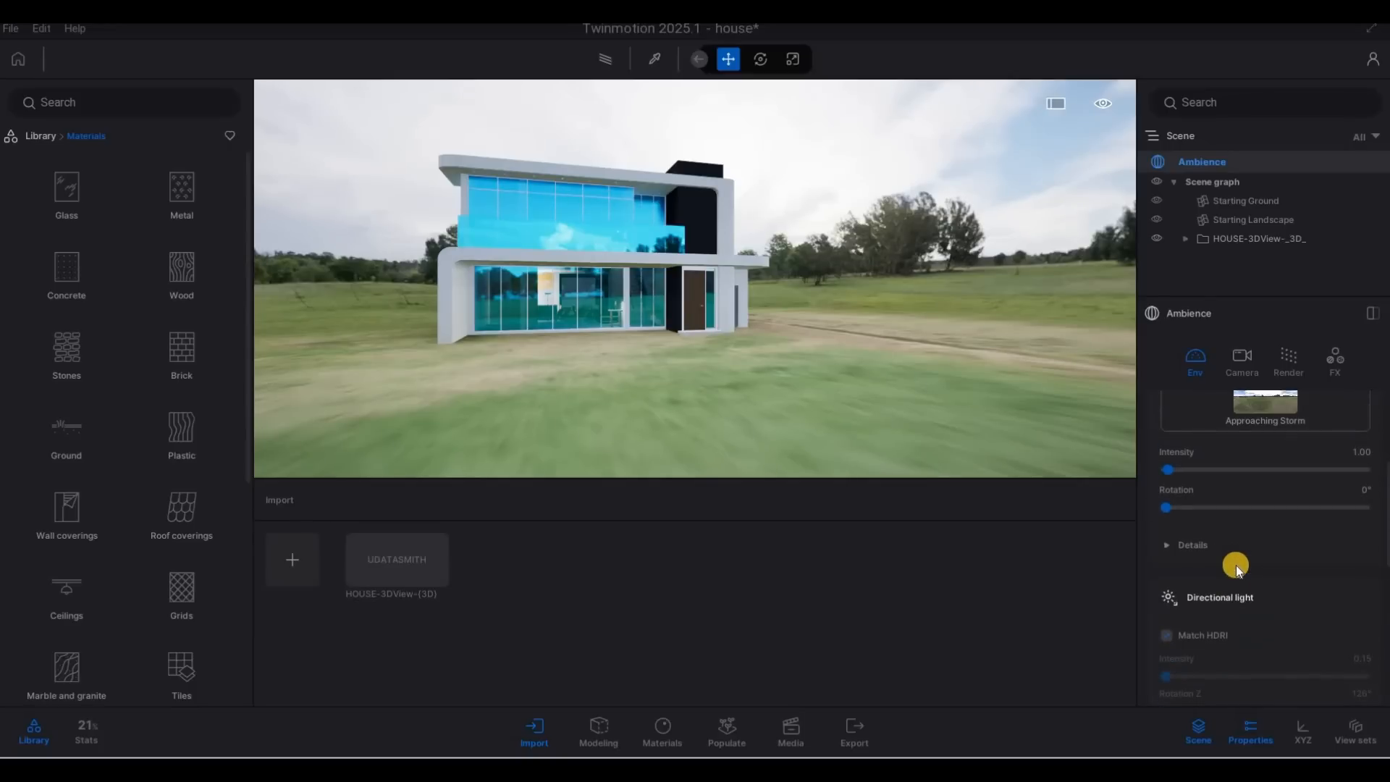
scroll(1242, 580, down, 3)
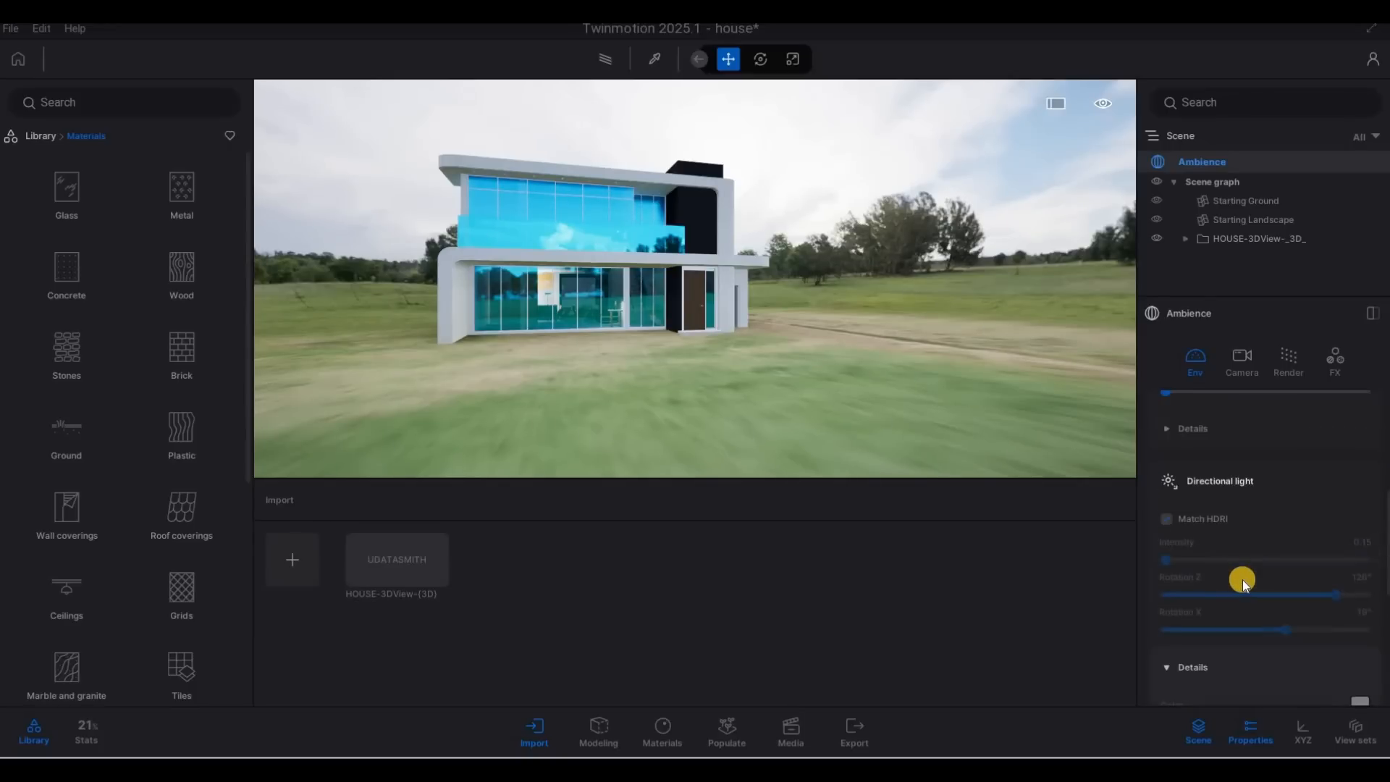
click(1224, 592)
scroll(1260, 598, down, 2)
scroll(1271, 602, down, 3)
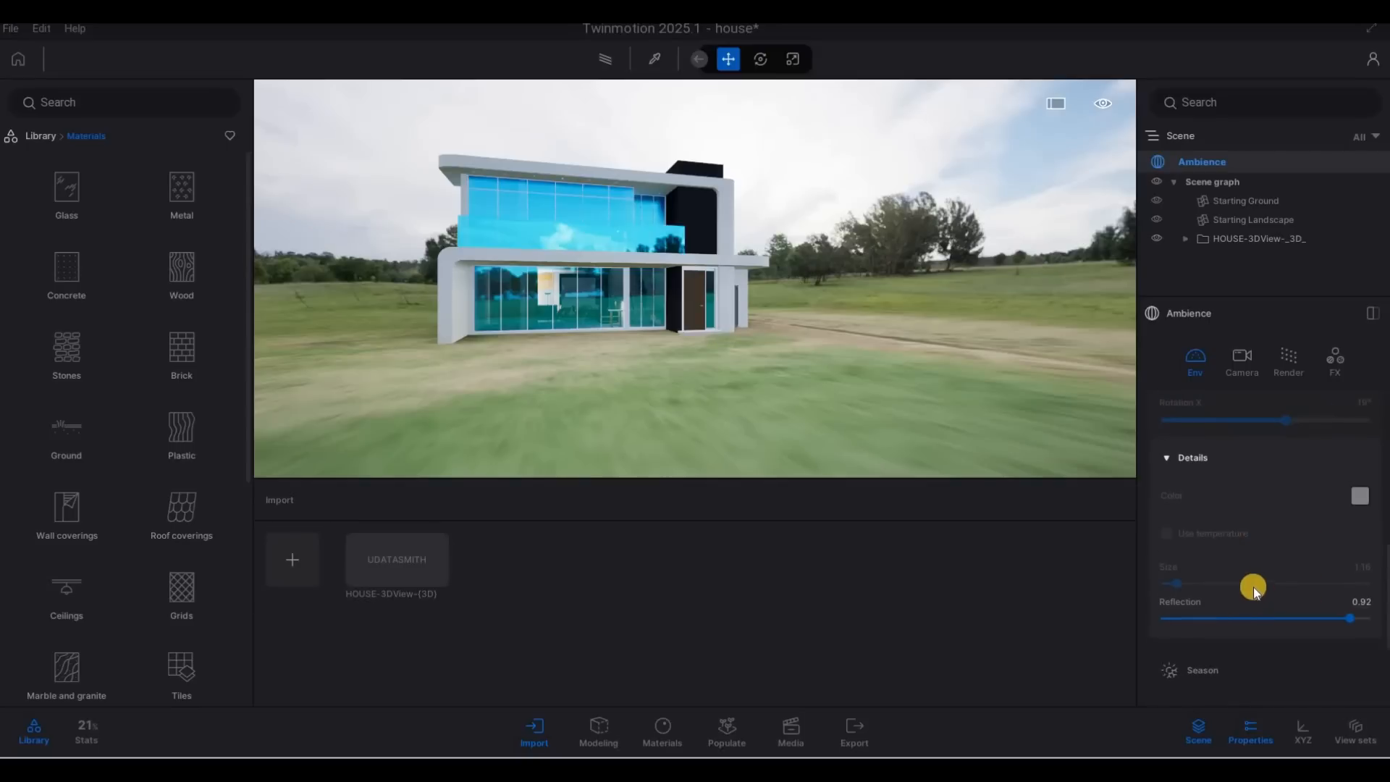
scroll(1236, 571, down, 4)
scroll(1228, 605, up, 5)
scroll(1231, 601, up, 3)
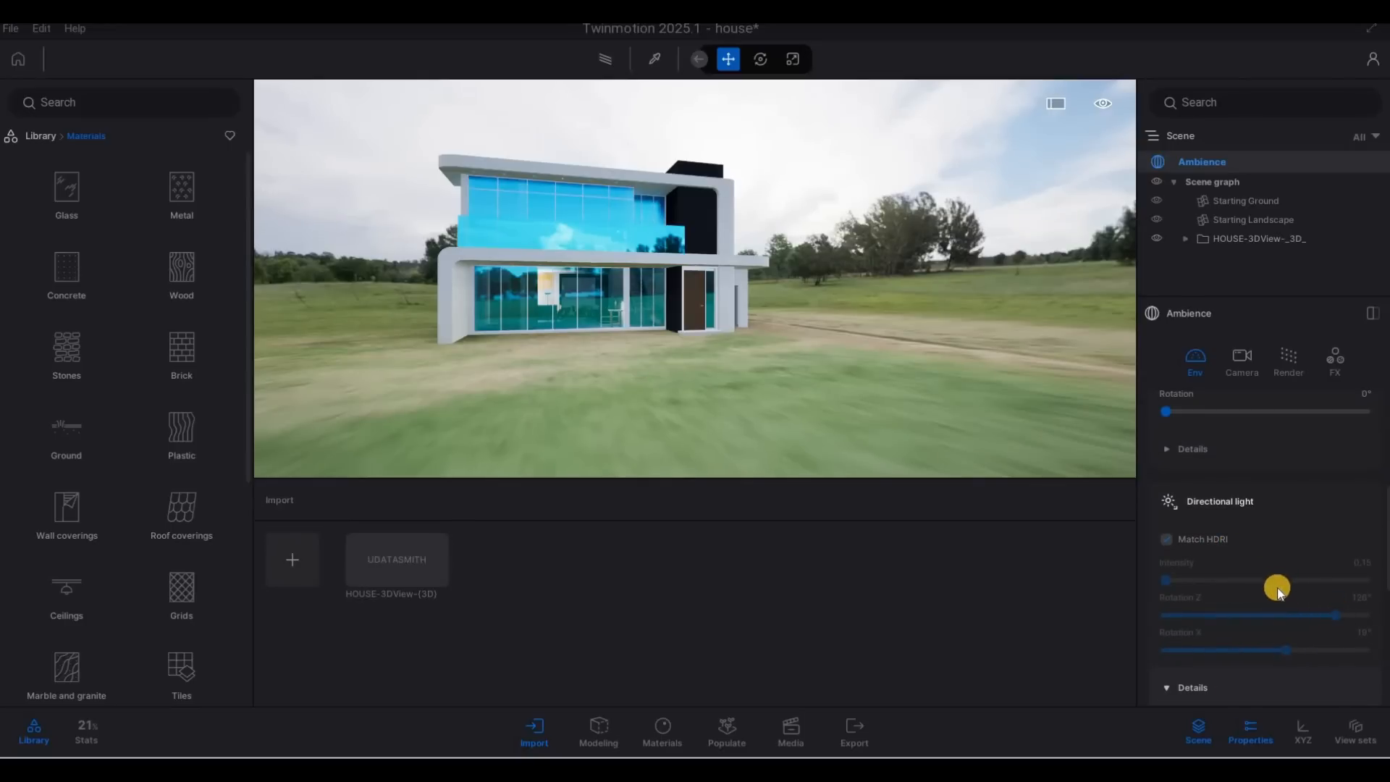
scroll(1277, 588, down, 3)
scroll(1277, 588, up, 7)
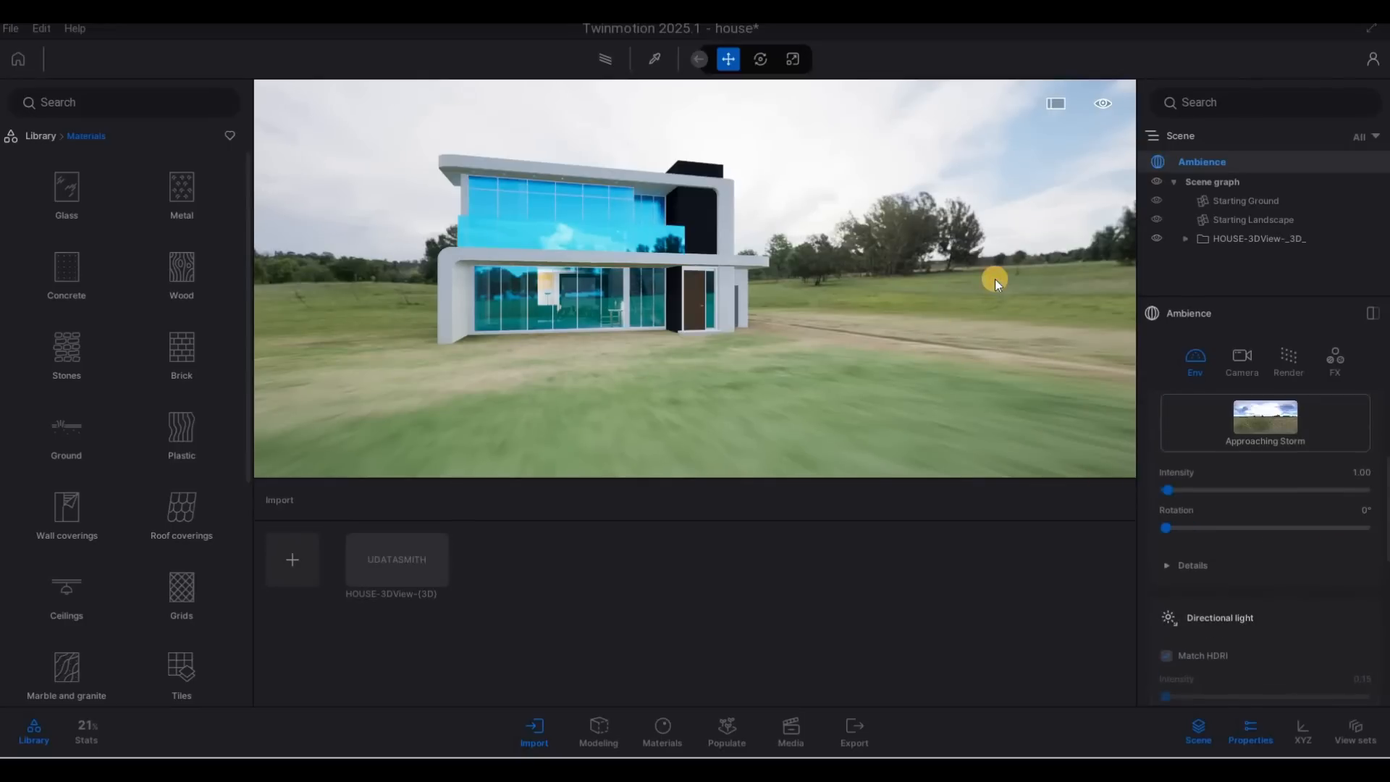
Set the HDRI backdrop's size to about 186.9 m and its height offset to -0.6 m.
click(994, 279)
key(Escape)
click(1213, 160)
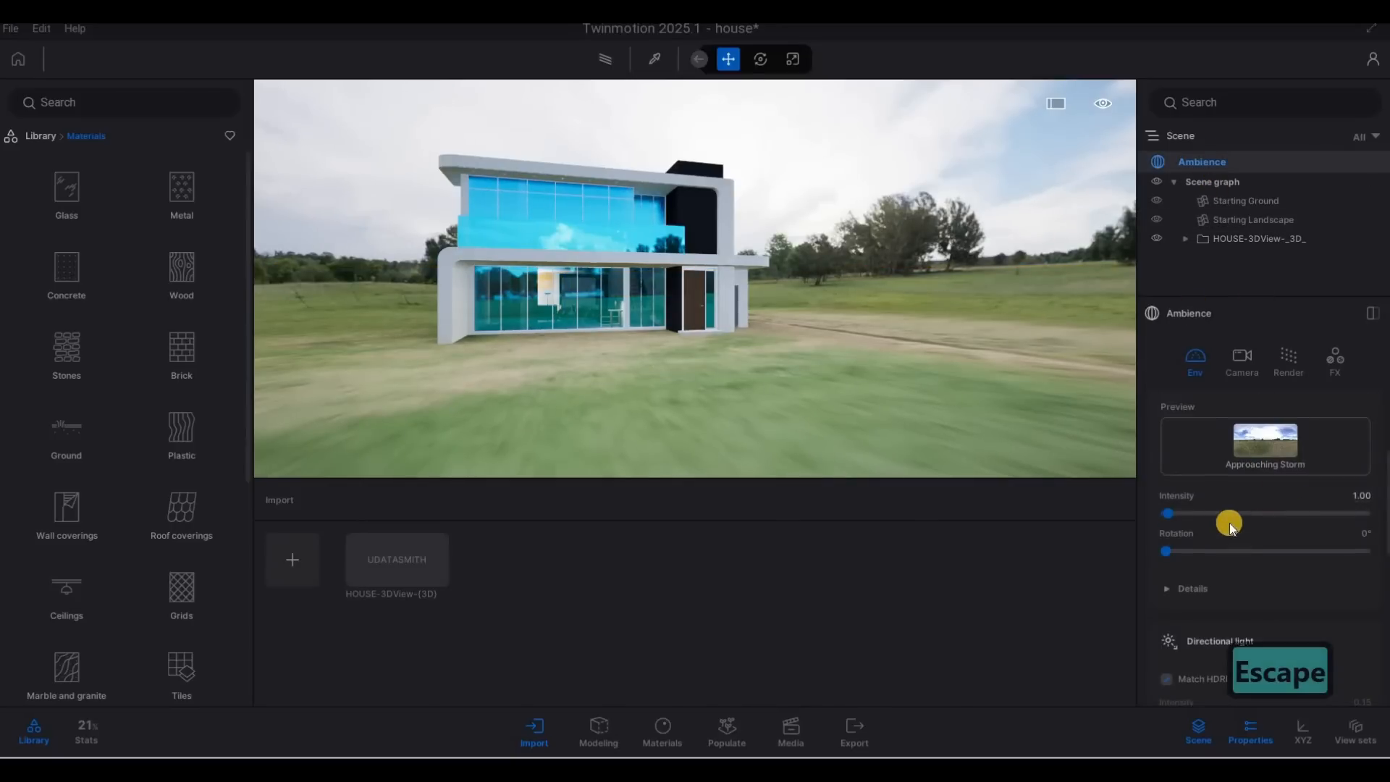
scroll(1218, 536, down, 1)
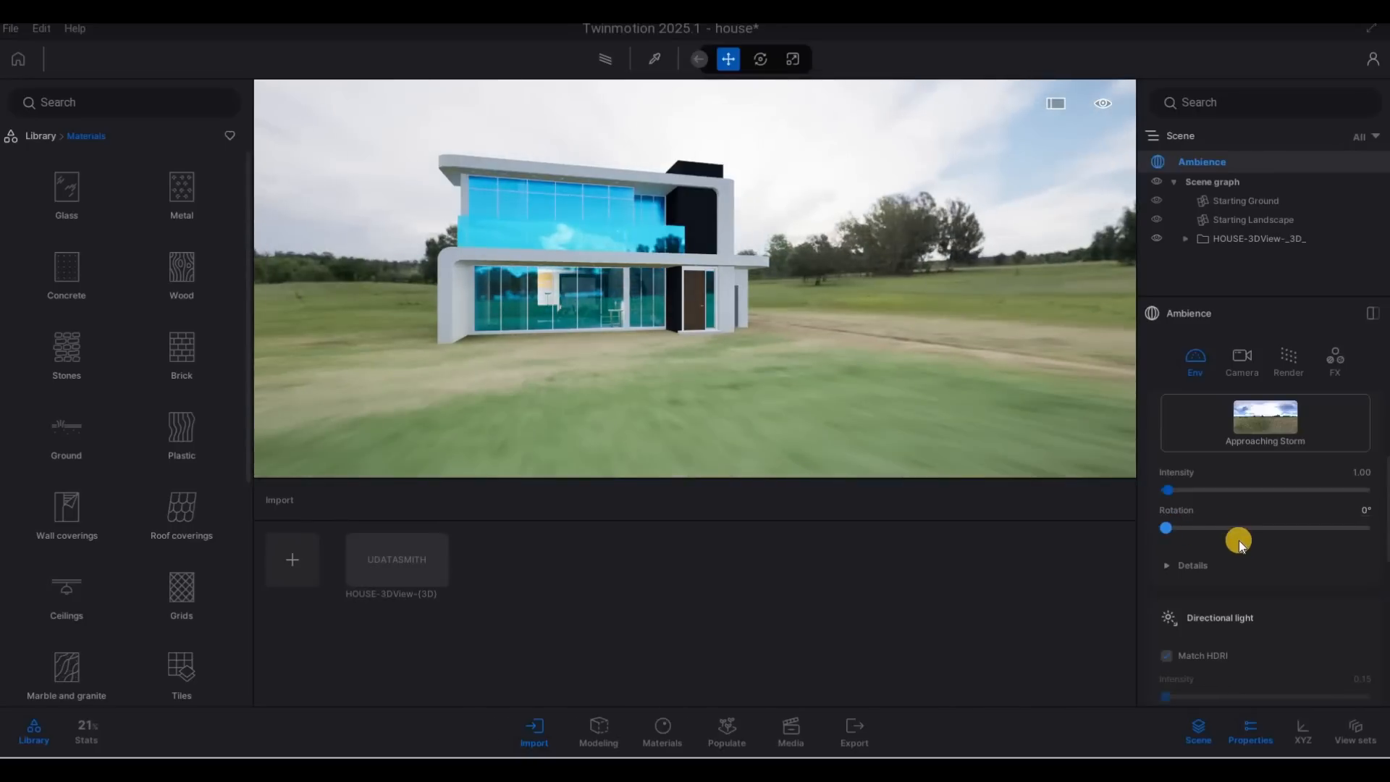
scroll(1174, 526, down, 2)
click(1230, 533)
scroll(1274, 576, down, 3)
drag(1265, 589, 1239, 557)
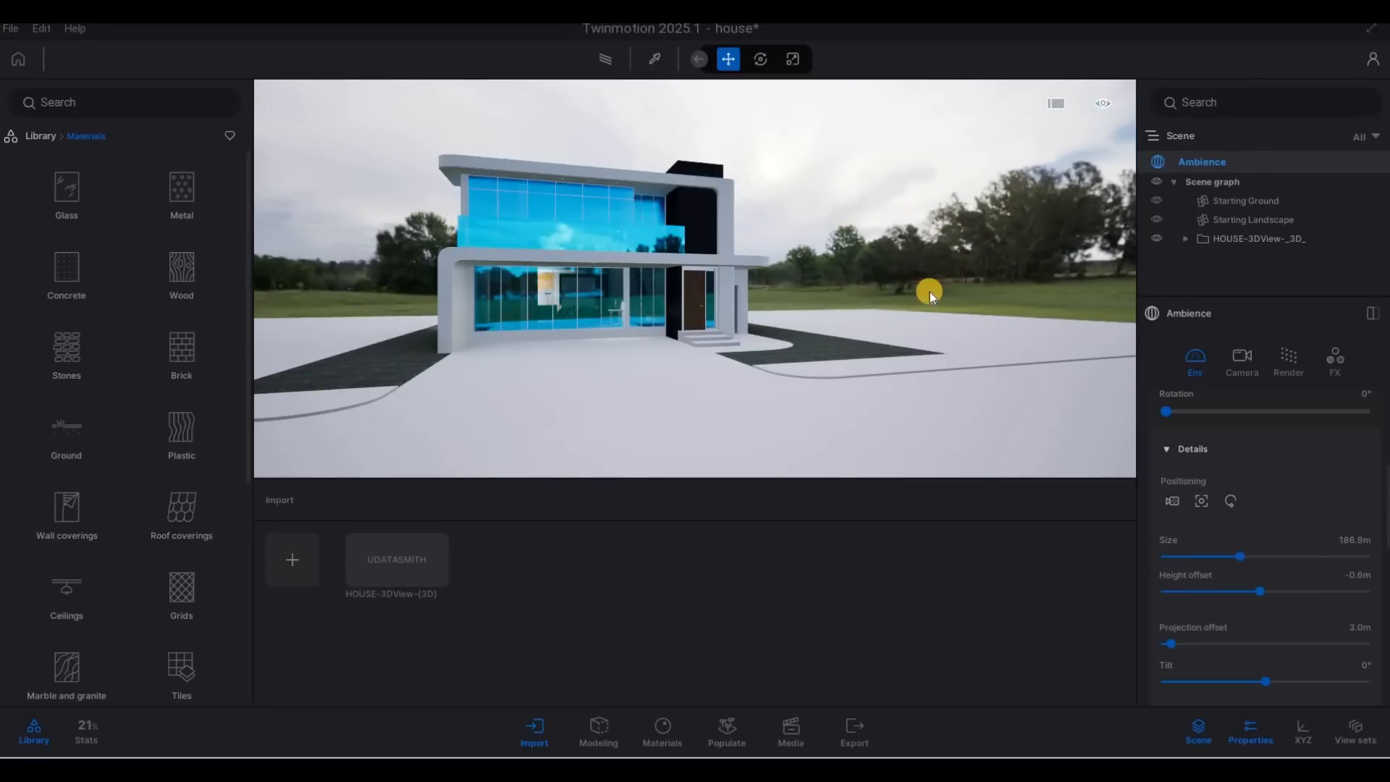
Apply the Clear glass material from the Glass library to the house's blue glazing.
scroll(905, 311, up, 3)
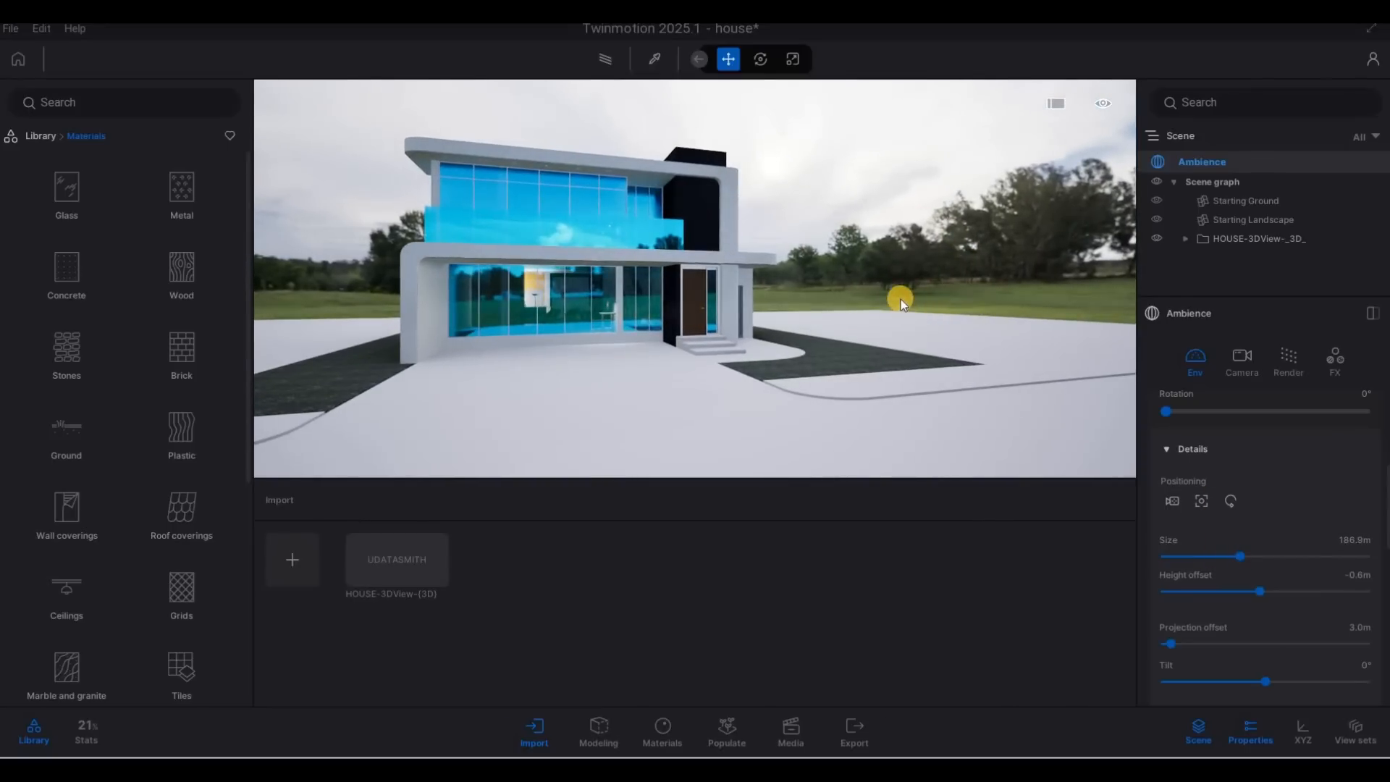
key(s)
right_drag(847, 245, 257, 248)
key(a)
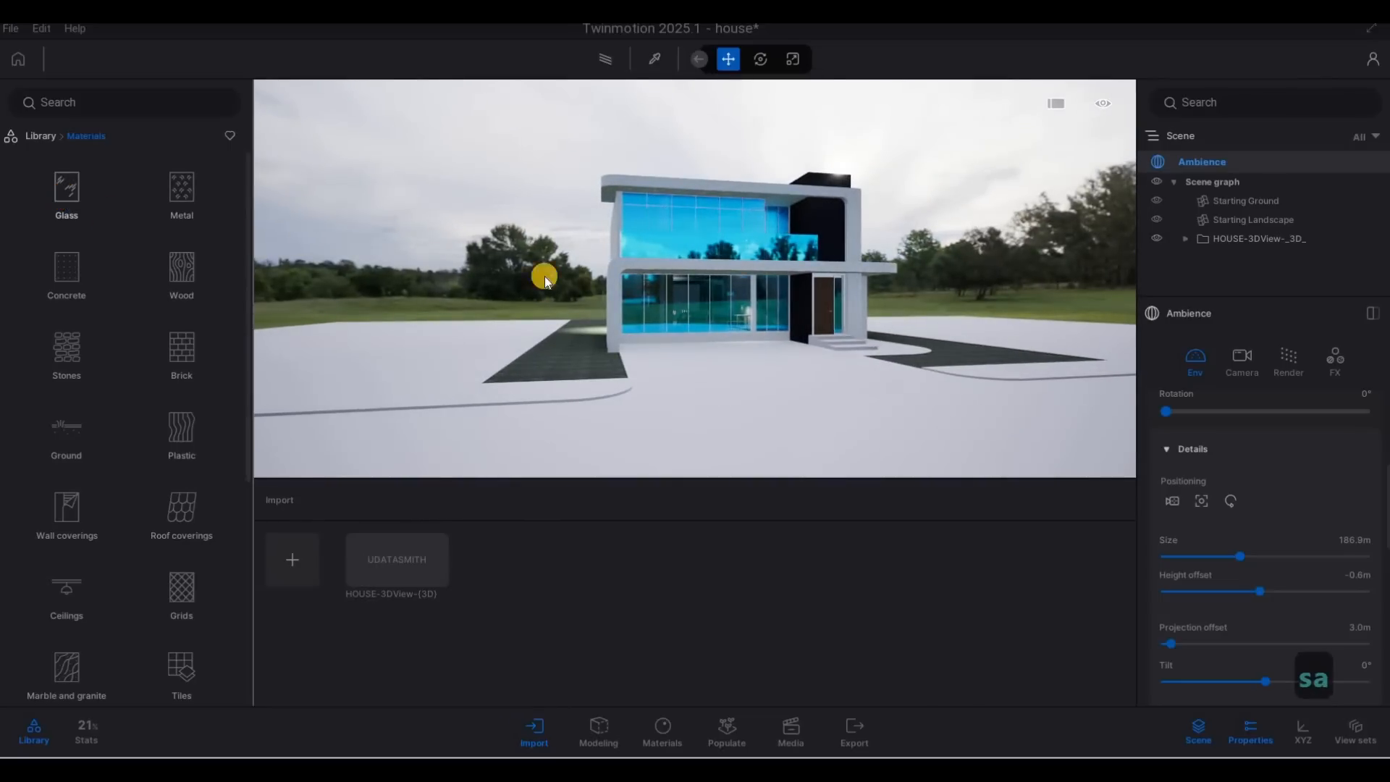
key(w)
key(w)
key(w)
key(w)
key(w)
key(w)
key(w)
key(w)
key(w)
key(w)
key(w)
key(w)
key(w)
key(w)
key(w)
key(w)
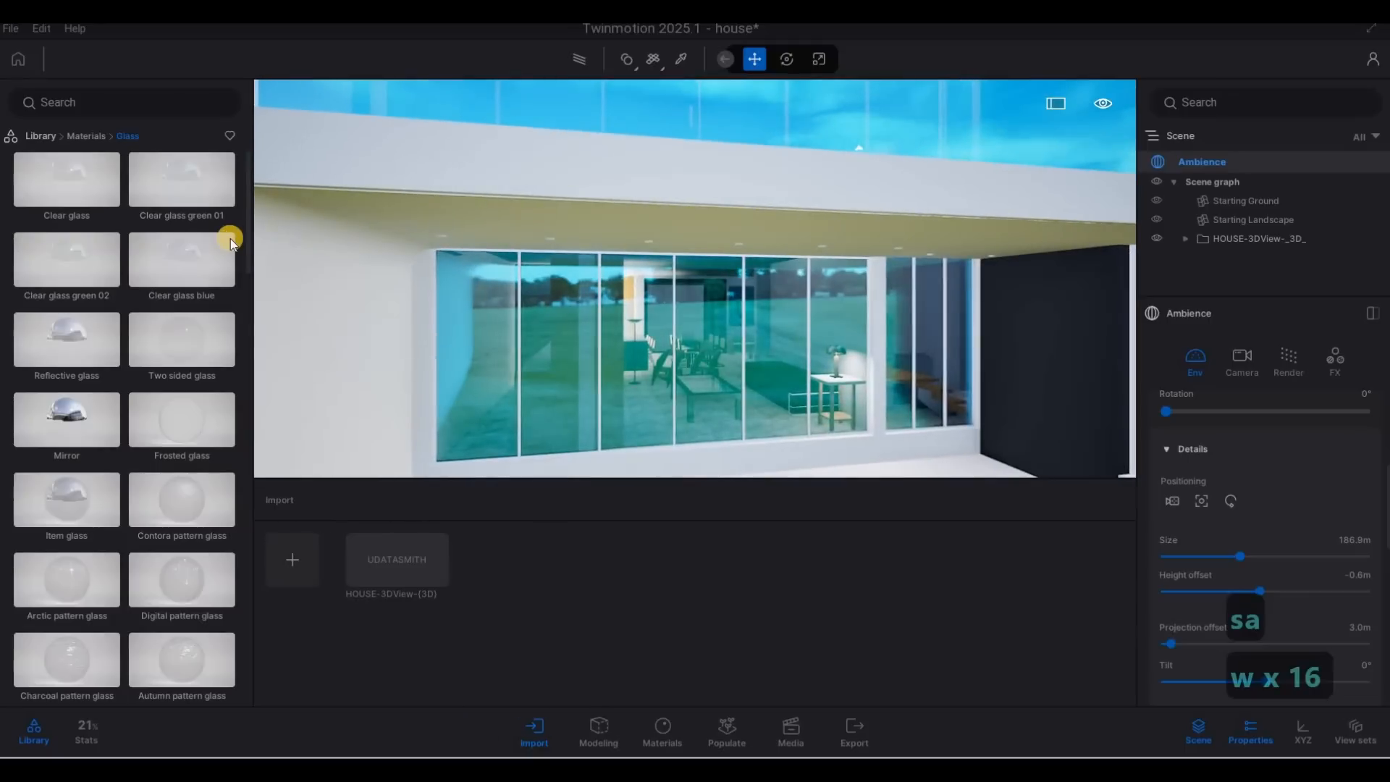
mouse_move(64, 187)
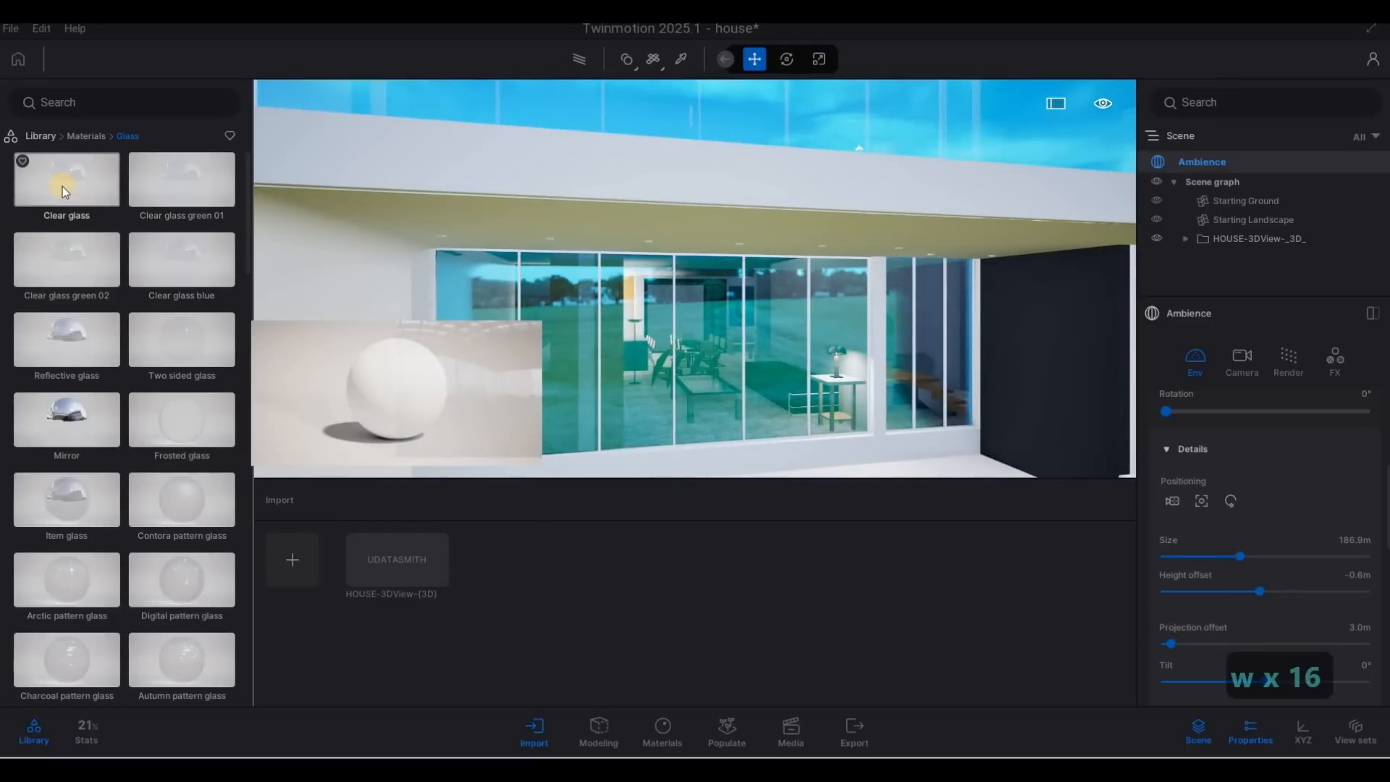
click(93, 189)
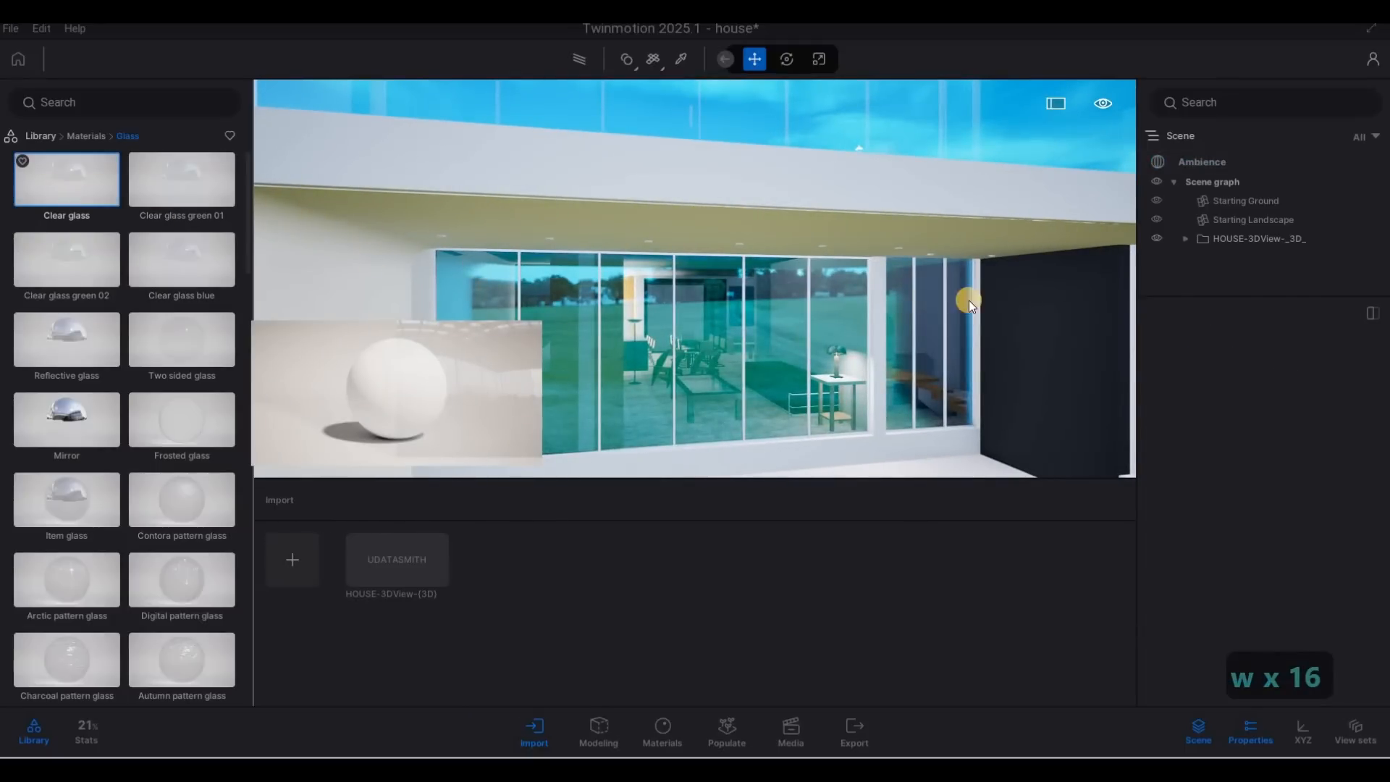
key(s)
drag(72, 187, 589, 323)
drag(674, 317, 663, 320)
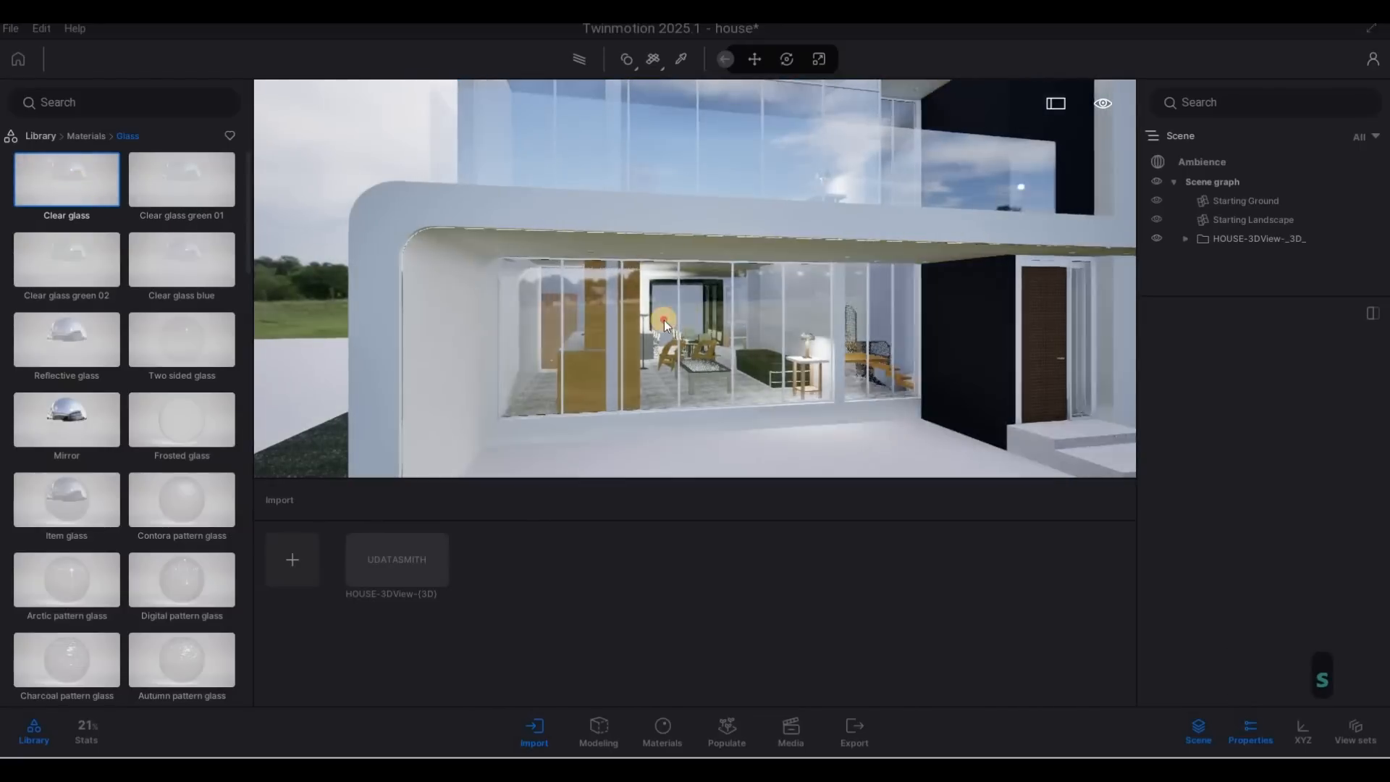
Set the opacity intensity of the Clear glass on the ground-floor windows to 39%.
click(837, 327)
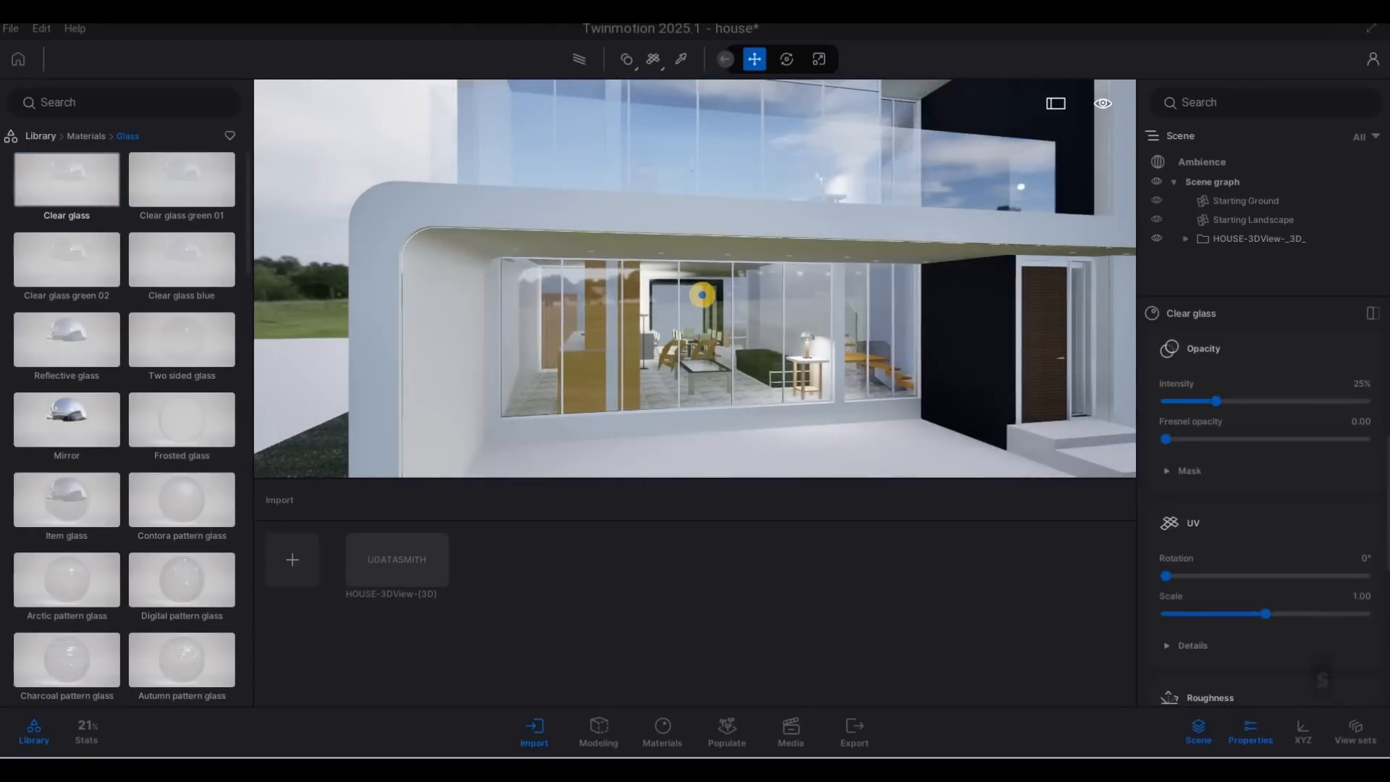
key(d)
key(s)
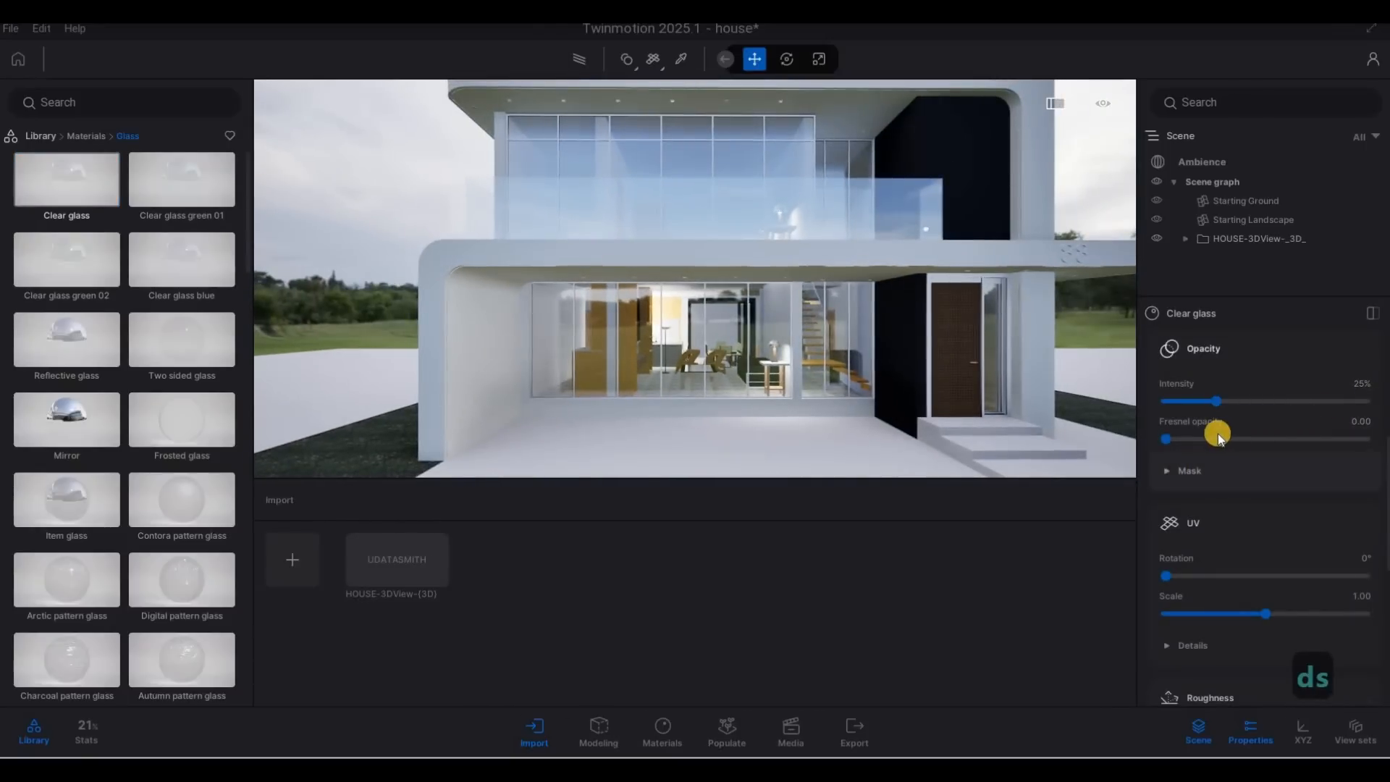
scroll(1224, 464, up, 1)
drag(1224, 448, 1242, 448)
scroll(1303, 428, up, 3)
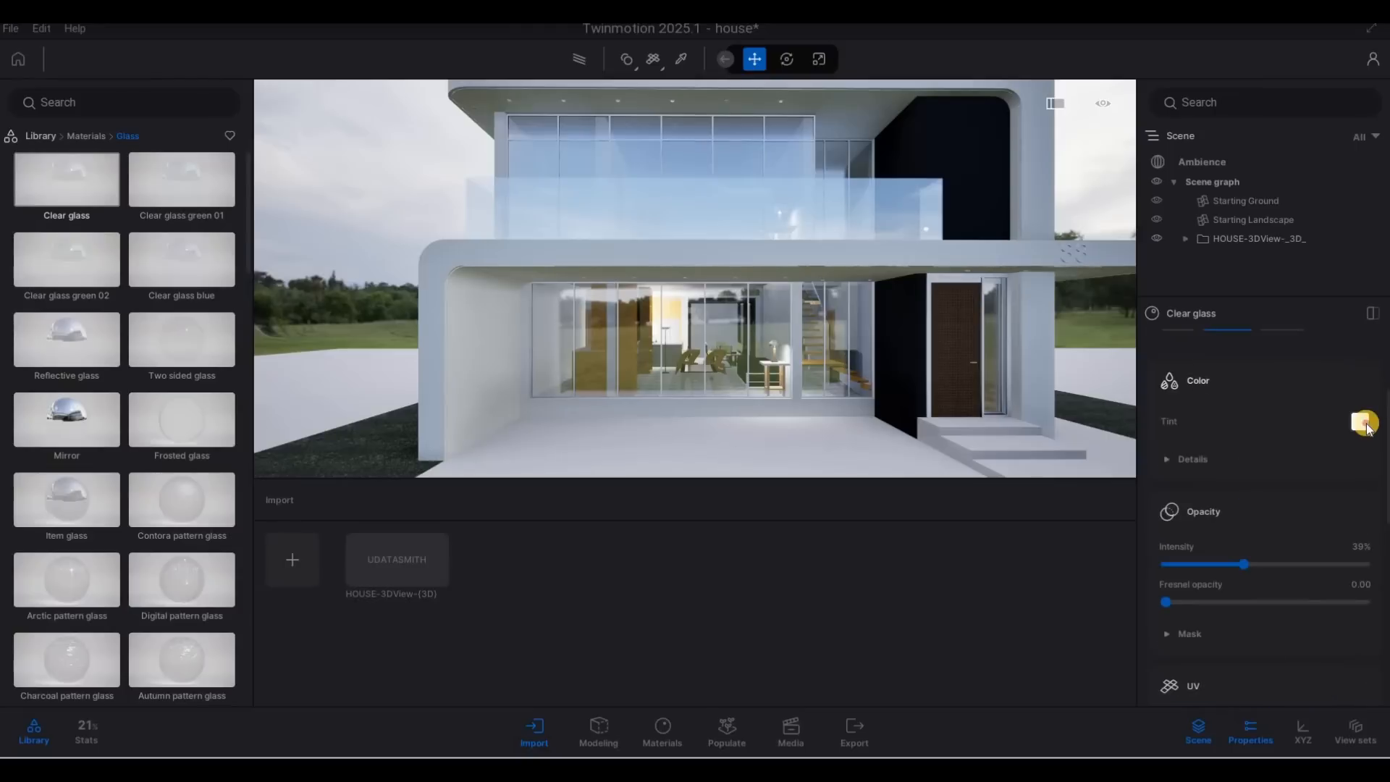
Darken the Clear glass tint to near black and set its Fresnel opacity to 0.15.
click(1360, 422)
drag(677, 284, 679, 430)
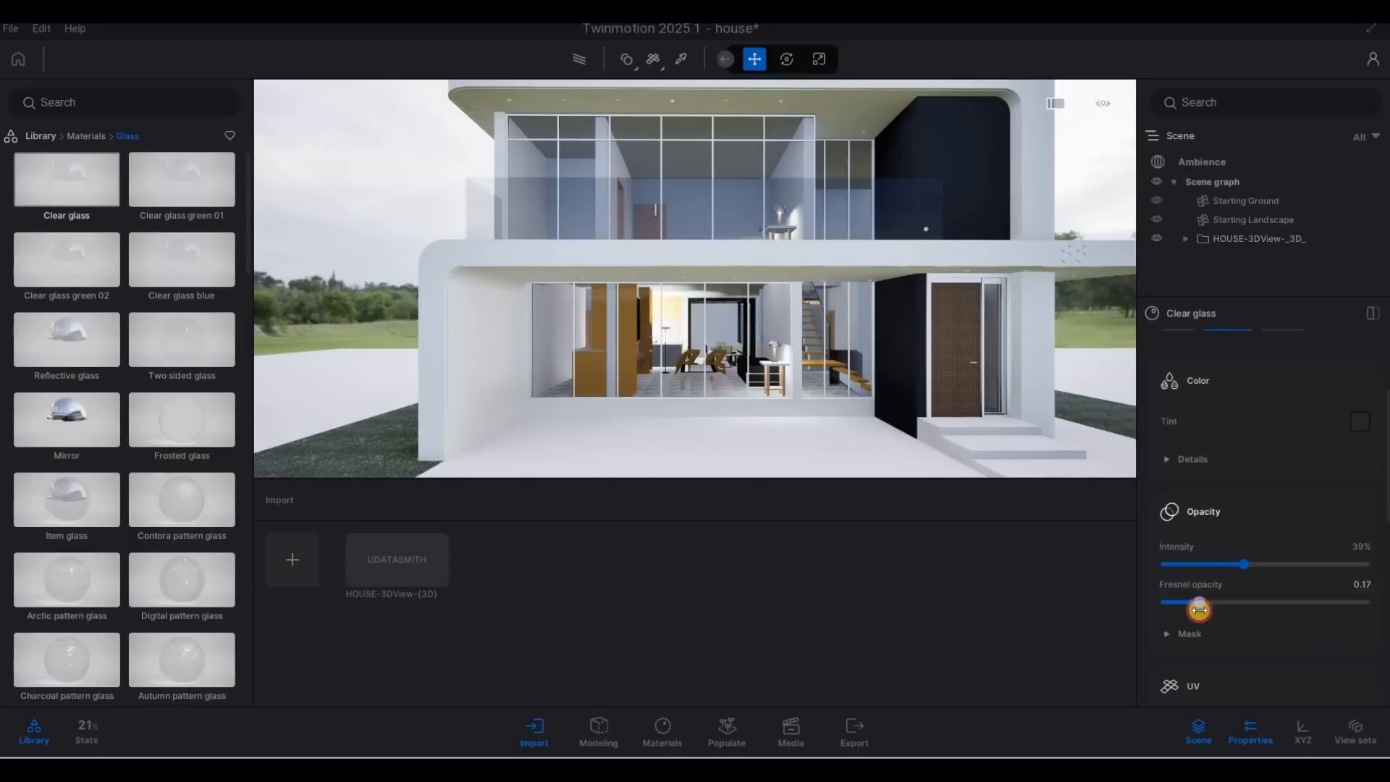
Examine the tinted glazing on both floors from several front angles, and go back to the Materials library categories.
key(s)
mouse_move(782, 378)
mouse_down()
mouse_move(919, 350)
mouse_move(880, 347)
mouse_up()
key(a)
right_drag(880, 347, 799, 367)
key(d)
key(w)
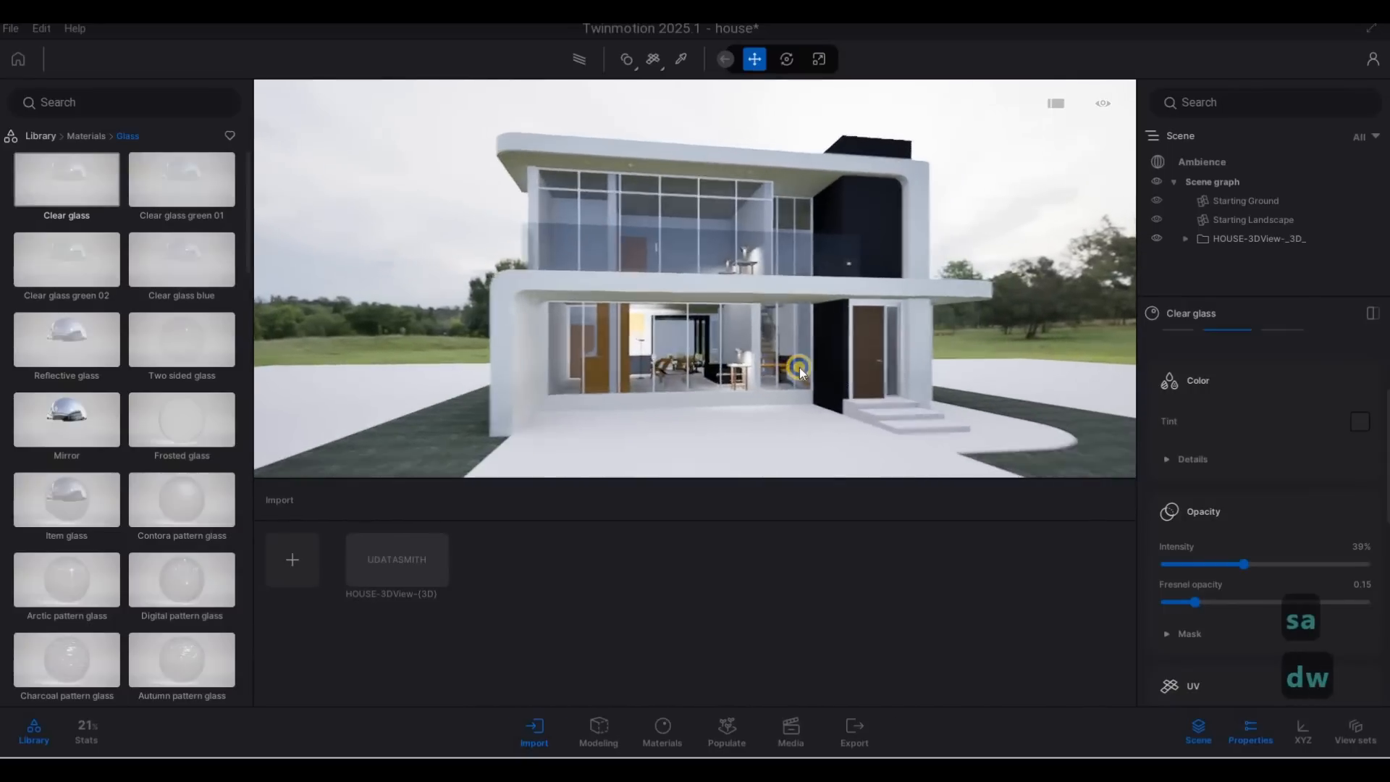
key(a)
key(w)
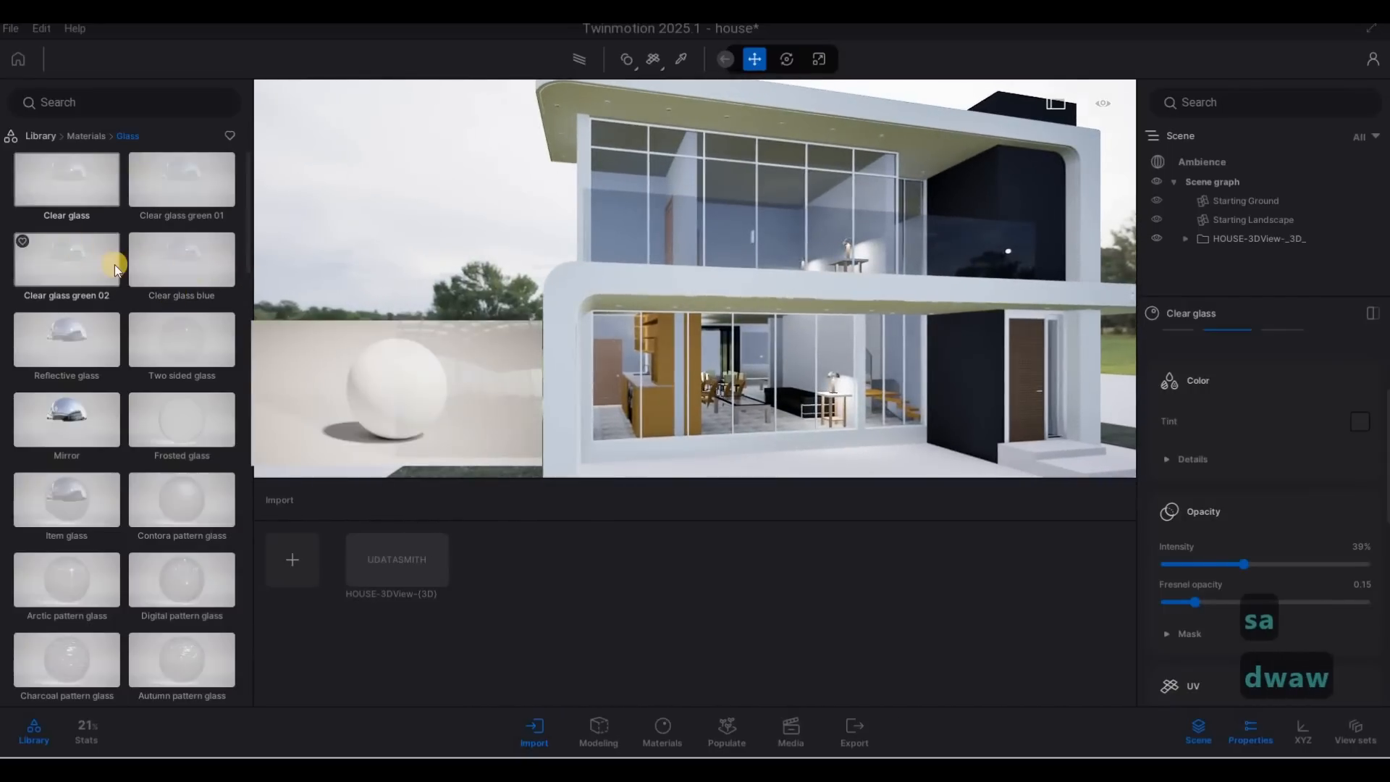
click(84, 132)
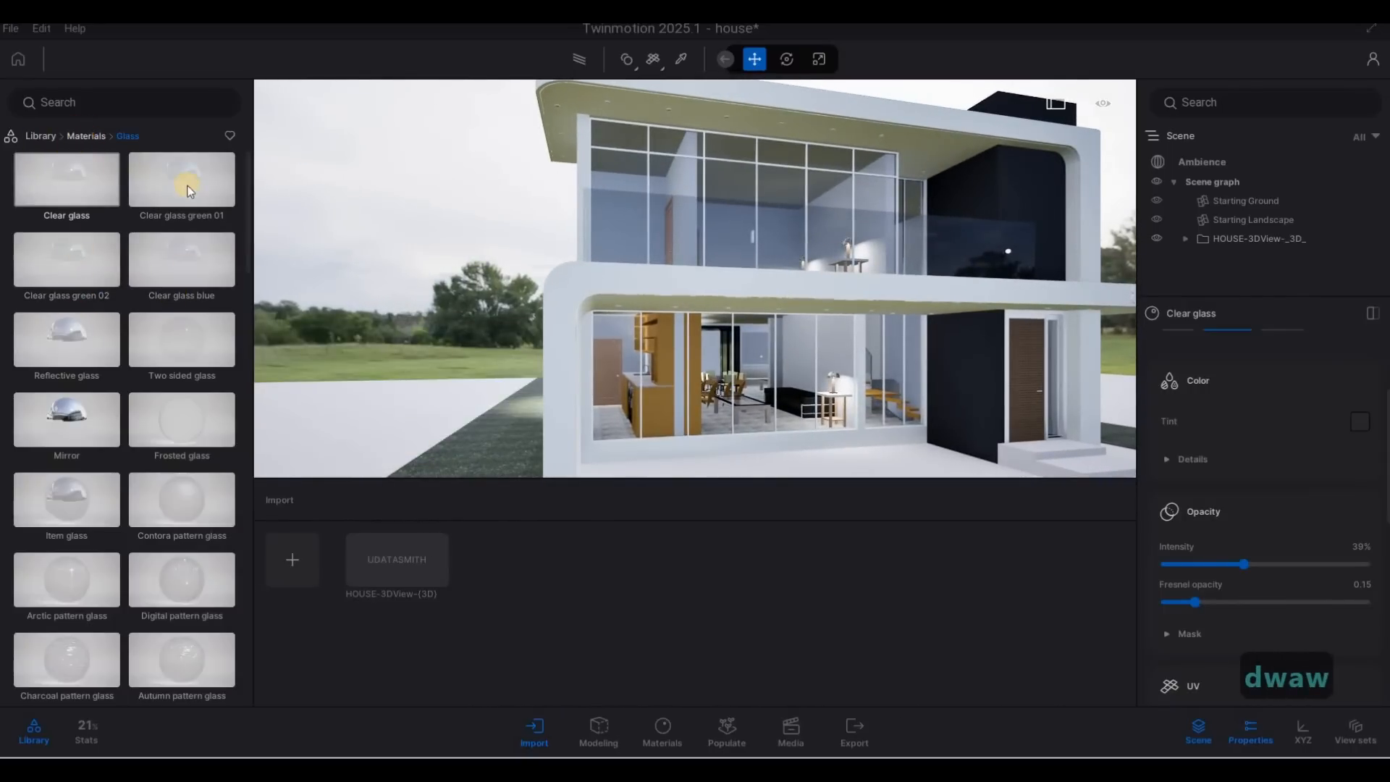
Sample the Aluminium material from the white frames of the upper-floor glazing.
key(d)
key(s)
key(d)
key(w)
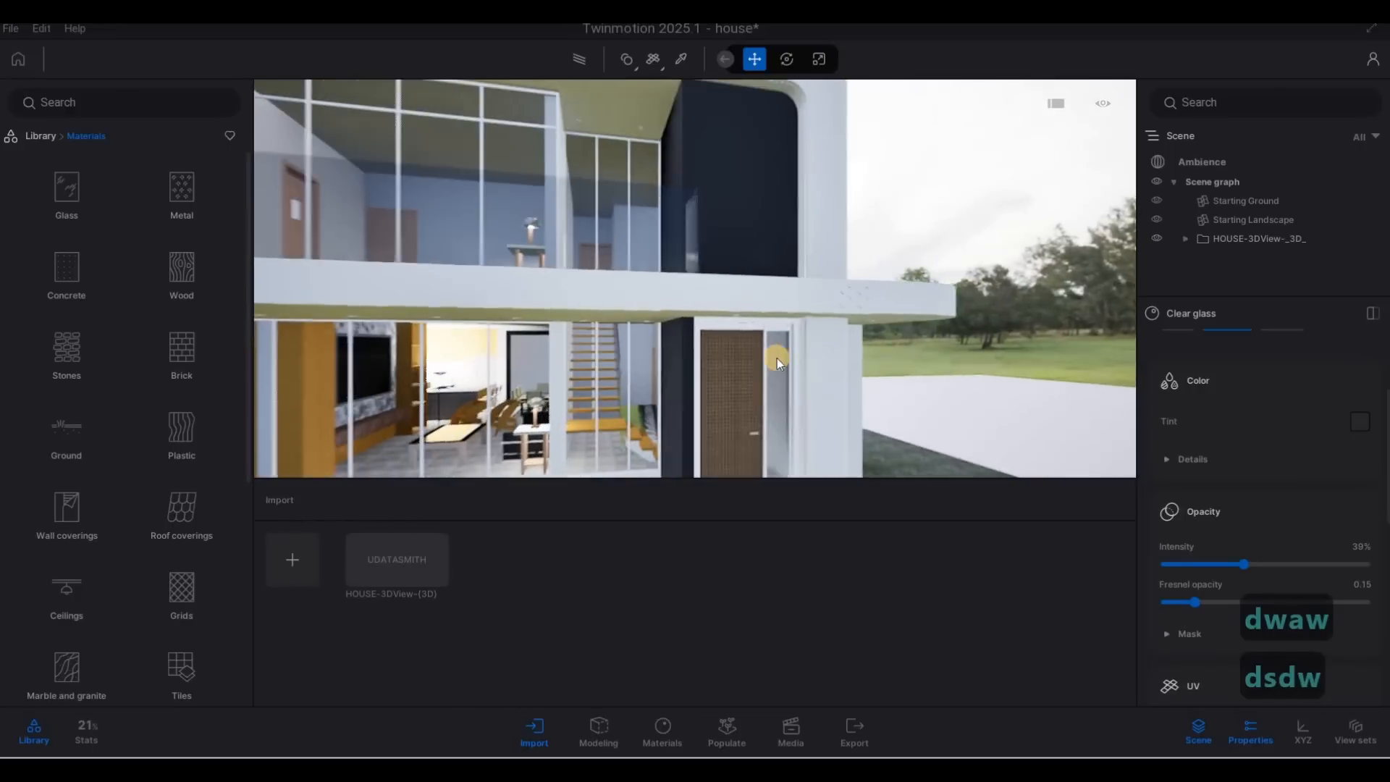
key(w)
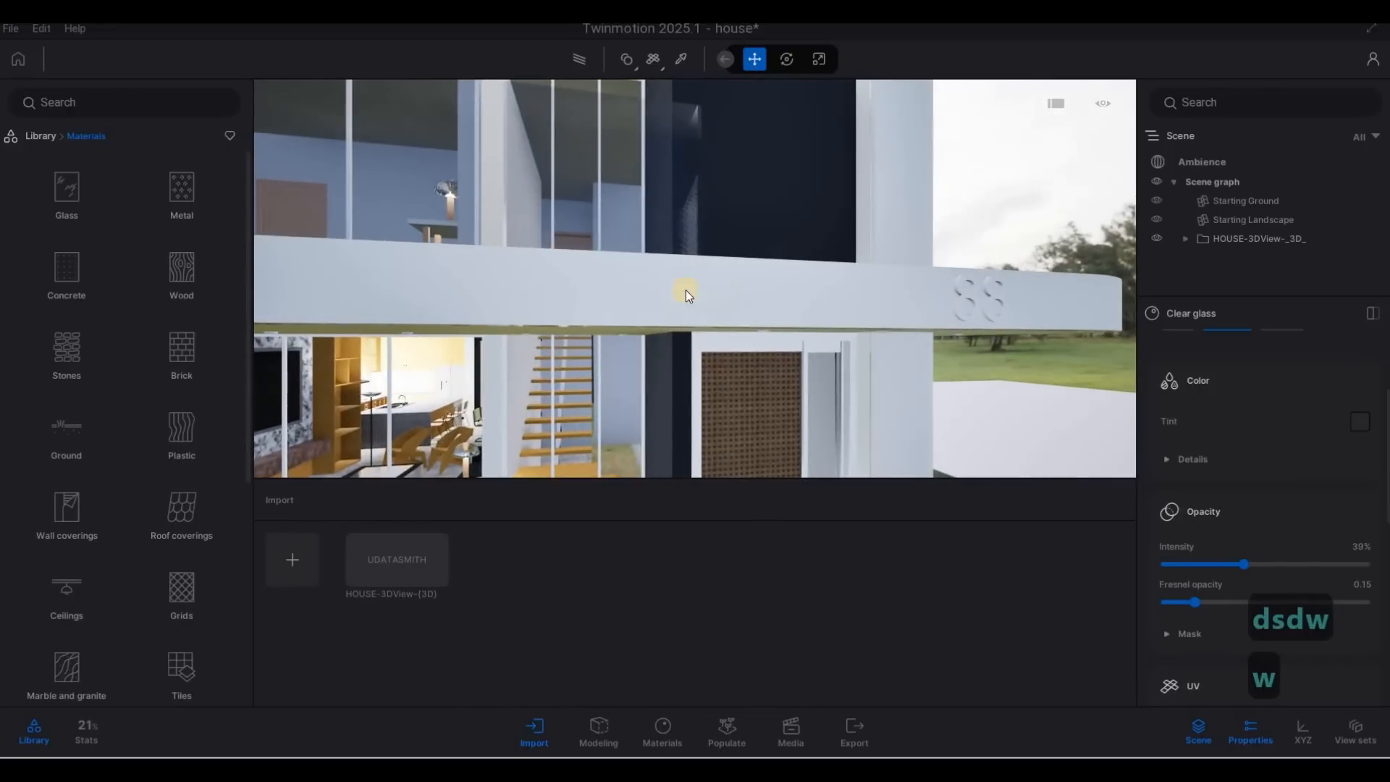
key(a)
key(w)
key(q)
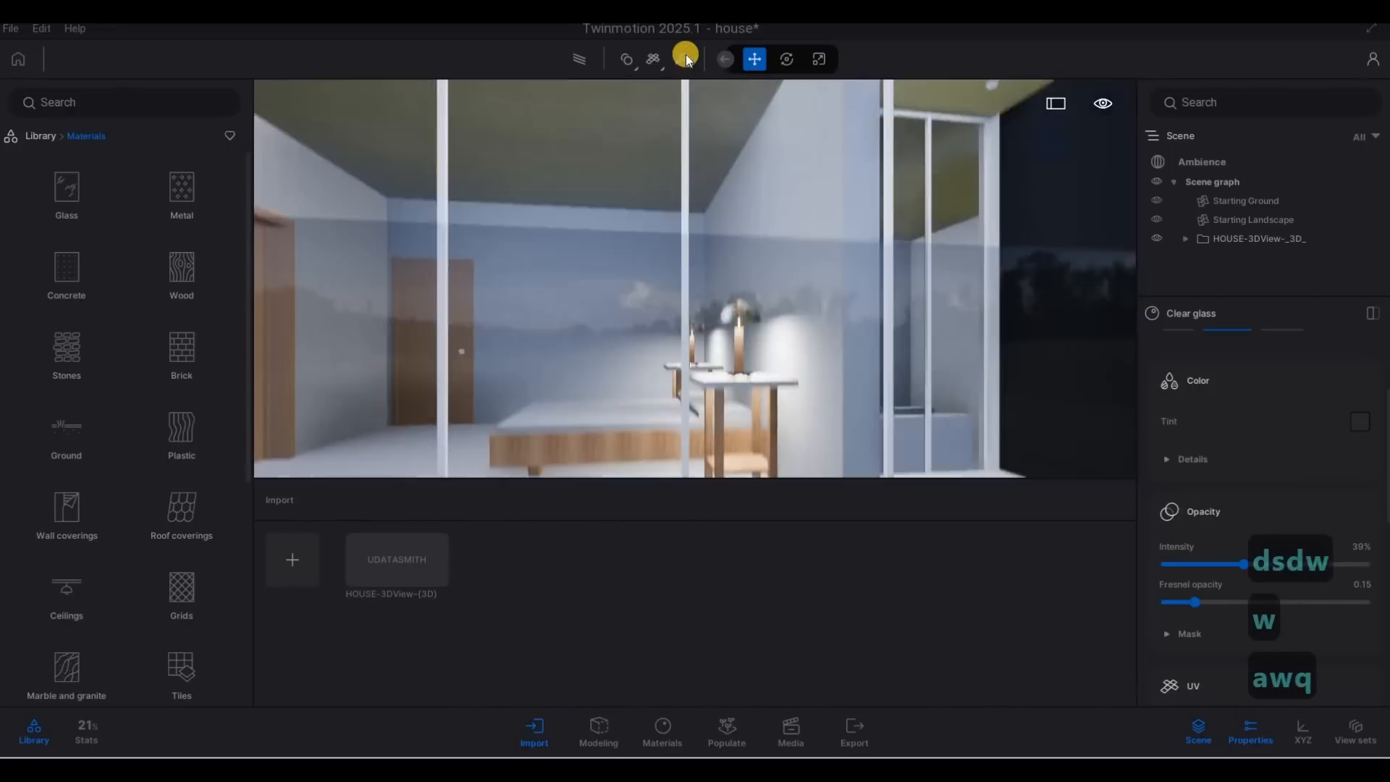
key(a)
key(w)
key(q)
click(680, 58)
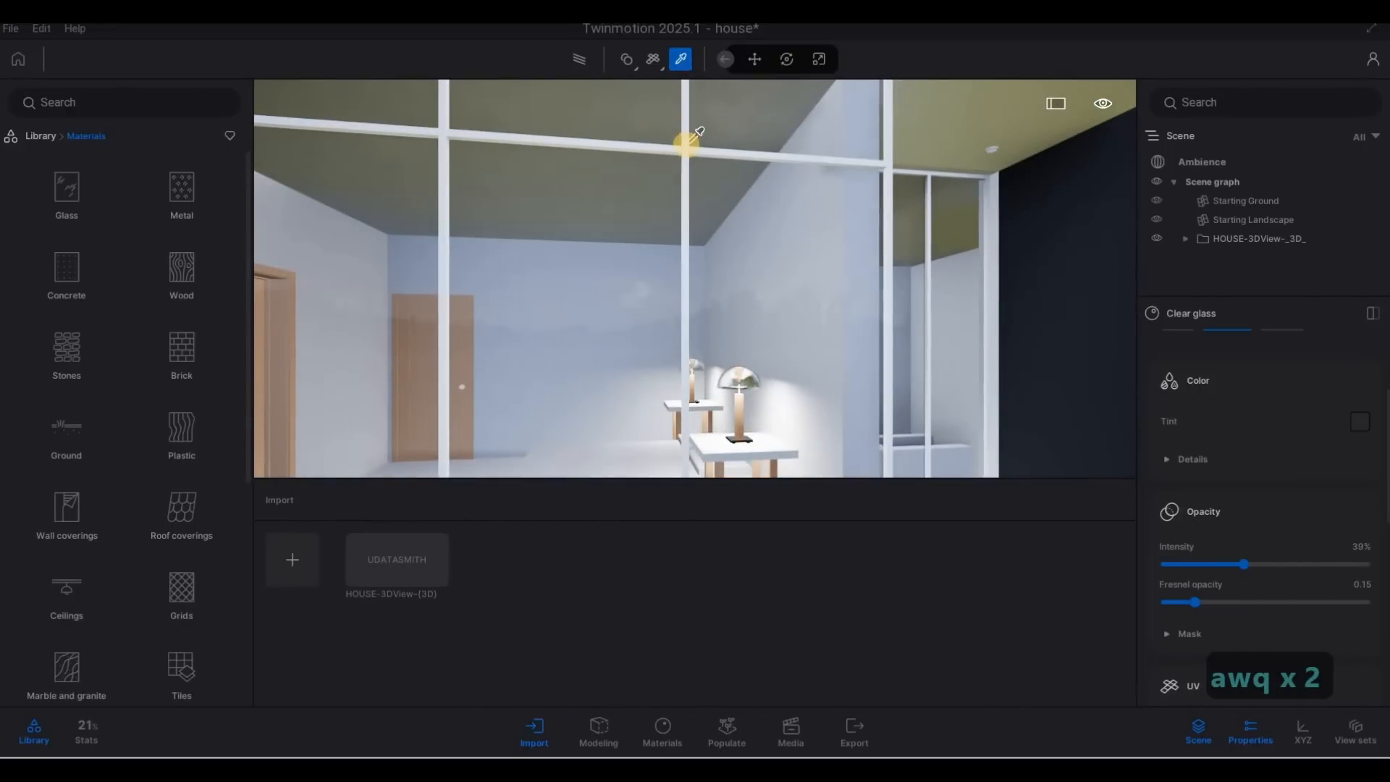
click(688, 141)
Darken the window frames' Aluminium tint to near black (#090909).
click(1288, 373)
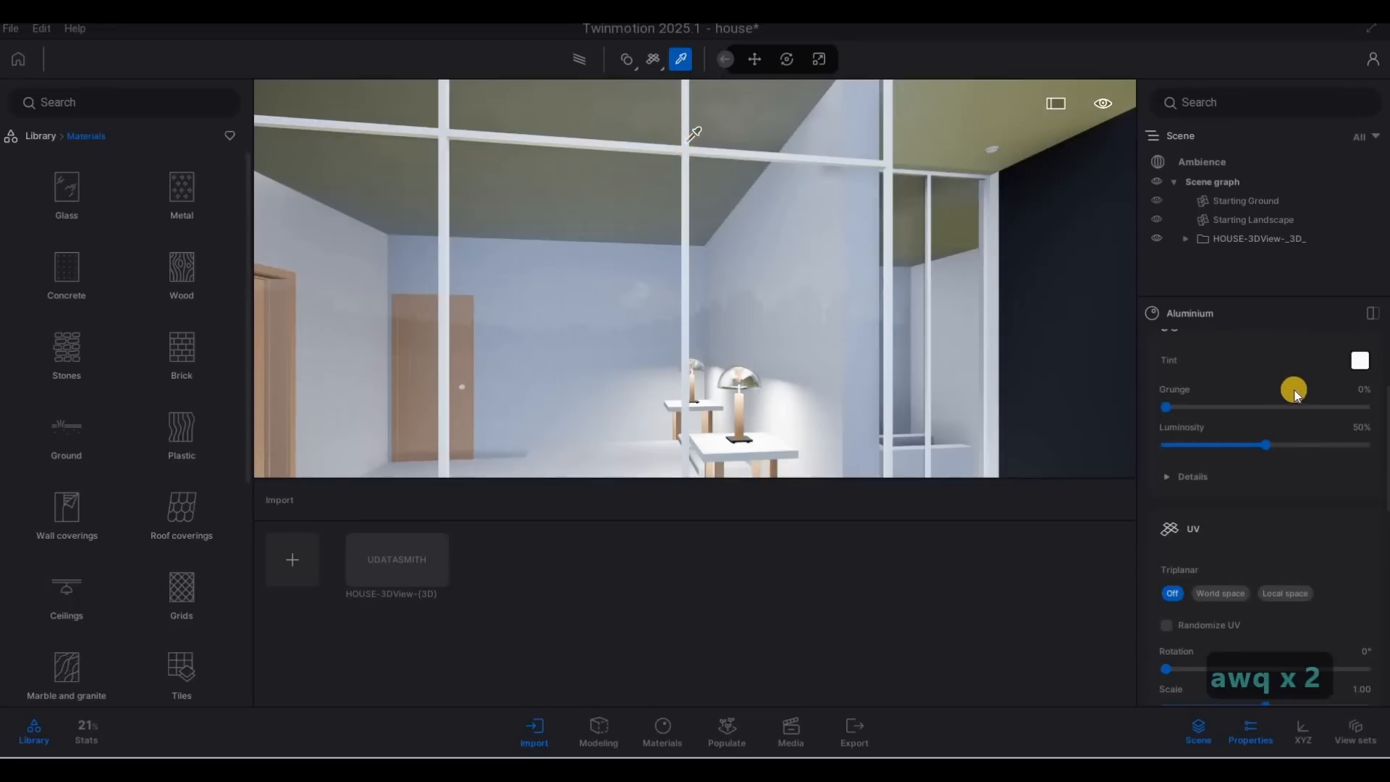
scroll(1356, 427, up, 2)
click(1357, 437)
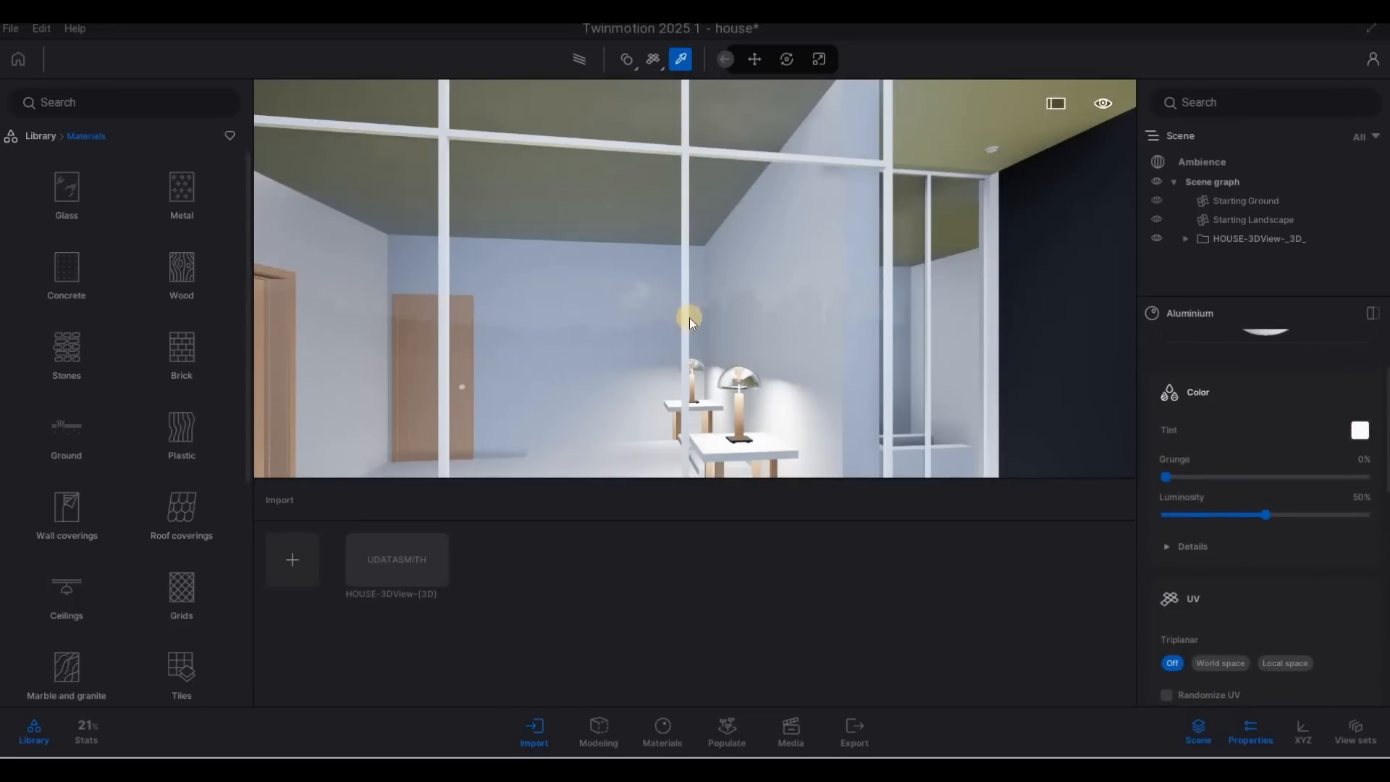
click(688, 454)
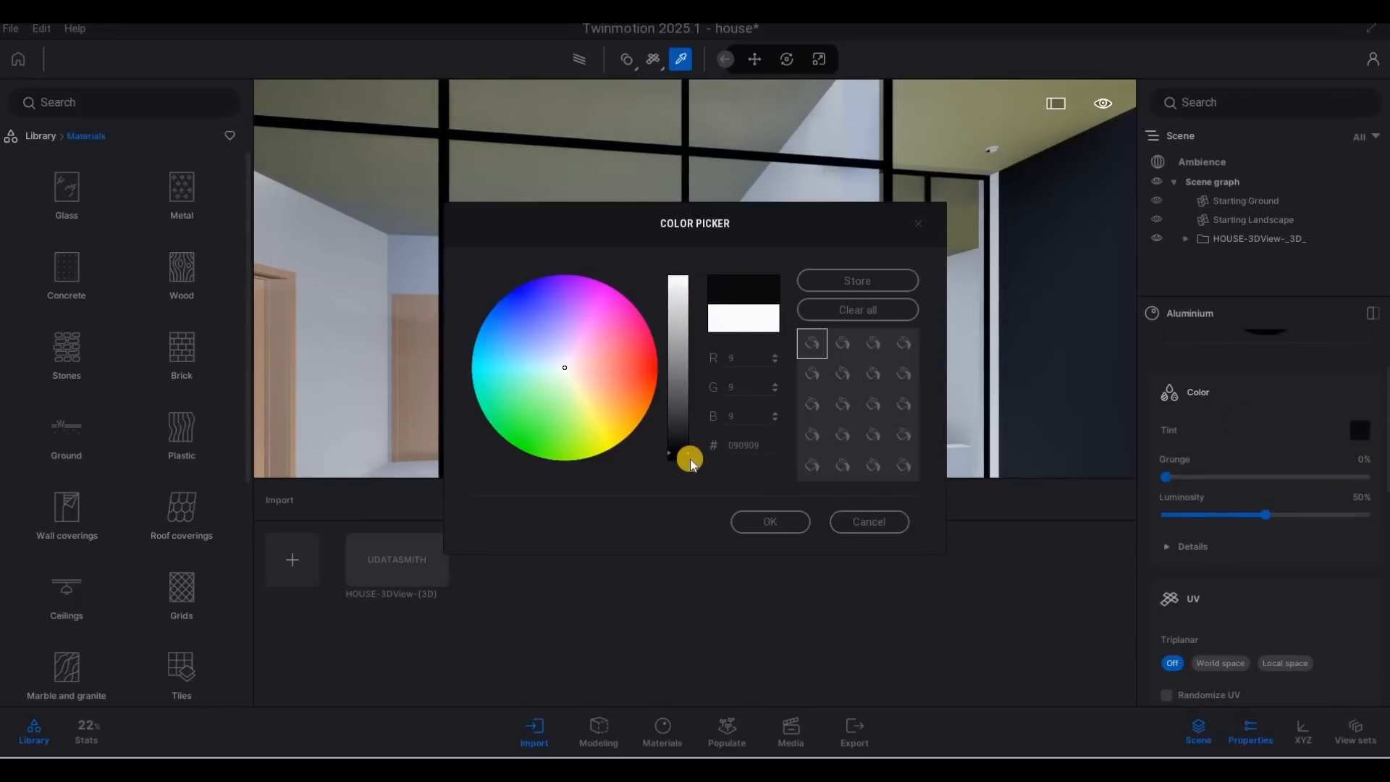
click(769, 522)
Review the Aluminium's remaining material settings and set its tint to dark grey (#464646).
scroll(1239, 545, down, 2)
scroll(1254, 555, down, 5)
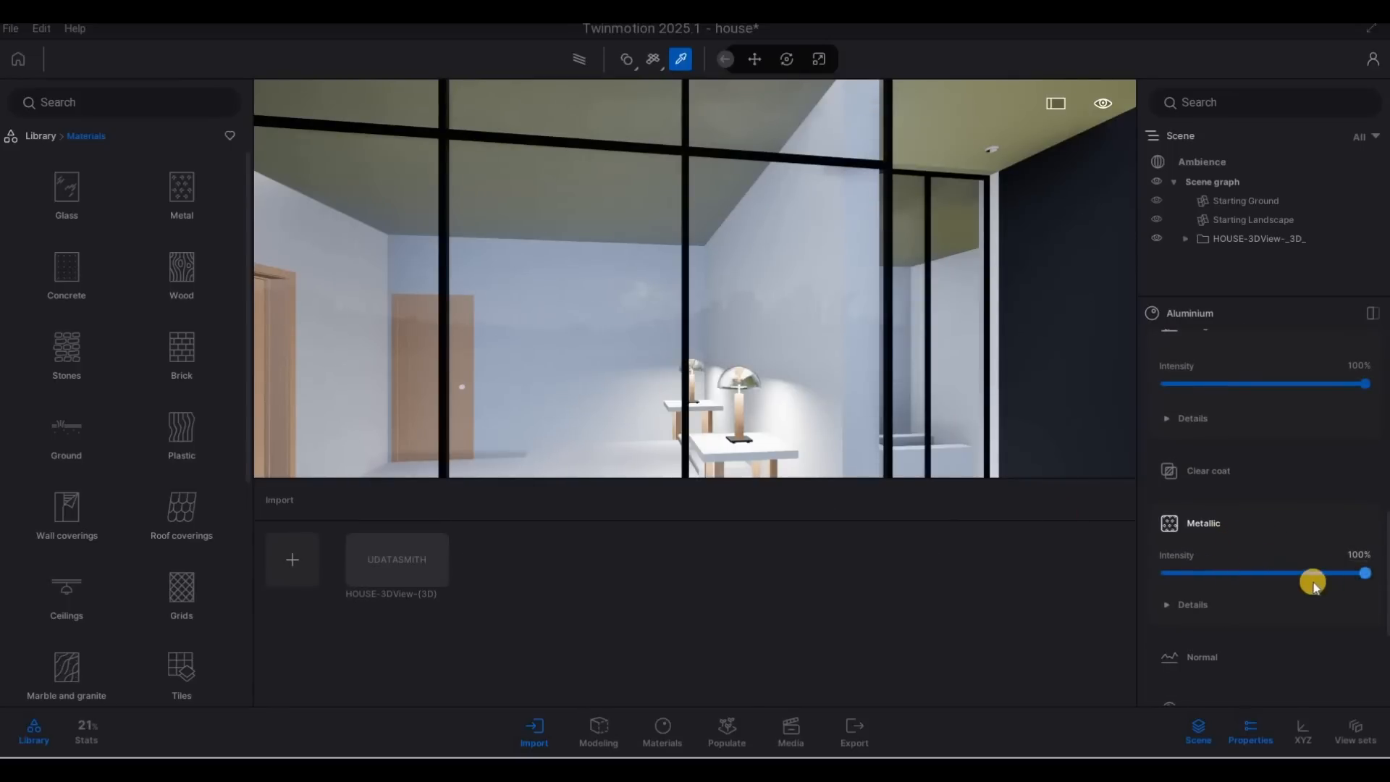
scroll(1208, 558, down, 2)
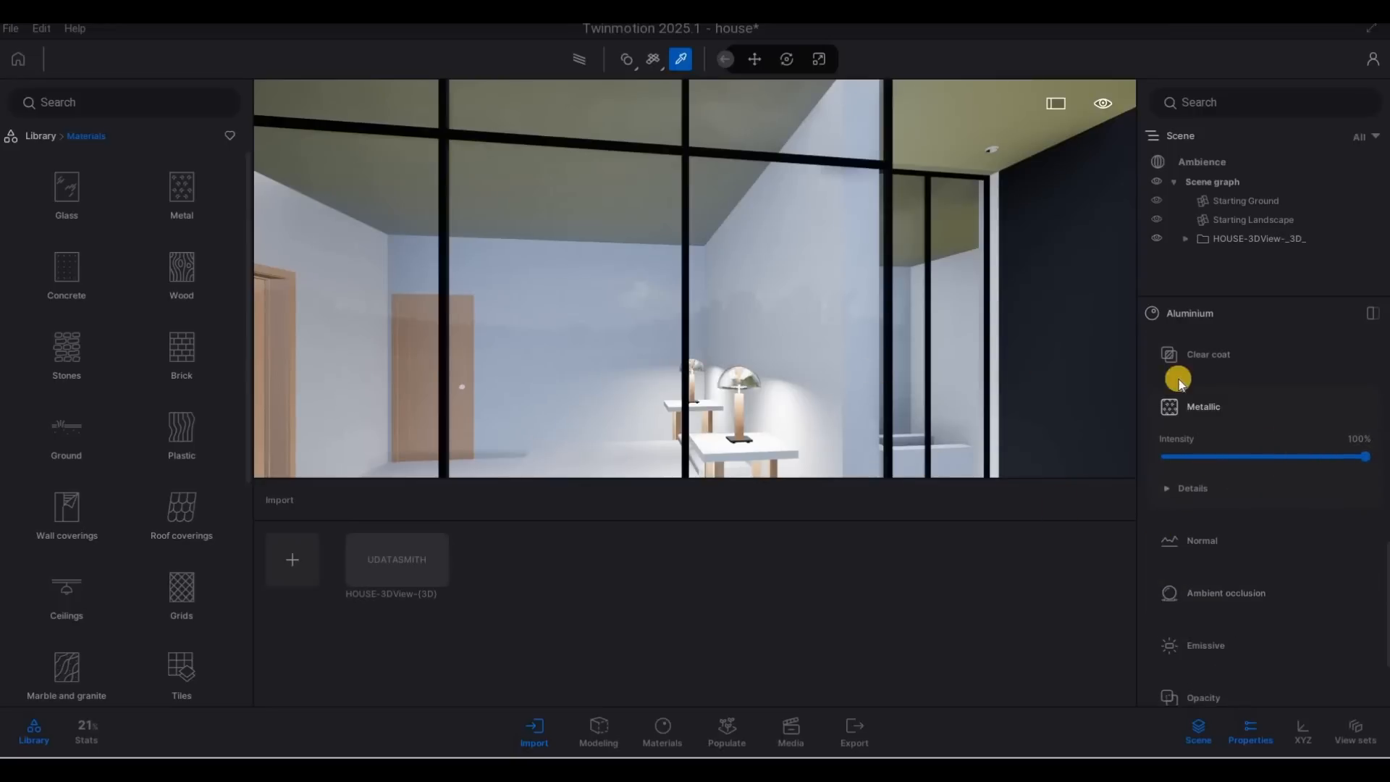
scroll(1202, 391, up, 2)
scroll(1280, 467, up, 7)
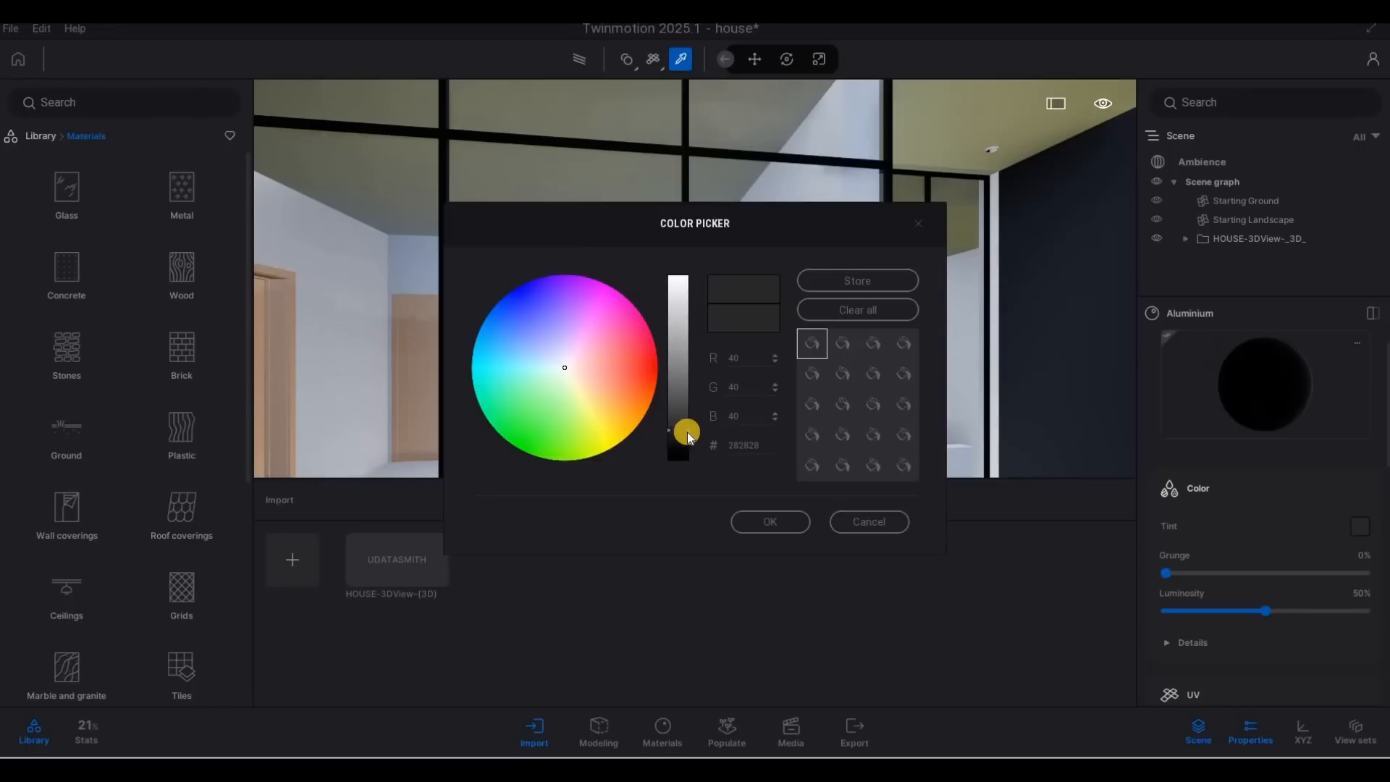
drag(684, 415, 682, 407)
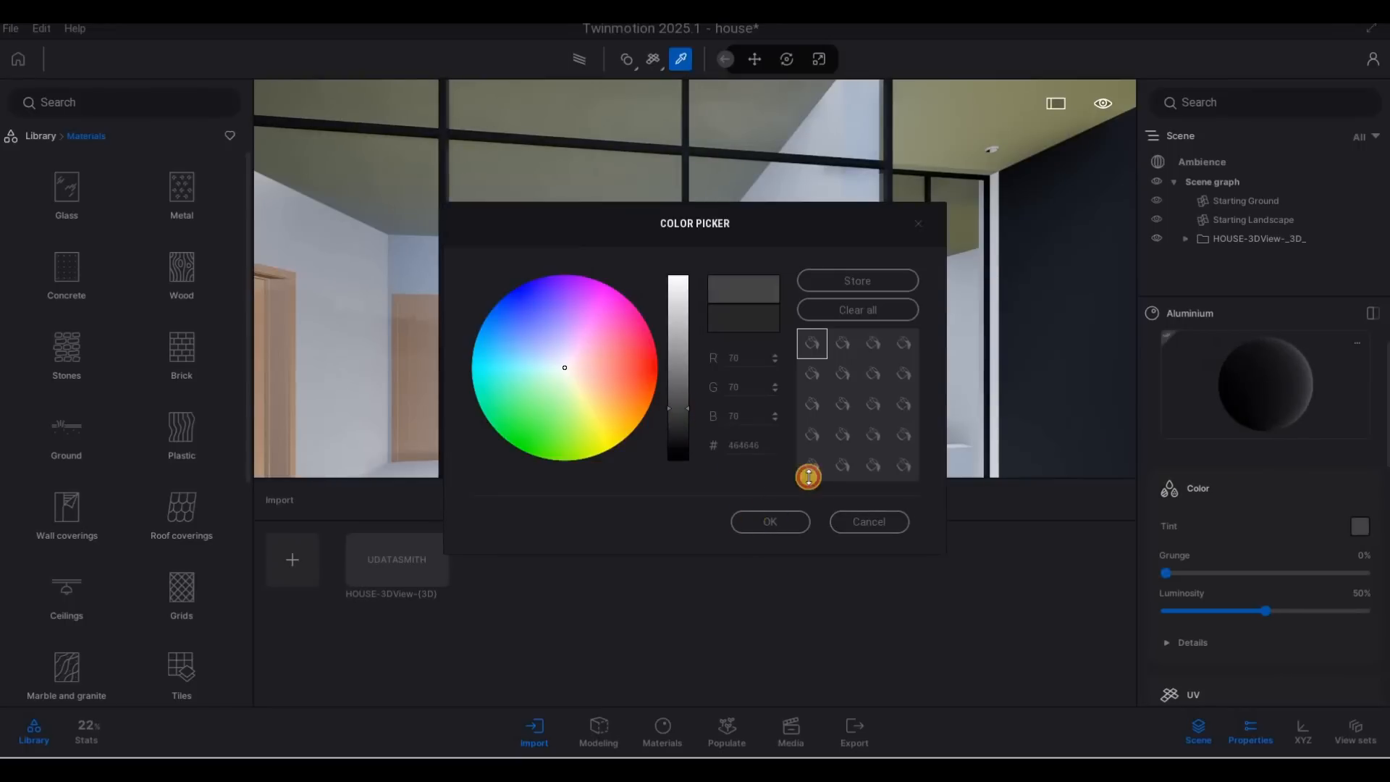
click(770, 522)
Apply the dark Aluminium material to the rim of the recessed downlight in the upper-floor soffit.
key(s)
key(a)
right_drag(884, 307, 754, 237)
key(s)
key(d)
key(w)
key(w)
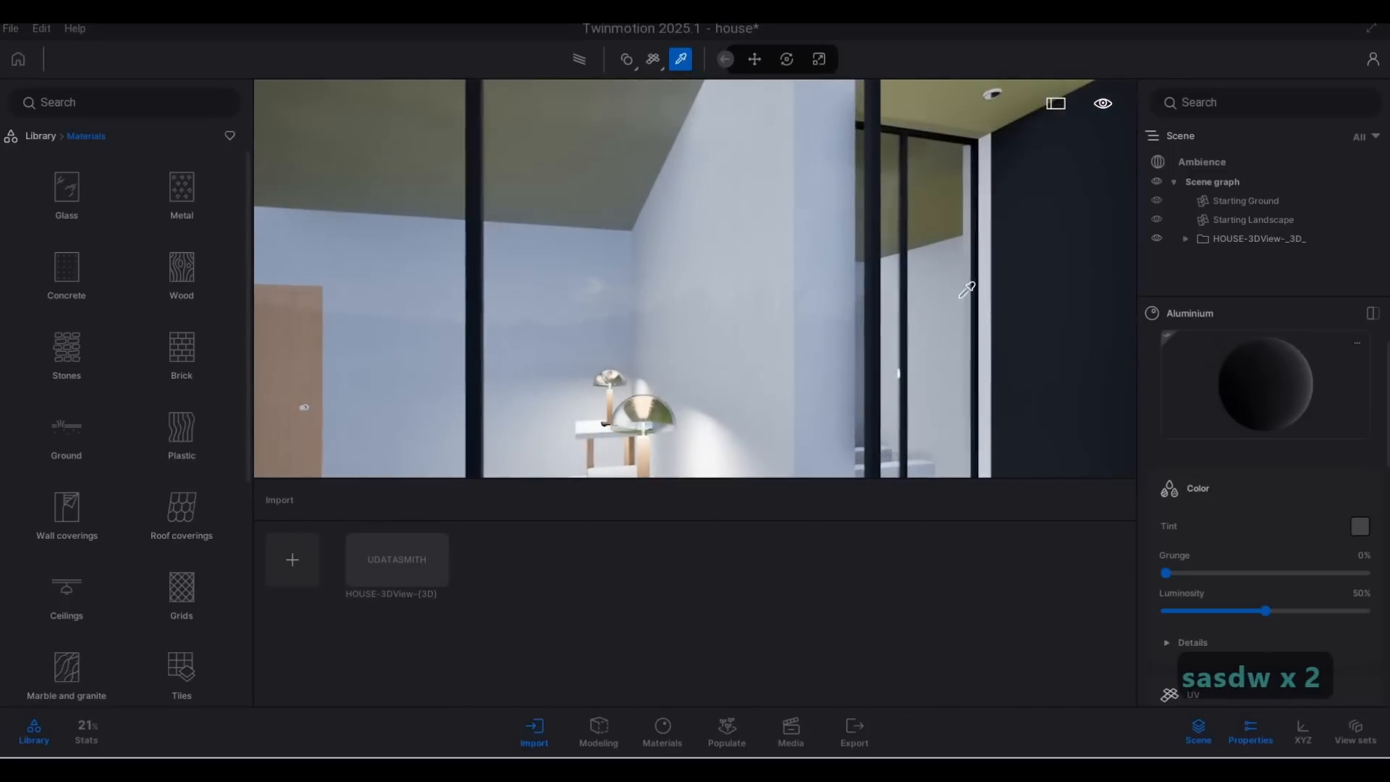
right_drag(690, 417, 1179, 363)
key(q)
key(a)
key(e)
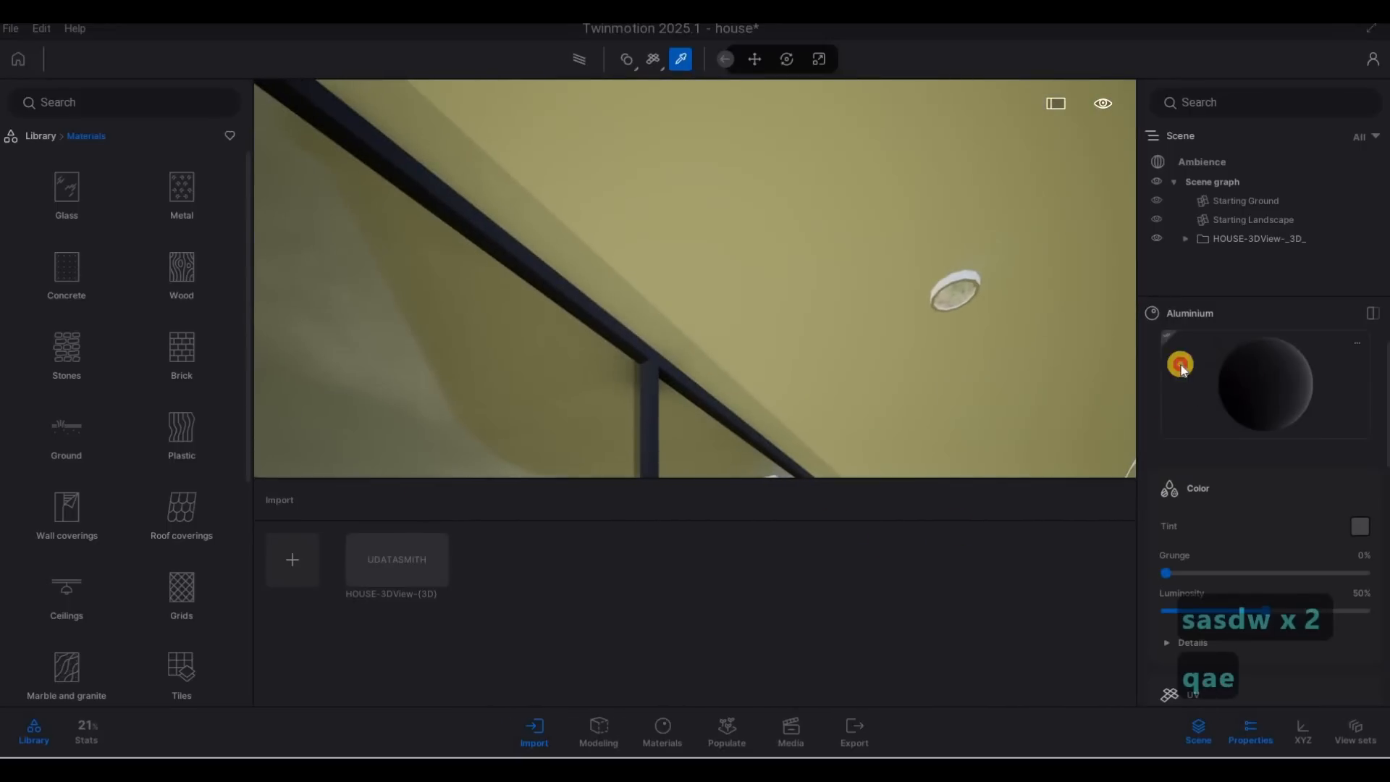
click(963, 277)
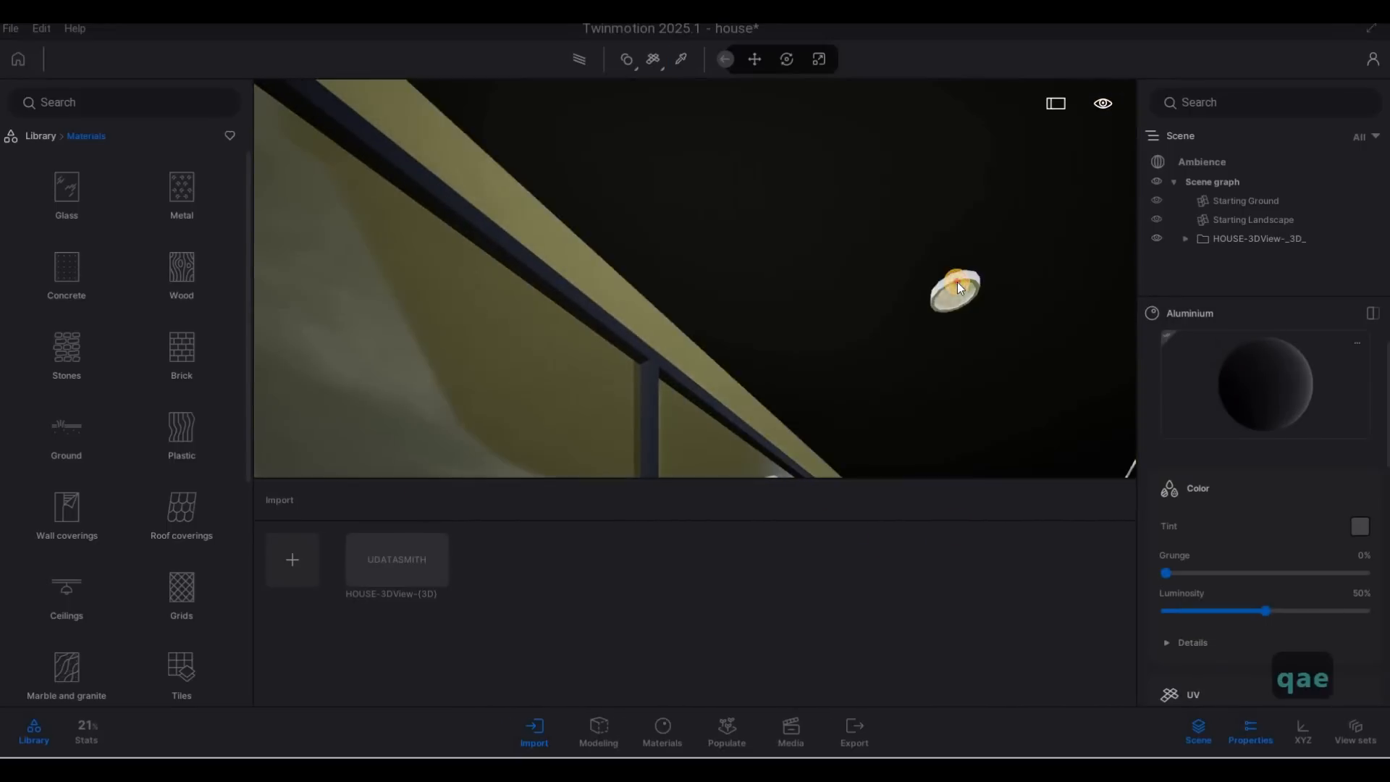
click(958, 281)
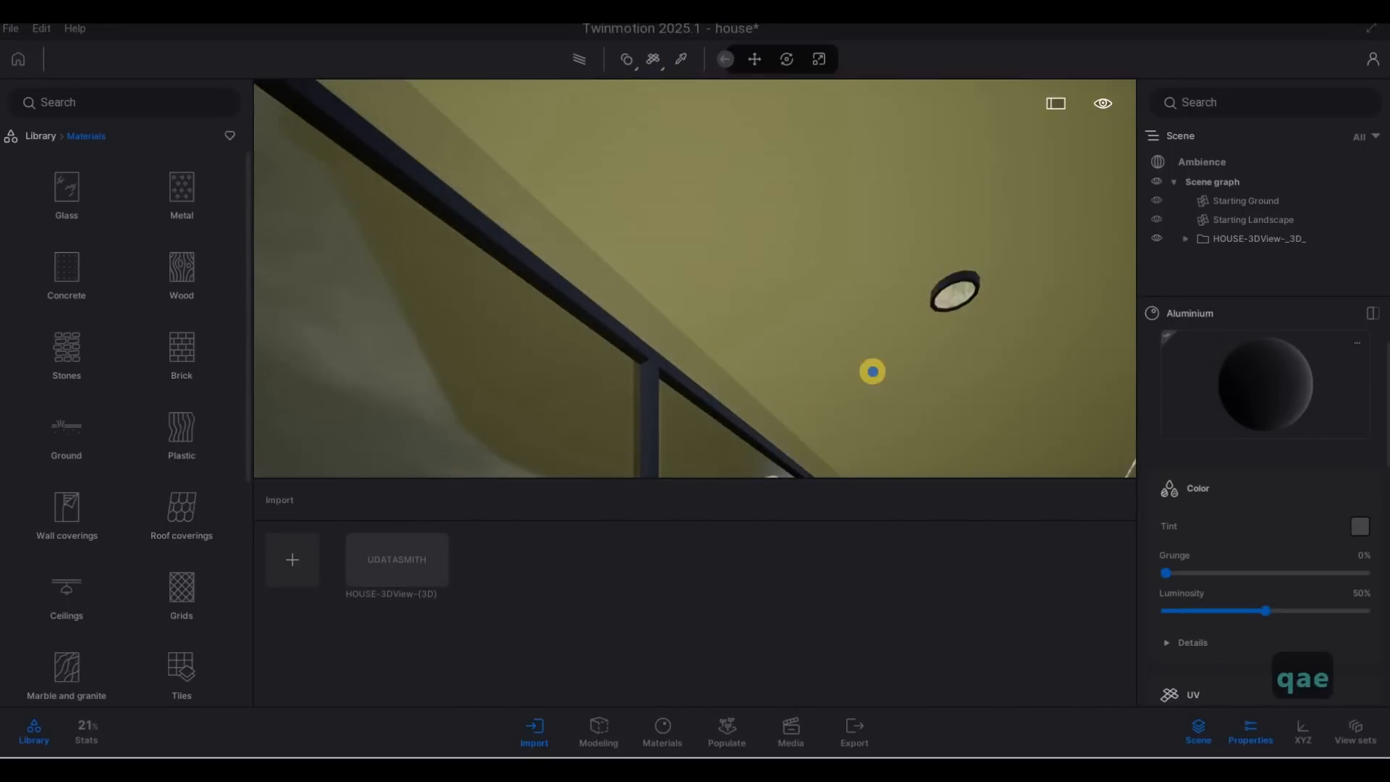
Apply the dark Aluminium material to the house number 88 on the slab edge.
key(d)
right_drag(872, 372, 1261, 373)
key(e)
key(d)
key(w)
drag(1263, 377, 917, 323)
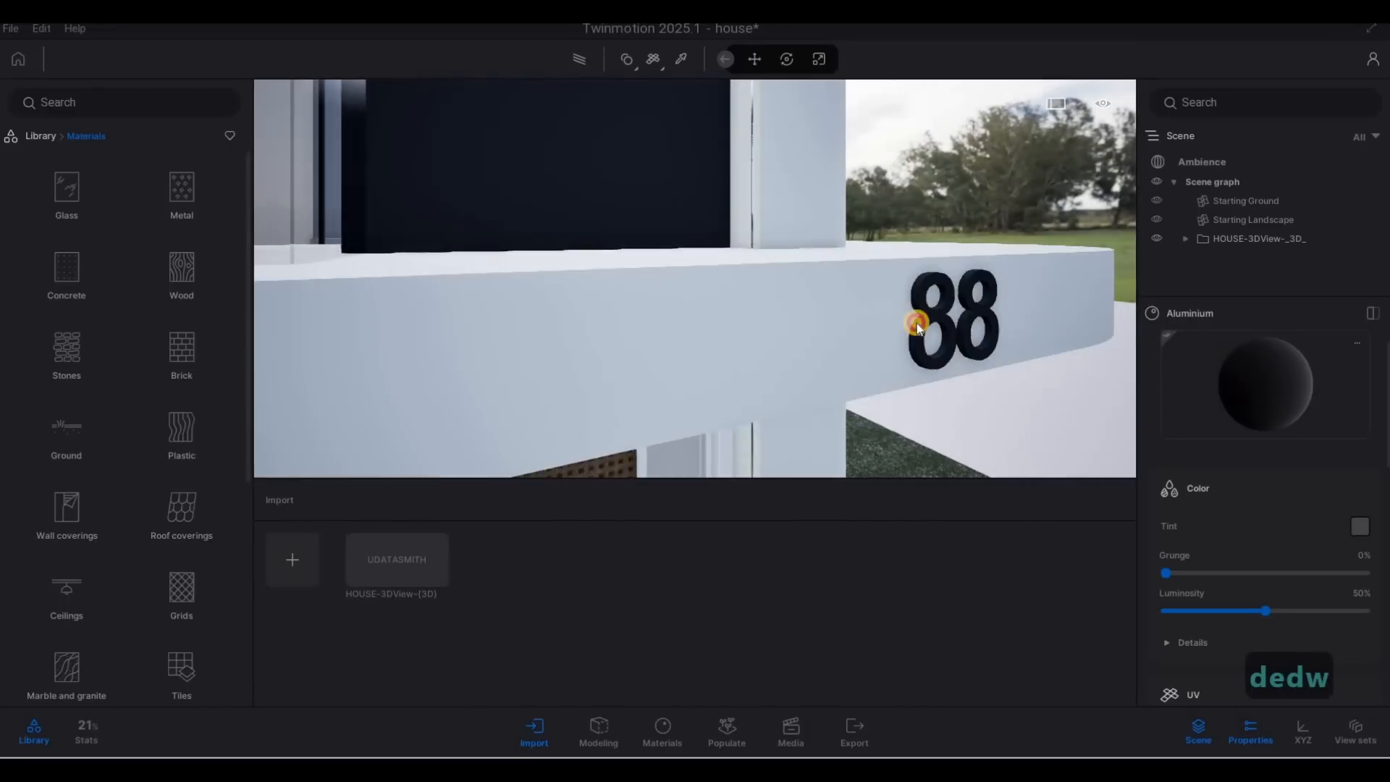
Apply the dark Aluminium material to the frame of the front door and its sidelight.
key(s)
key(d)
right_drag(416, 152, 897, 155)
key(a)
key(e)
key(w)
key(d)
key(w)
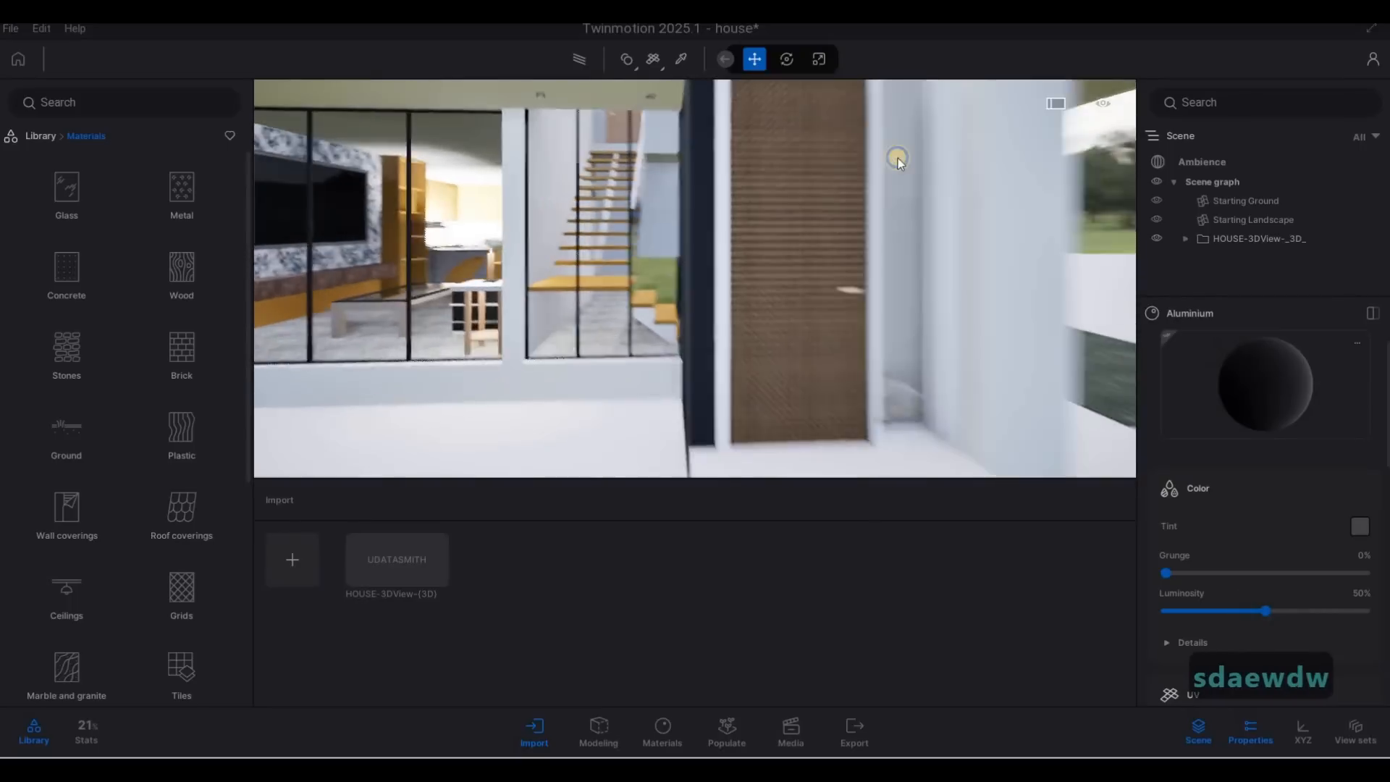
right_drag(993, 341, 996, 341)
drag(1261, 381, 857, 313)
Apply the Ipe A material from the Wood library to the dark wall beside the front door.
key(s)
right_drag(852, 138, 483, 300)
key(a)
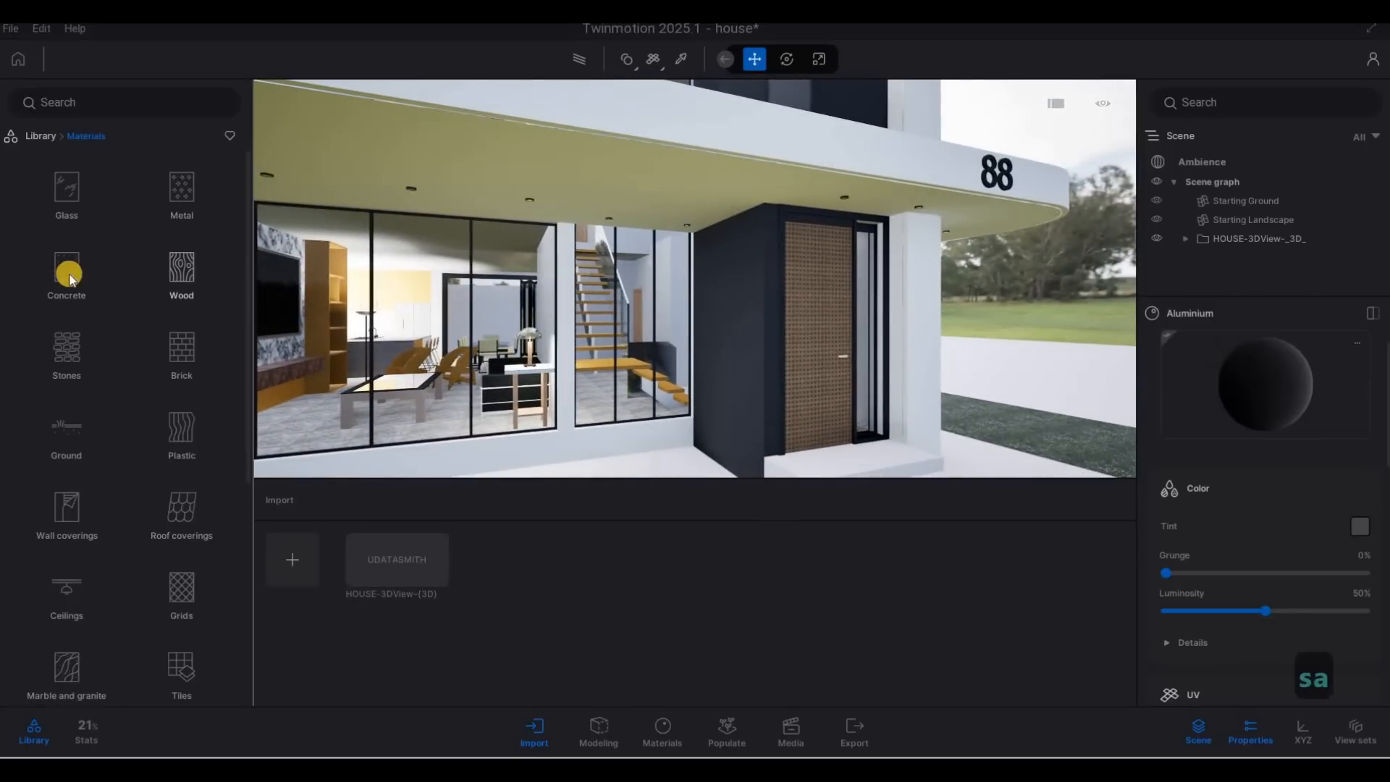
click(177, 261)
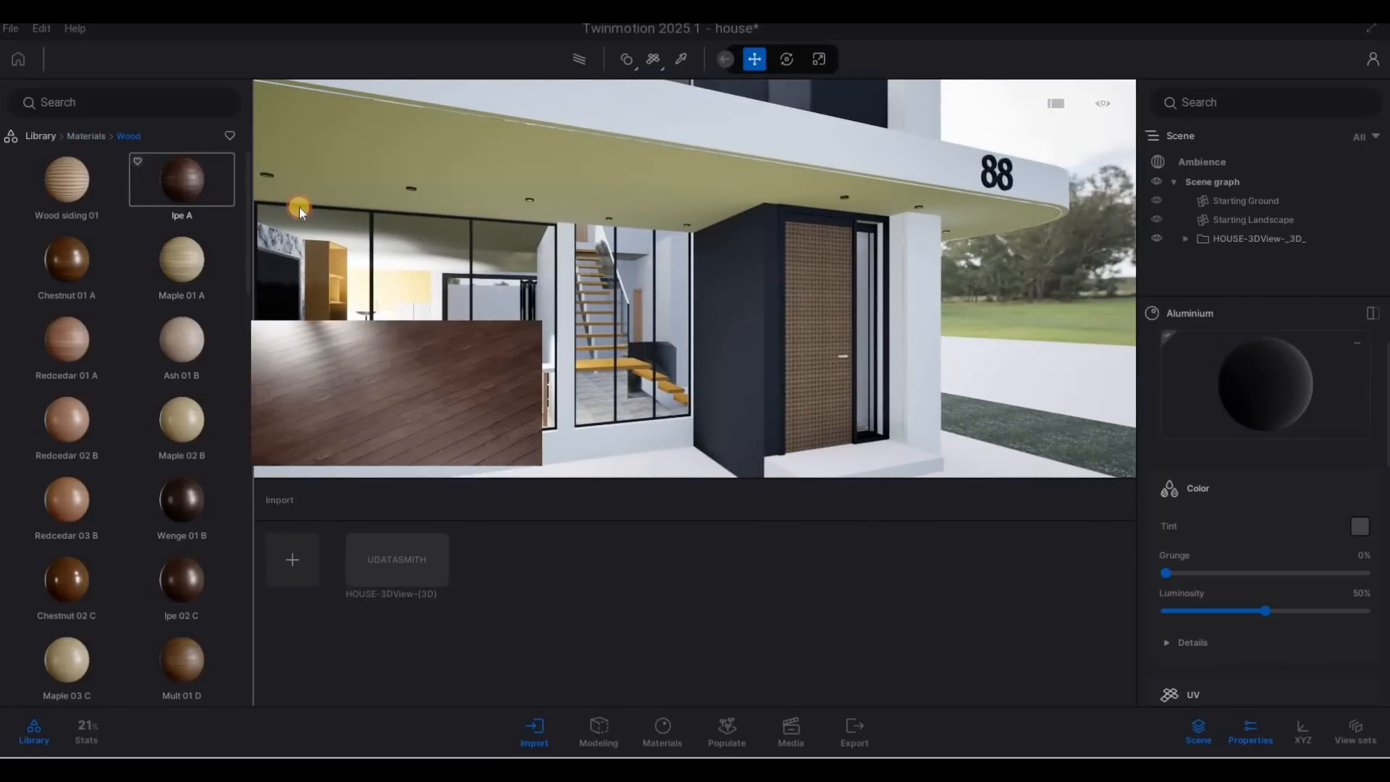
drag(697, 313, 745, 318)
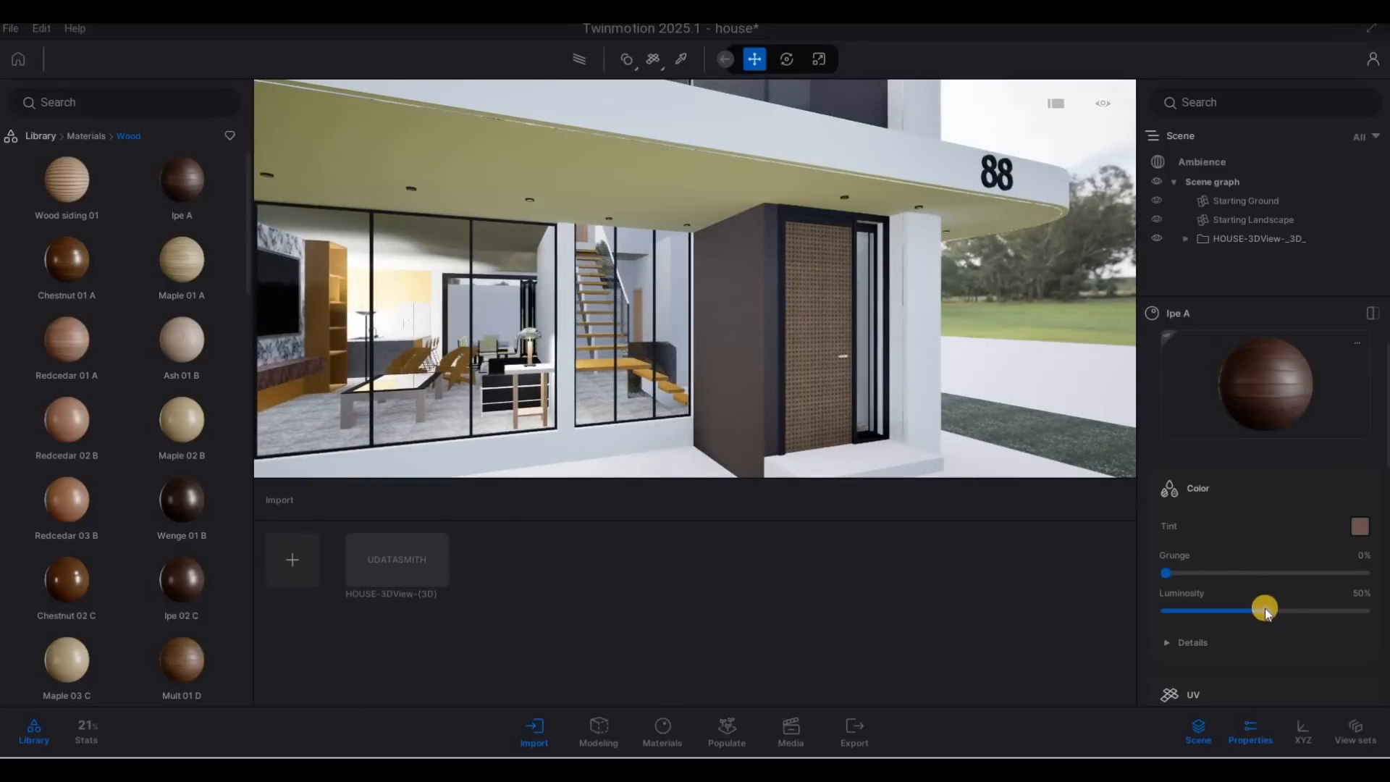
Set the UV rotation of the Ipe A cladding to 90° and its scale to 7.77.
scroll(1254, 625, down, 5)
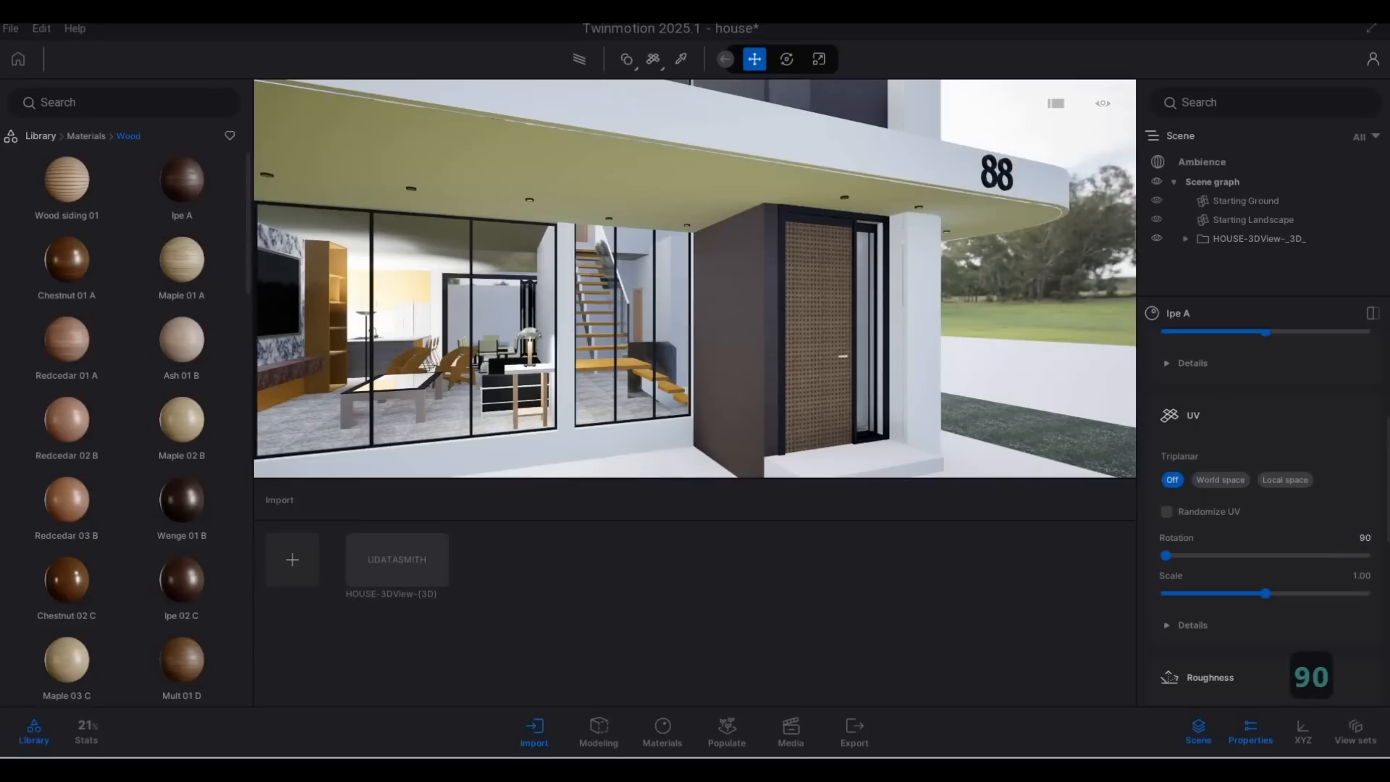
key(Return)
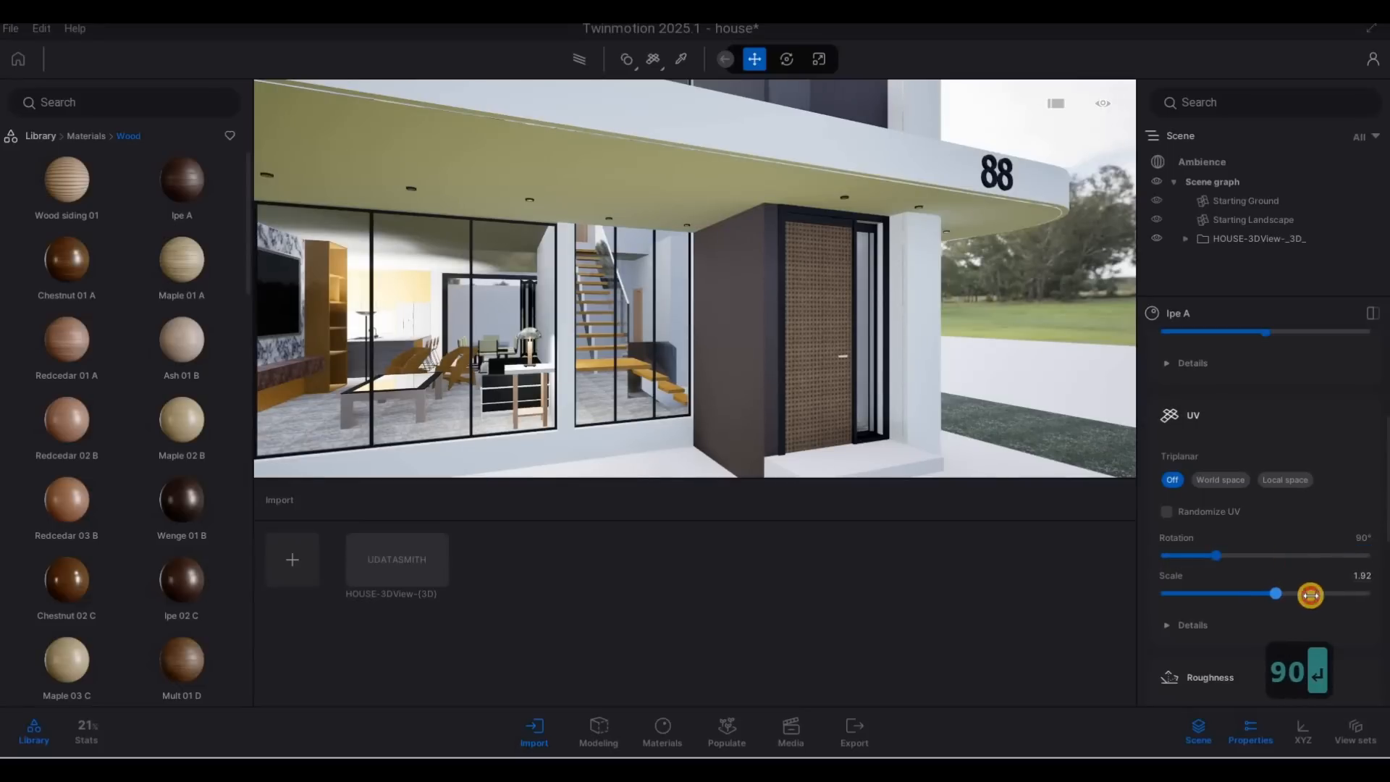
key(s)
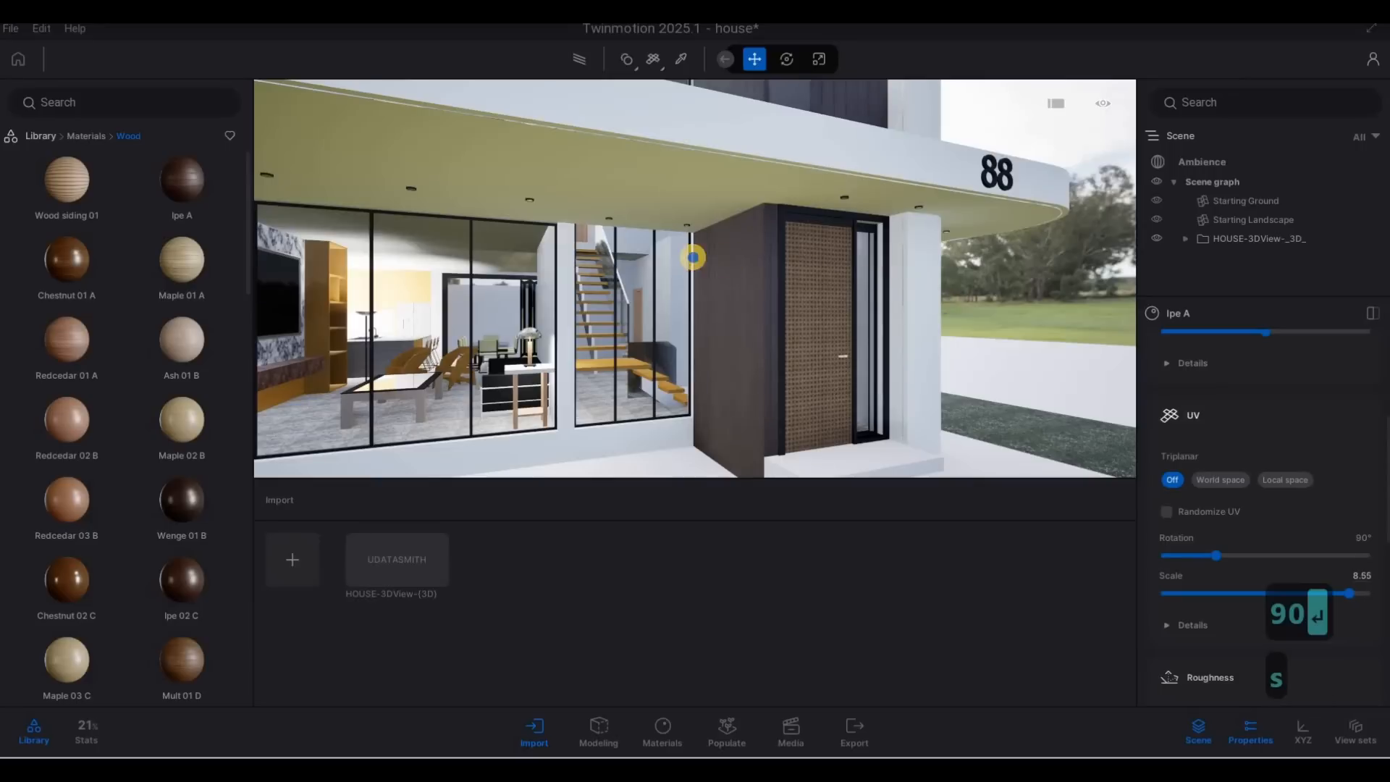
key(d)
click(1349, 592)
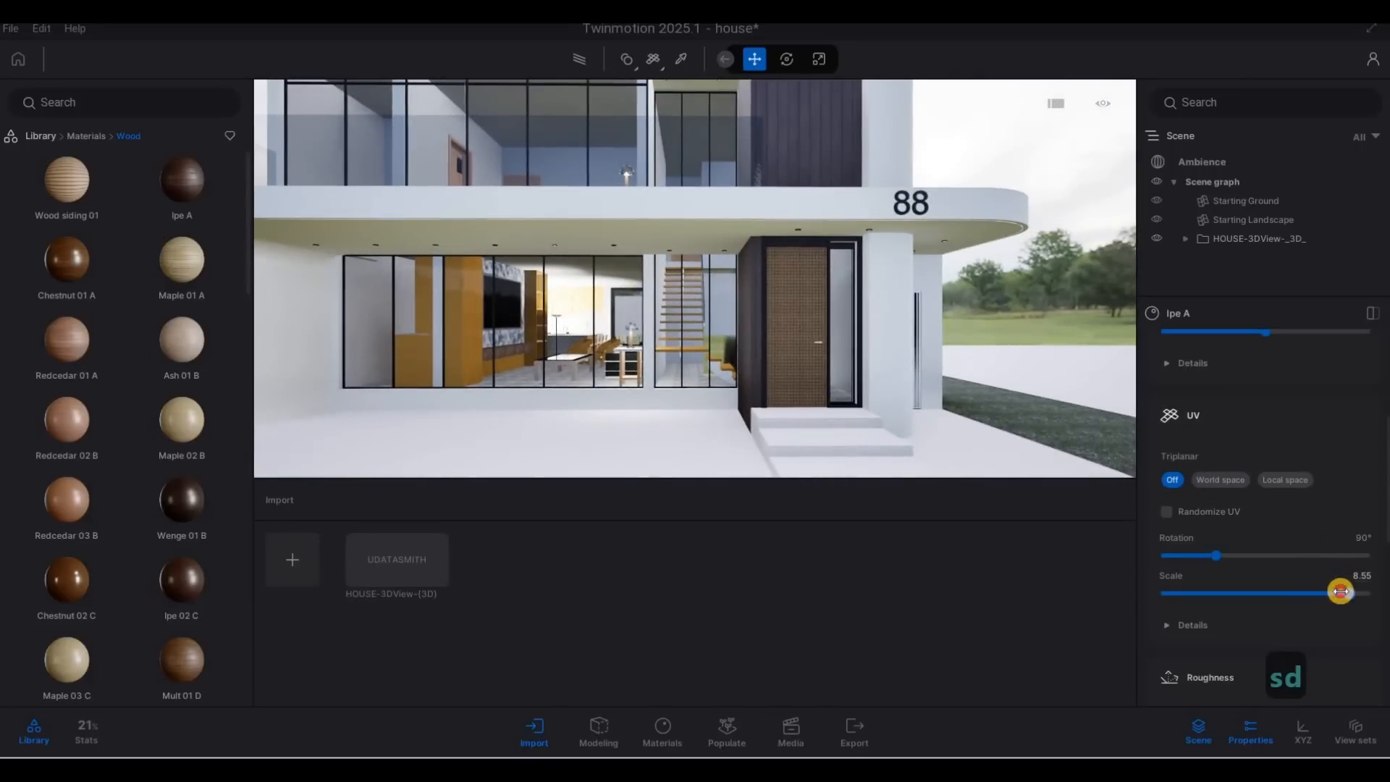
click(1341, 592)
Examine the wood cladding, dark window frames and glazing of the facade from several front angles.
key(a)
key(q)
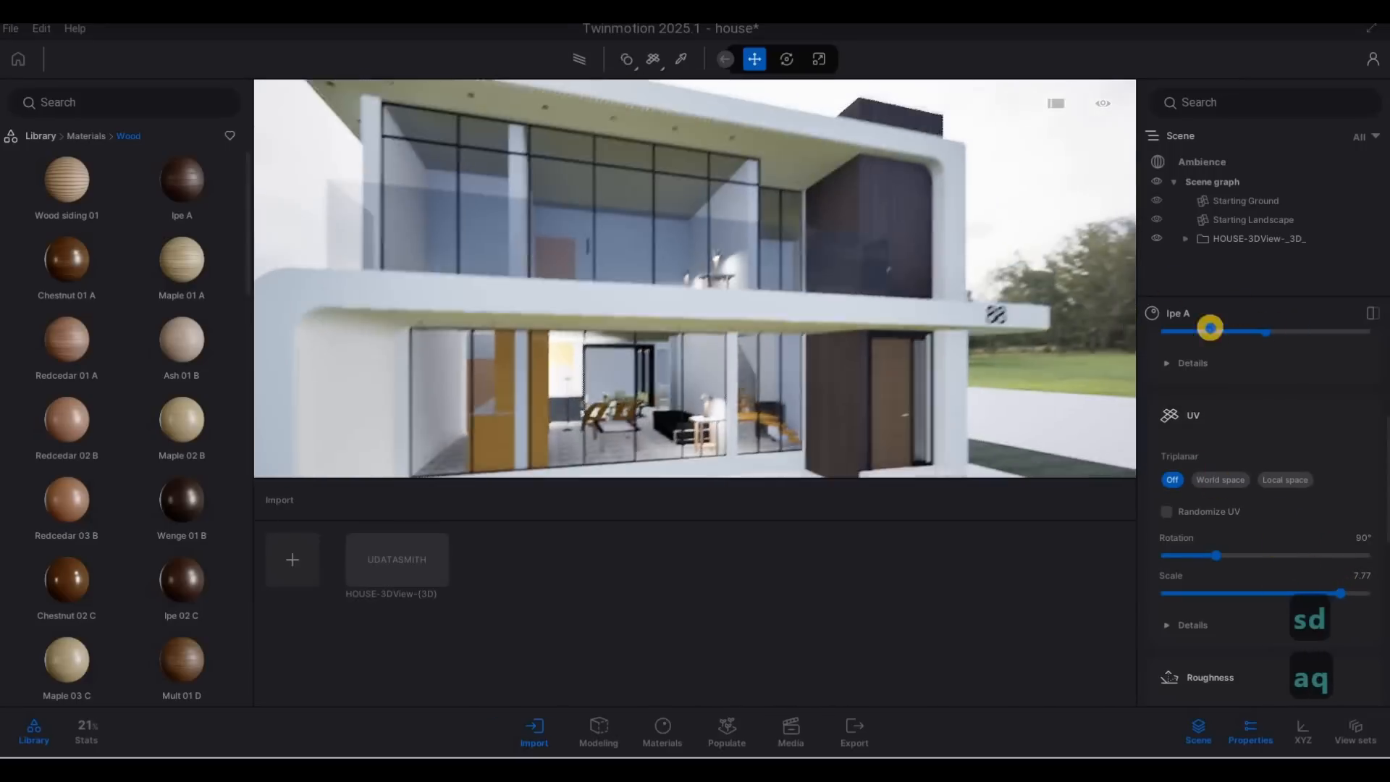
key(s)
key(d)
key(a)
key(w)
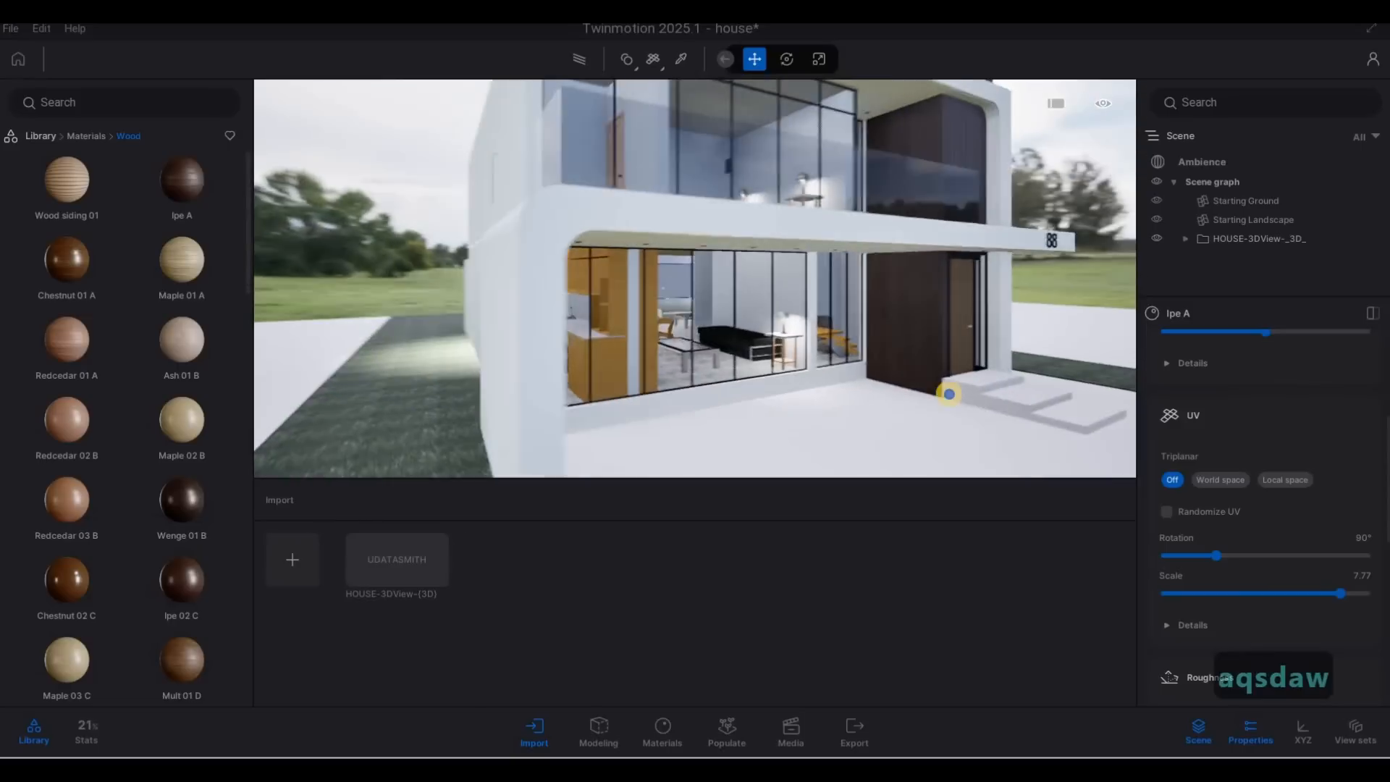
key(d)
key(s)
key(a)
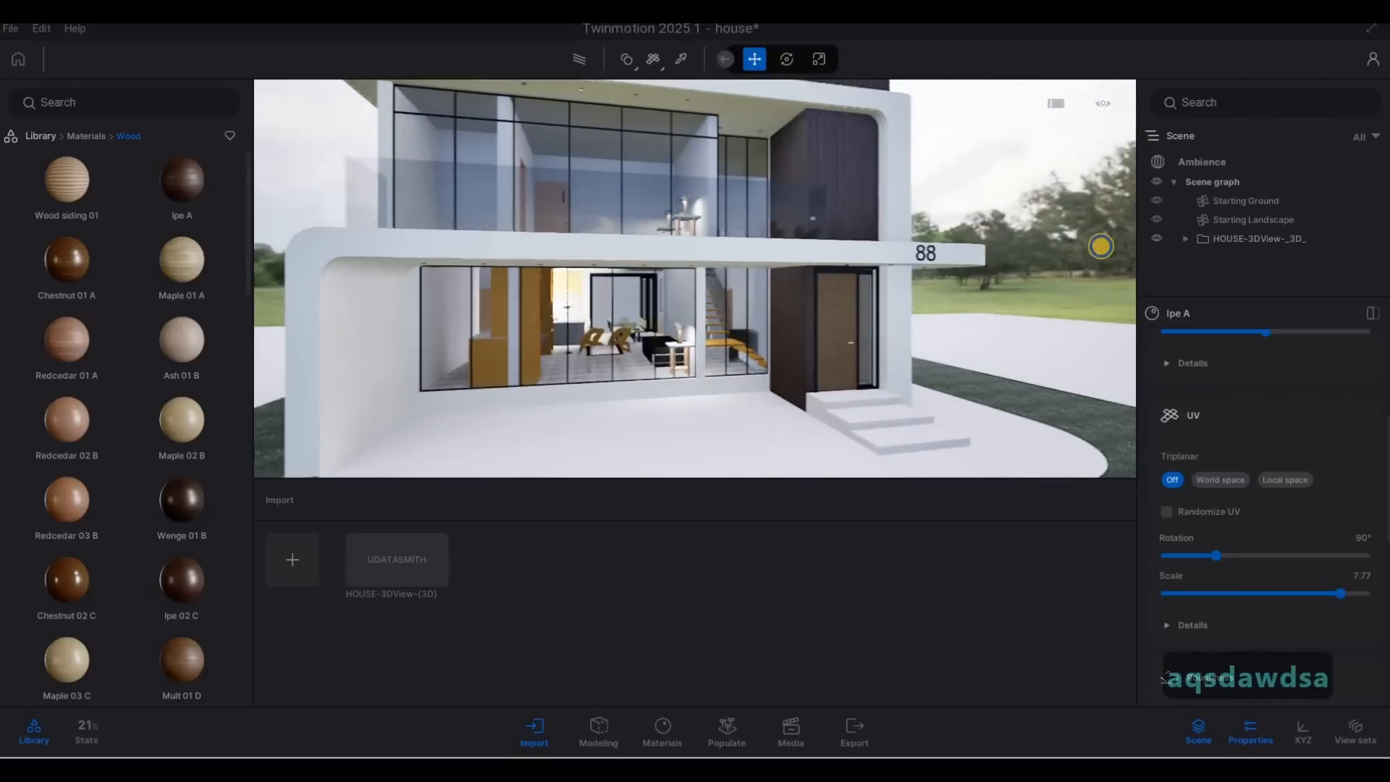
key(w)
key(q)
key(a)
key(a)
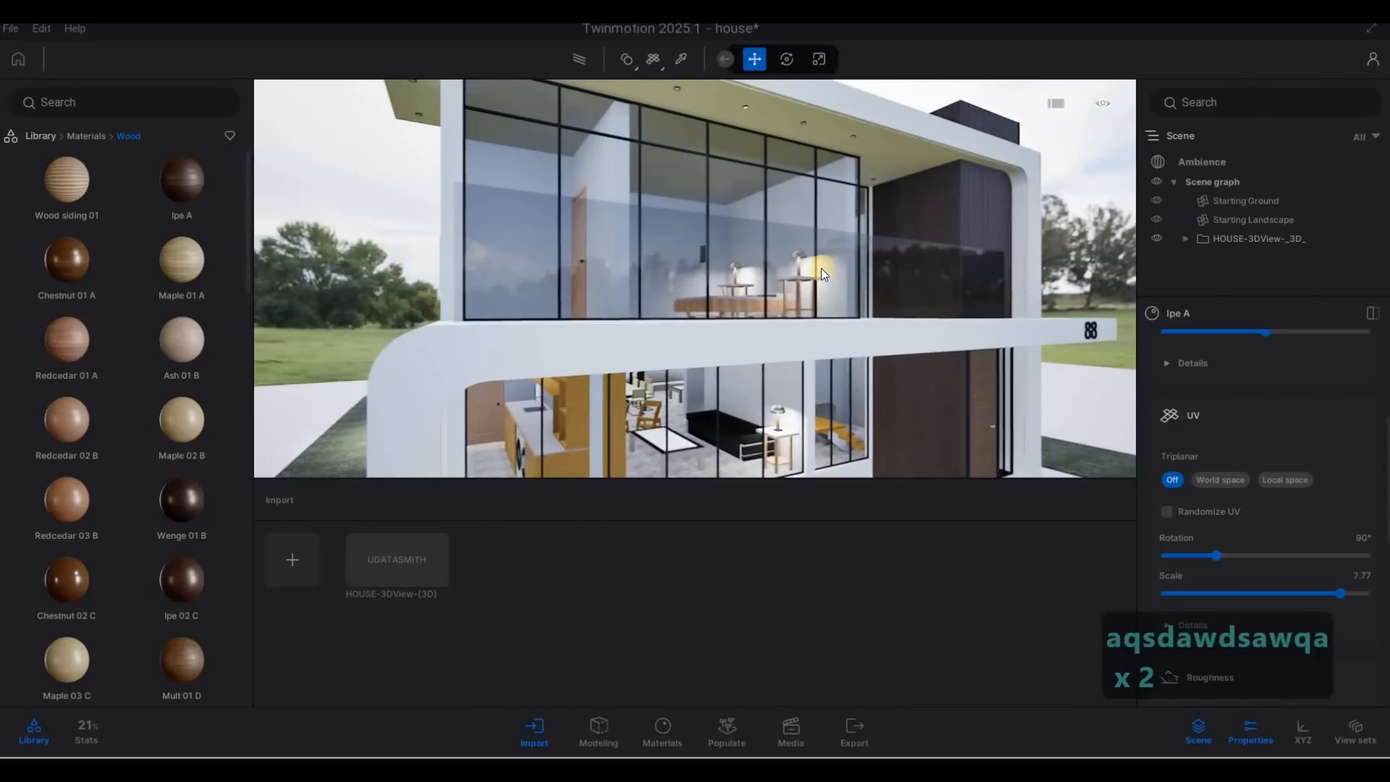
key(w)
key(e)
key(s)
key(d)
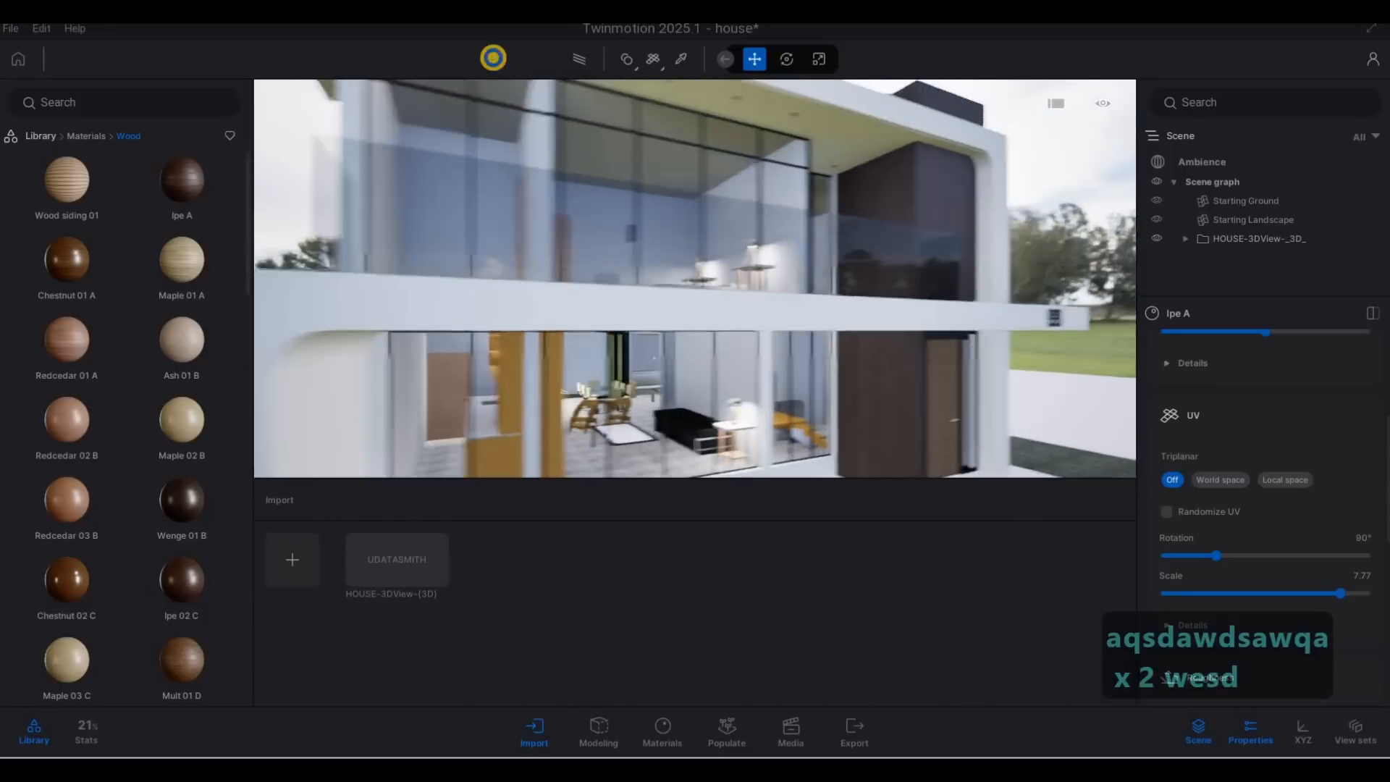
Apply the Neon 01 material from the Neons library to the lenses of the recessed soffit downlights.
key(w)
key(w)
key(q)
key(w)
key(a)
key(d)
key(e)
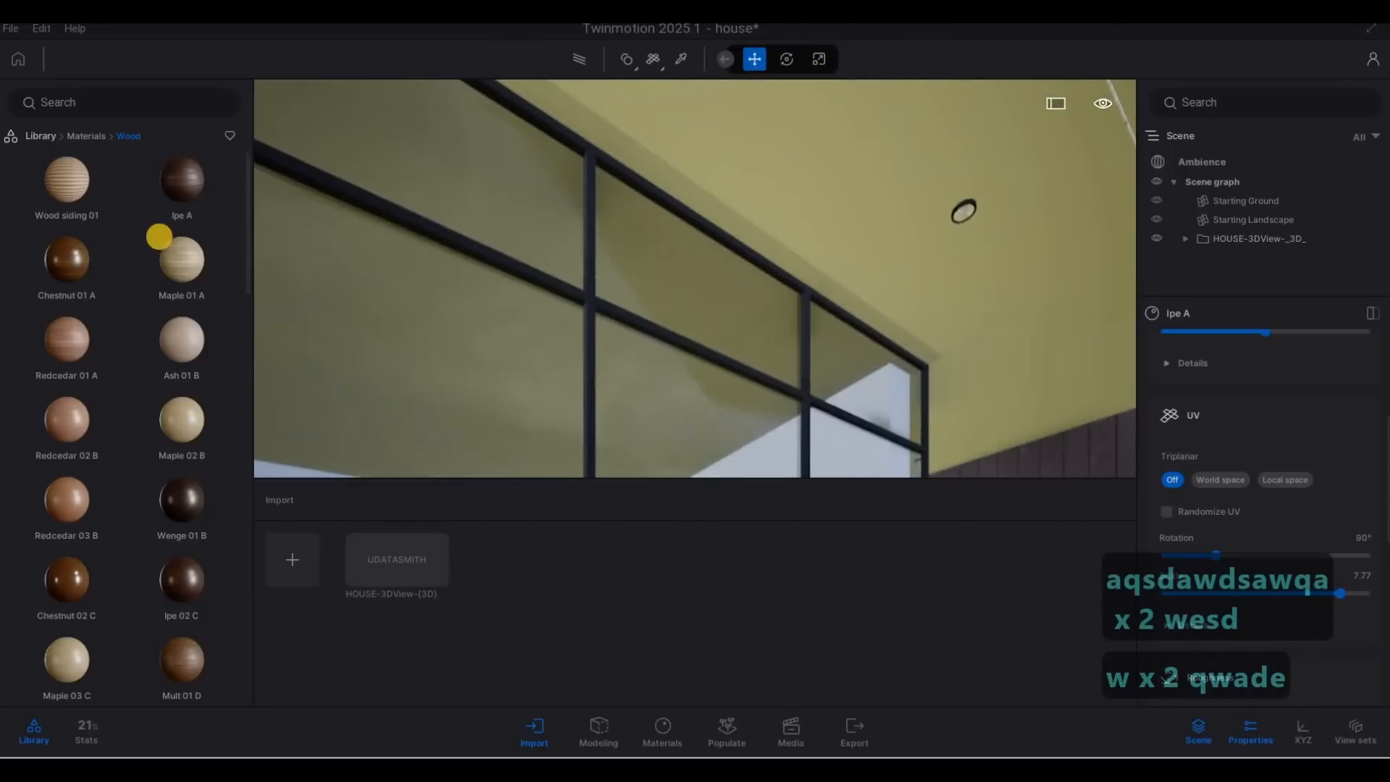
click(40, 136)
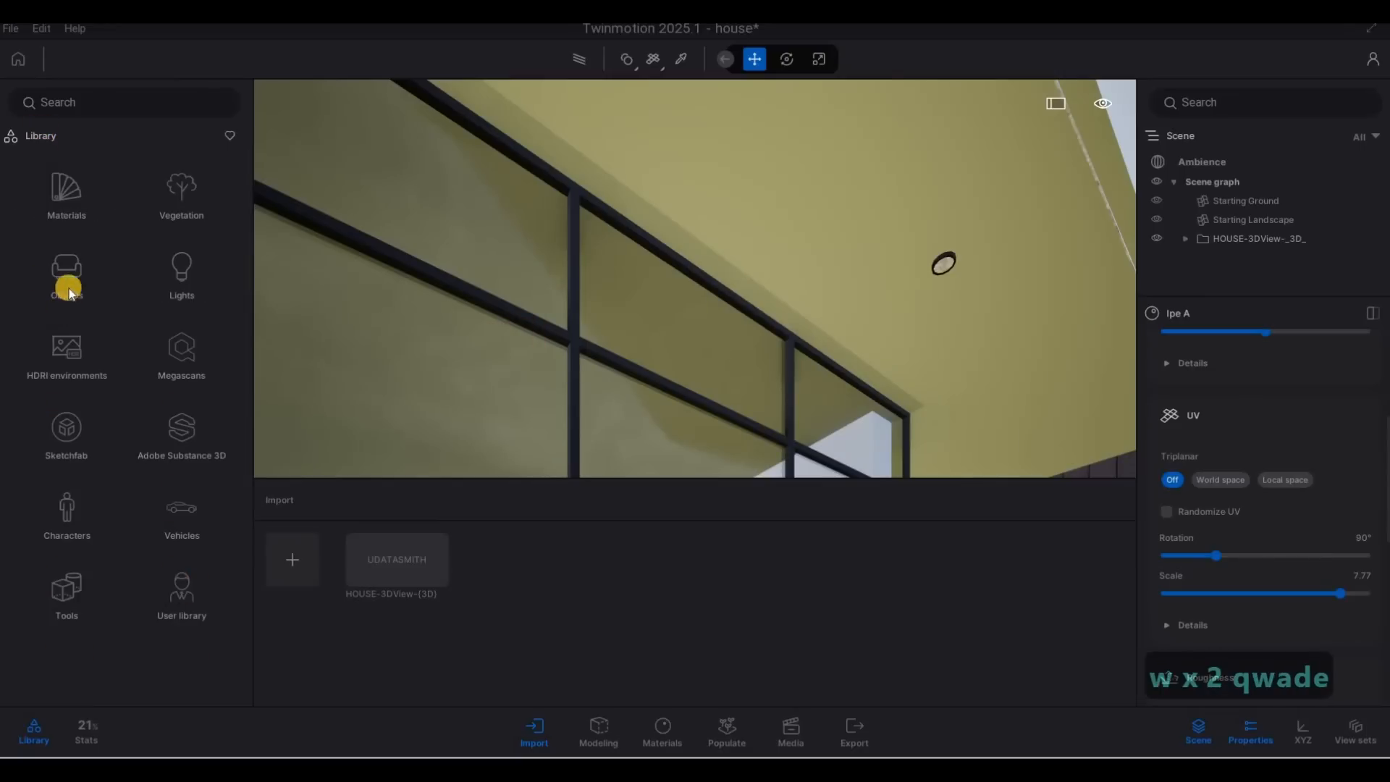
click(66, 194)
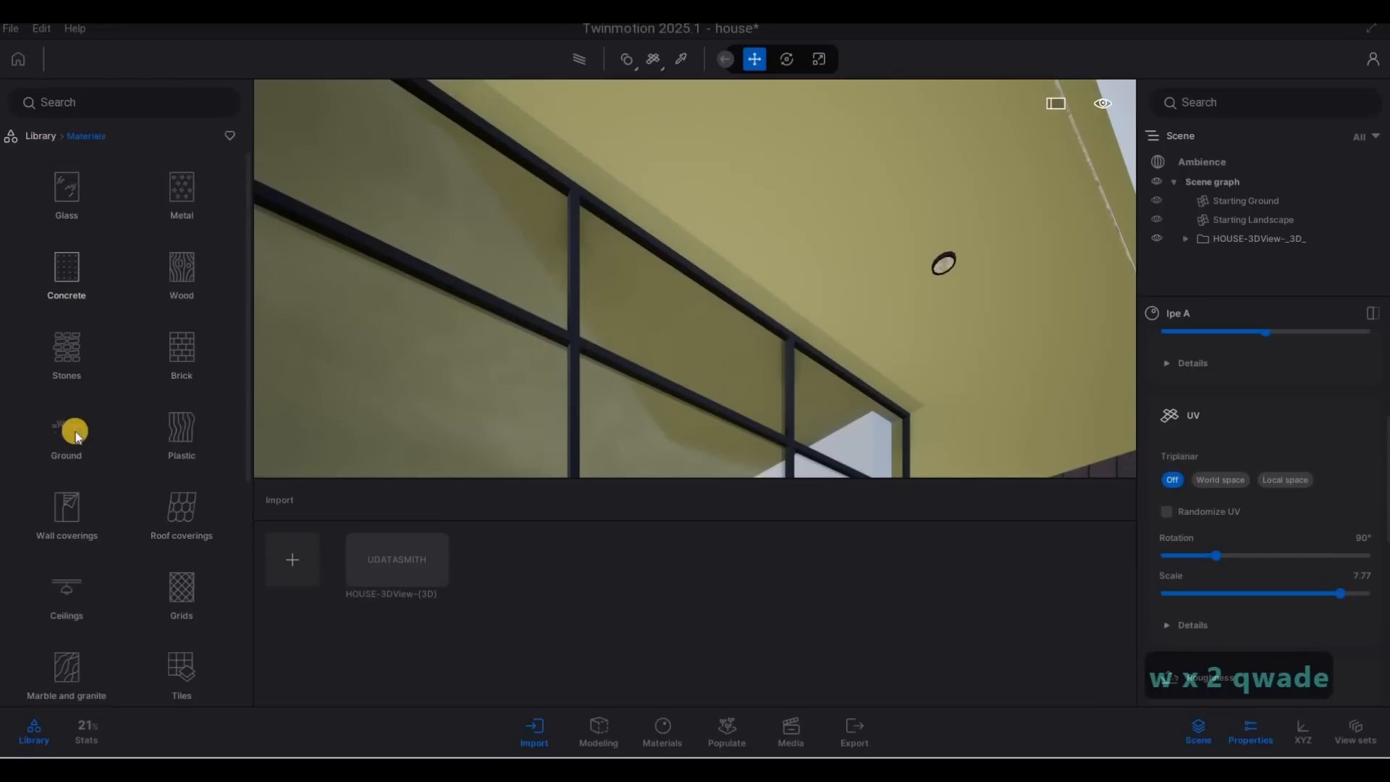
scroll(75, 434, down, 11)
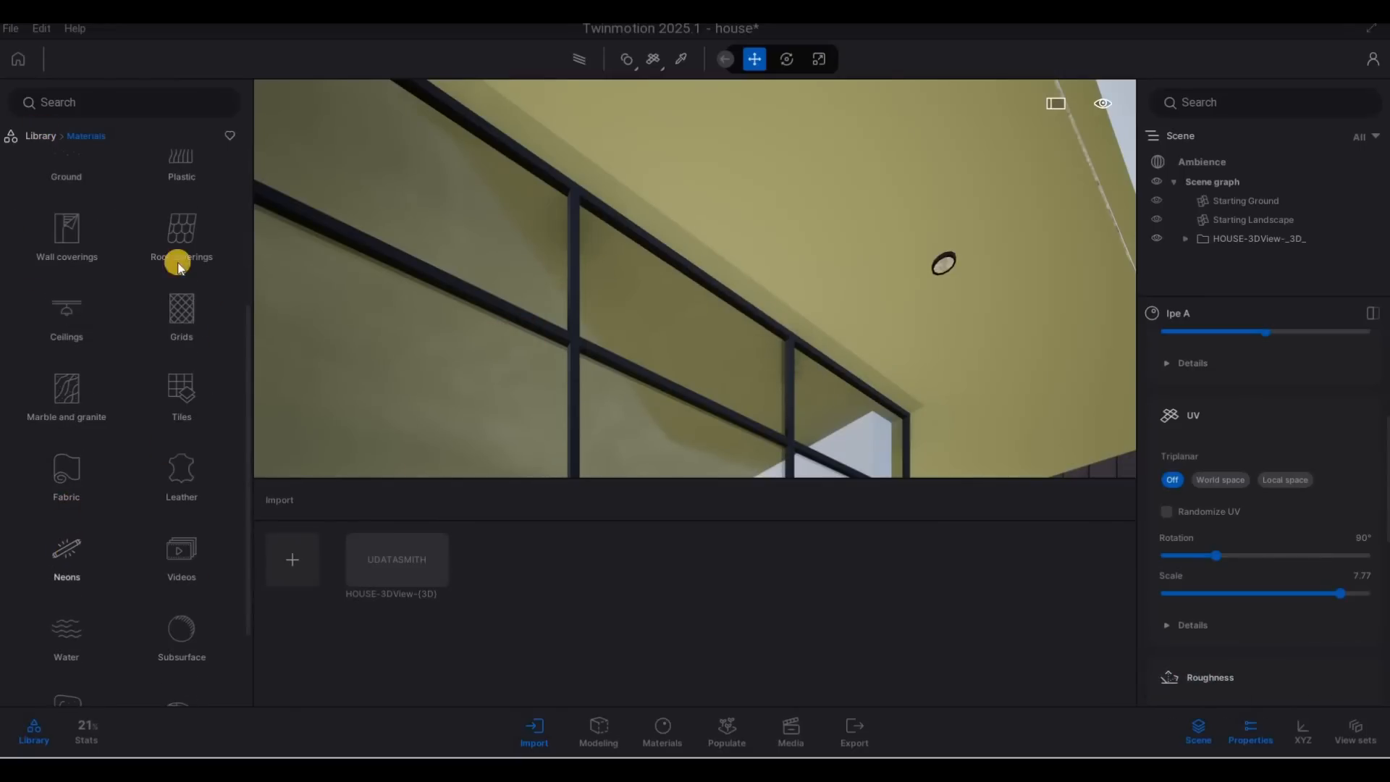
drag(901, 307, 946, 264)
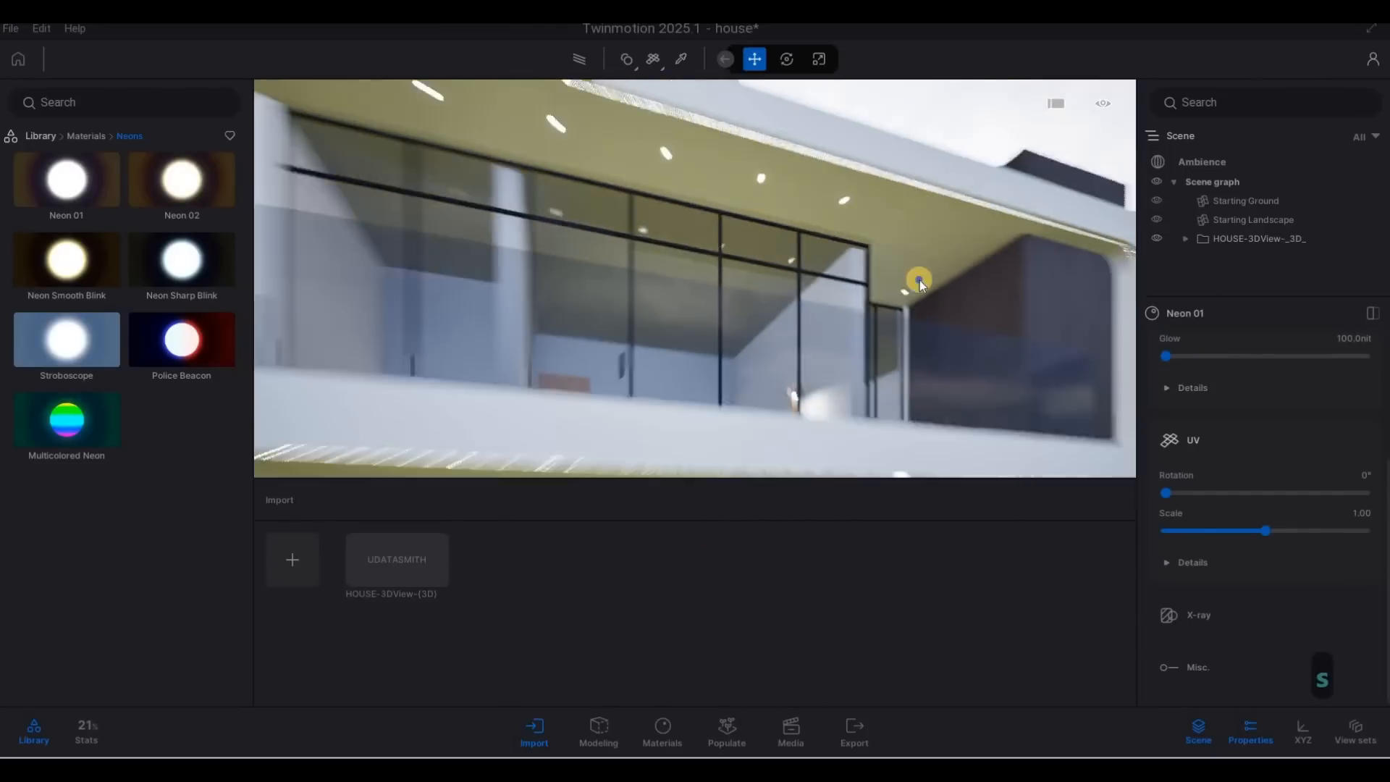
key(w)
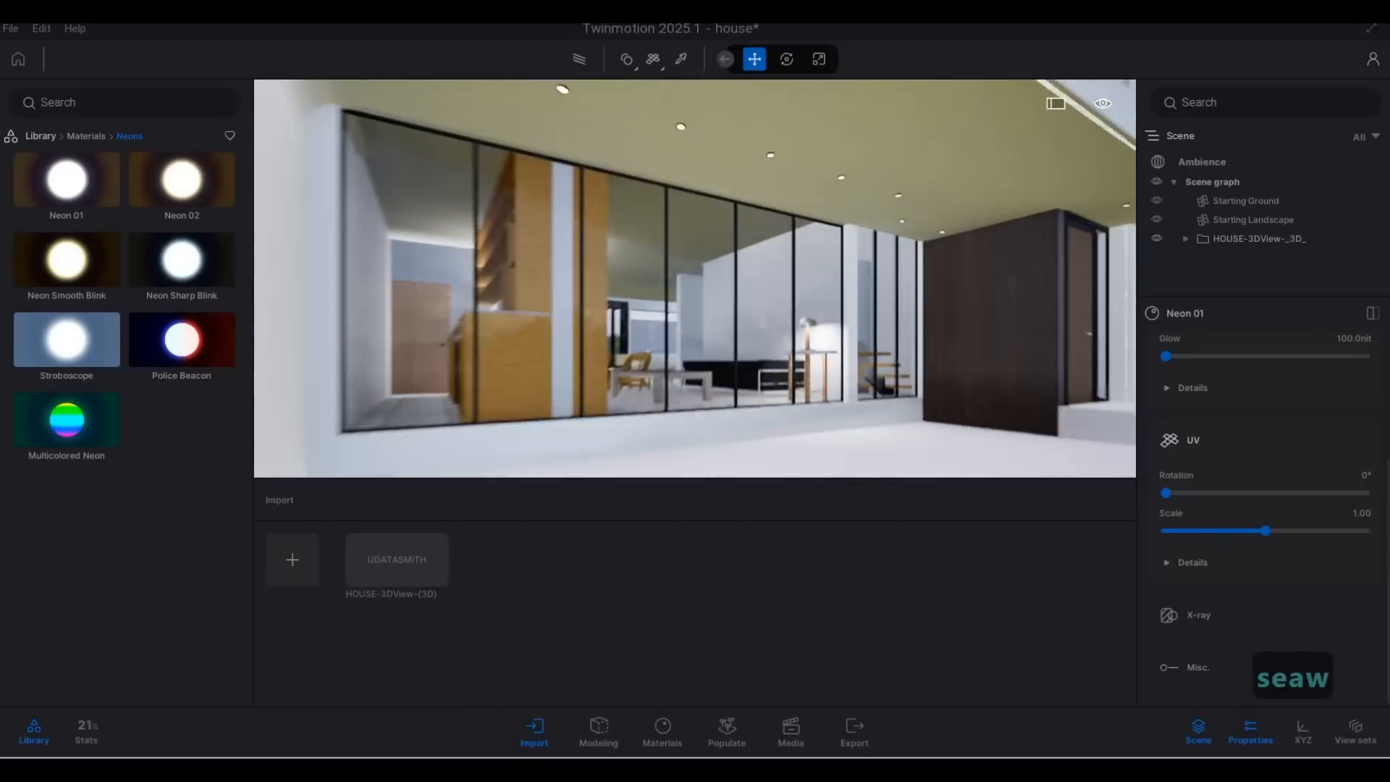
Examine the front entrance steps and the light strips along their edges up close.
key(d)
key(w)
key(w)
key(d)
key(s)
key(e)
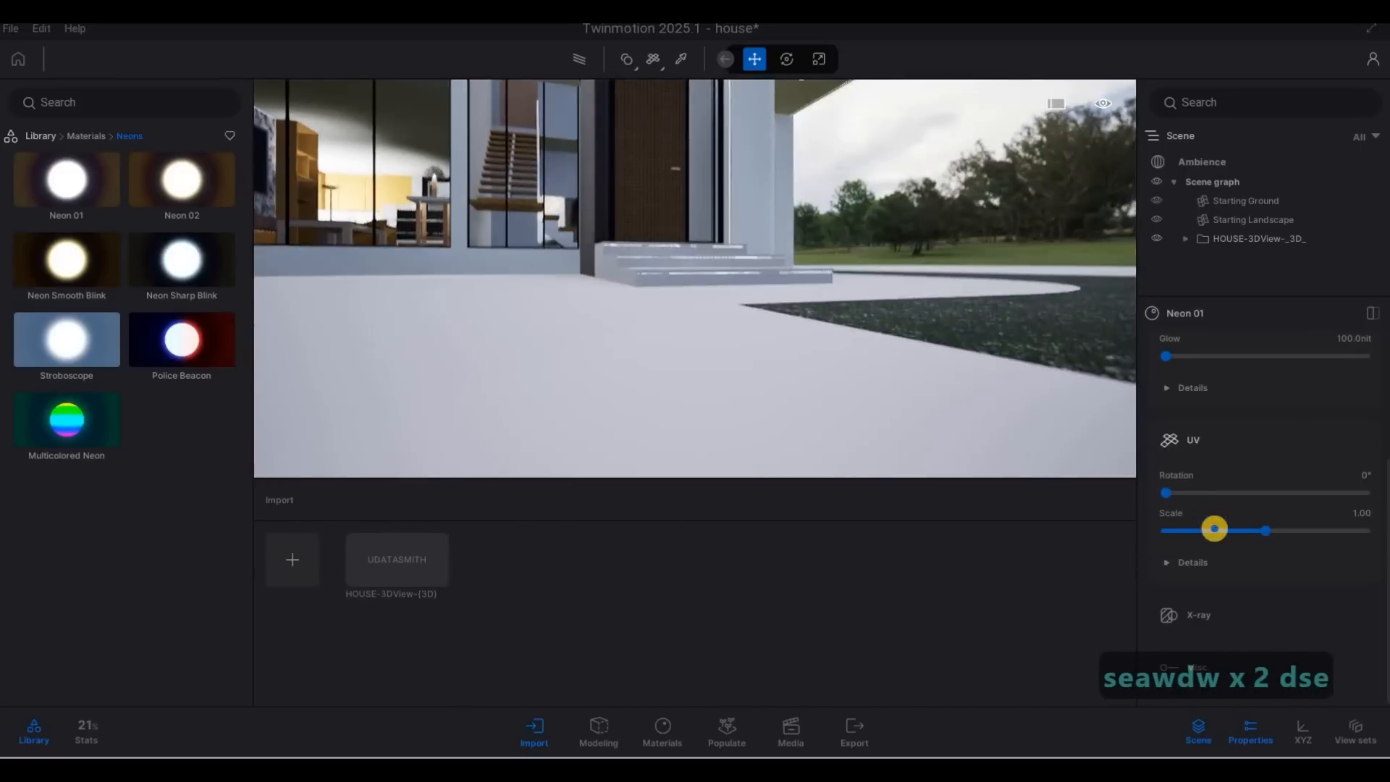
key(a)
key(w)
key(w)
key(s)
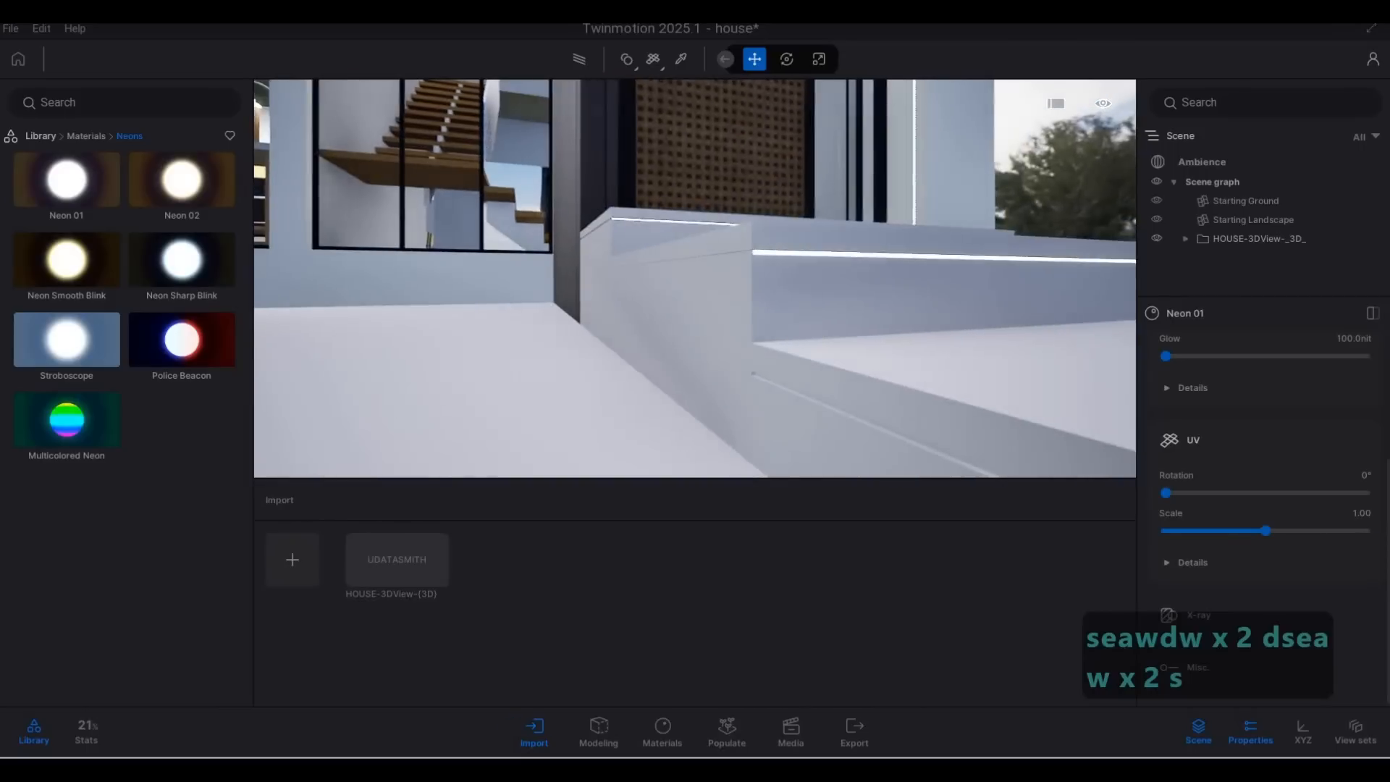
key(a)
key(d)
key(d)
Examine the entrance steps and the wood-clad wall beside the front door from several side angles.
right_drag(1309, 581, 820, 321)
key(a)
key(q)
key(e)
key(w)
key(q)
key(e)
key(e)
key(s)
drag(854, 330, 793, 317)
key(d)
key(w)
key(d)
key(d)
key(a)
key(a)
key(a)
key(a)
key(a)
key(a)
key(a)
key(a)
key(a)
key(w)
key(q)
key(s)
right_drag(794, 317, 850, 317)
key(d)
key(a)
key(w)
key(a)
key(w)
key(d)
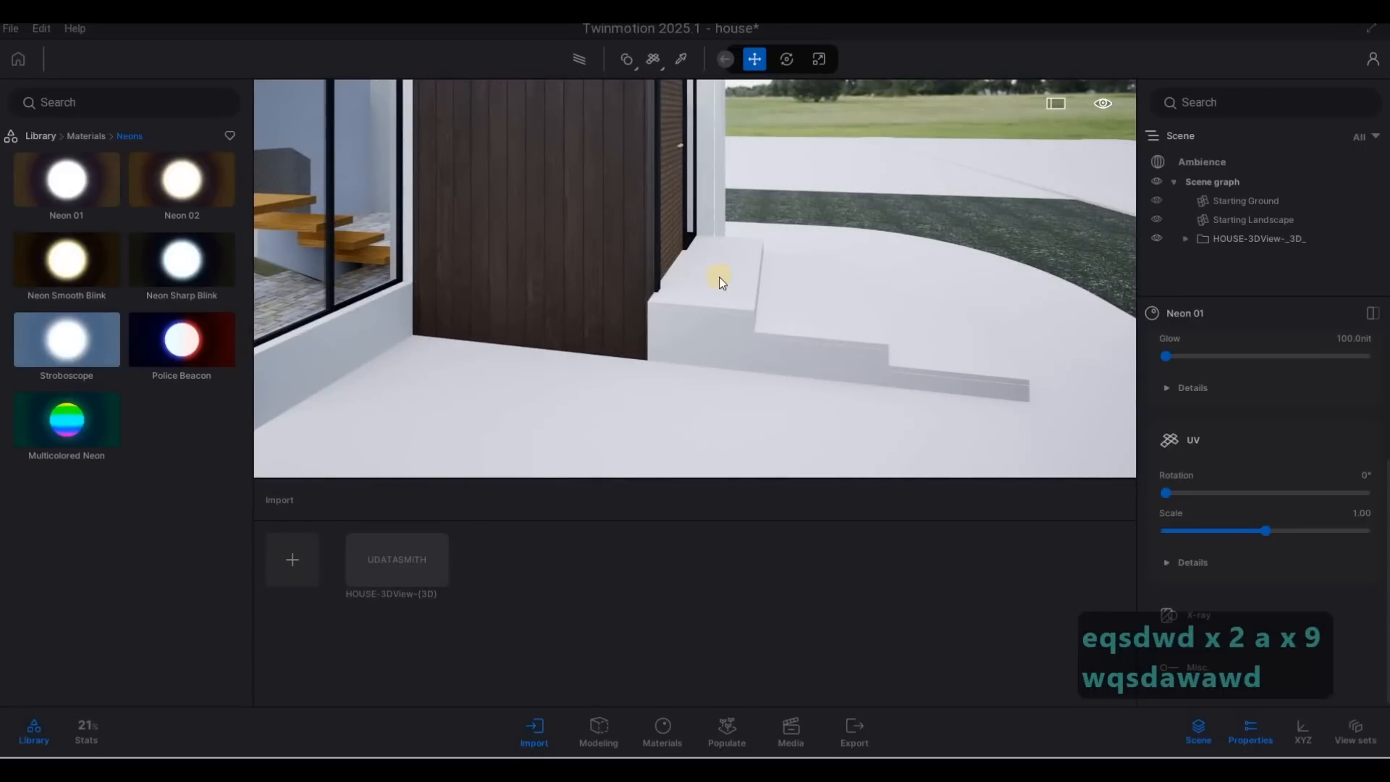
right_drag(619, 277, 548, 286)
key(d)
key(s)
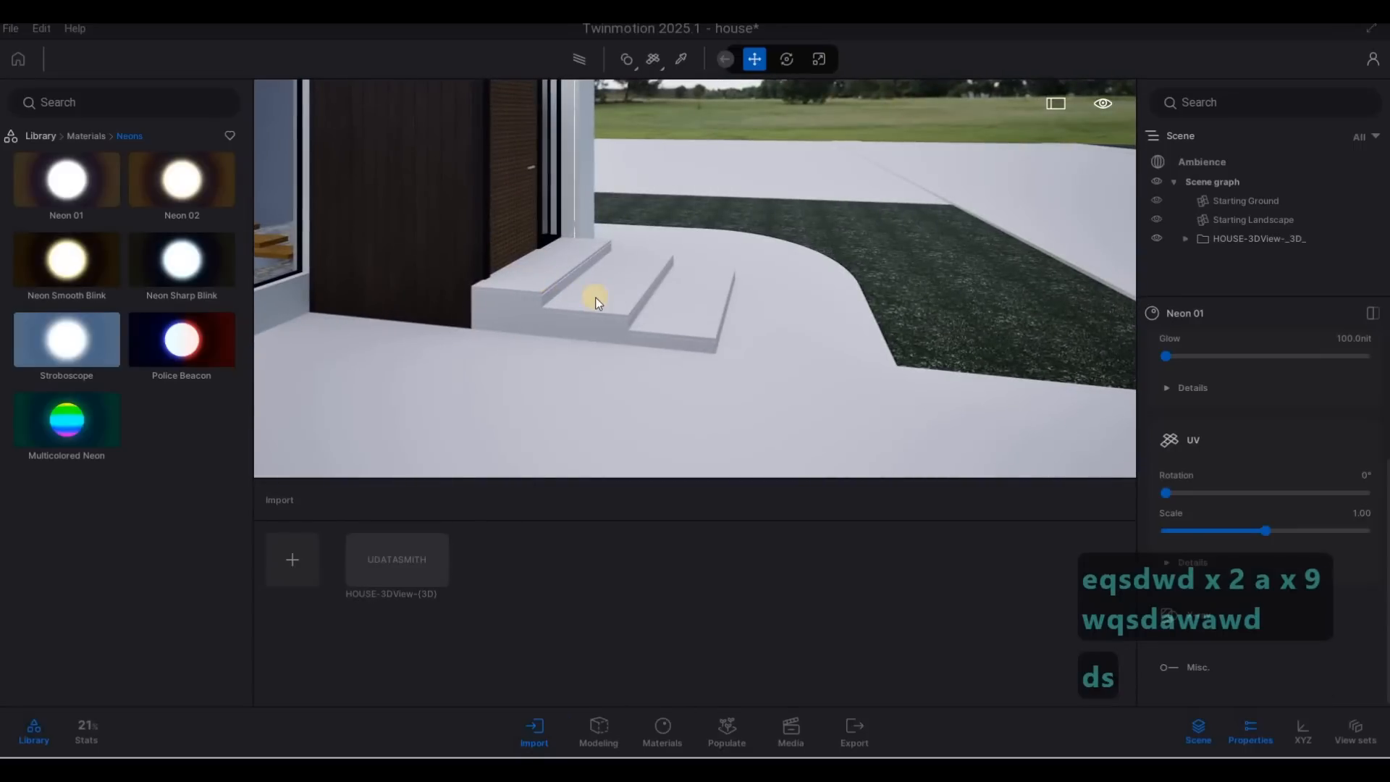
Apply the Base context material from the Concrete library to the white frame wall around the ground-floor facade.
key(a)
right_drag(742, 308, 753, 364)
key(d)
key(a)
key(d)
key(a)
key(s)
key(a)
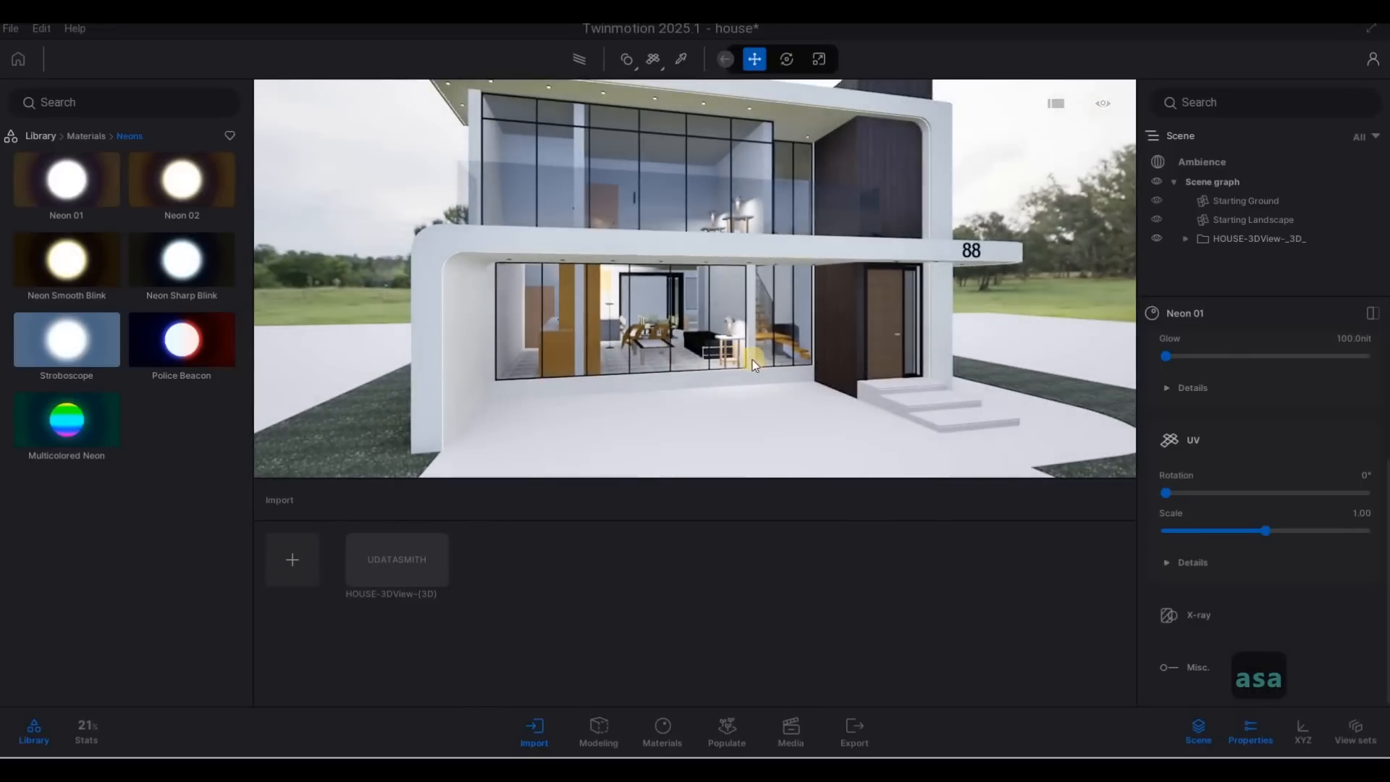
key(s)
right_drag(542, 328, 85, 129)
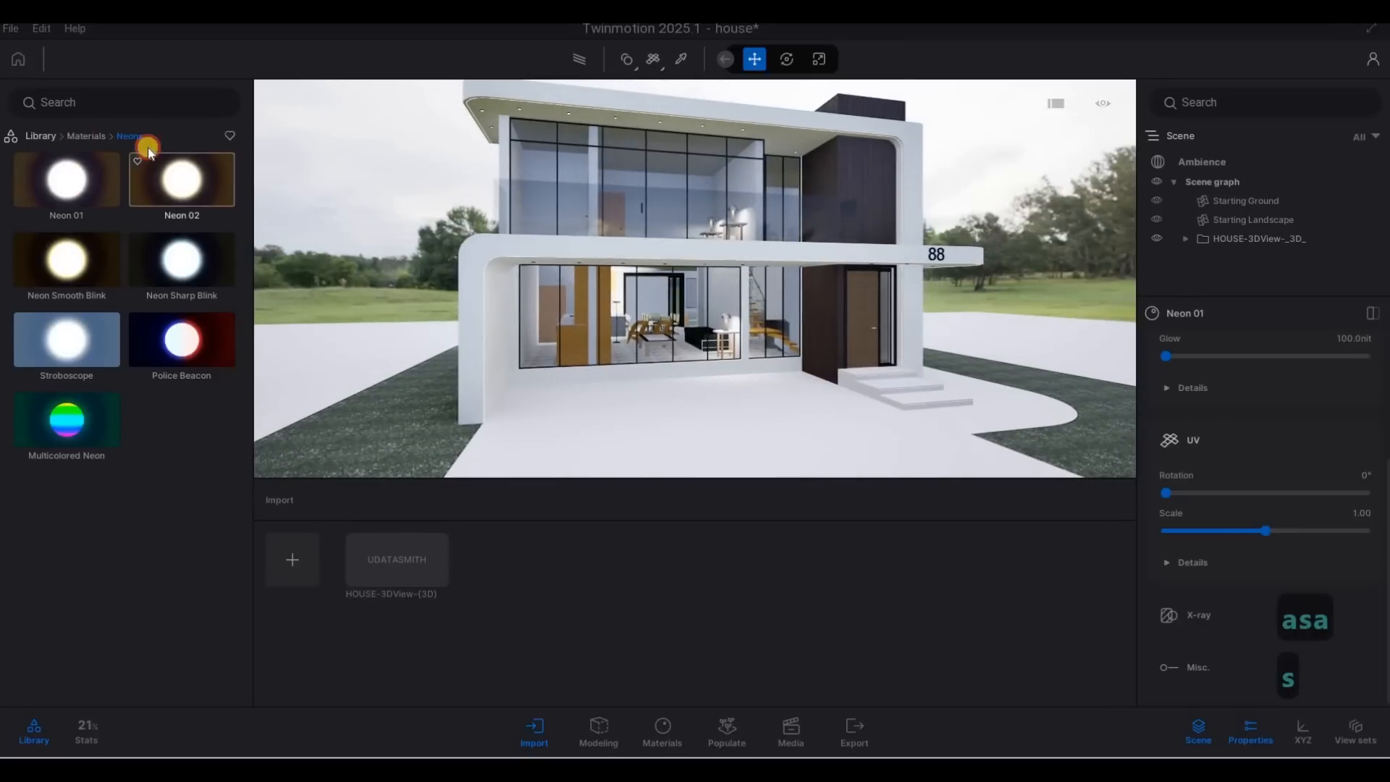
scroll(130, 311, down, 5)
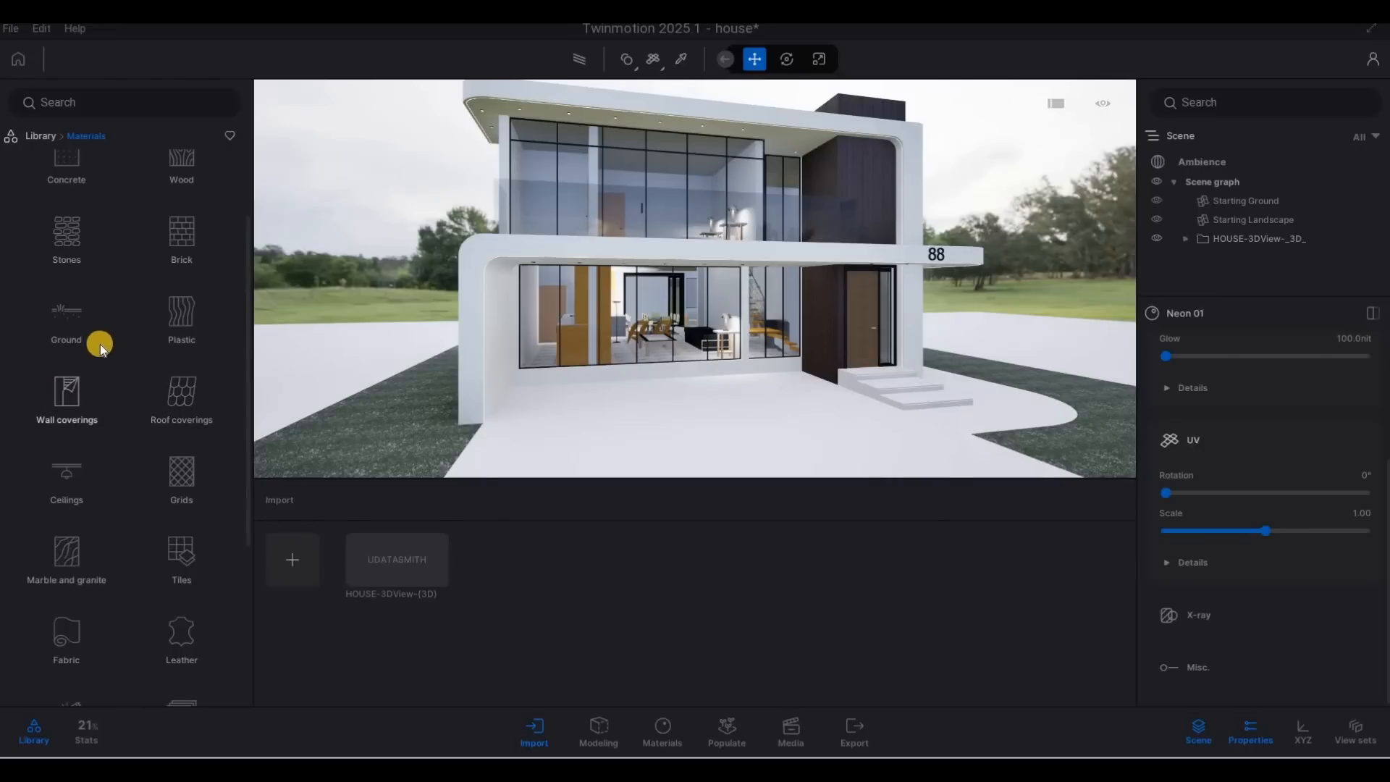
click(66, 178)
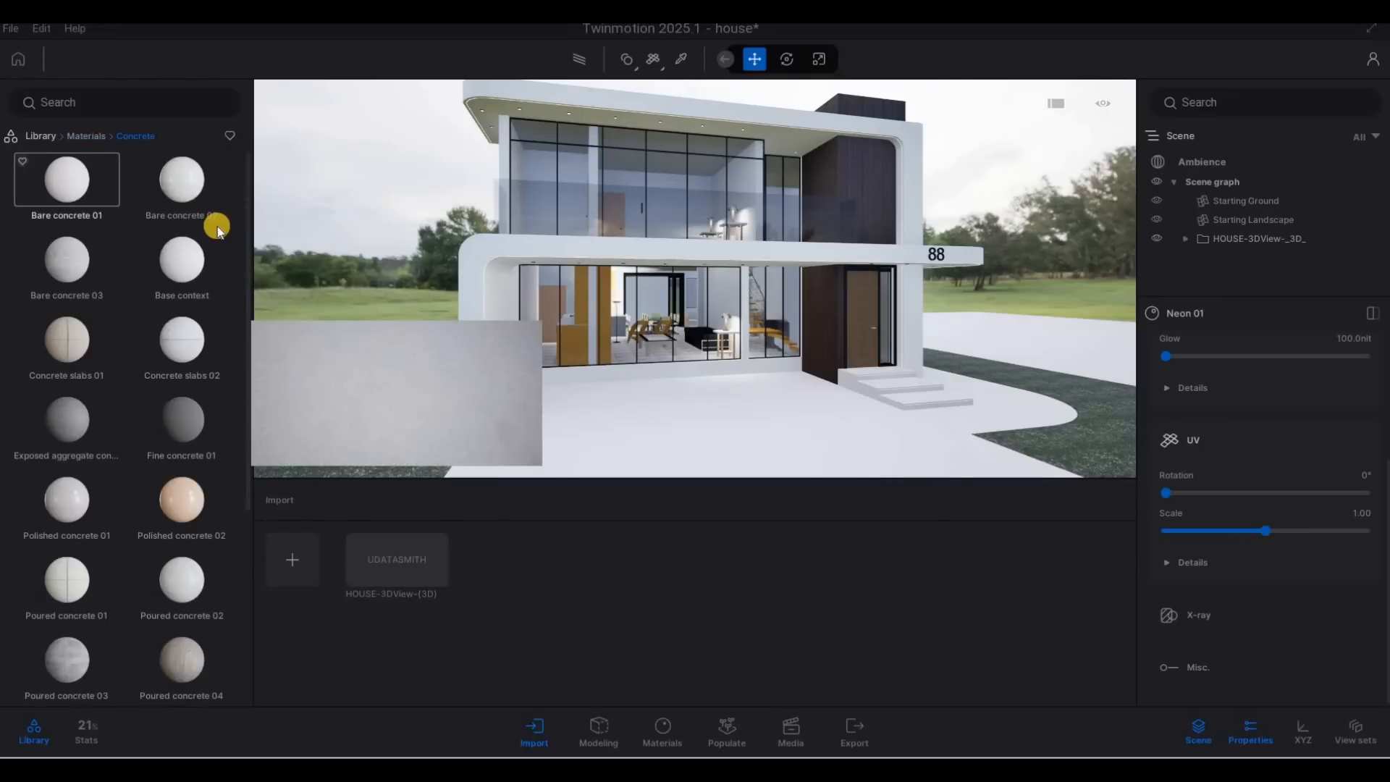
key(w)
right_drag(831, 303, 190, 252)
key(a)
key(w)
key(a)
key(w)
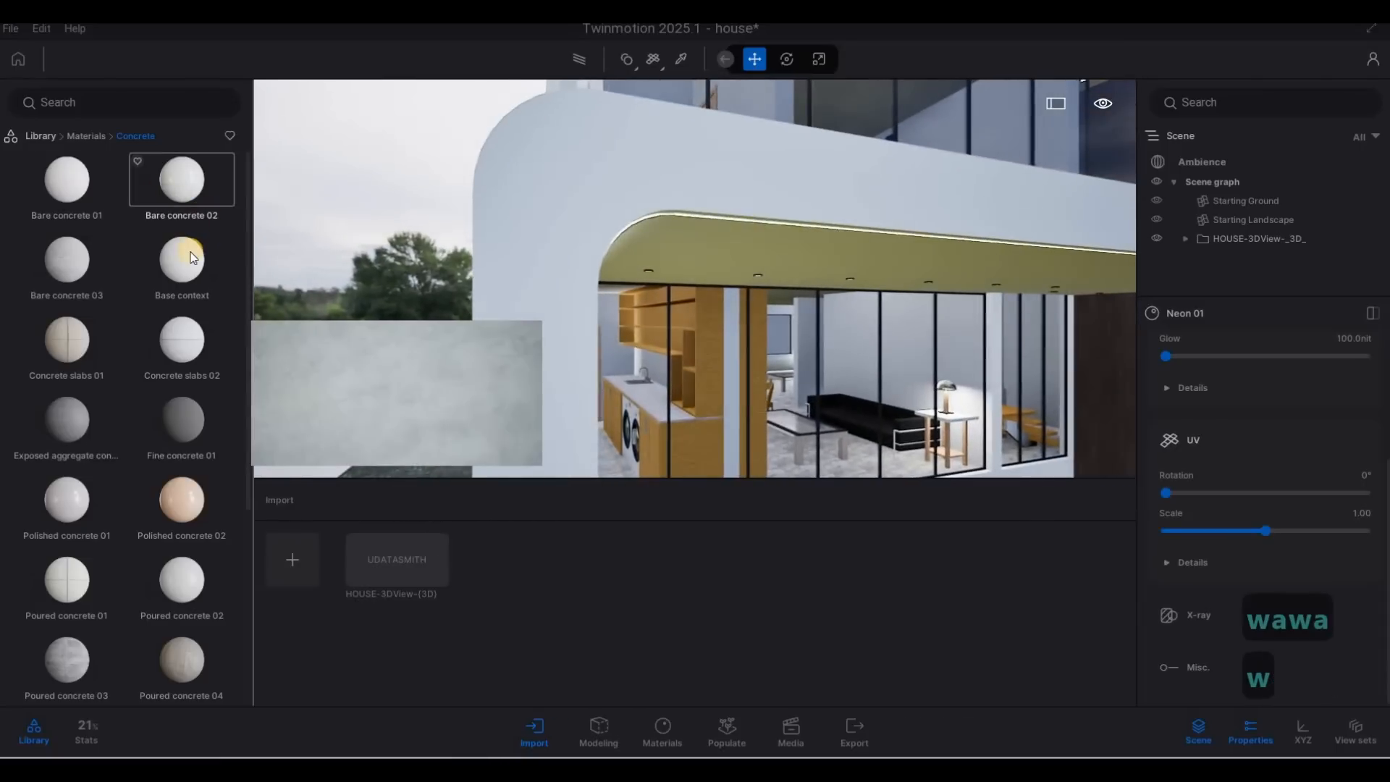
drag(529, 192, 540, 188)
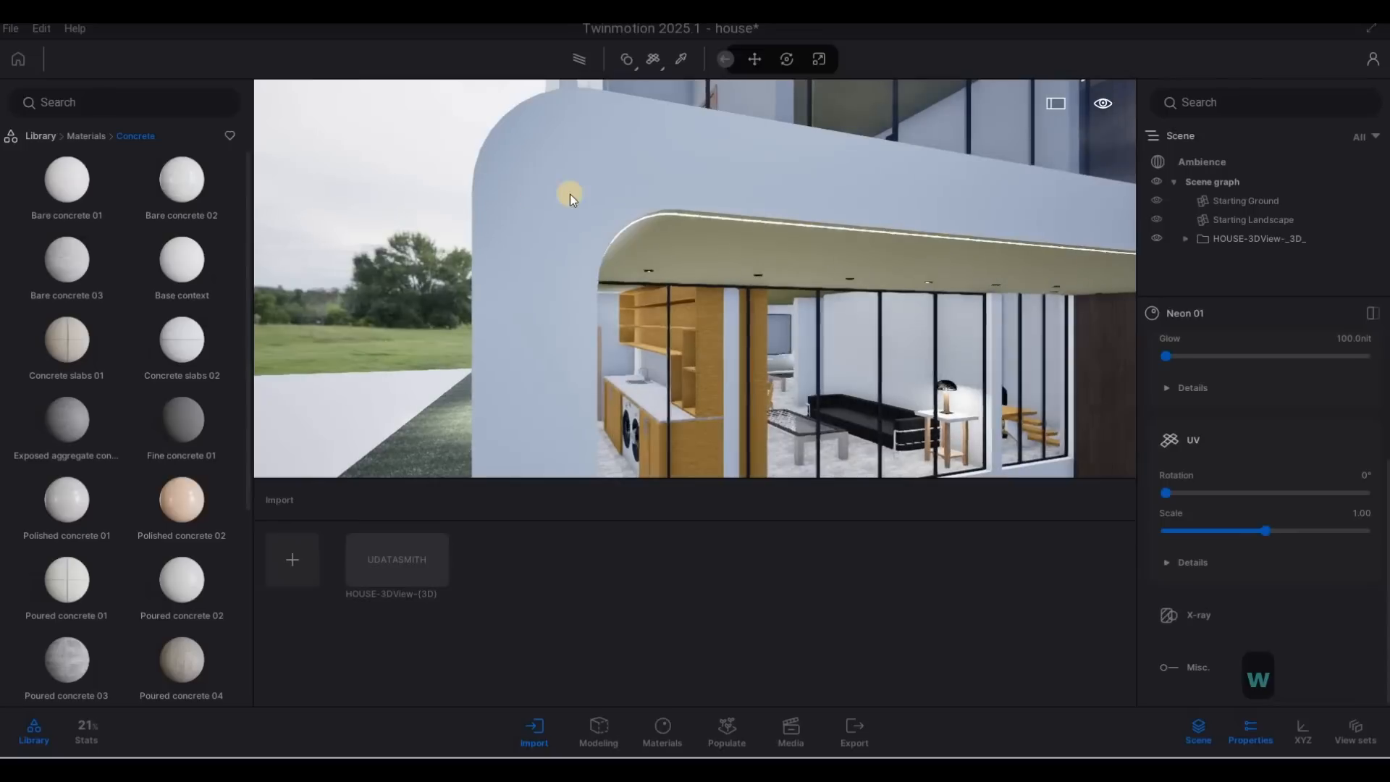
Apply the Base context concrete material to the upper-floor overhang.
key(s)
right_drag(708, 215, 161, 276)
key(a)
key(w)
key(a)
key(s)
key(d)
key(q)
key(w)
key(w)
key(q)
key(w)
key(a)
key(e)
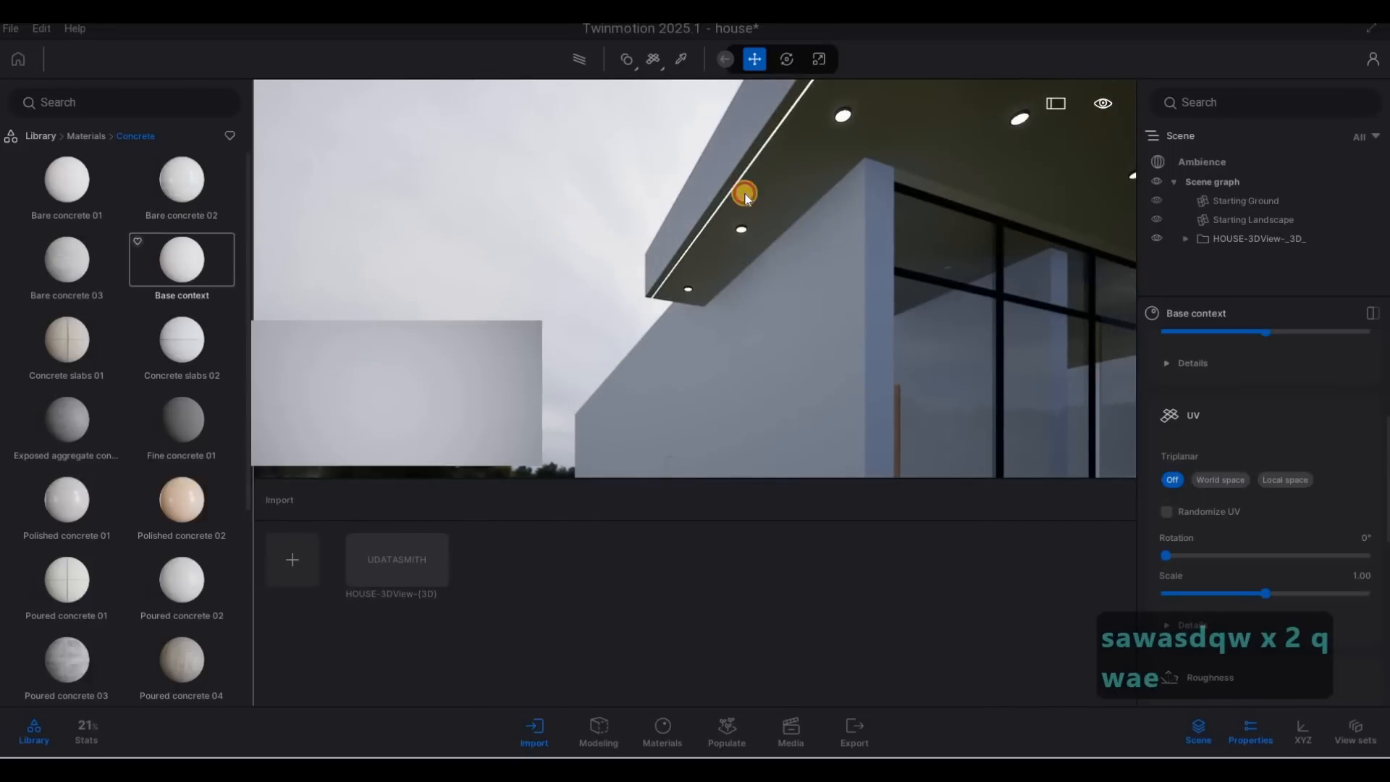
Try the Mult 04 D material from the Wood library on the yellow wood panel beside the TV wall, with a UV scale of 3.63.
key(d)
right_drag(630, 309, 349, 175)
key(s)
key(s)
key(d)
key(w)
key(w)
key(d)
key(e)
key(a)
key(a)
key(a)
key(d)
key(d)
key(s)
key(a)
key(w)
key(d)
key(d)
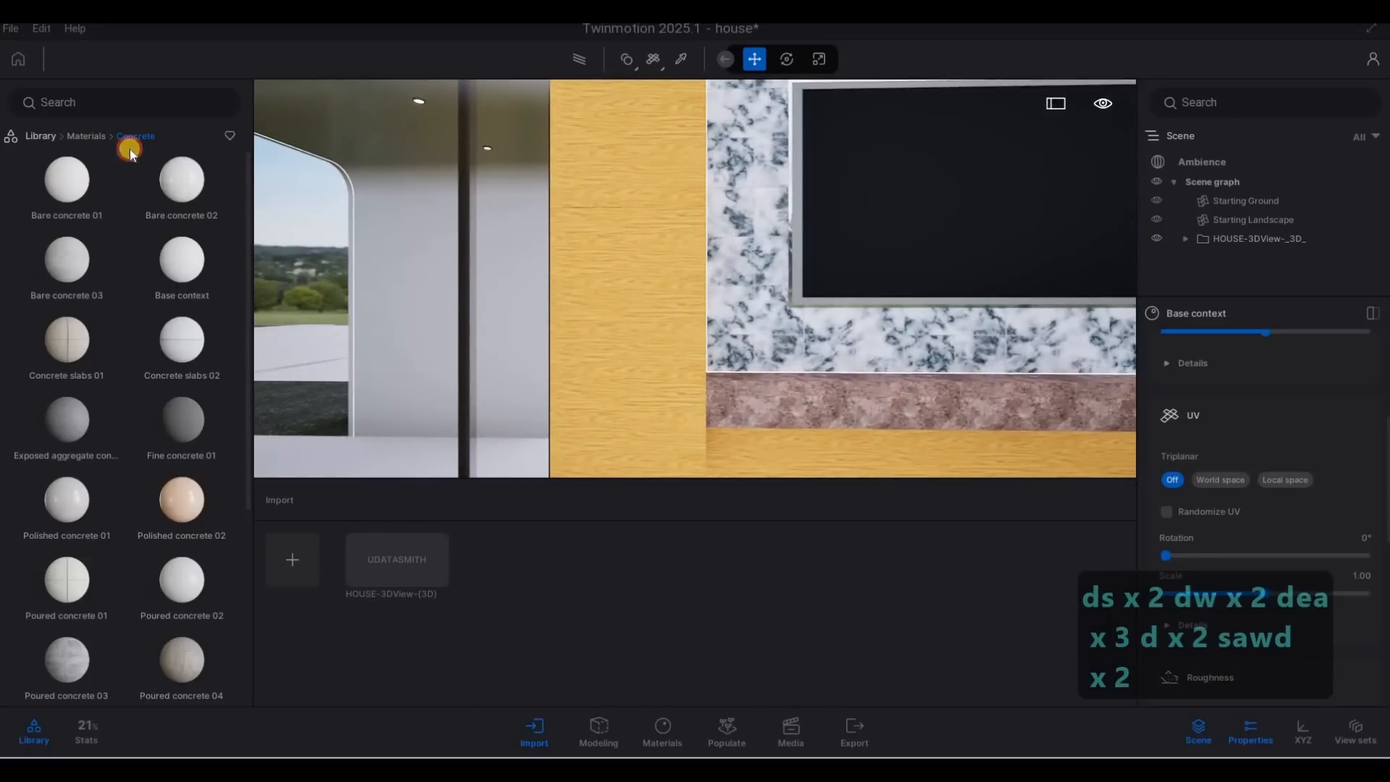
click(173, 197)
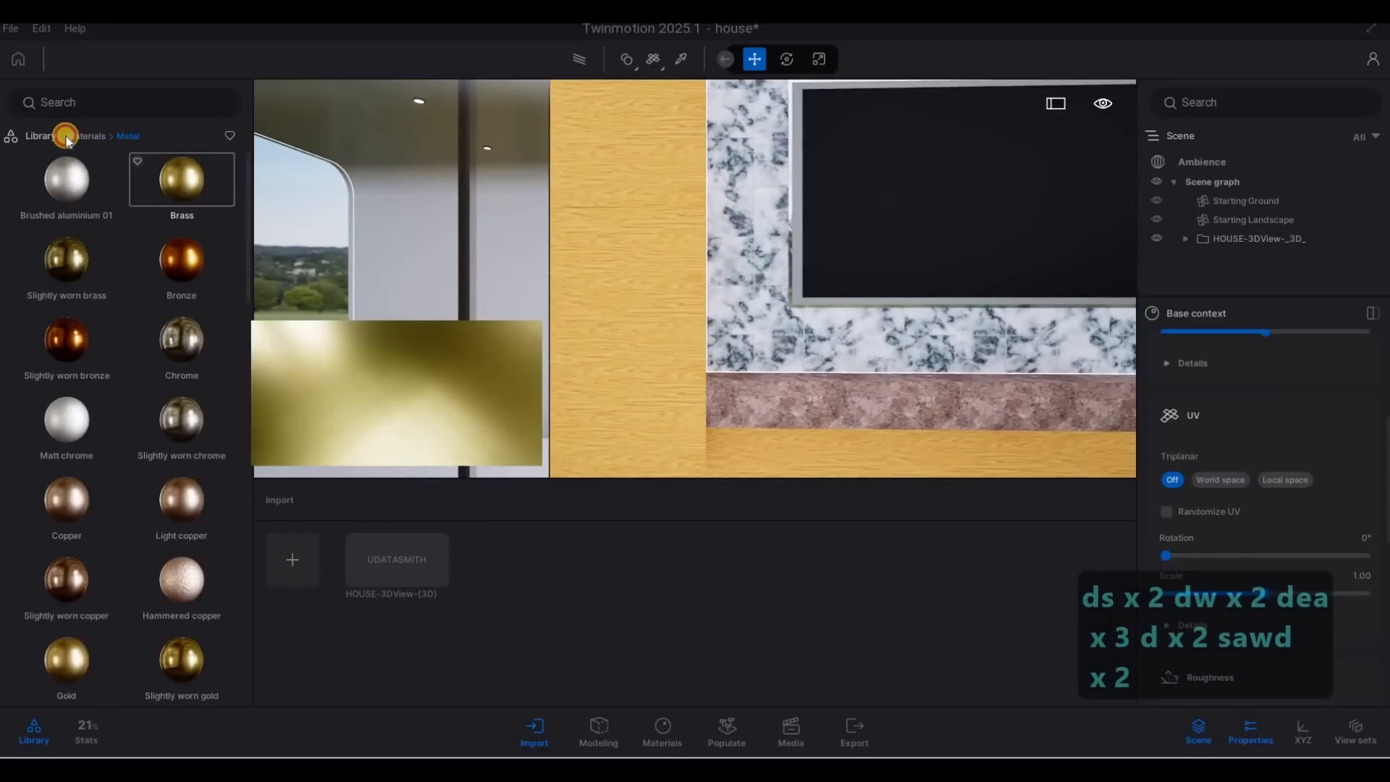
click(66, 137)
click(171, 269)
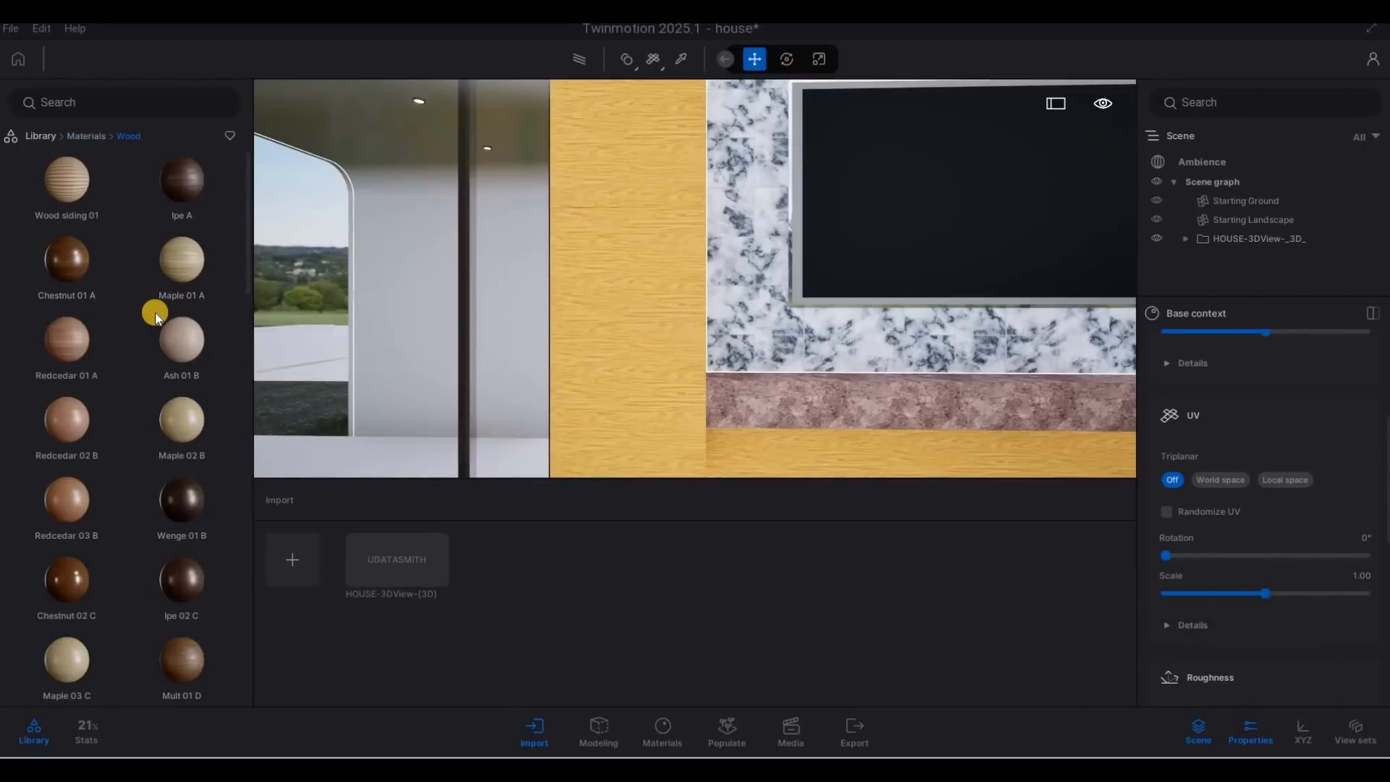
scroll(151, 323, down, 8)
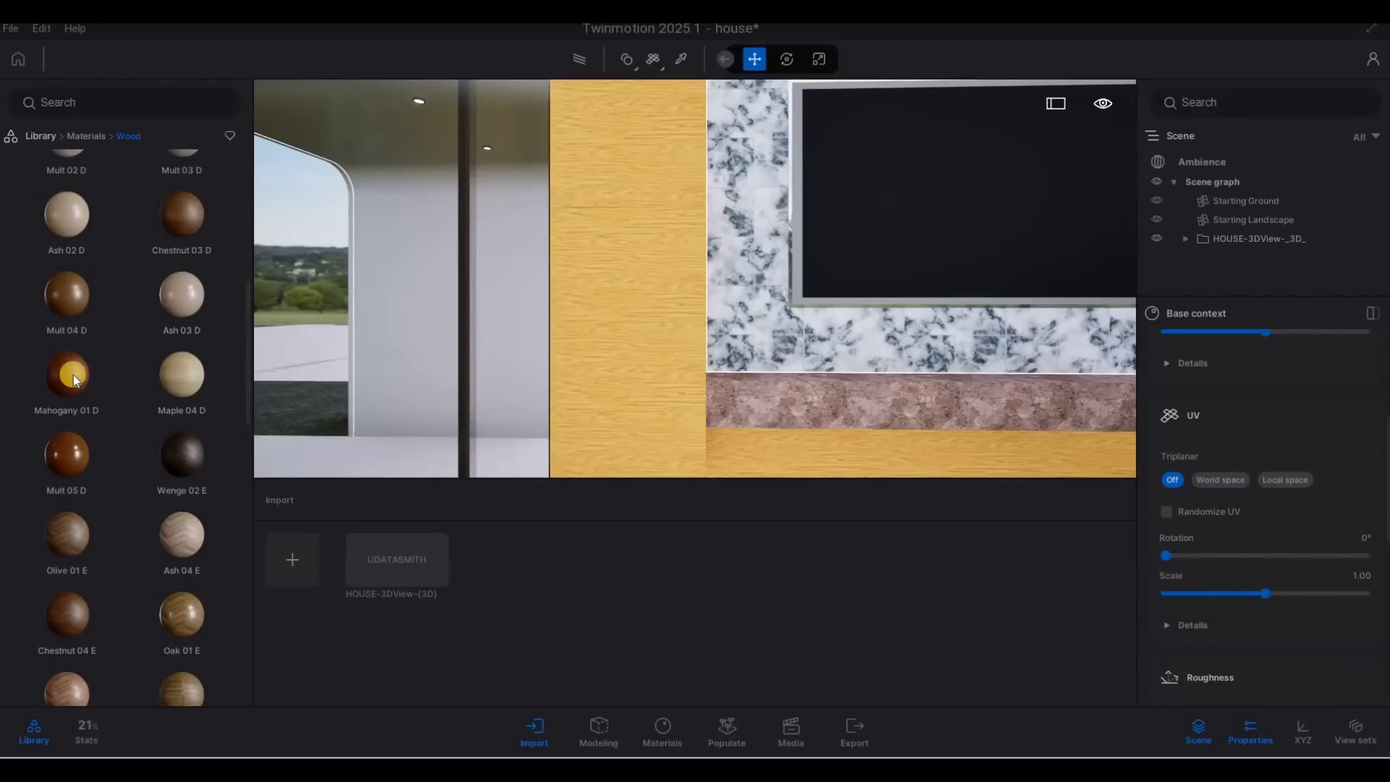
drag(71, 293, 624, 306)
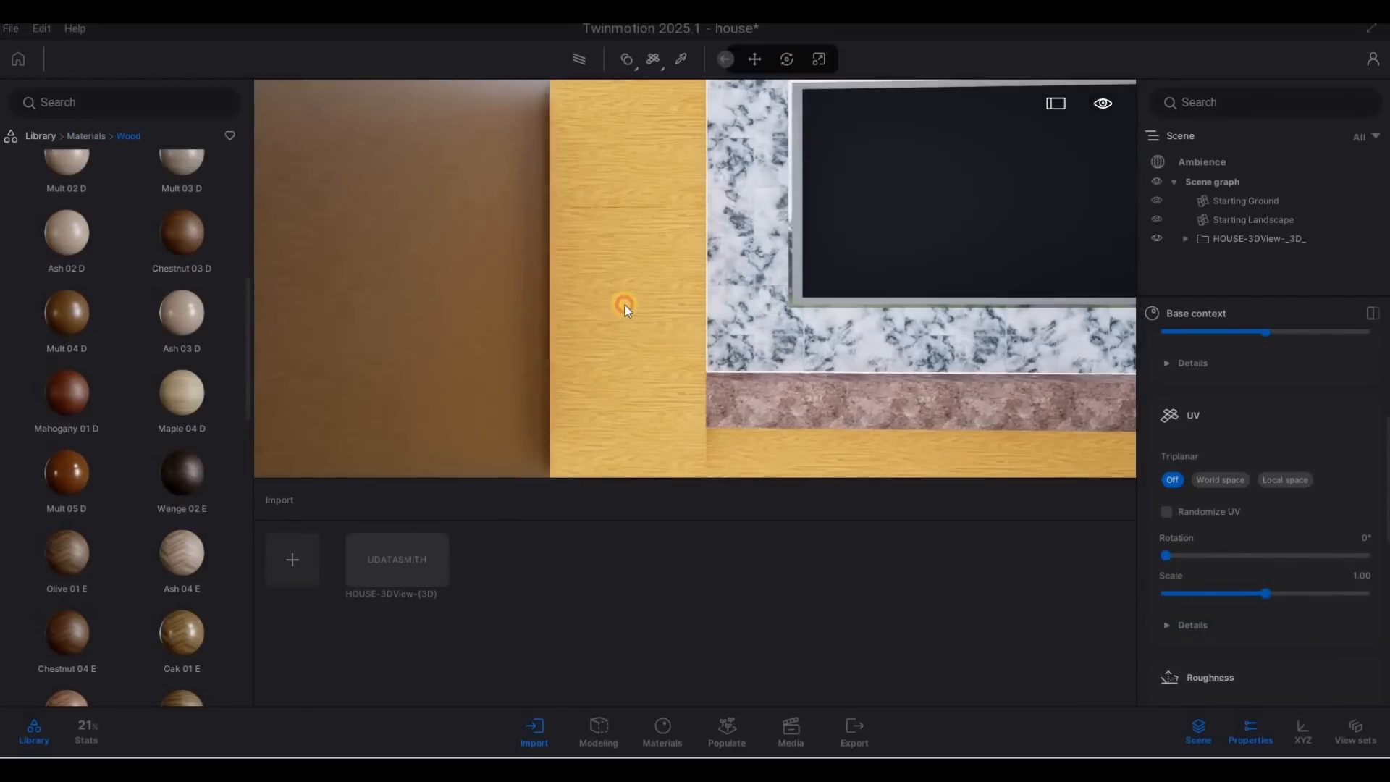
drag(1264, 598, 1294, 597)
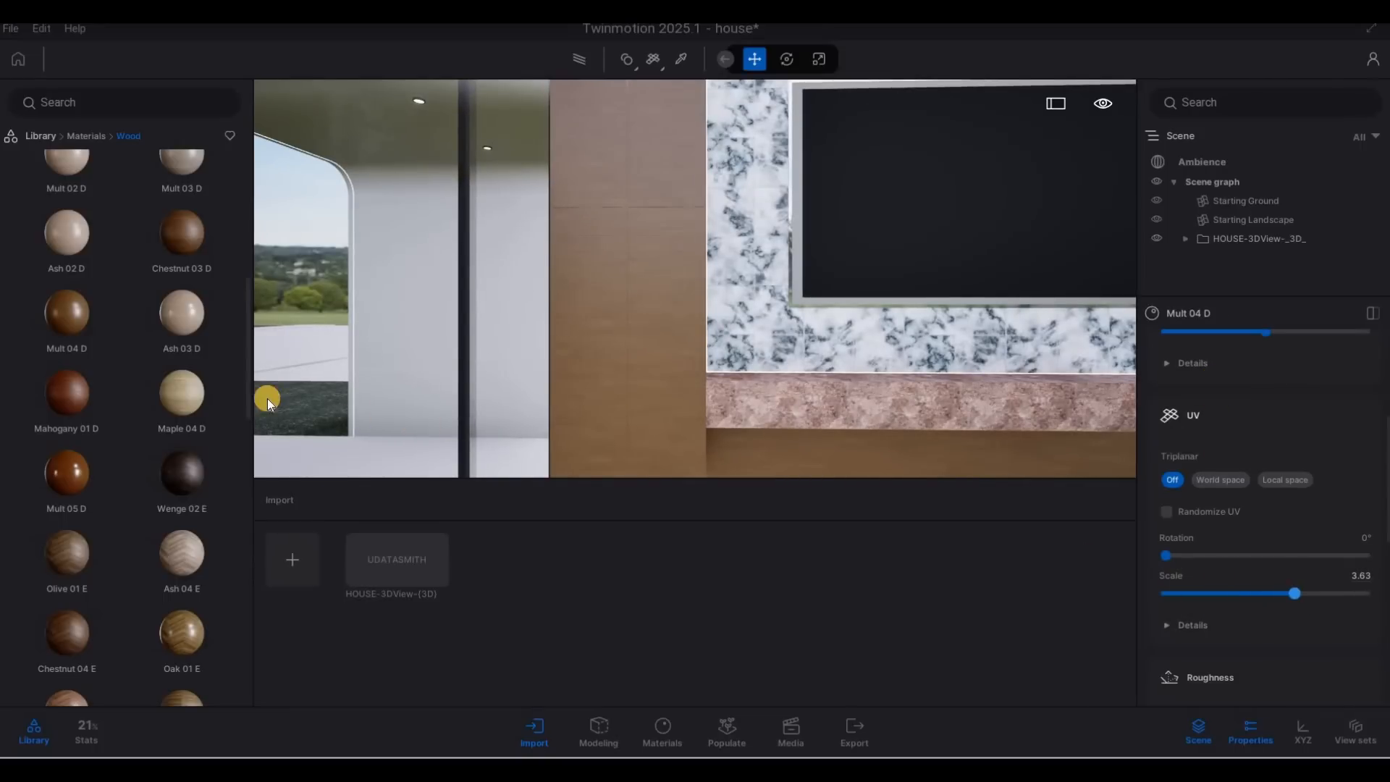
Try the Chestnut 03 D wood material on the panel beside the TV wall, with a UV scale of 4.74.
scroll(150, 434, down, 1)
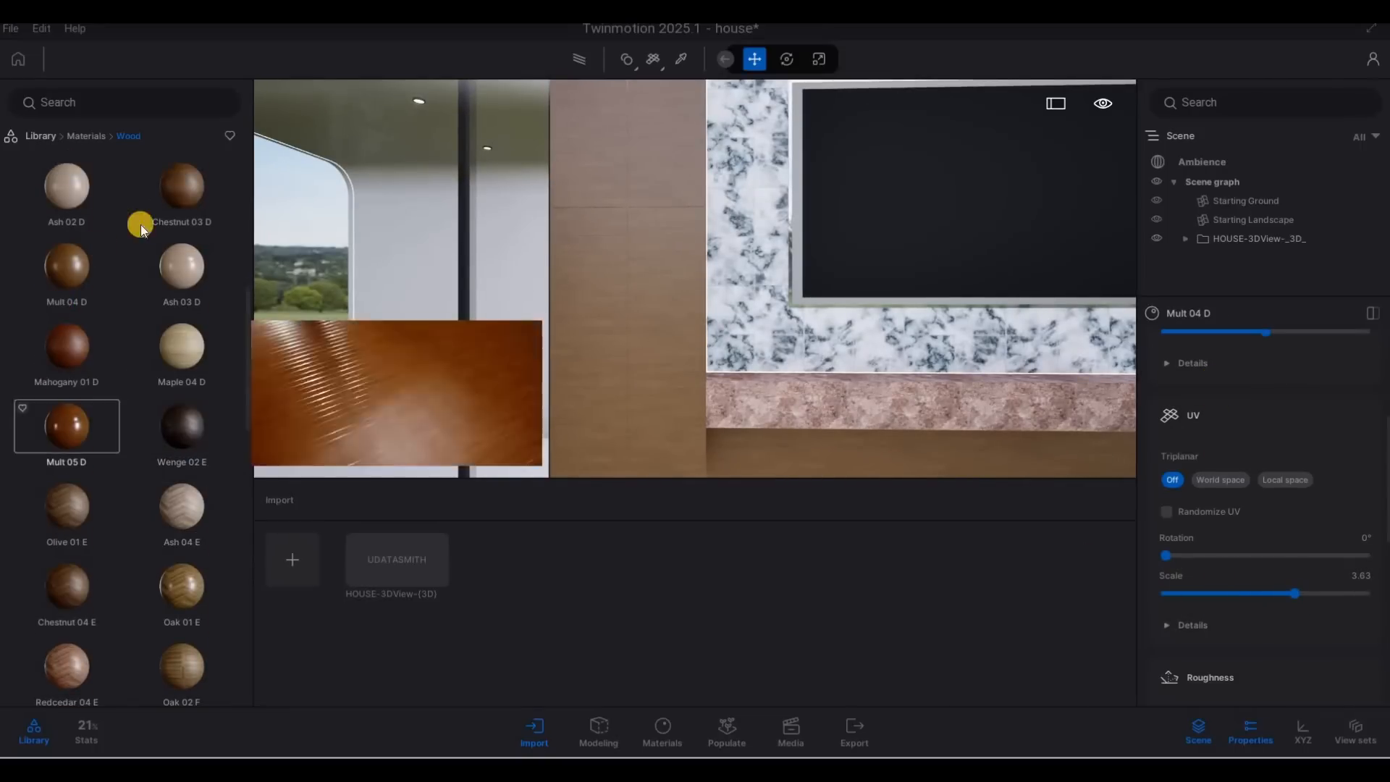
click(621, 313)
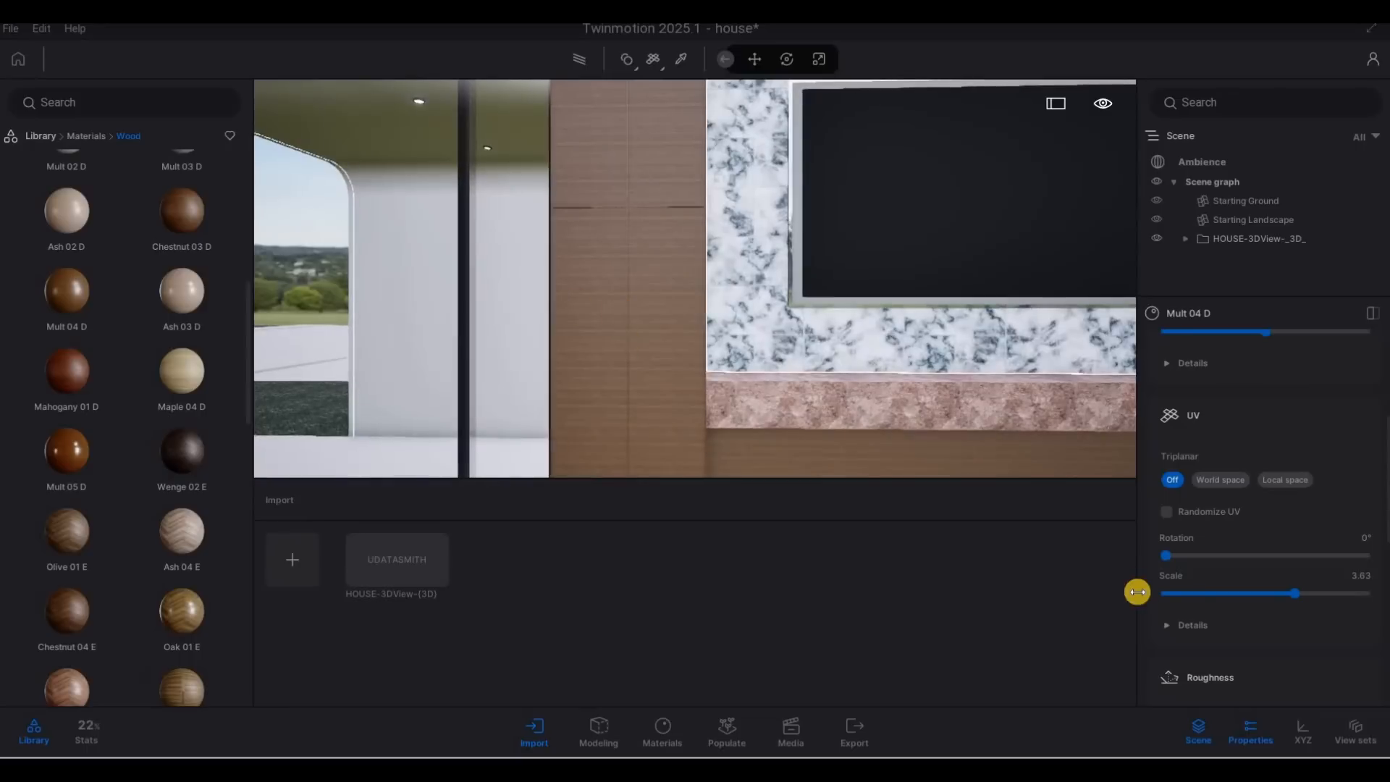
key(ctrl+z)
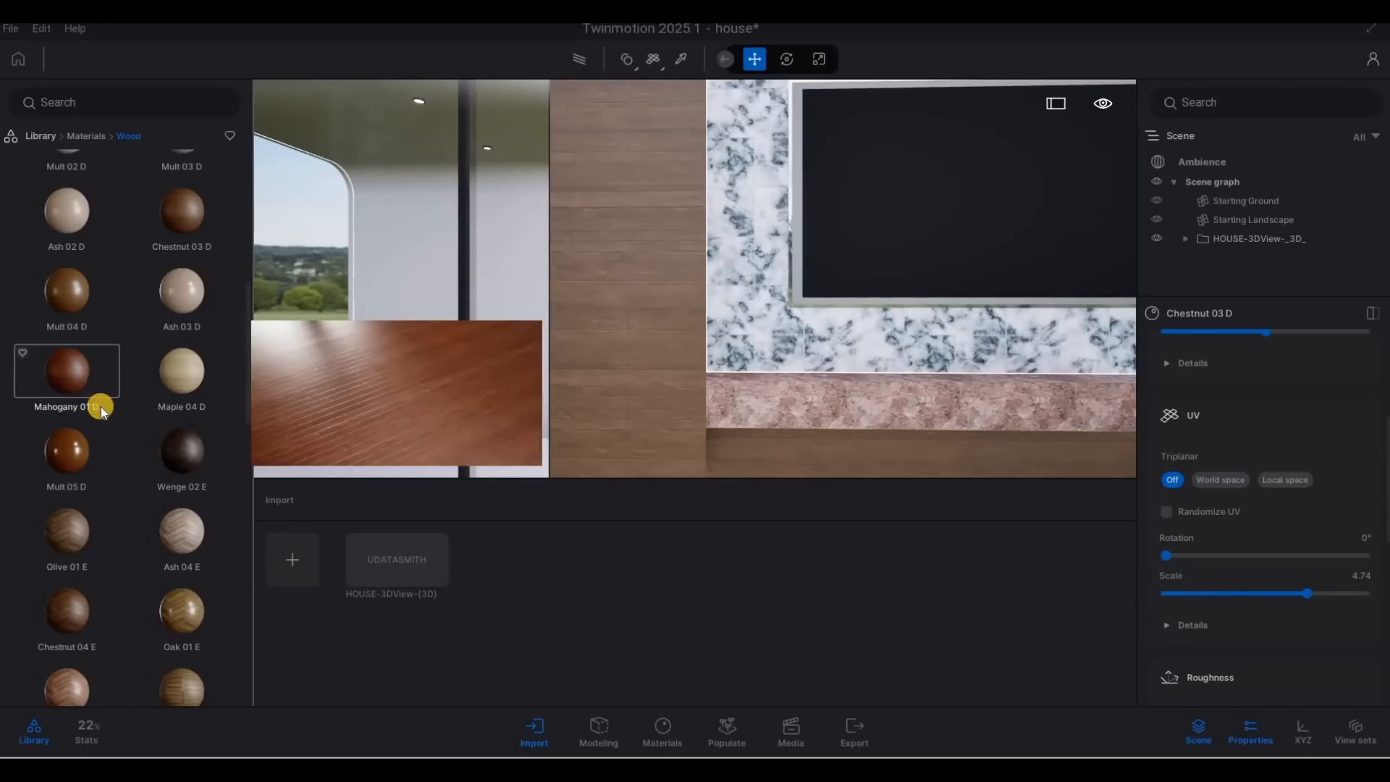
Apply the Mahogany 04 G material from the Wood library to the panel beside the TV wall.
scroll(110, 407, down, 3)
scroll(127, 499, down, 10)
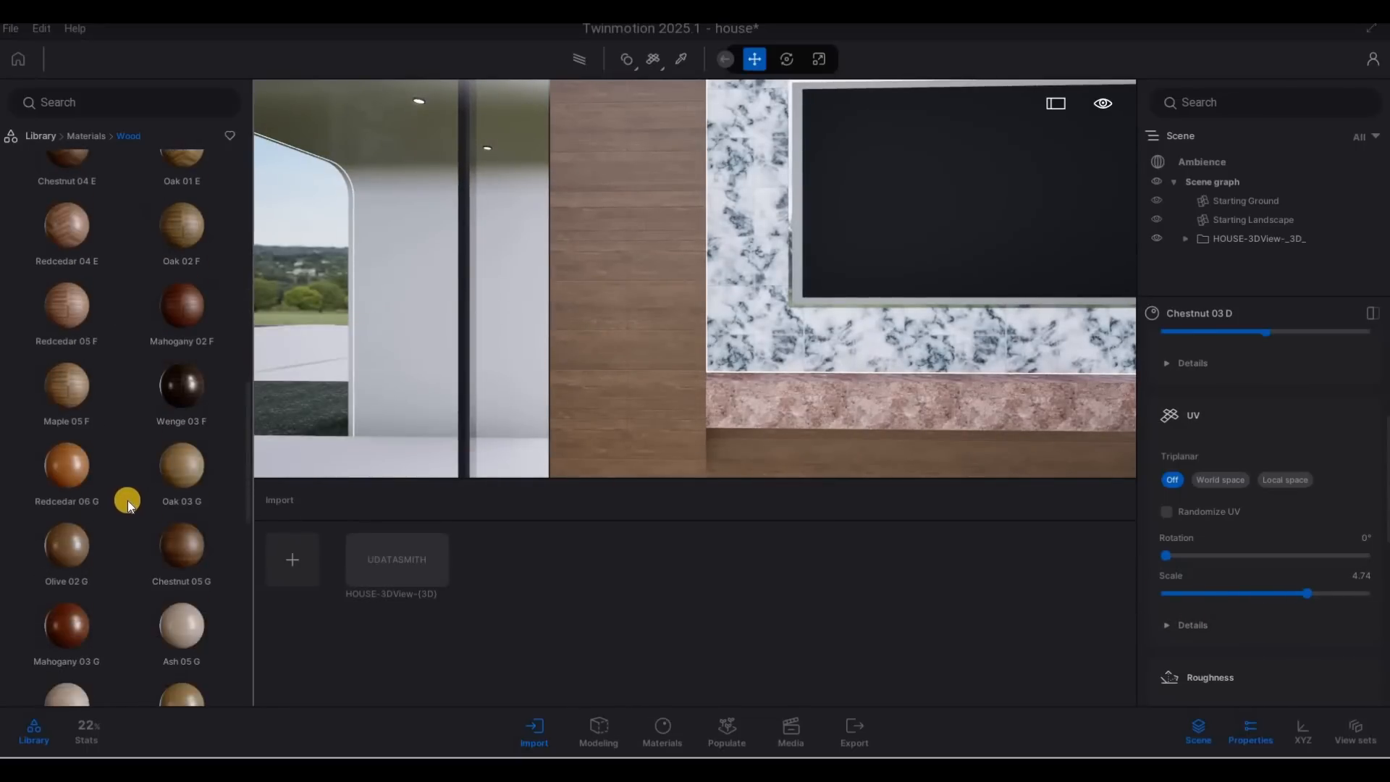
scroll(79, 424, down, 1)
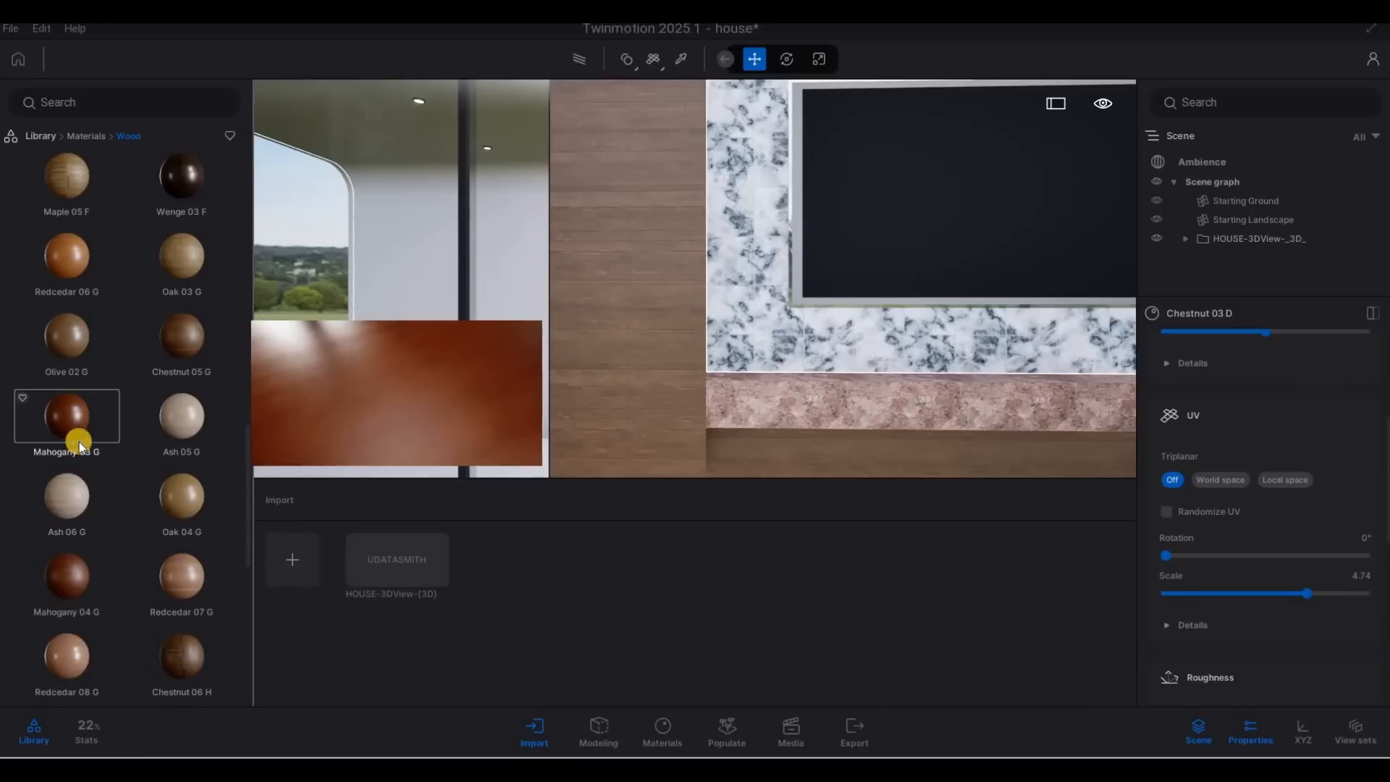
scroll(79, 503, down, 2)
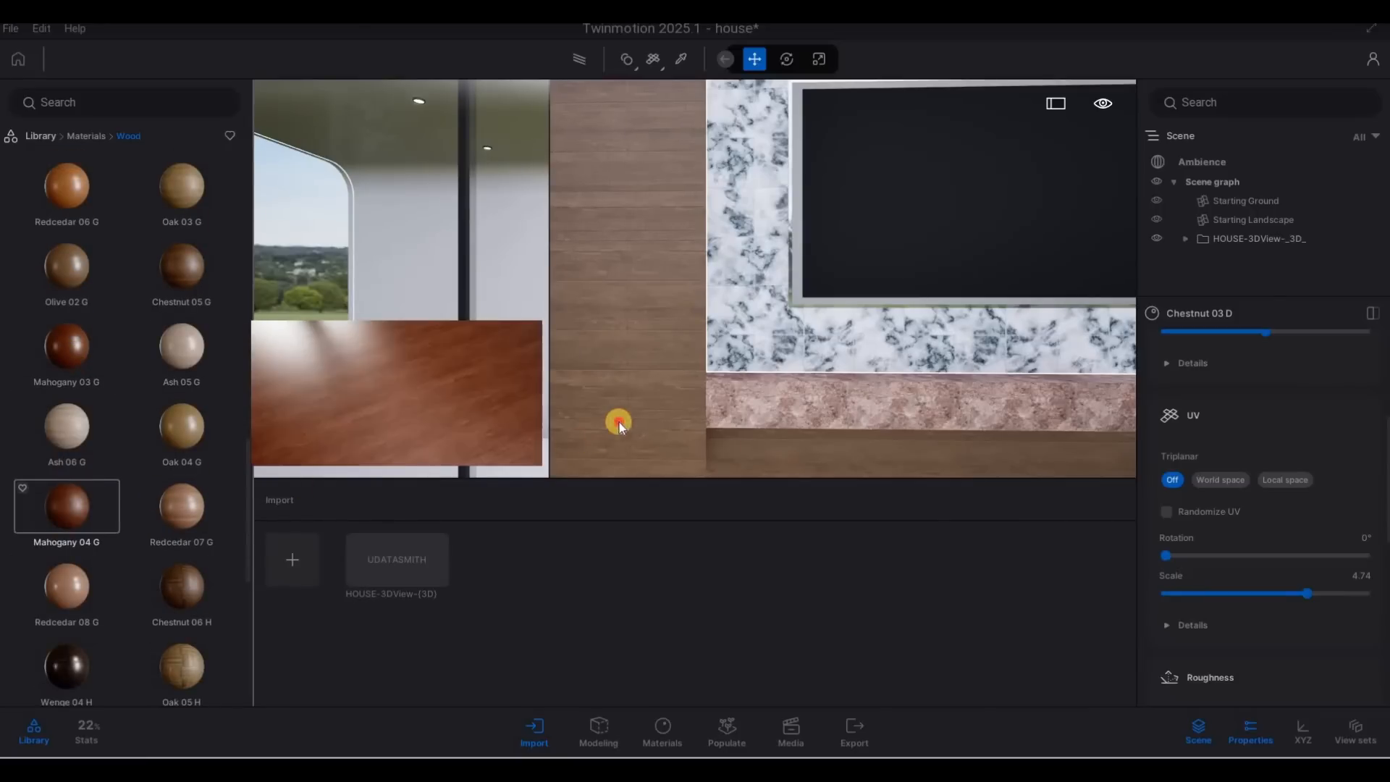
drag(619, 425, 619, 425)
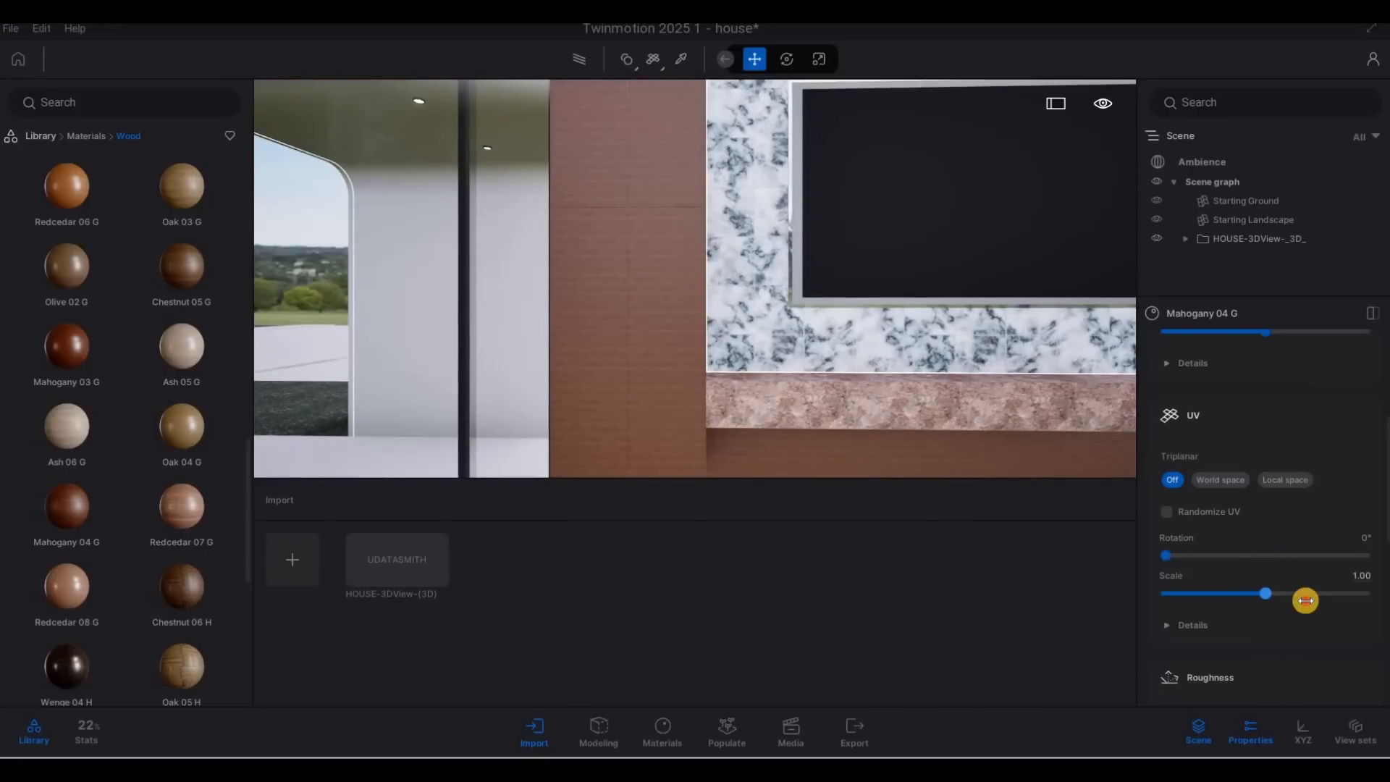
Set the Mahogany 04 G material's UV scale to 5.60 and its rotation to 90°.
key(a)
right_drag(651, 223, 15, 221)
key(w)
key(d)
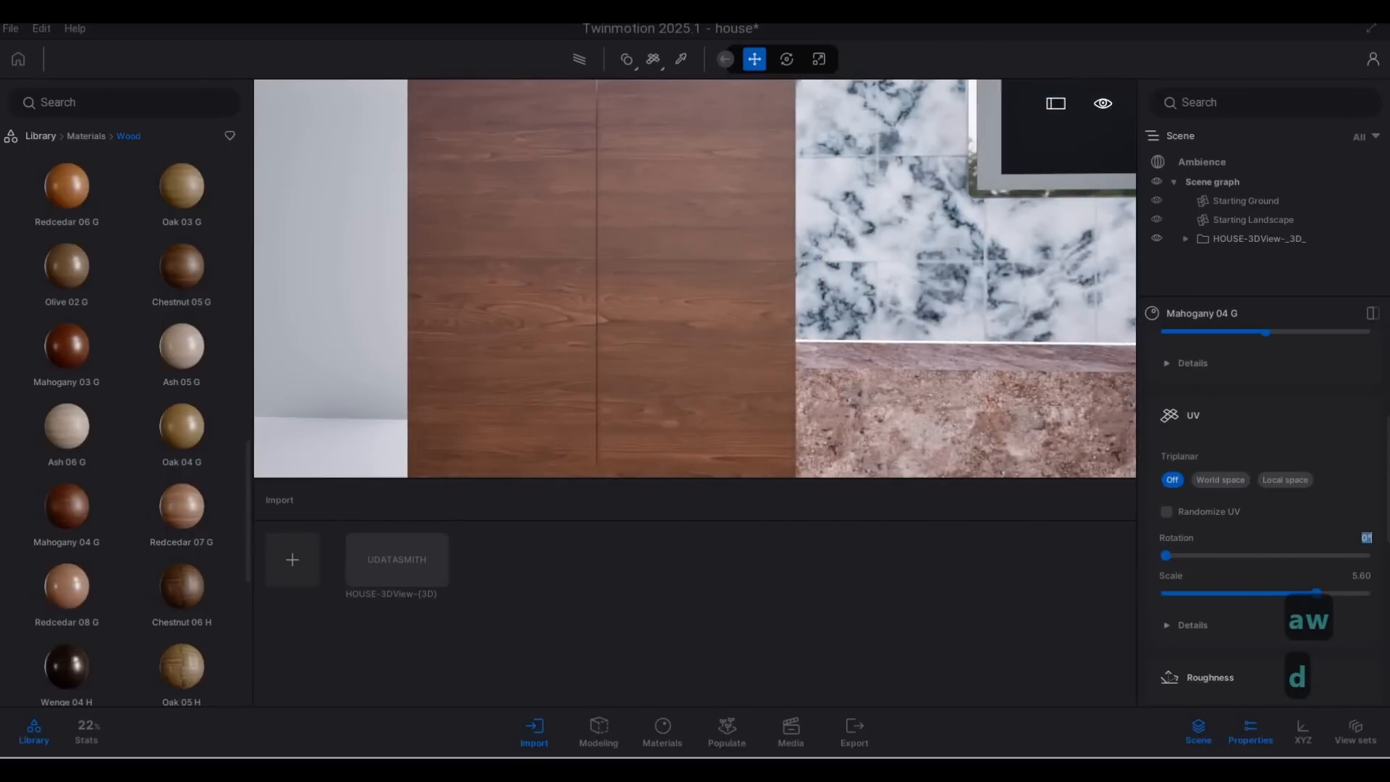
Apply the same Mahogany 04 G material to the yellow wood interior of the shelving unit.
right_drag(1022, 257, 1220, 409)
key(s)
key(a)
key(s)
key(q)
key(s)
key(a)
key(w)
key(w)
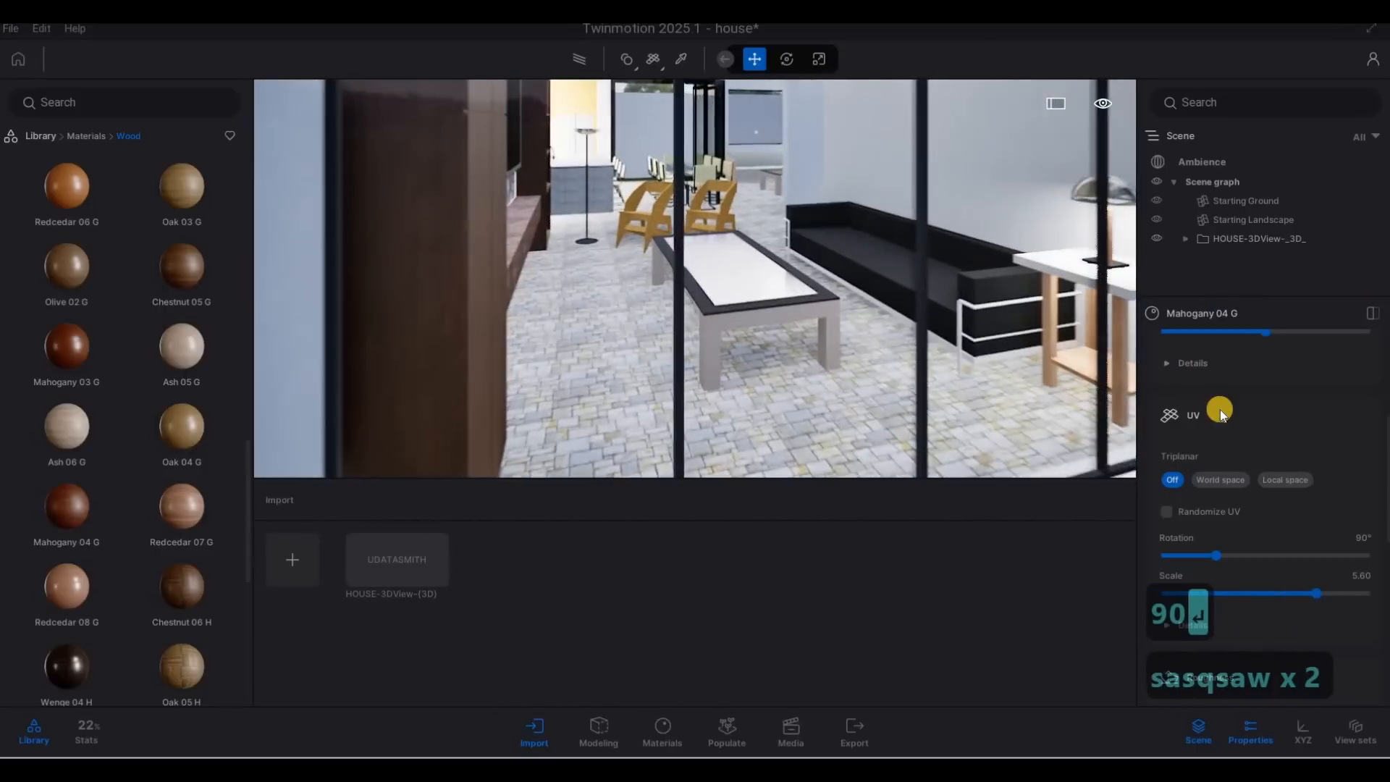
scroll(1230, 418, up, 3)
right_drag(1333, 275, 1205, 388)
key(a)
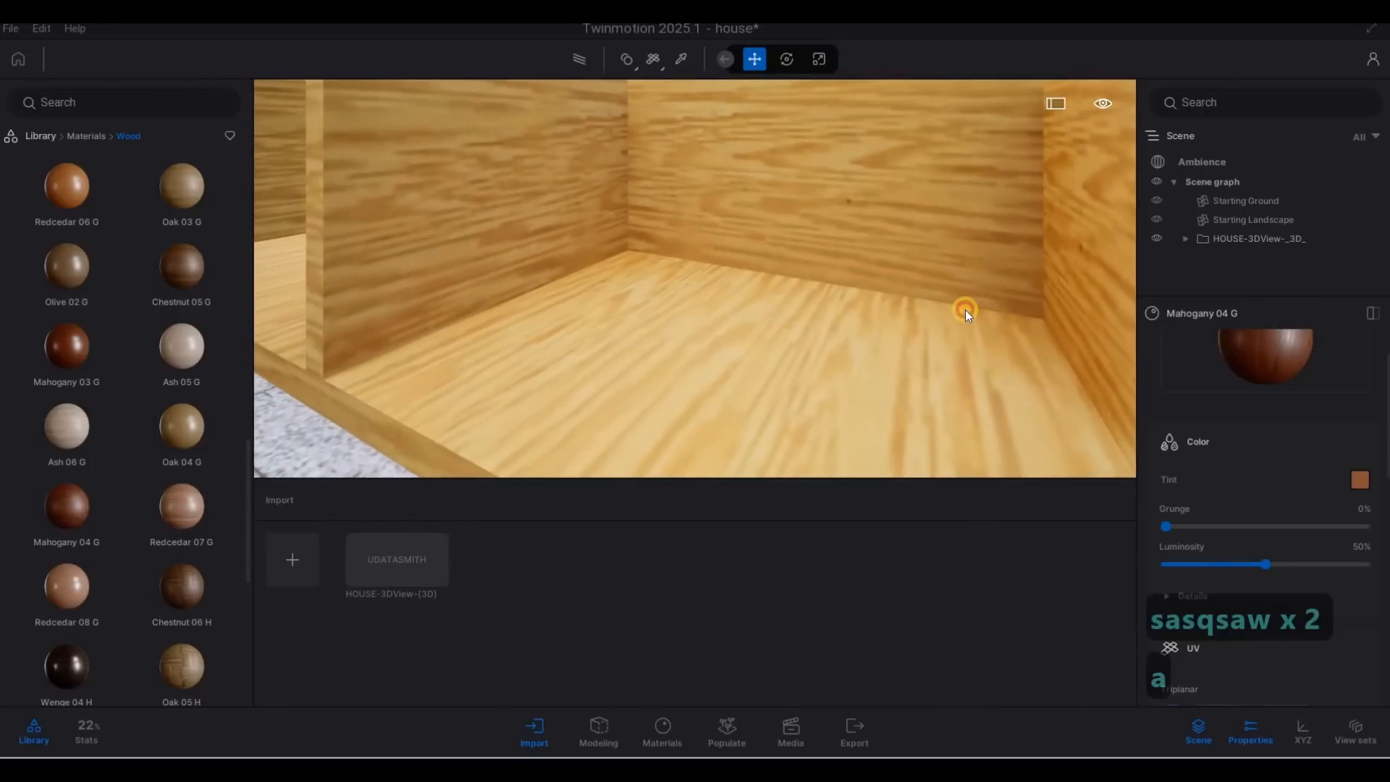
click(965, 310)
Apply the Matt chrome material from the Metal library to the front door panel.
key(s)
key(d)
right_drag(323, 248, 880, 276)
key(d)
key(s)
key(a)
key(d)
key(d)
key(s)
key(s)
key(a)
key(a)
key(e)
key(d)
key(e)
key(d)
key(w)
key(a)
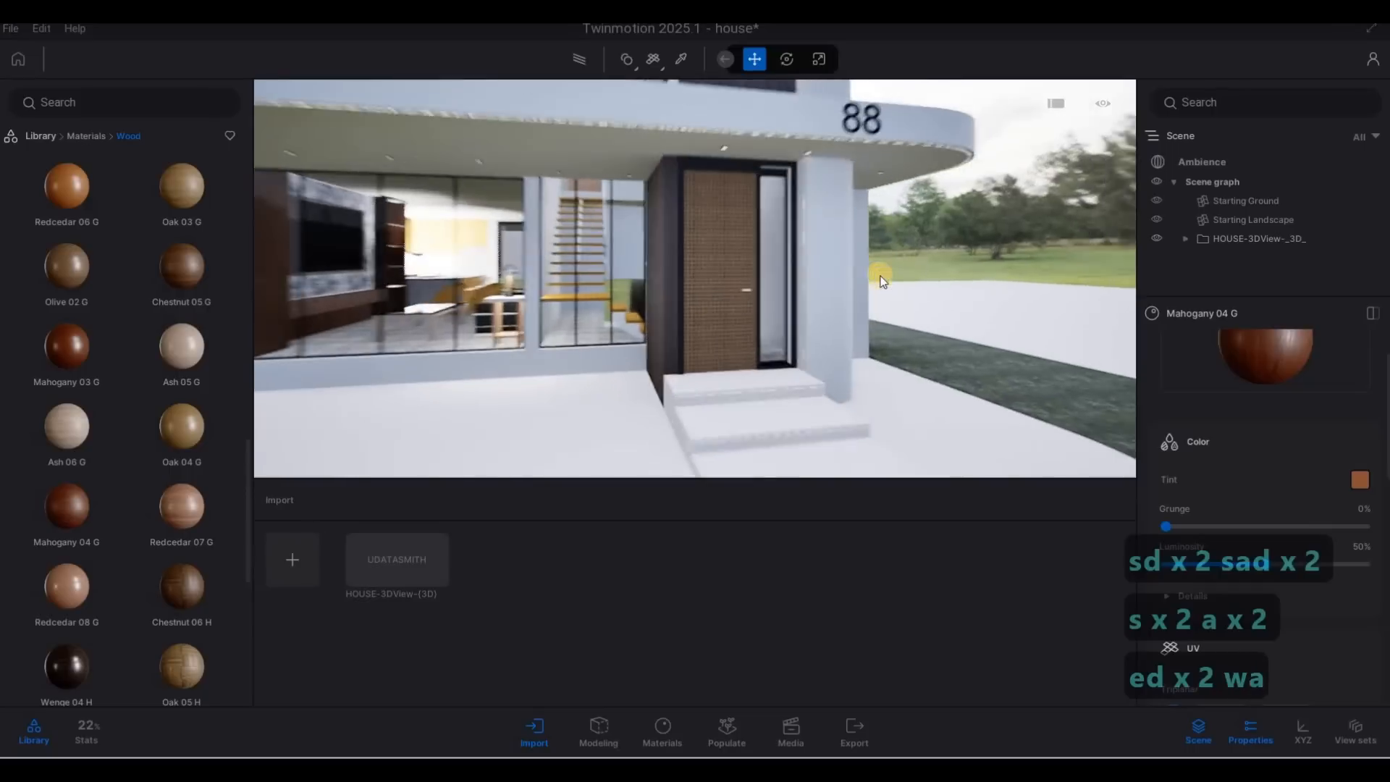
key(w)
key(d)
click(71, 134)
click(167, 178)
drag(72, 363, 650, 313)
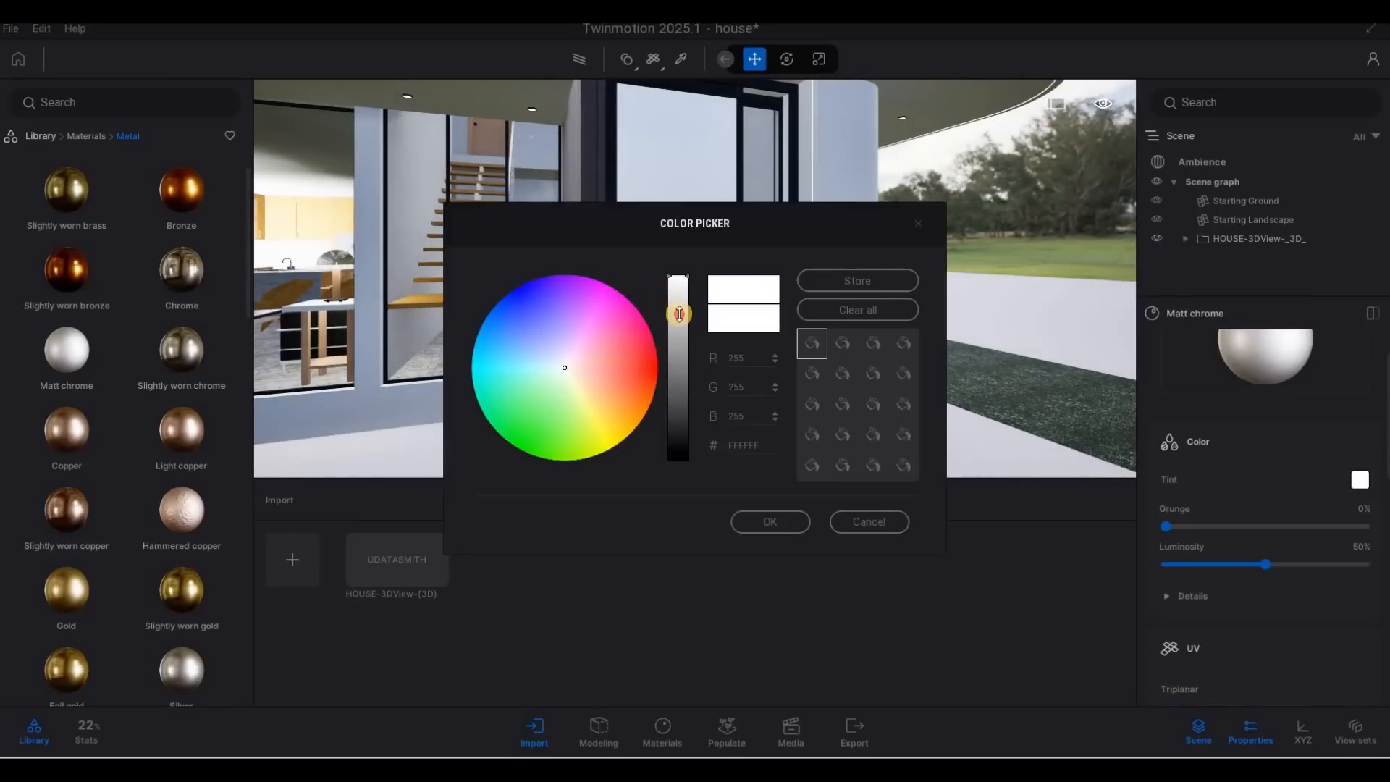
Set the tint of the front door's Matt chrome material to a muted red, hex 973A38.
drag(682, 358, 680, 368)
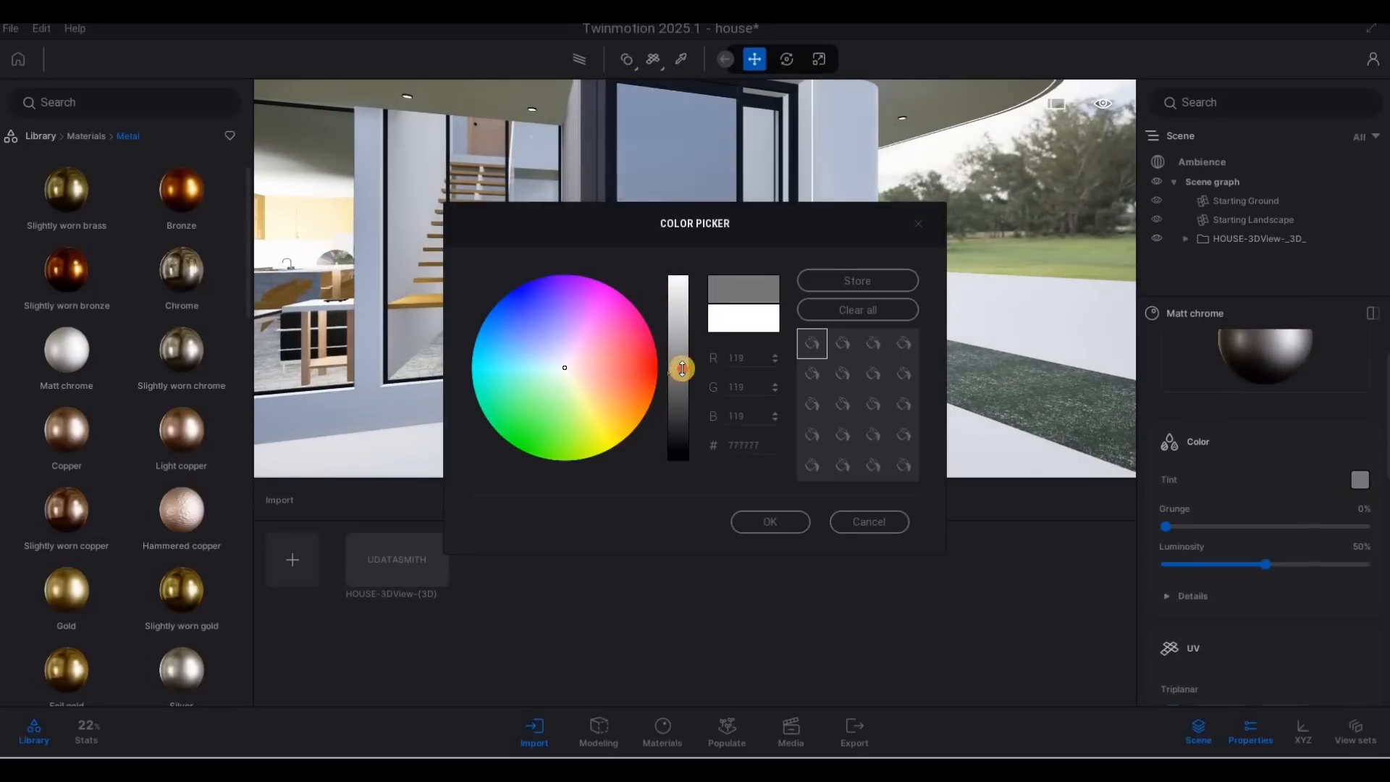
click(529, 304)
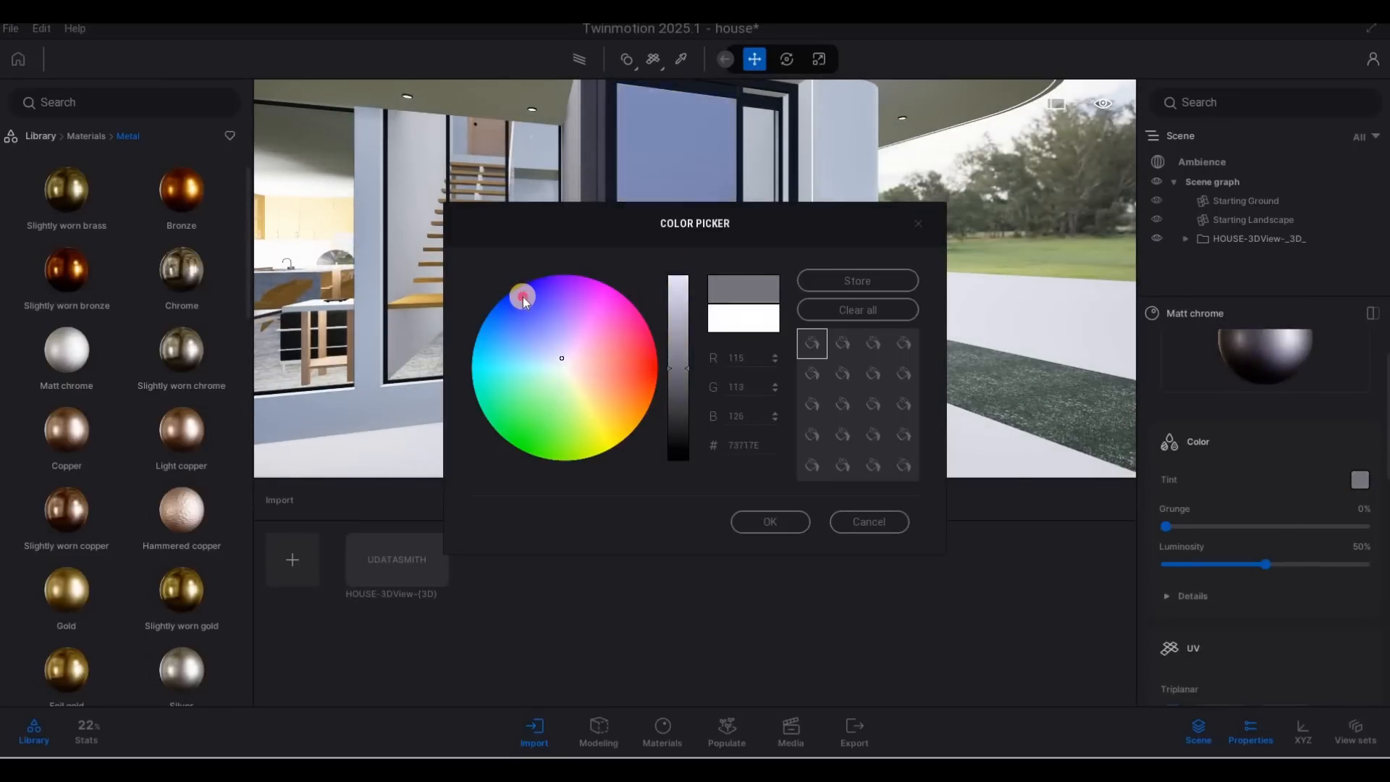
click(623, 369)
drag(681, 369, 673, 350)
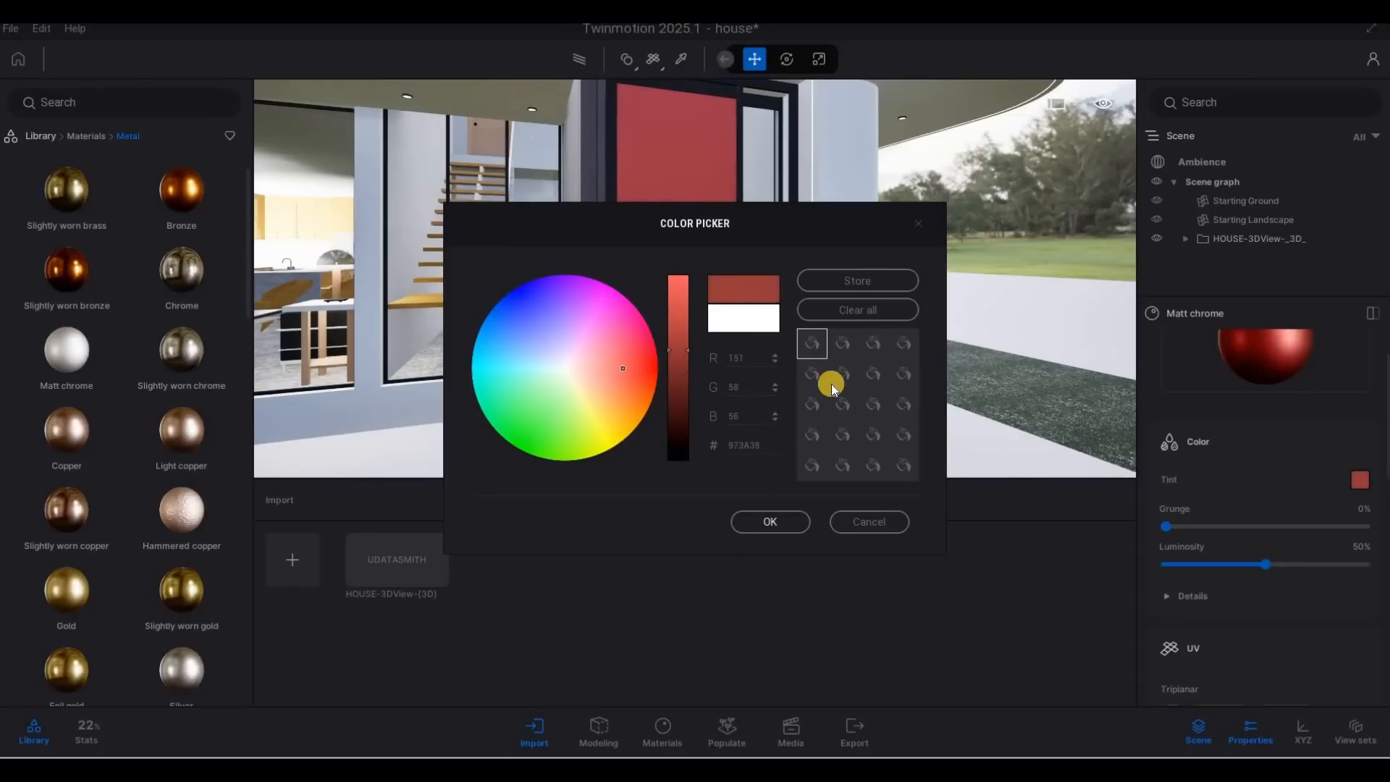
Sample the dark Aluminium material from the front door frame and apply it to the white slatted gate beside the entrance.
key(s)
key(s)
right_drag(797, 266, 678, 64)
key(a)
key(a)
key(d)
key(d)
key(d)
key(a)
key(s)
key(d)
key(d)
key(d)
key(d)
key(d)
key(d)
key(d)
key(d)
key(d)
key(w)
key(a)
key(a)
key(a)
key(w)
key(d)
key(w)
key(d)
key(w)
key(d)
key(w)
key(d)
key(w)
key(a)
key(a)
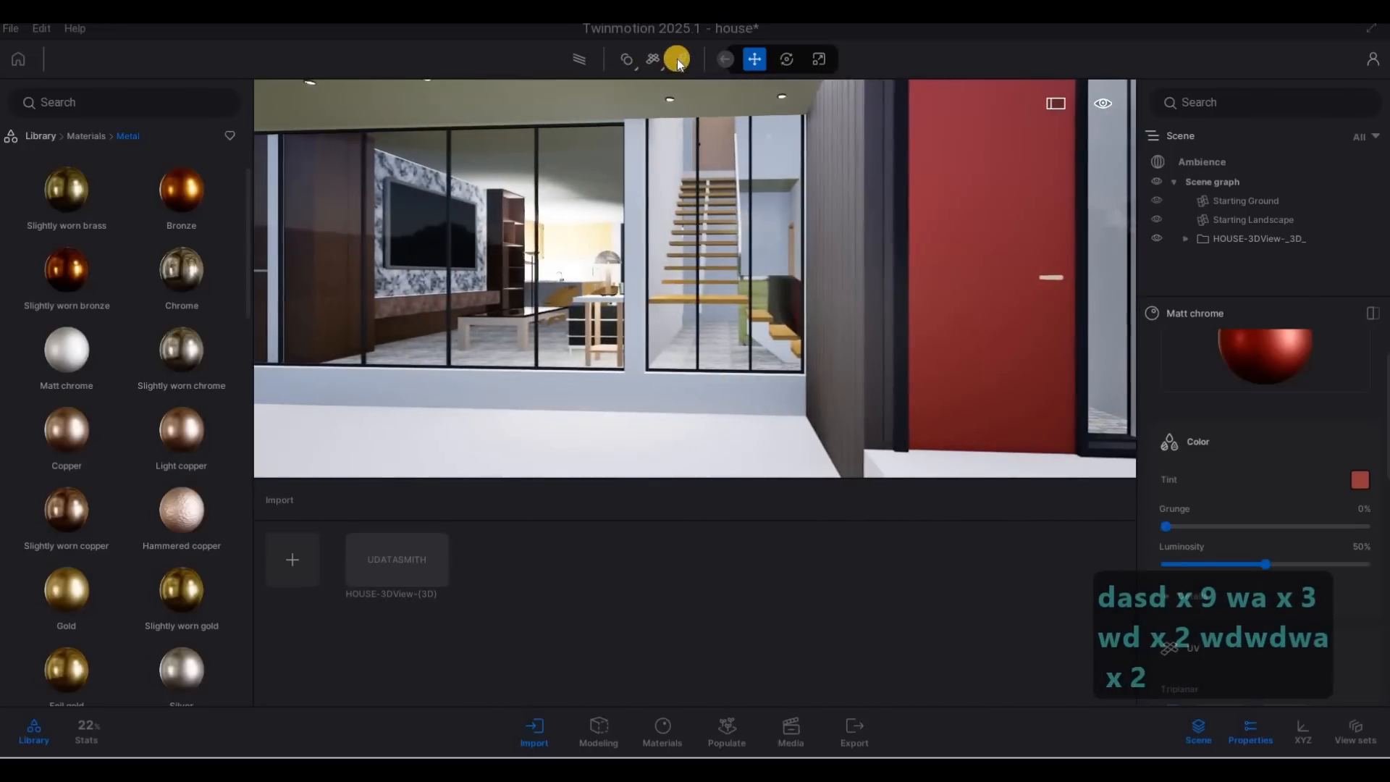
click(907, 231)
key(d)
right_drag(916, 247, 1254, 367)
key(w)
click(608, 310)
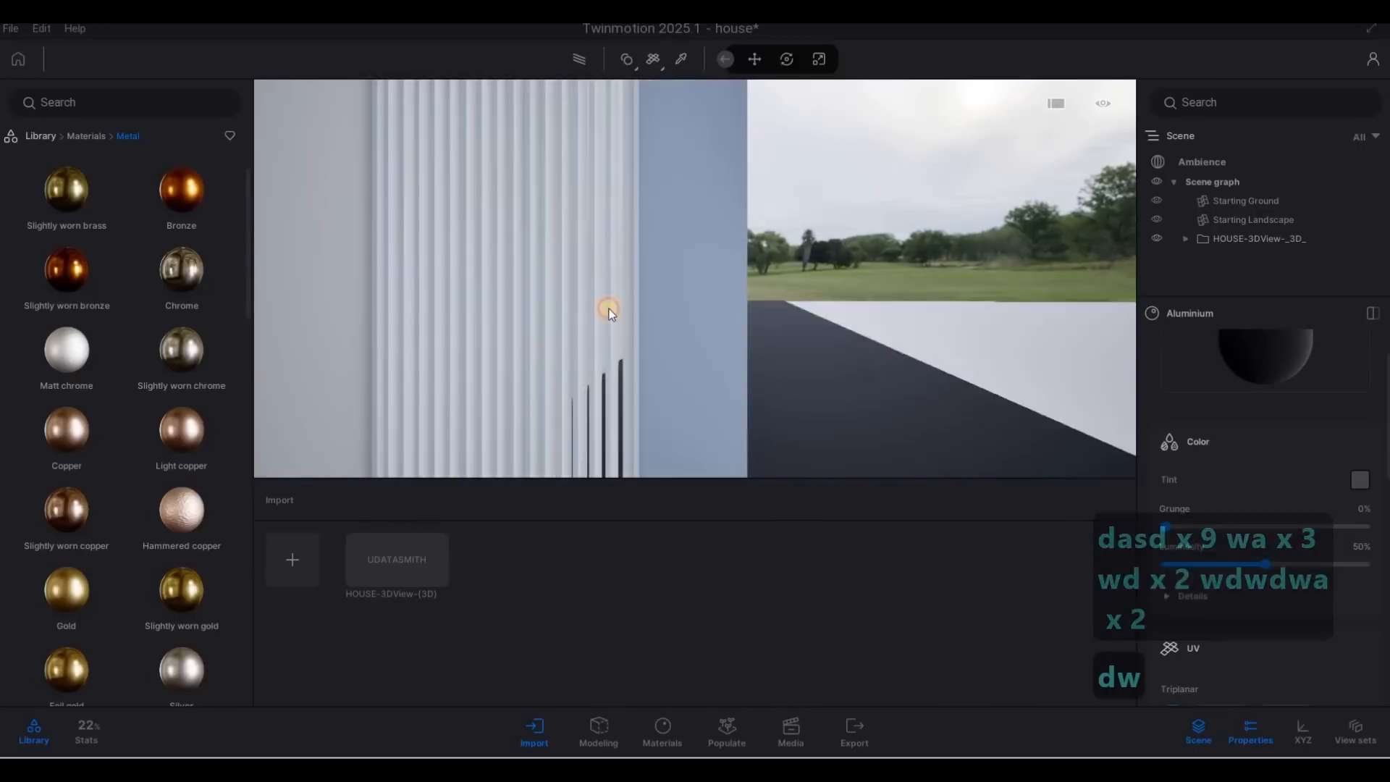
click(608, 306)
Open the Vegetation library and choose Scatter as the populate placement mode for the front lawn.
key(s)
right_drag(568, 191, 665, 355)
key(a)
key(s)
key(s)
key(a)
key(s)
key(a)
key(s)
key(a)
key(s)
key(a)
key(d)
key(w)
key(d)
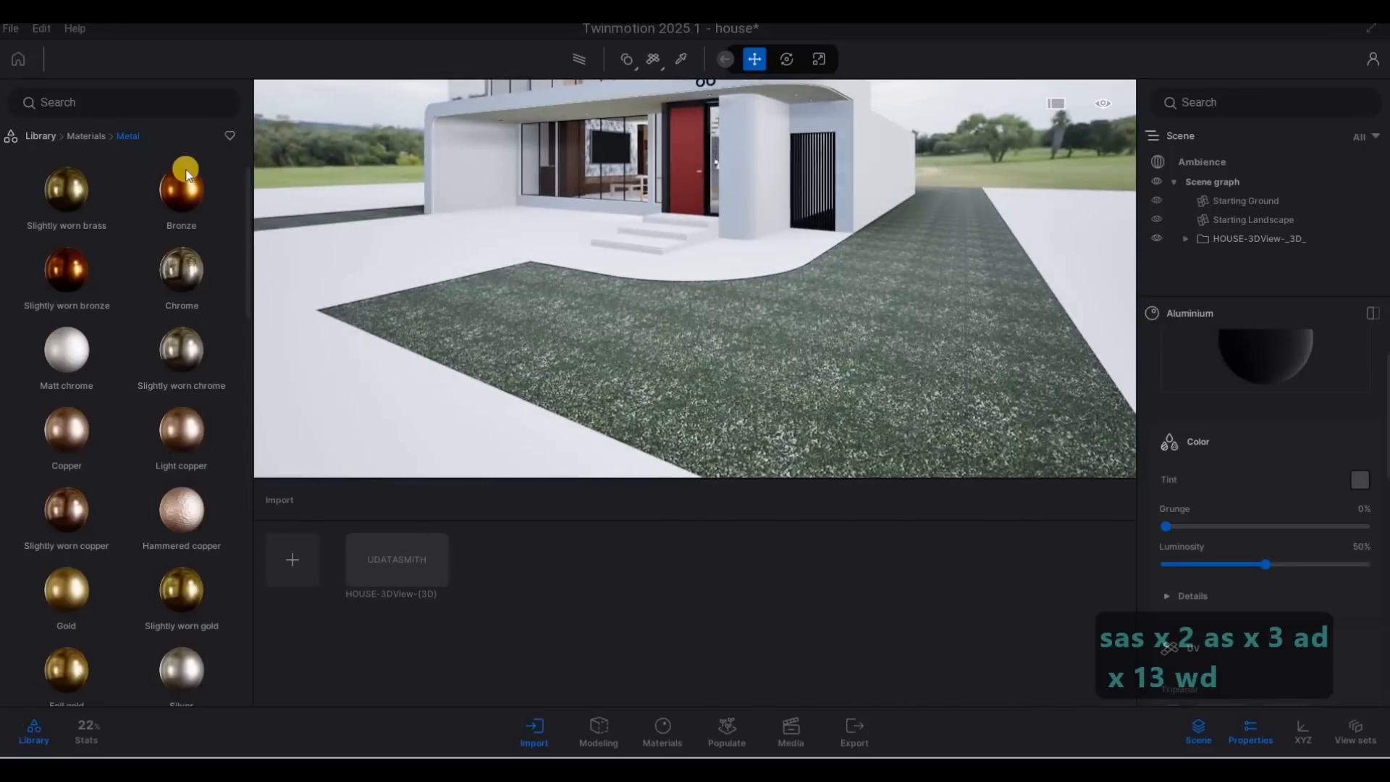
click(42, 136)
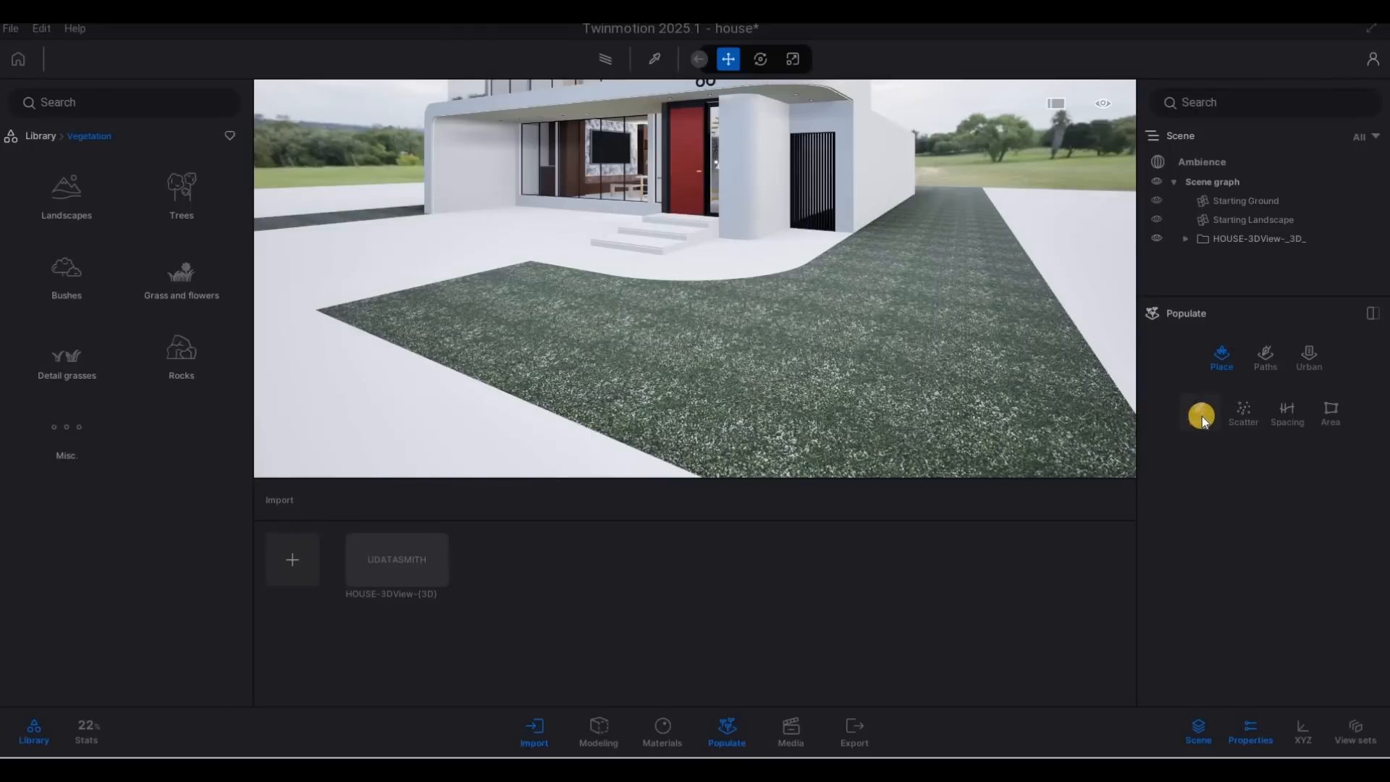
click(558, 357)
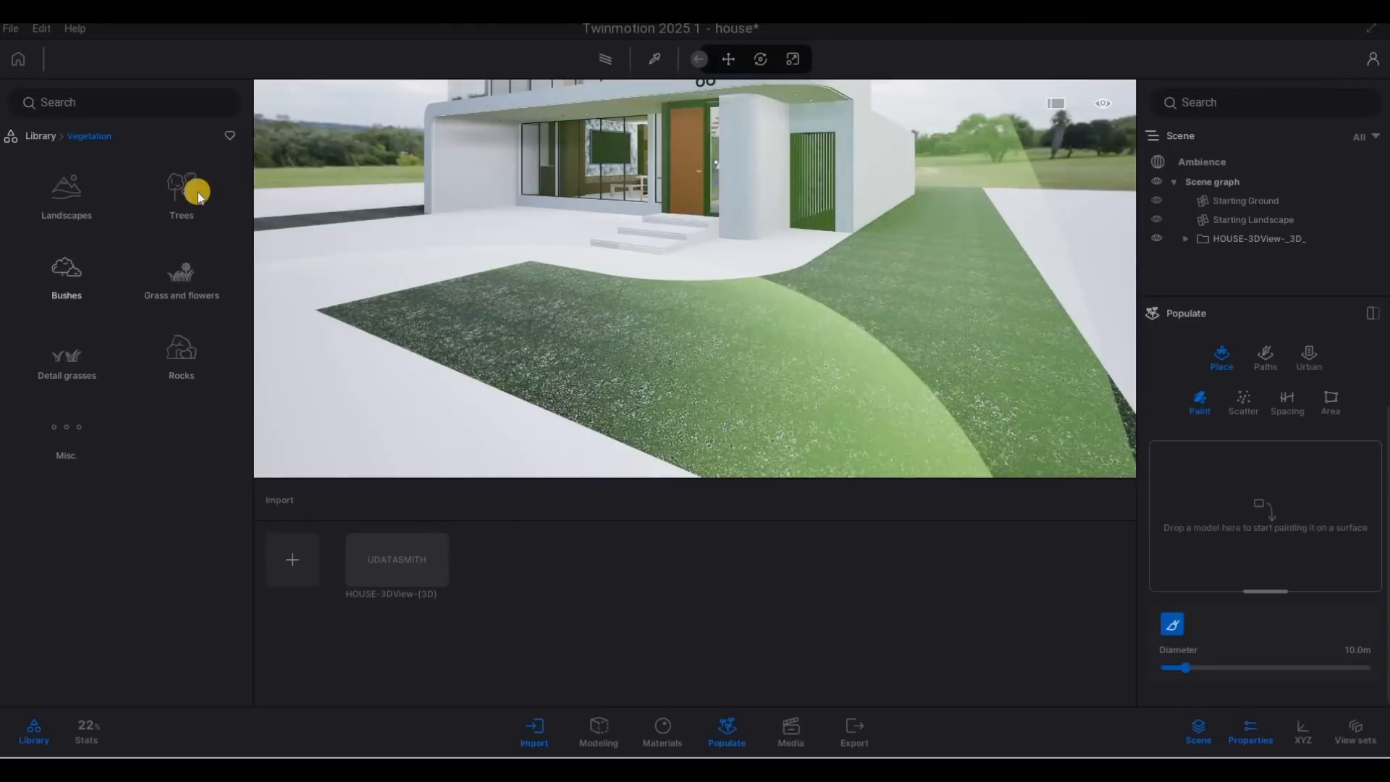
click(1236, 411)
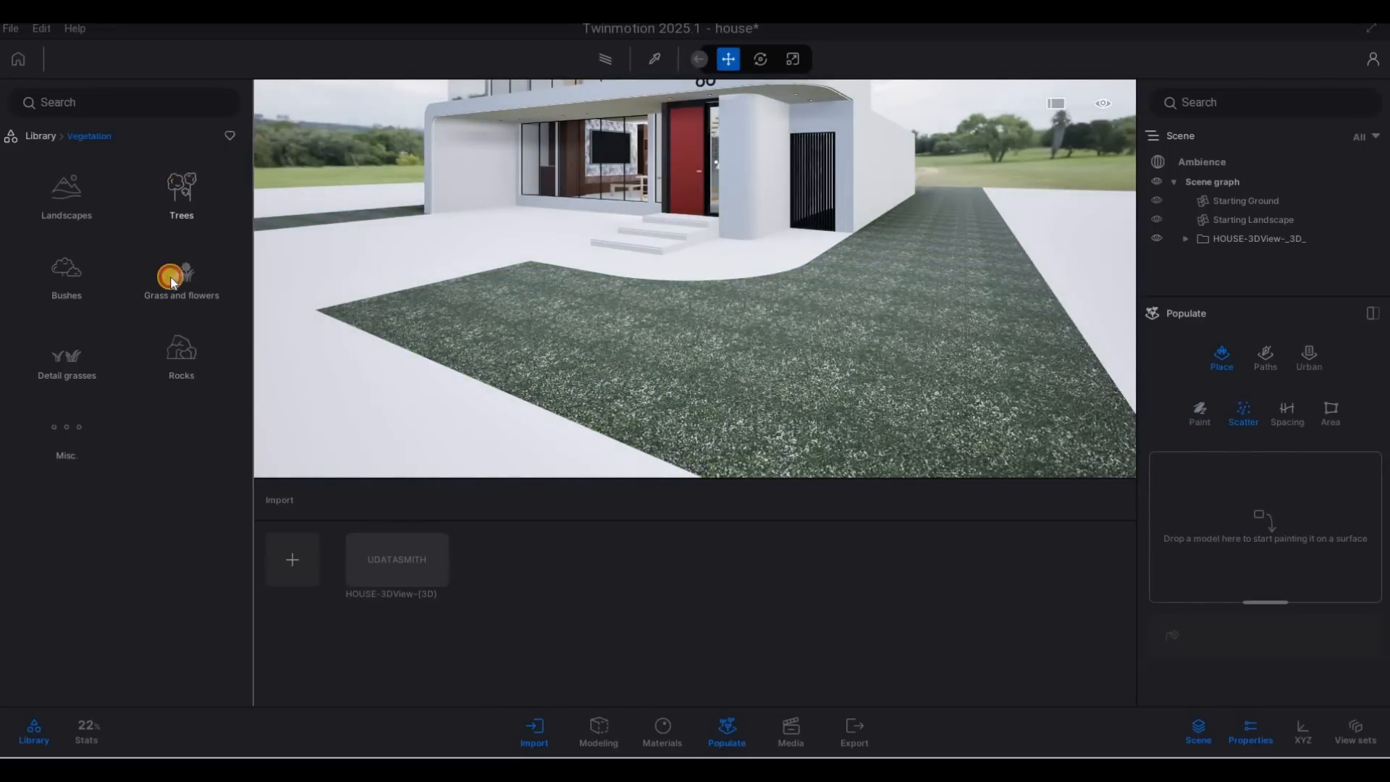
Add Lawn 01 from the Grass and flowers library nine times to the scatter set.
click(88, 214)
drag(62, 186, 1224, 550)
drag(1074, 539, 1180, 548)
drag(109, 177, 1231, 507)
drag(69, 189, 1273, 527)
drag(42, 181, 1191, 540)
drag(88, 172, 1180, 537)
drag(37, 167, 1259, 556)
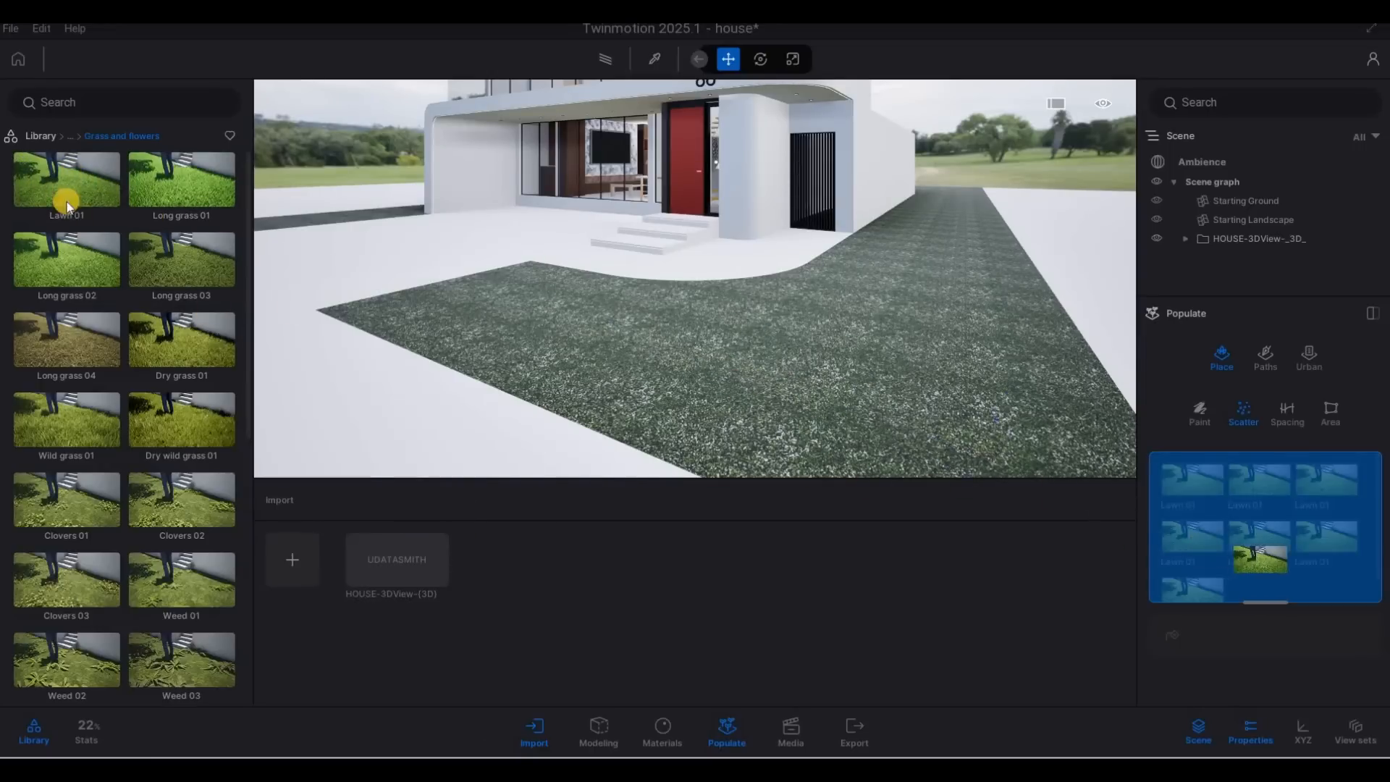
drag(67, 181, 1255, 547)
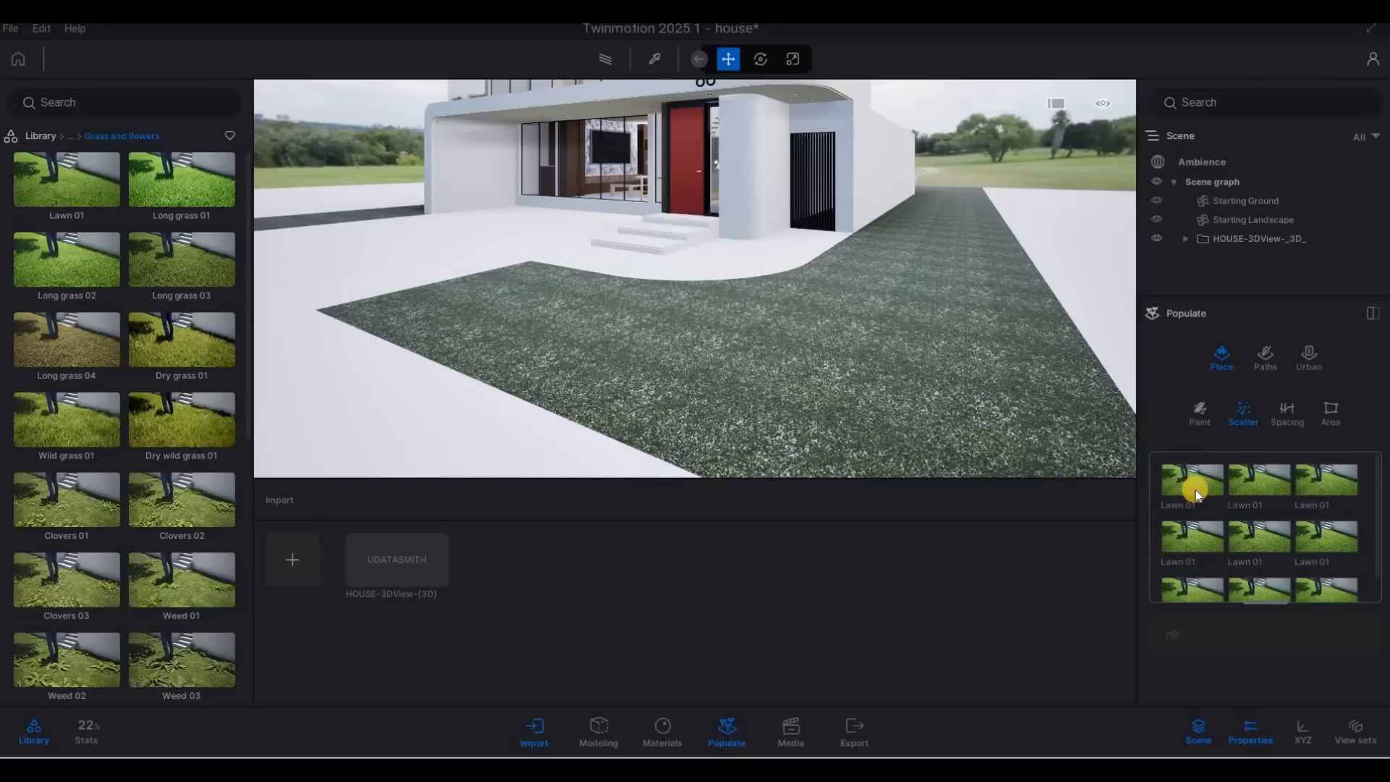
Select all the Lawn 01 entries in the scatter set and scatter them over the front lawn surface.
click(1246, 532)
scroll(1333, 463, down, 2)
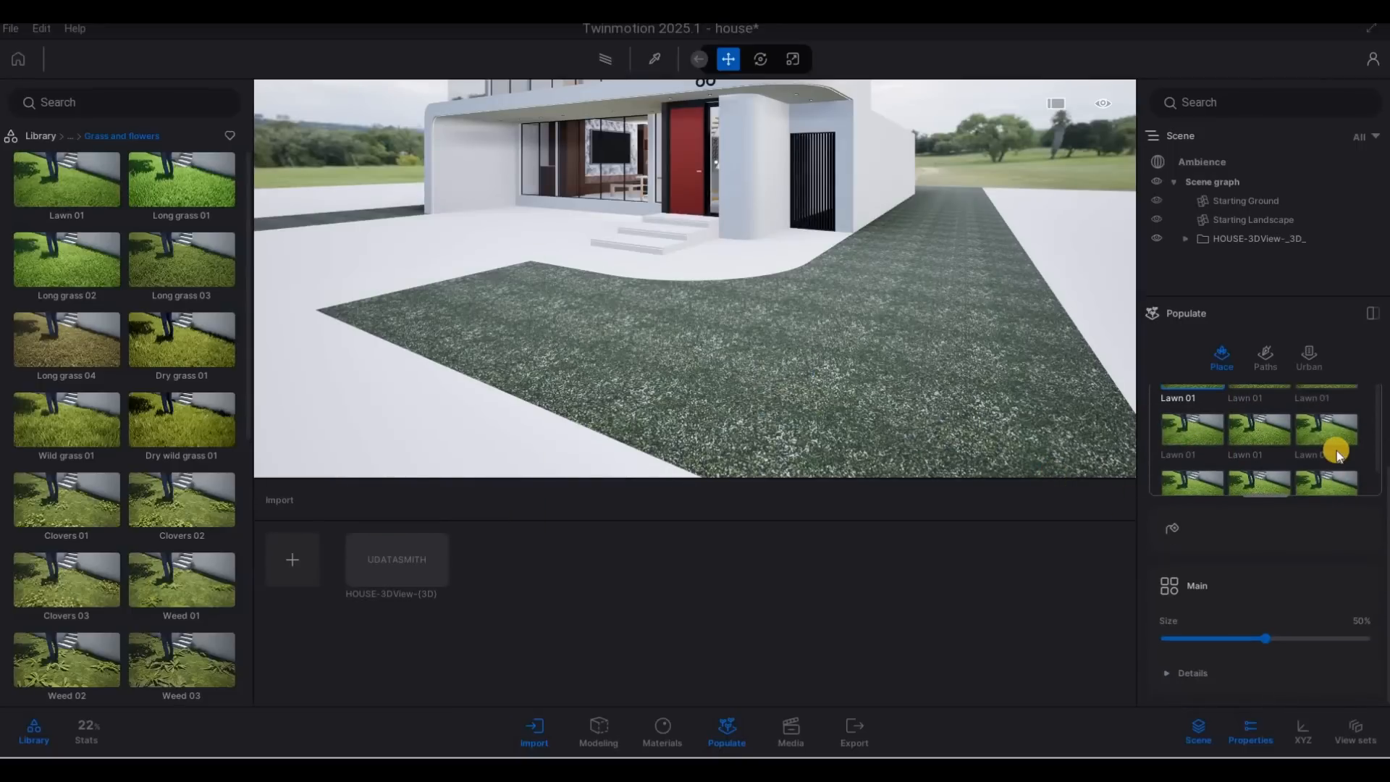
shift+click(1336, 450)
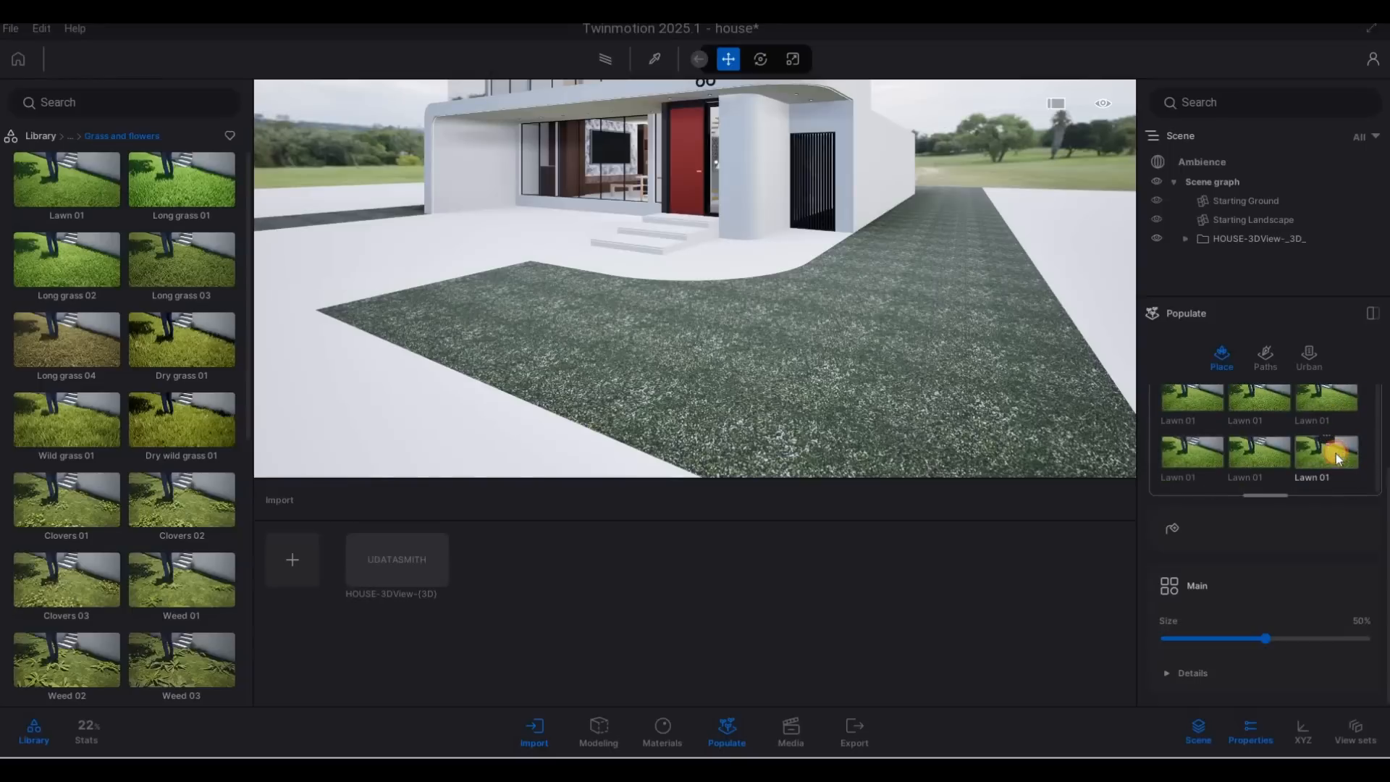
click(1172, 529)
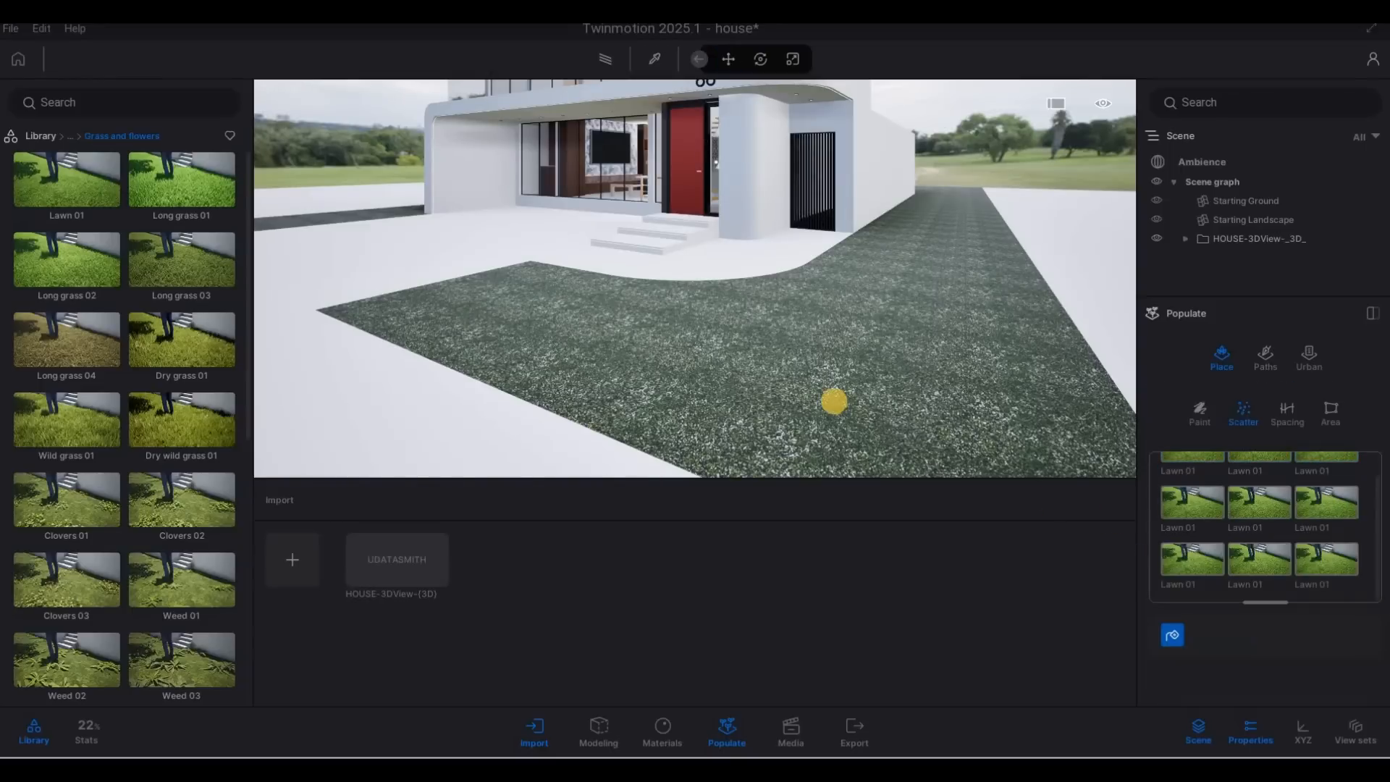
click(845, 390)
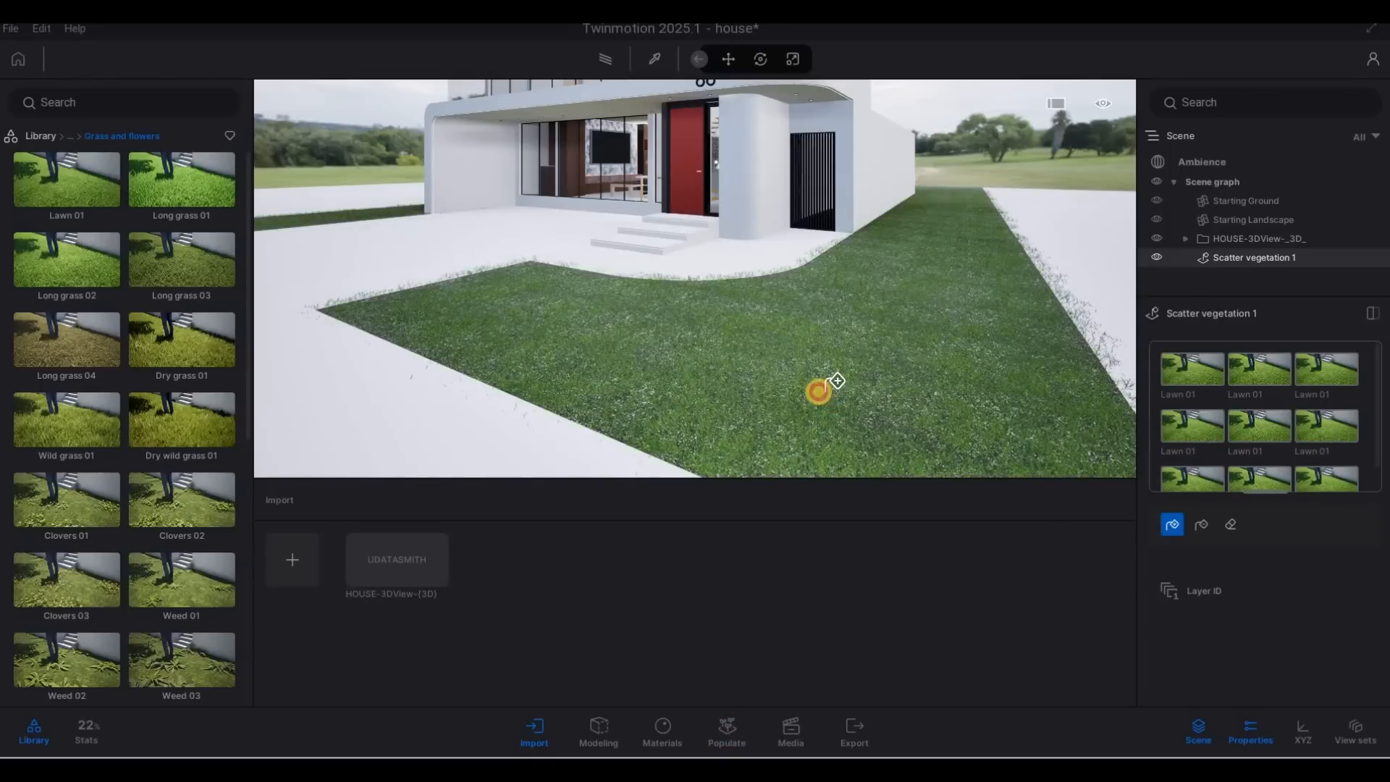
Examine the scattered grass coverage on the front lawn and the lawn strips on the far side of the driveway.
key(w)
key(e)
key(w)
key(q)
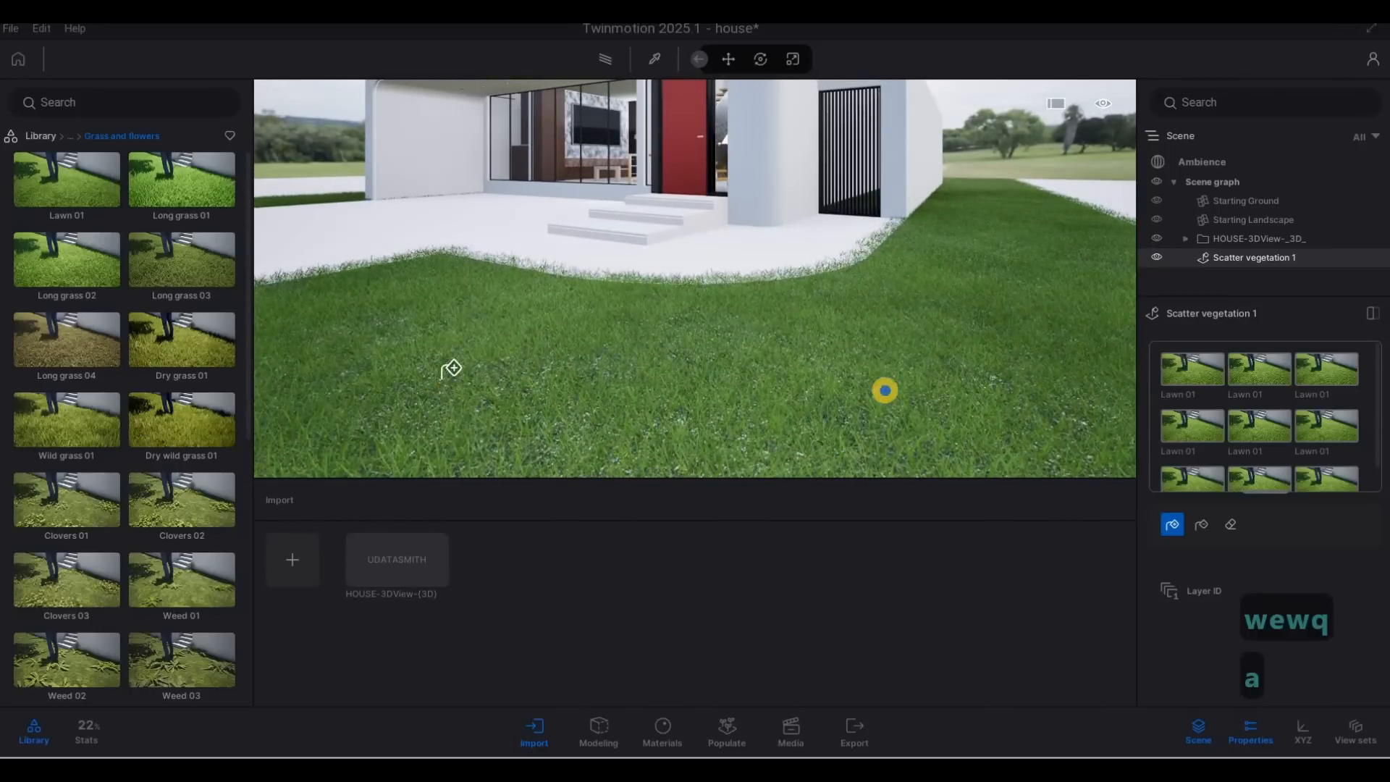
key(q)
key(s)
key(a)
key(a)
key(a)
key(a)
key(a)
key(a)
key(a)
key(a)
key(a)
key(a)
key(a)
key(a)
key(a)
key(a)
key(a)
key(w)
key(w)
key(w)
key(w)
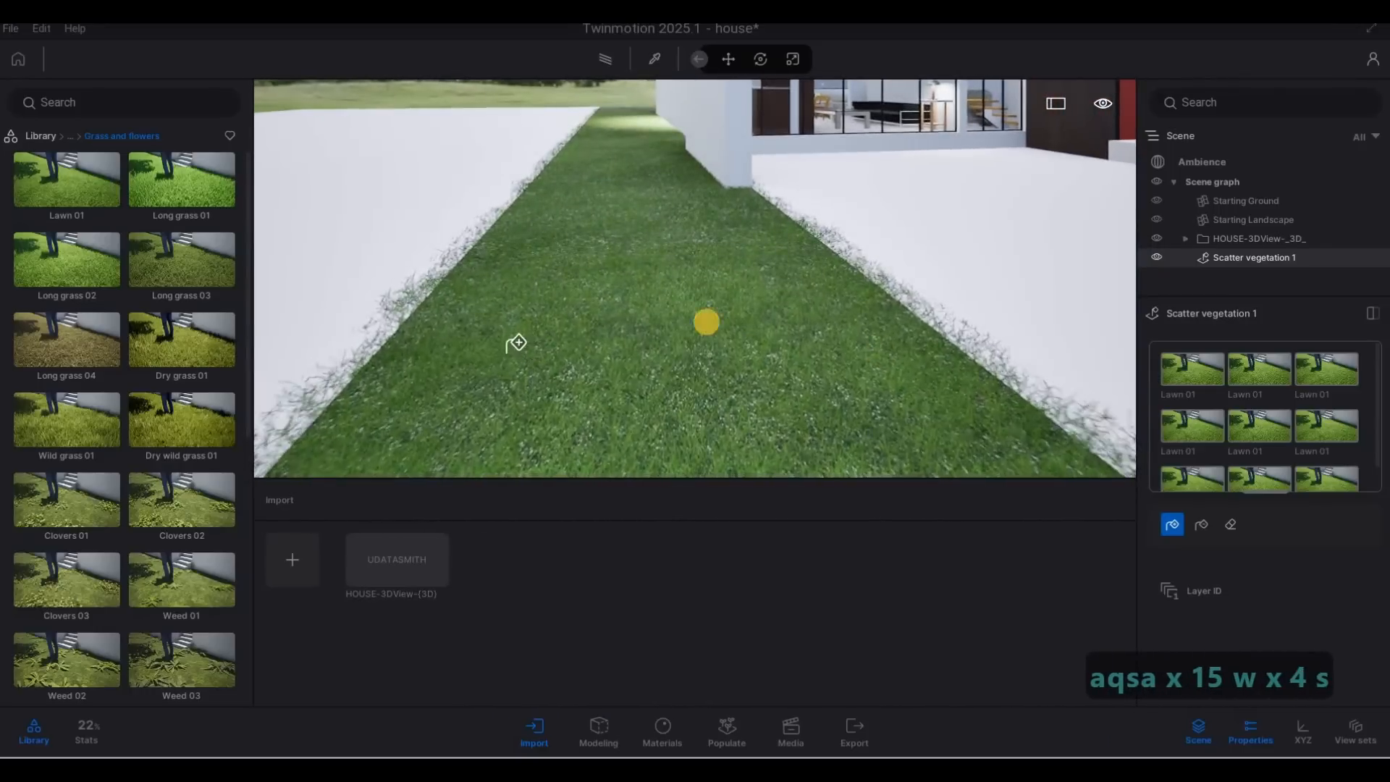
key(s)
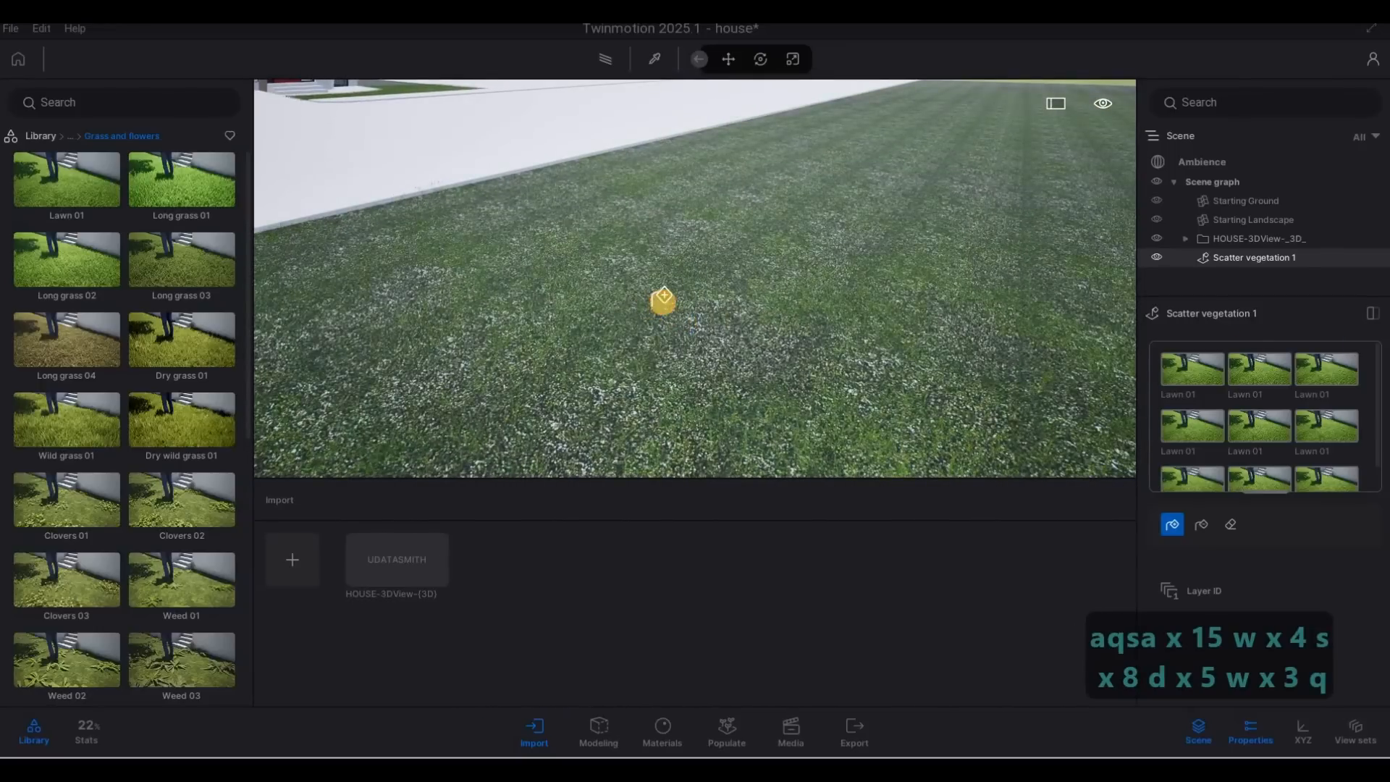
key(a)
key(w)
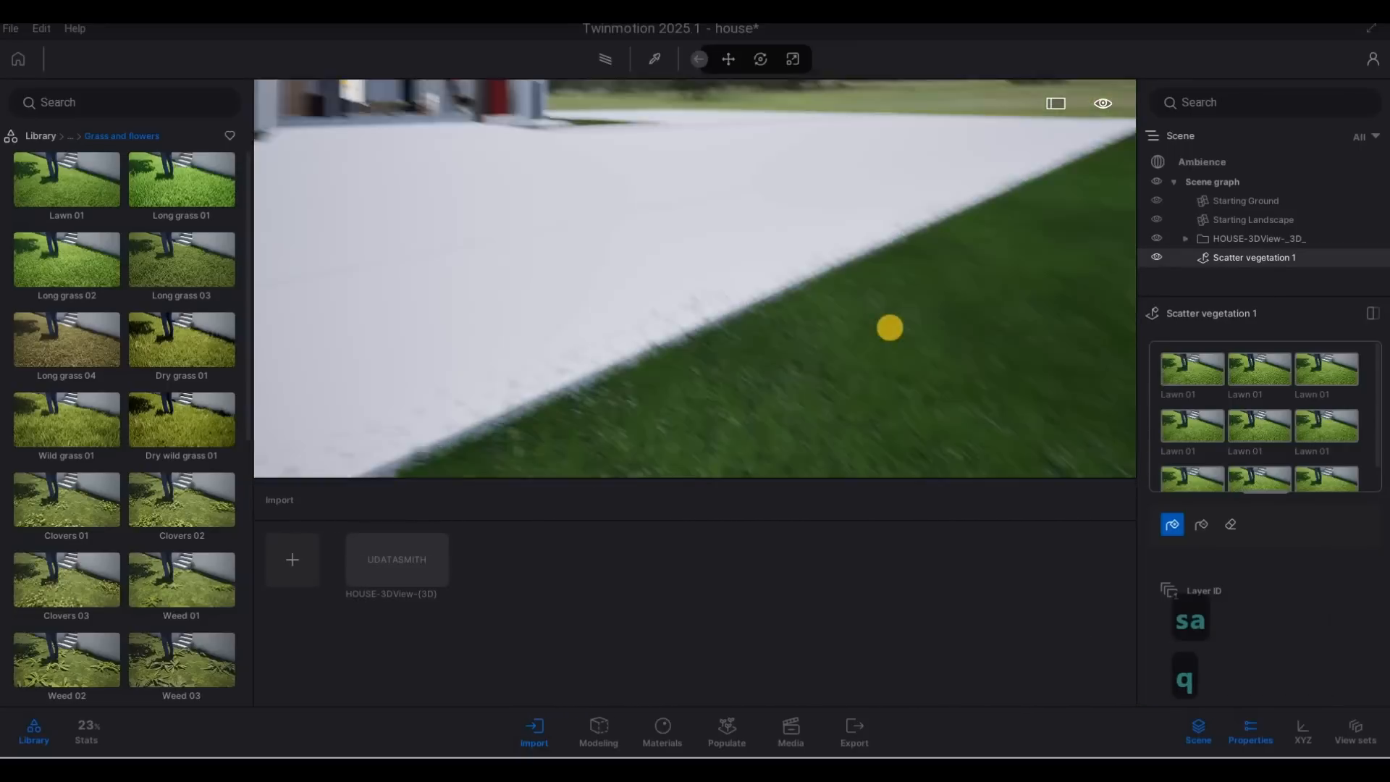
Inspect the grass density and edges near the entrance steps up close, and exit the scatter tool.
key(w)
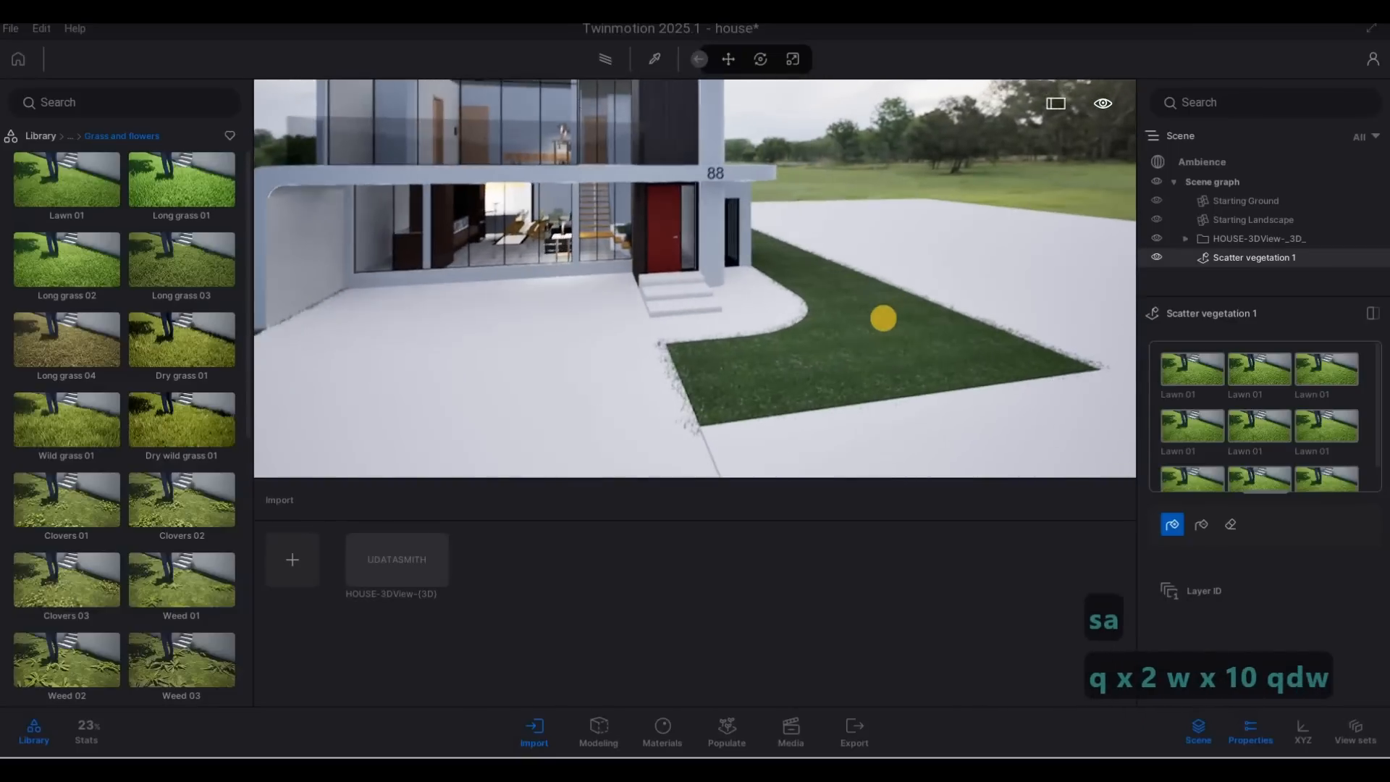
key(e)
key(w)
key(q)
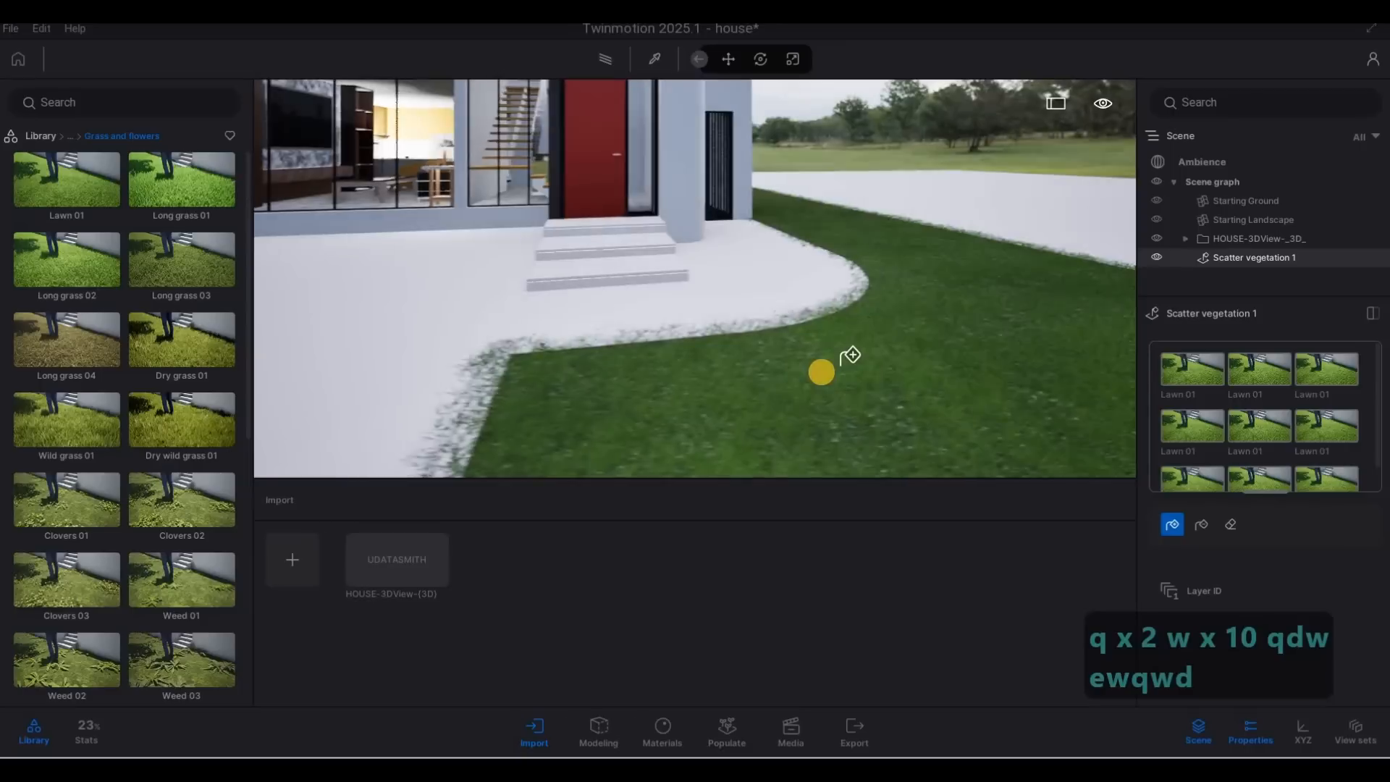
key(e)
key(w)
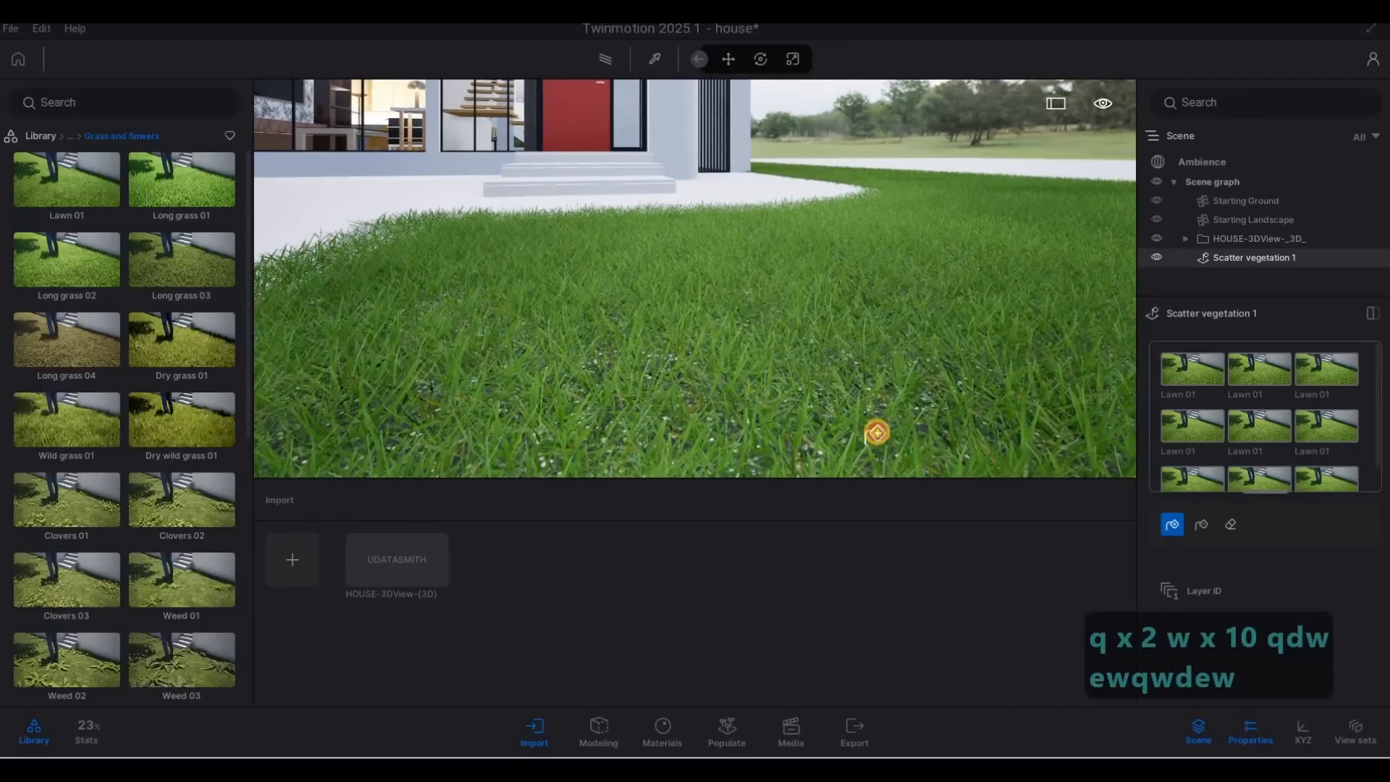
key(w)
key(d)
key(q)
key(d)
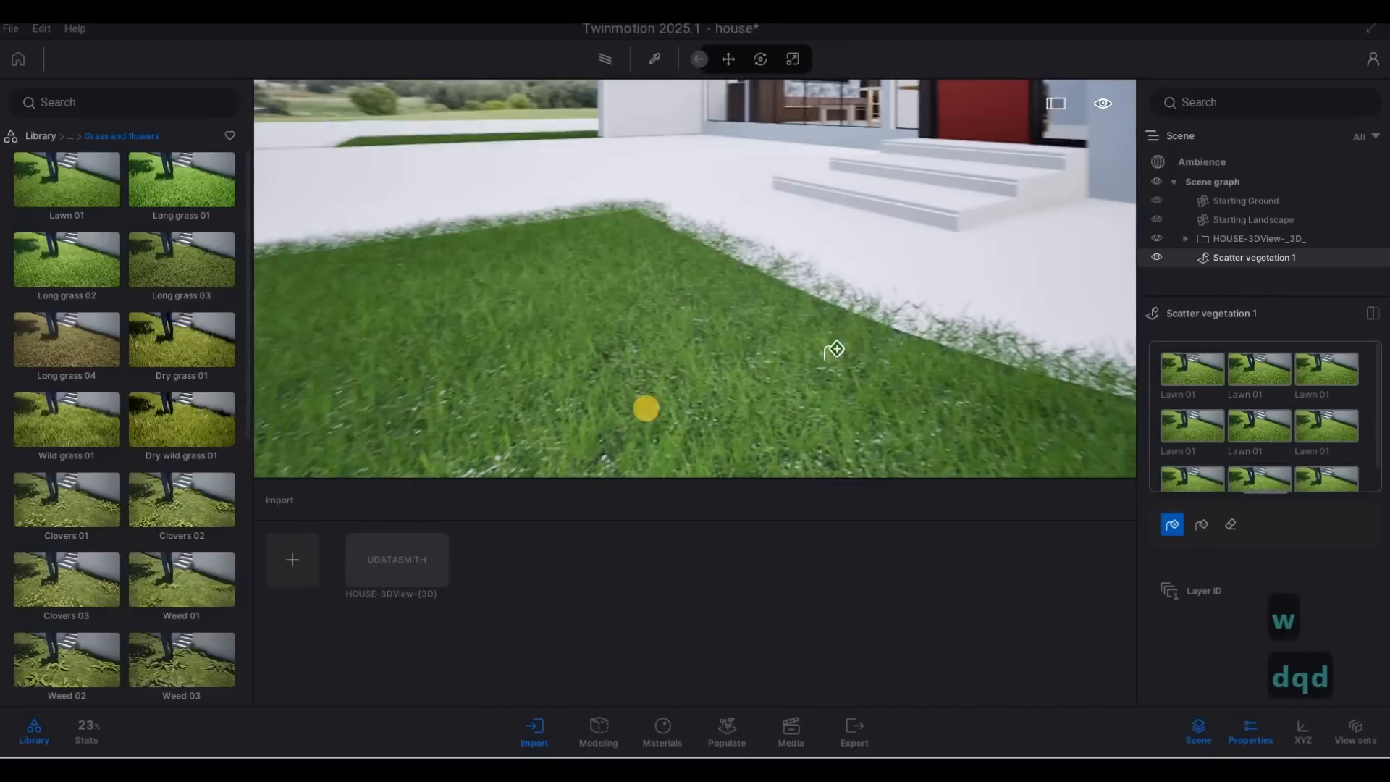
key(w)
key(a)
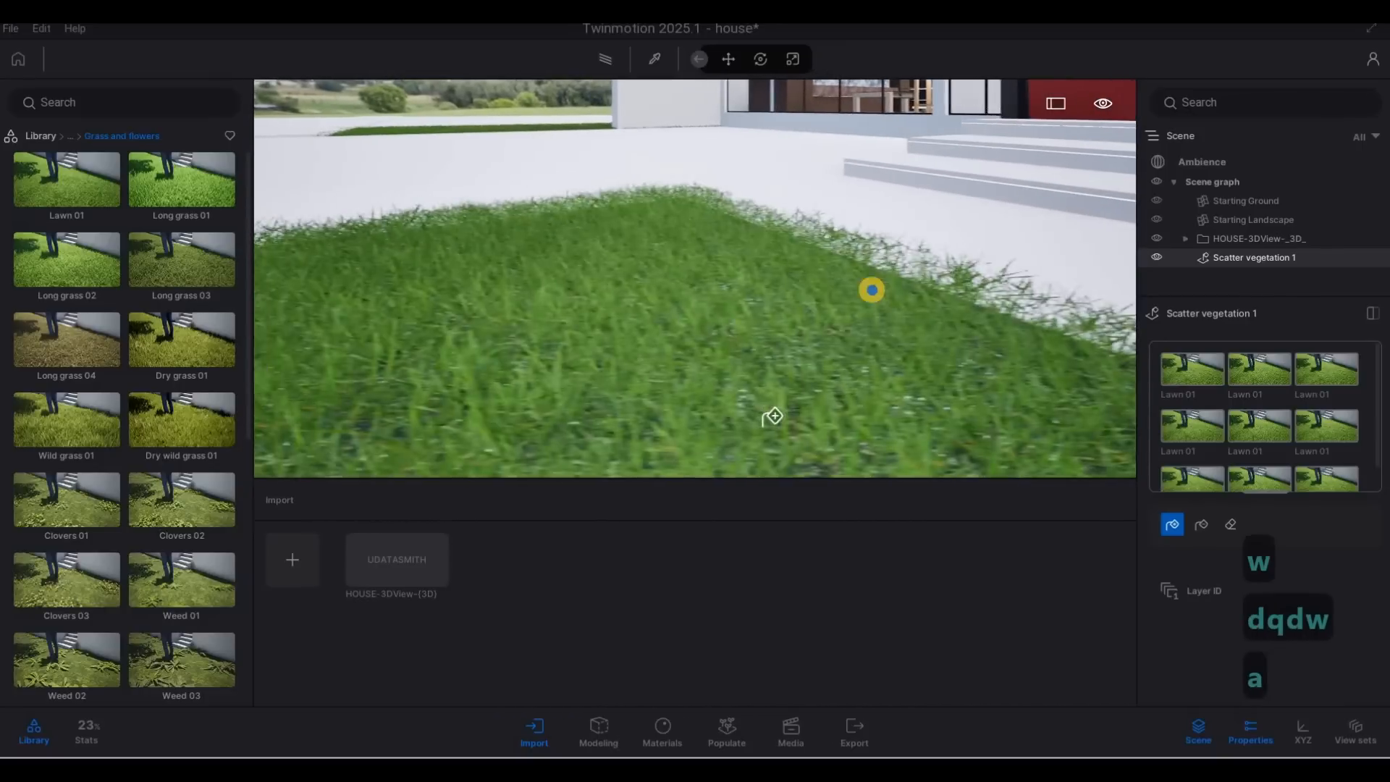
key(a)
key(q)
key(a)
key(s)
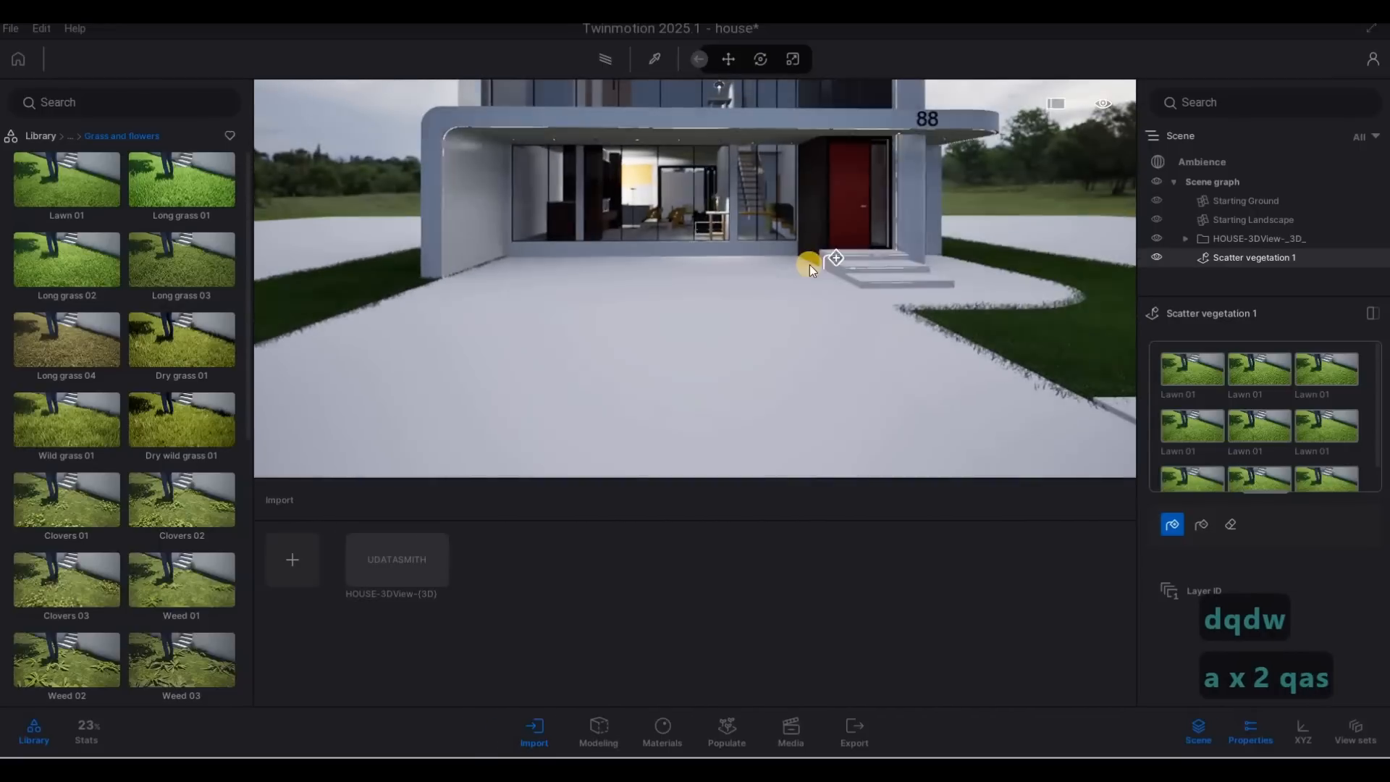
key(Escape)
key(Escape)
Sample the Mahogany 04 G material from the living room wall panel and apply it to the yellow wooden stair treads.
key(w)
key(q)
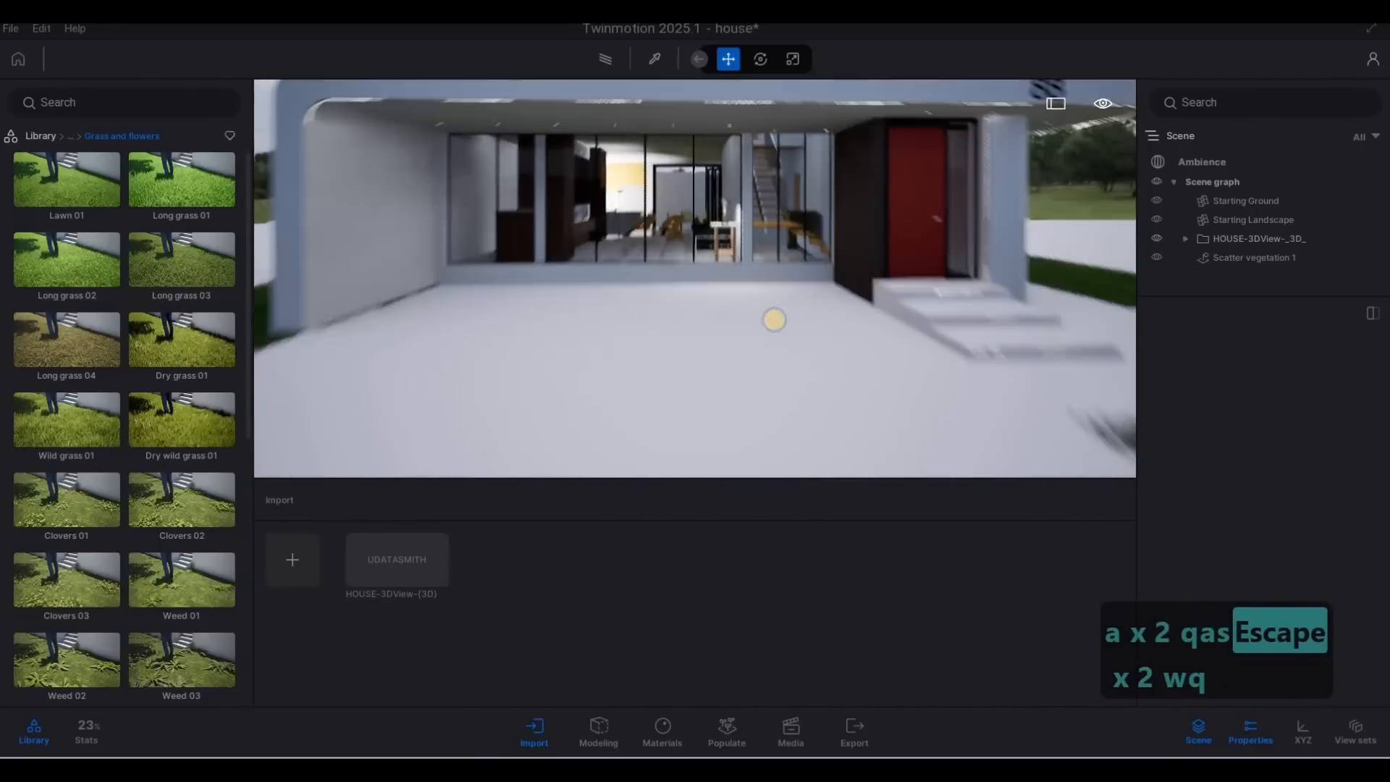
key(d)
key(w)
key(a)
key(q)
key(d)
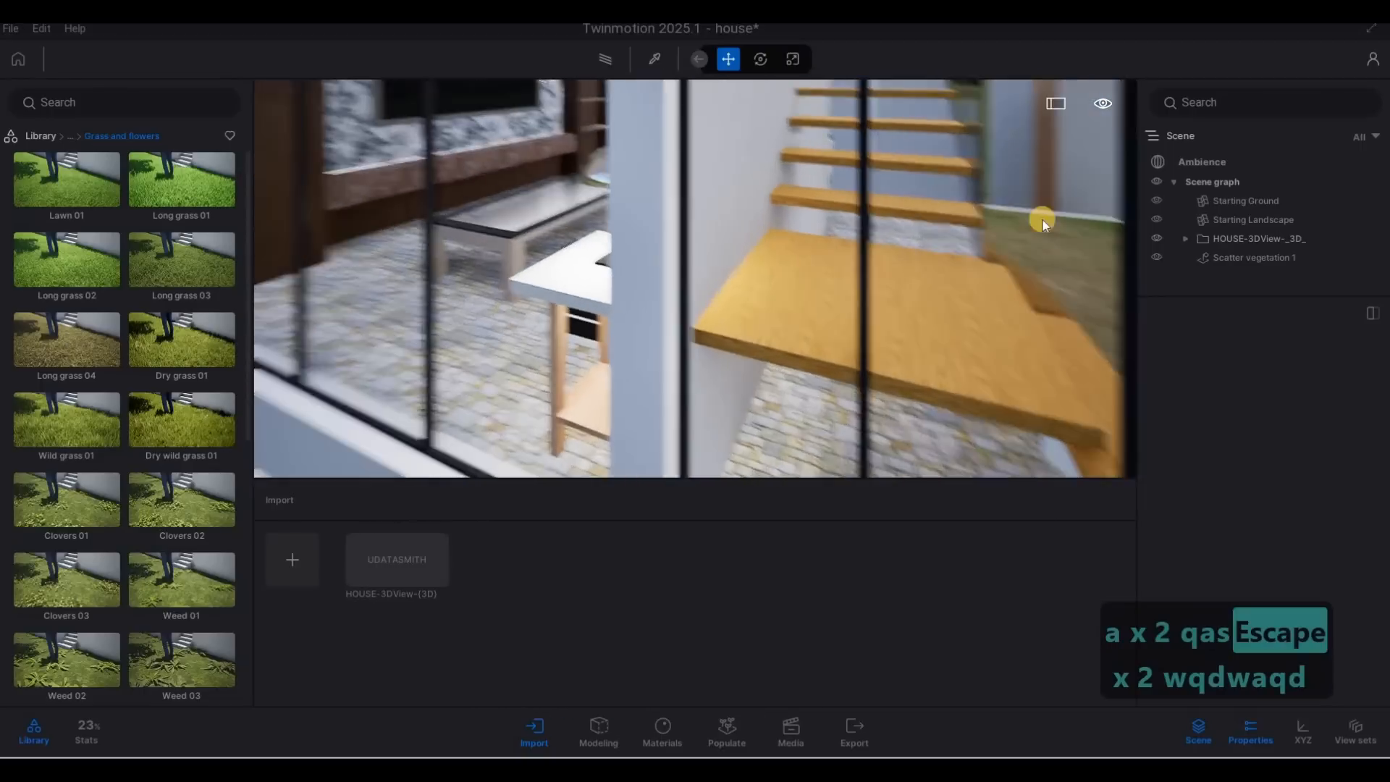
key(a)
key(w)
key(w)
key(d)
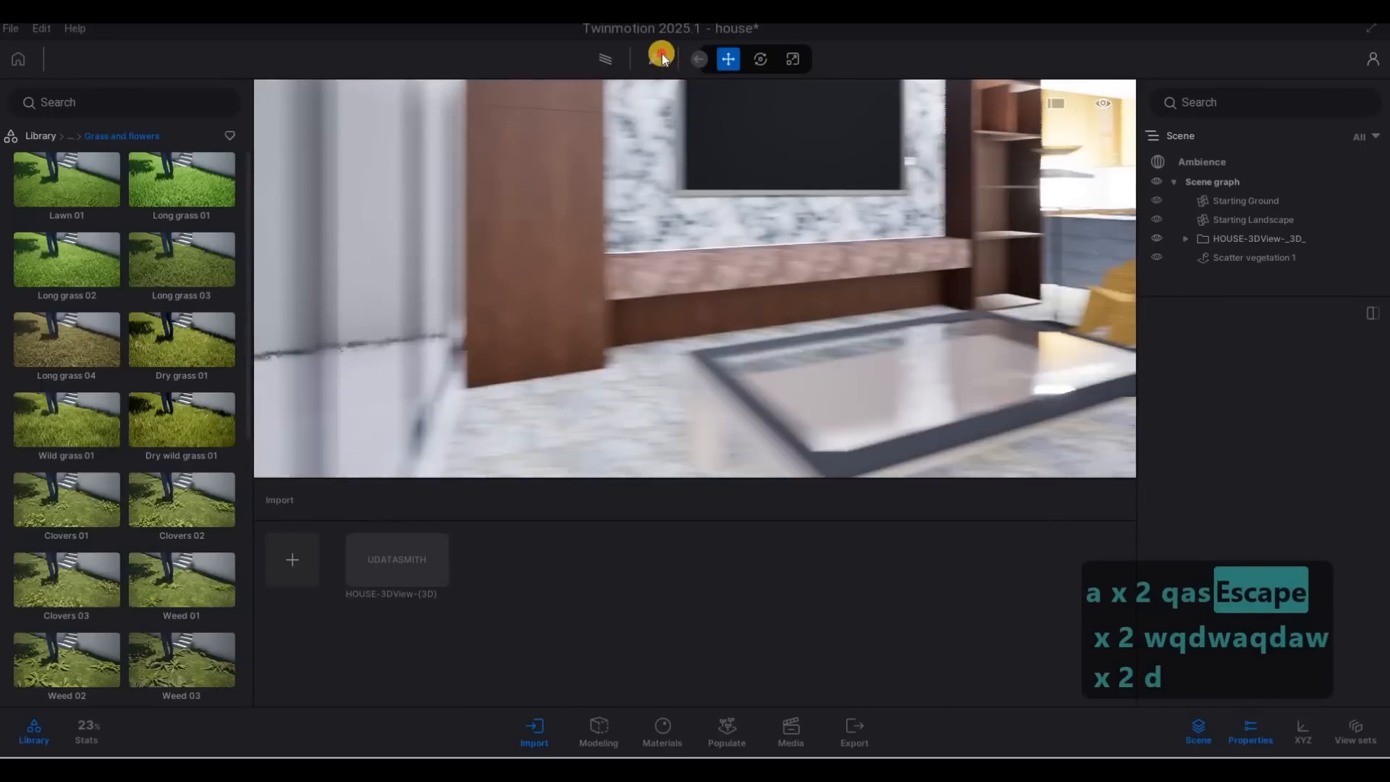
key(s)
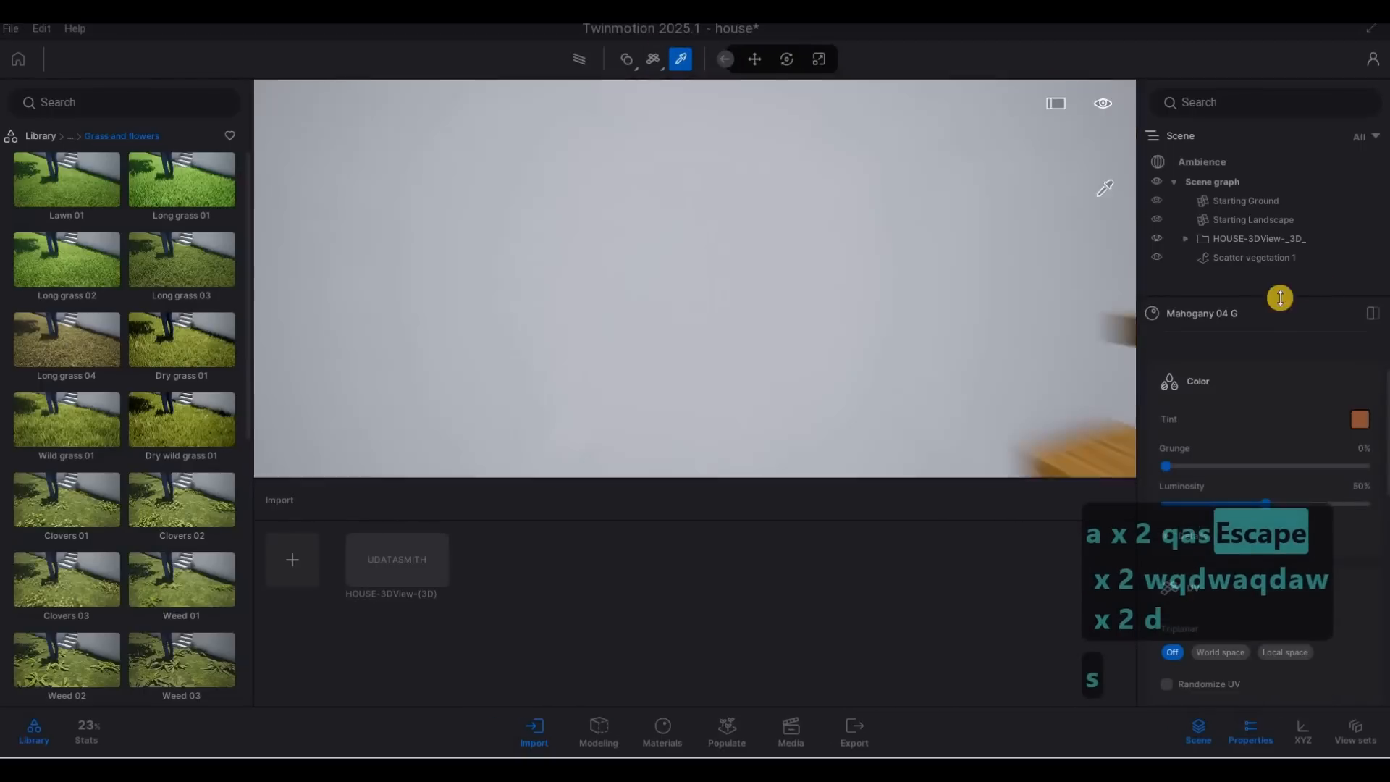
key(s)
key(s)
key(s)
key(s)
key(w)
key(a)
key(d)
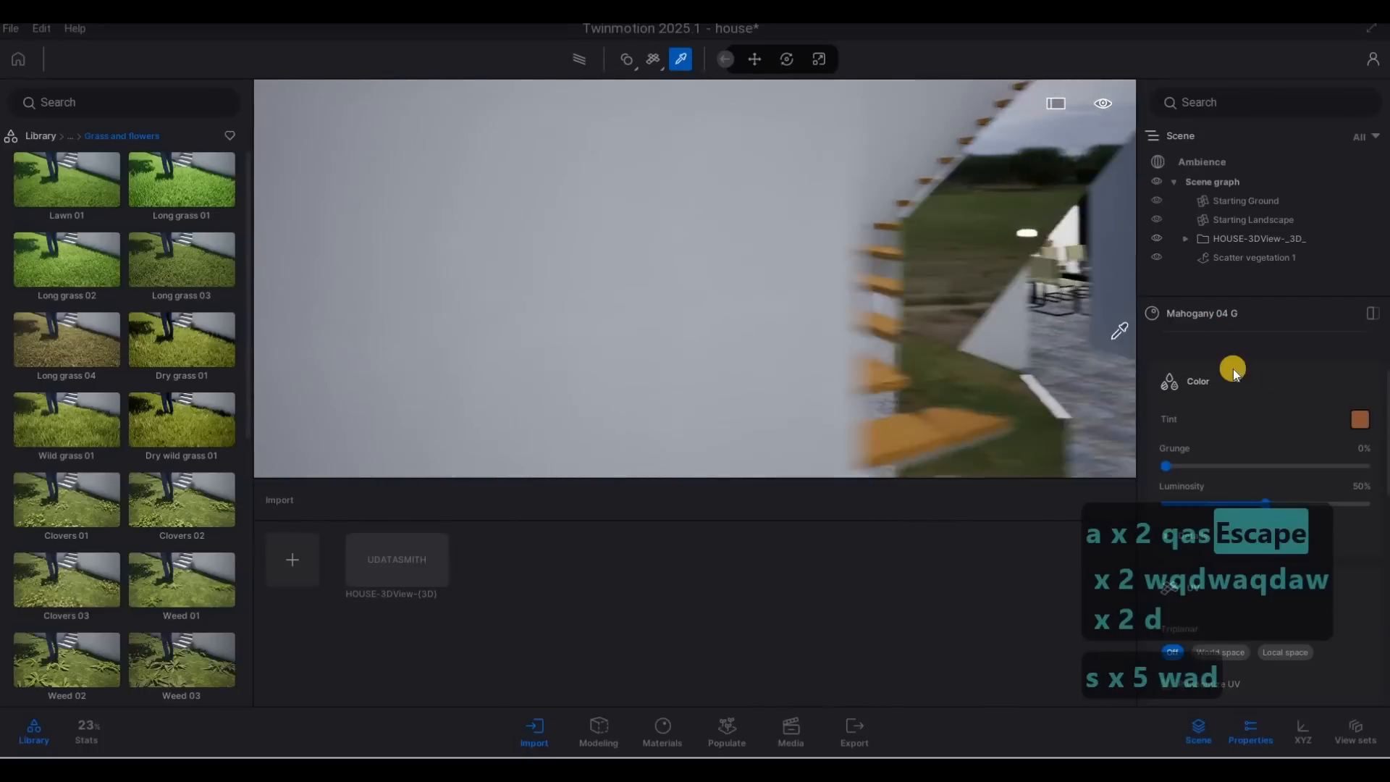
click(693, 391)
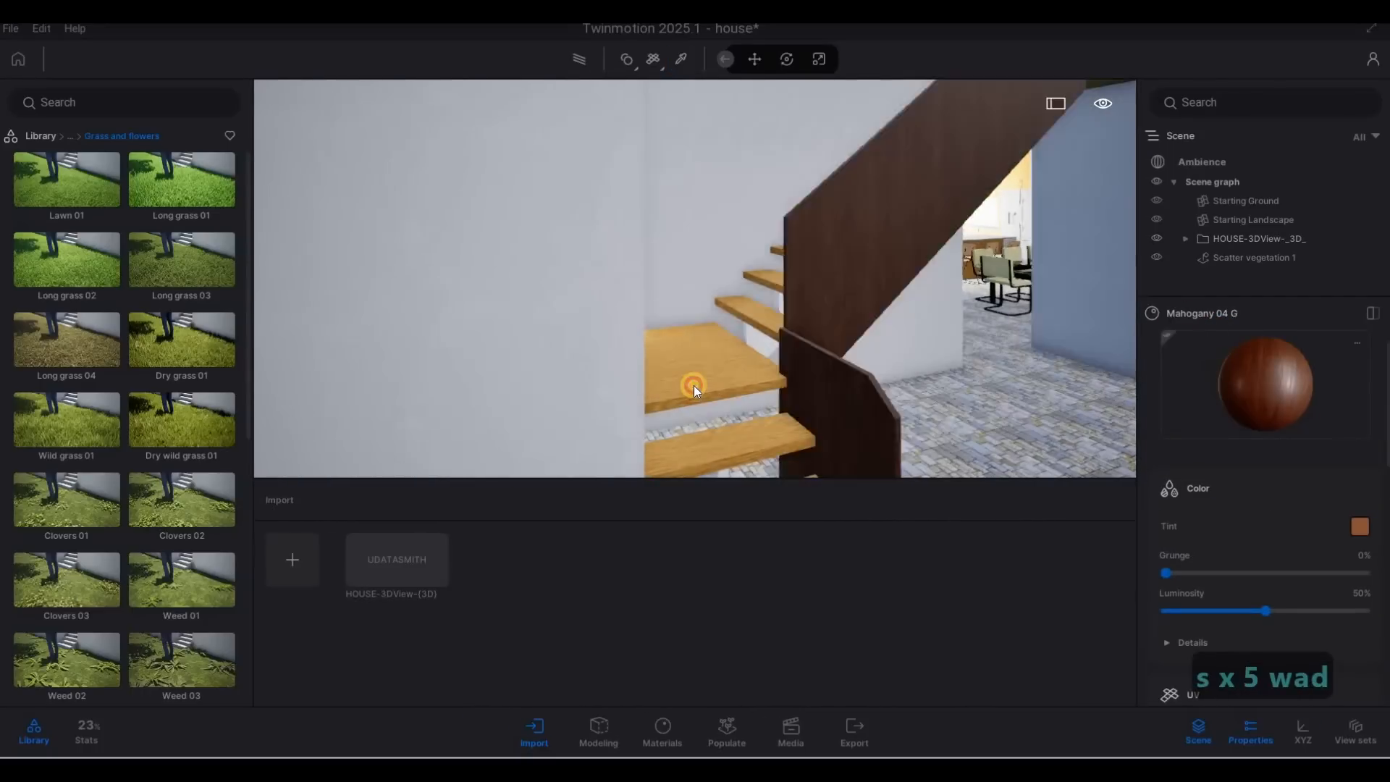
Apply the Two sided glass material from the Glass library to the sloping railing panel of the staircase.
key(a)
key(s)
right_drag(684, 197, 204, 181)
key(s)
key(s)
key(s)
key(w)
key(a)
key(d)
key(a)
key(w)
key(a)
key(d)
key(d)
key(w)
key(d)
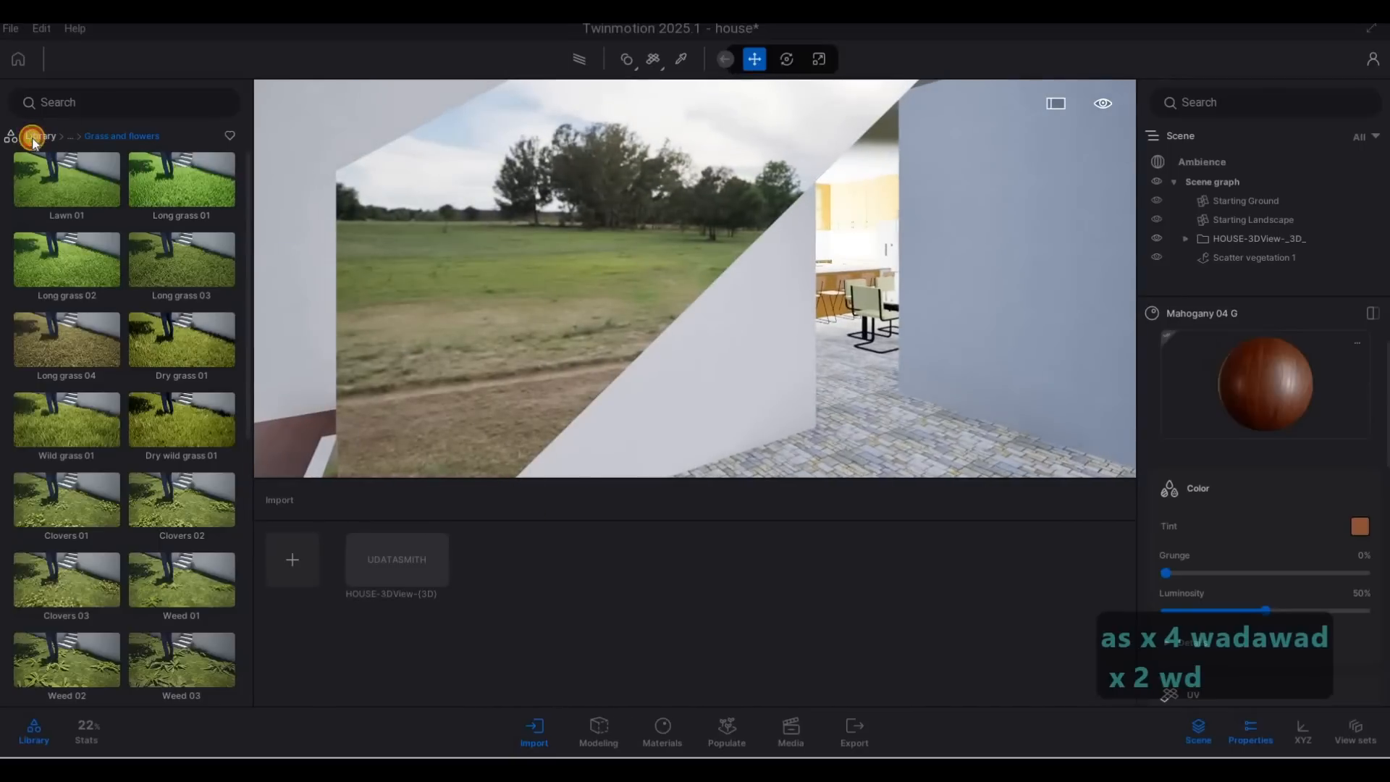
click(41, 136)
click(73, 206)
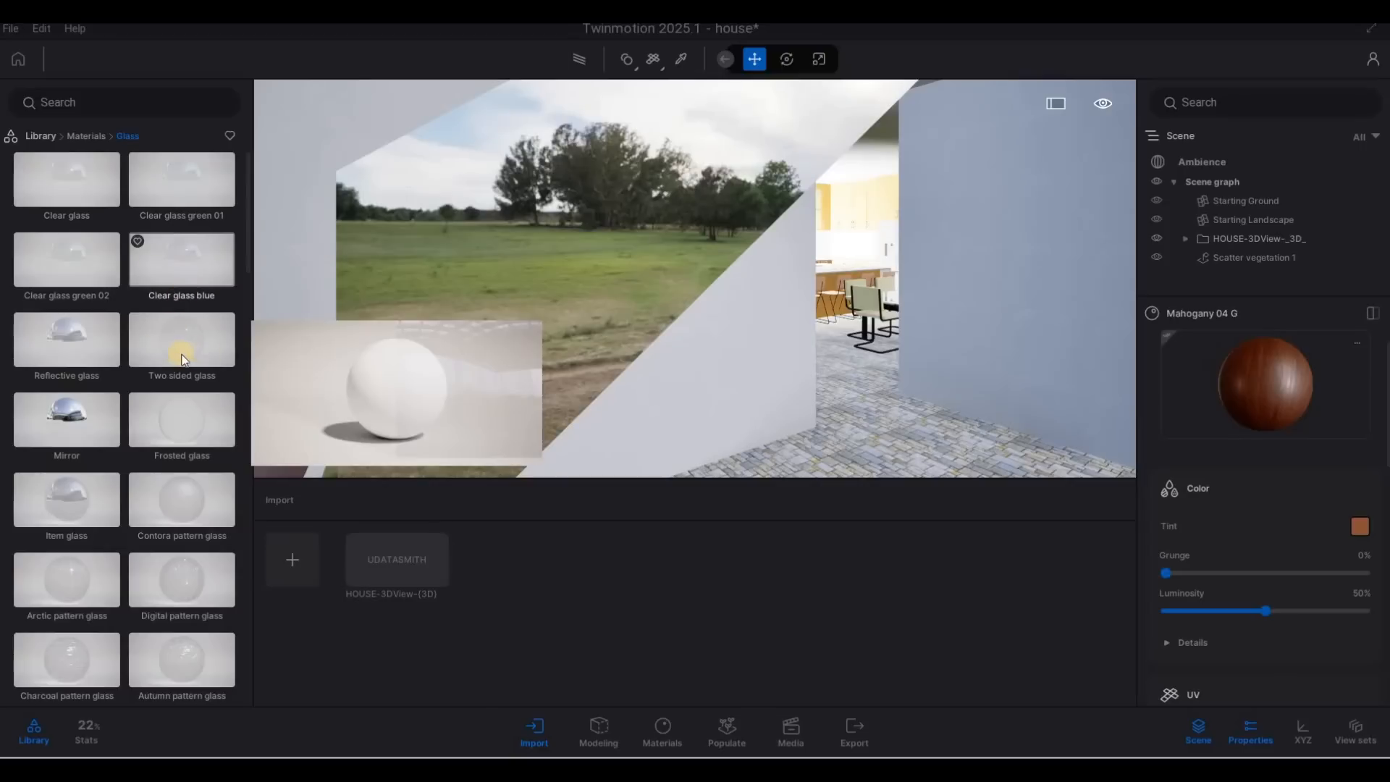
drag(608, 354, 587, 332)
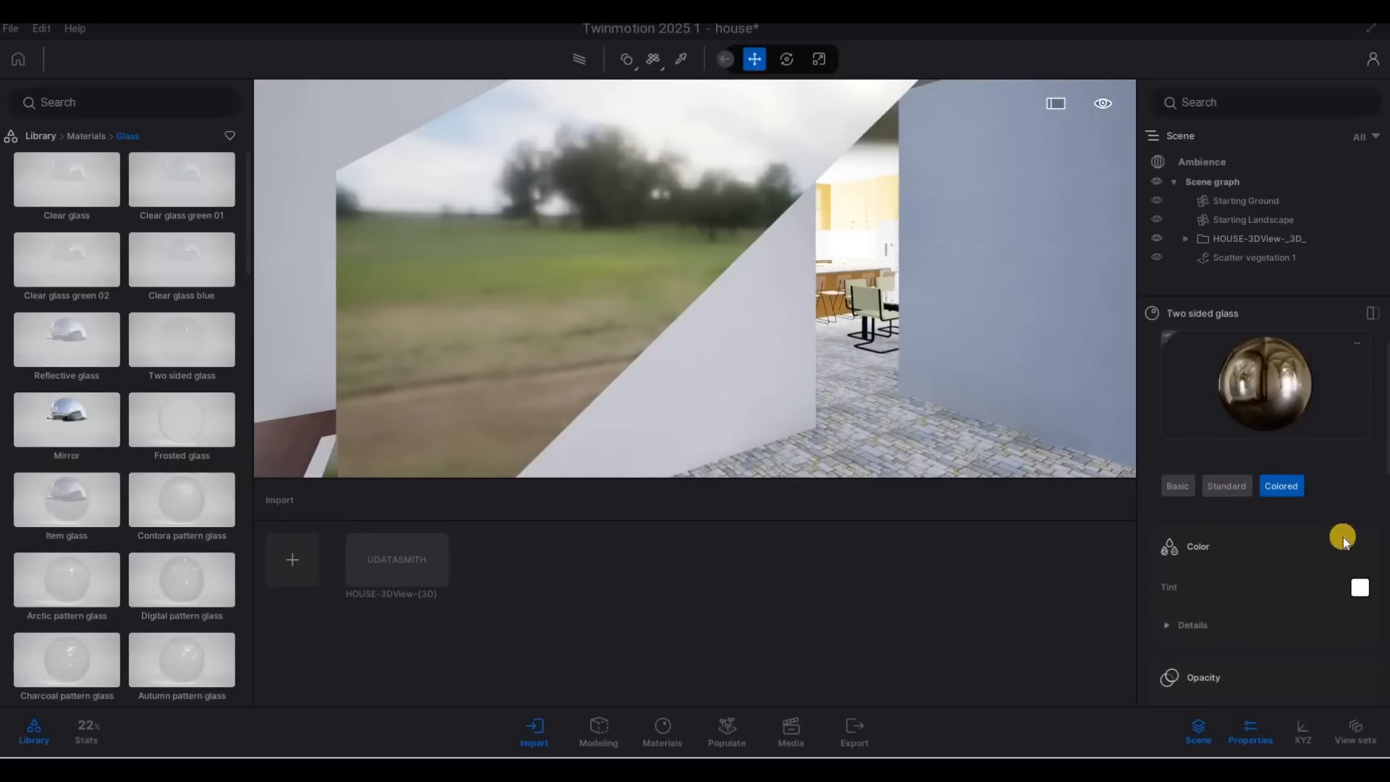
Darken the Two sided glass tint to grey and set its opacity intensity to 0% and Fresnel opacity to 0.00.
scroll(1344, 537, down, 1)
drag(676, 285, 676, 395)
click(780, 523)
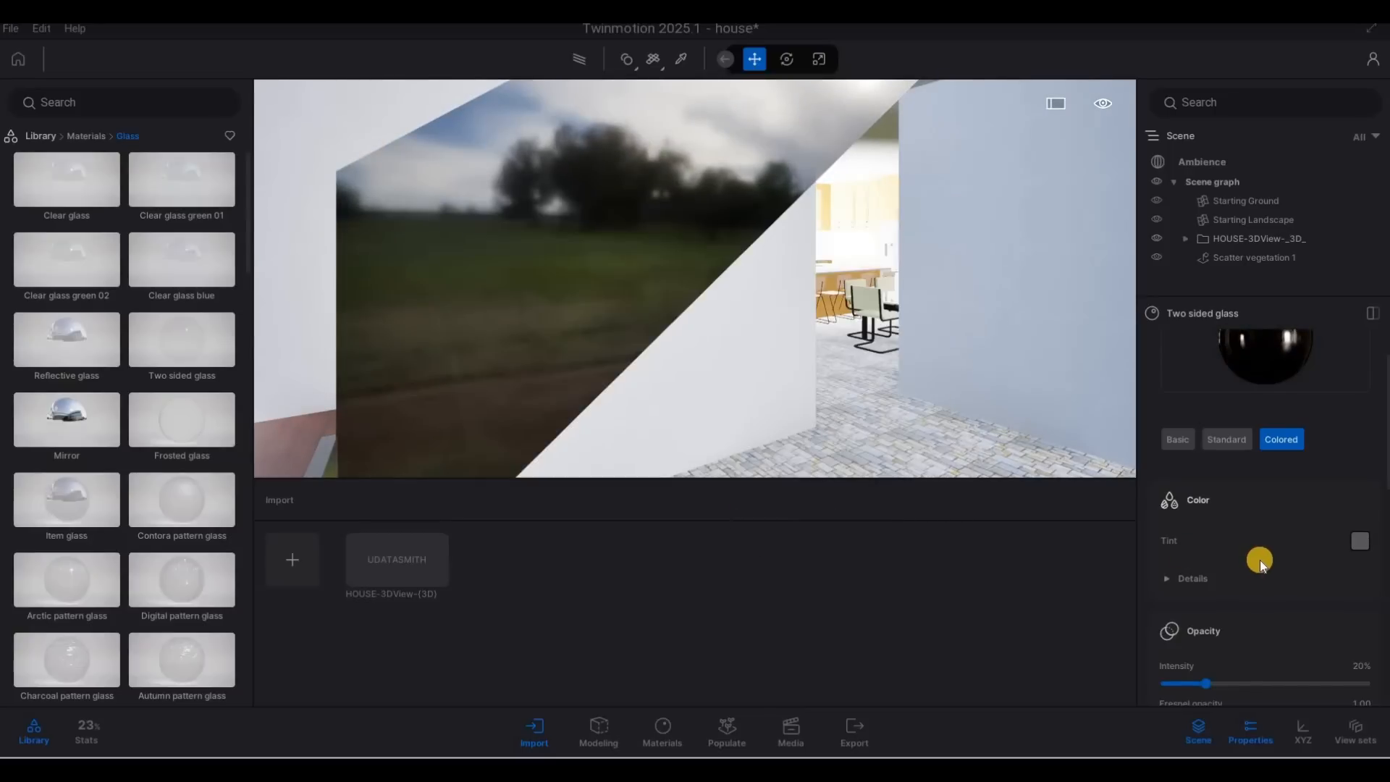
scroll(1274, 565, down, 2)
scroll(1323, 577, down, 1)
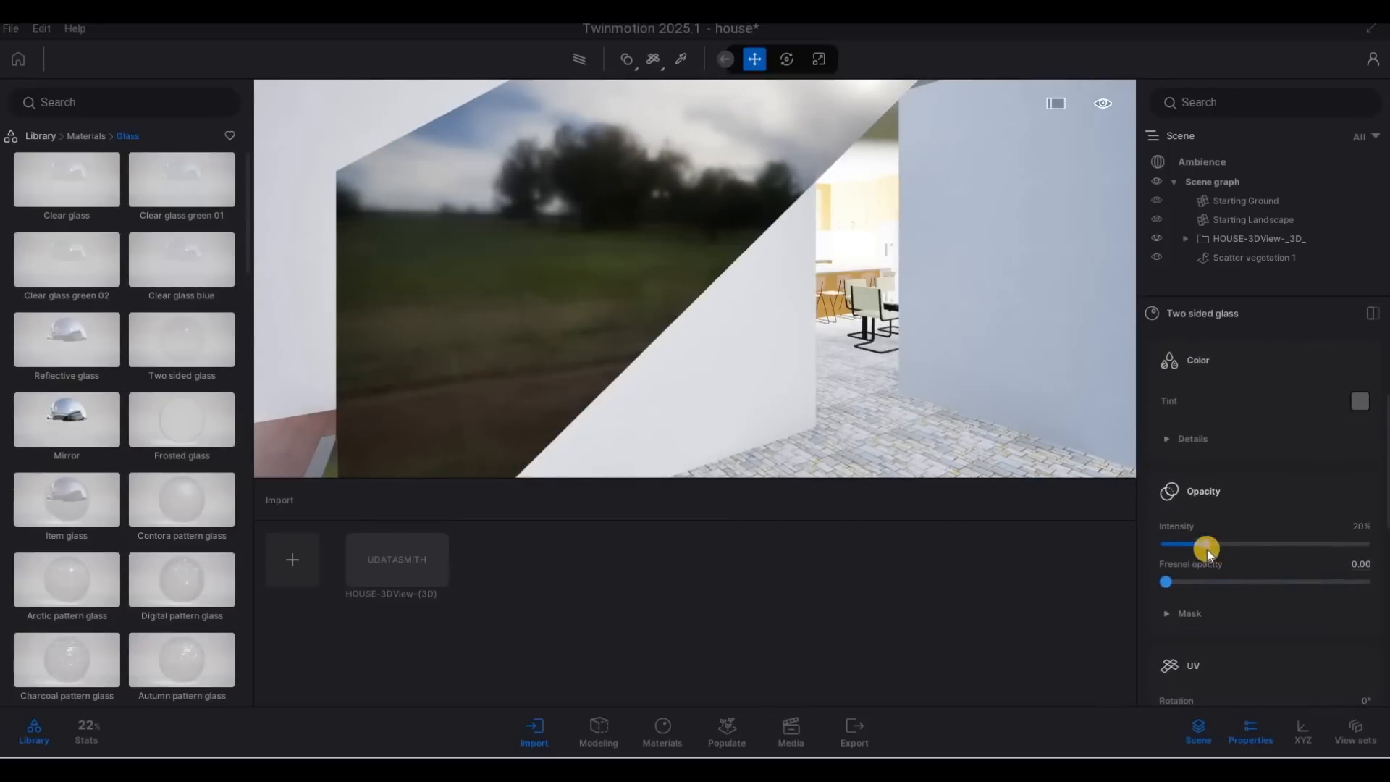
Examine the glass stair railing and the living room from outside through the front windows.
key(s)
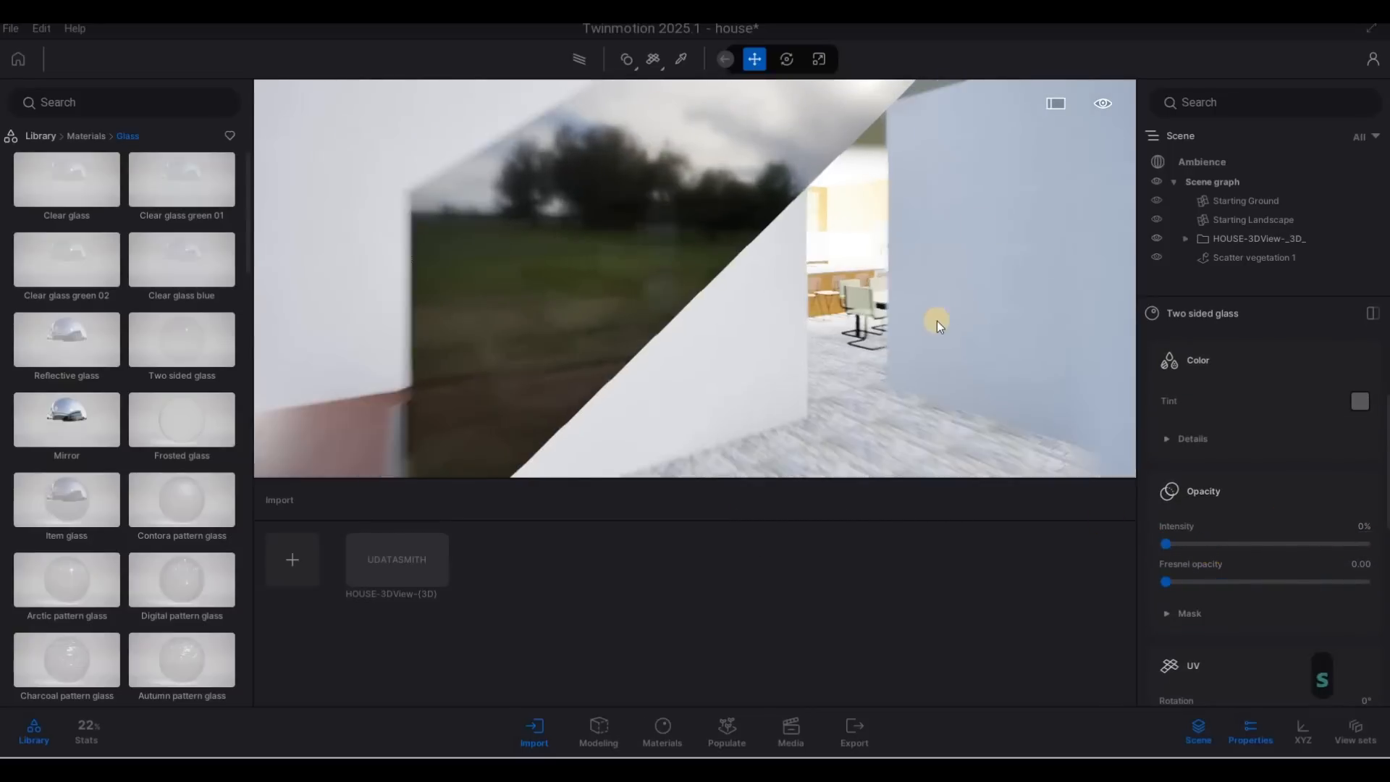
key(a)
key(a)
key(s)
key(w)
key(w)
key(w)
key(w)
key(w)
key(w)
key(w)
key(w)
key(w)
key(w)
key(w)
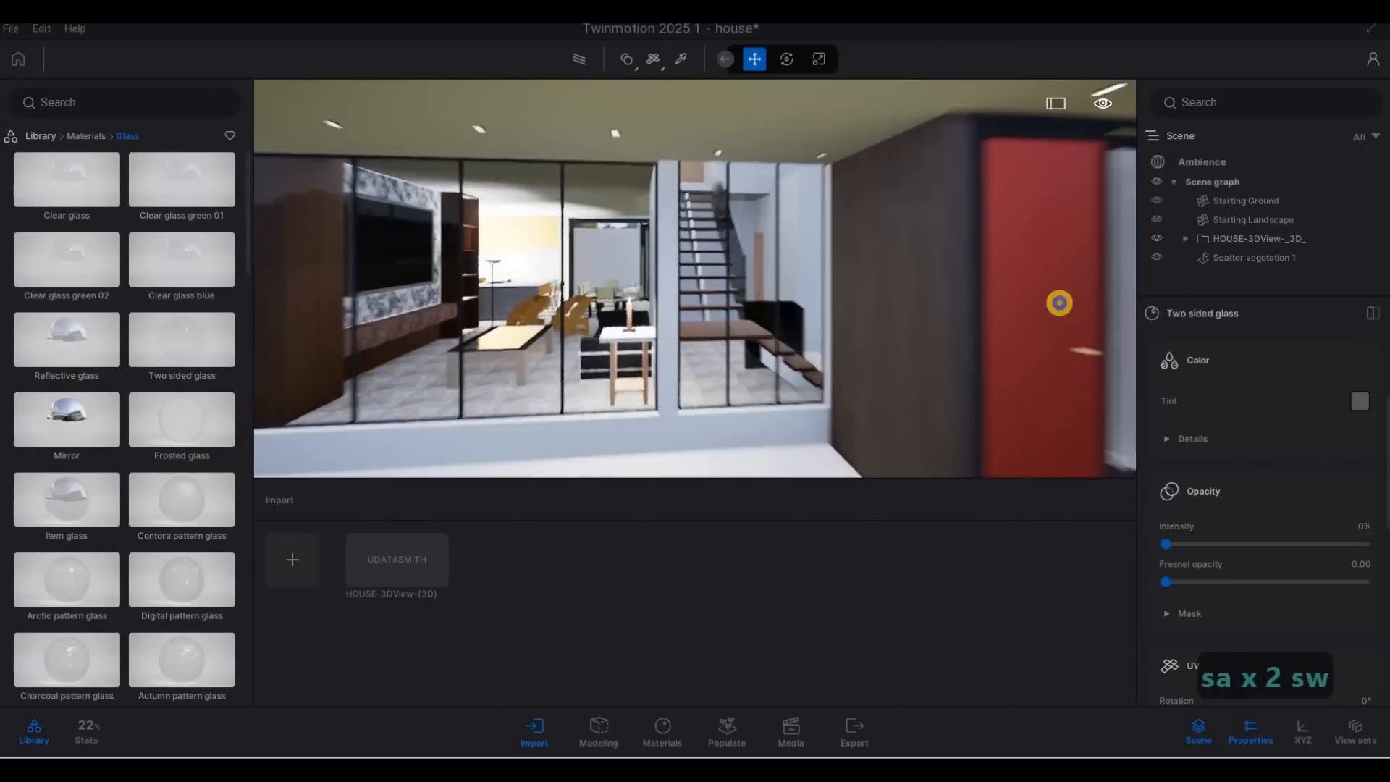
key(d)
key(s)
right_drag(962, 338, 1182, 348)
key(d)
key(a)
key(a)
key(a)
key(s)
key(d)
key(w)
key(d)
key(w)
key(d)
key(a)
key(s)
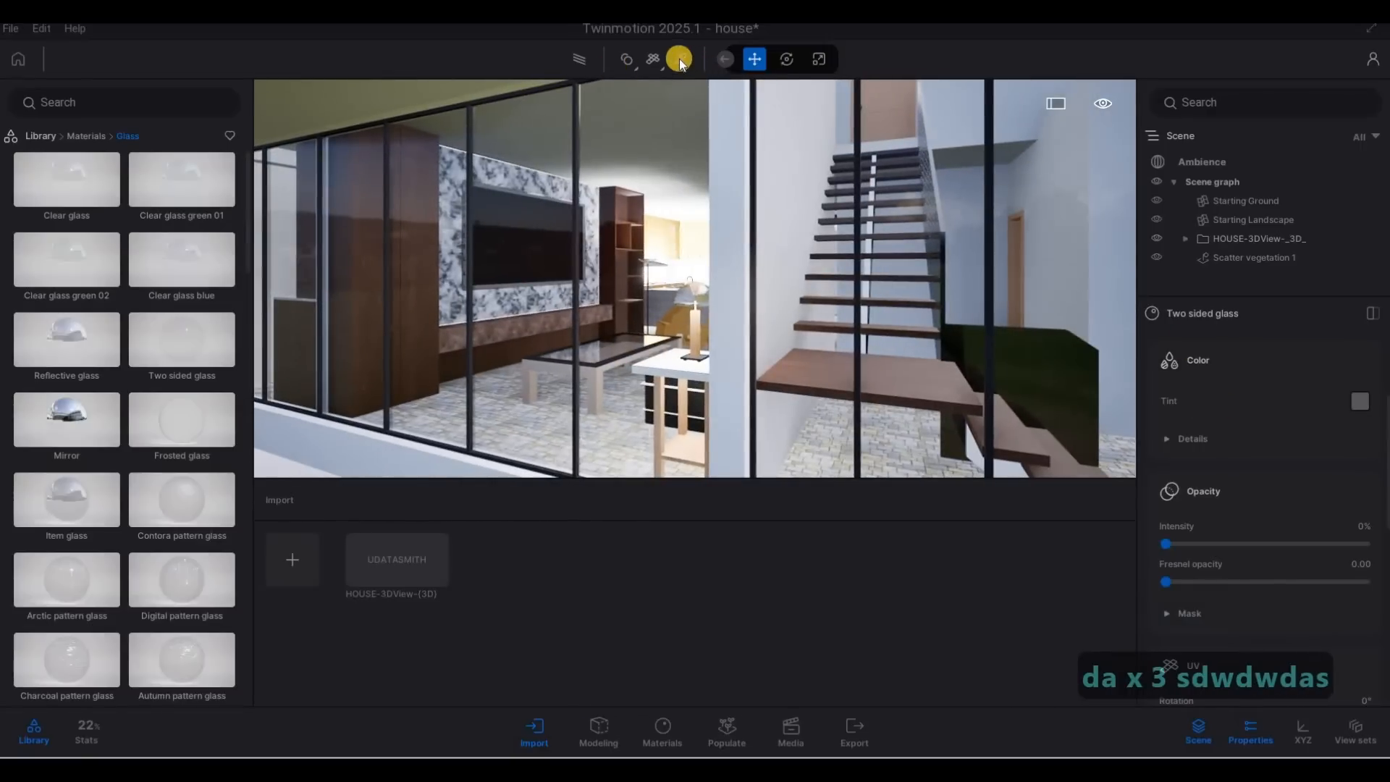
Sample the dark Aluminium material and apply it to the white sloping stringer under the stair treads.
key(d)
key(w)
right_drag(742, 275, 1223, 254)
key(e)
key(w)
key(q)
key(d)
key(d)
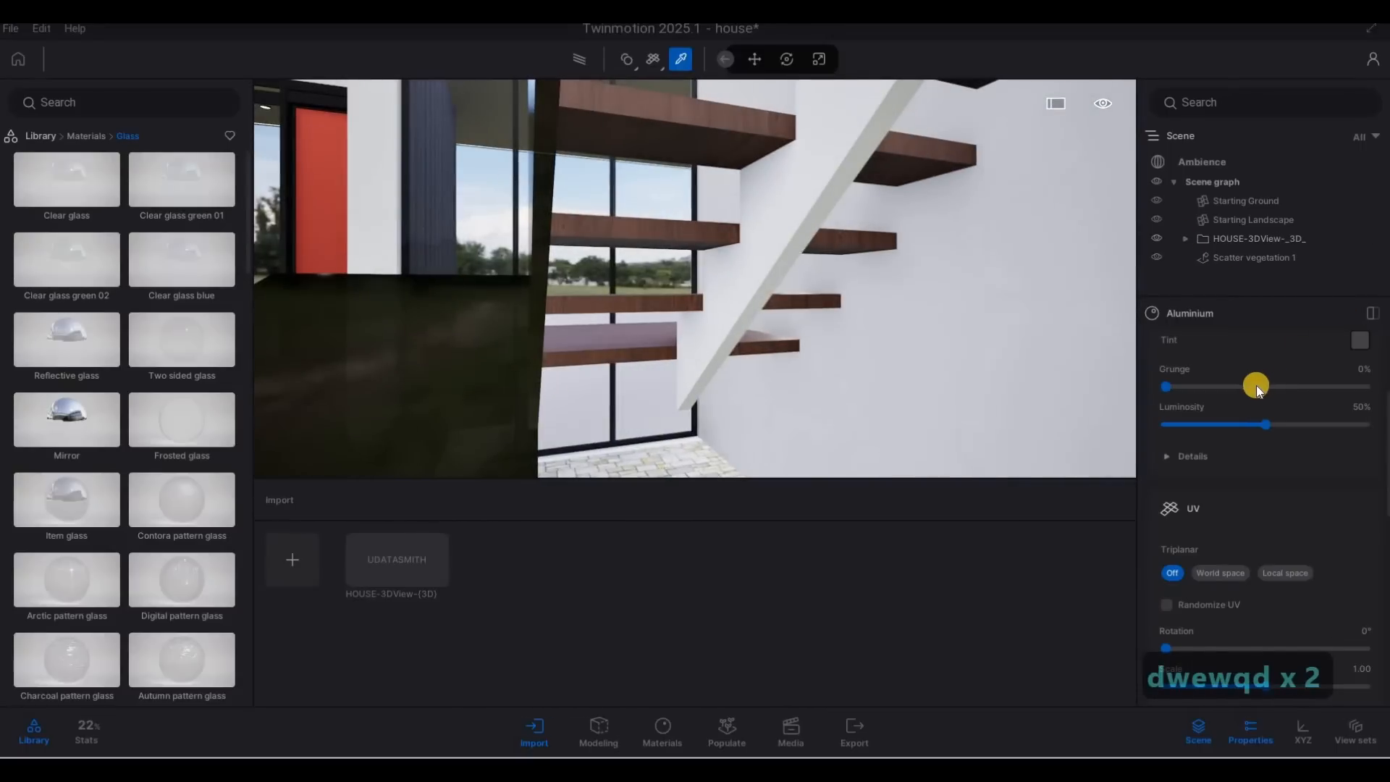
click(739, 281)
drag(744, 269, 741, 265)
Replace the stone paving on the living room floor with the Grey sandstone material from the Stones library.
right_drag(690, 221, 20, 138)
key(a)
key(w)
key(s)
key(s)
key(s)
key(s)
key(s)
key(s)
key(a)
key(a)
key(s)
key(a)
key(w)
key(w)
key(w)
click(81, 136)
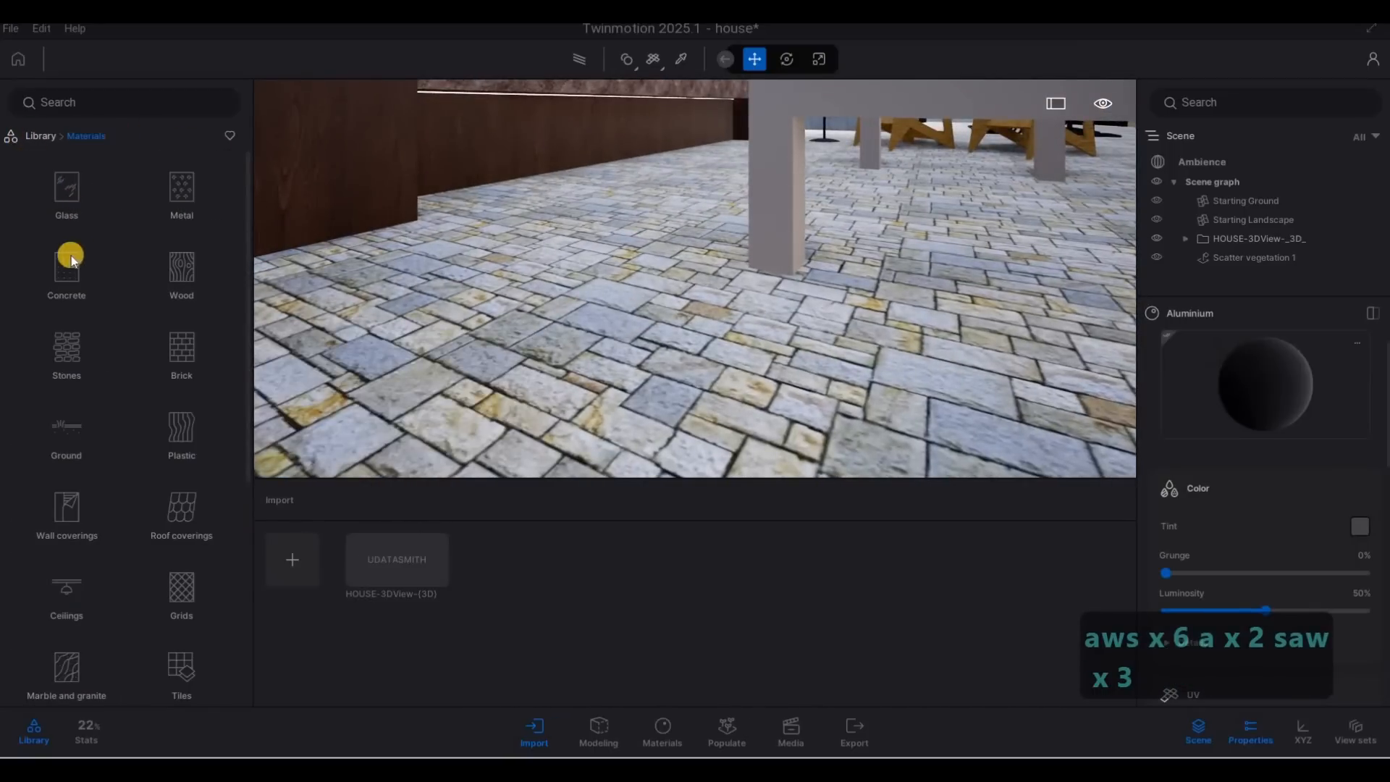
click(73, 272)
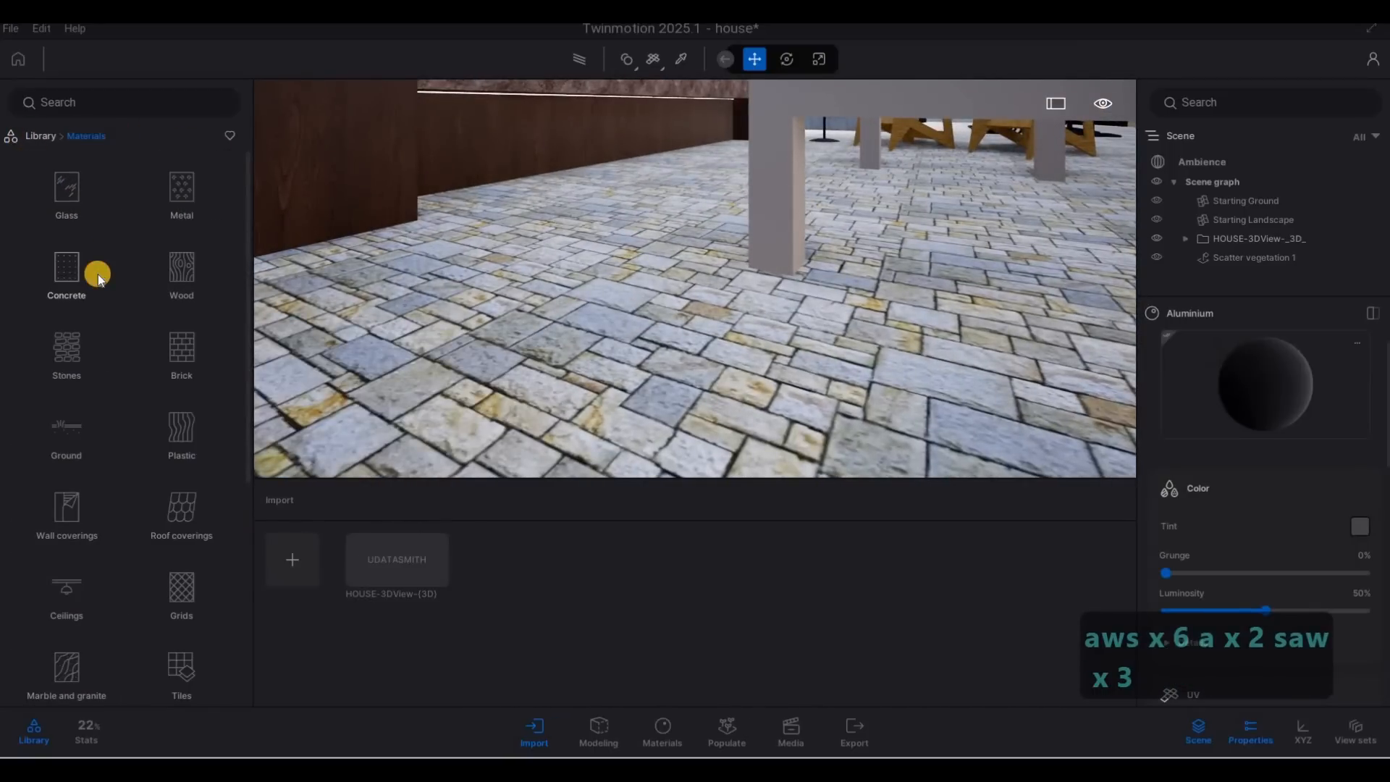
click(38, 134)
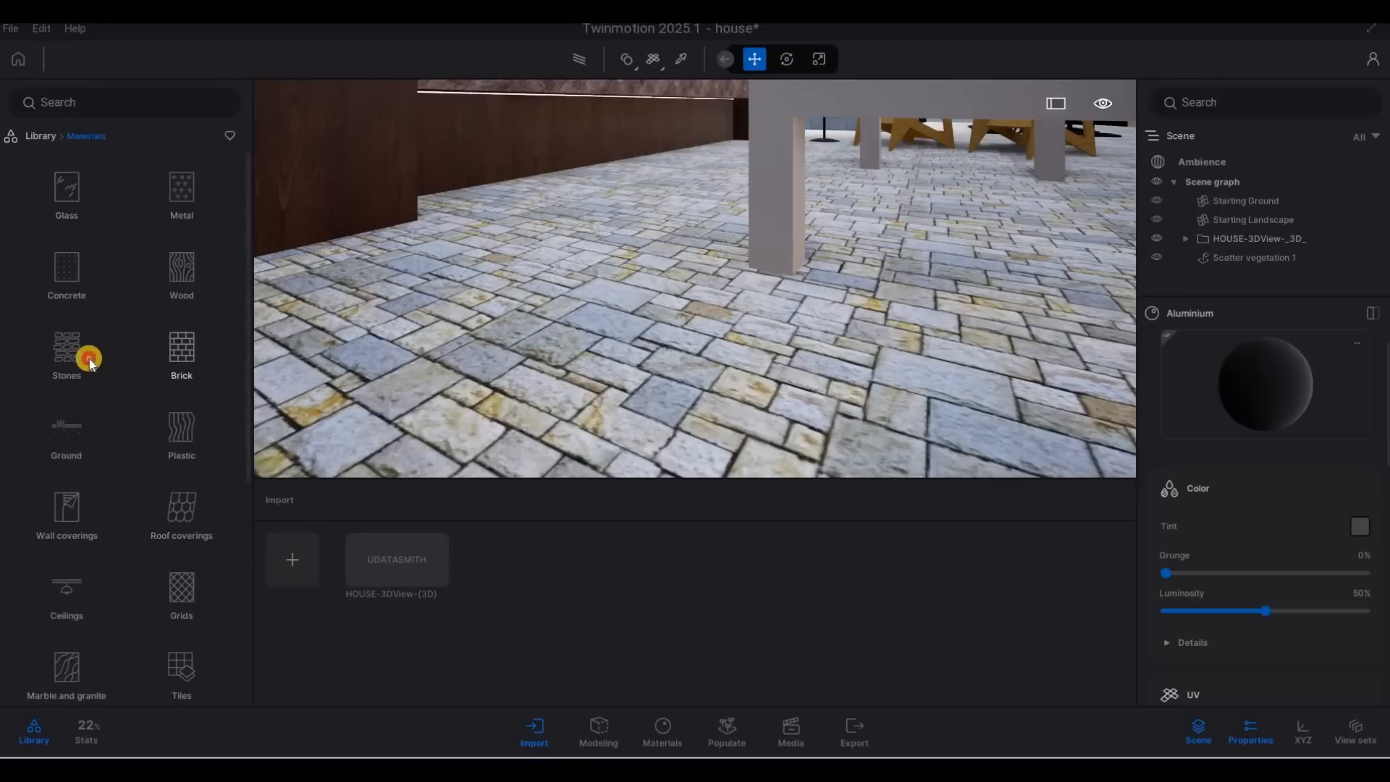
click(89, 358)
scroll(101, 474, down, 10)
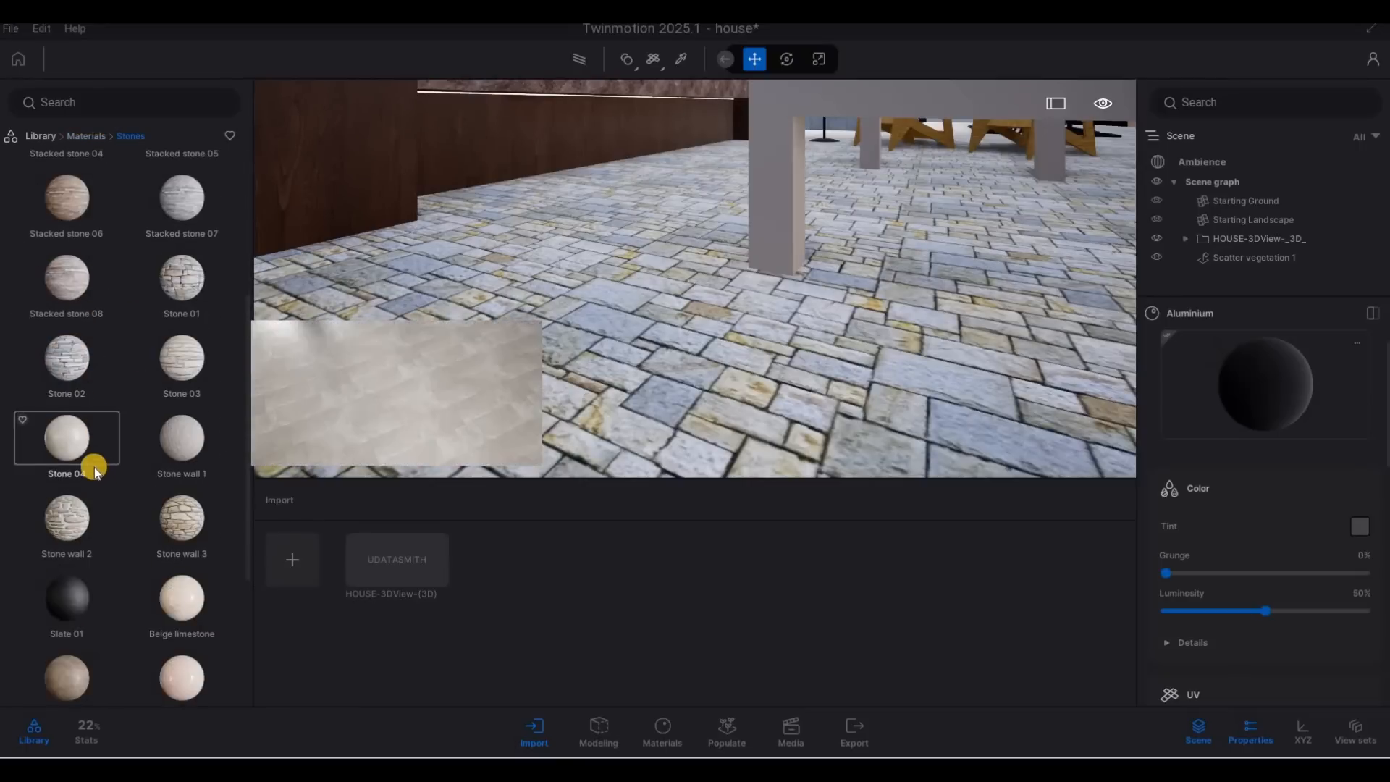
drag(78, 579, 423, 381)
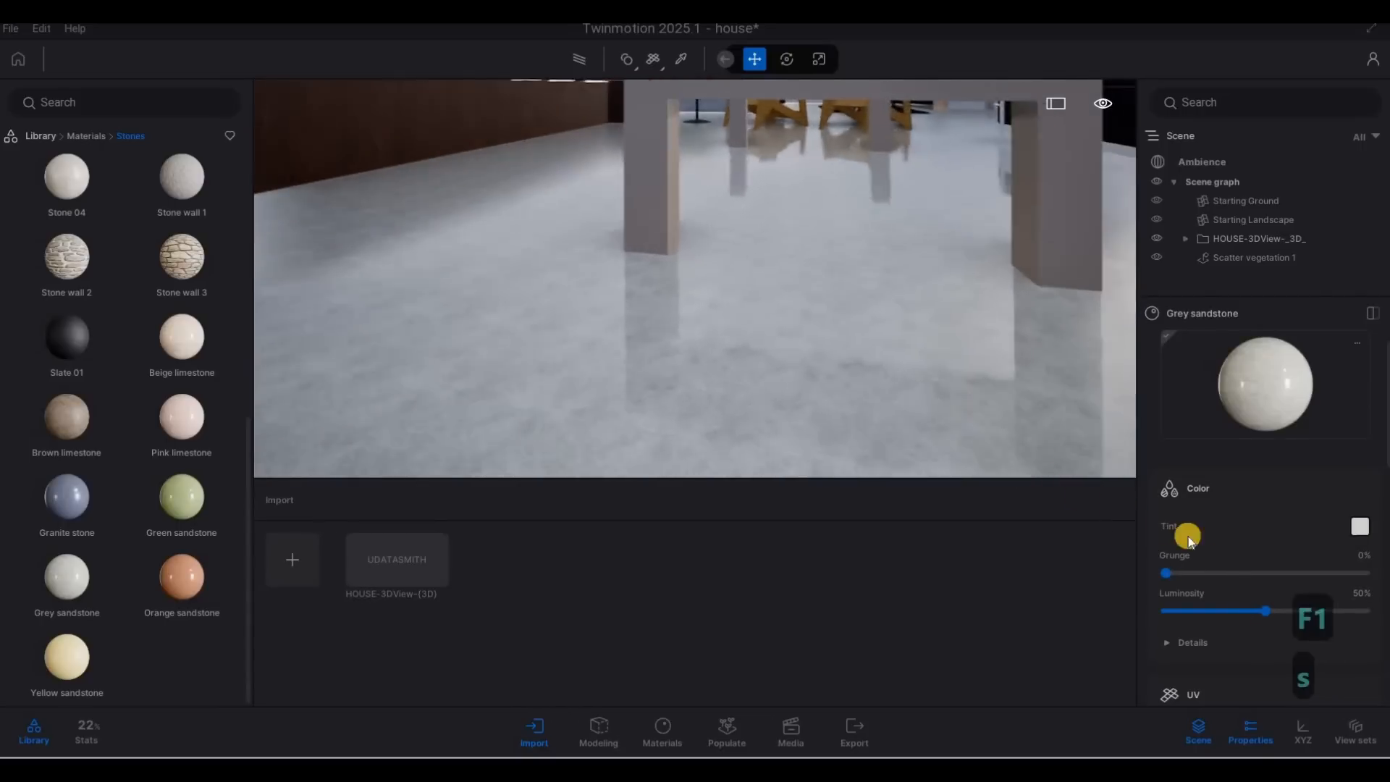
Set the UV scale of the Grey sandstone floor material to 2.05.
key(s)
key(w)
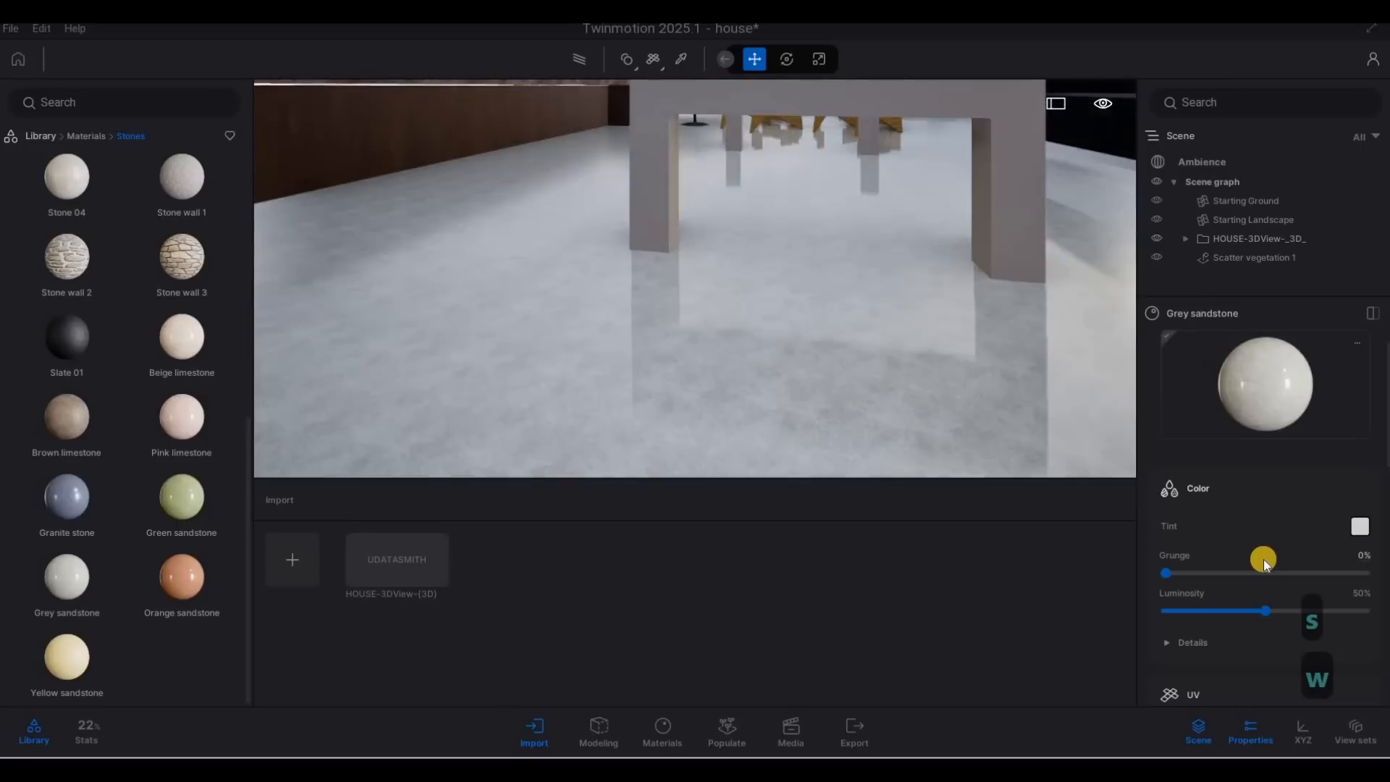
scroll(1263, 559, down, 5)
drag(1274, 590, 1277, 590)
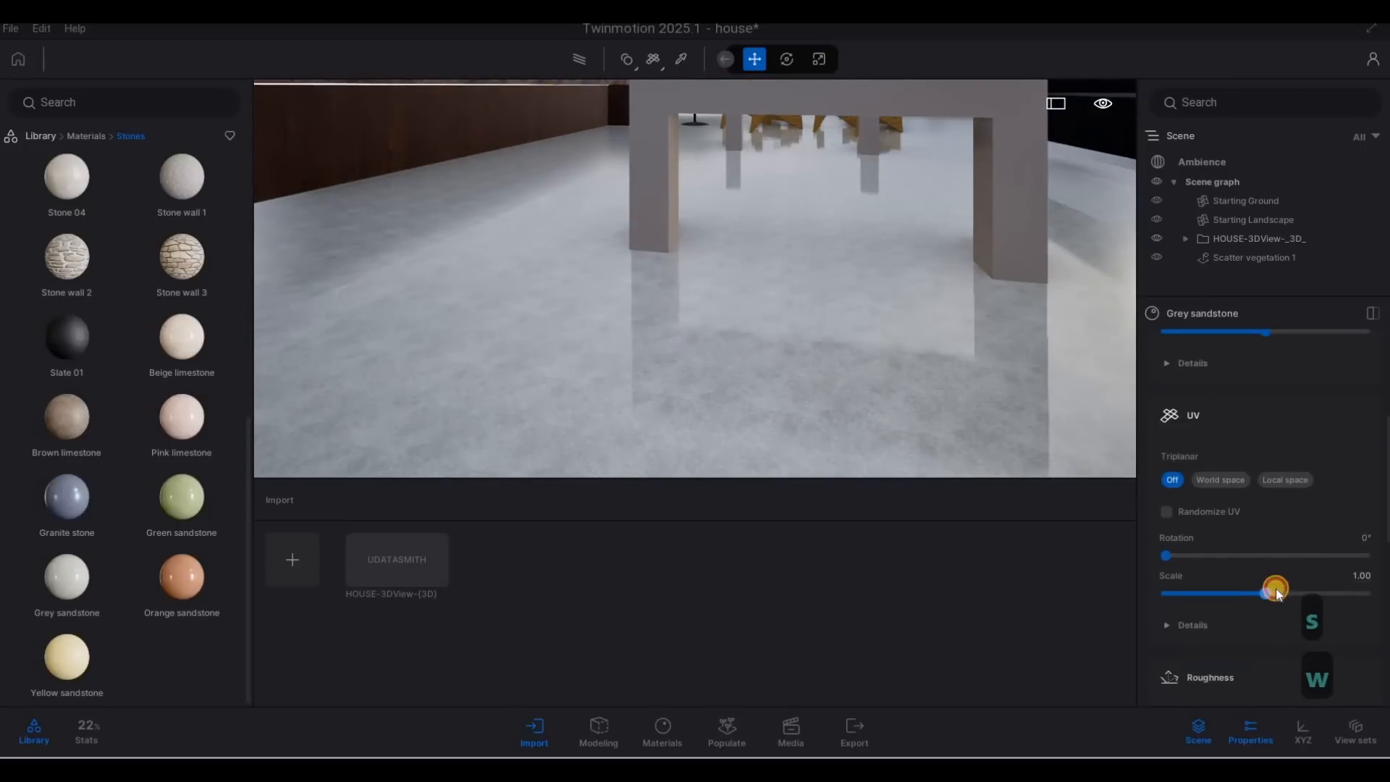
Examine the new living room floor through the front windows from the covered area outside.
key(s)
key(s)
key(a)
key(s)
key(d)
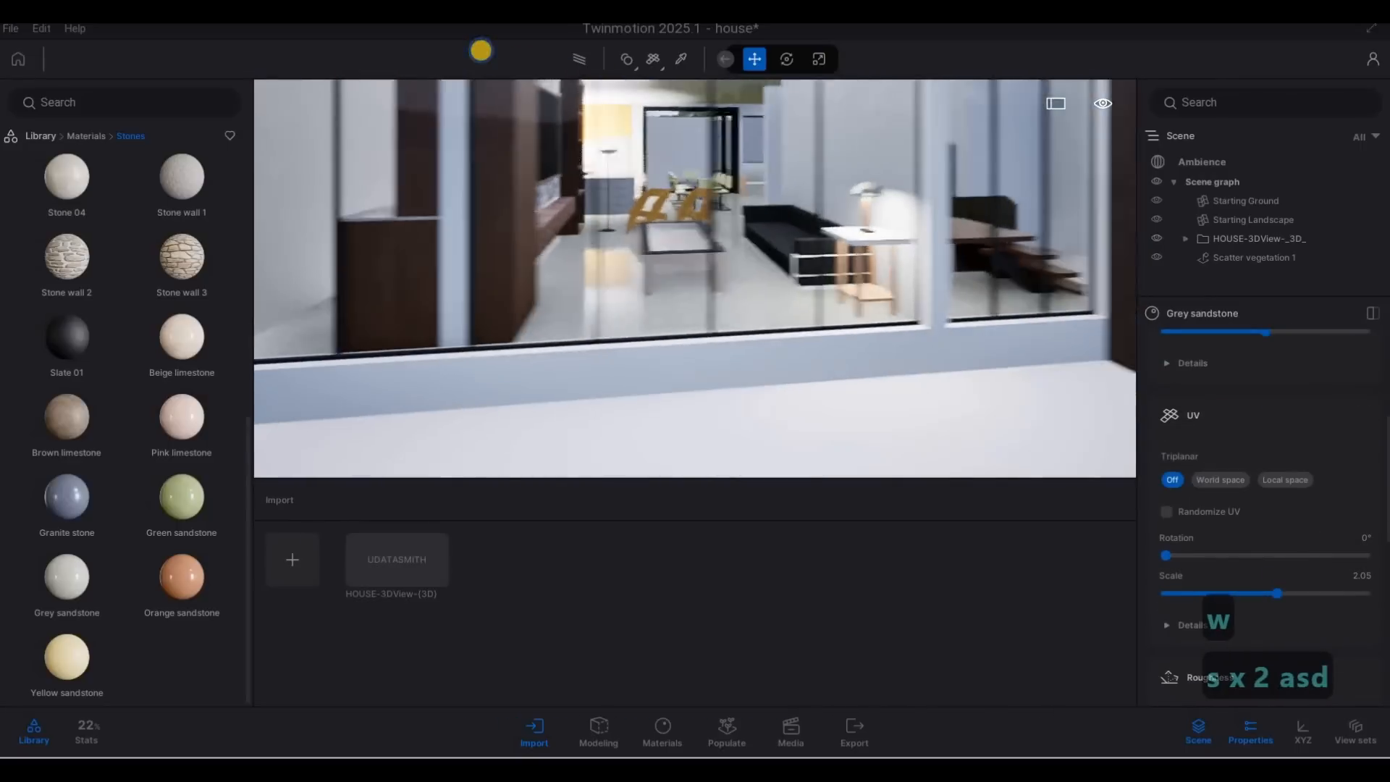
key(d)
key(s)
key(a)
key(a)
key(a)
key(s)
key(a)
key(s)
key(a)
key(s)
key(a)
key(s)
key(a)
key(d)
key(d)
key(d)
key(d)
key(d)
key(d)
key(d)
key(d)
key(d)
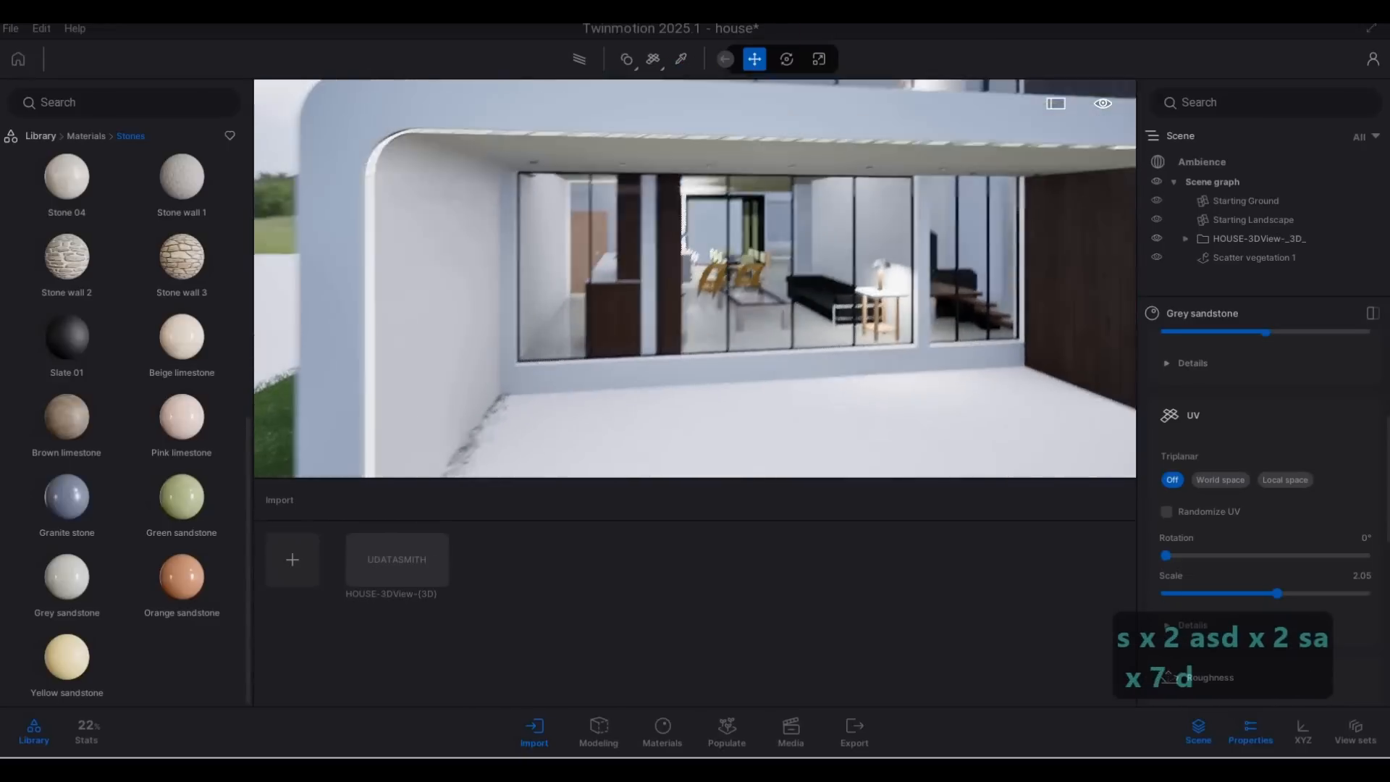
Inspect the front facade, entrance steps, driveway and lawns from several distances and angles.
key(s)
key(a)
key(s)
key(a)
key(s)
key(a)
key(s)
key(a)
key(s)
key(a)
key(s)
key(a)
key(s)
key(a)
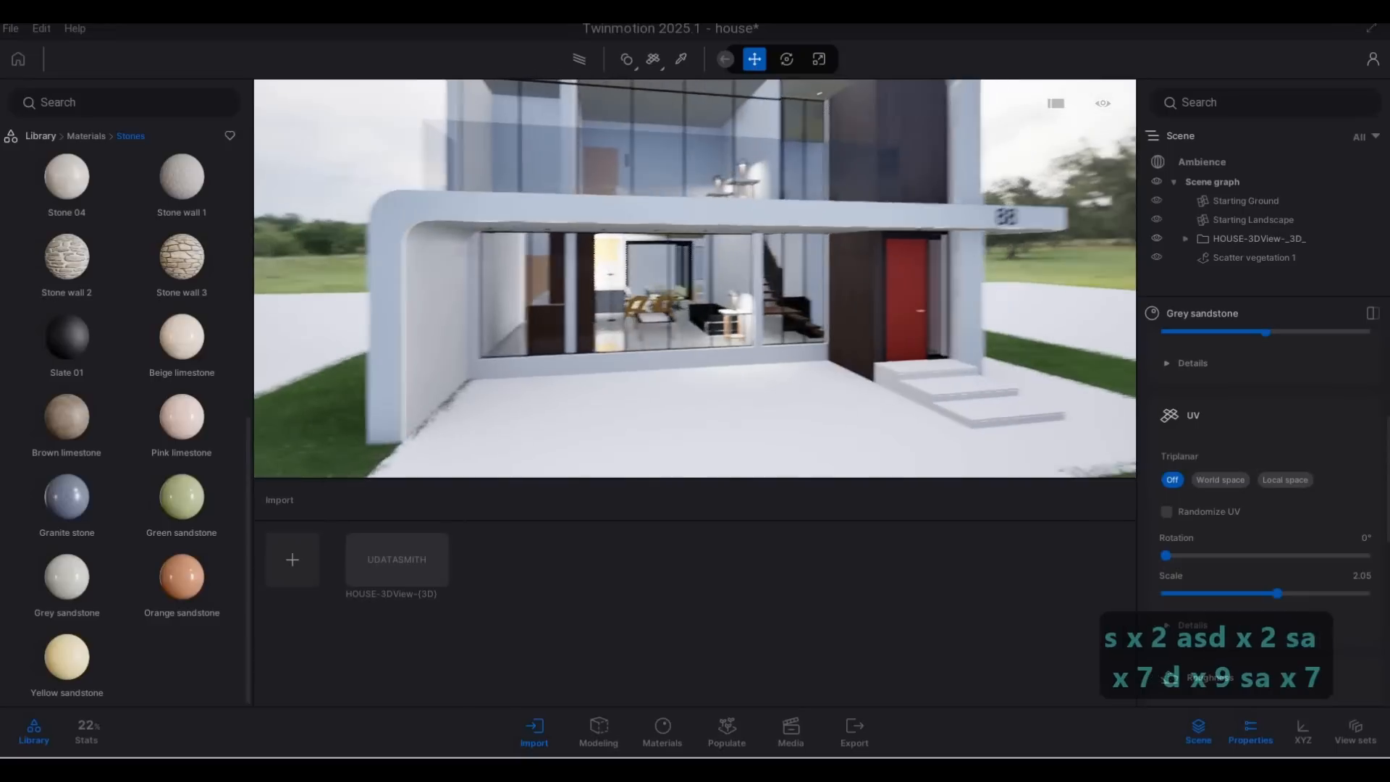
key(s)
key(d)
key(w)
key(e)
key(d)
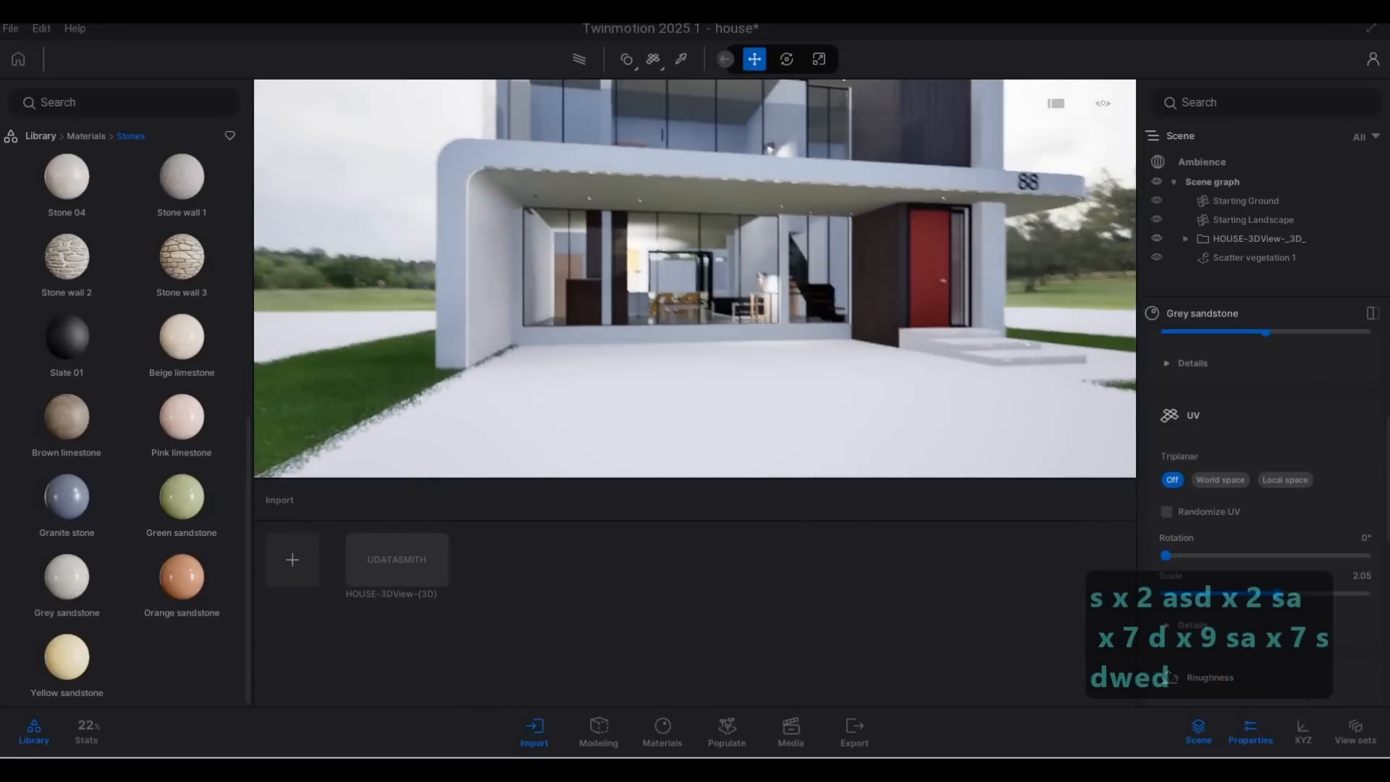
key(s)
key(d)
key(q)
key(a)
key(w)
key(w)
key(w)
key(w)
key(w)
key(w)
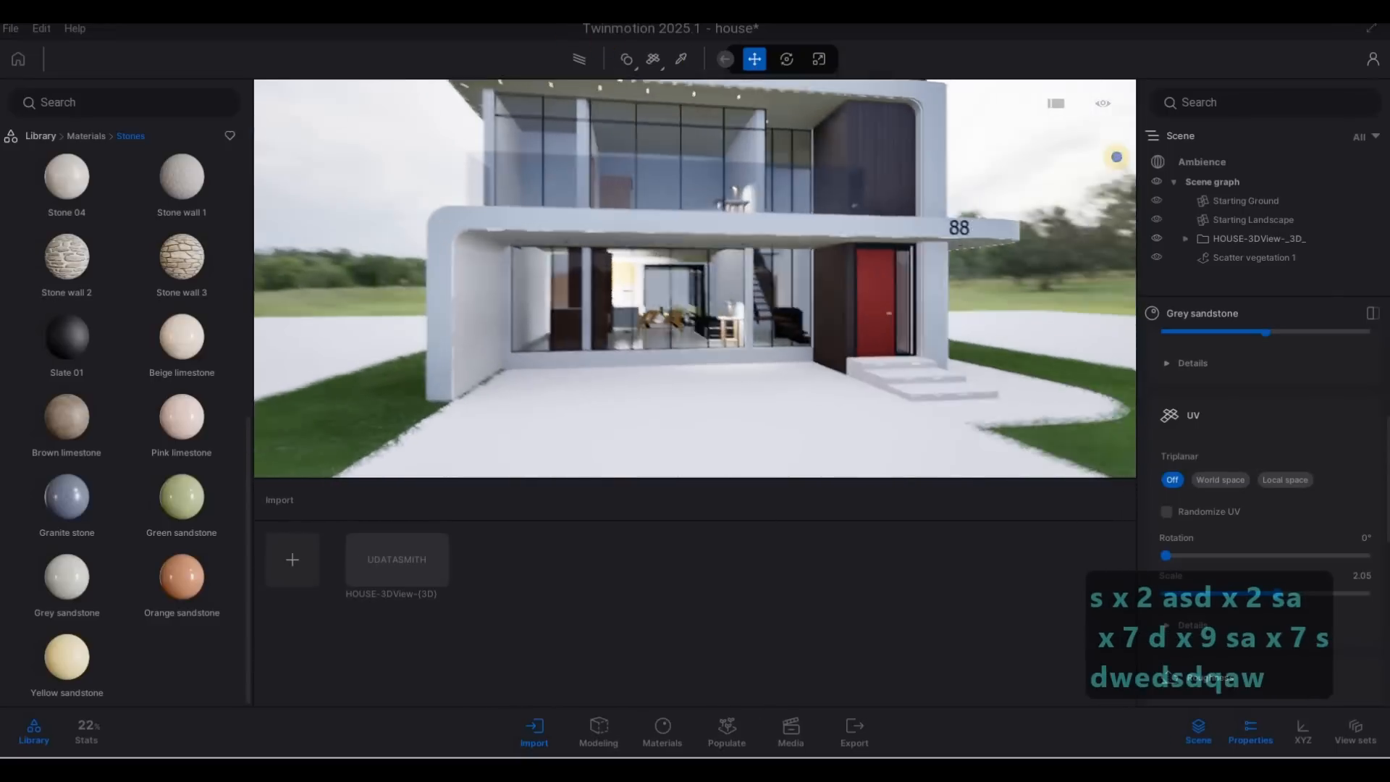
key(d)
key(s)
key(d)
key(s)
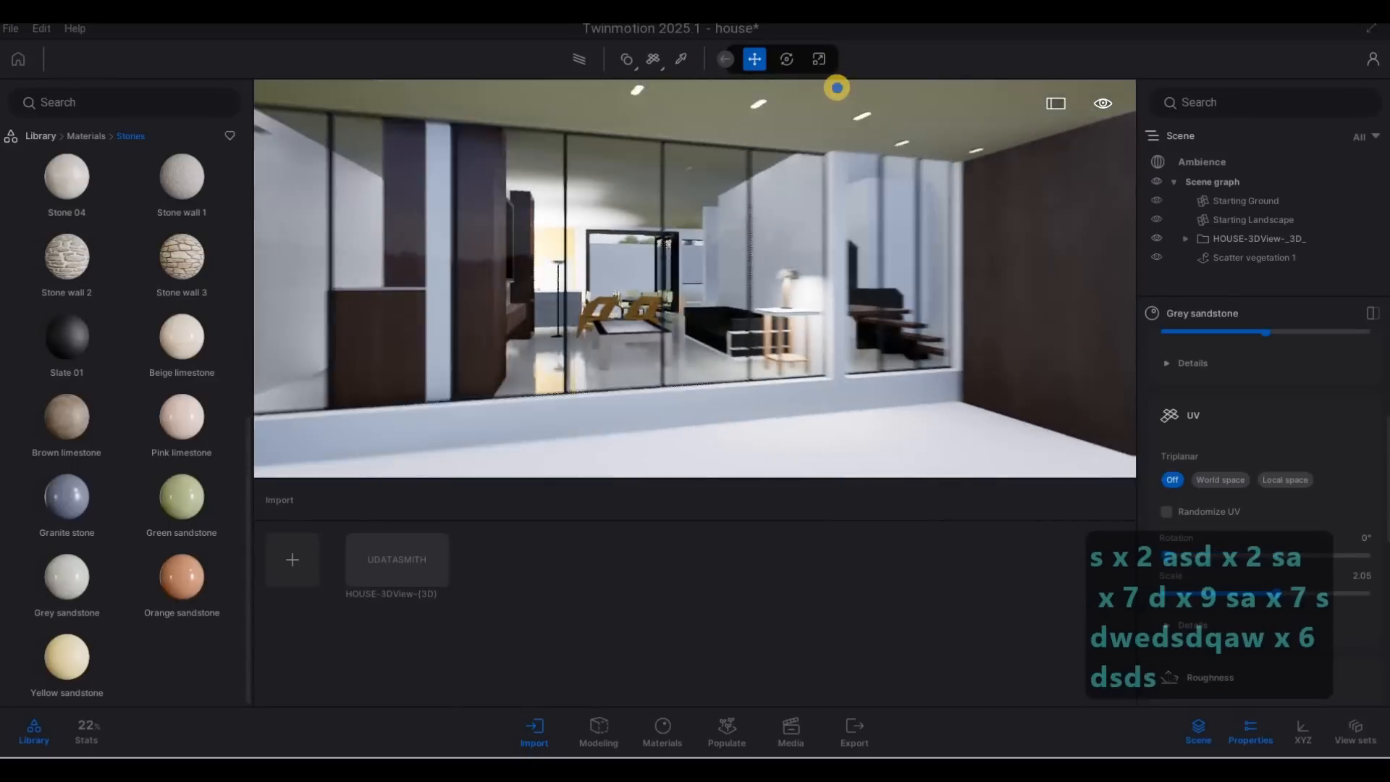
key(a)
key(d)
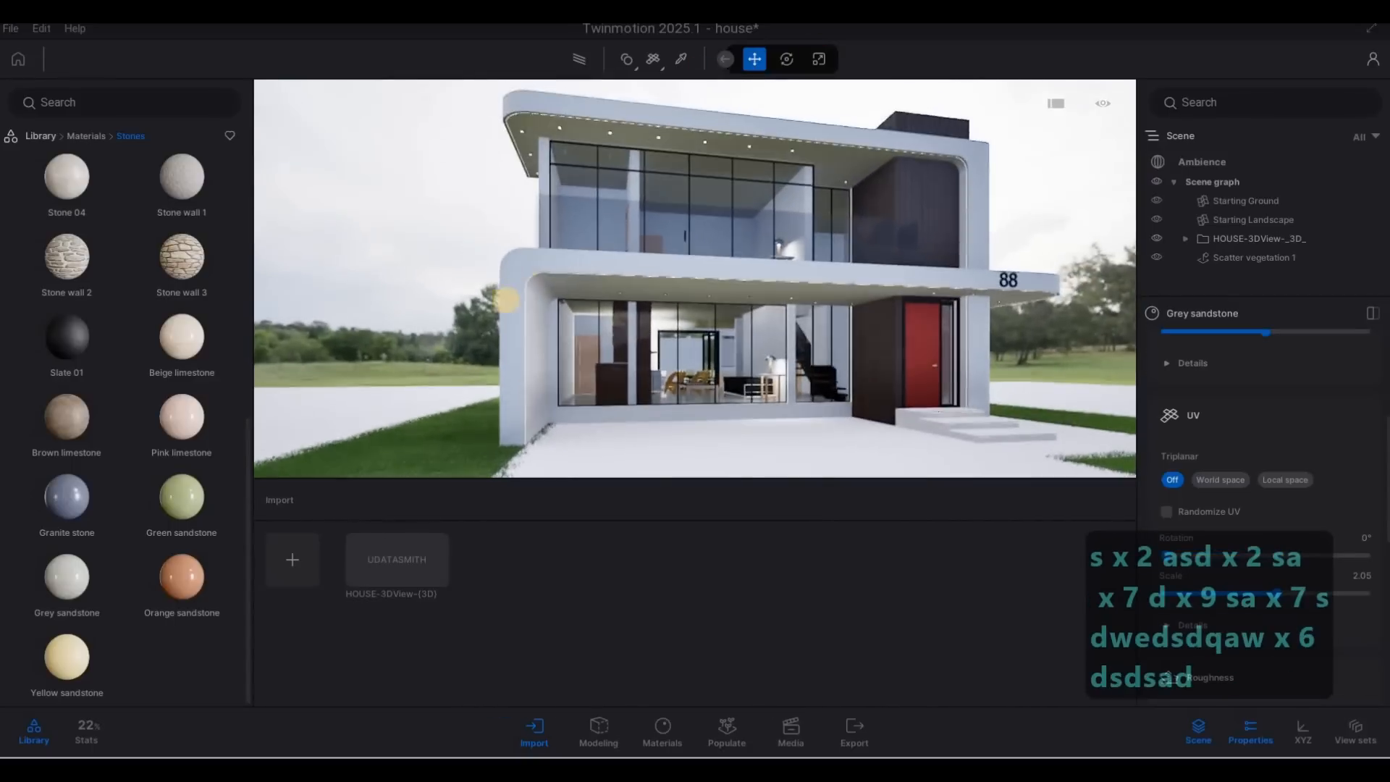
key(w)
key(w)
key(s)
key(a)
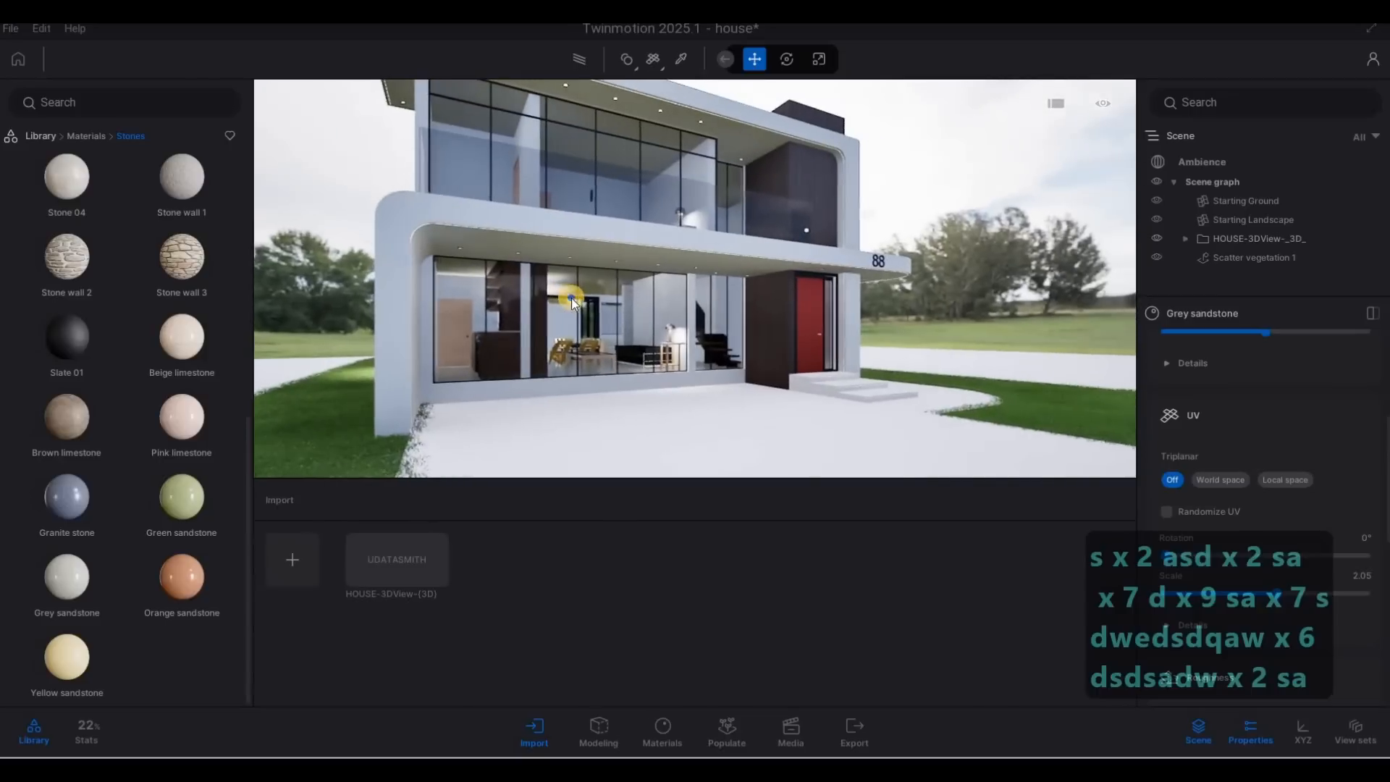
Examine the ground-floor glazing, red entrance door and white driveway from the front of the house.
key(s)
key(d)
key(d)
key(d)
key(d)
key(d)
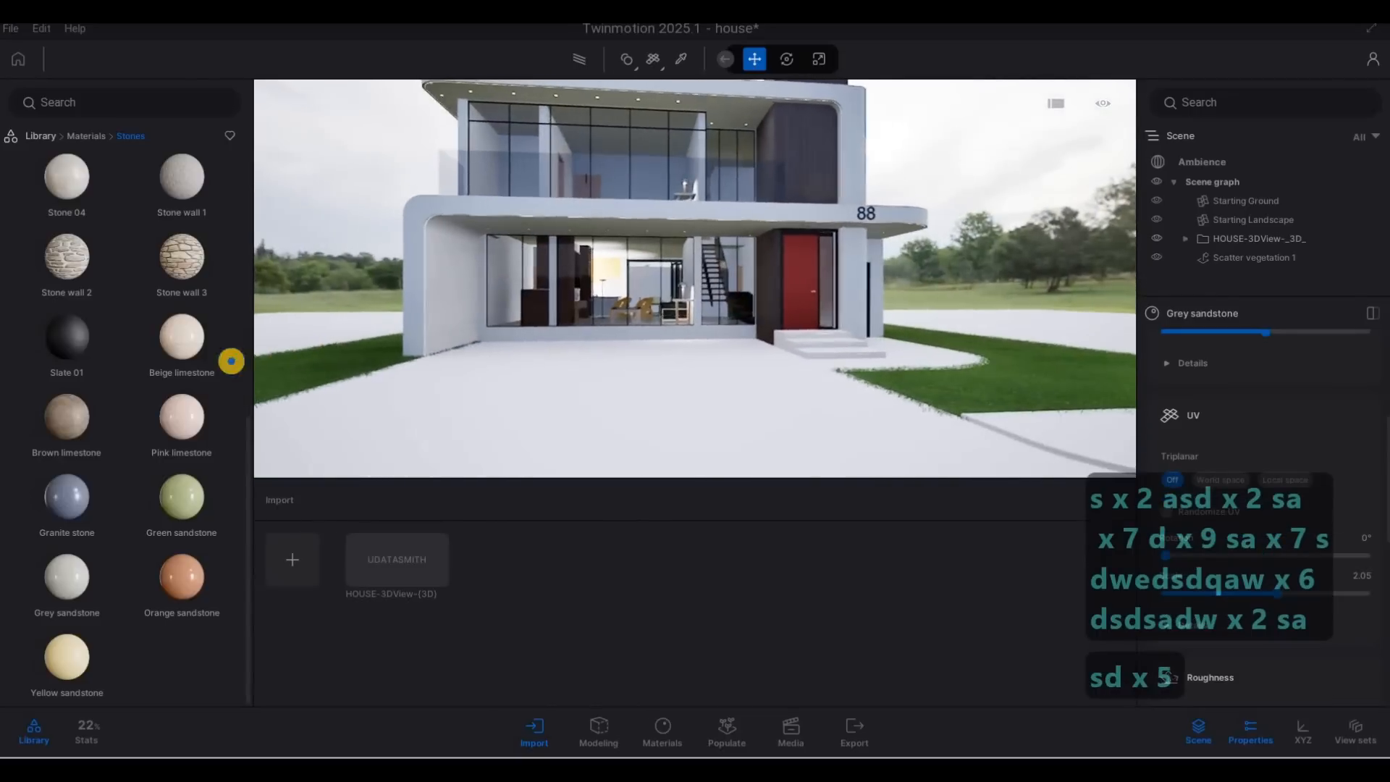
key(d)
key(w)
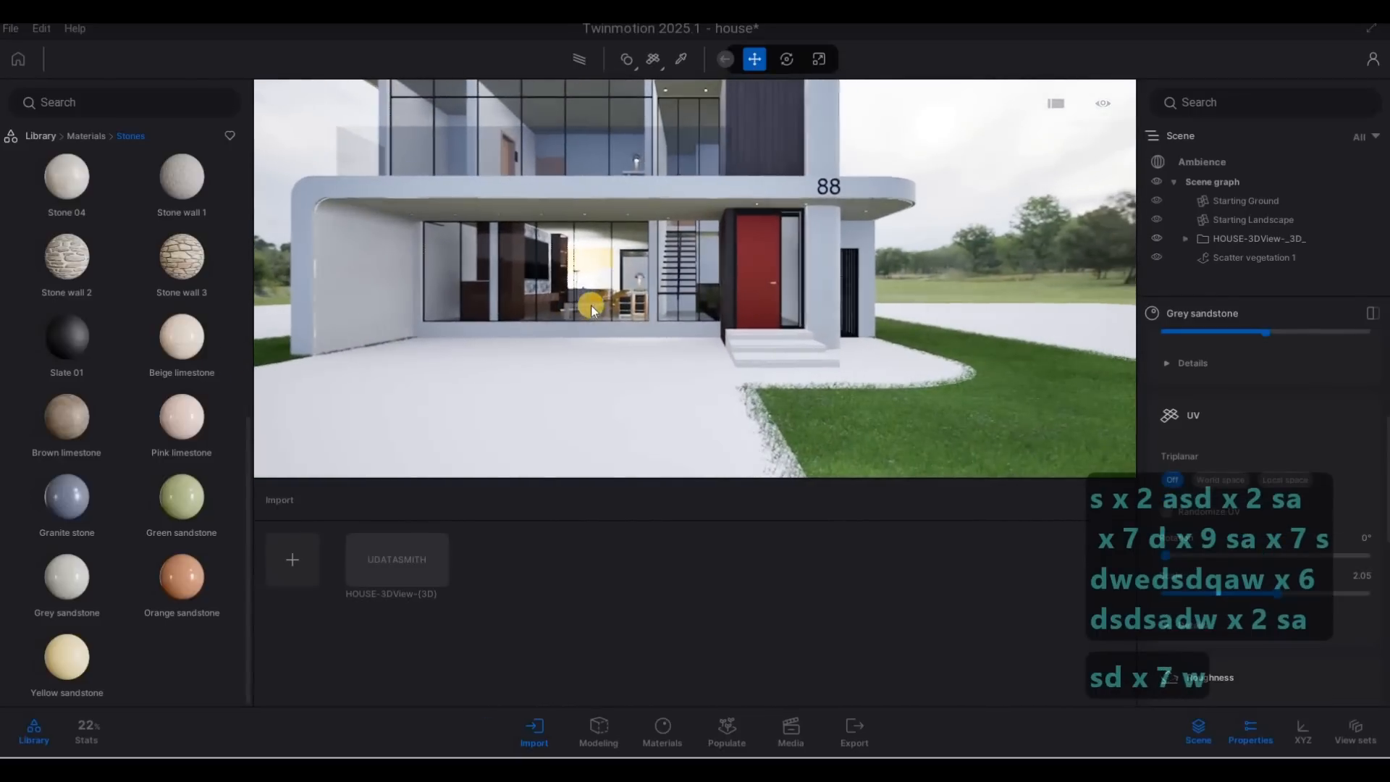
key(a)
key(Escape)
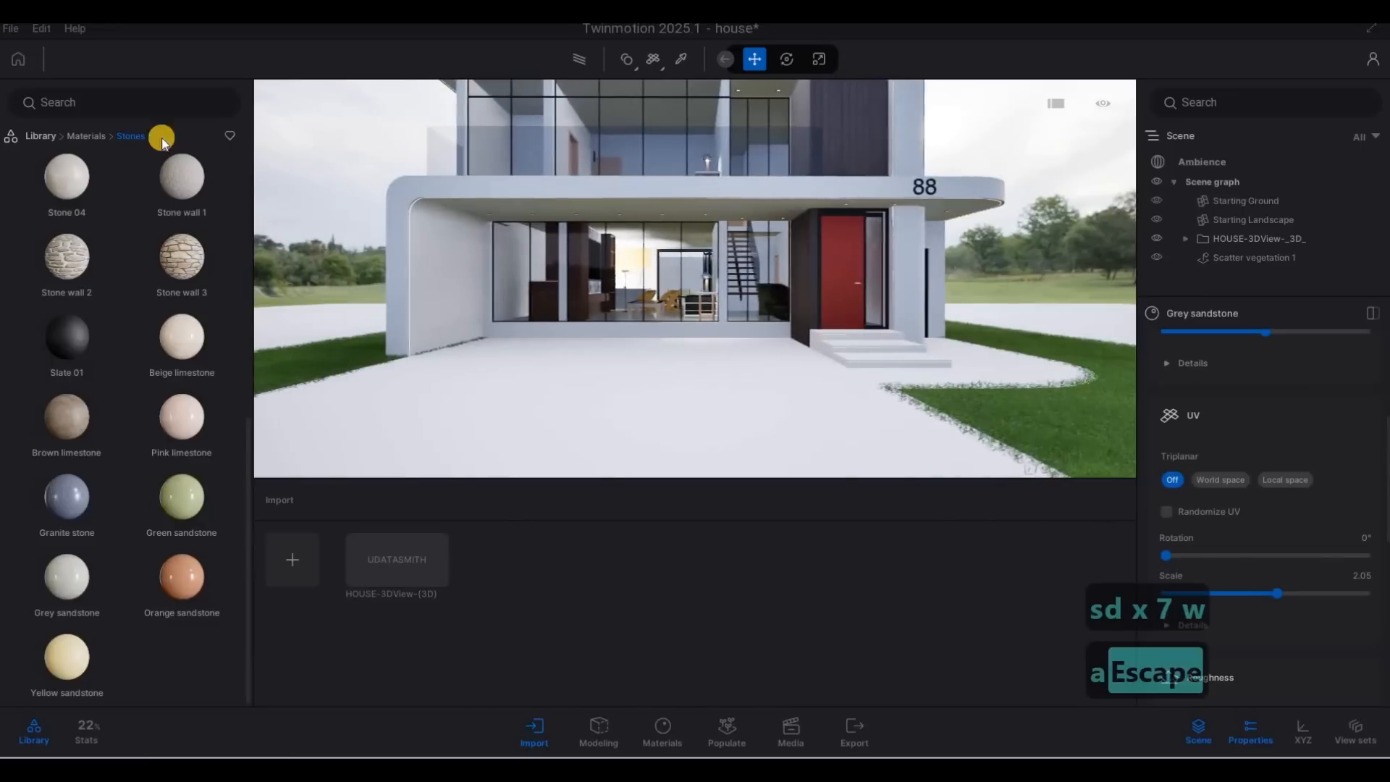
Apply the Concrete road 5 material from the Man-made ground library to the sidewalks beside the driveway, with a UV scale of about 7.64.
click(86, 139)
click(72, 283)
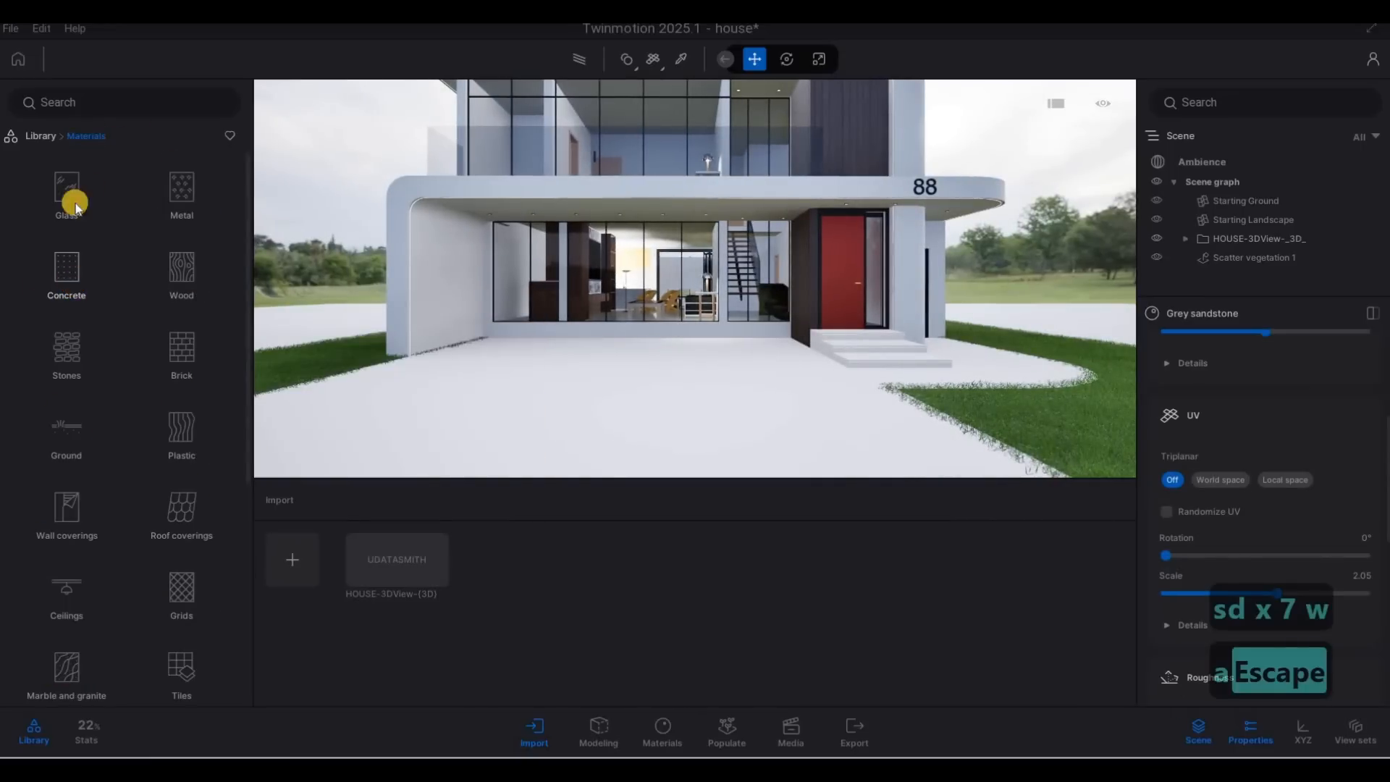
click(60, 199)
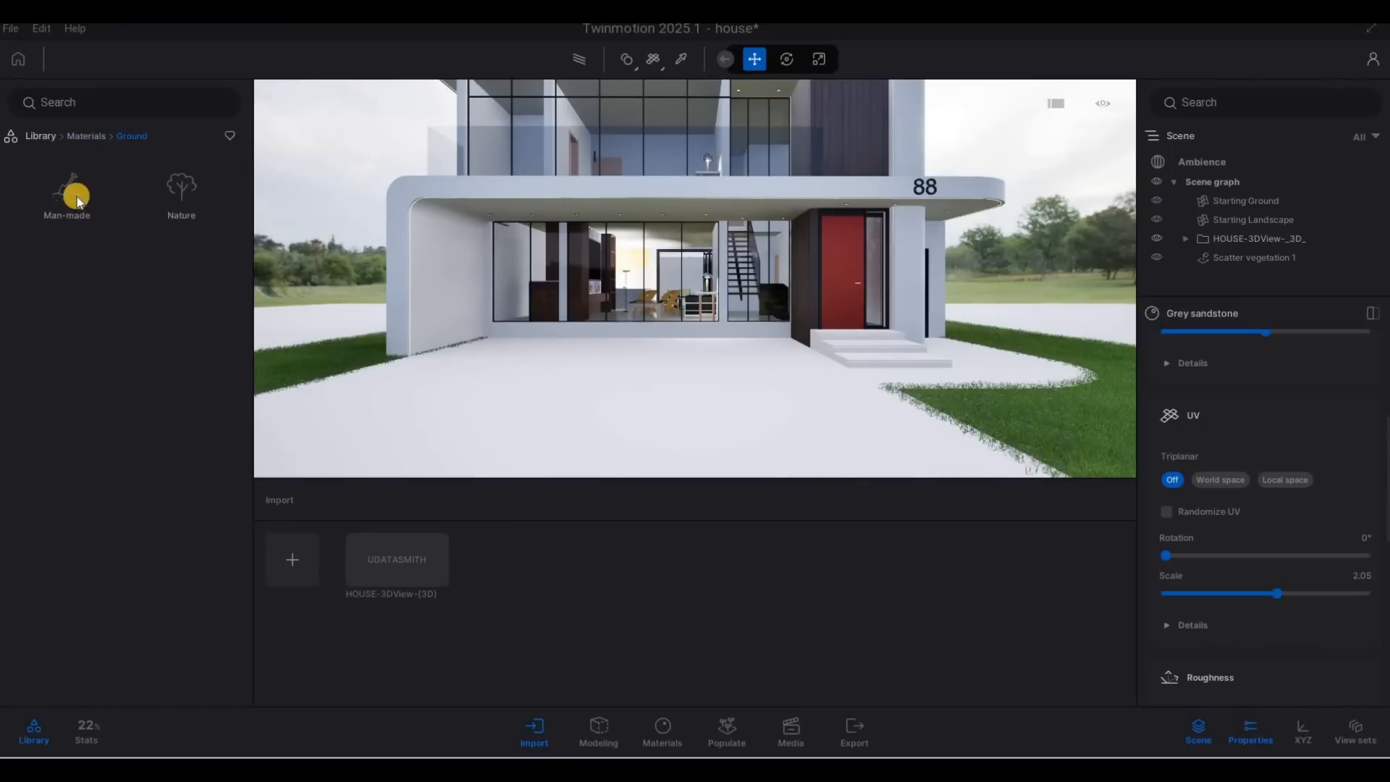
click(77, 197)
key(a)
key(a)
right_drag(778, 427, 352, 388)
key(s)
key(d)
drag(48, 358, 449, 427)
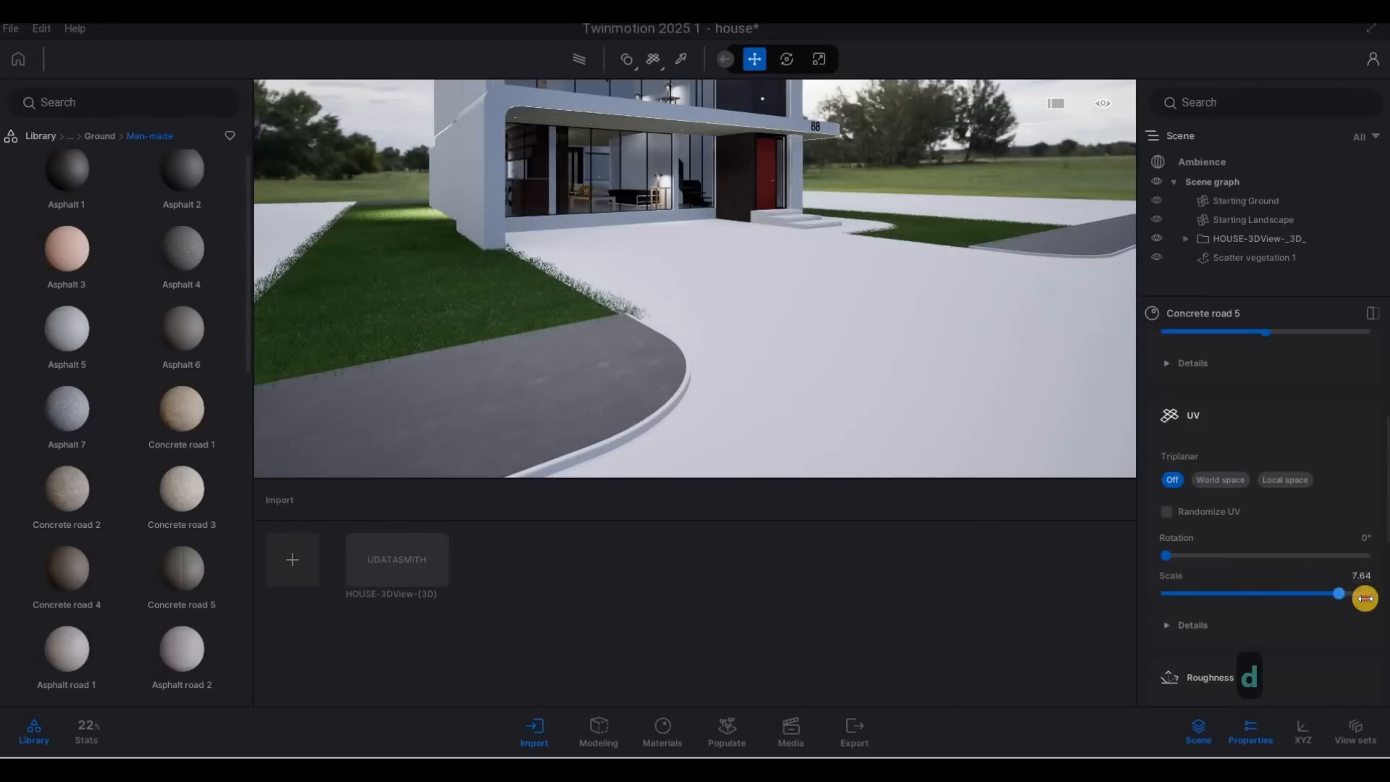
Try the Concrete road 4 material on the street in front of the driveway, then undo it.
drag(81, 571, 609, 451)
key(d)
key(w)
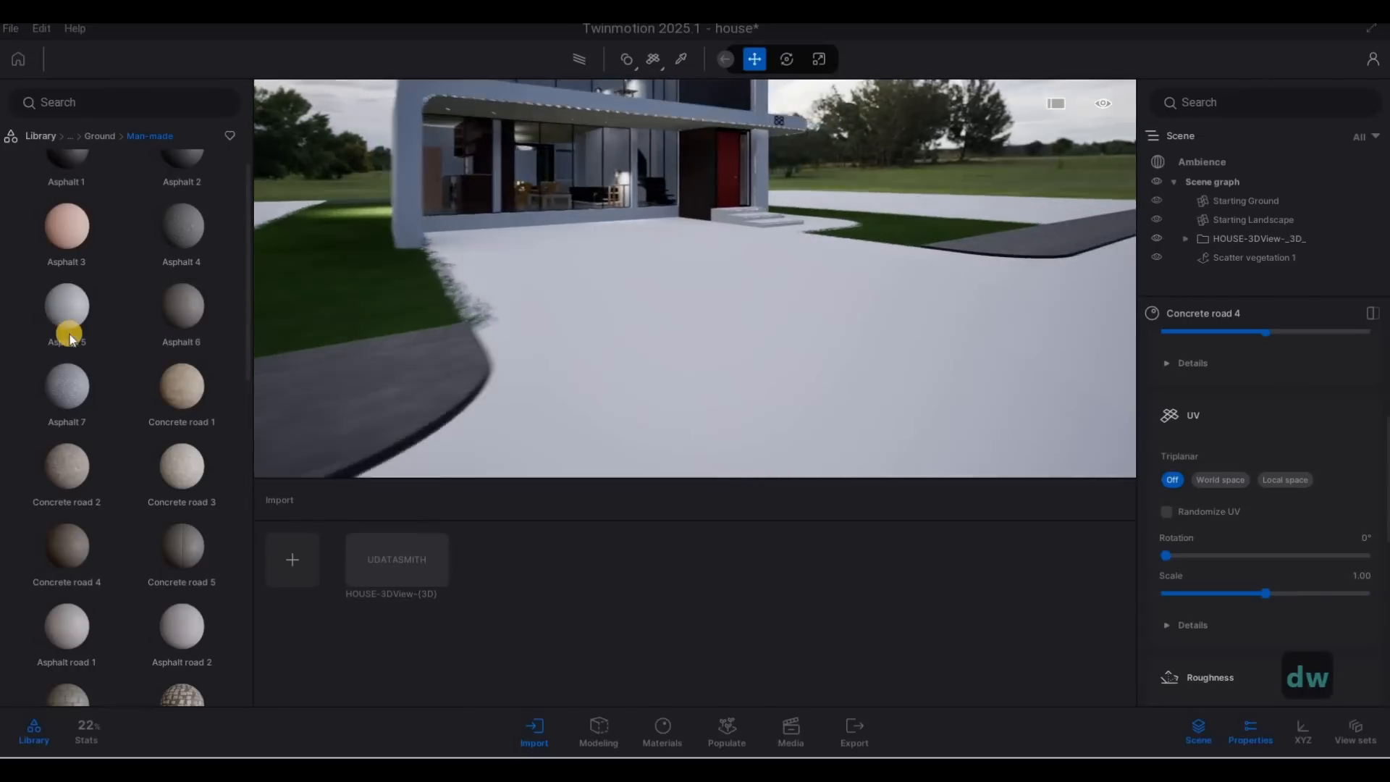
scroll(102, 420, down, 5)
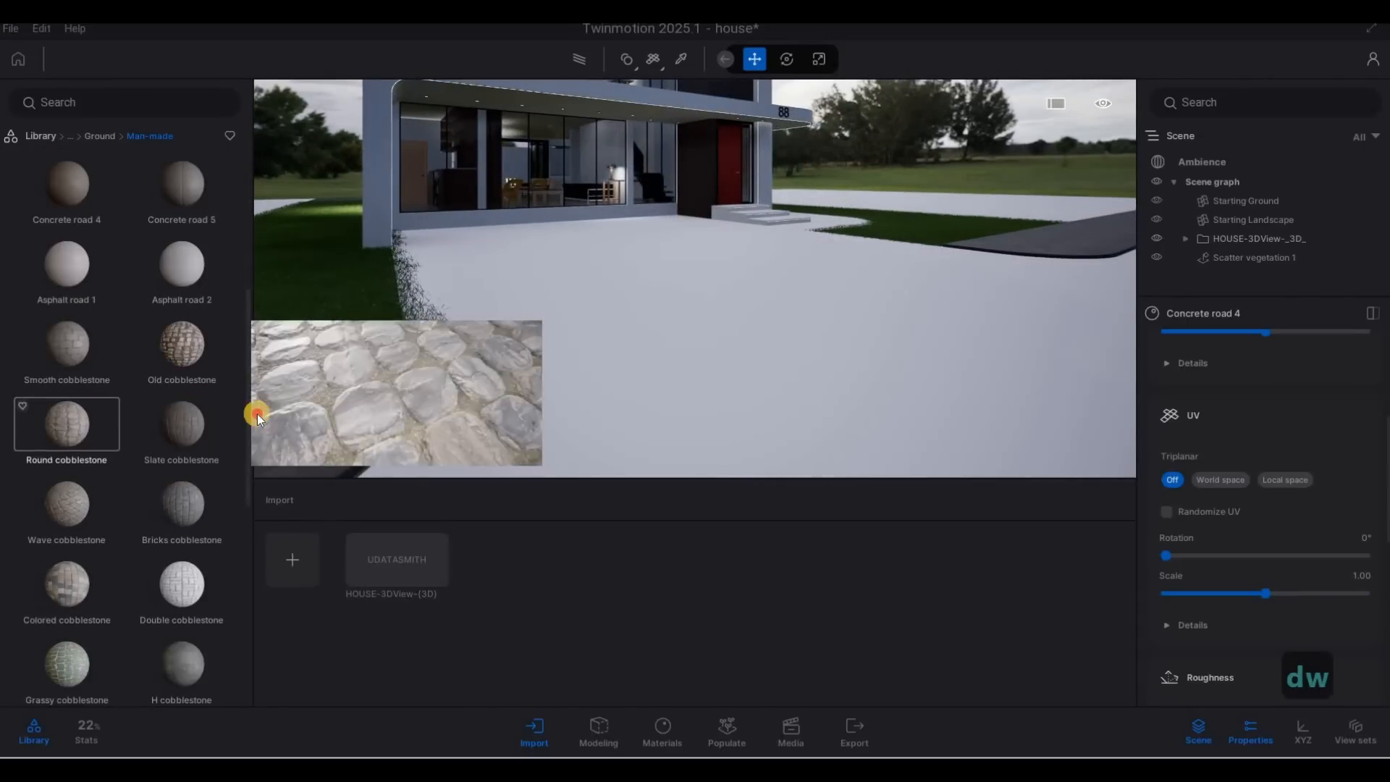
key(ctrl+z)
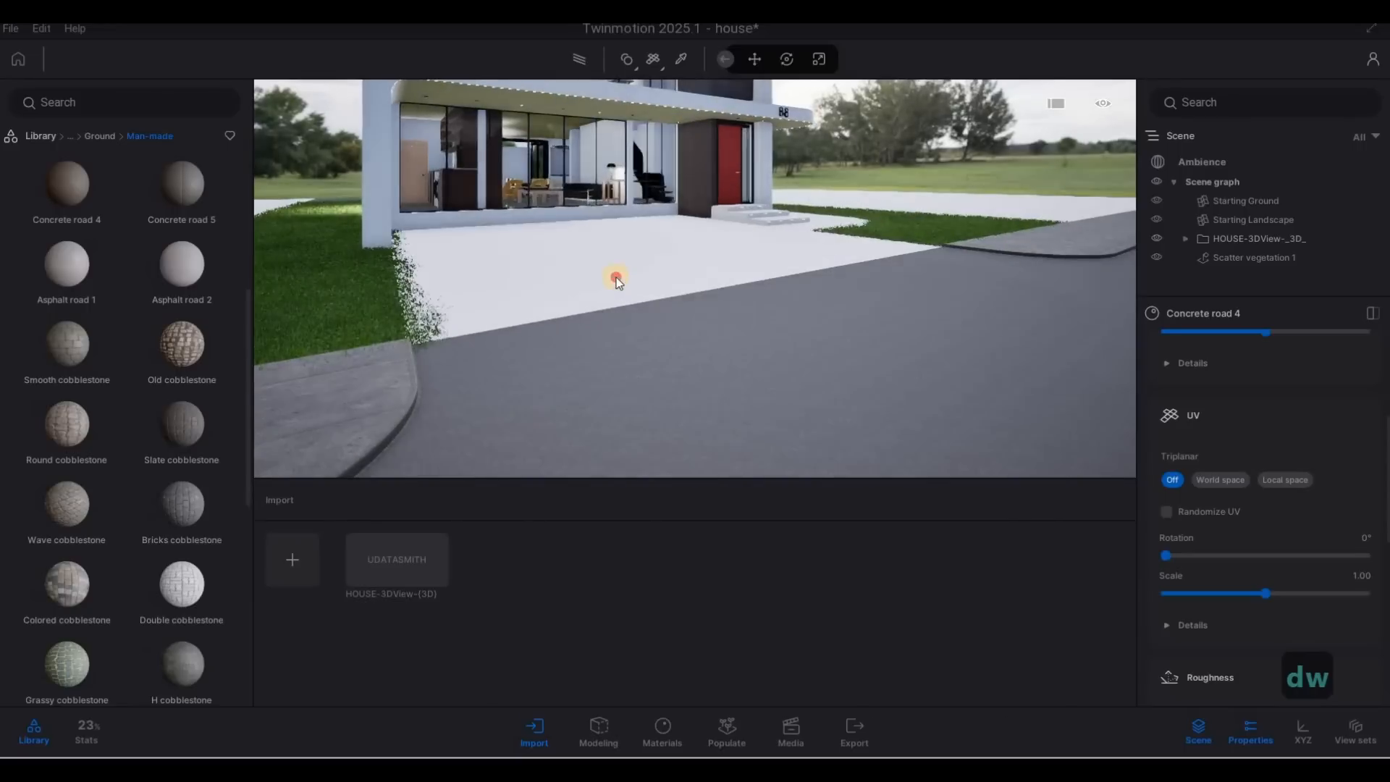
Cover the driveway with the Slate cobblestone material, using a UV rotation of 90° and a scale of 6.58.
drag(616, 277, 629, 359)
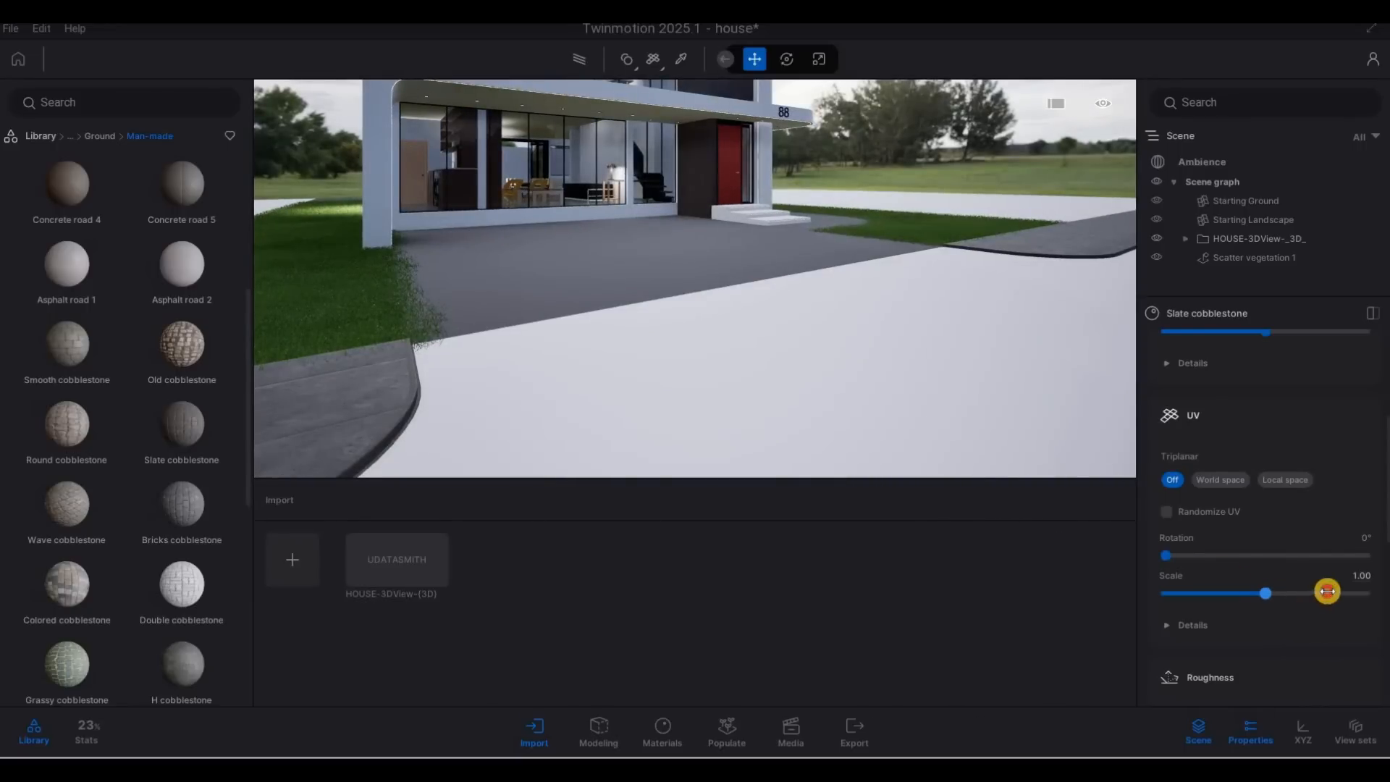
key(a)
key(w)
key(w)
key(d)
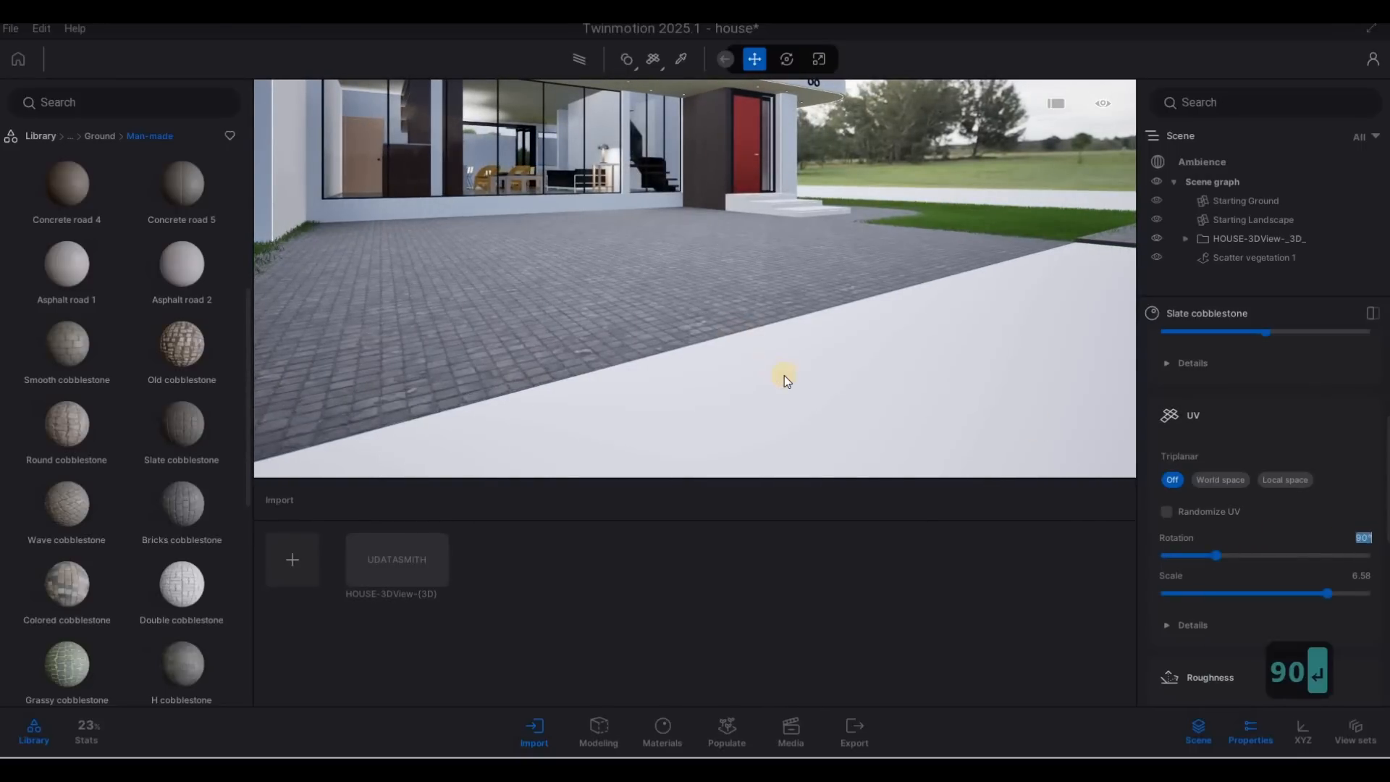
key(s)
key(s)
key(d)
key(Escape)
key(Escape)
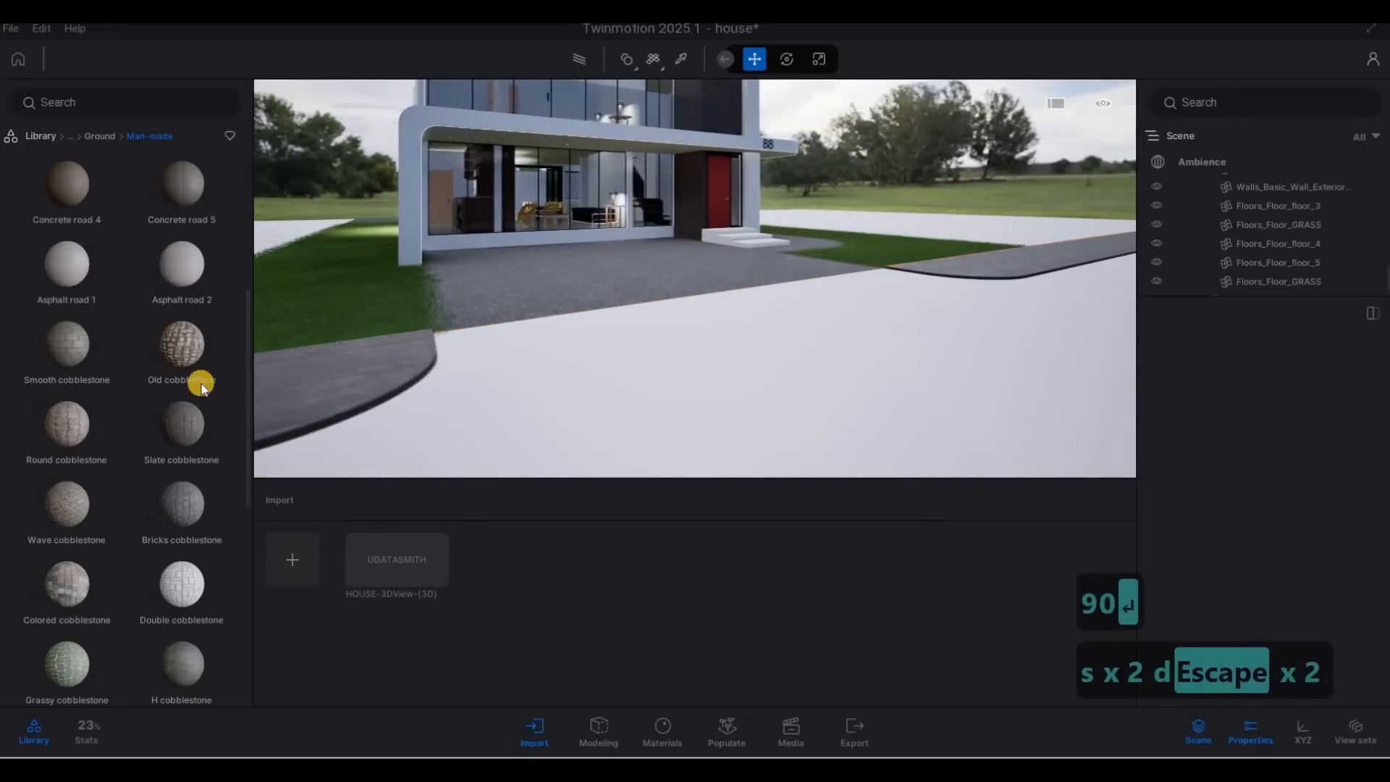
Try Concrete road 4 as the street surface with a UV scale of 5.60.
key(s)
key(a)
key(s)
drag(181, 386, 664, 357)
key(e)
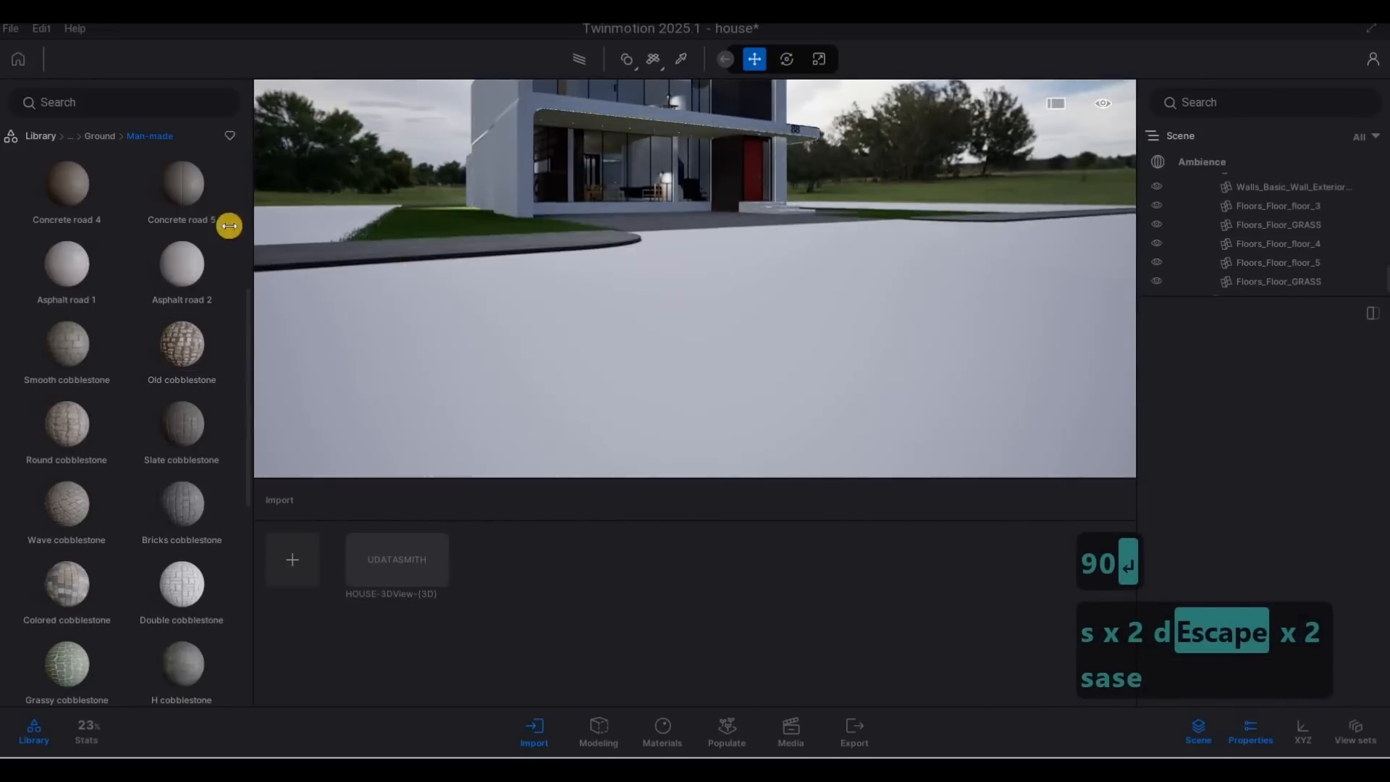
key(q)
drag(84, 249, 680, 354)
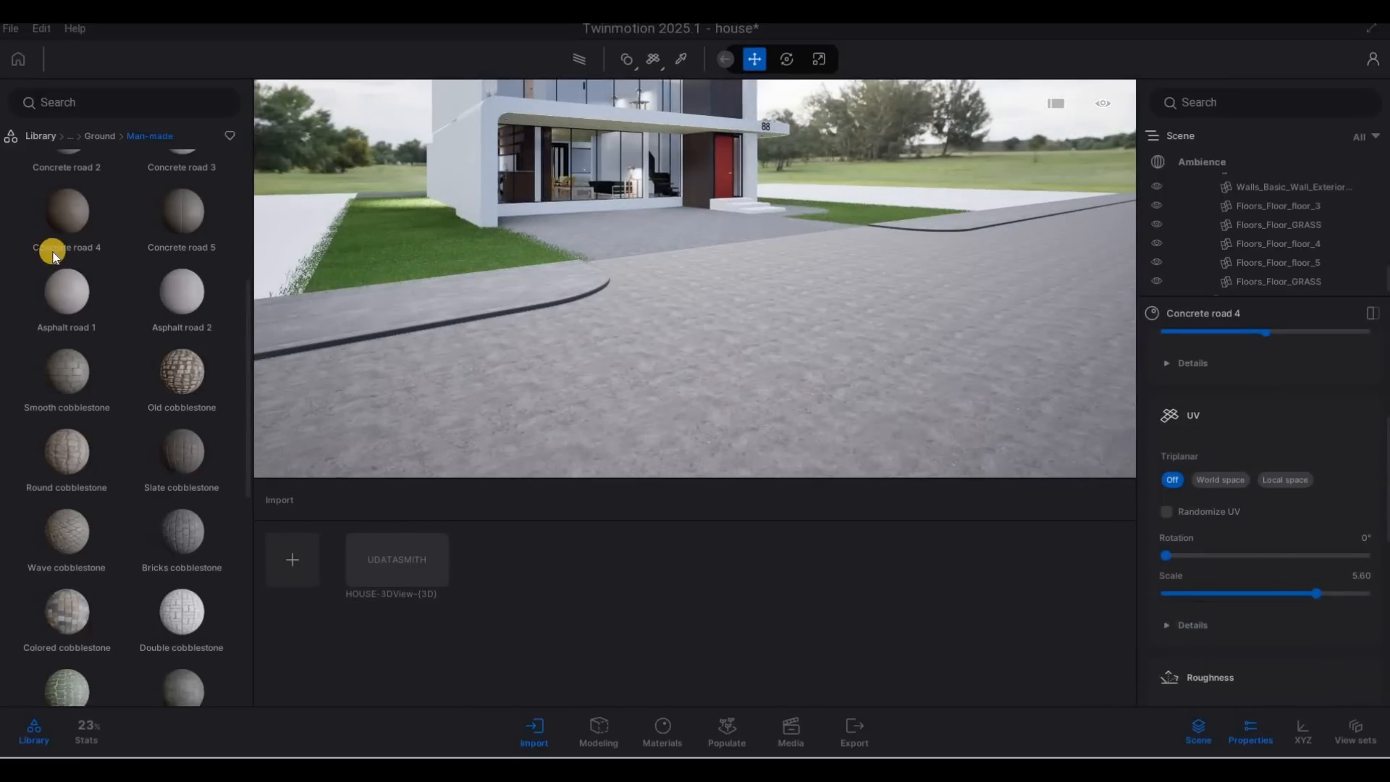
Cover the street in front of the house with the Asphalt 6 material at a UV scale of 3.36.
scroll(58, 252, up, 5)
drag(185, 340, 619, 376)
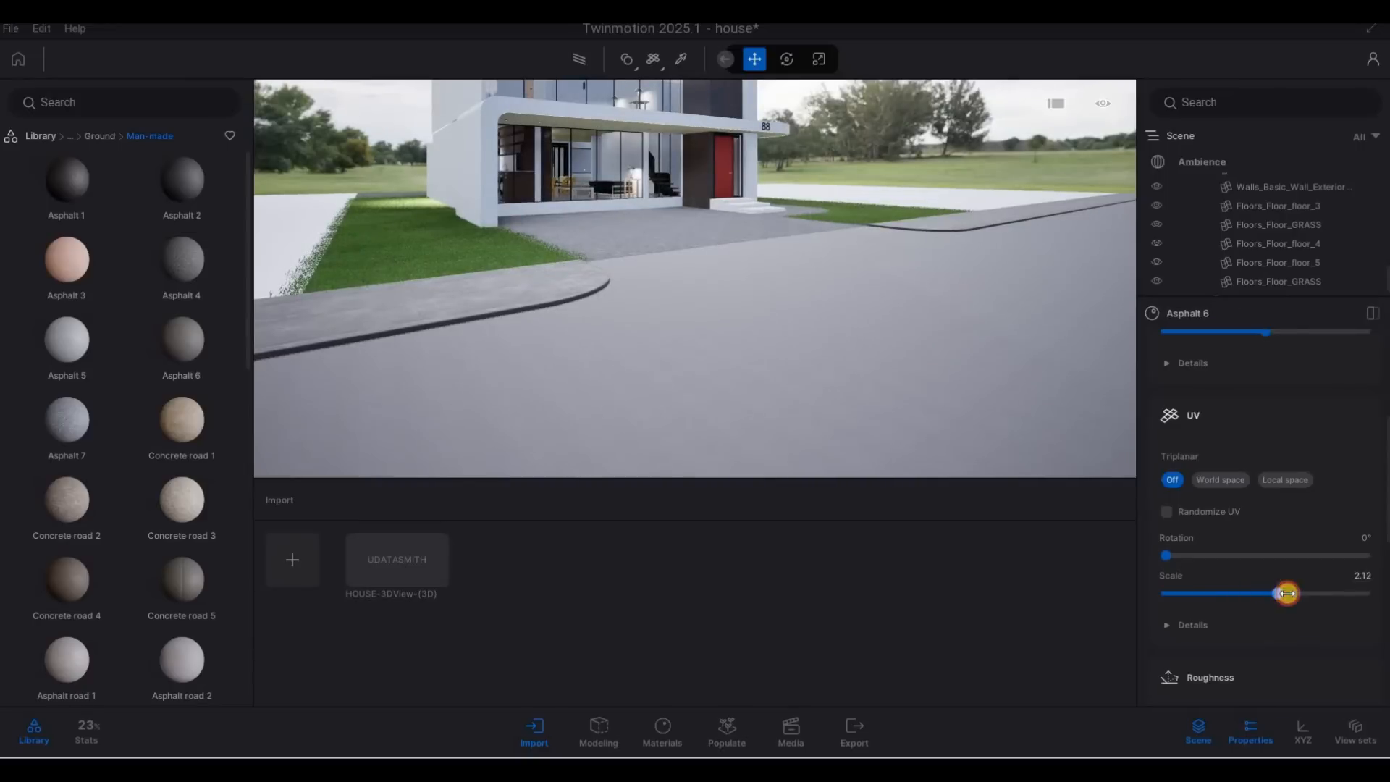
key(w)
key(w)
right_drag(784, 332, 522, 230)
key(d)
key(q)
key(d)
key(s)
key(a)
key(s)
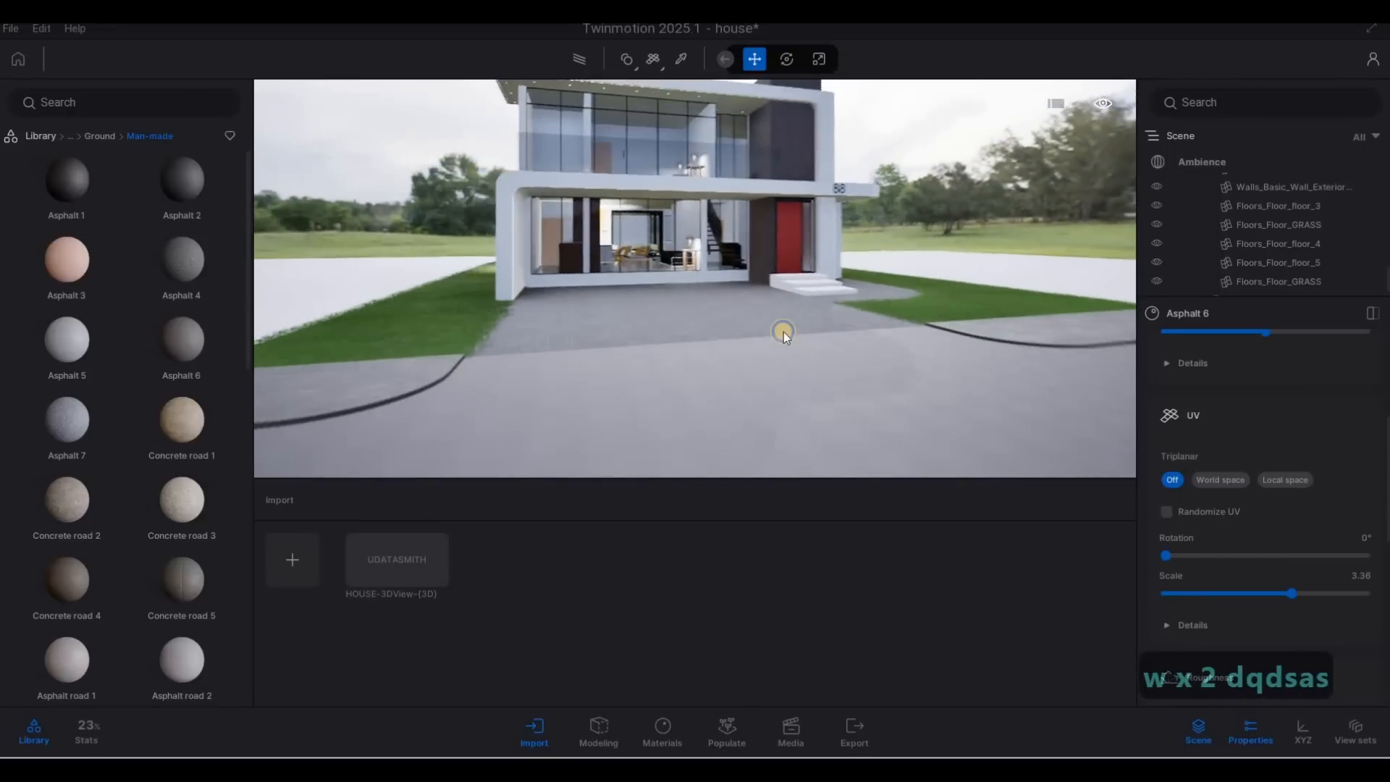
Apply the Asphalt 1 material to the entrance steps below the red door.
key(s)
key(w+q)
key(w+q)
key(w+q)
key(w+q)
key(w+q)
key(w+q)
key(w+q)
key(w+q)
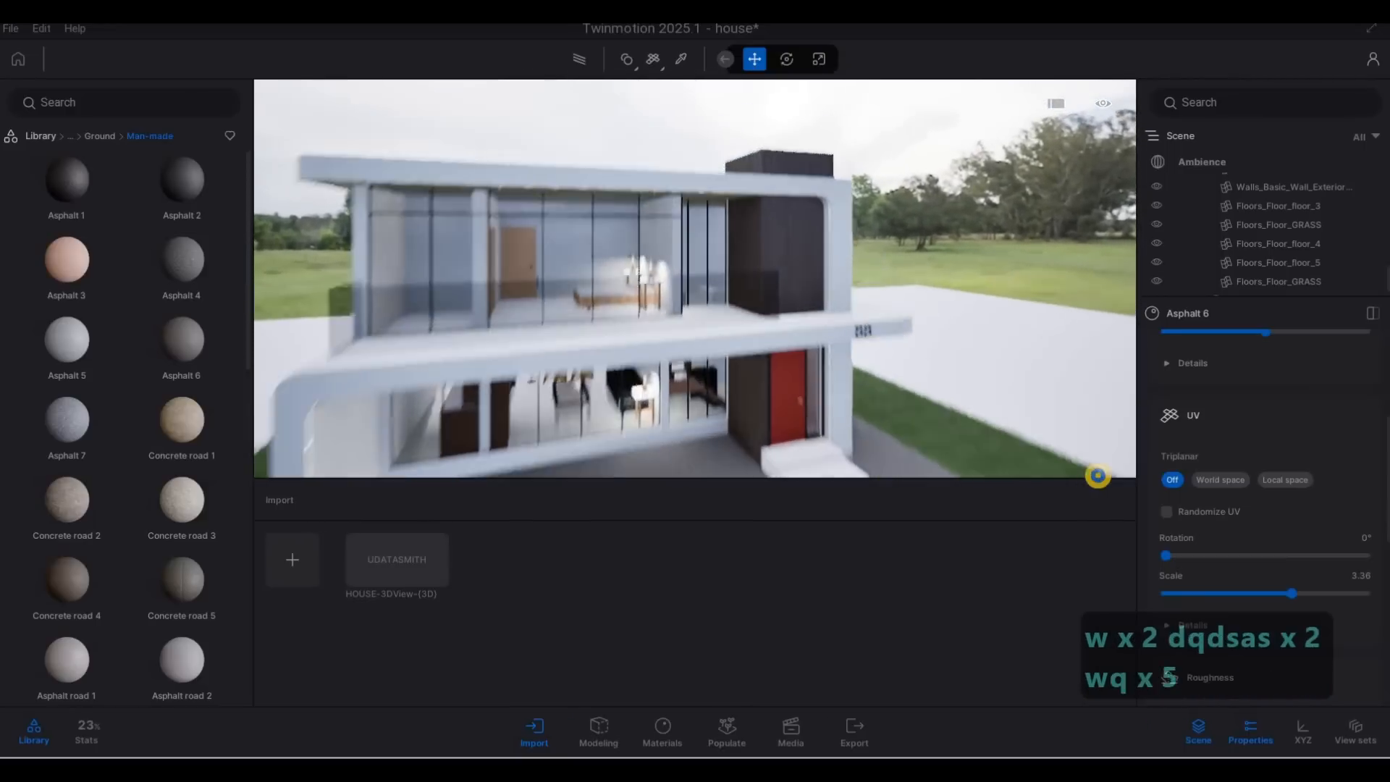
key(e+w)
key(e+w)
key(e+w)
key(e)
drag(182, 180, 568, 242)
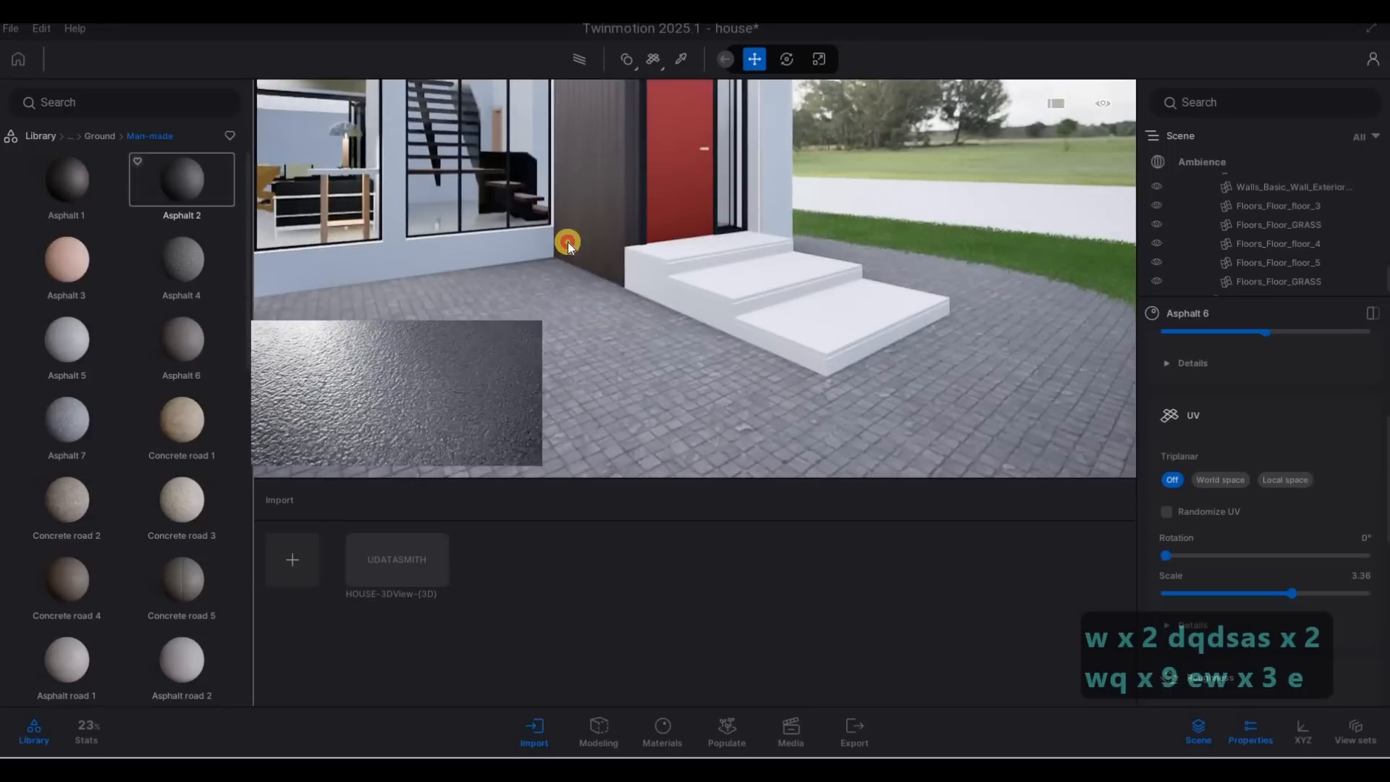
drag(747, 279, 756, 282)
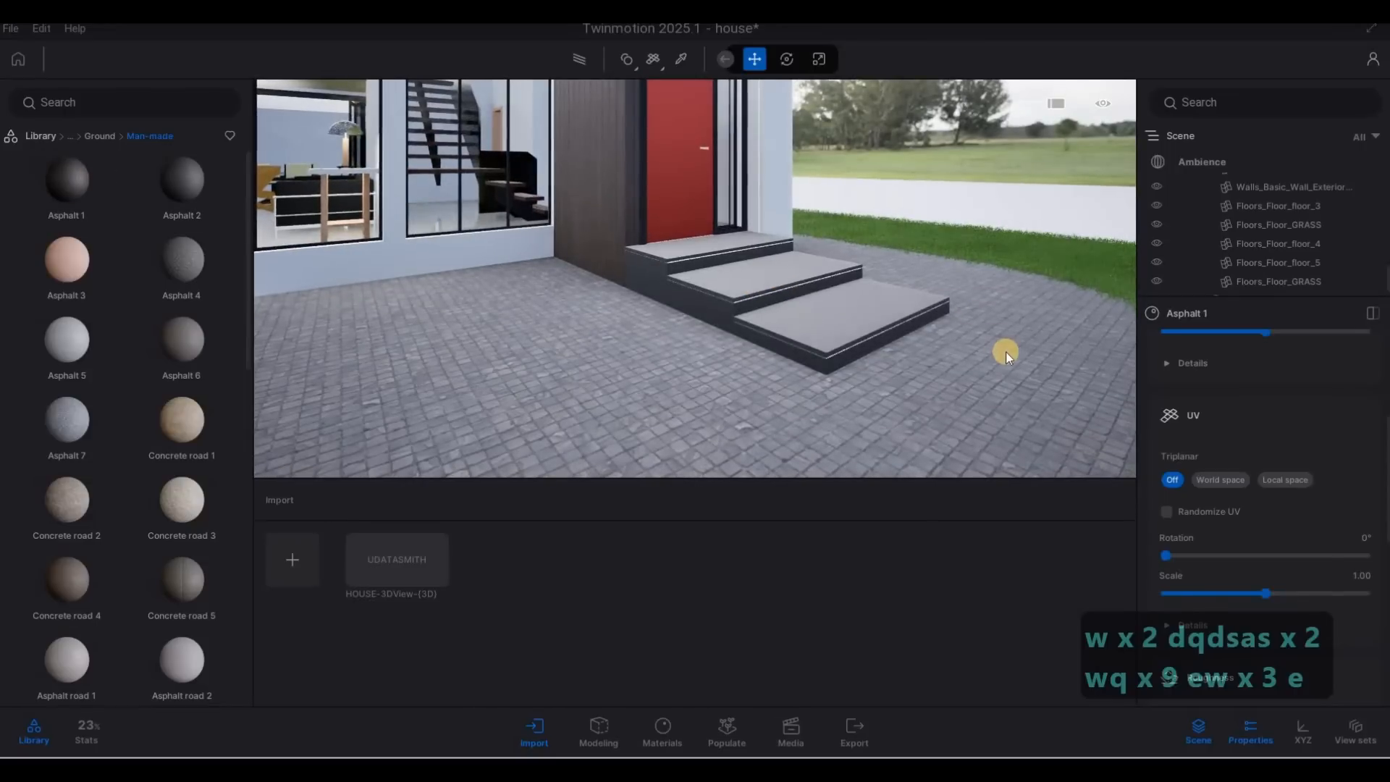
Set the UV scale of the Asphalt 1 material on the entrance steps to 4.42.
key(w+q)
key(w+q+e)
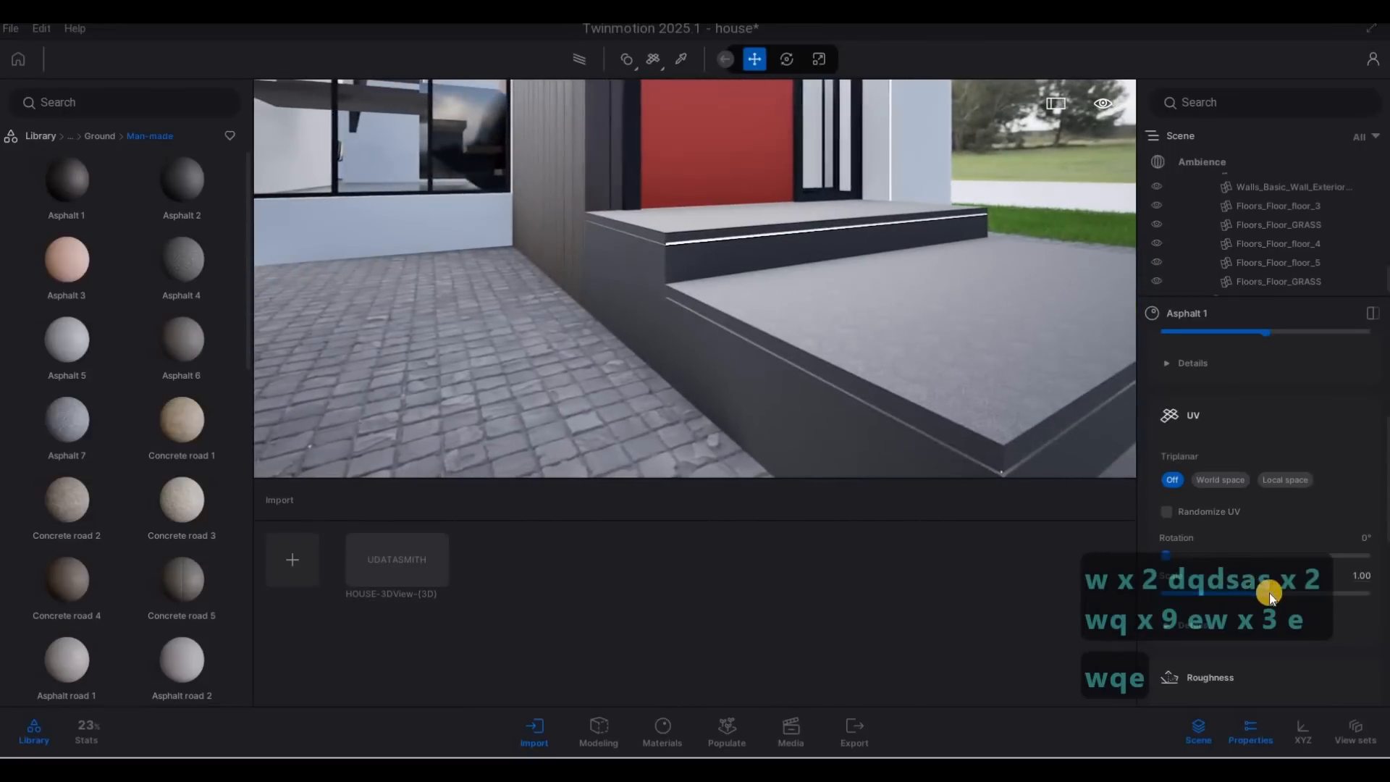
key(d)
drag(1284, 593, 1303, 593)
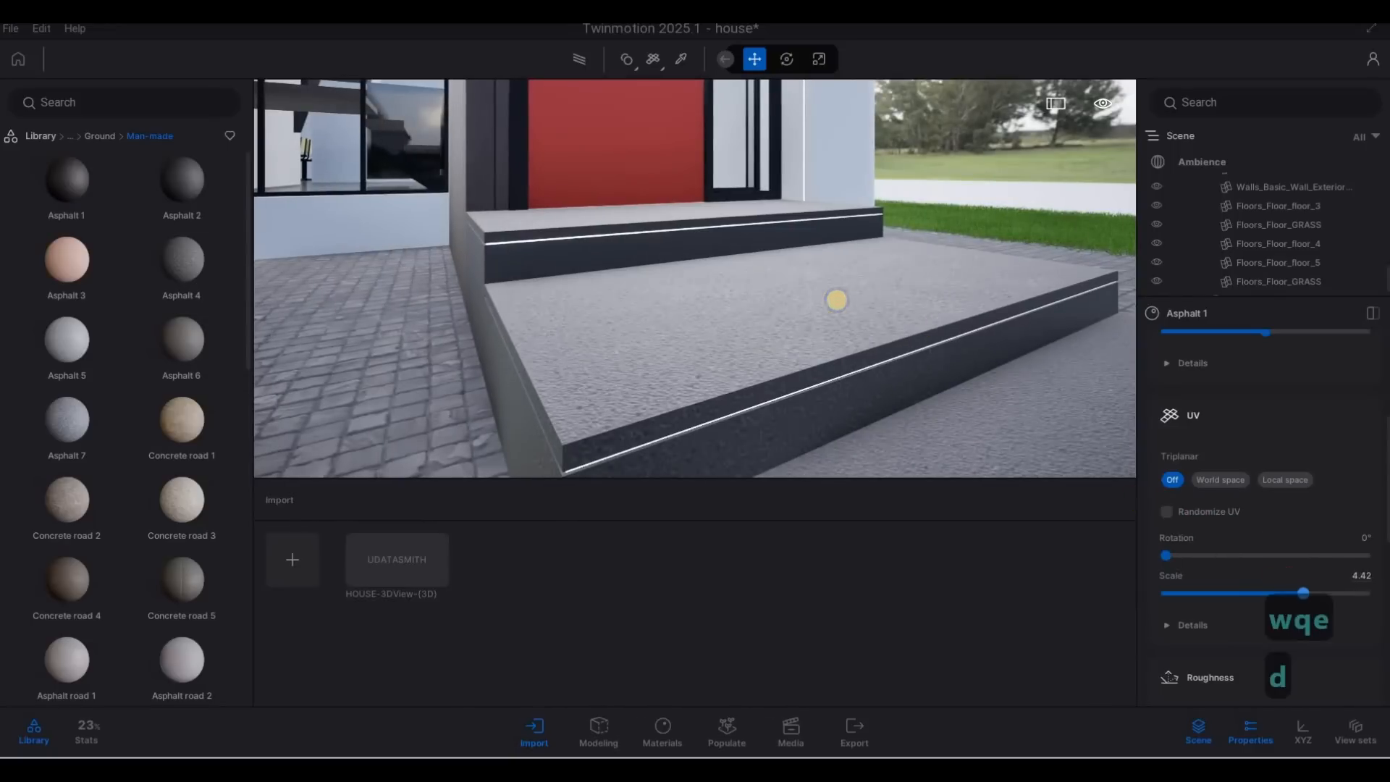
Inspect the dark entrance steps and cobblestone driveway together with the front facade from several distances.
key(s)
key(s)
key(q)
key(a)
key(s)
key(w)
key(e)
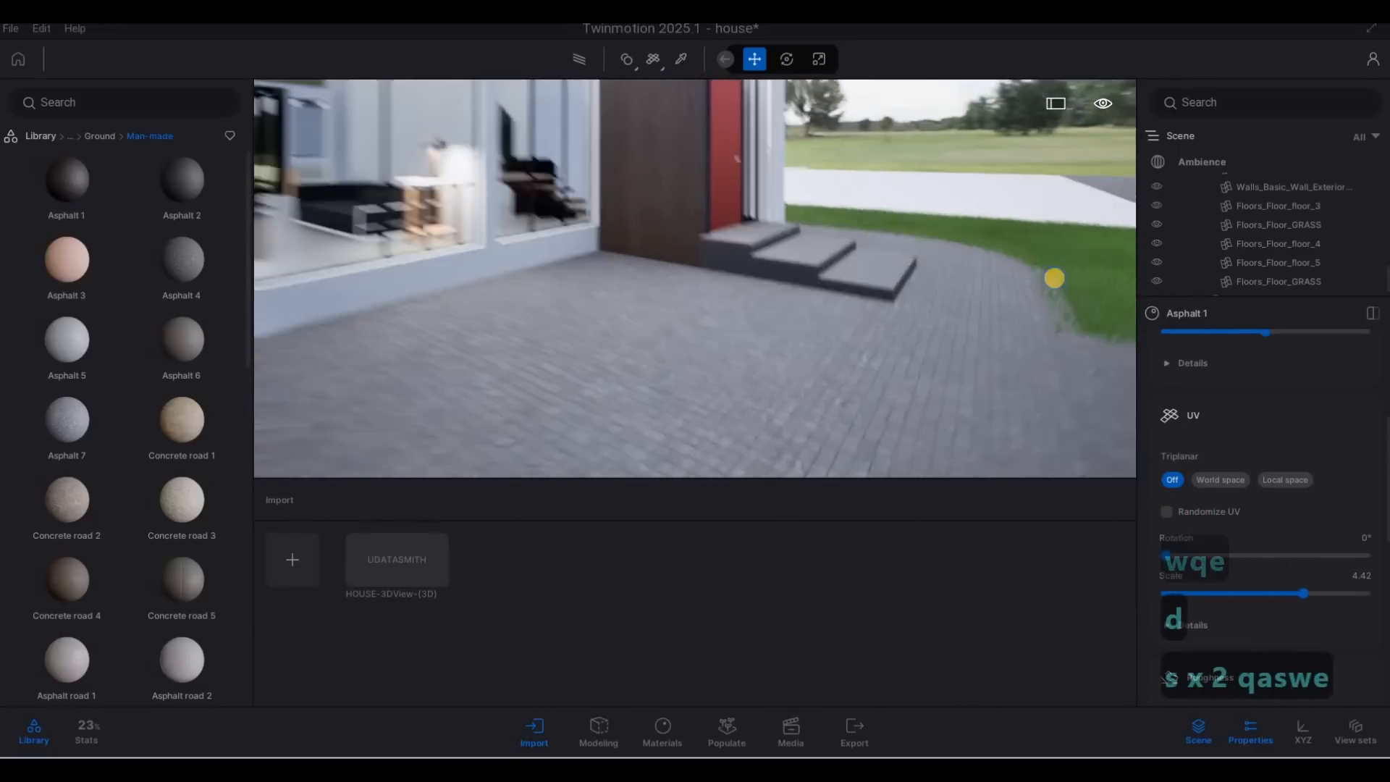
key(d)
key(q)
key(d)
key(s)
key(a)
key(s)
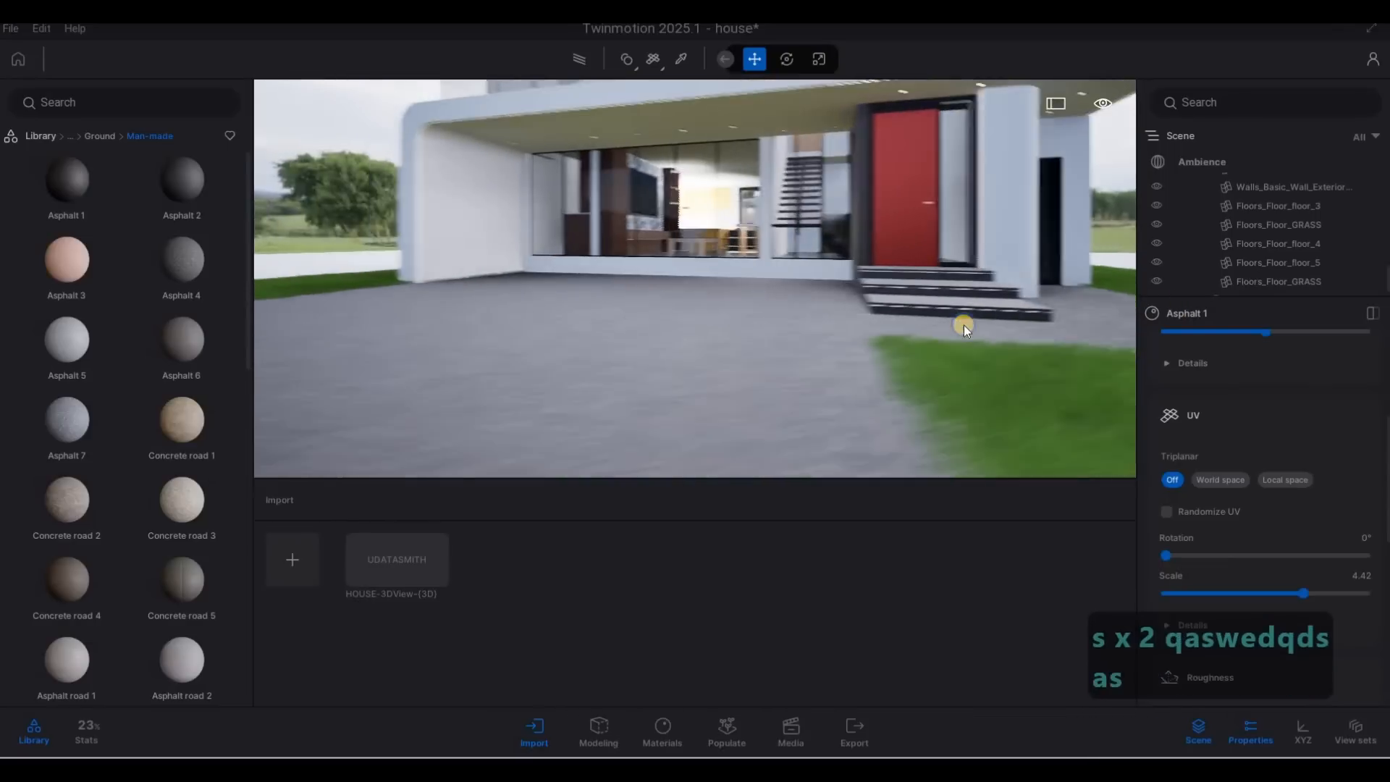
key(a)
key(s)
key(a)
key(q)
key(a)
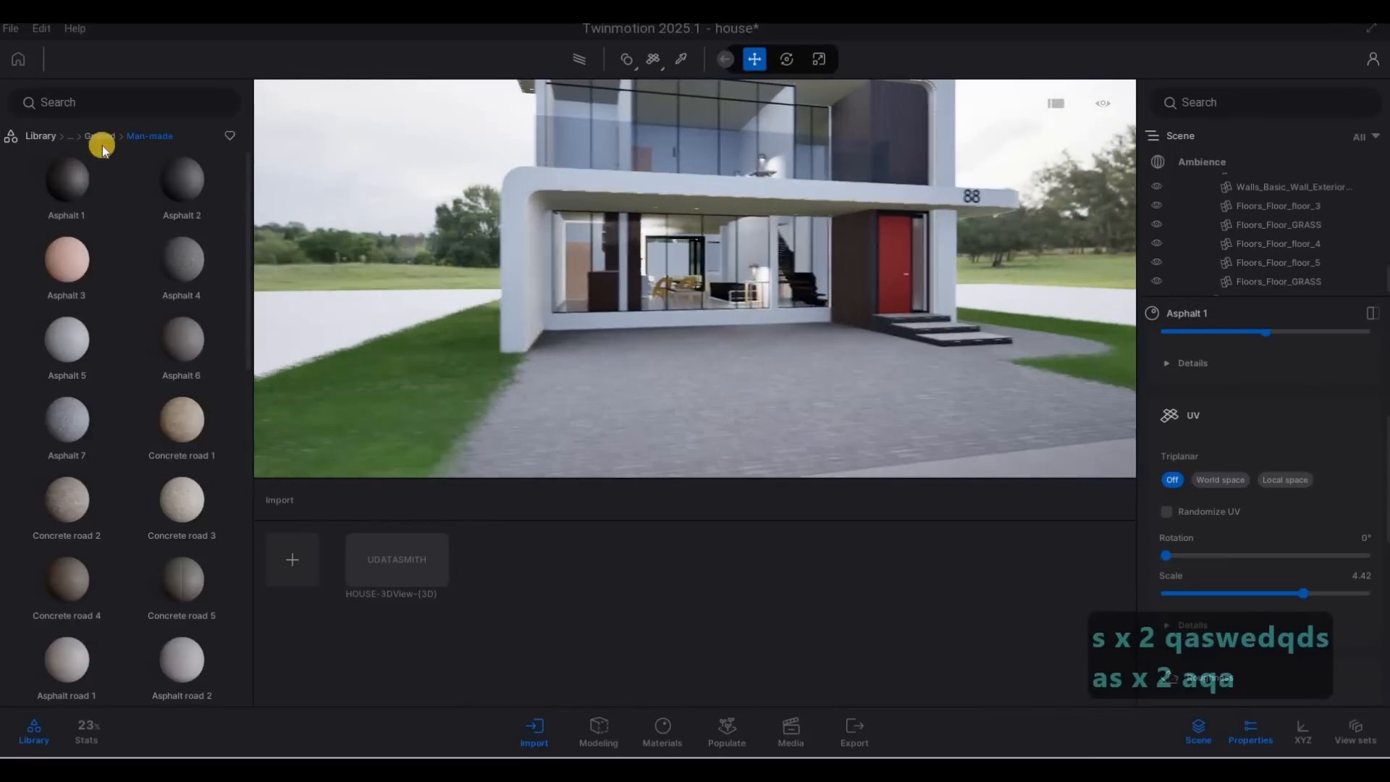
Place a Break 01 and a Sedan 05 from the Cars library side by side on the driveway.
click(99, 144)
click(35, 138)
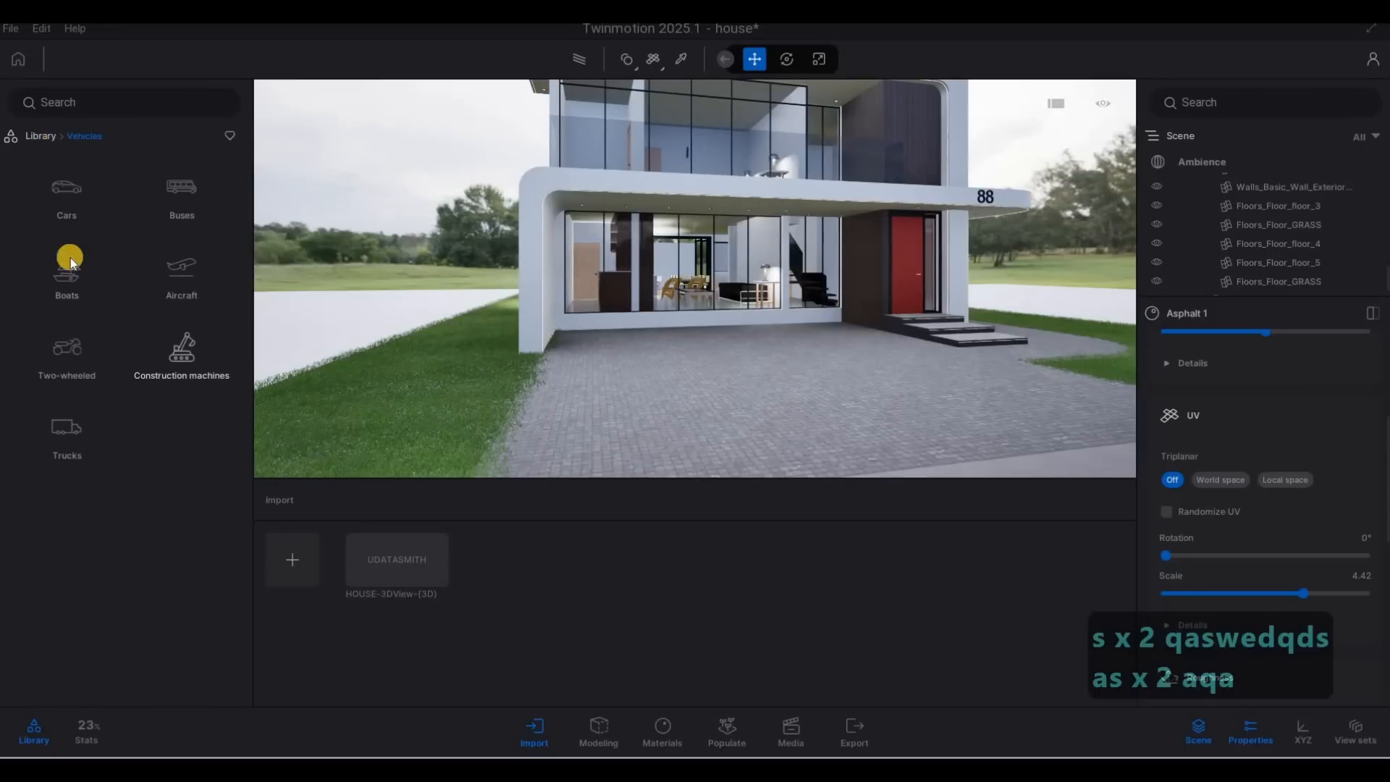
click(56, 207)
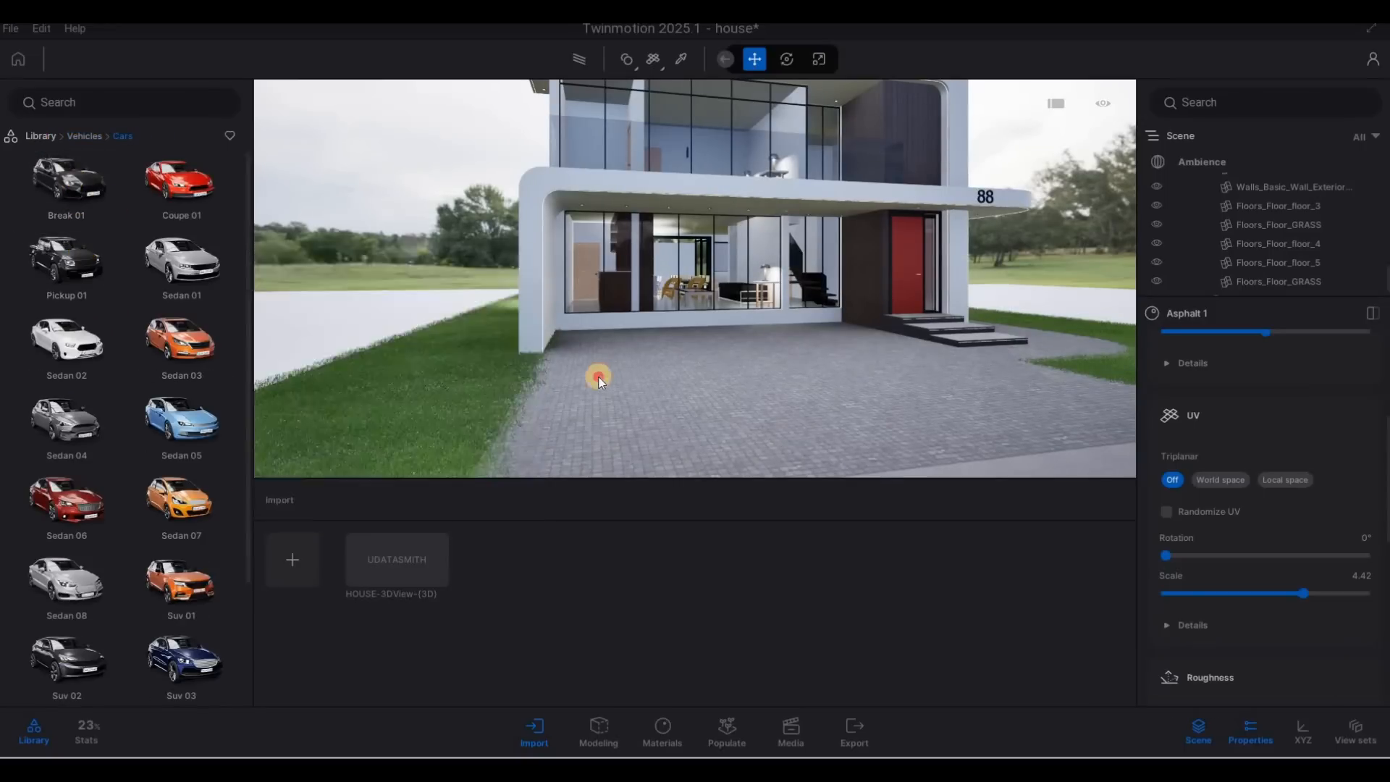
drag(640, 390, 634, 368)
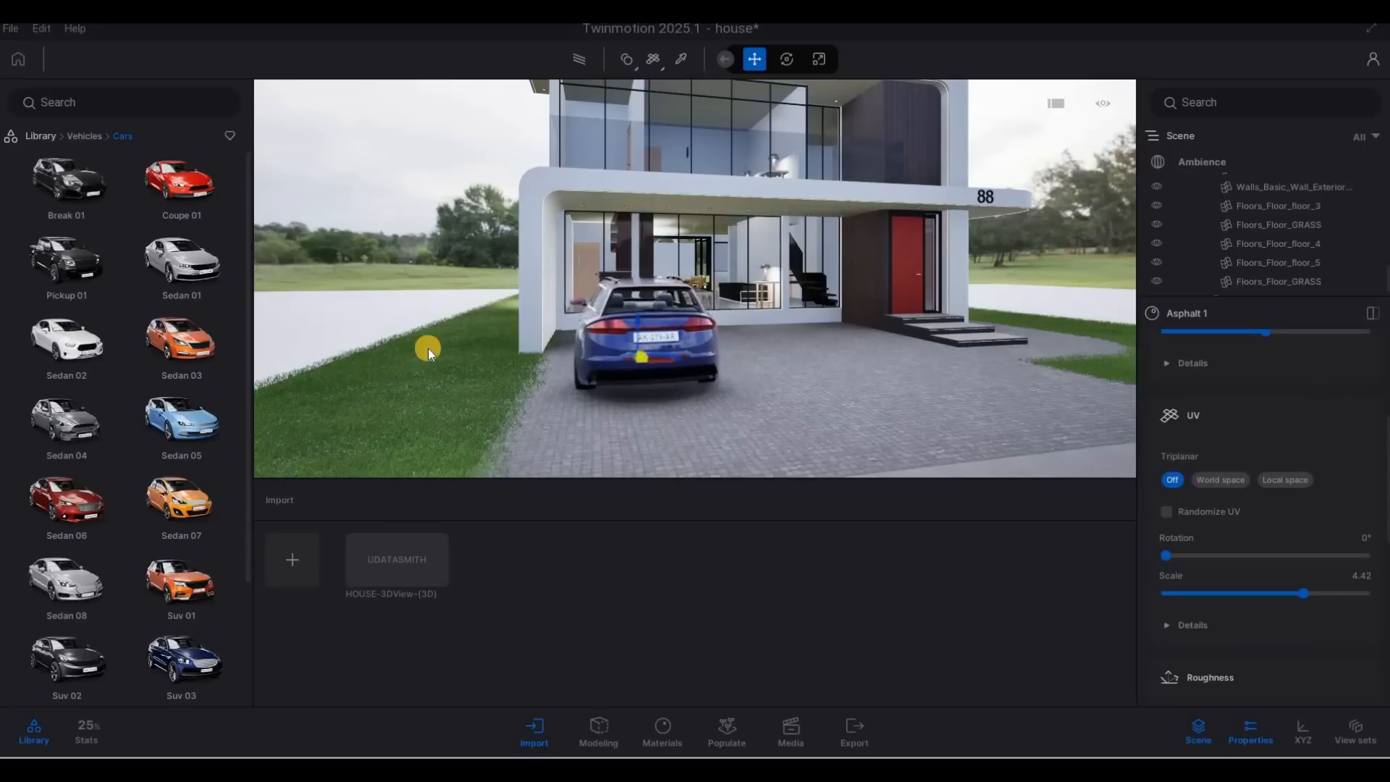
drag(225, 419, 802, 354)
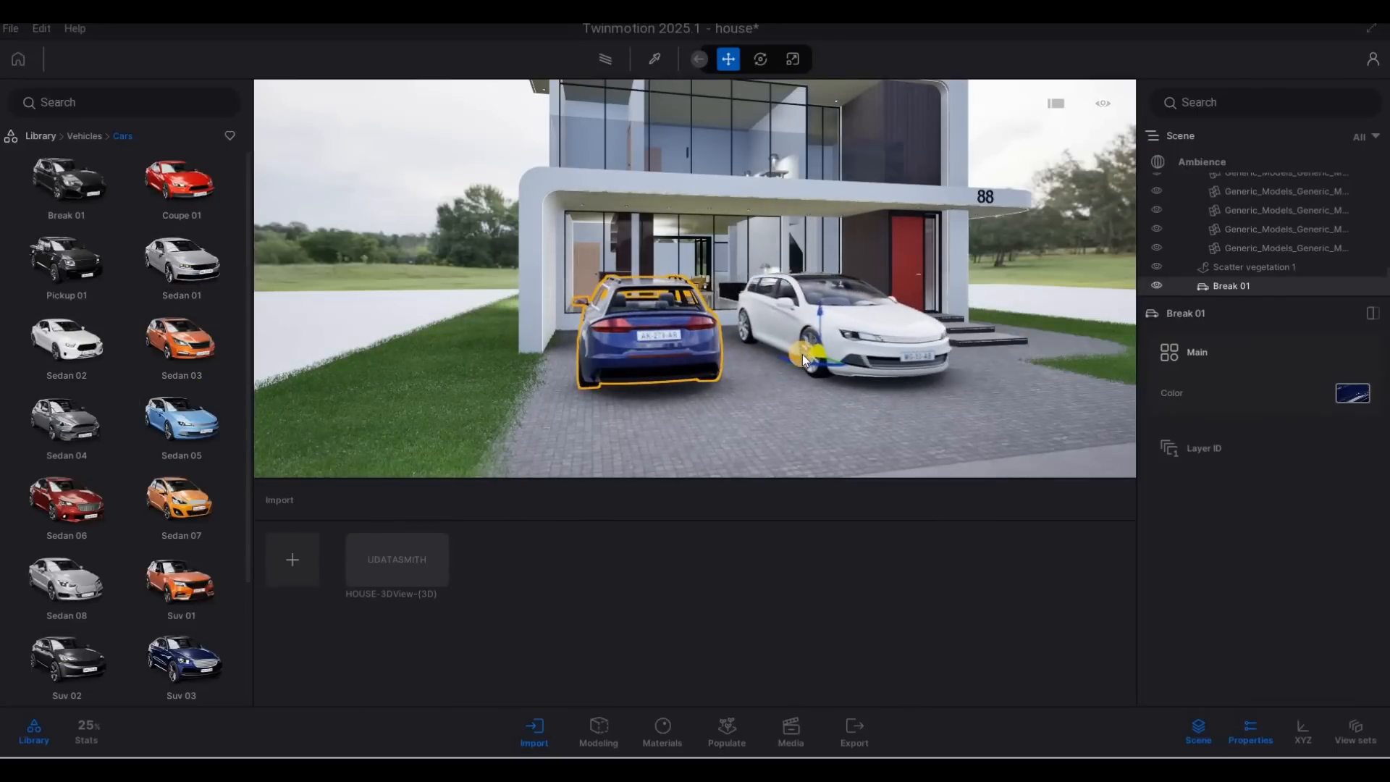
Reposition the white Sedan 05 on the driveway beside the blue Break 01.
key(a)
key(a)
key(w)
right_drag(1132, 400, 760, 368)
key(d)
key(d)
key(d)
key(d)
key(d)
key(d)
key(d)
key(d)
key(d)
key(d)
key(d)
key(d)
key(d)
key(d)
drag(788, 371, 905, 382)
Select the blue Break 01 and examine both parked cars and the house front from the driveway and street.
click(573, 378)
key(a)
right_drag(584, 339, 645, 230)
key(a)
key(a)
key(a)
key(a)
key(a)
key(a)
key(a)
key(a)
key(a)
key(w)
key(d)
key(d)
key(d)
key(d)
key(s)
key(s)
key(s)
key(s)
key(s)
key(a)
key(d)
key(a)
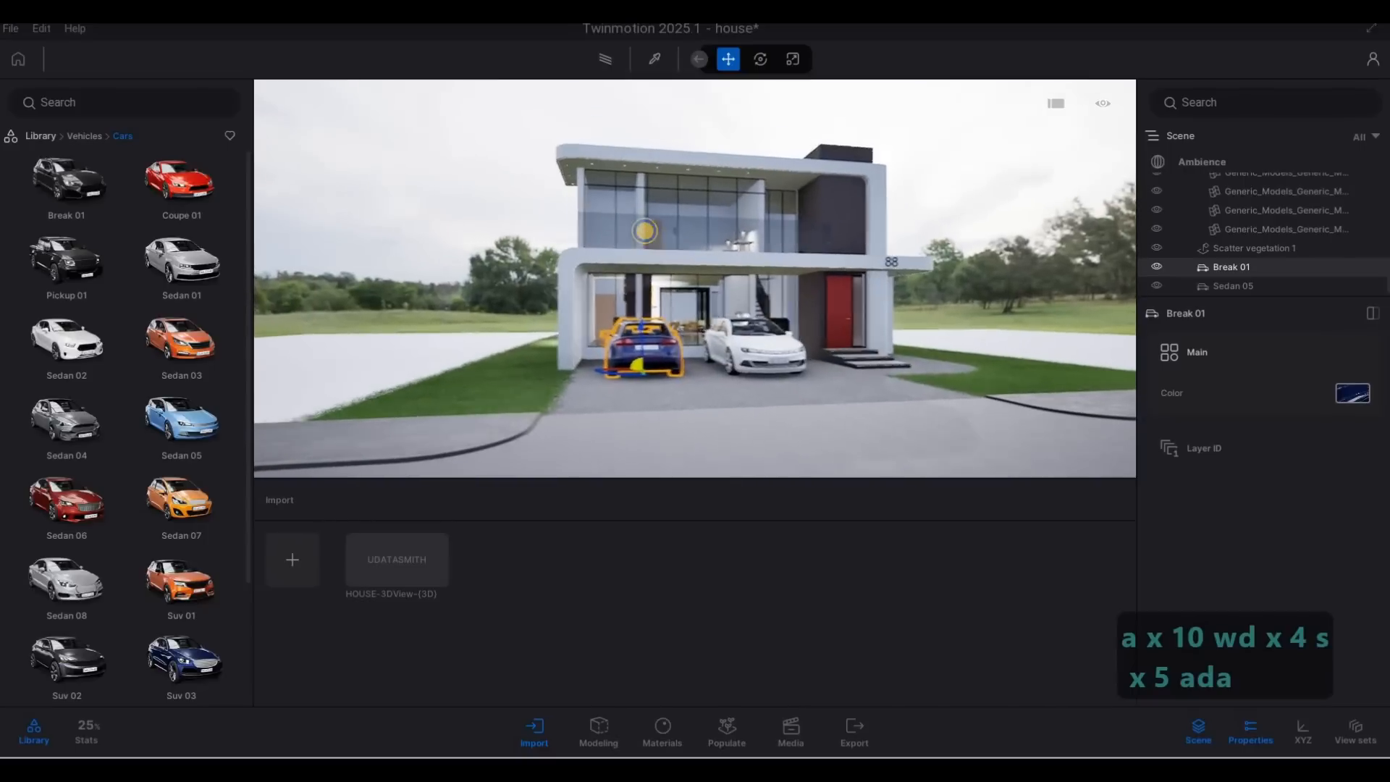
key(w)
key(d)
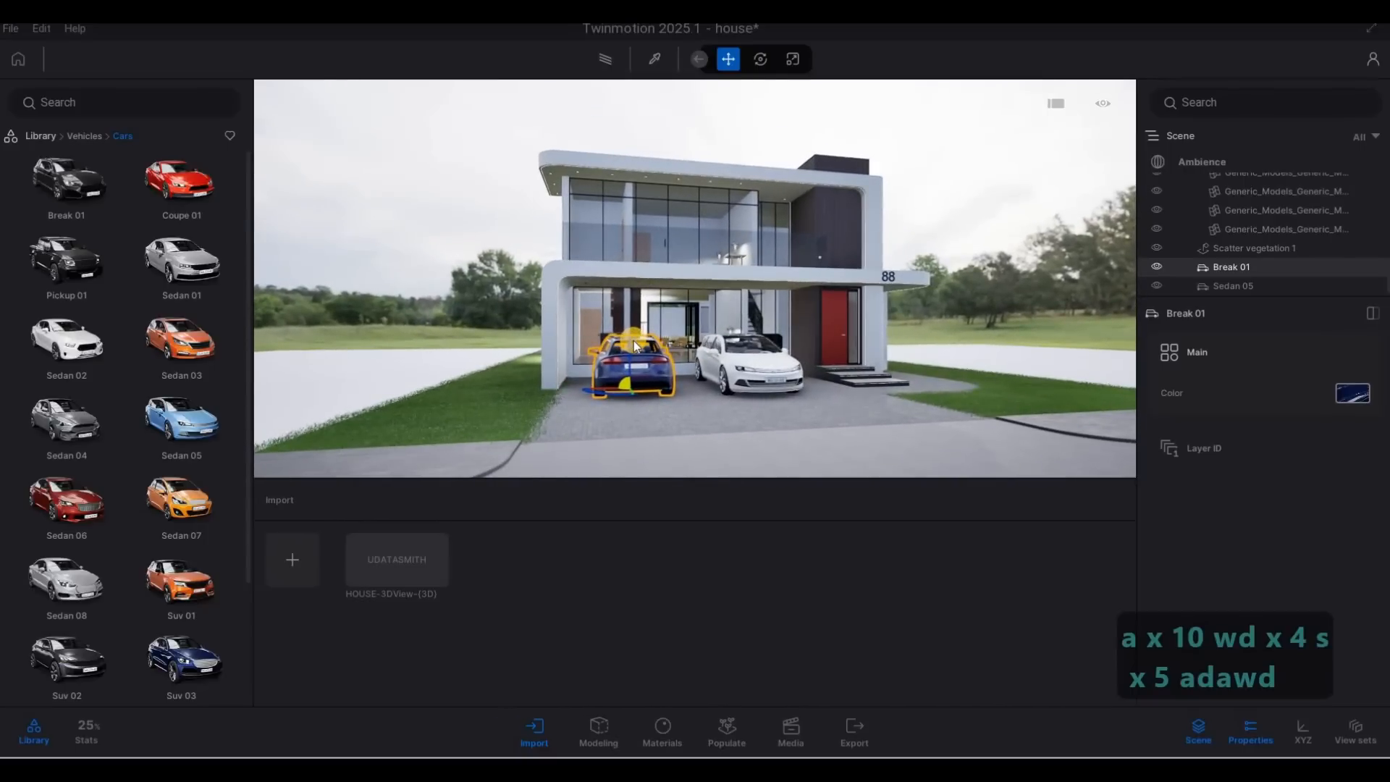
key(d)
Place the EMRK House.rvt model from the user library's Buildings folder on the empty plot beside the house.
click(90, 138)
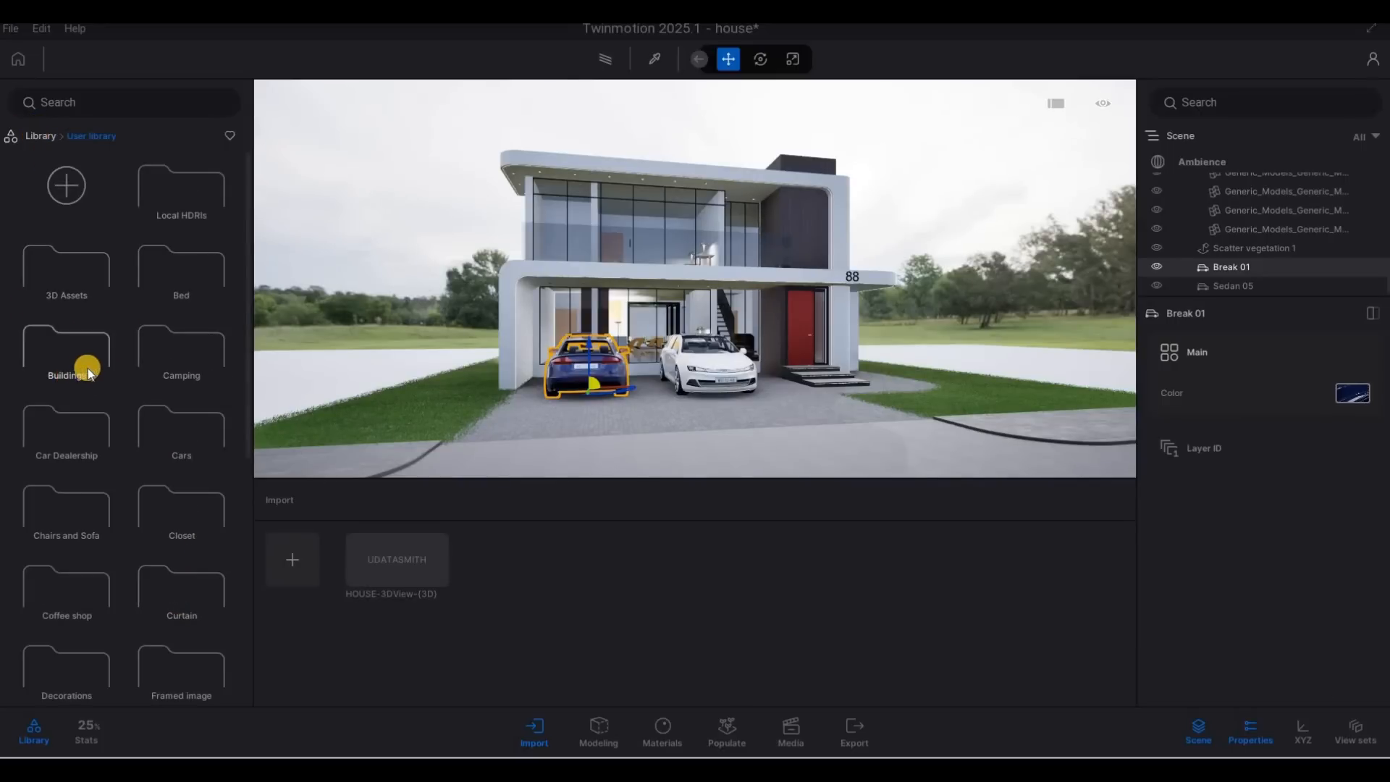
click(87, 369)
key(d)
key(d)
key(d)
key(d)
key(d)
key(d)
key(d)
scroll(137, 376, down, 5)
scroll(93, 396, down, 4)
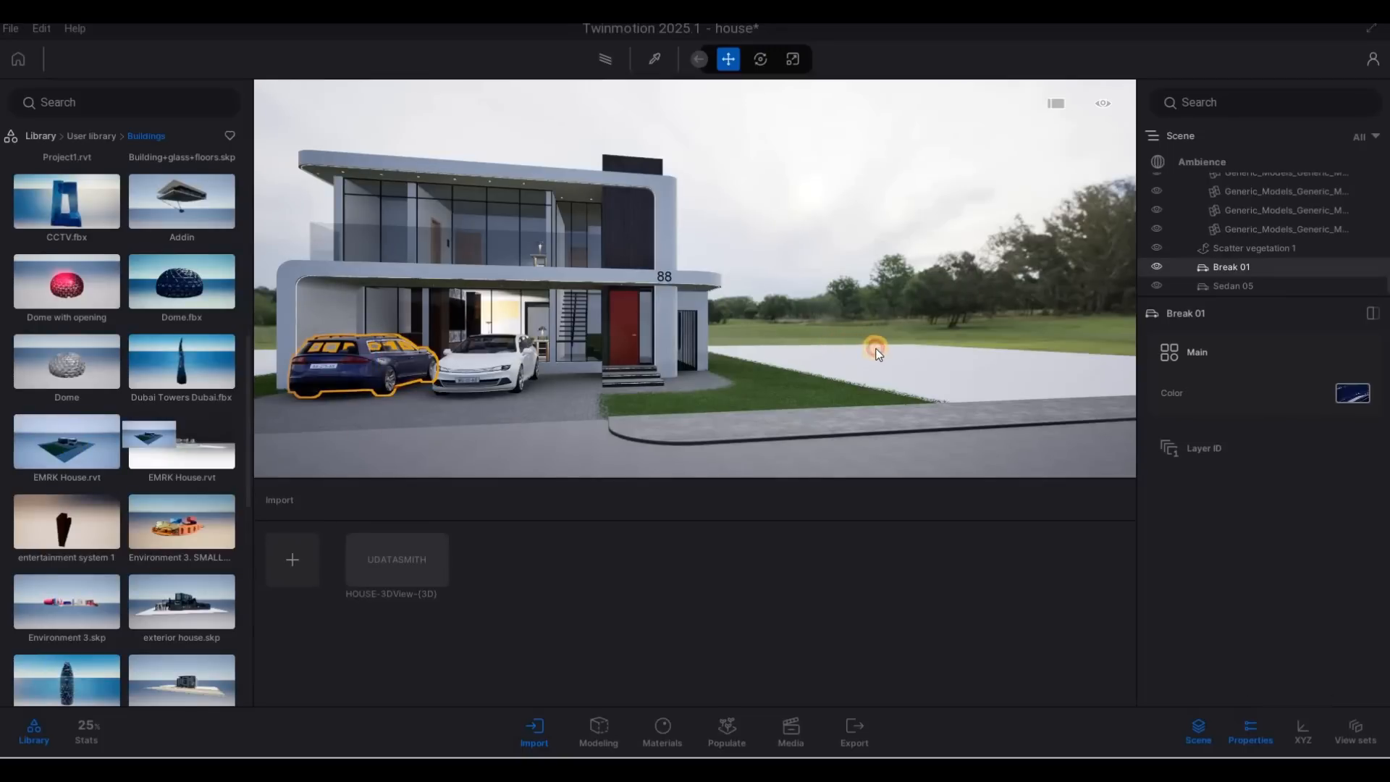
drag(902, 365, 996, 365)
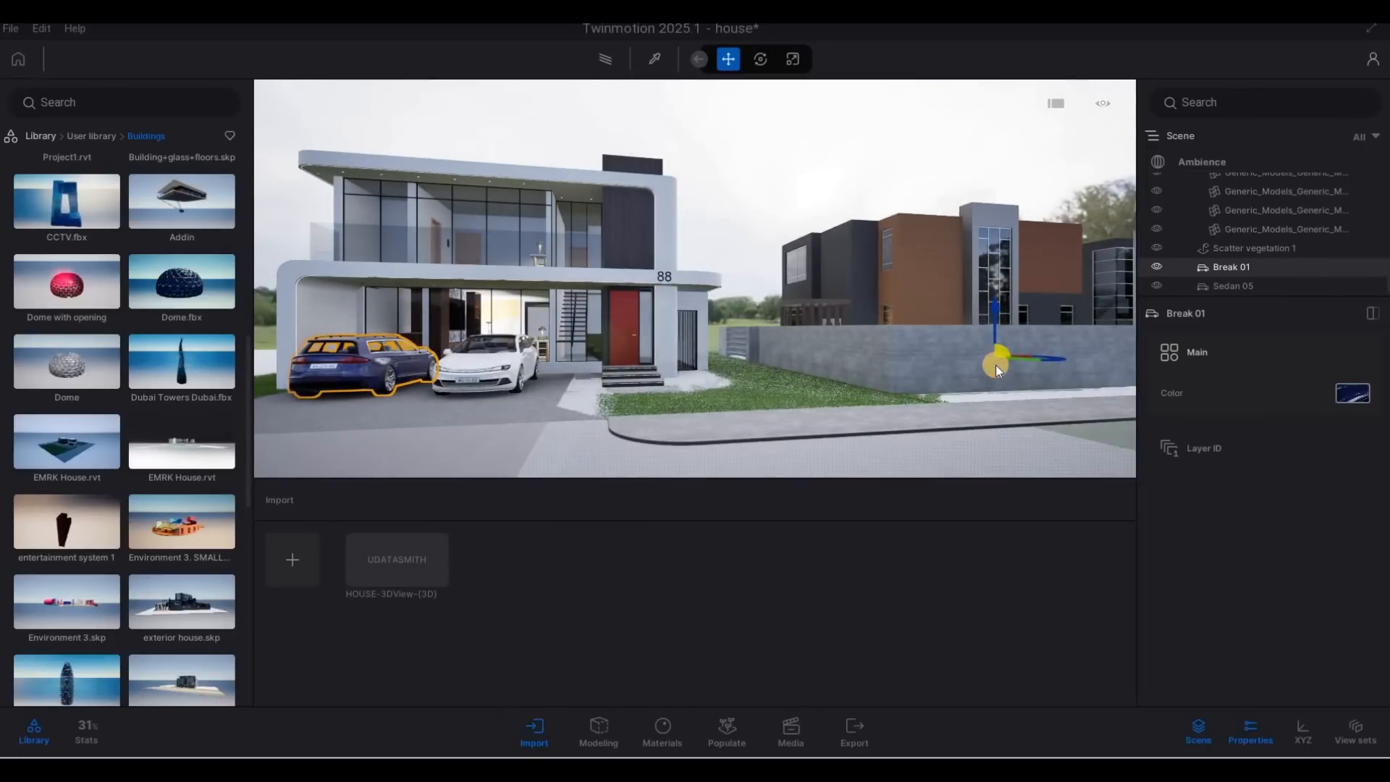
Rotate the EMRK House.rvt model 90 degrees on its plot beside the house.
key(w)
key(q)
key(s)
key(q)
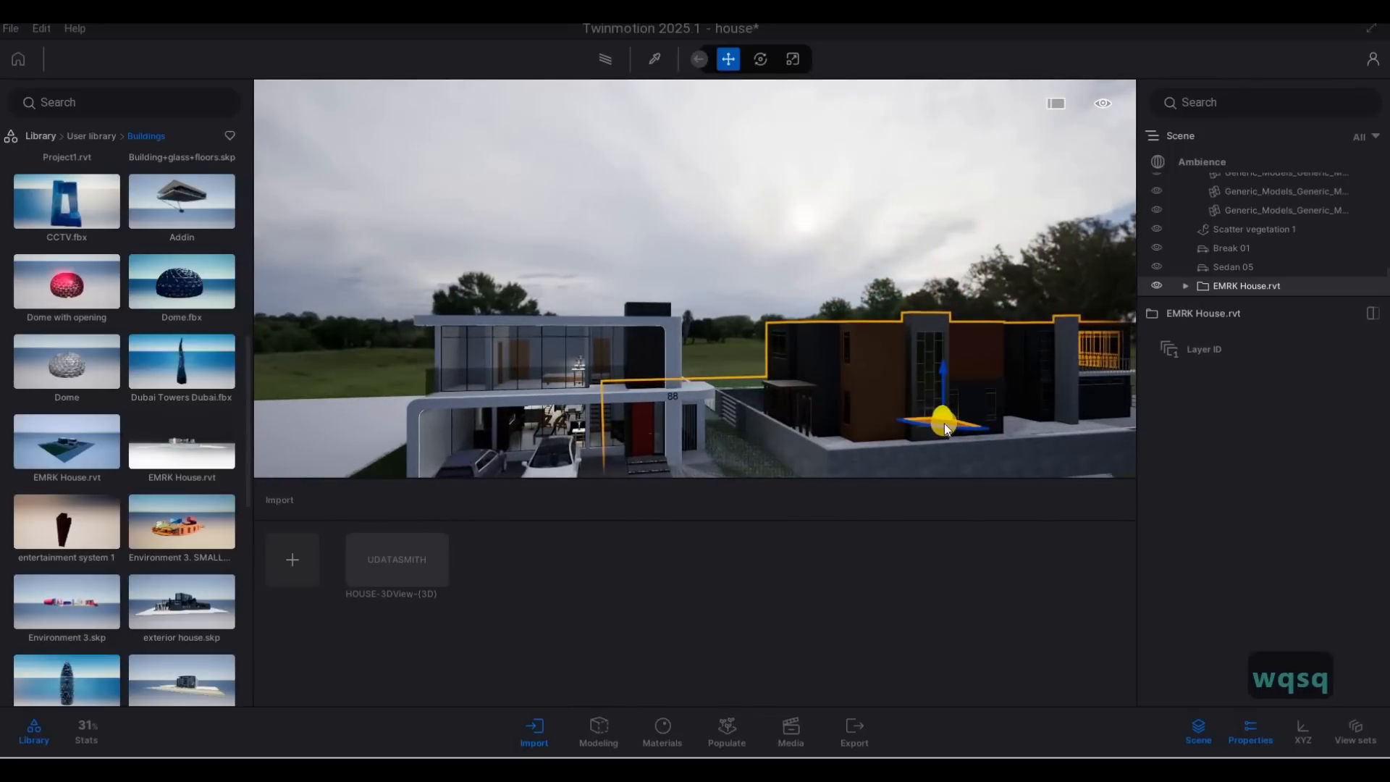
key(9)
key(0)
key(Return)
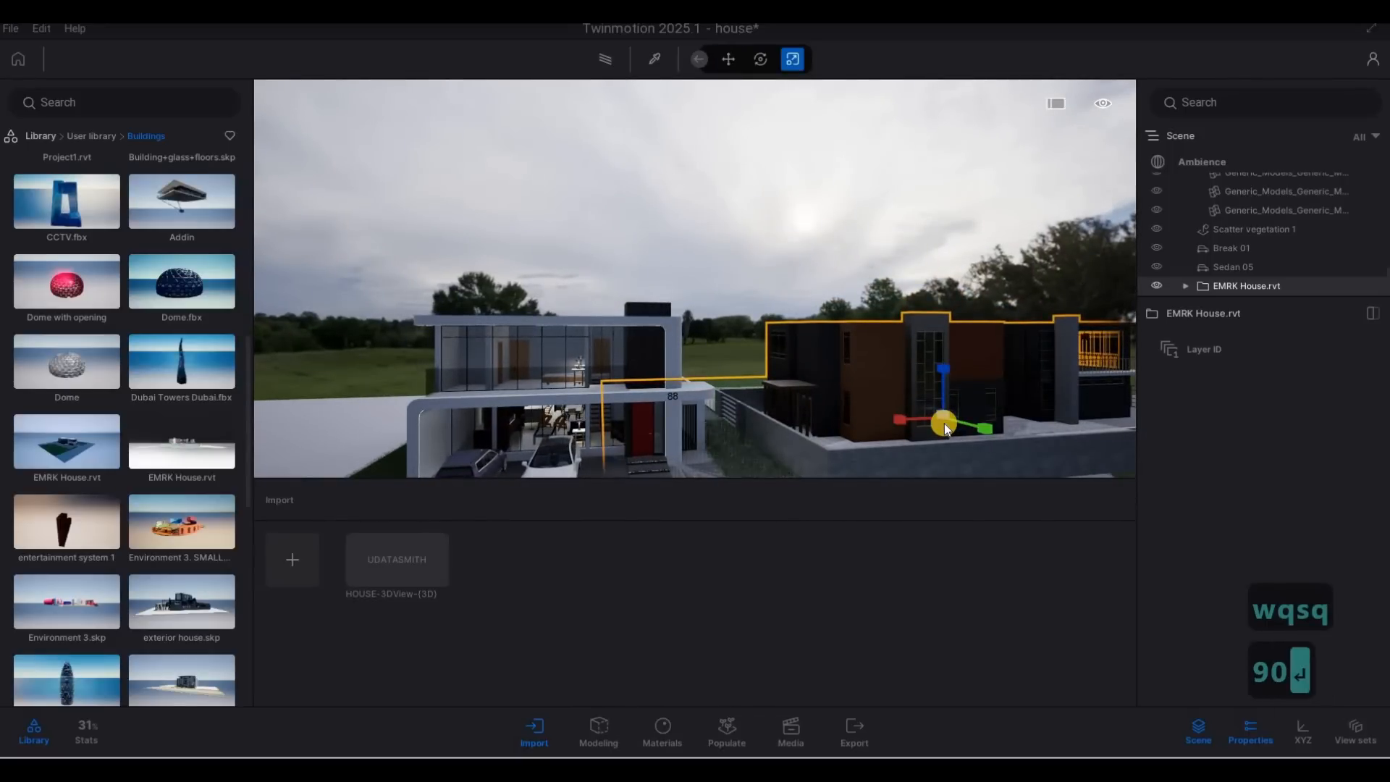
key(Tab)
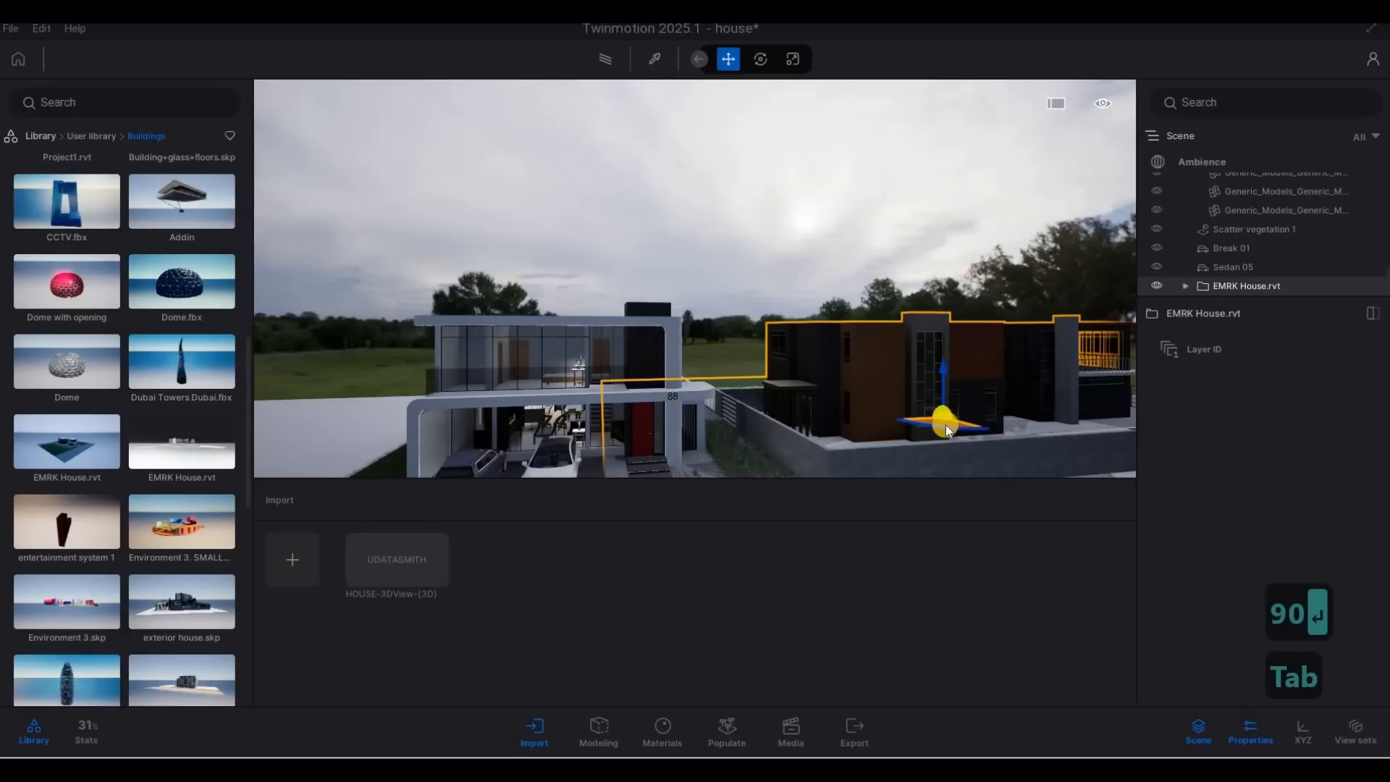
key(9)
key(Tab)
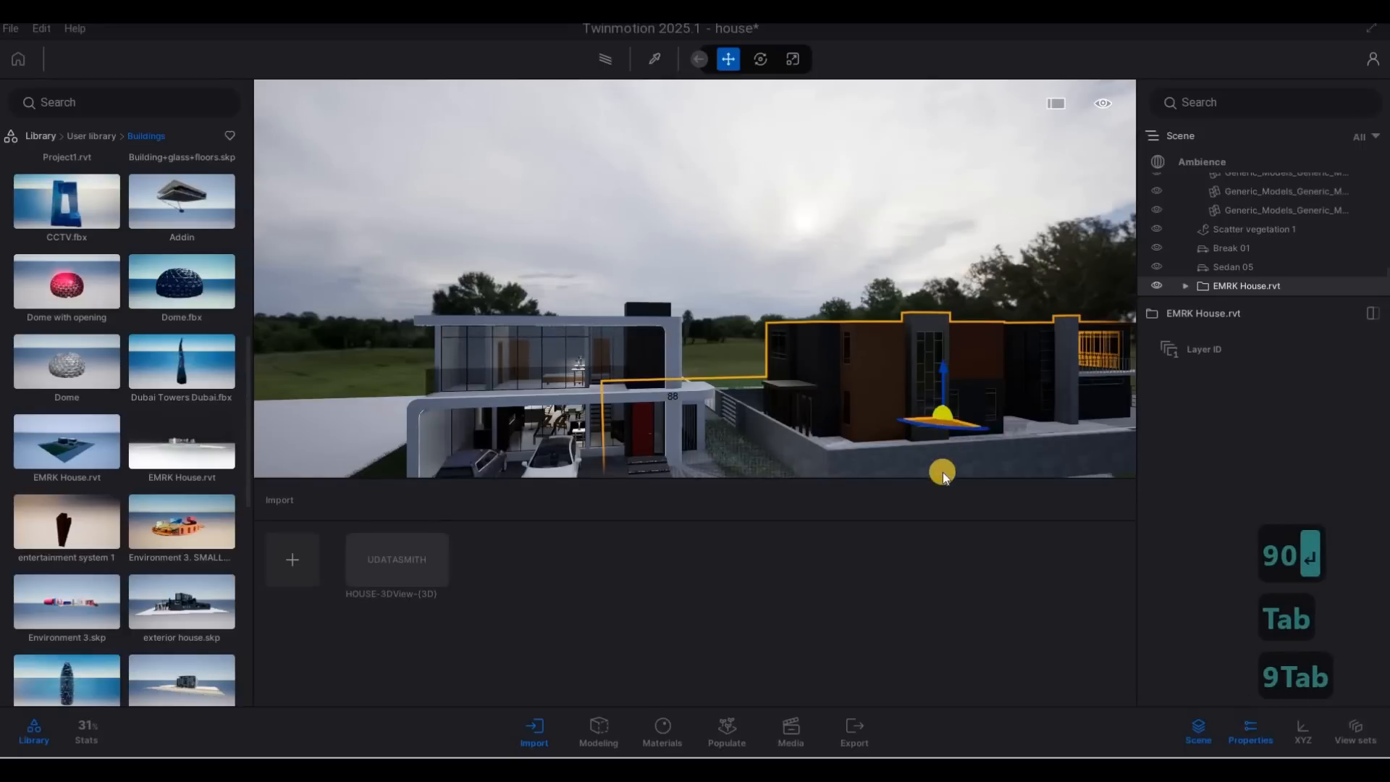
scroll(941, 449, up, 3)
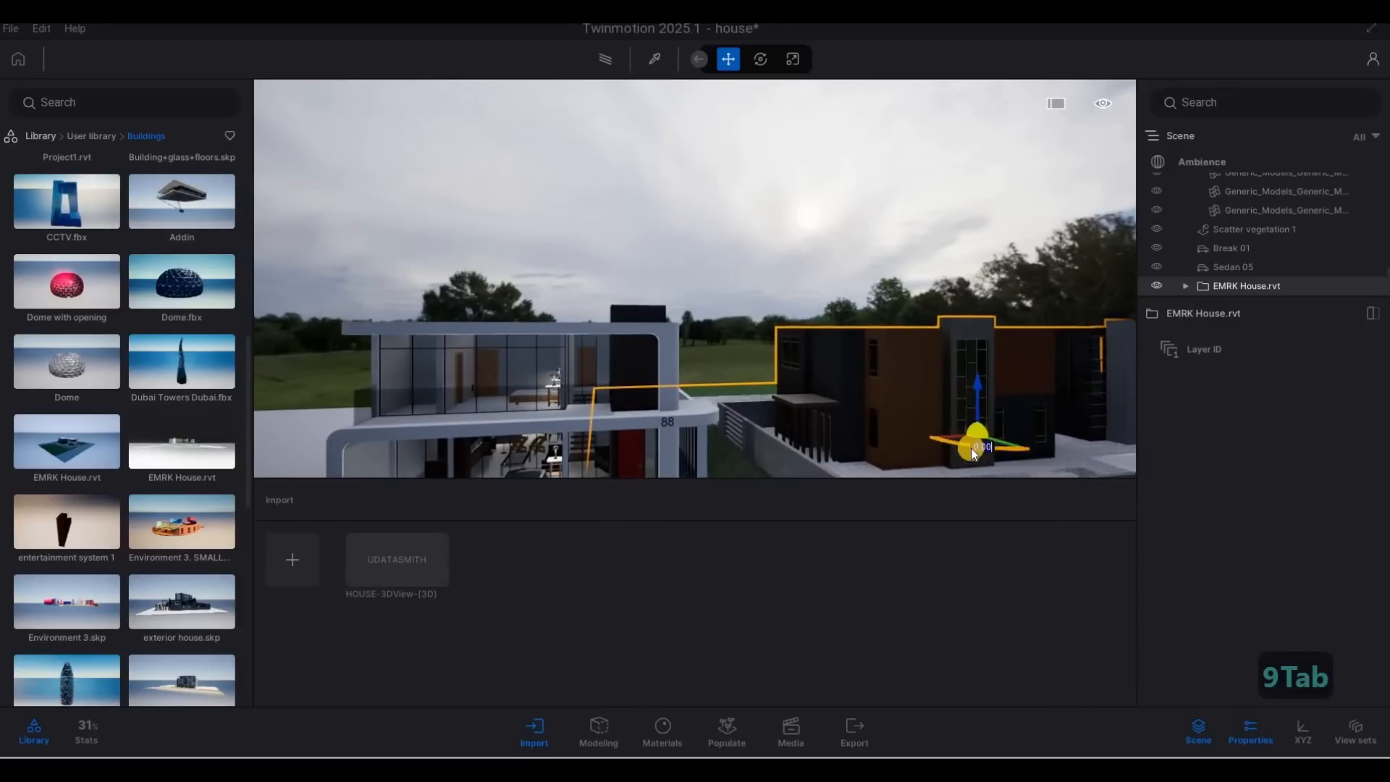
key(0)
key(Return)
Adjust the EMRK House.rvt model's placement on its plot so its gated boundary wall lines up with the street.
key(s)
key(d)
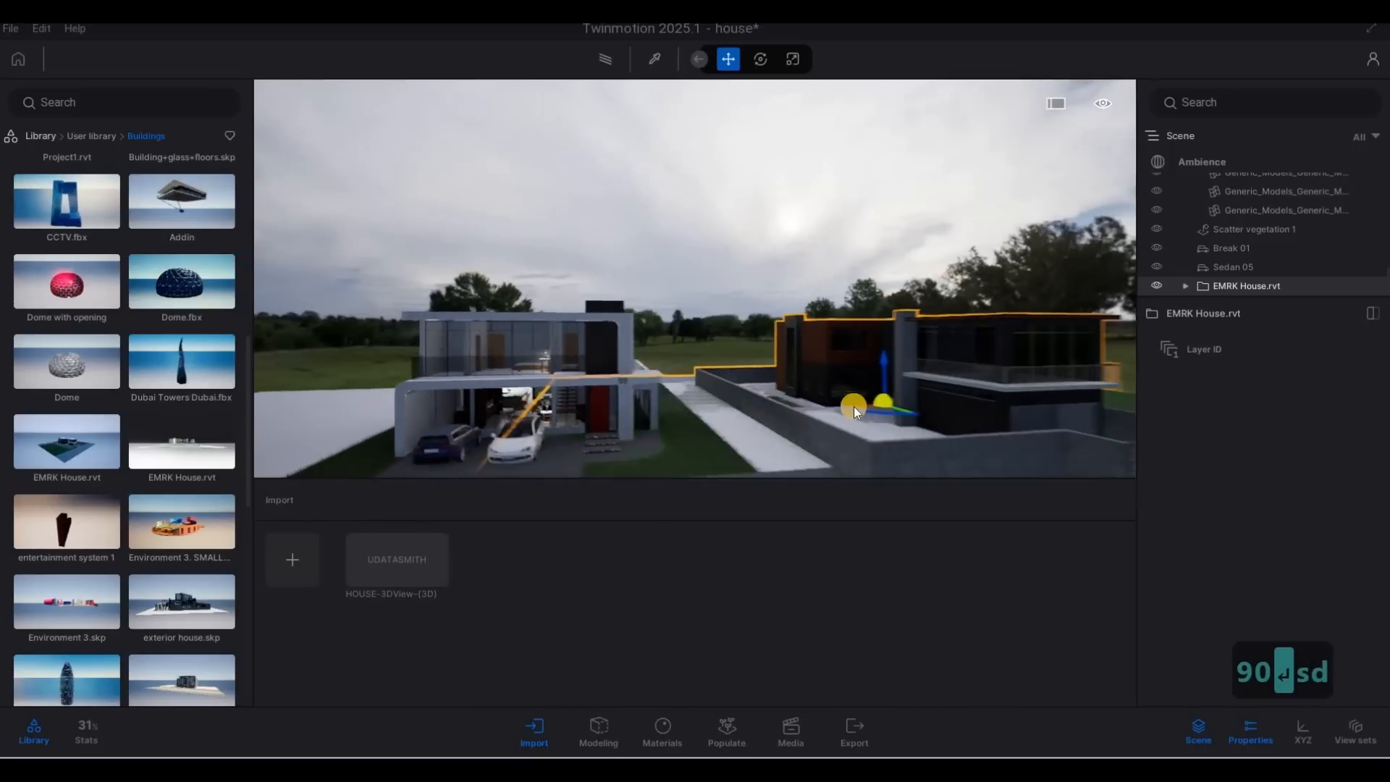
key(d)
key(d)
key(a)
drag(817, 395, 770, 397)
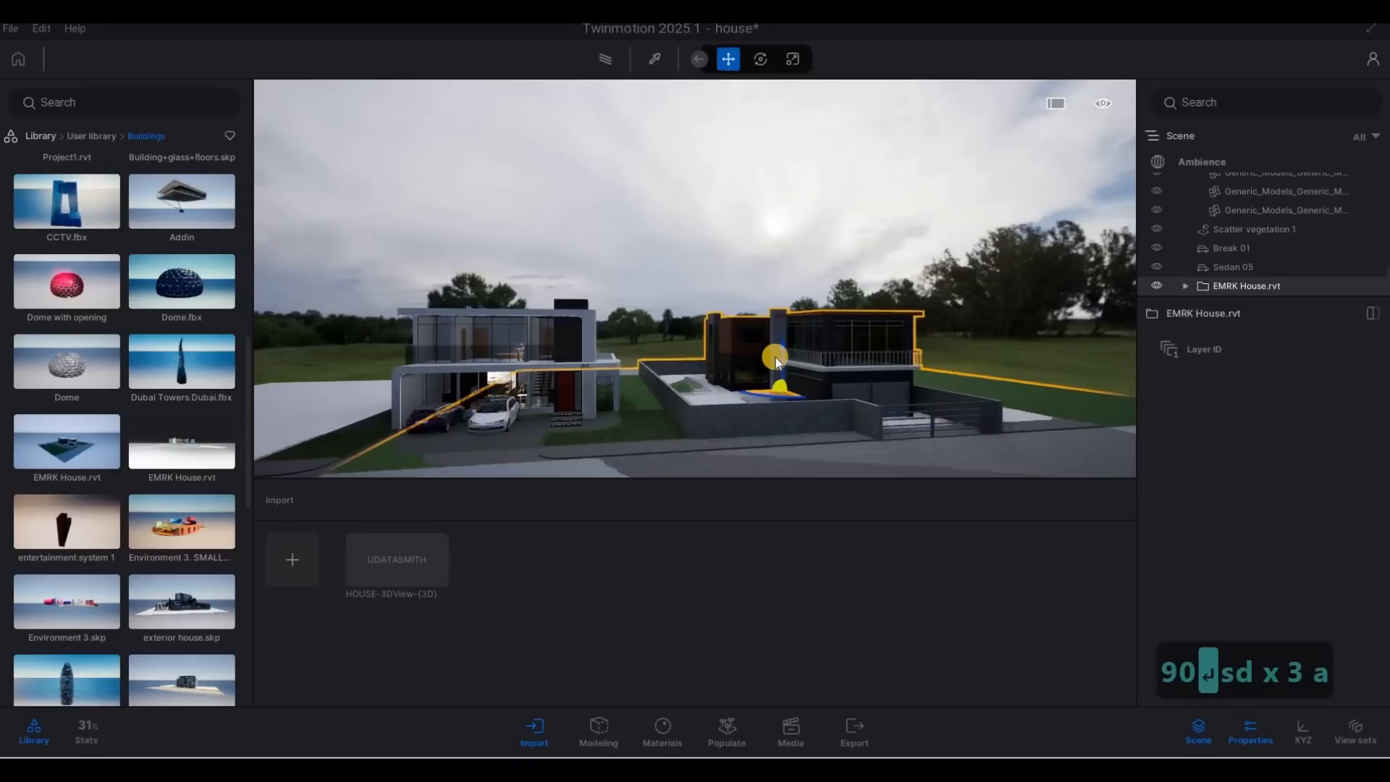
click(784, 347)
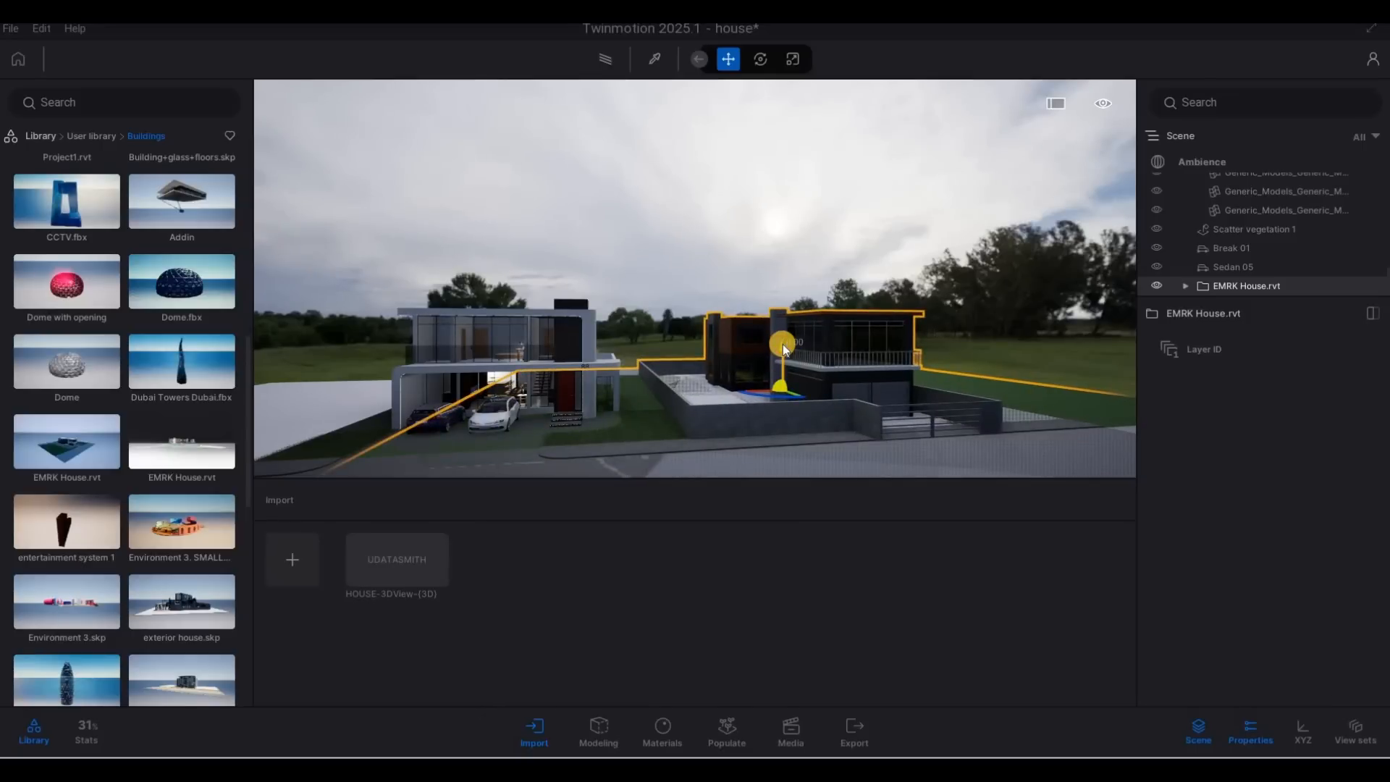
drag(784, 347, 745, 407)
right_drag(740, 448, 816, 403)
key(w)
key(q)
key(Tab)
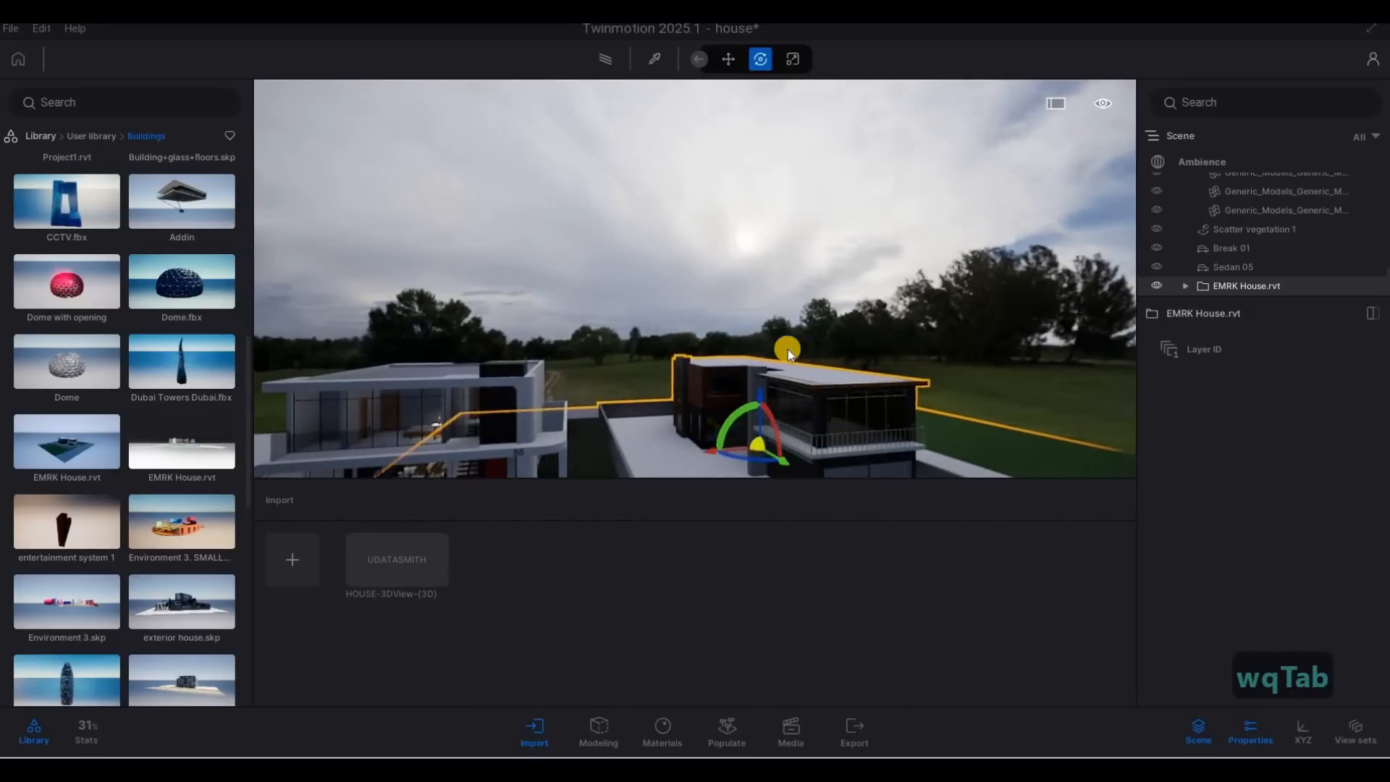
right_drag(788, 351, 777, 378)
click(768, 362)
mouse_move(766, 364)
mouse_down()
mouse_move(764, 348)
mouse_move(785, 375)
mouse_up()
key(s)
key(w)
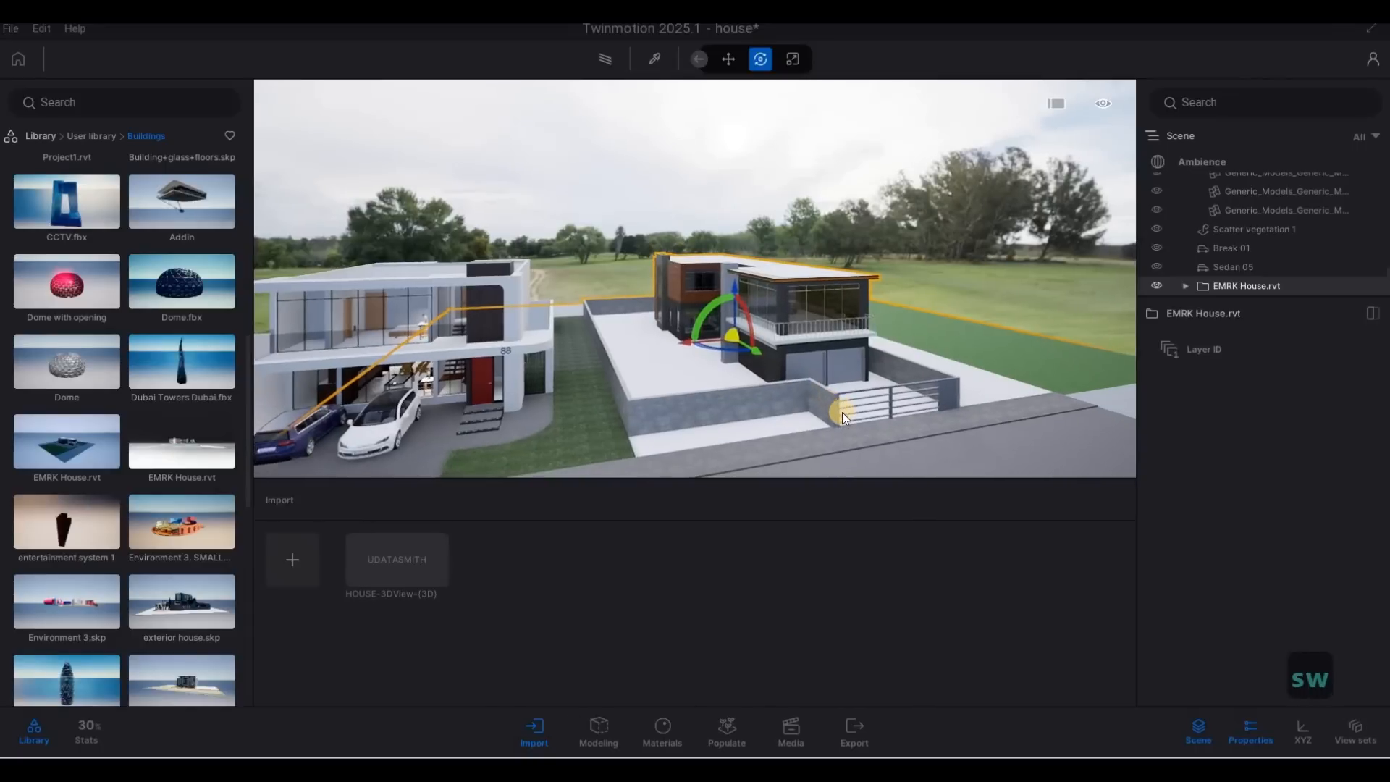
Place the exterior house.skp model from the user library's Buildings folder on the empty plot on the house's garage side.
key(q)
key(e)
key(w)
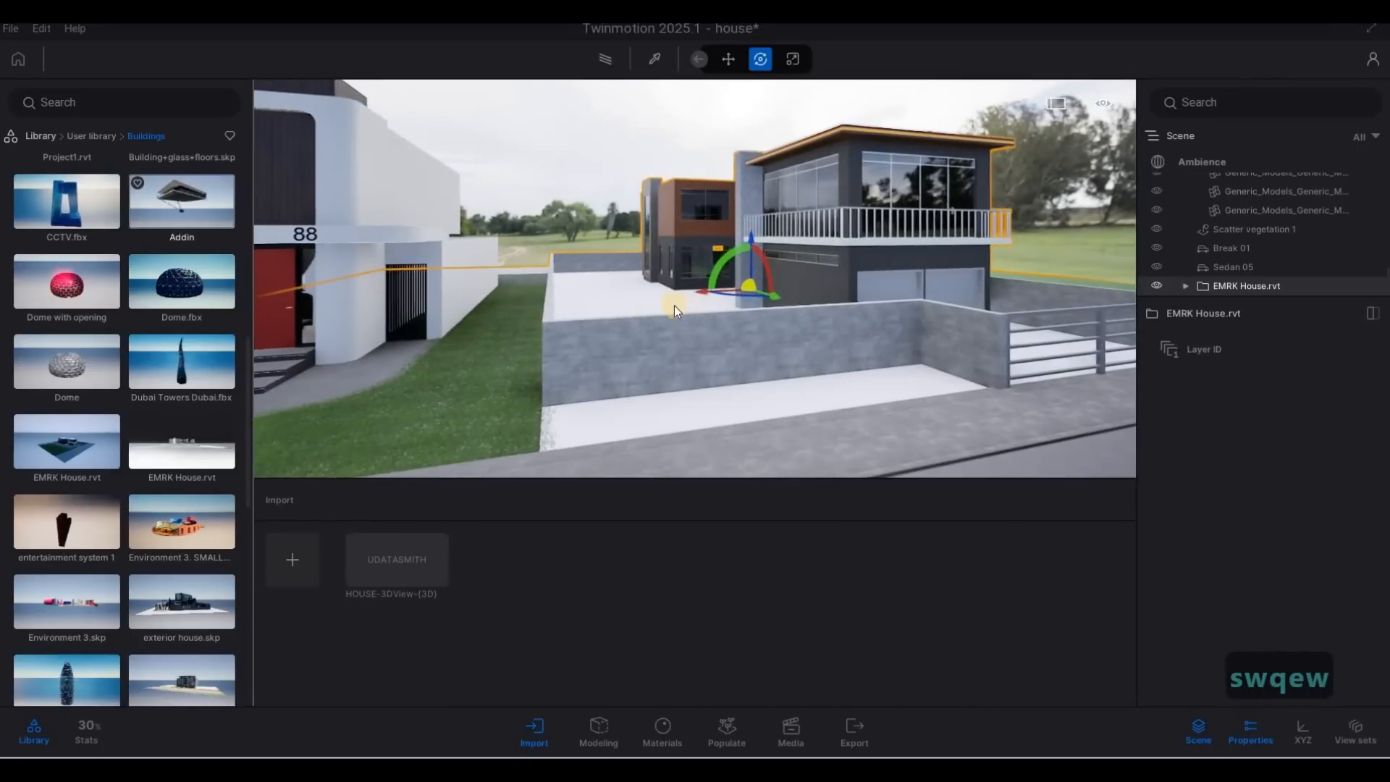
key(s)
key(a)
scroll(118, 423, down, 2)
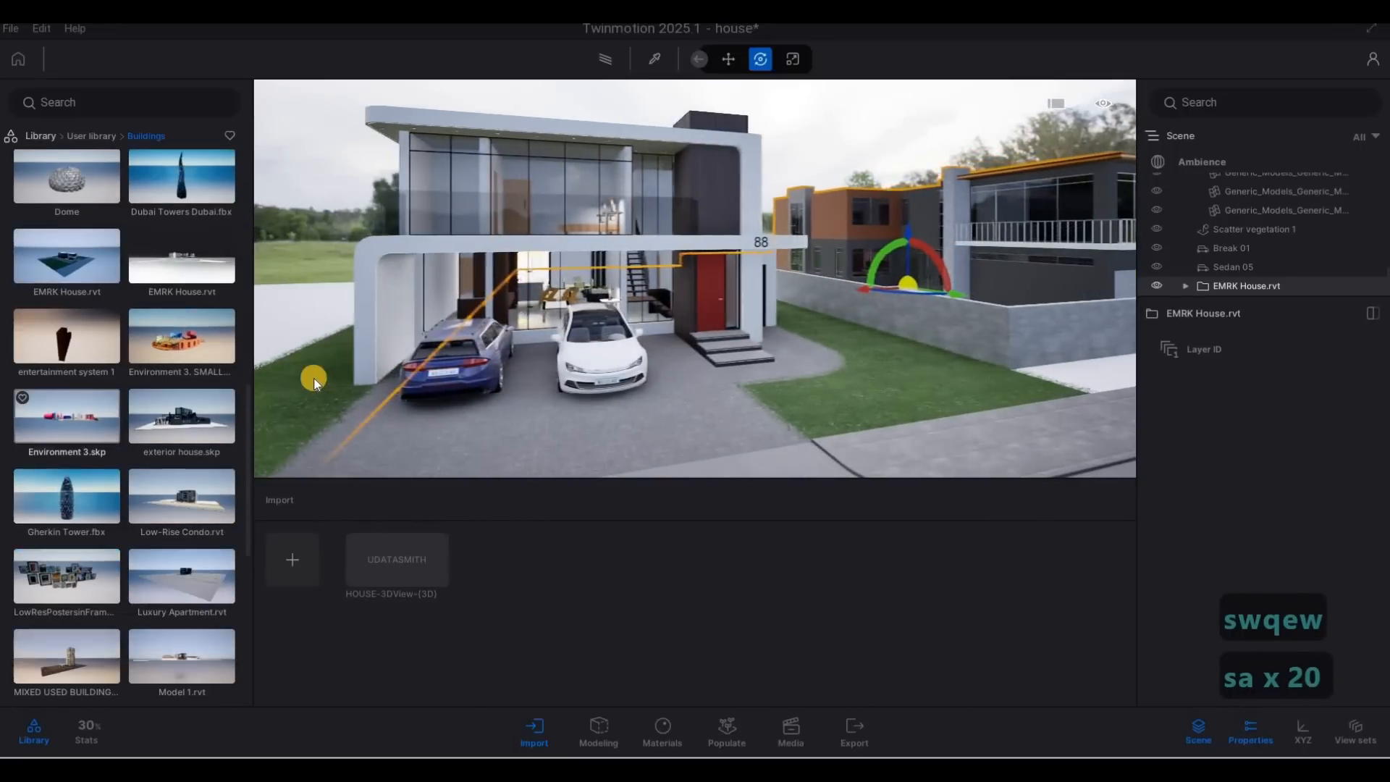
key(s)
key(w)
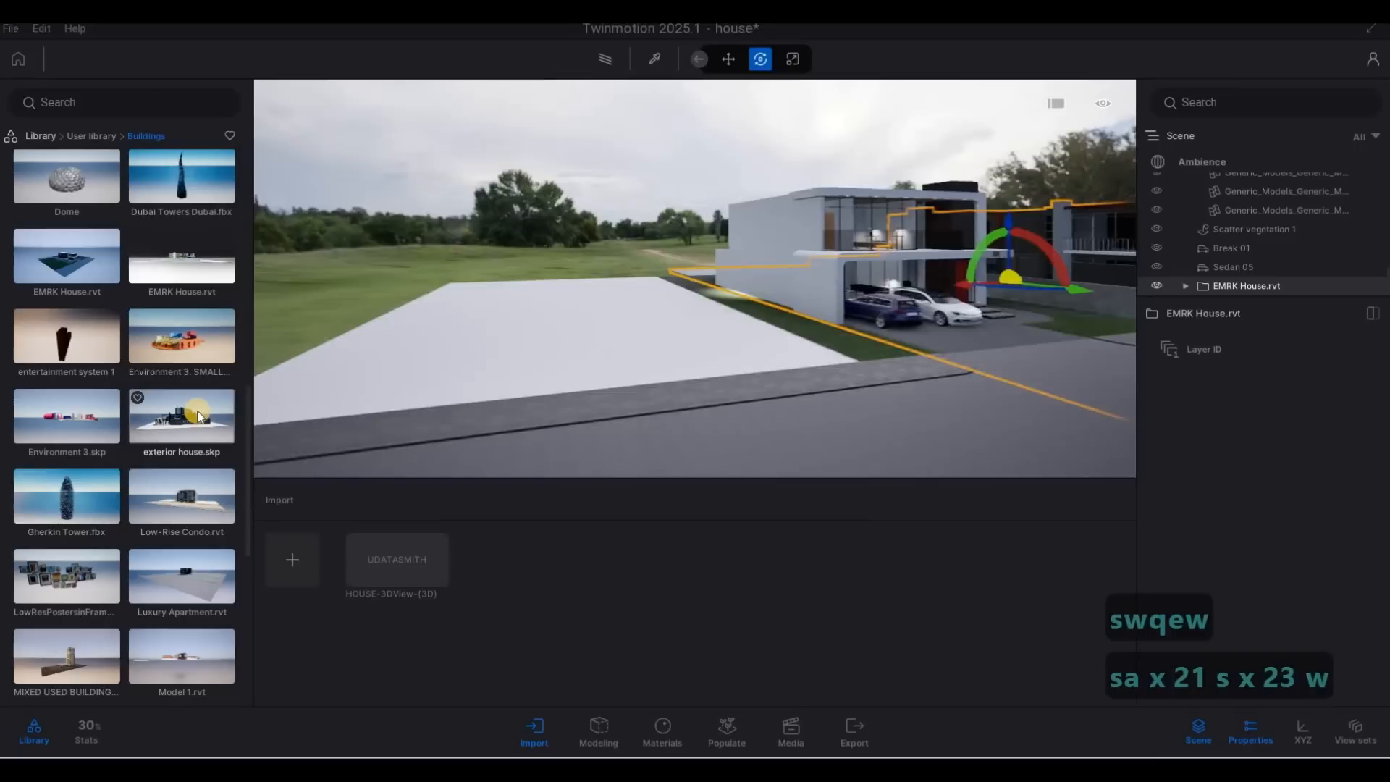
key(a)
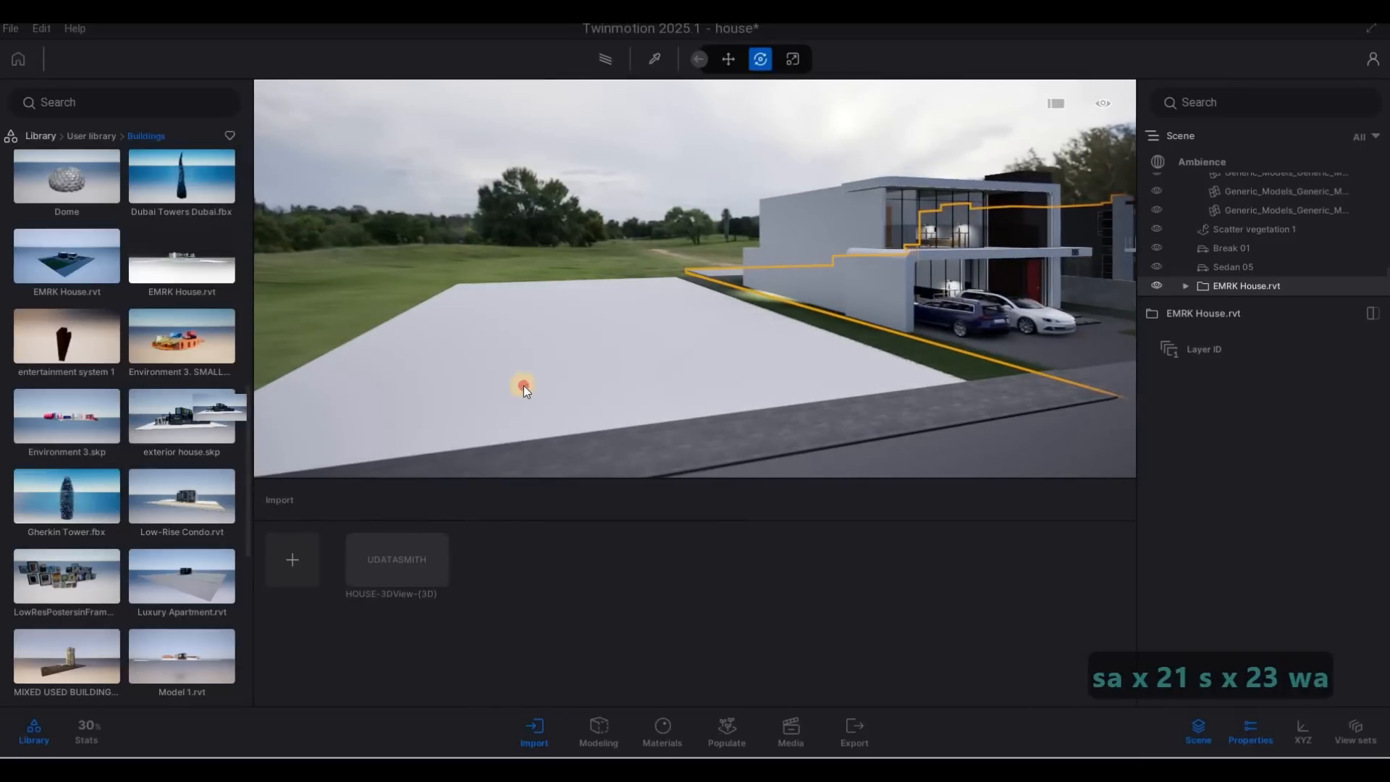
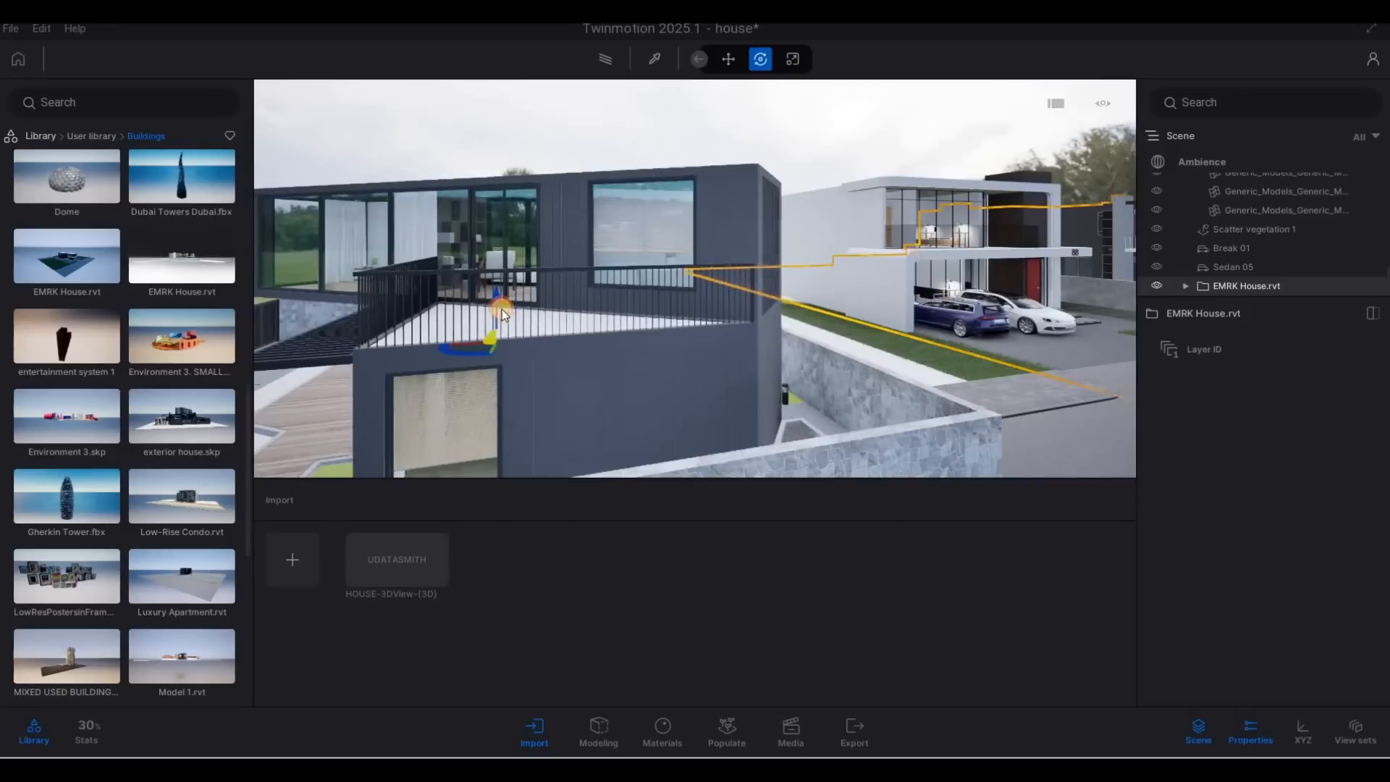
drag(502, 310, 615, 319)
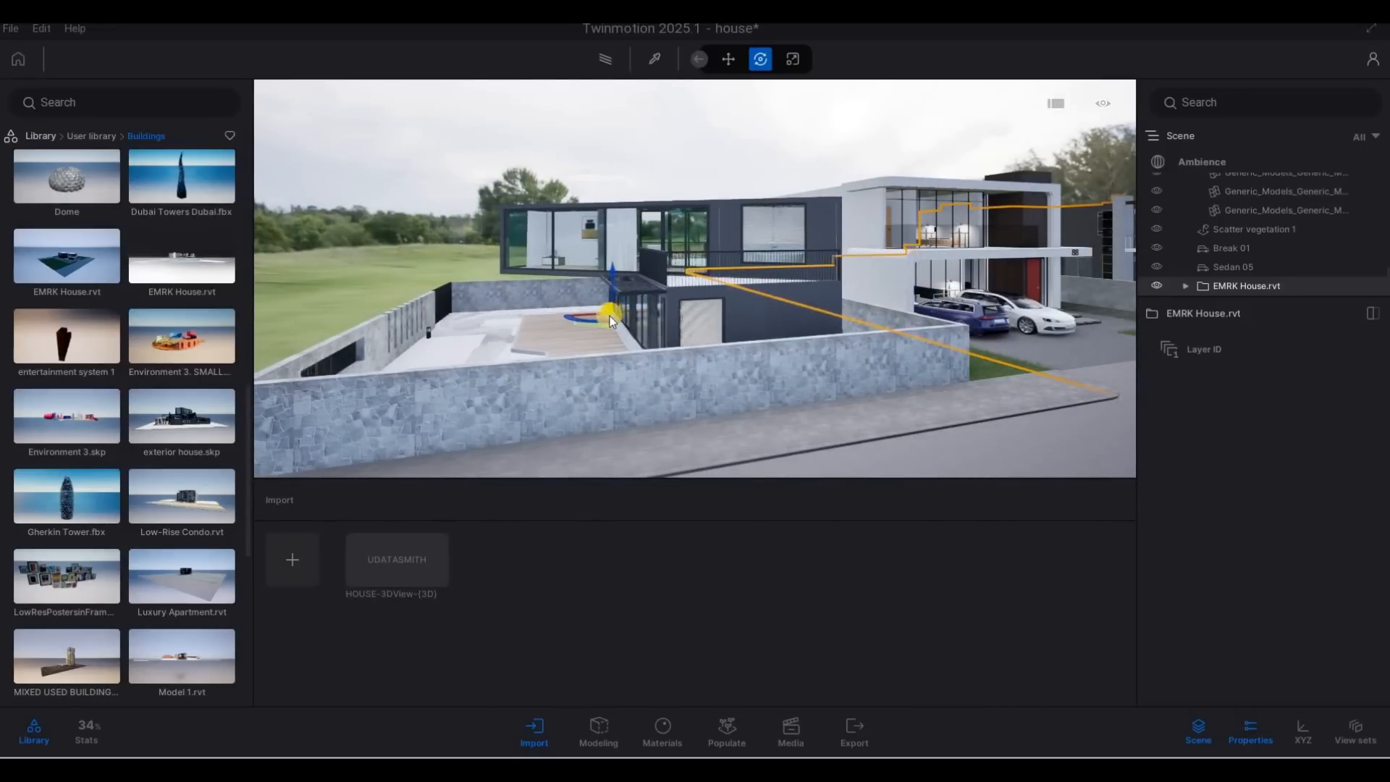
Examine how the exterior house.skp model meets the ground from below and from street level.
key(w)
key(e)
key(d)
key(1)
key(q)
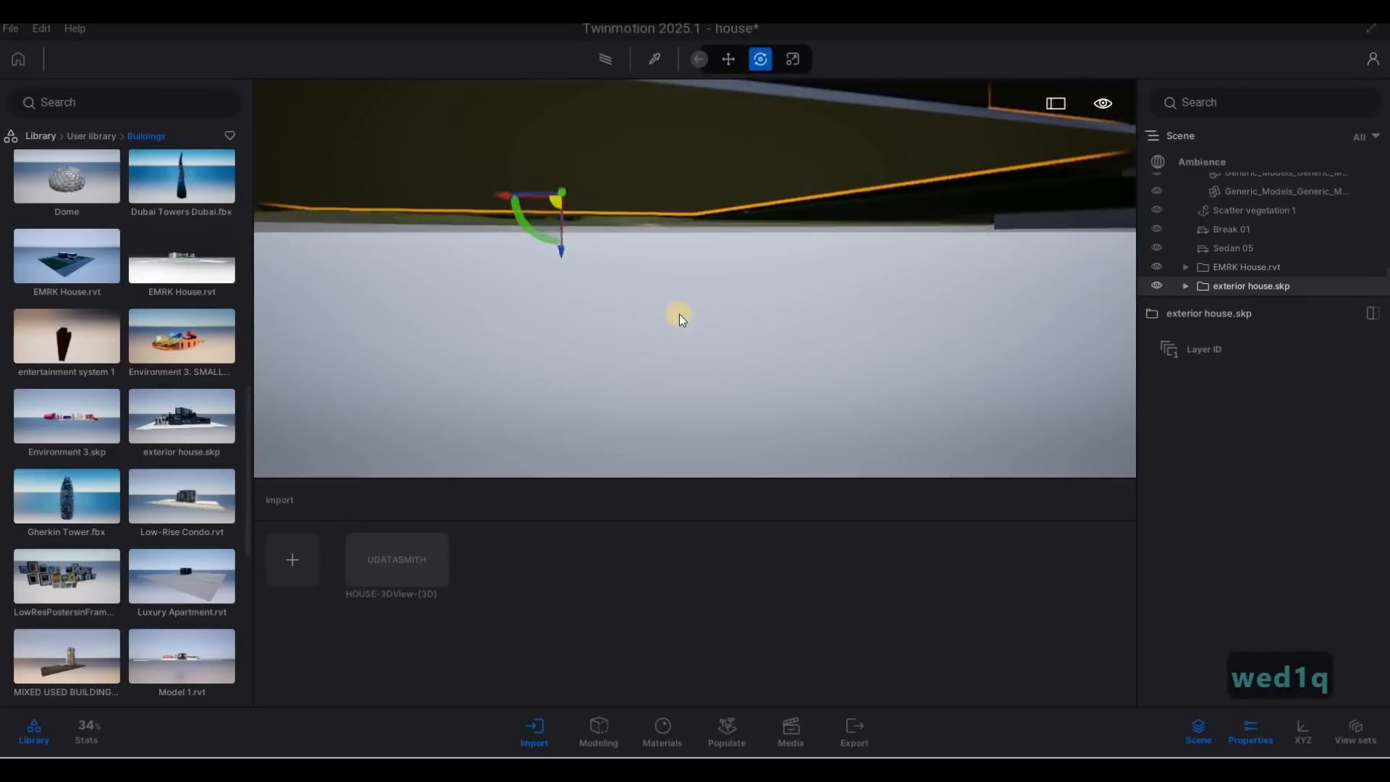
key(q)
key(q)
key(q)
key(q)
key(q)
key(q)
key(q)
key(q)
key(q)
key(q)
key(q)
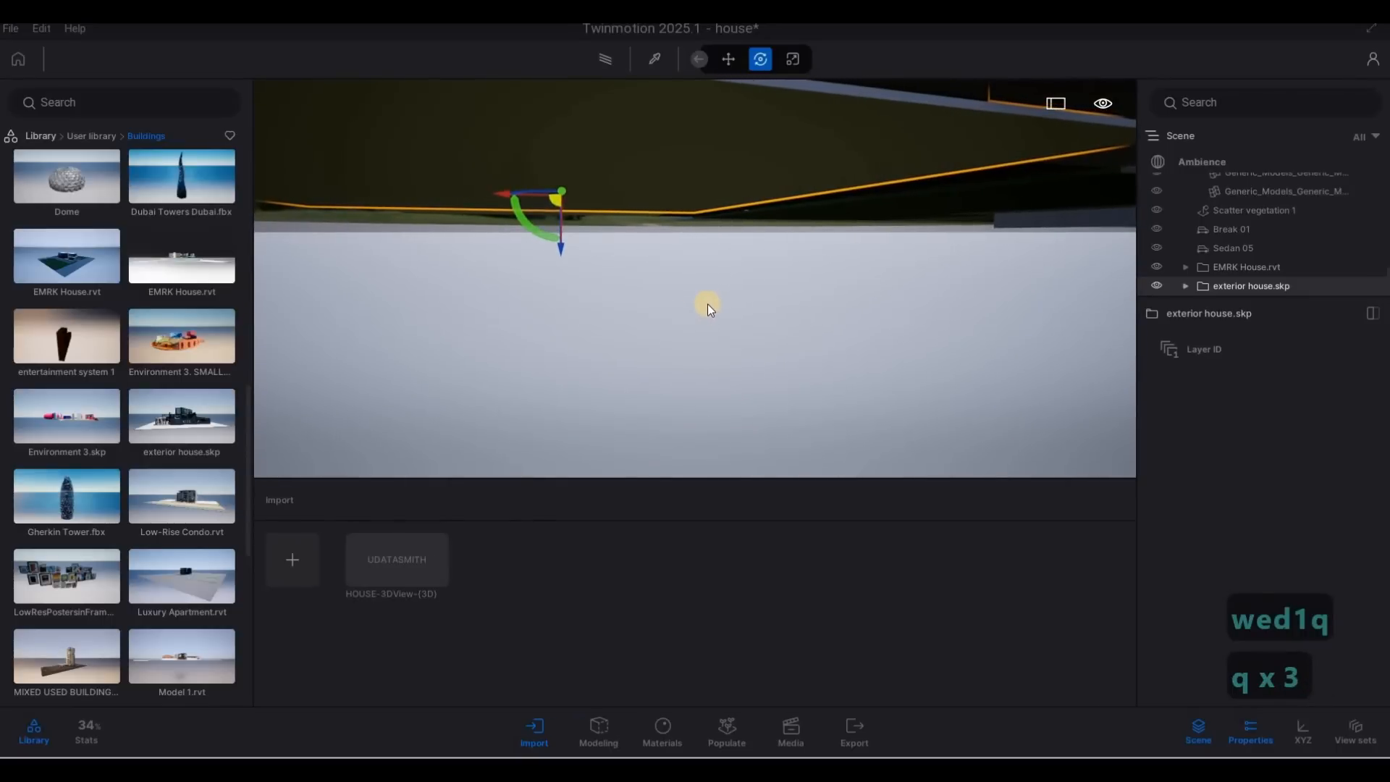
key(4)
key(q)
key(q)
key(q)
key(q)
key(q)
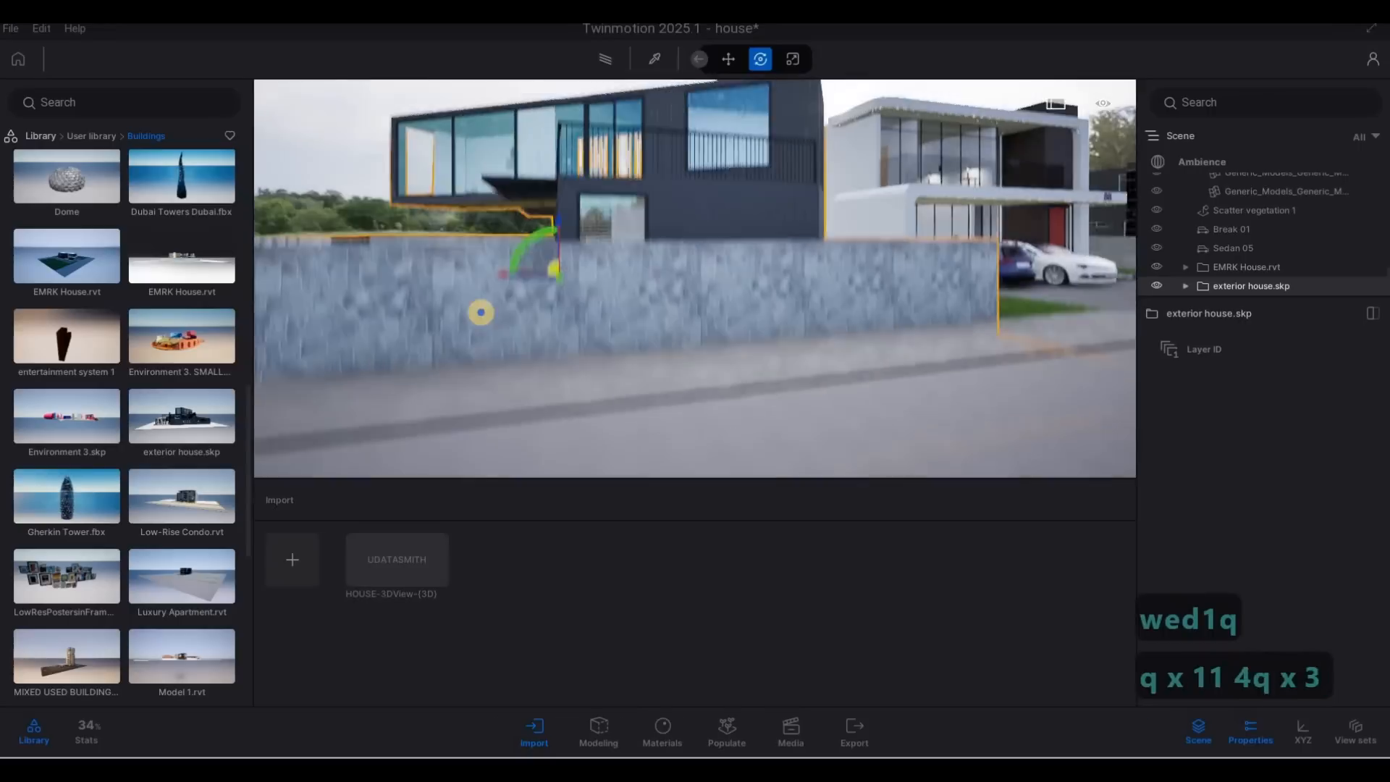
Examine the exterior house.skp model's boundary wall and fit on its plot from the street, and clear the selection.
key(d)
key(d)
key(d)
key(d)
key(d)
key(d)
key(d)
key(d)
key(d)
key(d)
key(d)
key(d)
key(d)
key(d)
key(d)
key(d)
key(a)
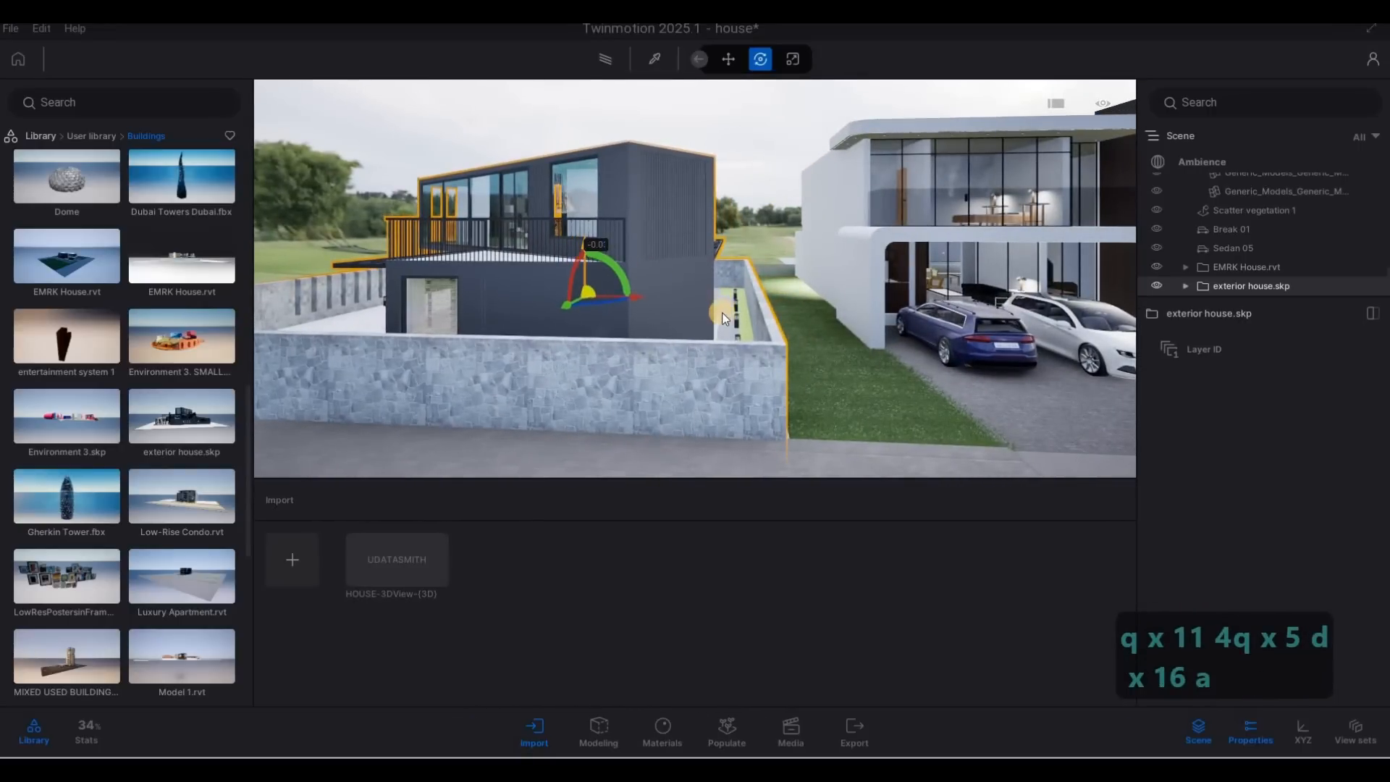
key(s)
key(d)
key(a)
key(a)
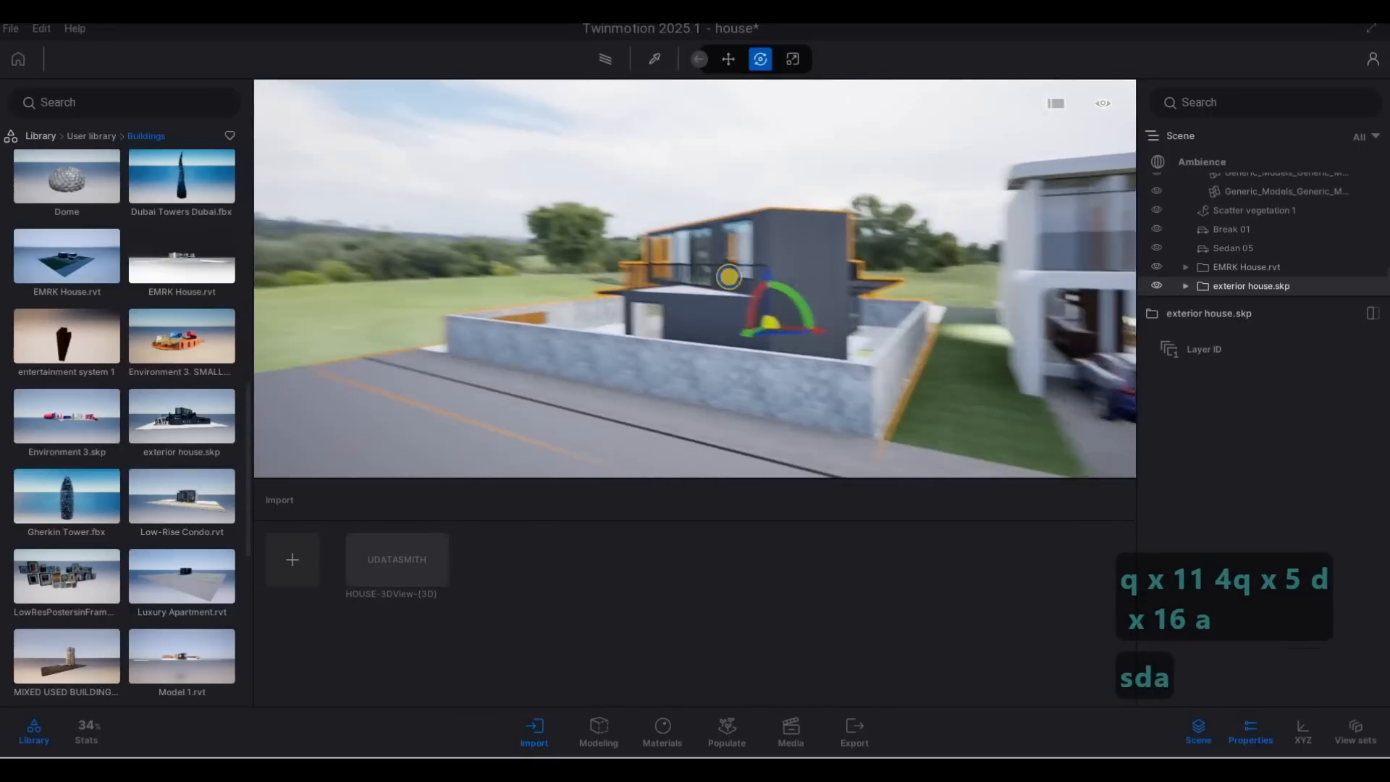
key(Escape)
key(Escape)
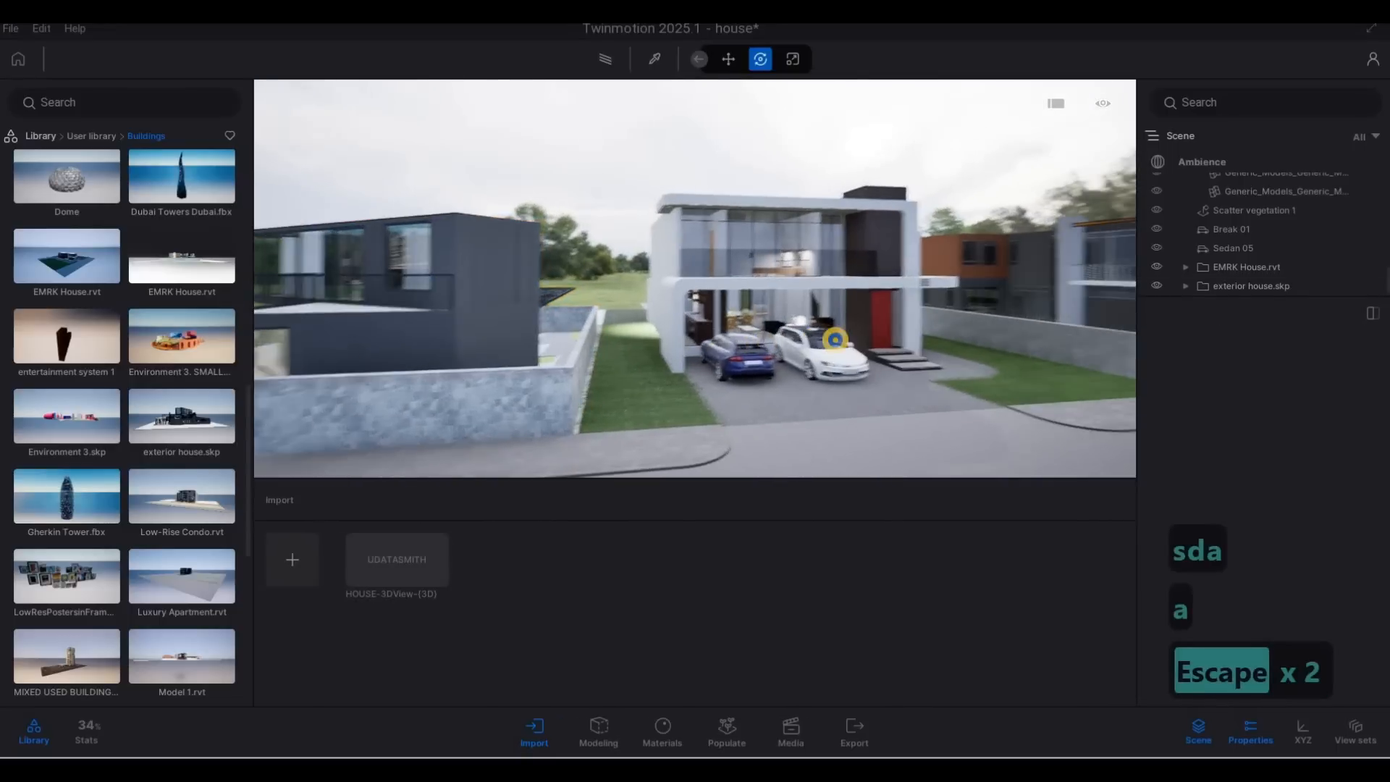
Examine the house front between the two neighbouring buildings from across the street.
key(e)
key(d)
key(d)
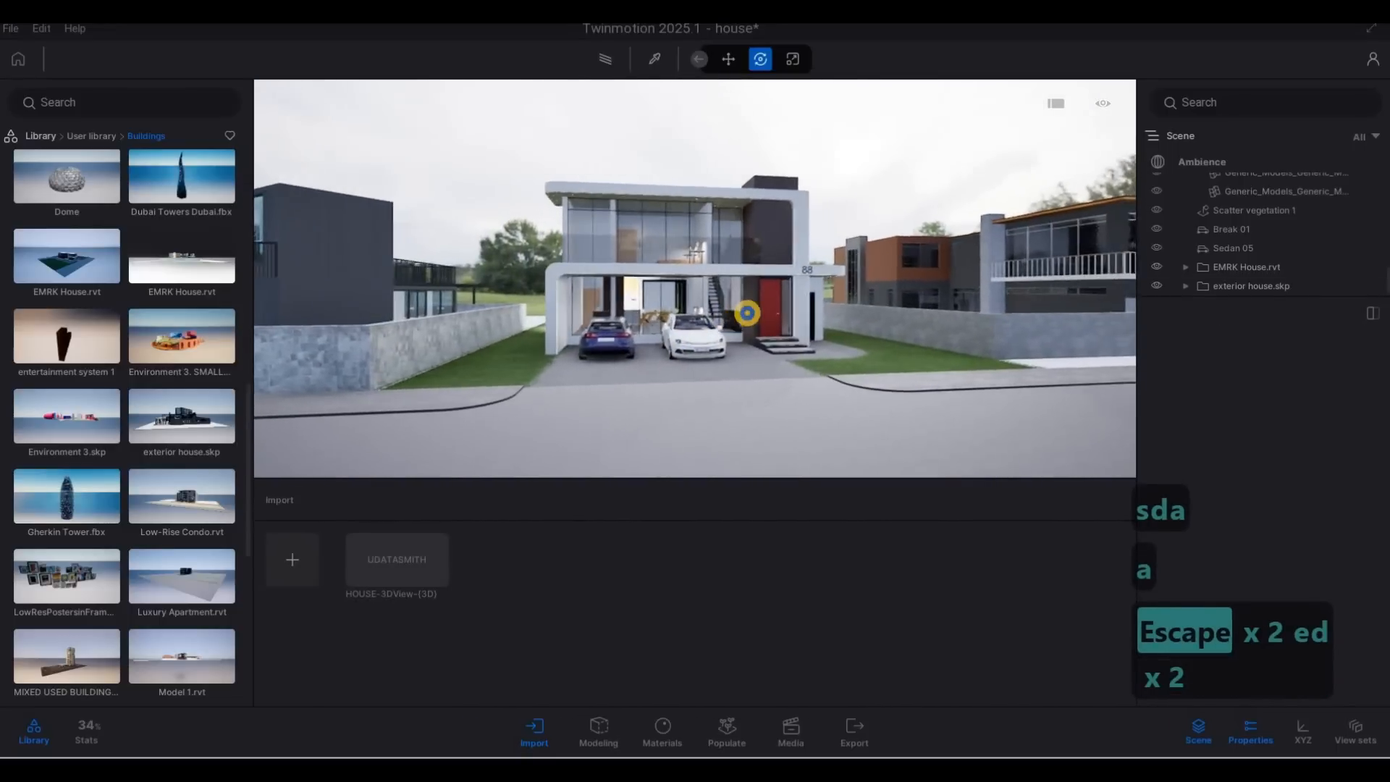
key(d)
key(w)
key(a)
key(w)
key(d)
key(s)
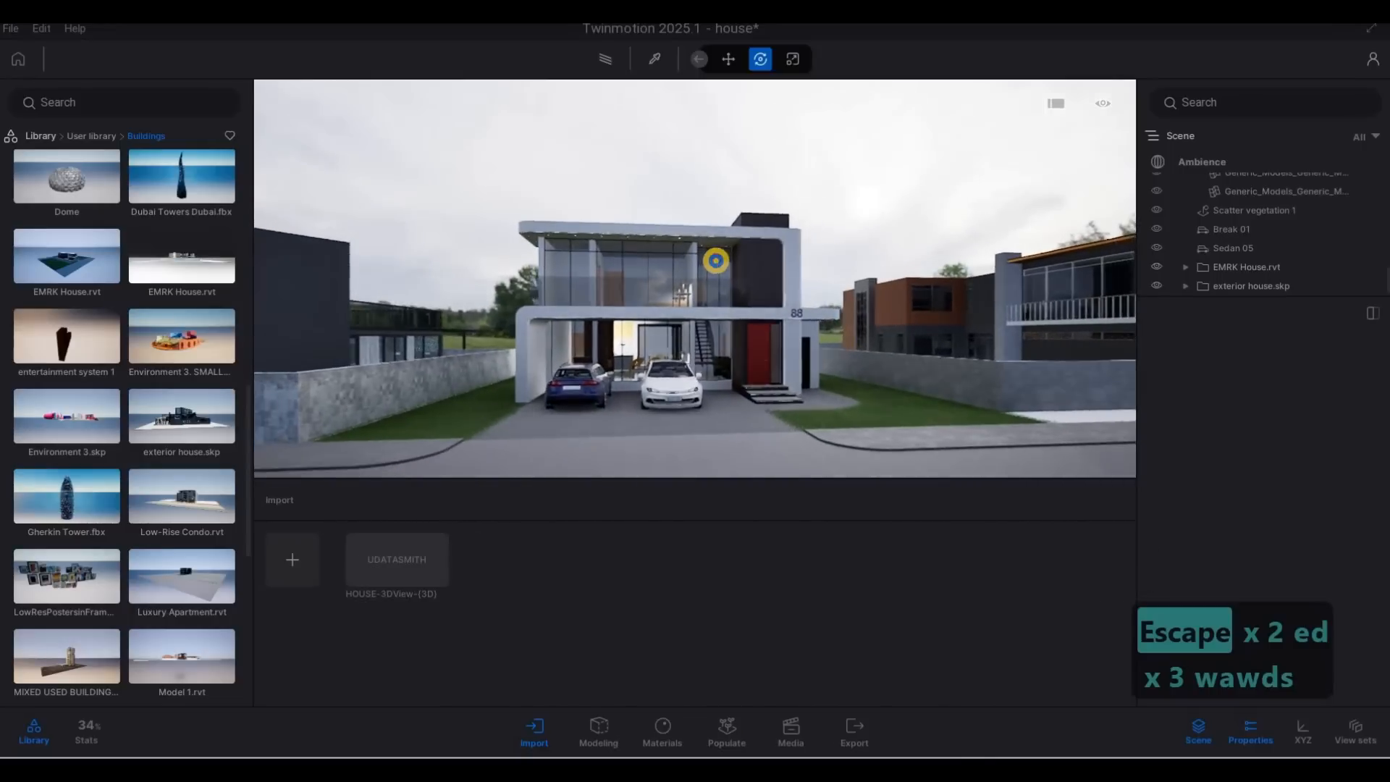
key(w)
key(e)
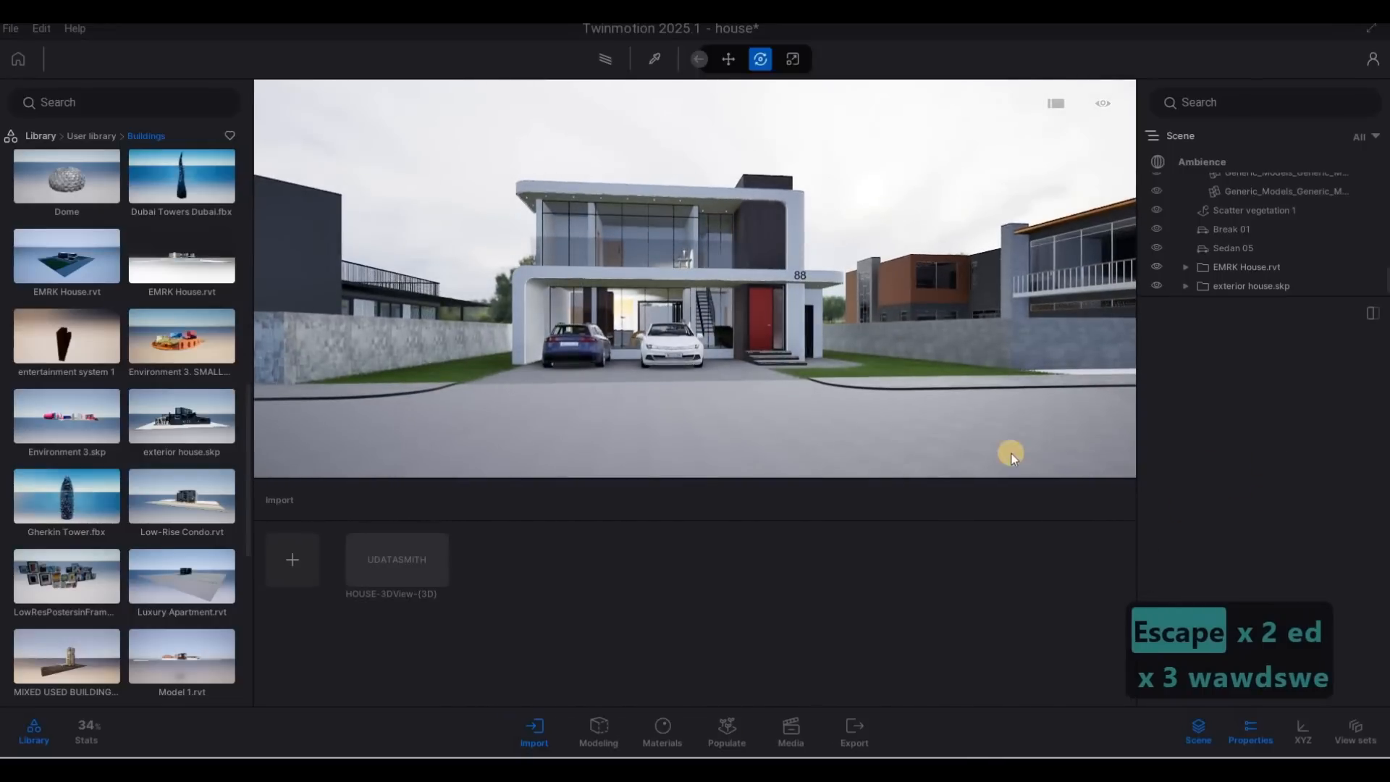
key(d)
key(w)
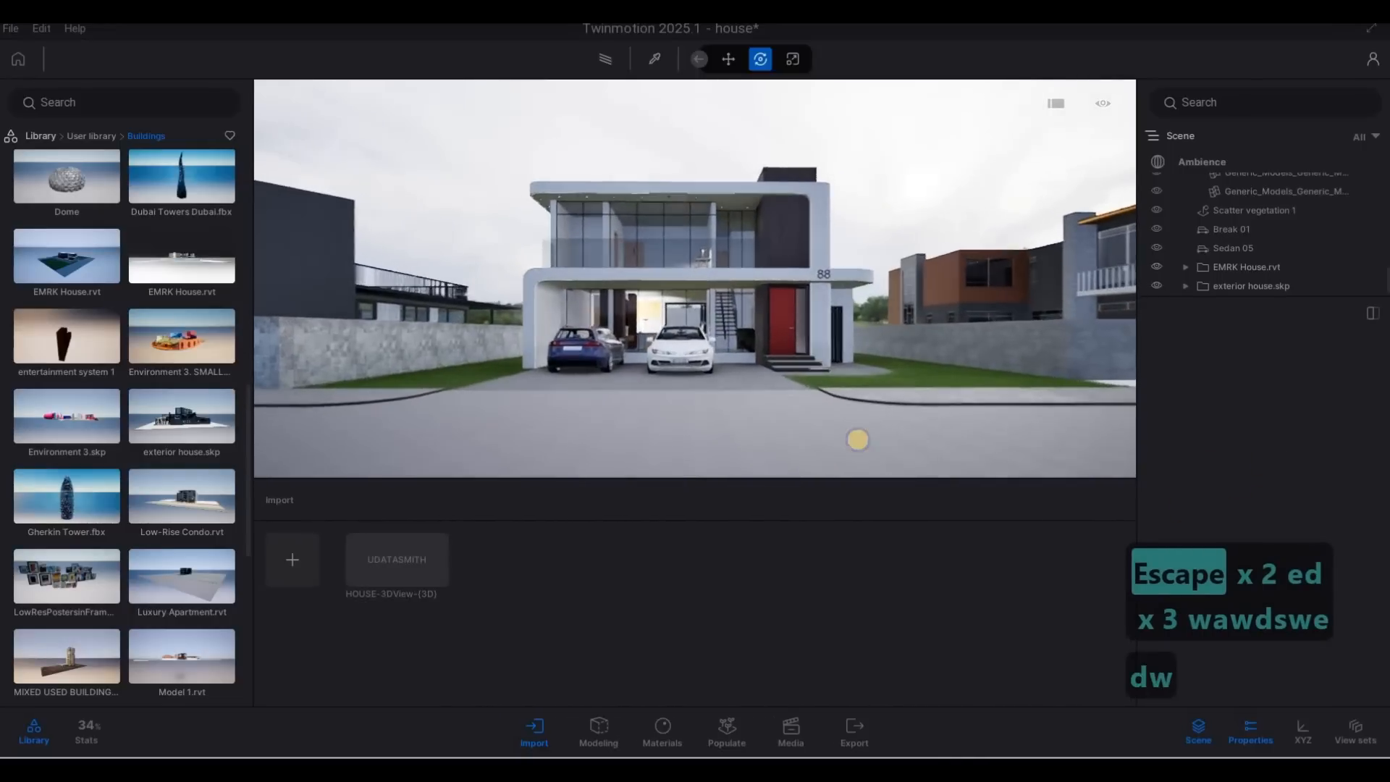
Inspect the driveway, front lawn and neighbouring boundary walls around the house.
key(q)
key(w)
key(a)
key(w)
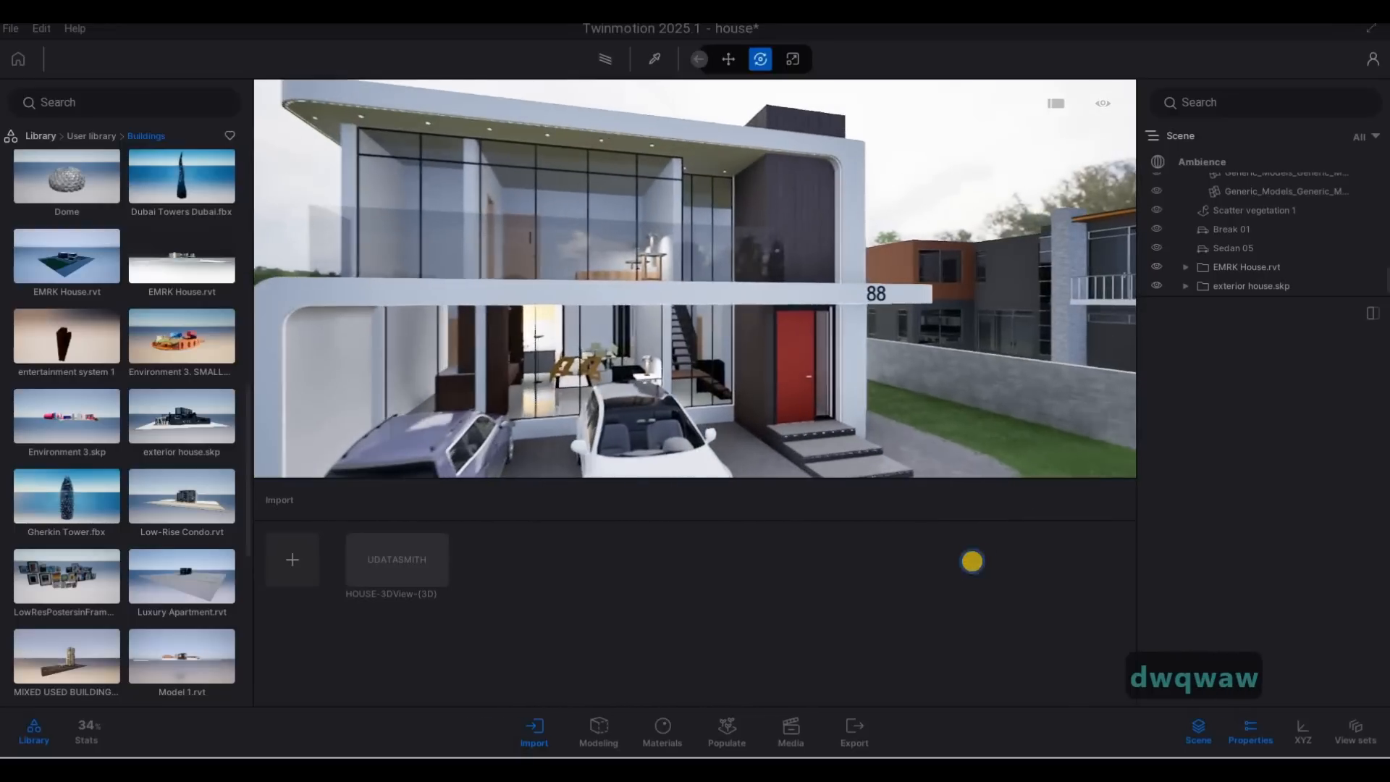
key(d)
key(s)
key(a)
key(d)
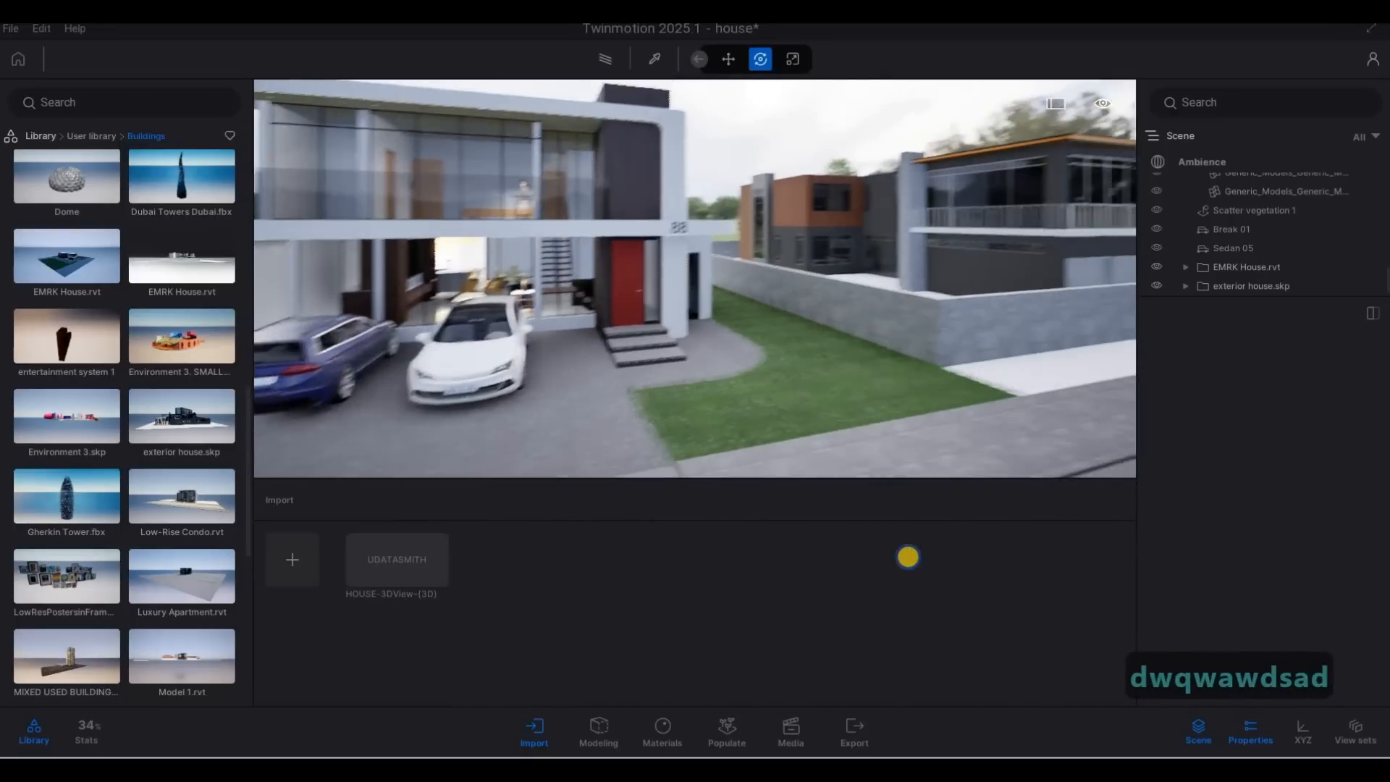
key(w)
key(e)
key(a)
key(s)
key(q)
key(a)
key(s)
key(d)
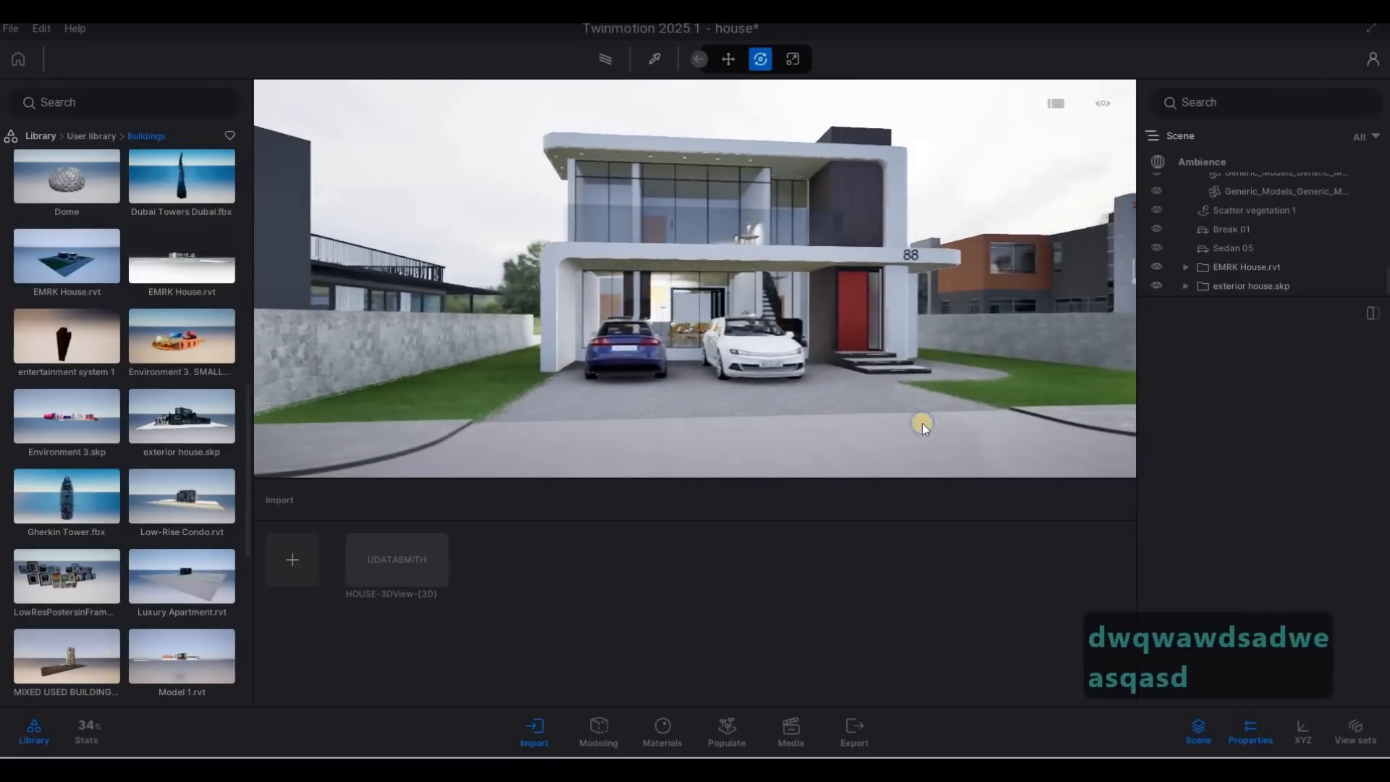
key(d)
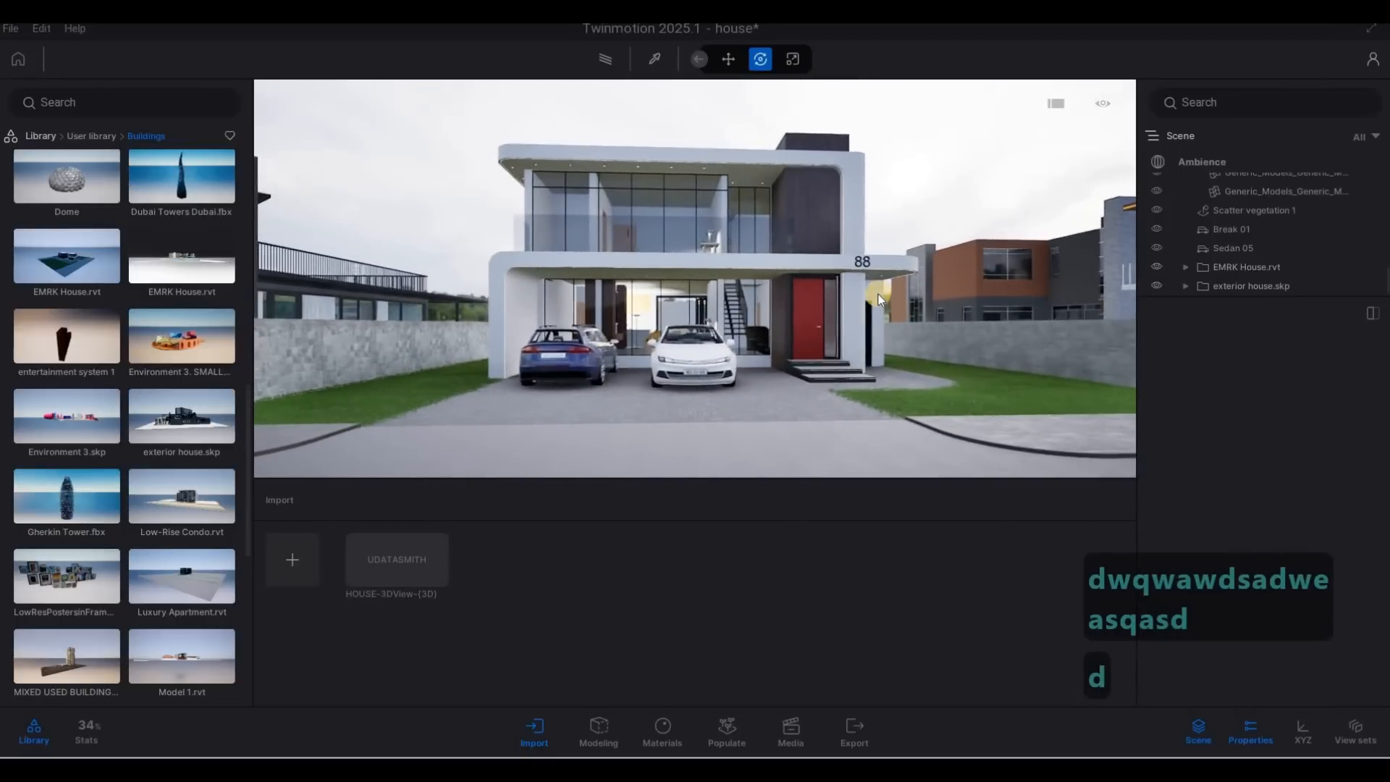
Examine the carport, both parked cars and the red entrance door up close.
key(w)
key(w)
key(w)
key(w)
key(w)
key(w)
key(w)
key(w)
key(w)
key(w)
key(w)
key(w)
key(w)
key(w)
key(w)
key(w)
key(s)
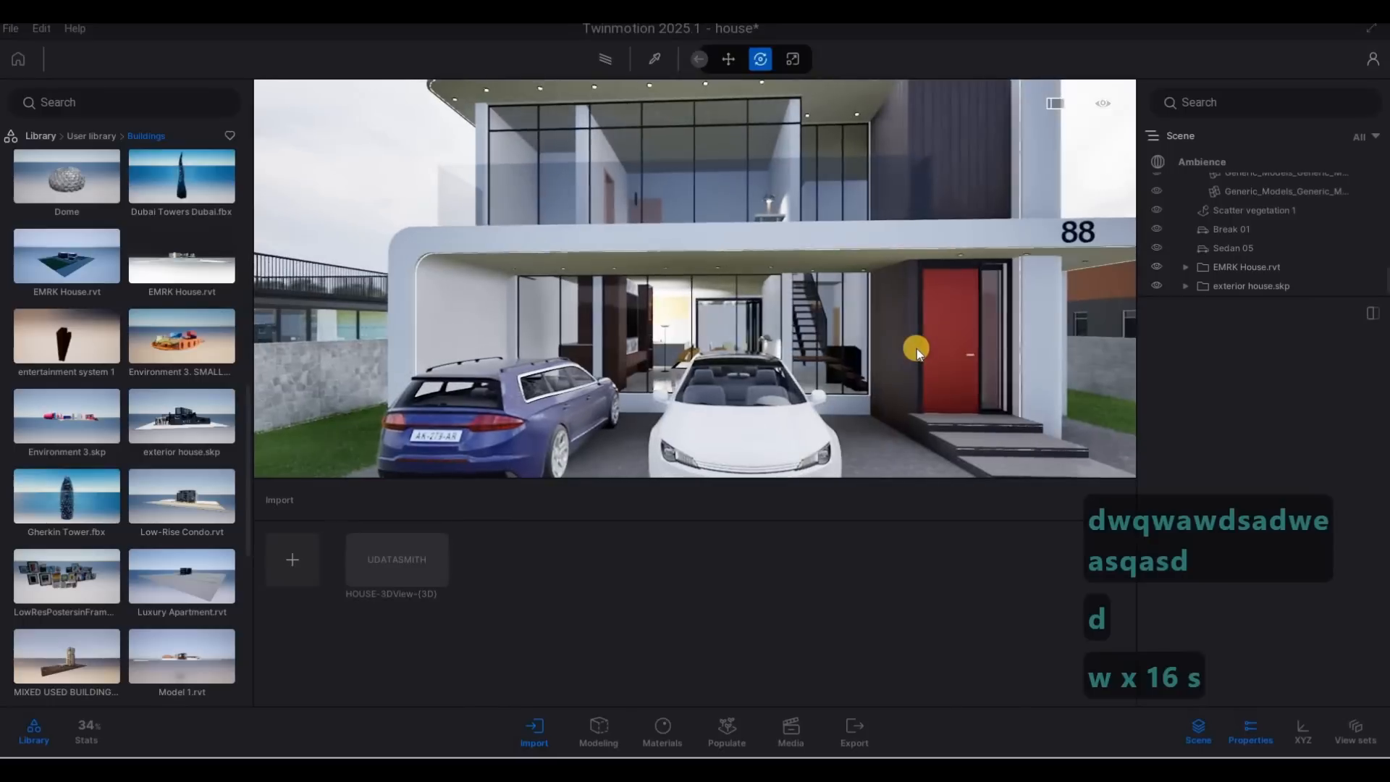
Open the library's Vegetation Trees collection, with the lawn strip beside the neighbouring stone wall in view.
click(48, 137)
click(177, 207)
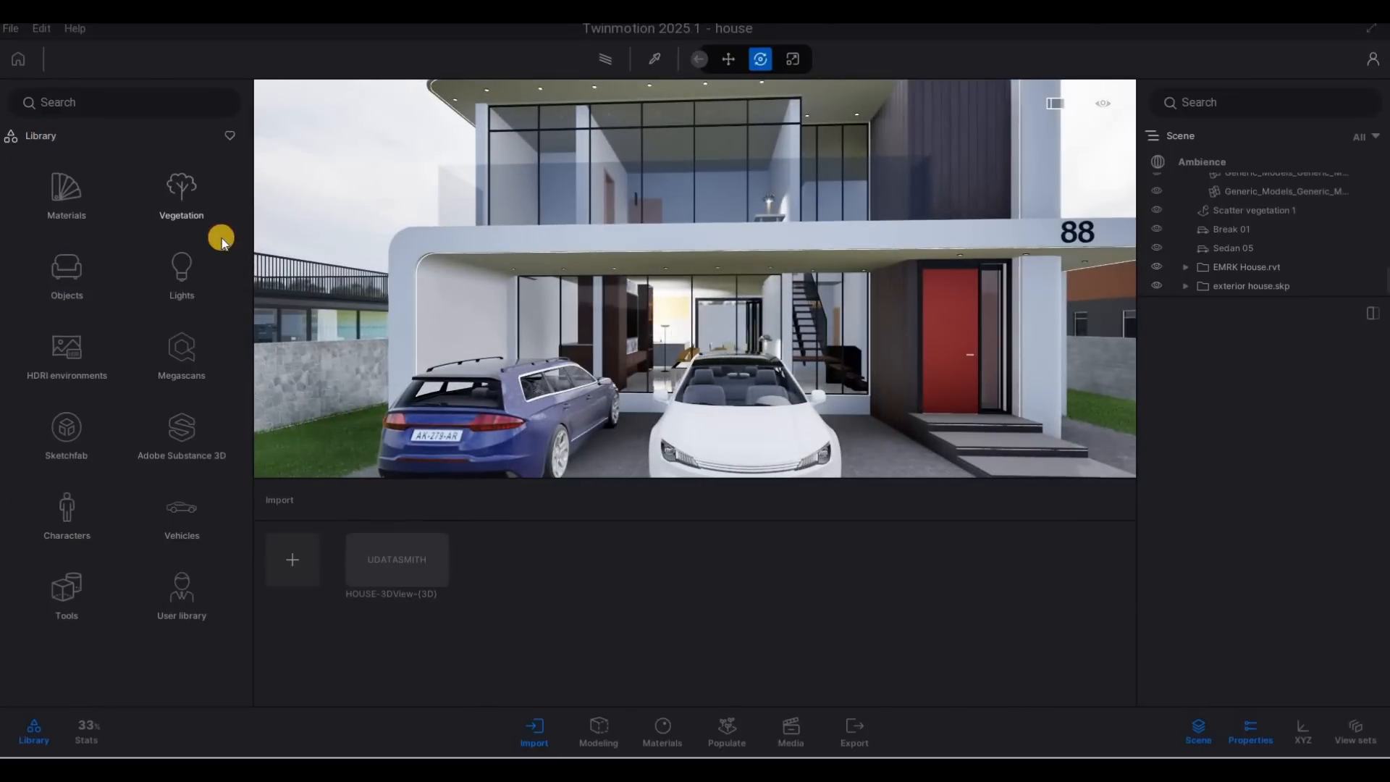
drag(408, 349, 535, 363)
key(s)
key(s)
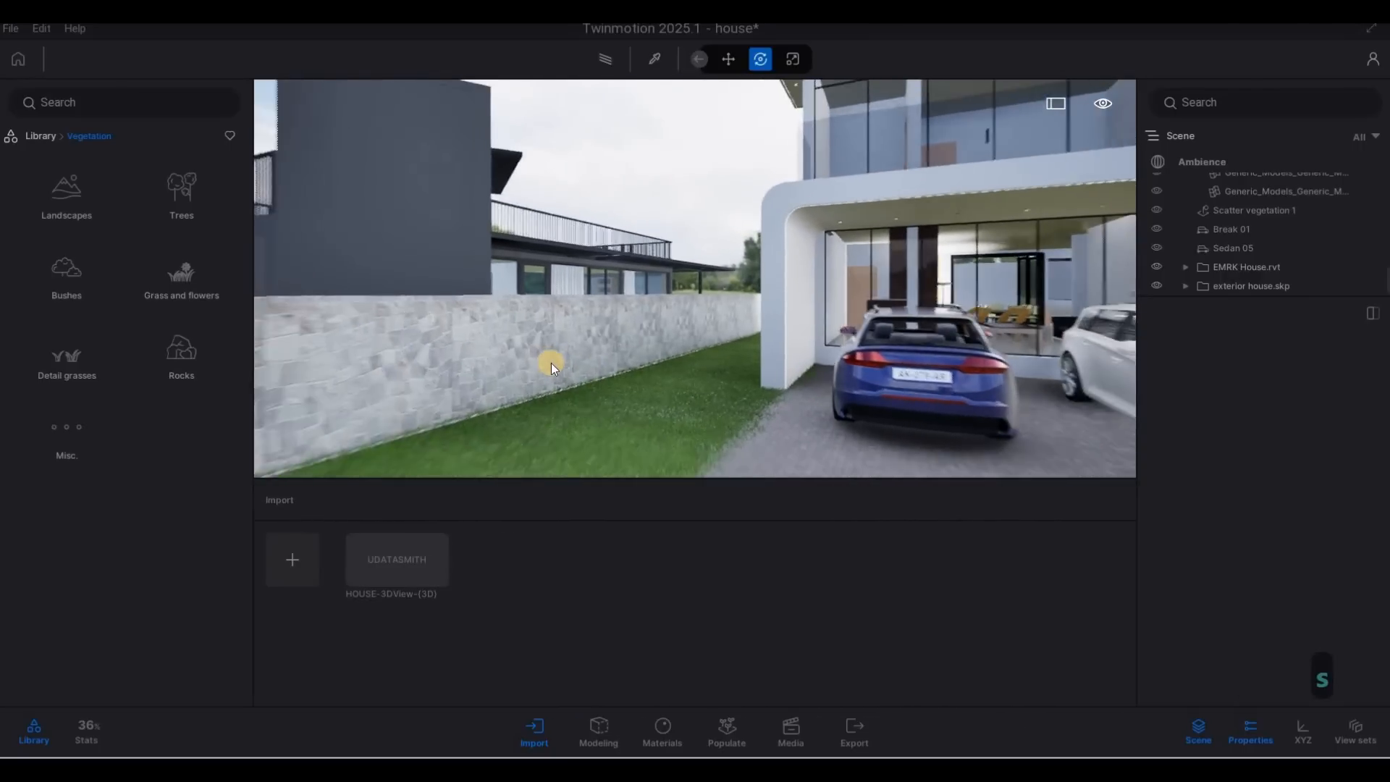
key(a)
key(a)
key(w)
click(182, 204)
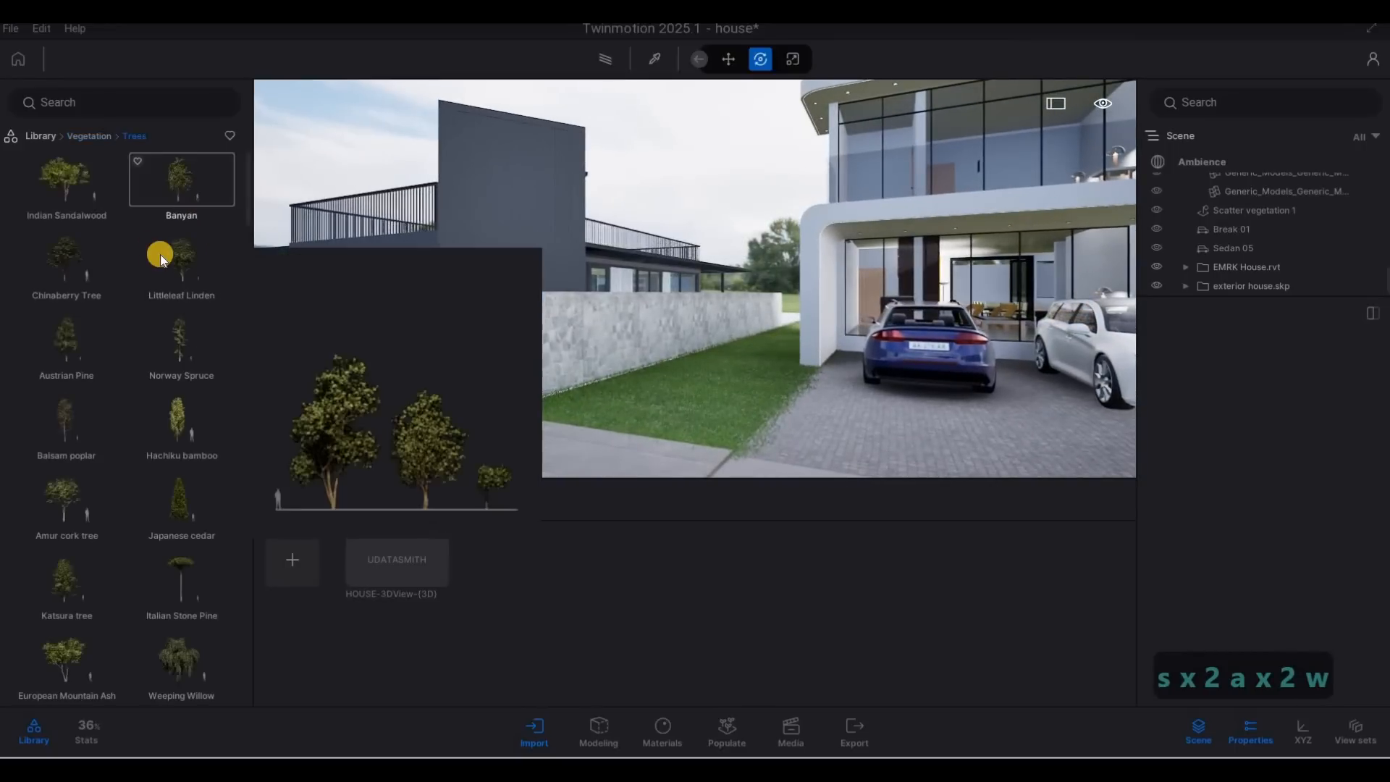
Browse the tree collection and try candidate trees on the lawn strip beside the stone wall.
mouse_move(194, 384)
scroll(194, 384, down, 6)
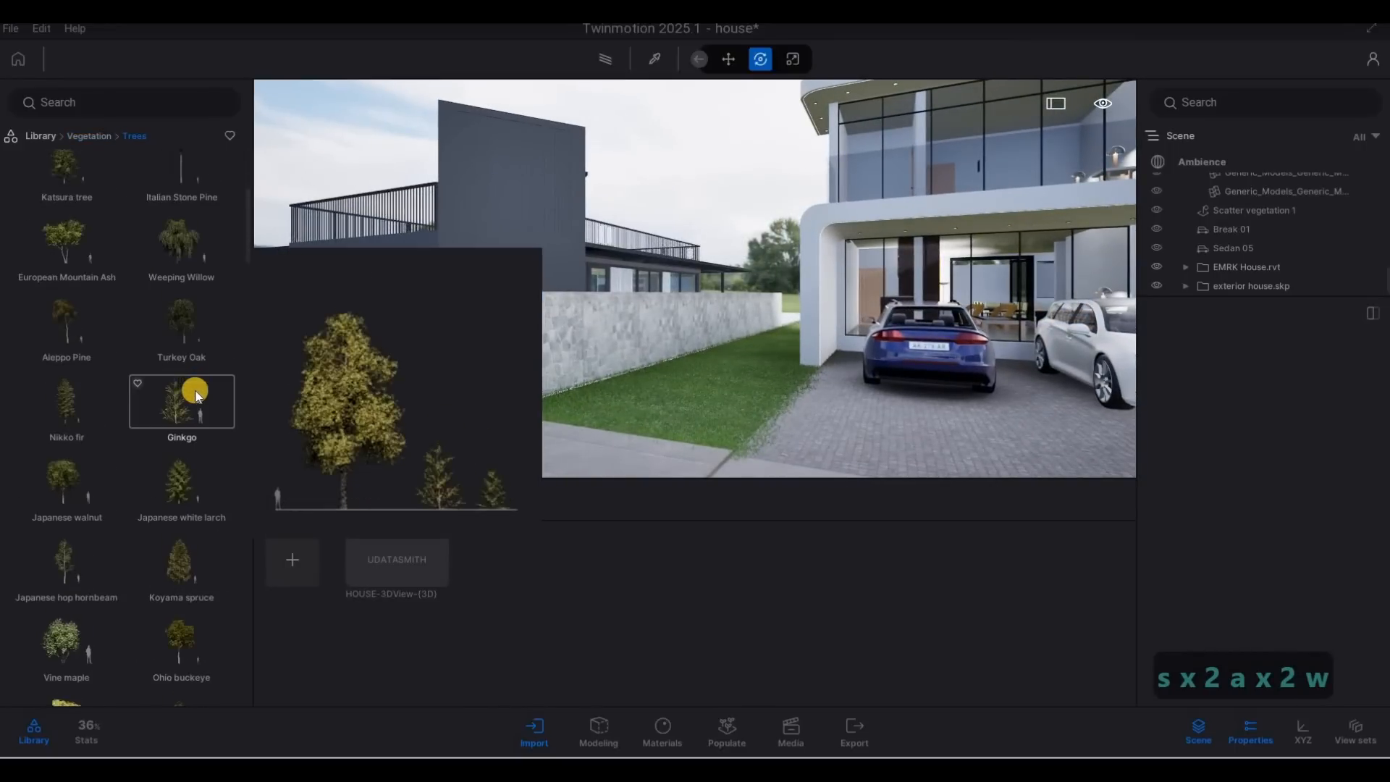
scroll(180, 438, down, 6)
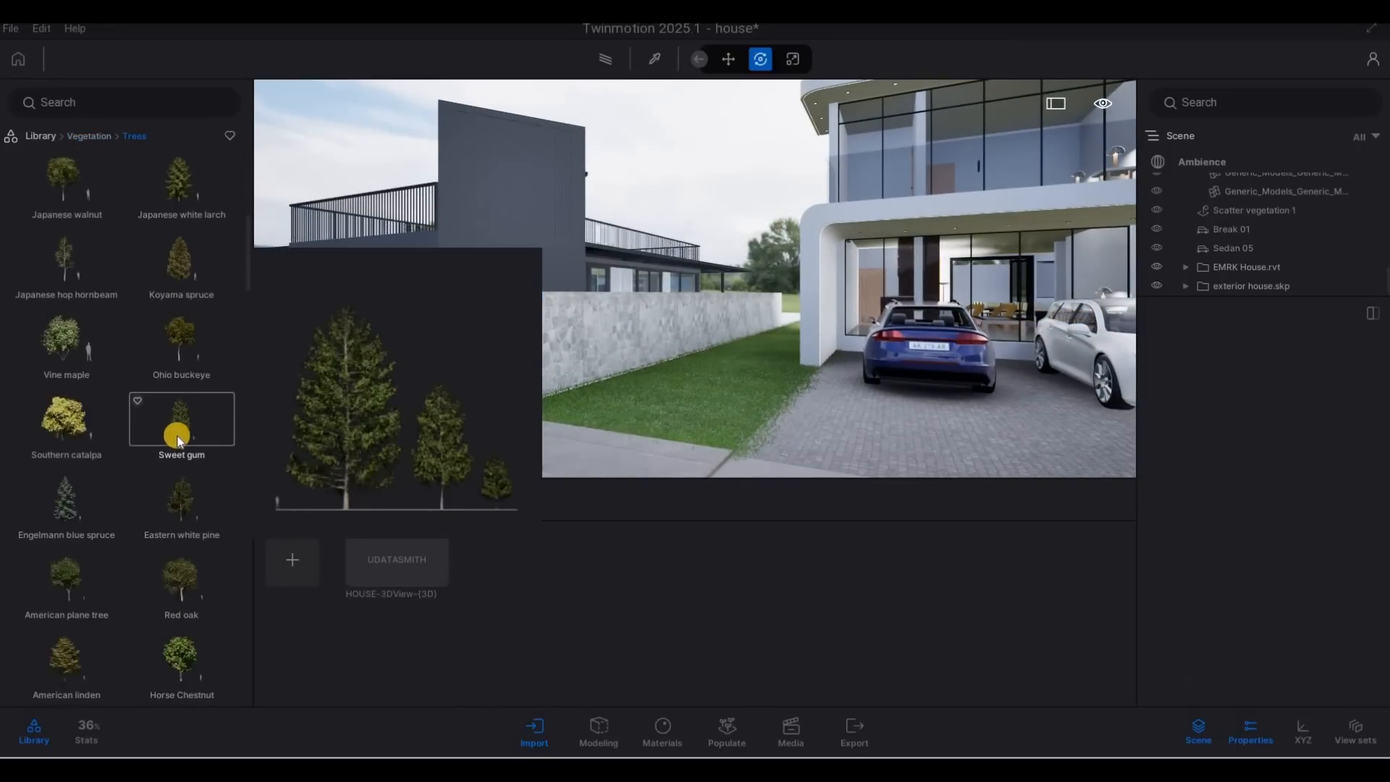
scroll(124, 432, down, 4)
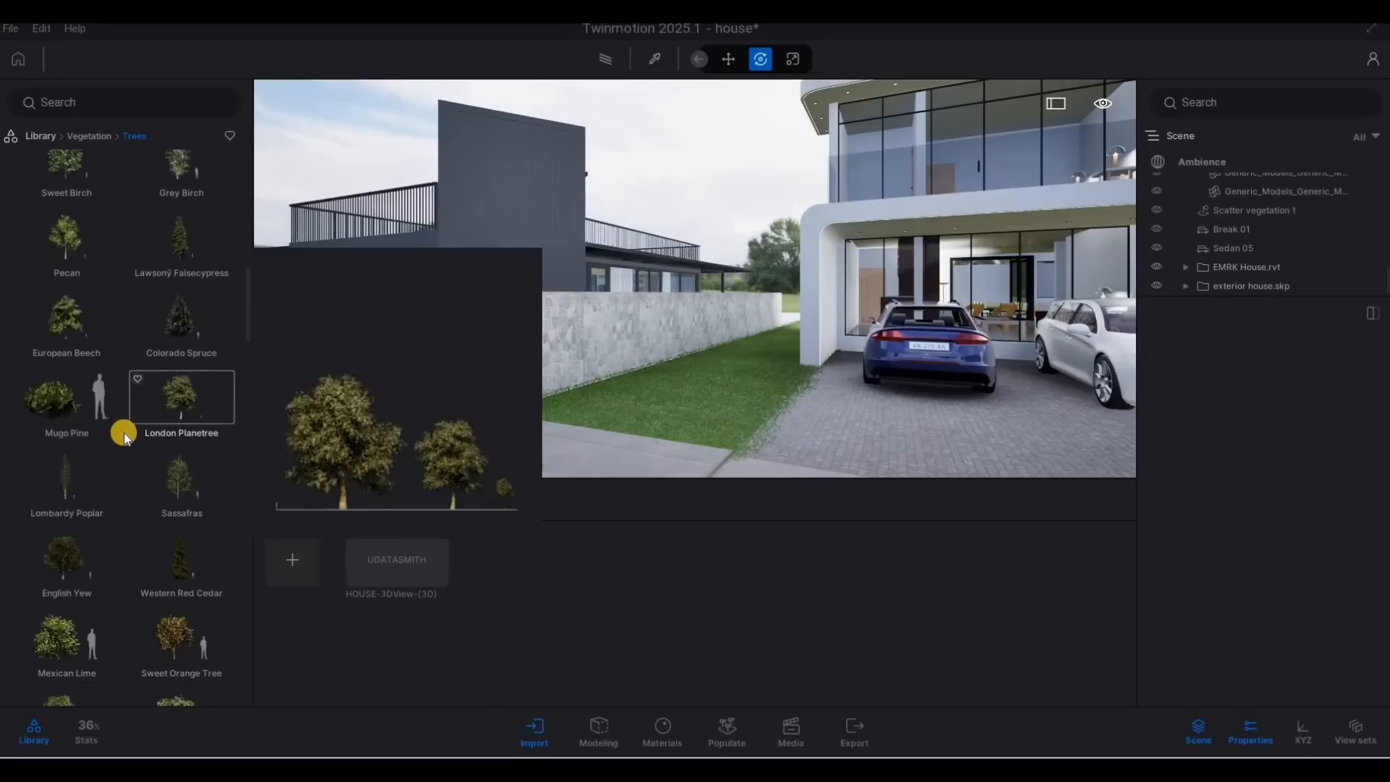
scroll(95, 459, down, 4)
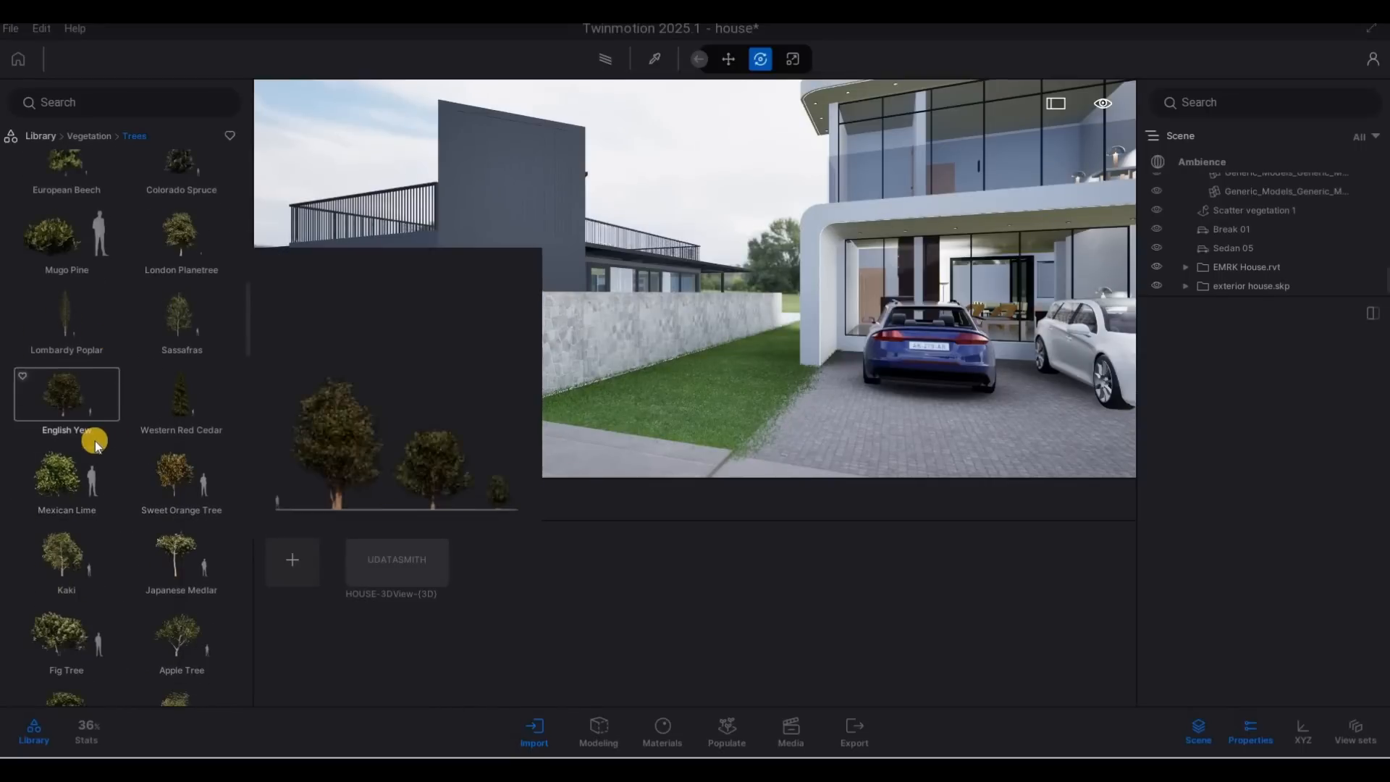
drag(110, 375, 574, 404)
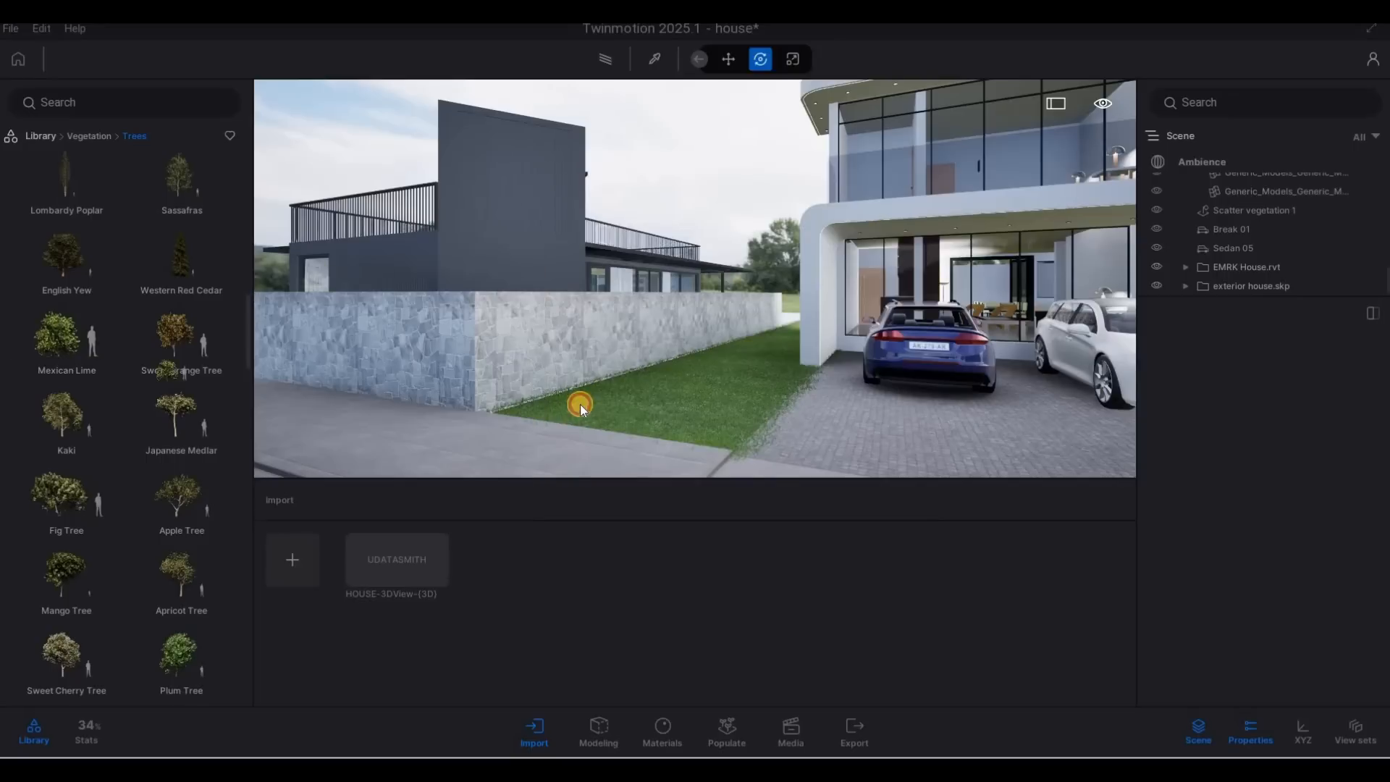
mouse_move(121, 424)
mouse_down()
mouse_move(124, 464)
mouse_move(578, 410)
mouse_move(274, 414)
mouse_move(133, 433)
mouse_up()
scroll(102, 462, down, 1)
scroll(164, 521, down, 2)
drag(163, 556, 573, 429)
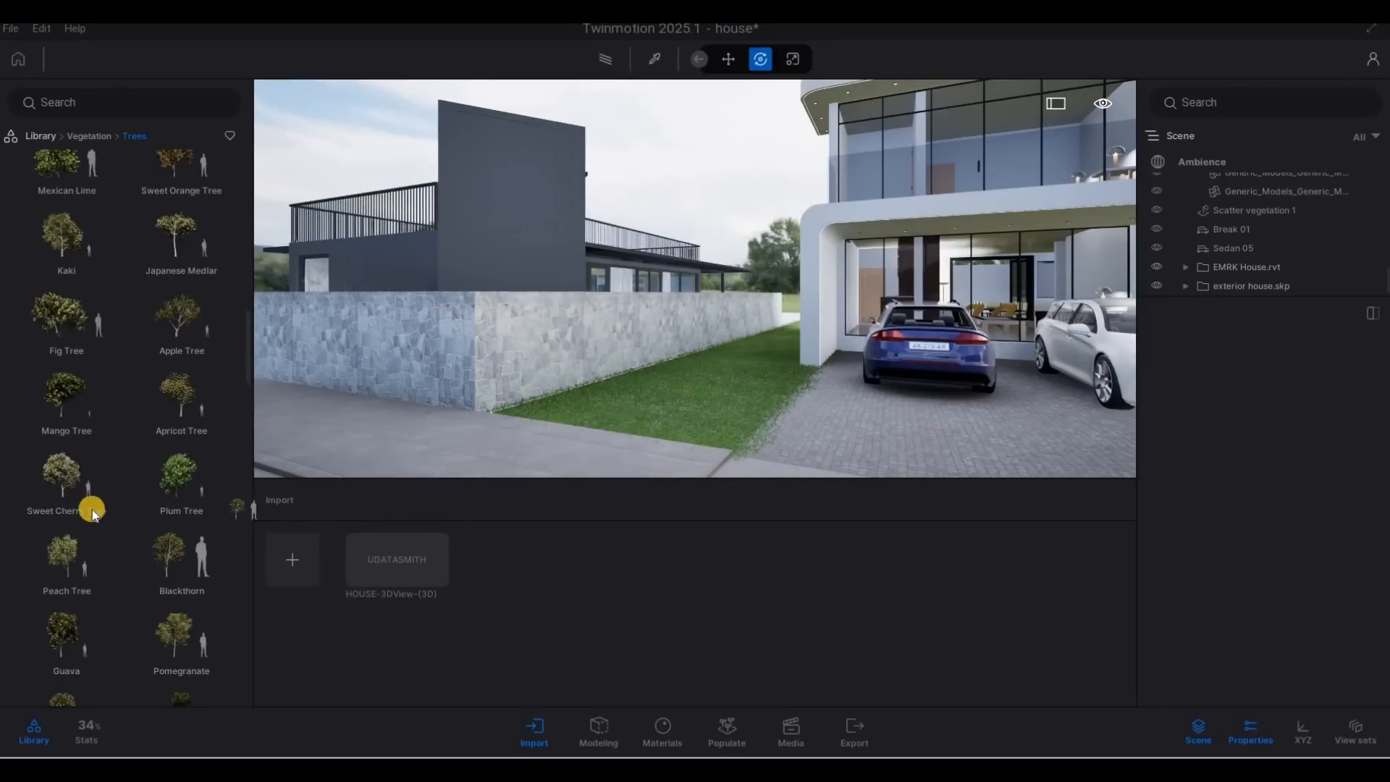
Place a Prickly Juniper on the lawn strip between the stone boundary wall and the house.
scroll(80, 500, down, 2)
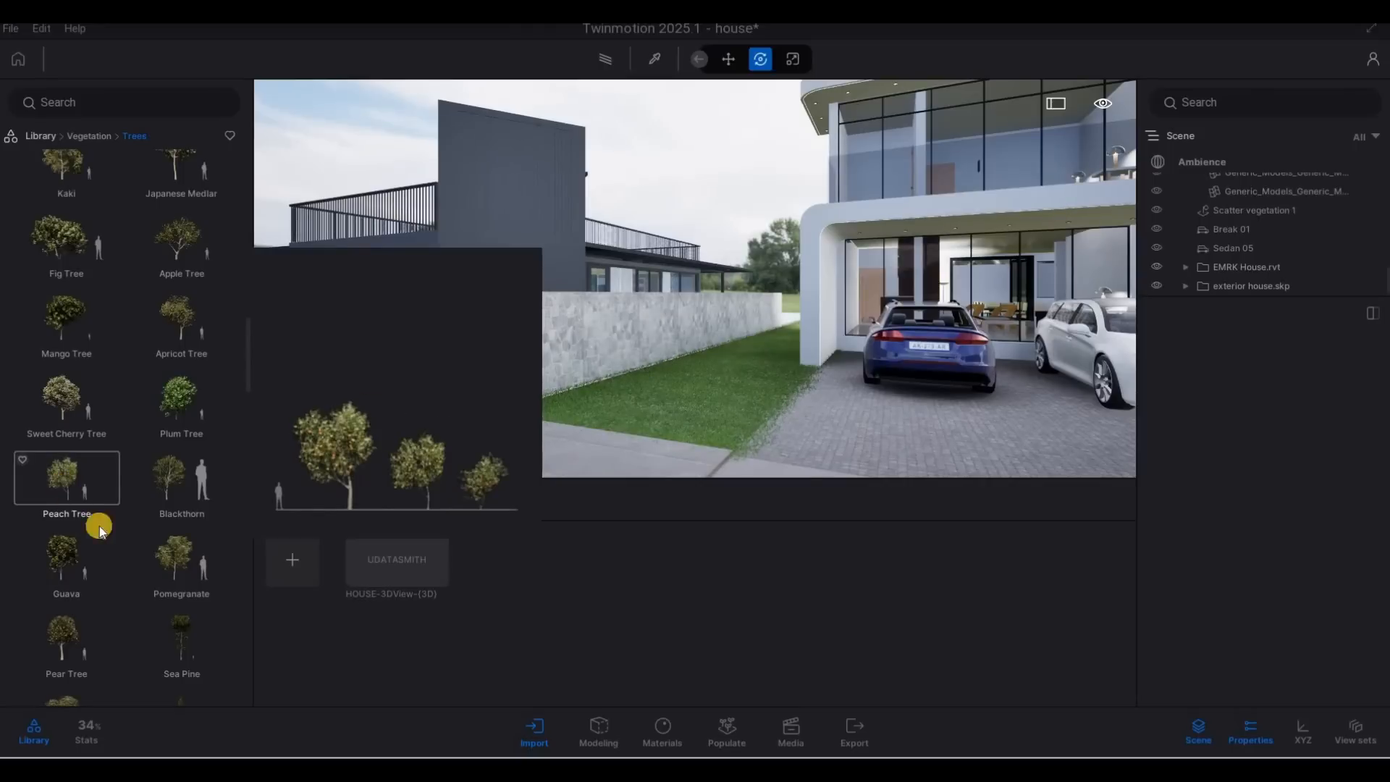
scroll(99, 541, down, 6)
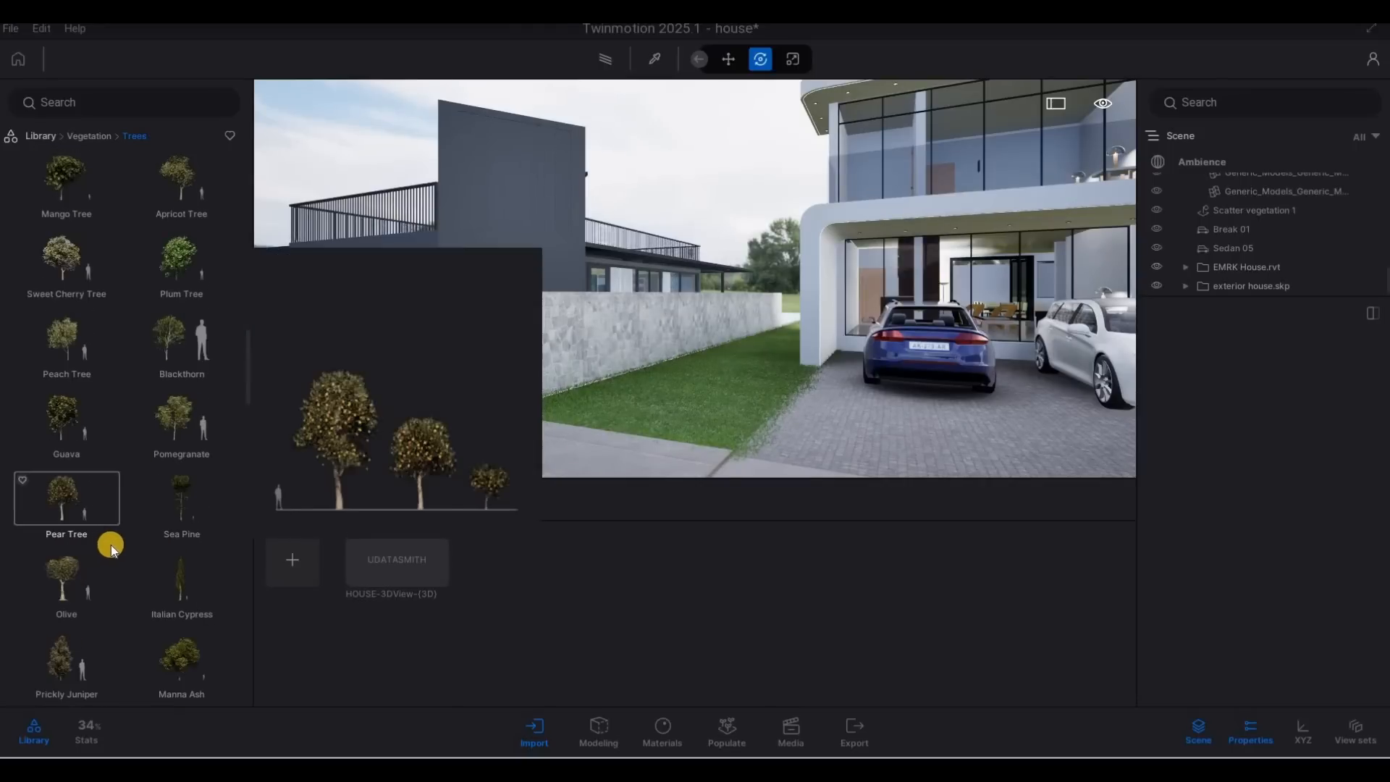
scroll(73, 536, down, 1)
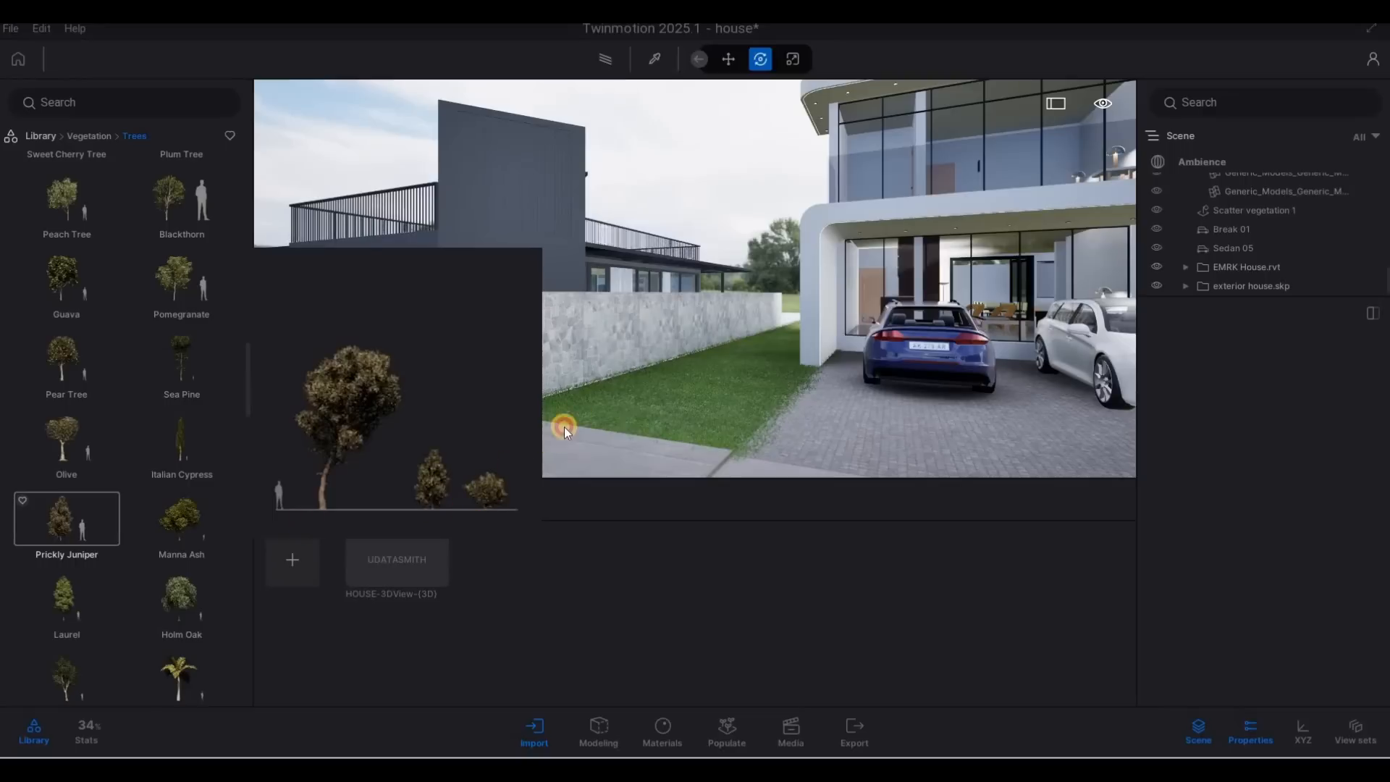
drag(564, 427, 583, 415)
drag(705, 370, 780, 347)
Set the Prickly Juniper's age to 7% and move it closer to the stone boundary wall.
key(a)
key(q)
key(w)
right_drag(863, 403, 1240, 408)
key(a)
key(w)
key(a)
key(d)
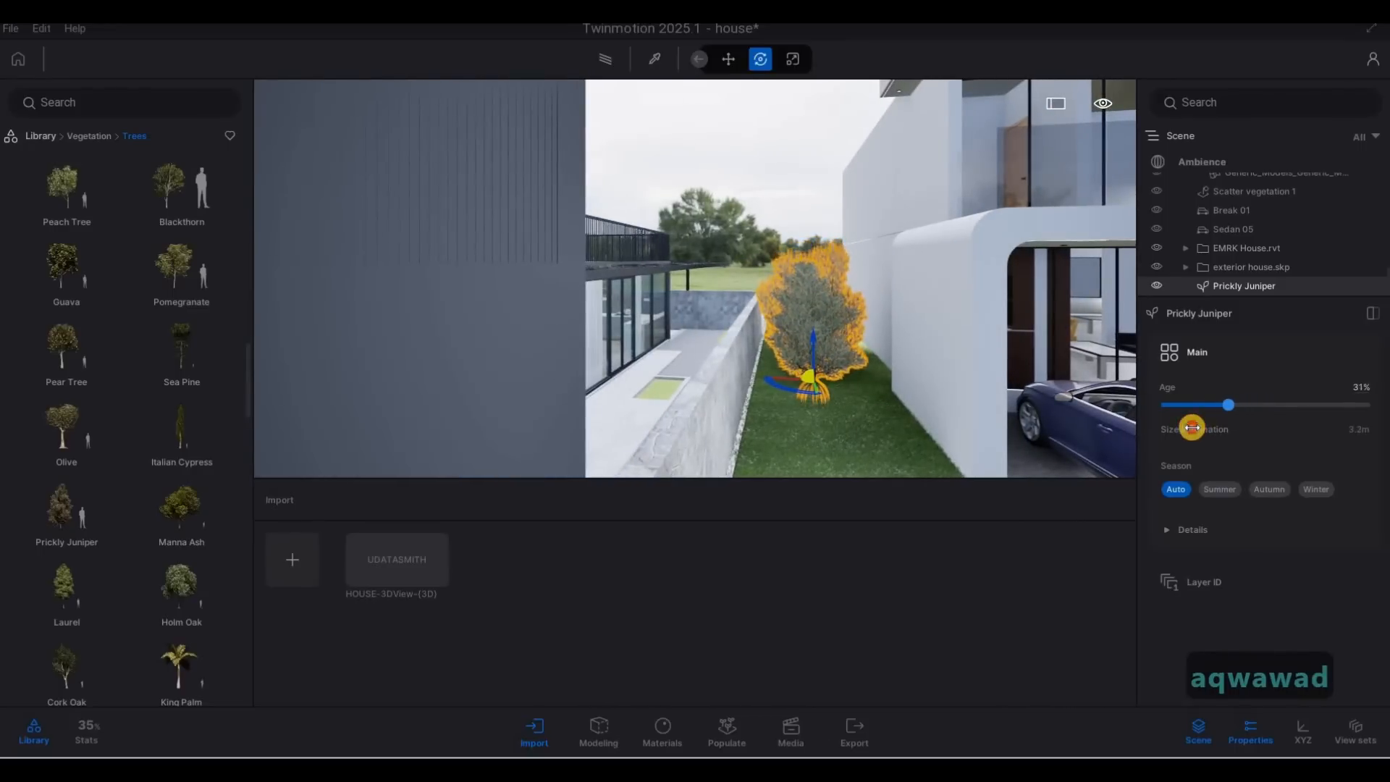
right_drag(696, 429, 814, 423)
key(d)
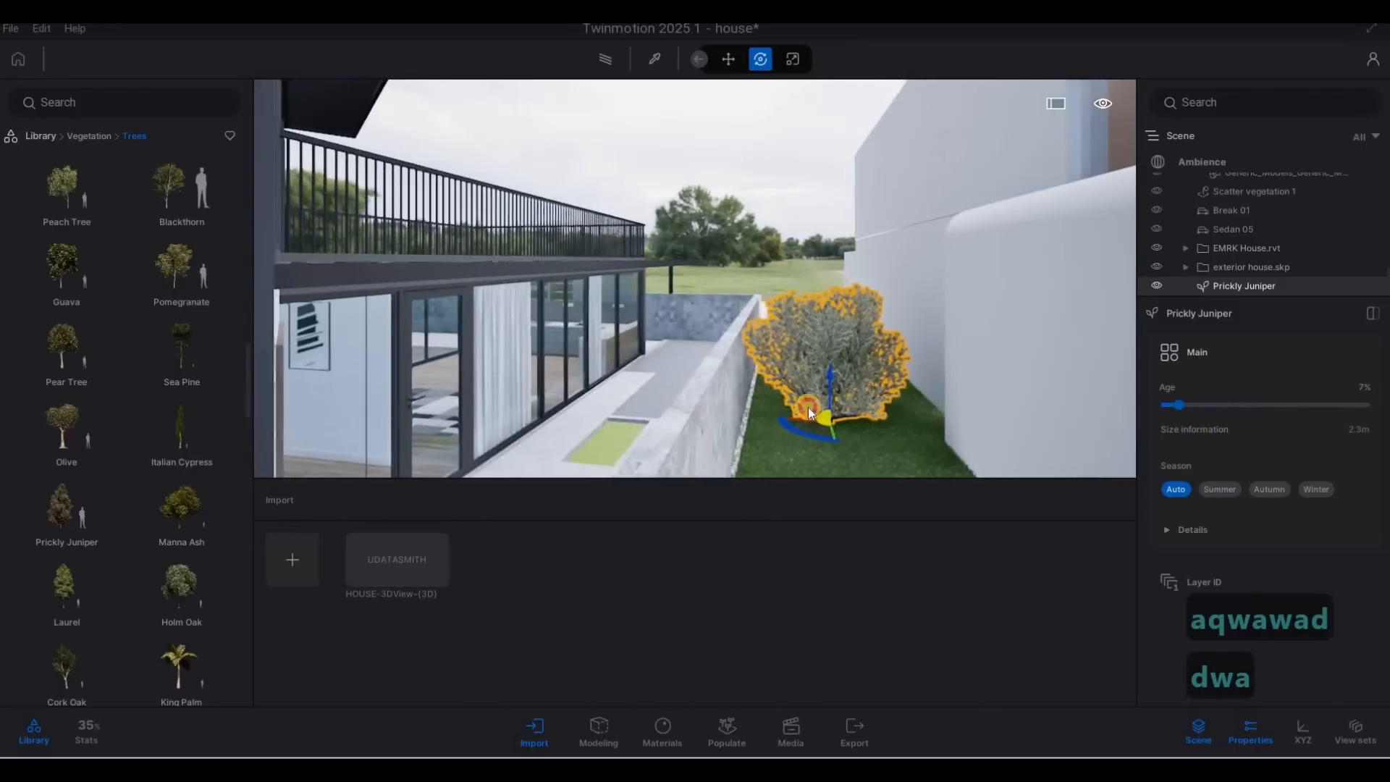
drag(793, 404, 767, 386)
key(d)
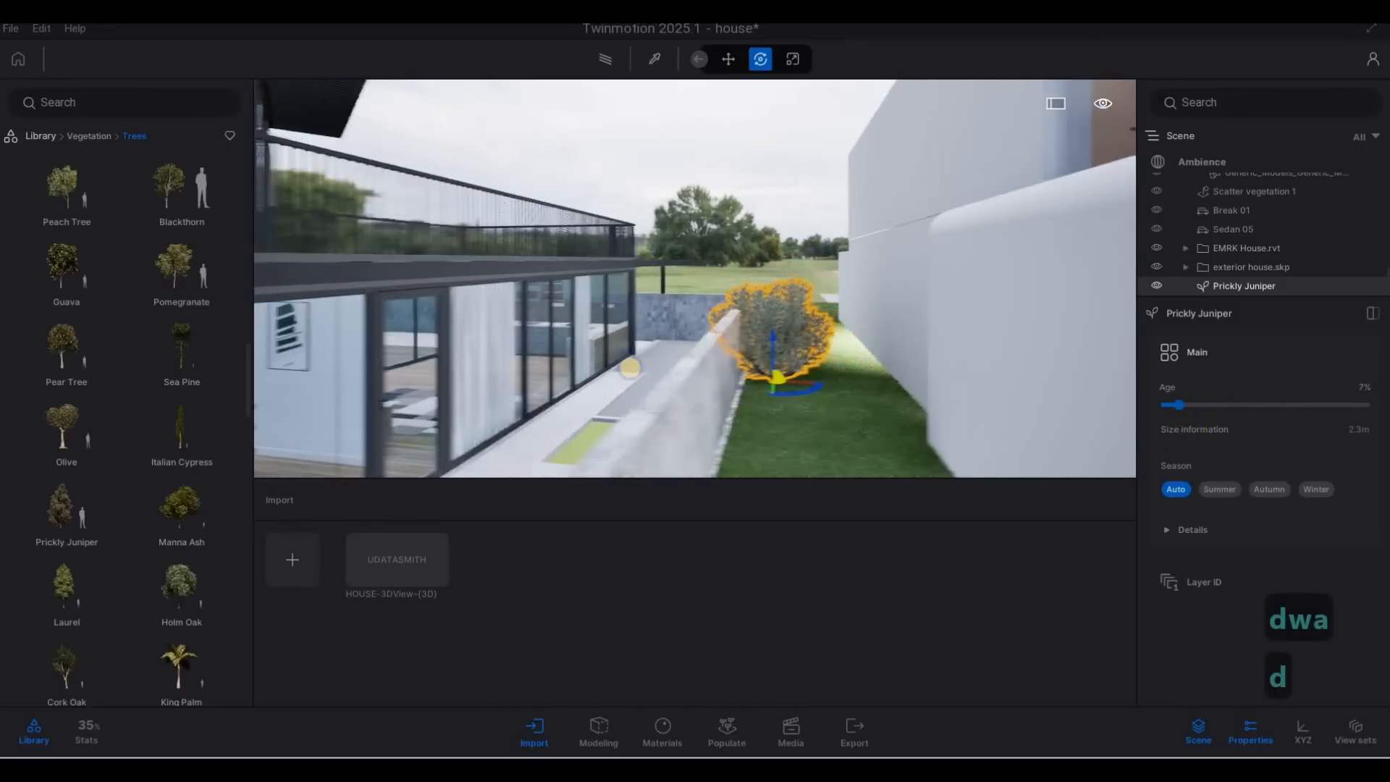
Set the Prickly Juniper's age to 0%.
key(s)
key(a)
key(s)
key(s)
key(s)
drag(1177, 404, 1168, 404)
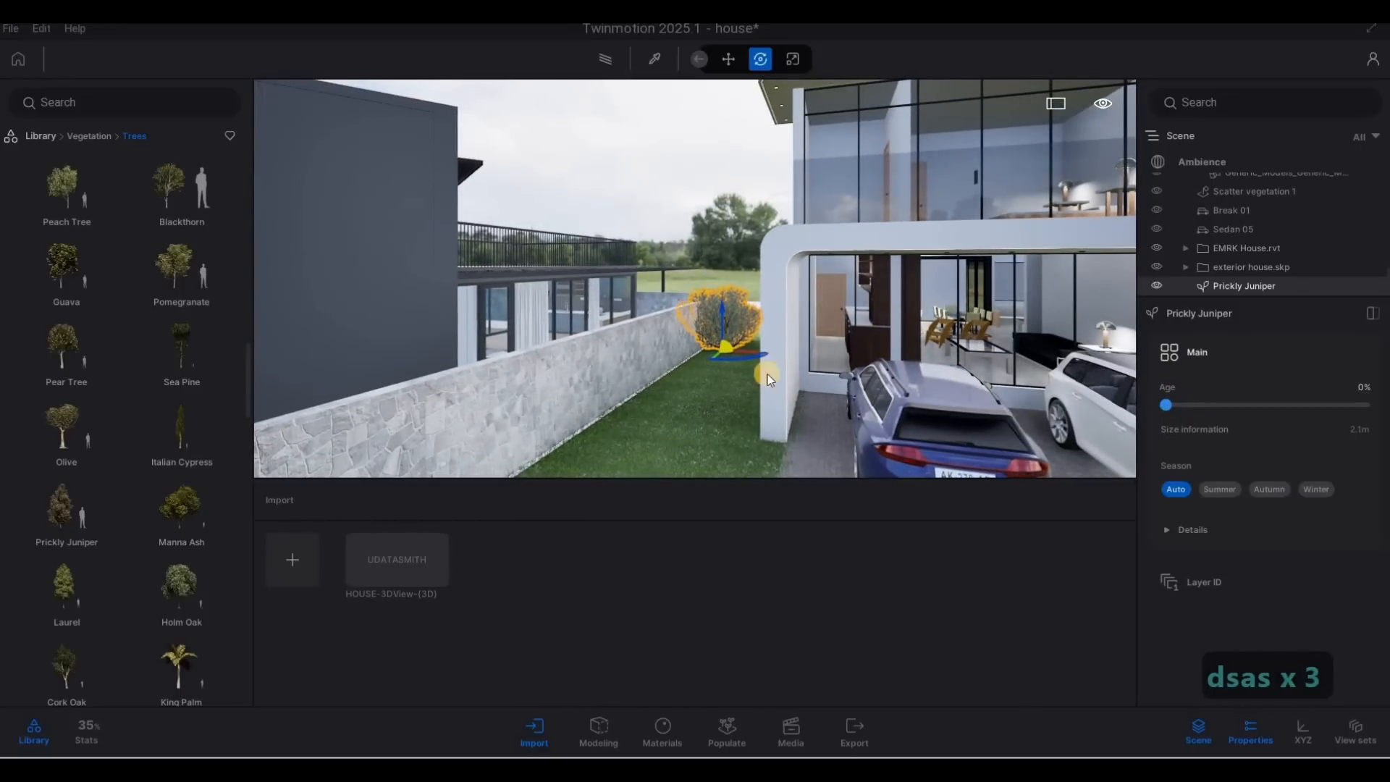
Copy the Prickly Juniper along the stone wall towards the street as 6 instances spaced 3.82 m apart.
key(s)
key(a)
key(Tab)
alt+drag(735, 360, 691, 423)
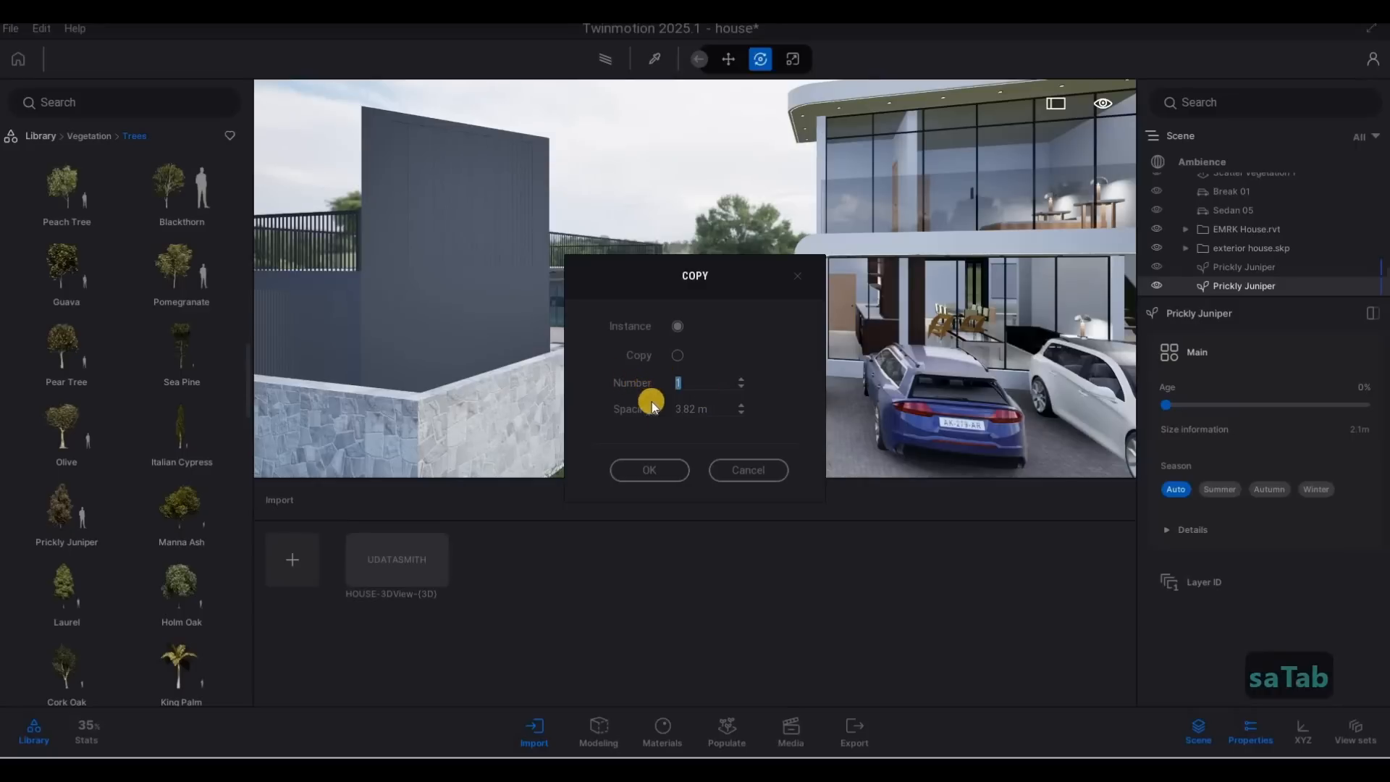
text(6)
key(Return)
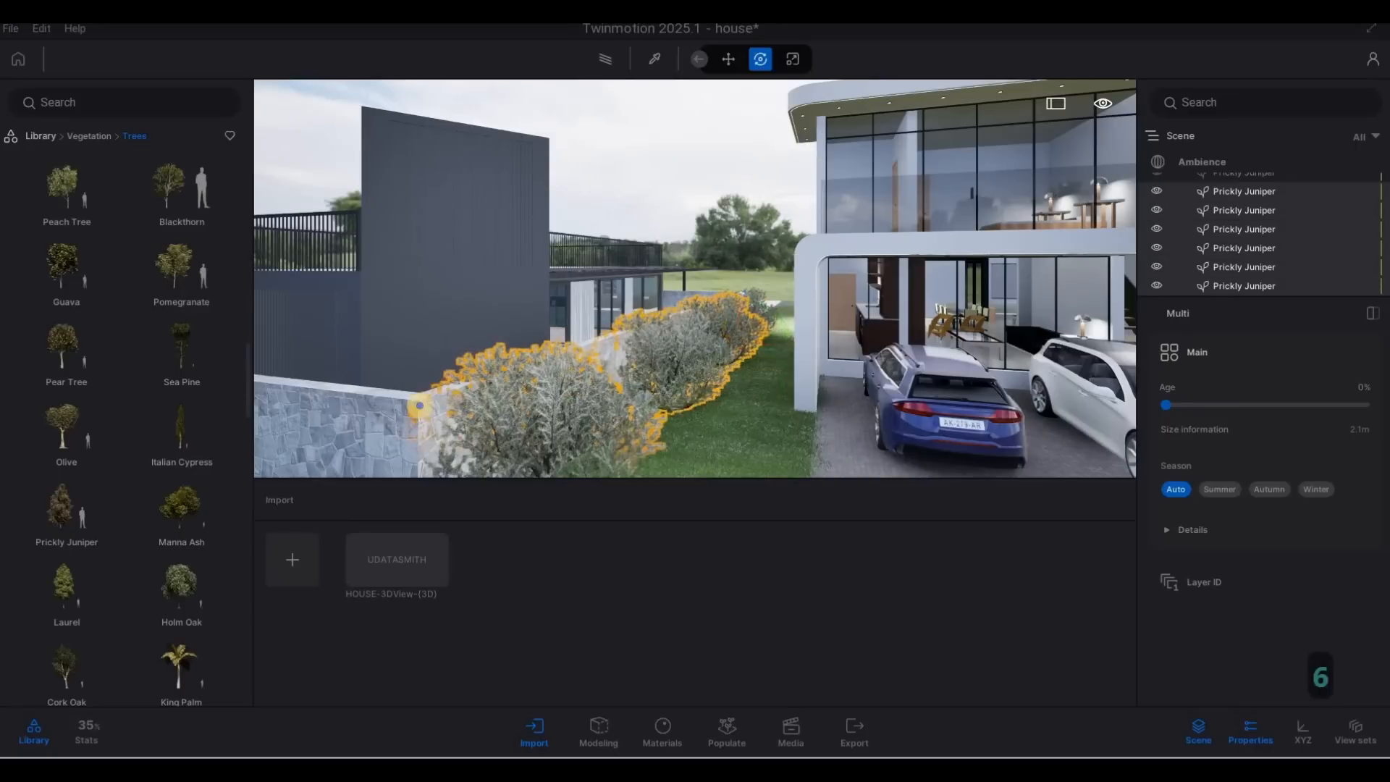
Delete the three Prickly Juniper copies that stand beyond the lawn on the street.
key(s)
key(s)
key(s)
key(s)
key(s)
key(a)
key(a)
key(a)
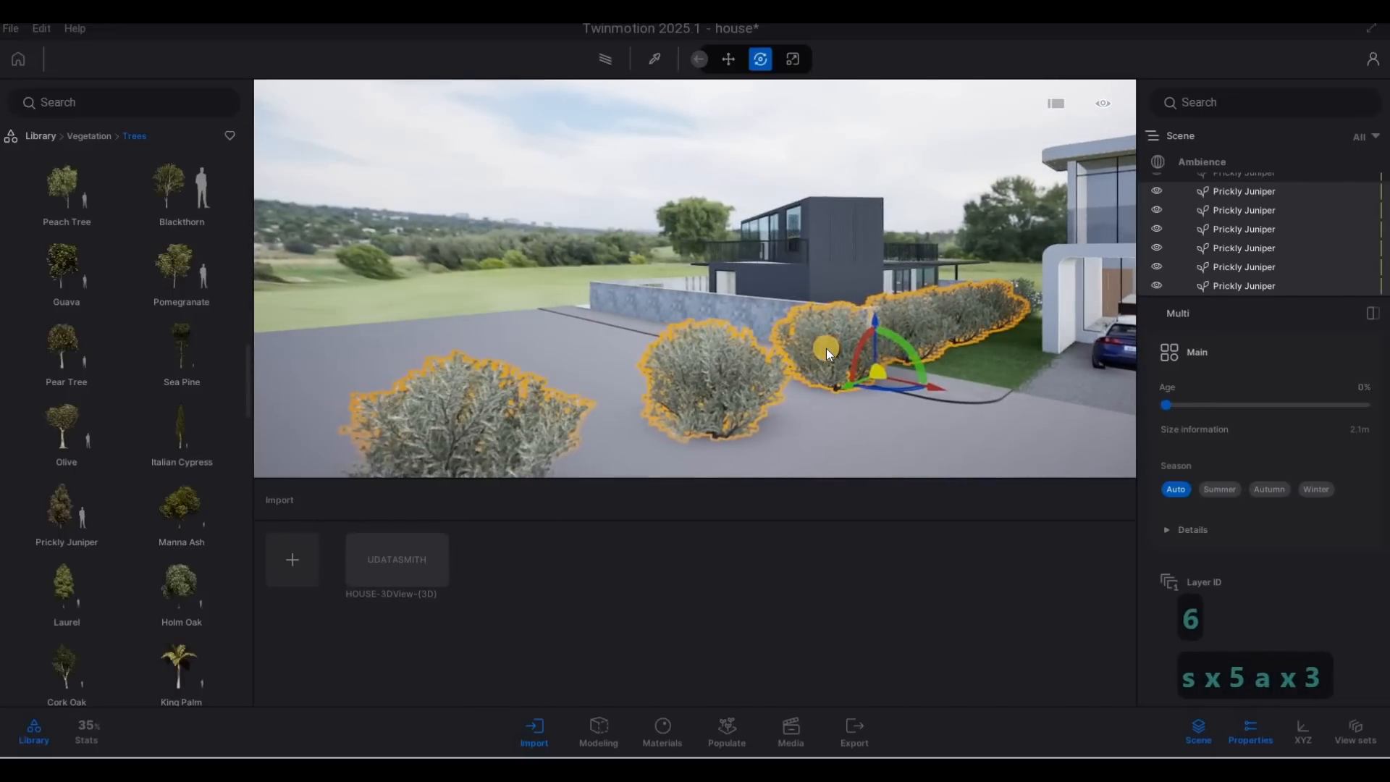
click(792, 388)
key(Escape)
key(Escape)
click(753, 404)
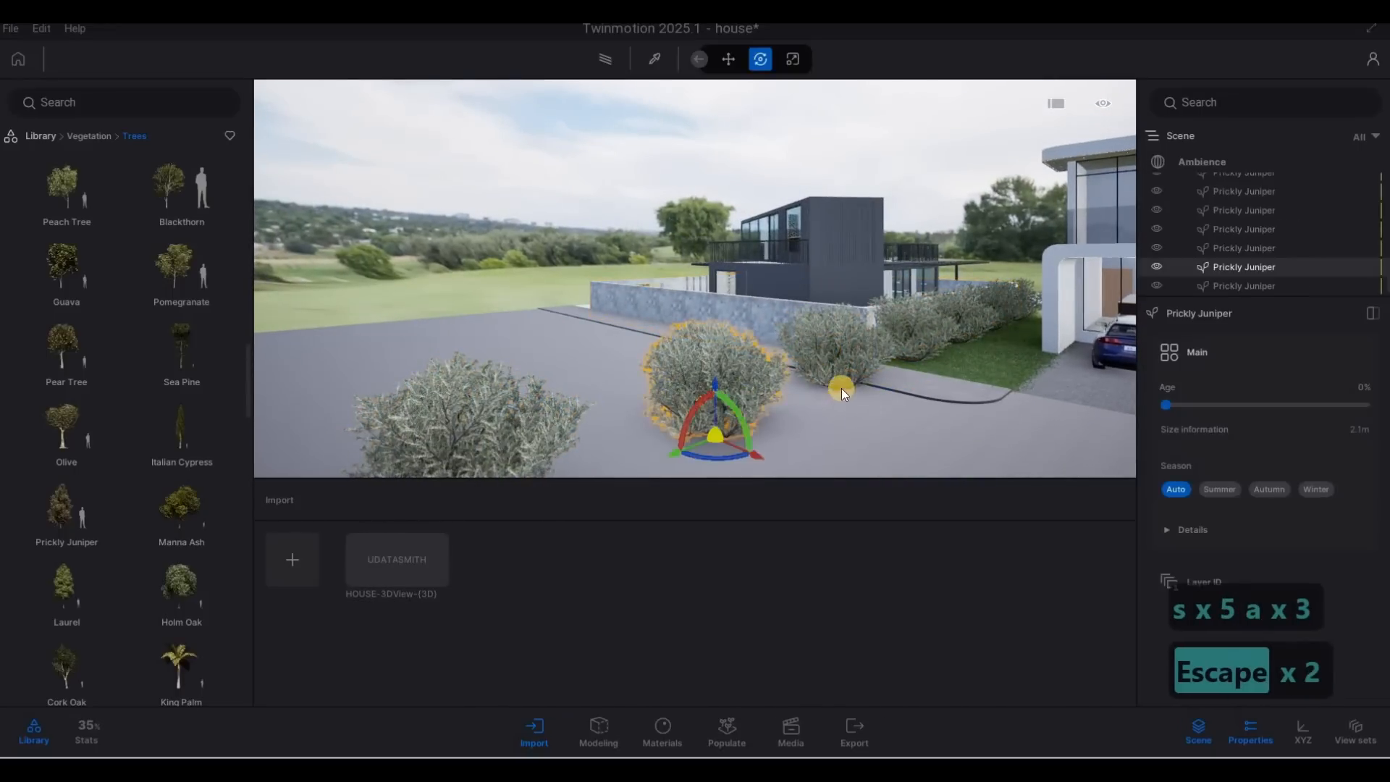
key(Delete)
key(Delete)
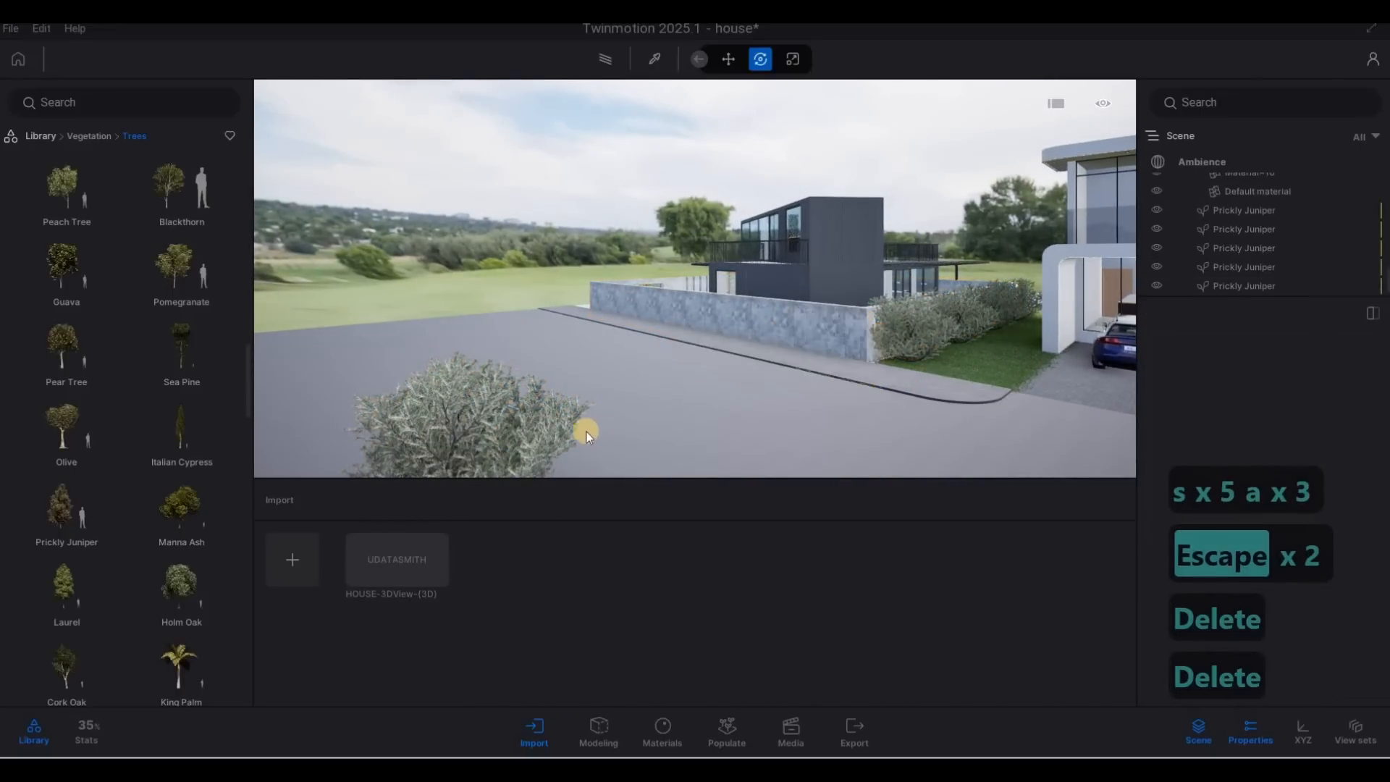
click(583, 431)
key(Delete)
Inspect the row of Prickly Junipers along the stone wall from the street and the driveway.
key(d)
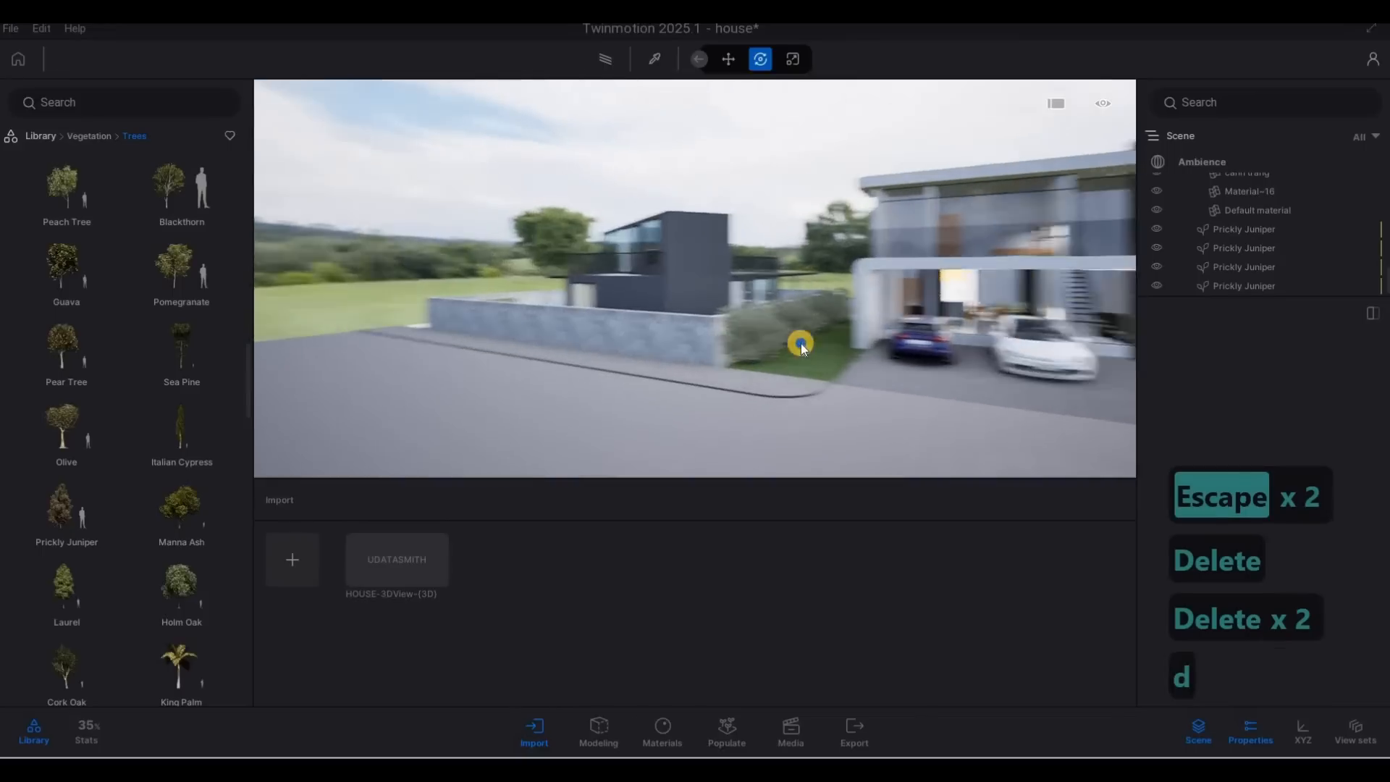
key(w)
key(w)
key(w)
key(w)
key(a)
key(e)
key(w)
key(w)
key(q)
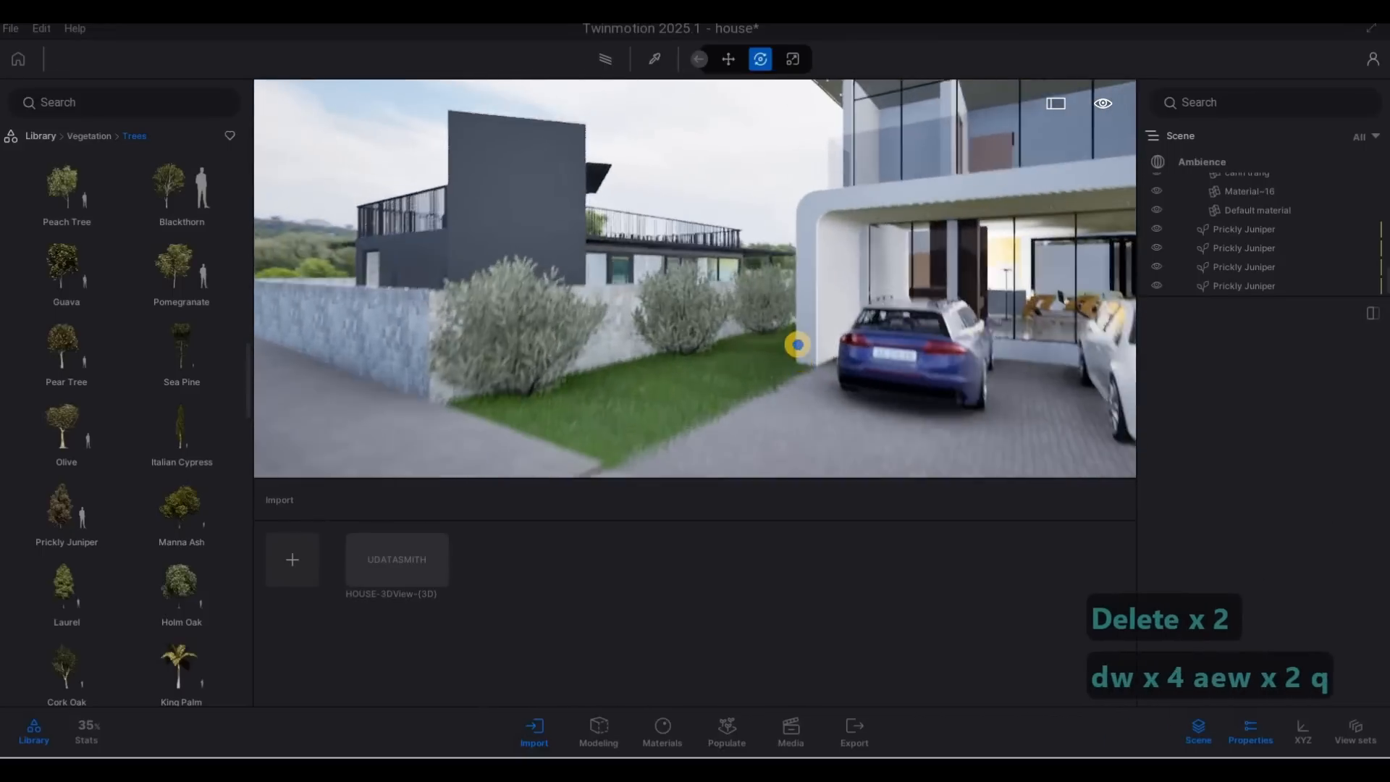
key(a)
key(a)
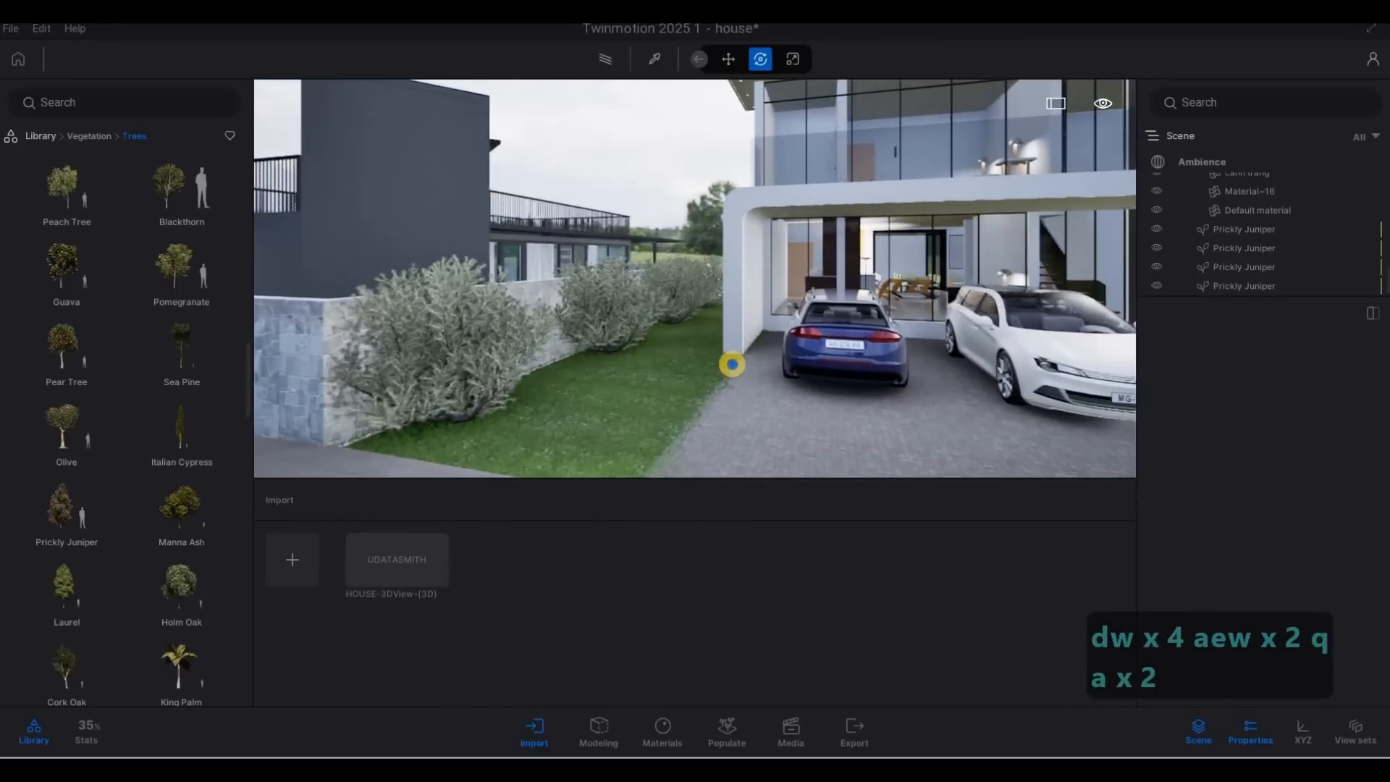
key(d)
key(w)
key(w)
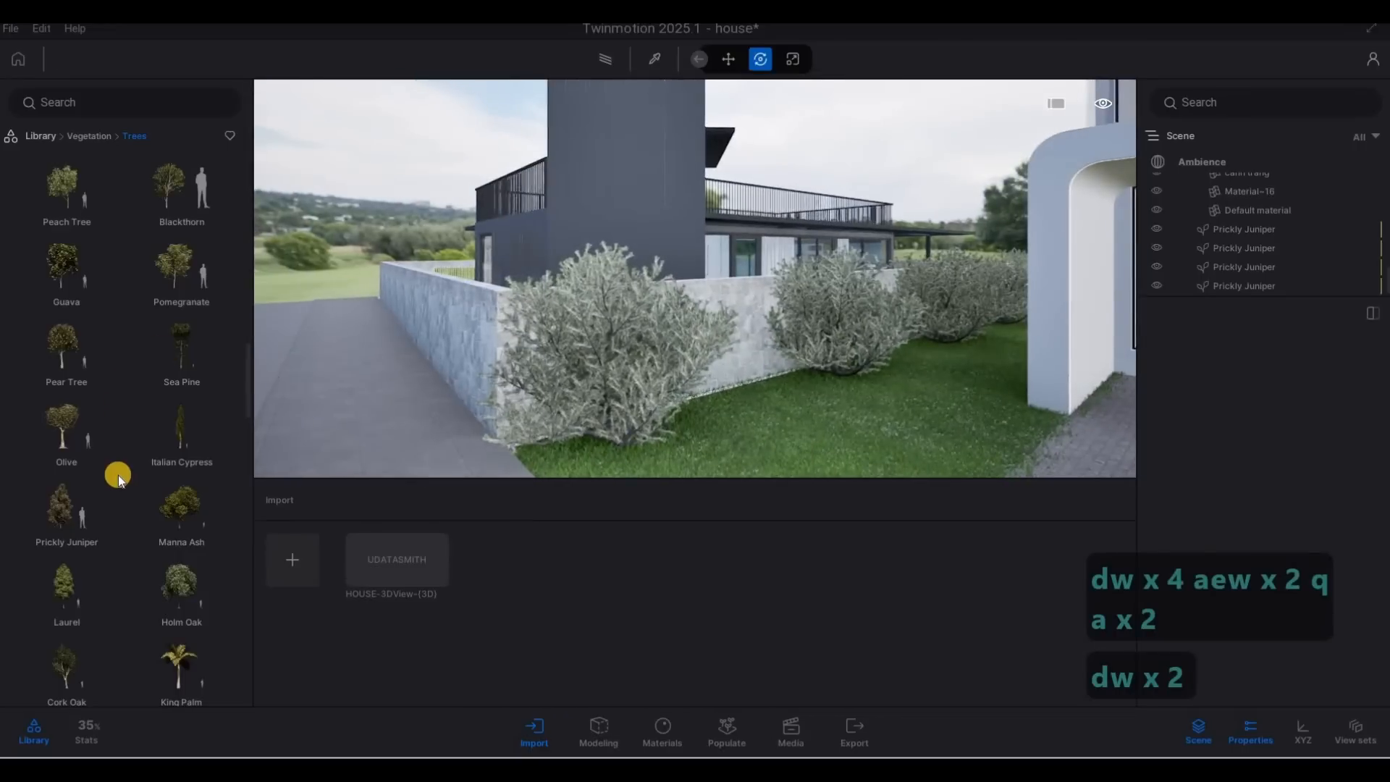
Add a Curry Leaf Tree to the lawn beside the grey boundary wall near the red entrance door.
scroll(118, 475, down, 3)
scroll(120, 467, down, 2)
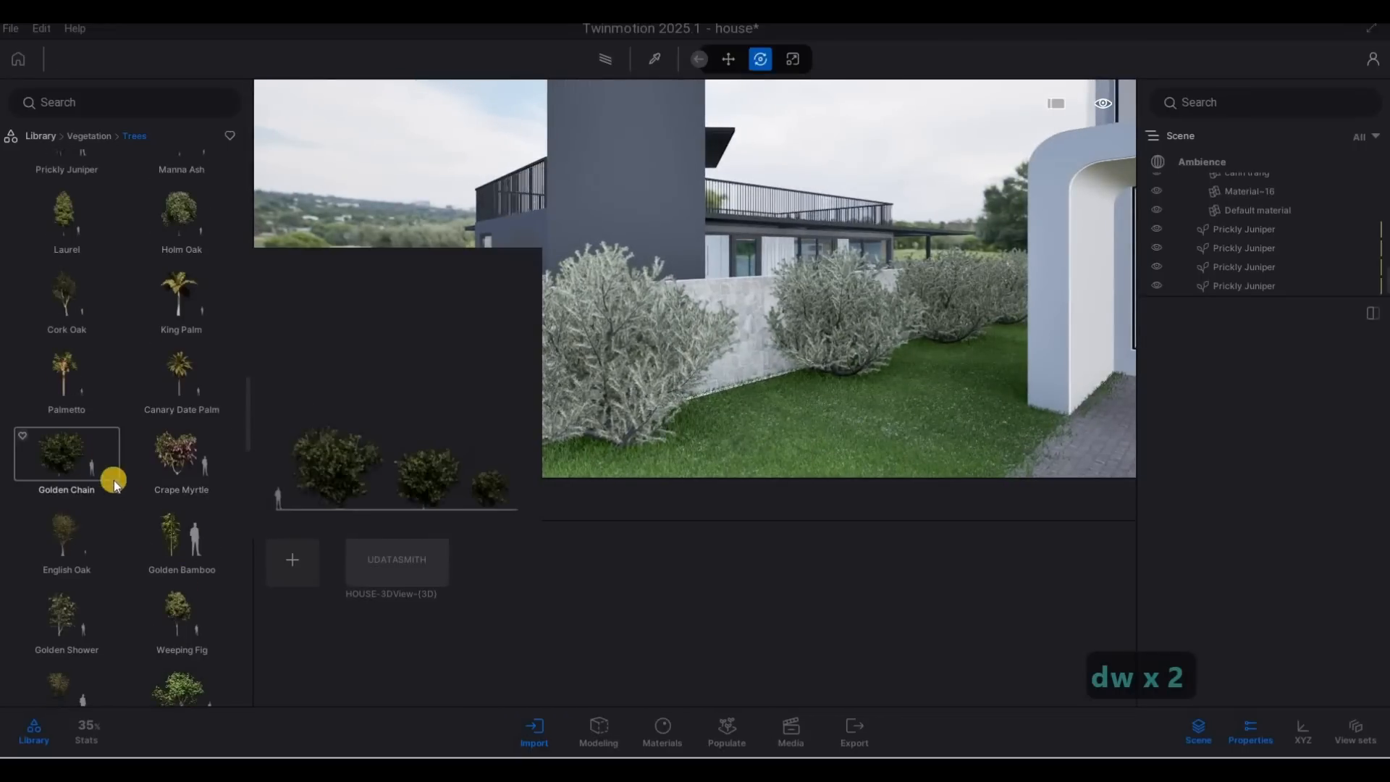
scroll(123, 519, down, 2)
scroll(53, 506, down, 1)
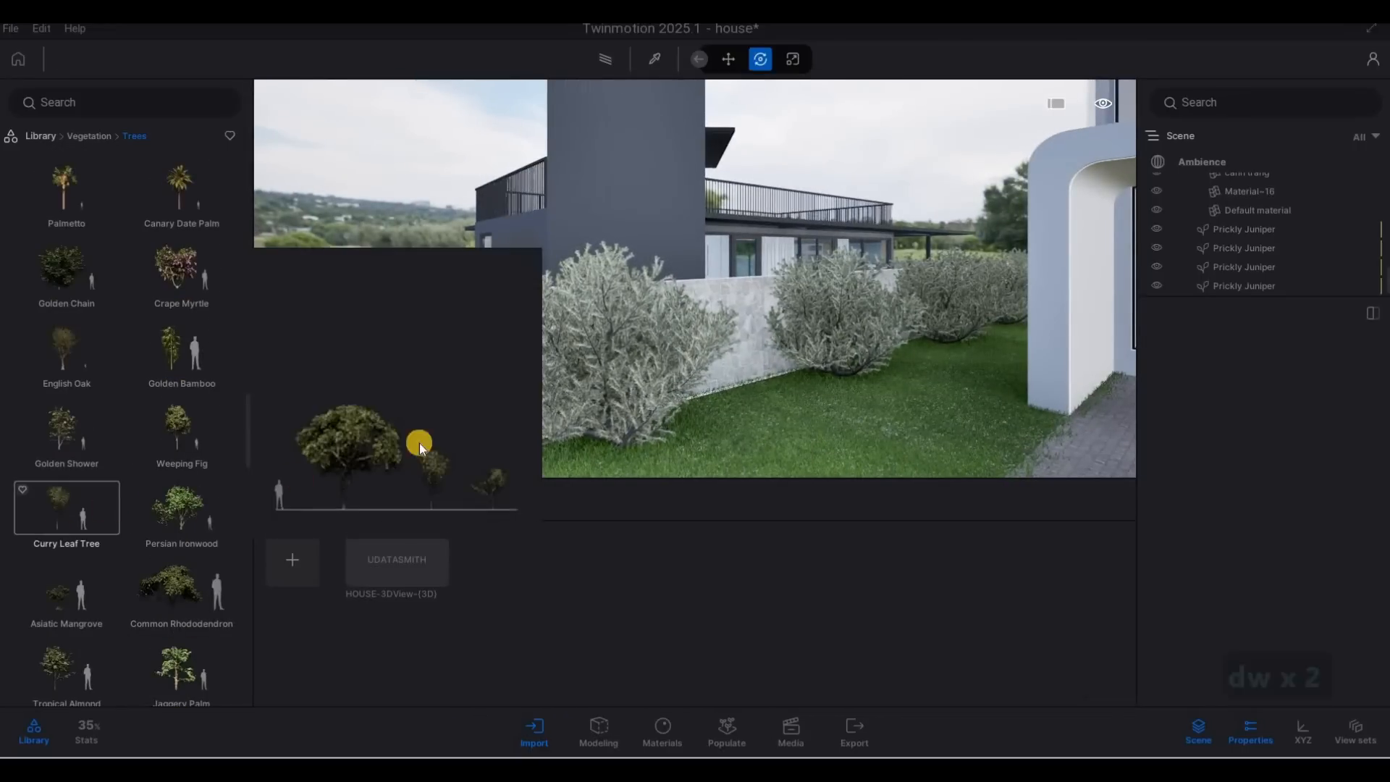
key(s)
key(d)
key(w)
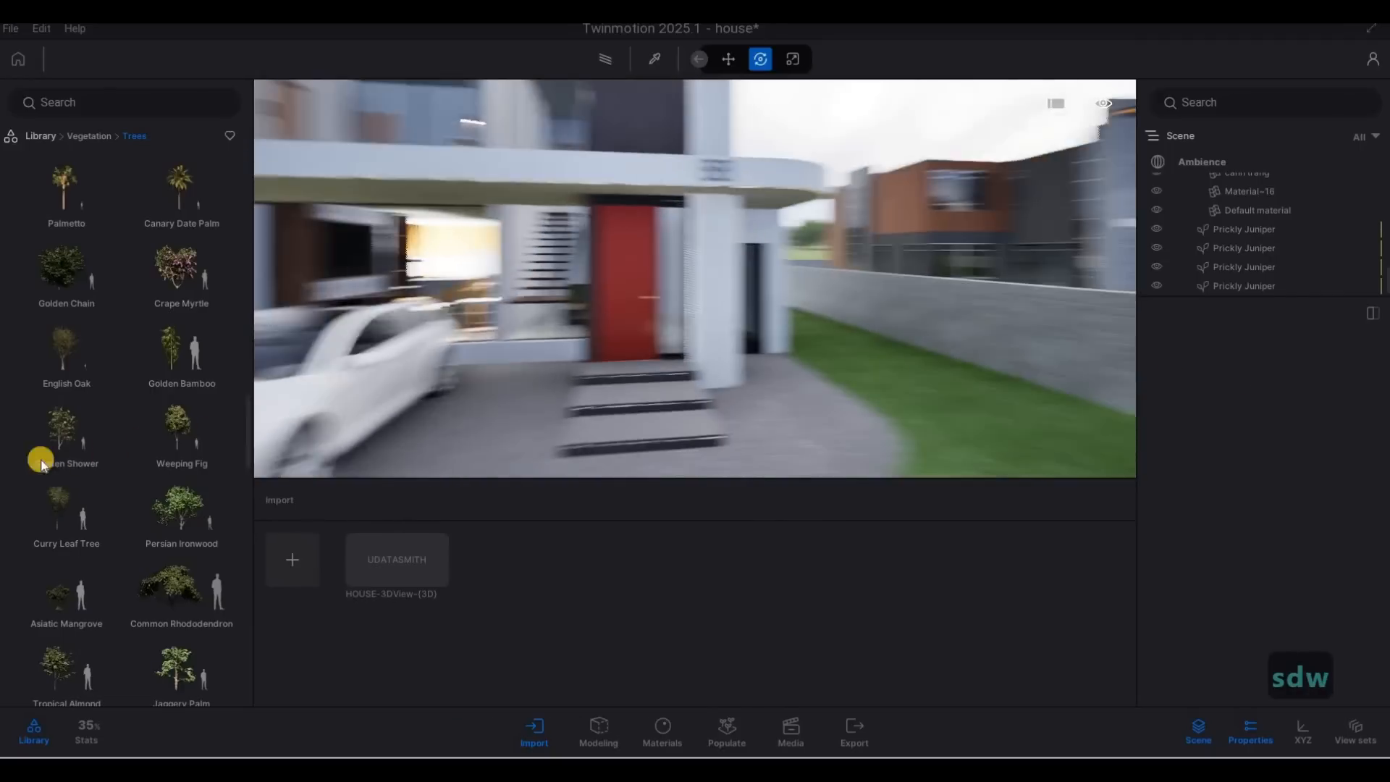
drag(915, 385, 912, 385)
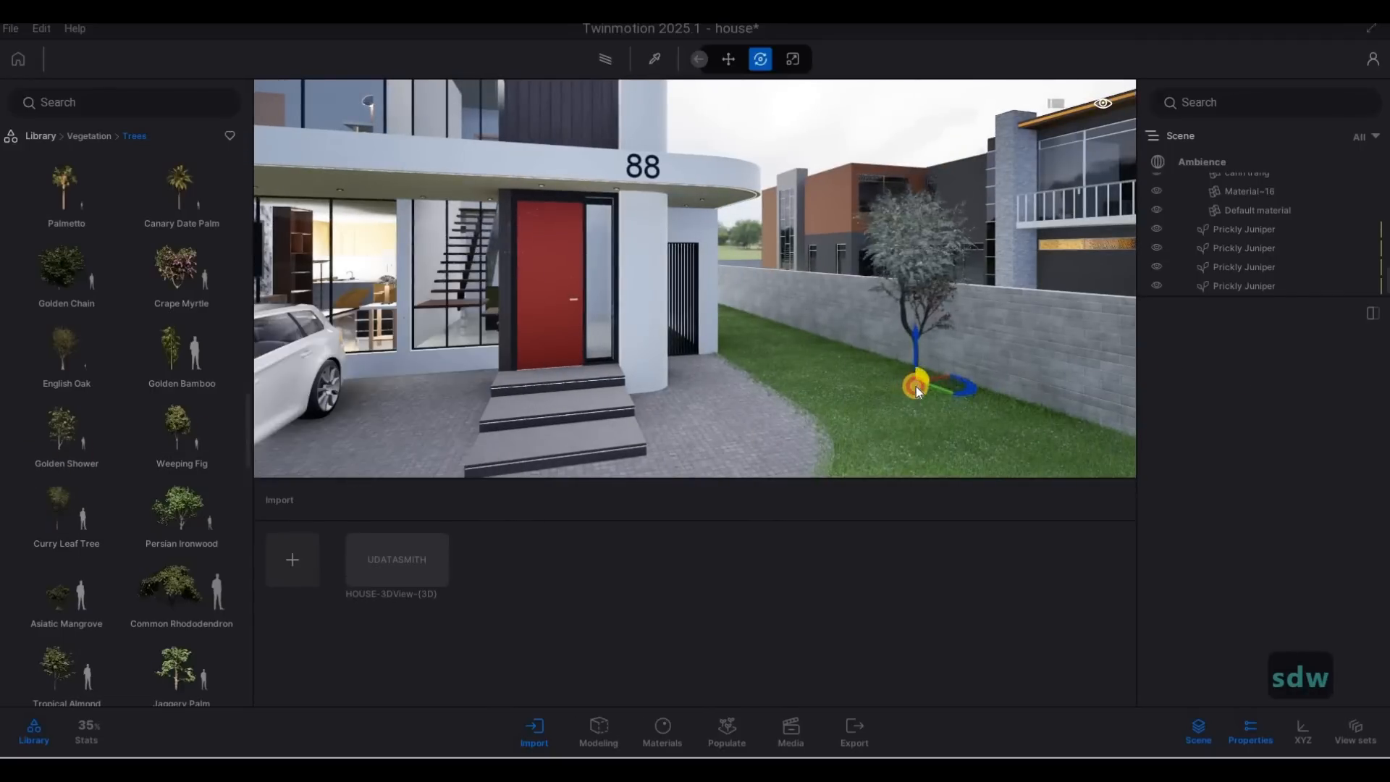
Position the Curry Leaf Tree on the lawn near the street end of the grey boundary wall.
key(s)
key(d)
key(s)
key(a)
key(a)
key(w)
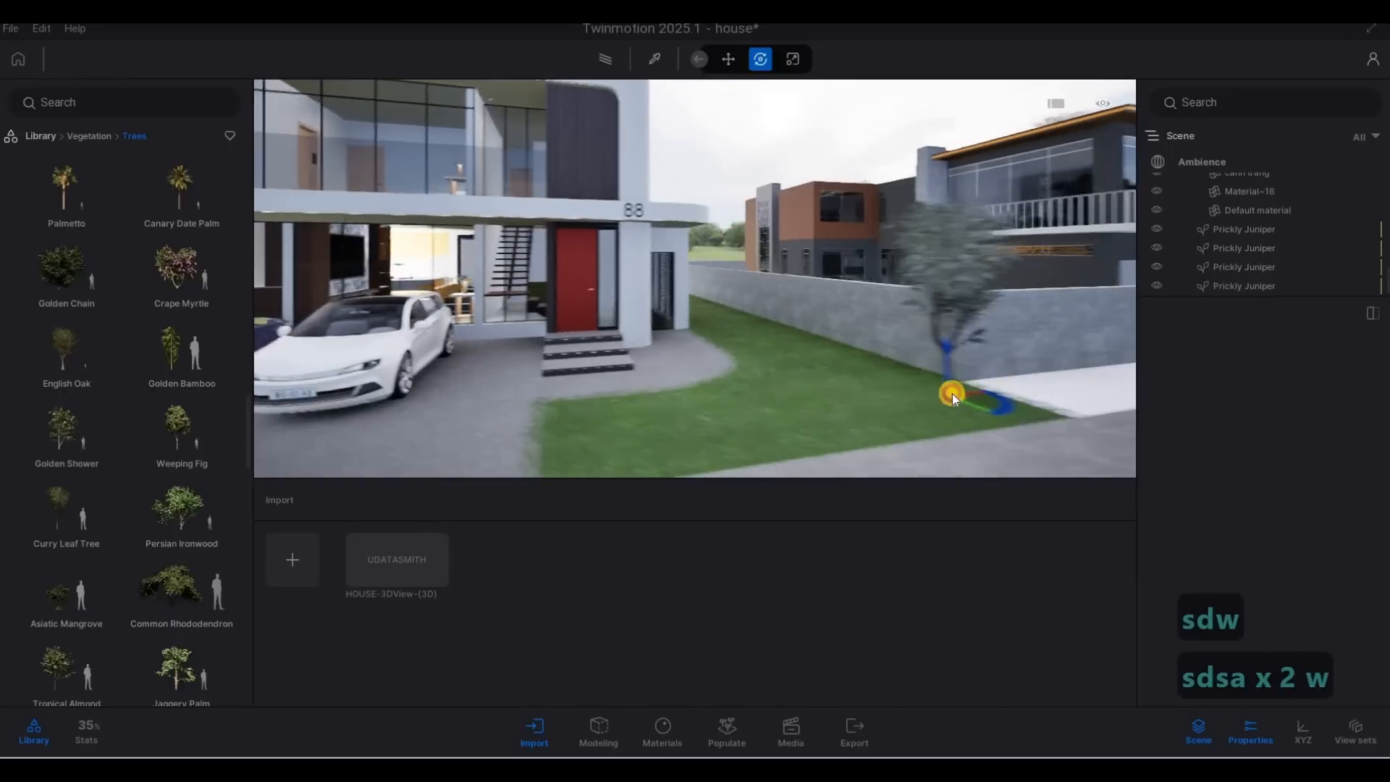
click(957, 410)
Rotate the Curry Leaf Tree by 90 degrees about its vertical axis.
key(a)
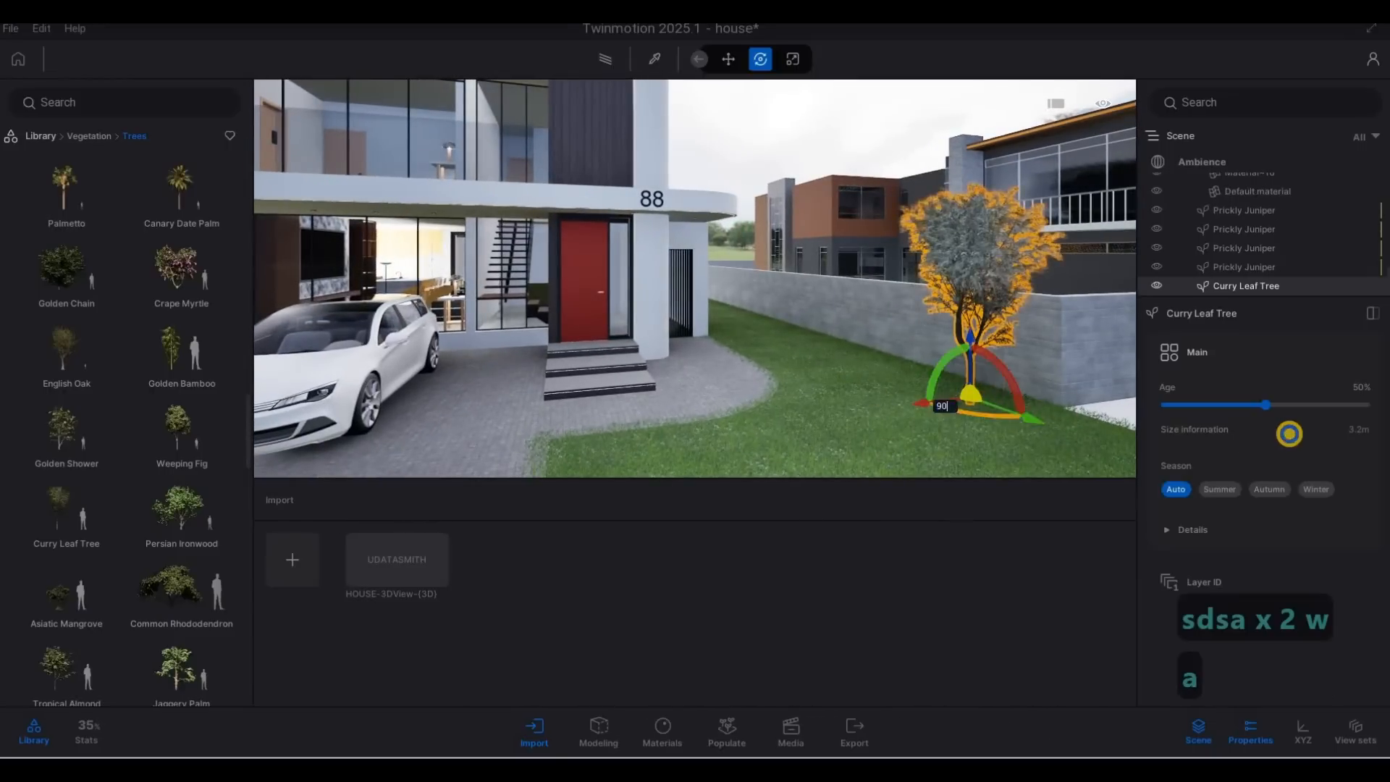
key(w)
key(a)
key(w)
key(d)
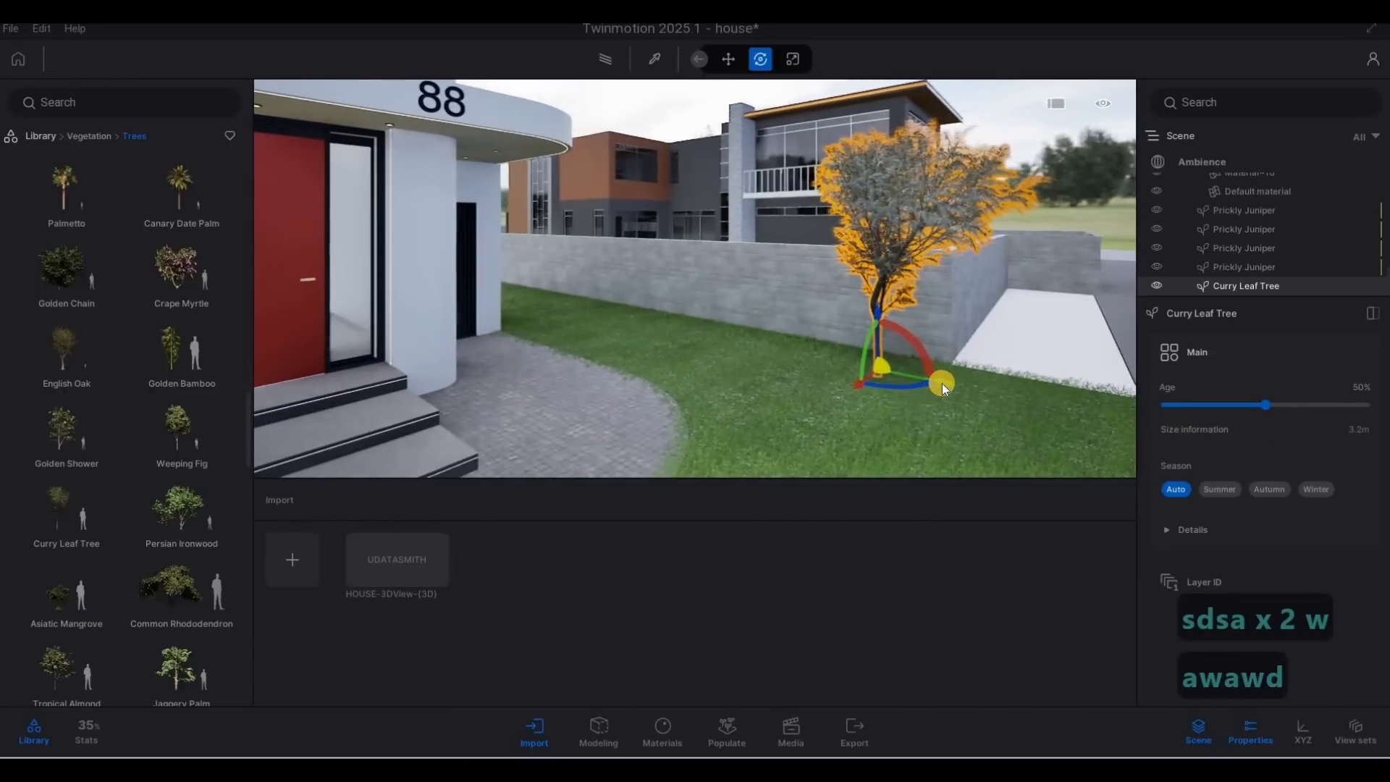
Copy the Curry Leaf Tree along the grey boundary wall as 8 instances spaced 1.88 m apart.
shift+drag(935, 381, 789, 405)
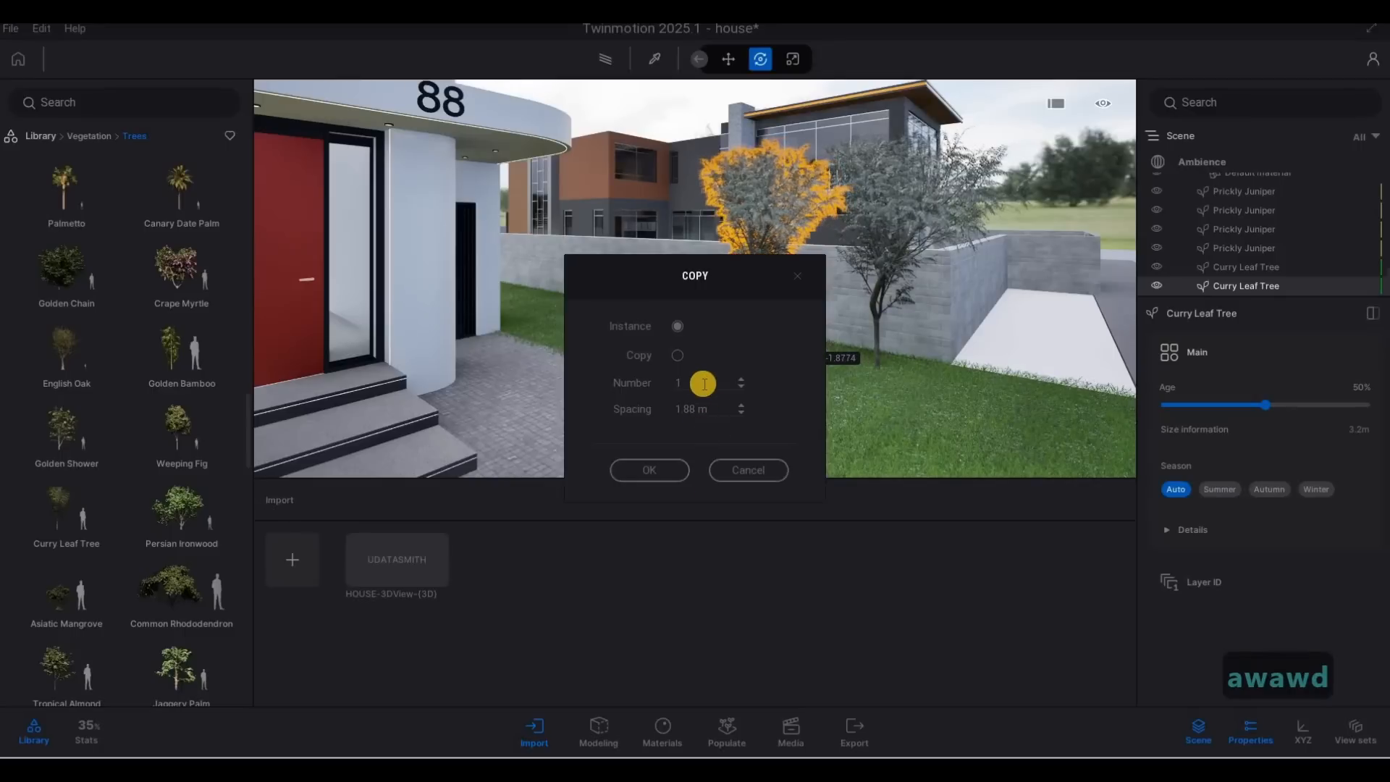
drag(685, 384, 600, 396)
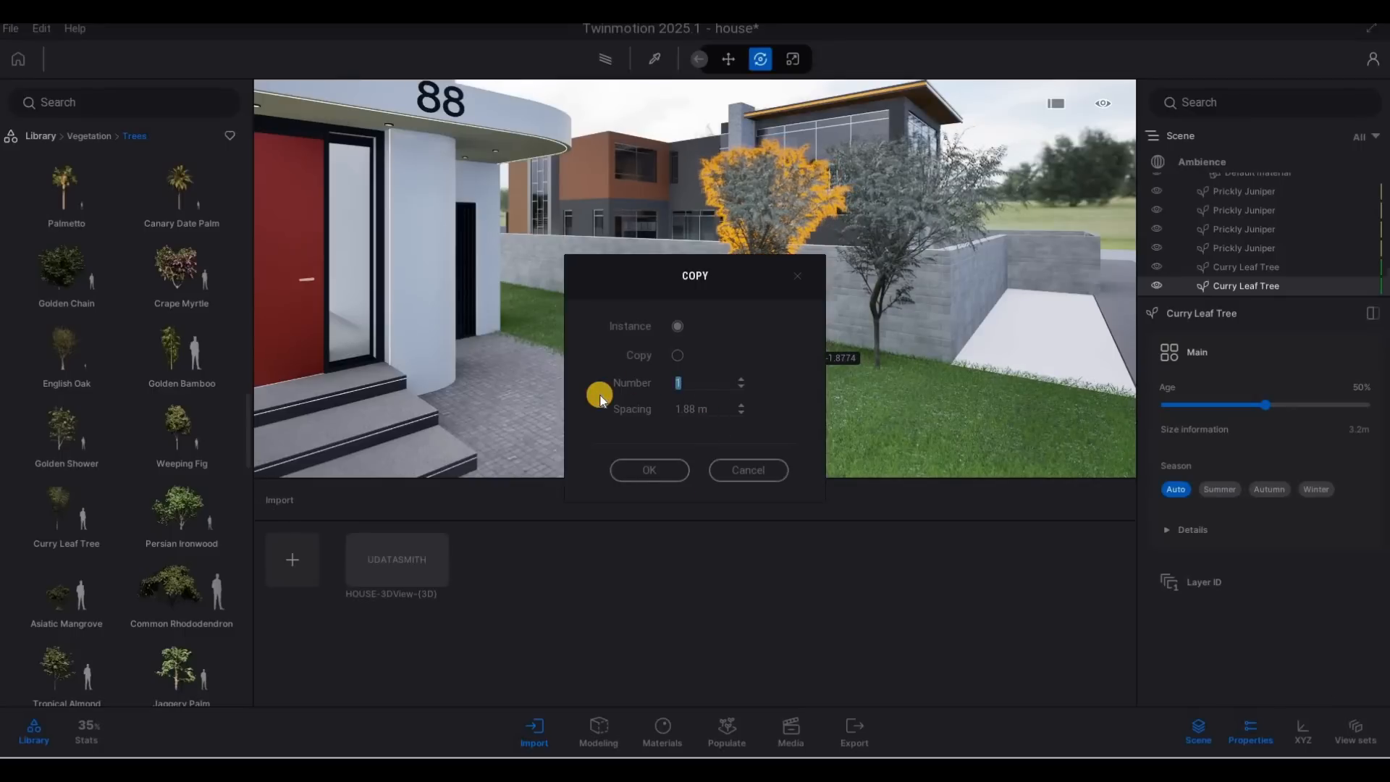
text(8)
key(Return)
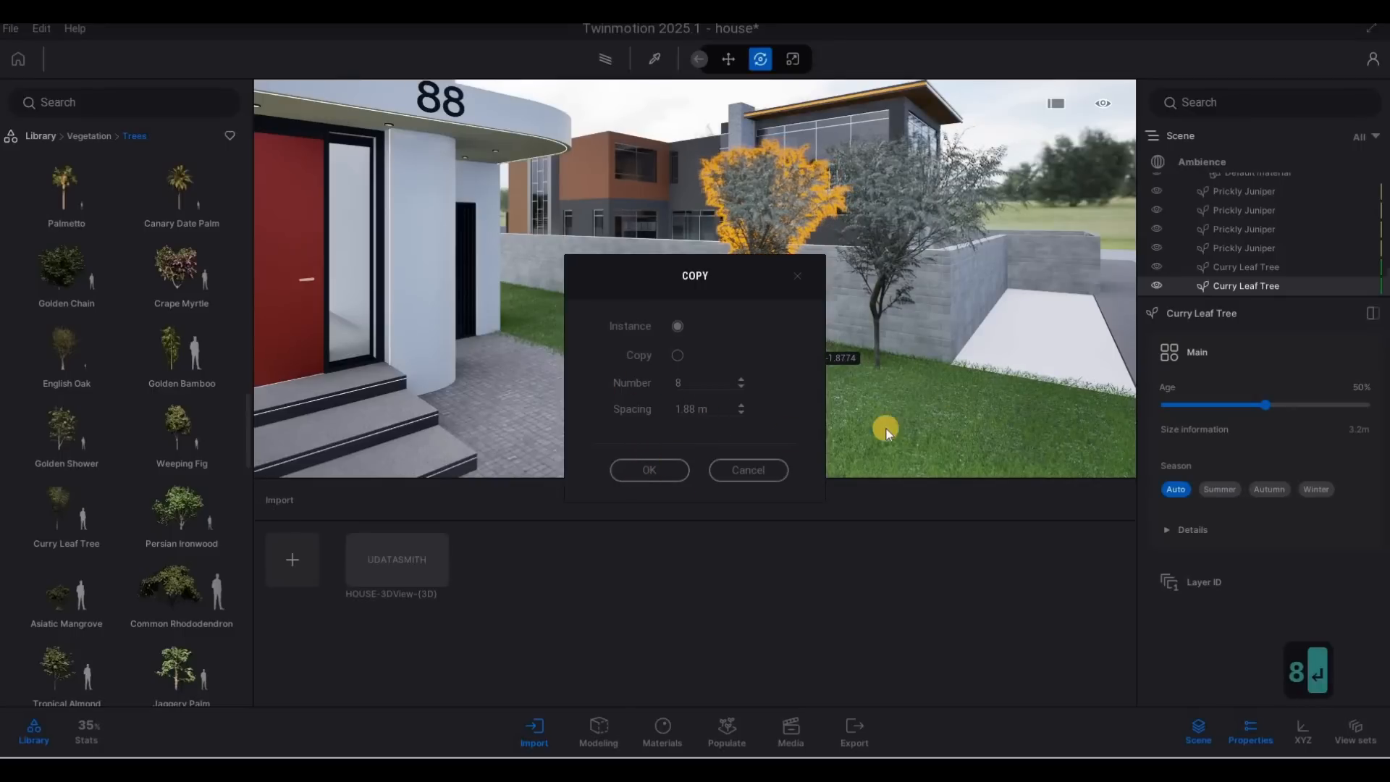
Set the age of the copied Curry Leaf Trees along the grey boundary wall to 18%.
key(d)
key(d)
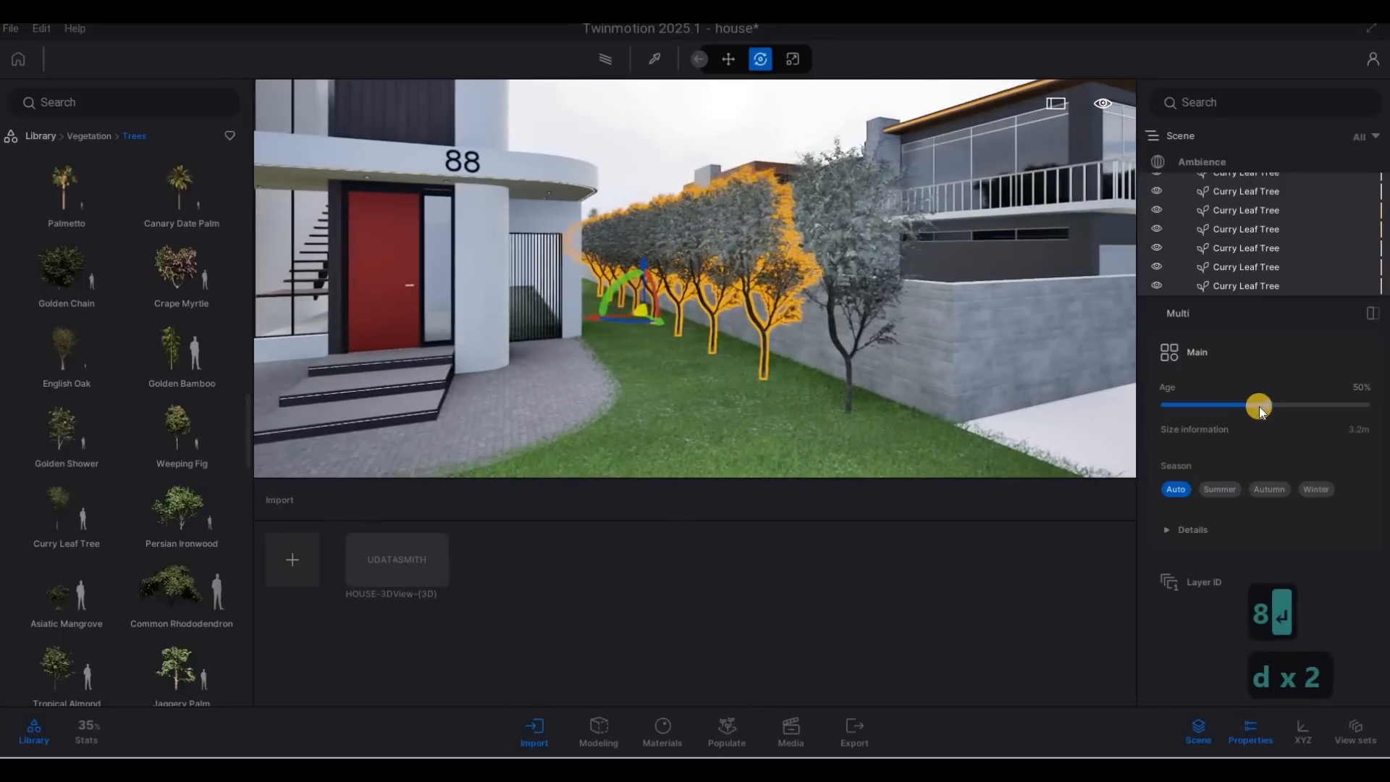
drag(1220, 406, 1203, 405)
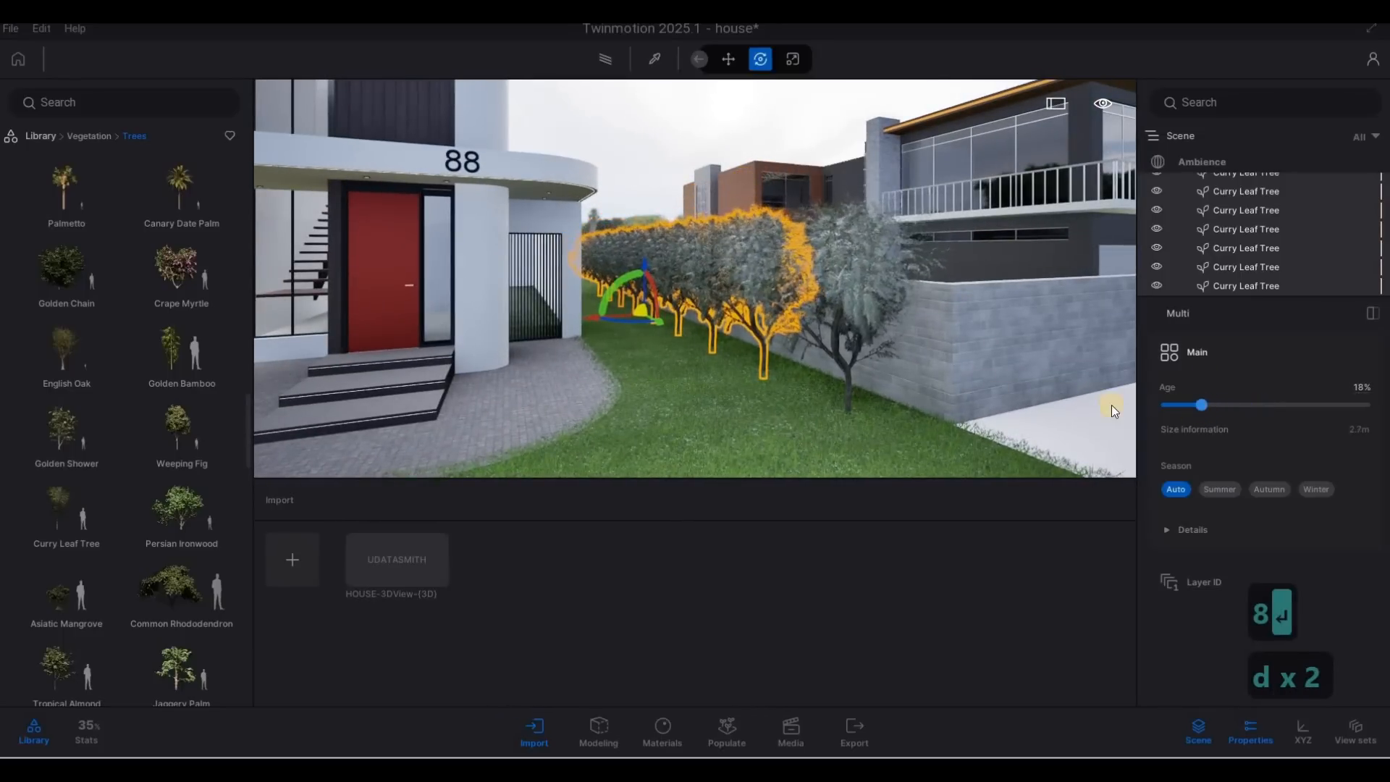
key(Escape)
key(Escape)
key(Escape)
key(a)
key(d)
key(s)
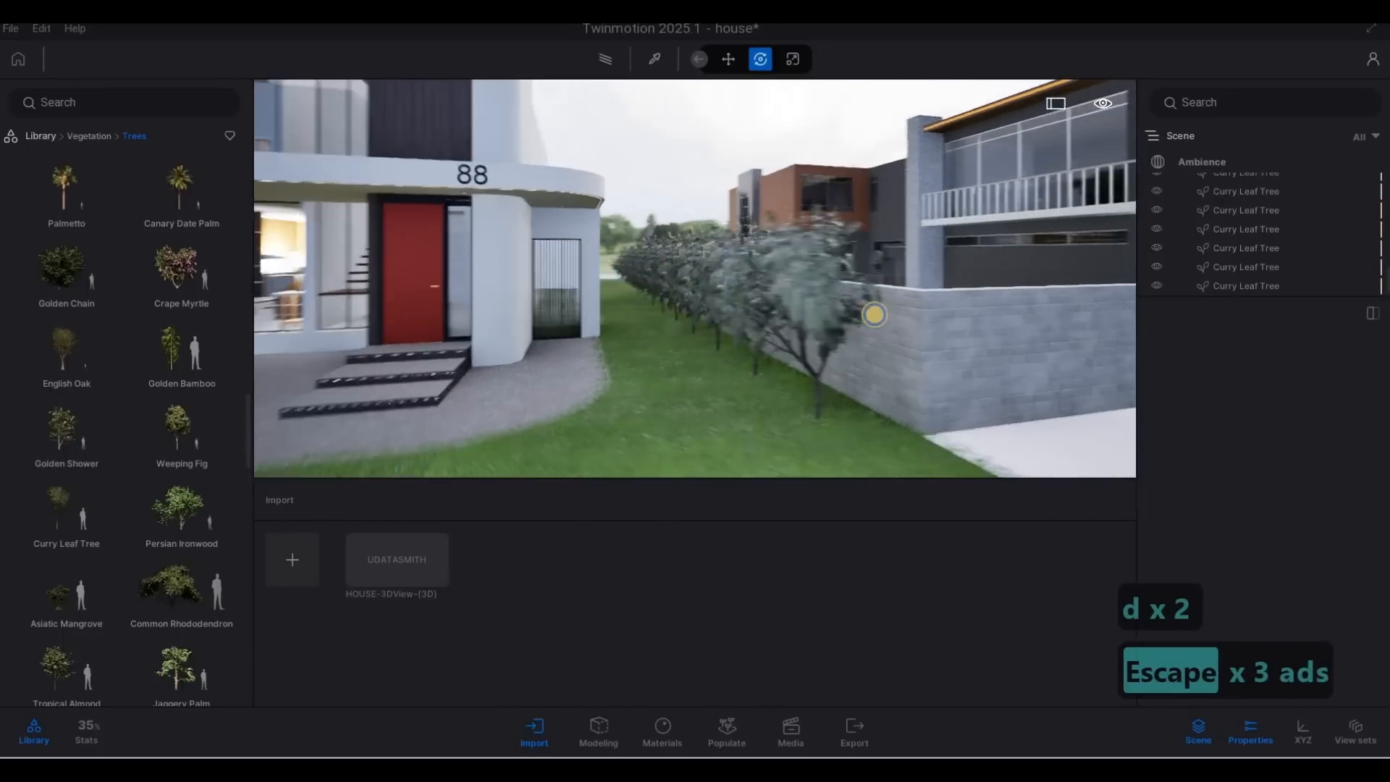
key(a)
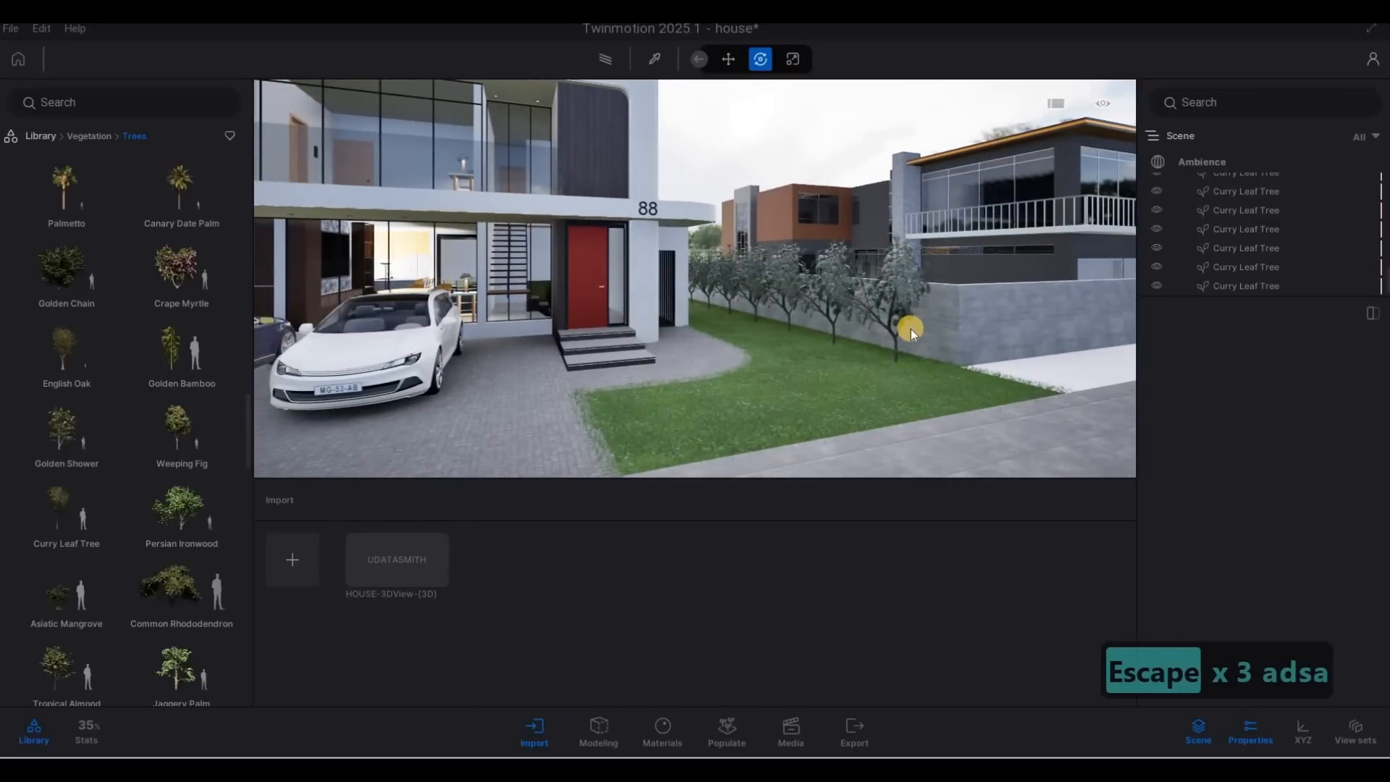
Undo the age change and the row of Curry Leaf Tree copies, keeping the original tree.
key(ctrl+z)
key(ctrl+z)
key(ctrl+z)
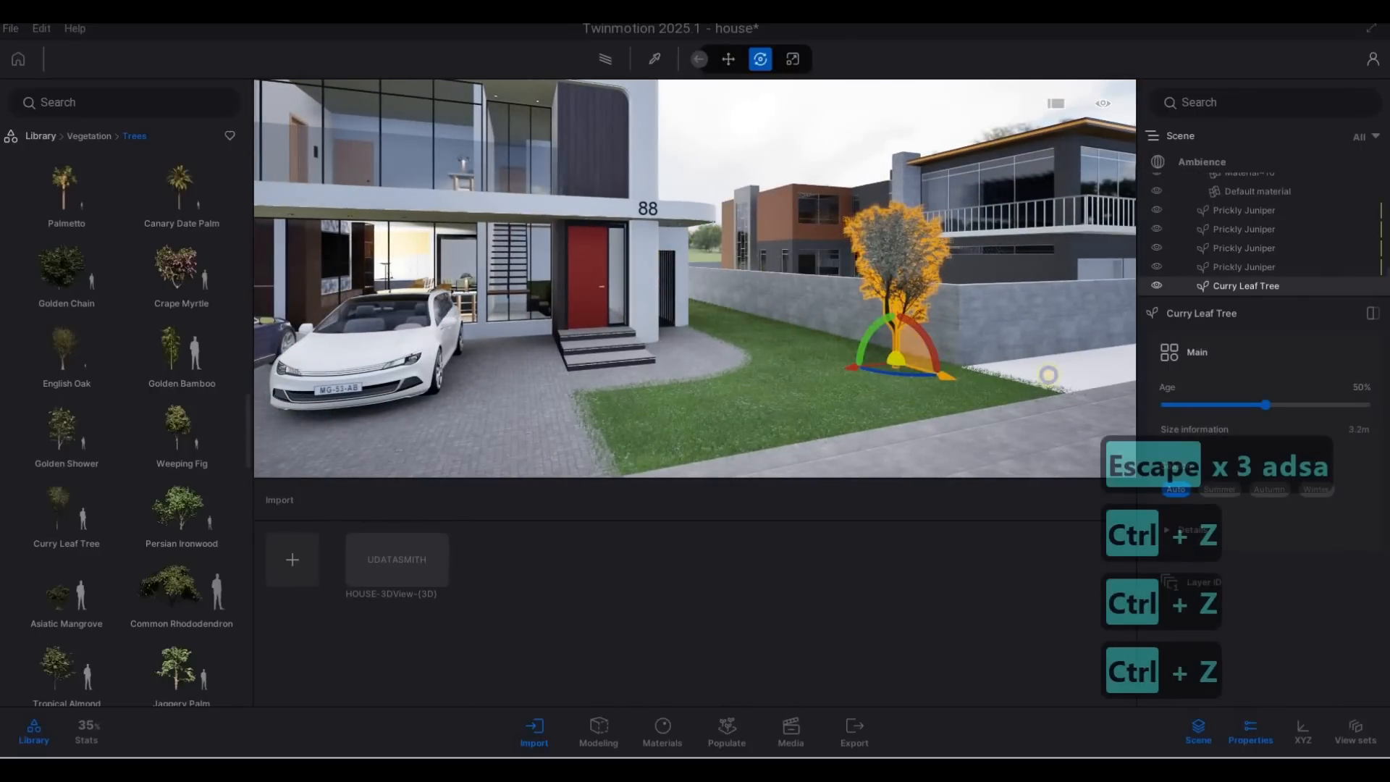
Set the age of the single Curry Leaf Tree near the street end of the grey wall to 18%.
key(a)
key(w)
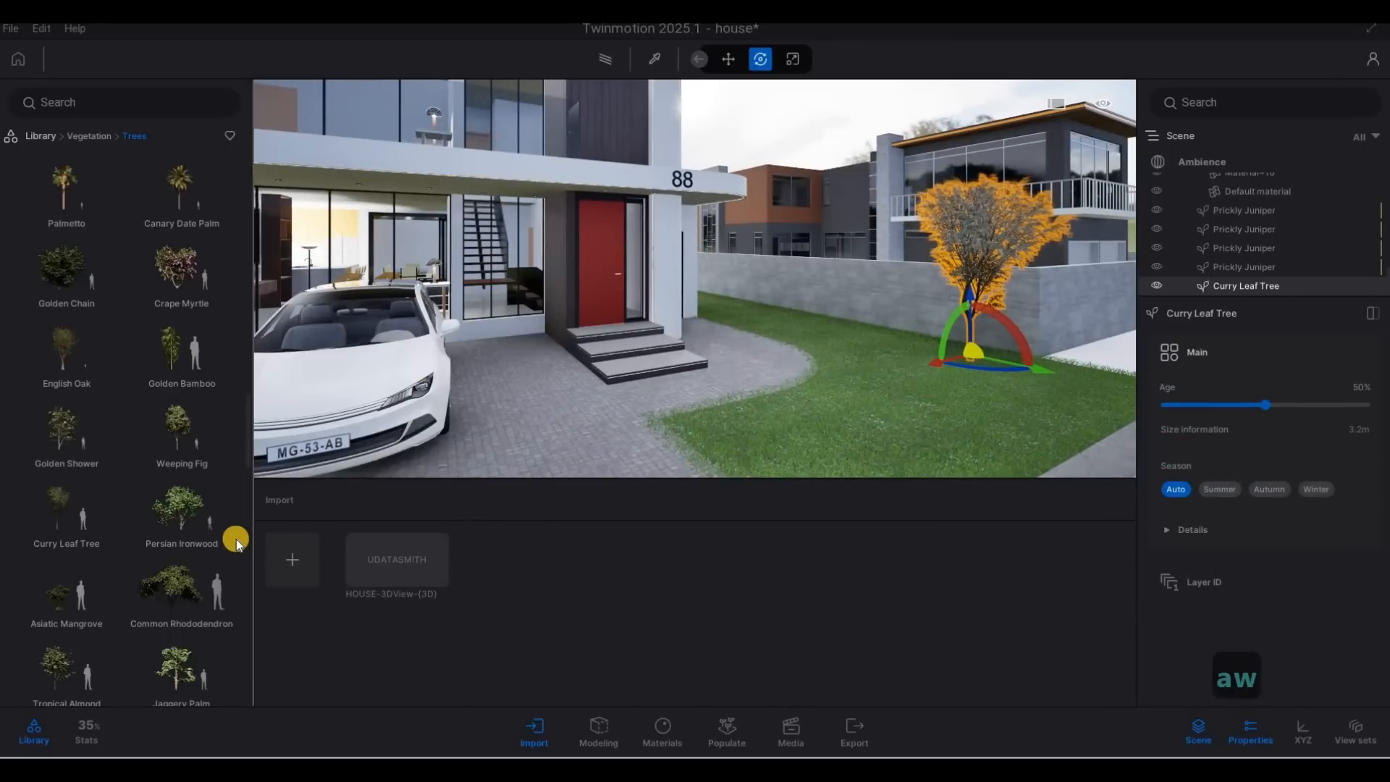
key(d)
key(w)
drag(1265, 405, 1199, 414)
key(d)
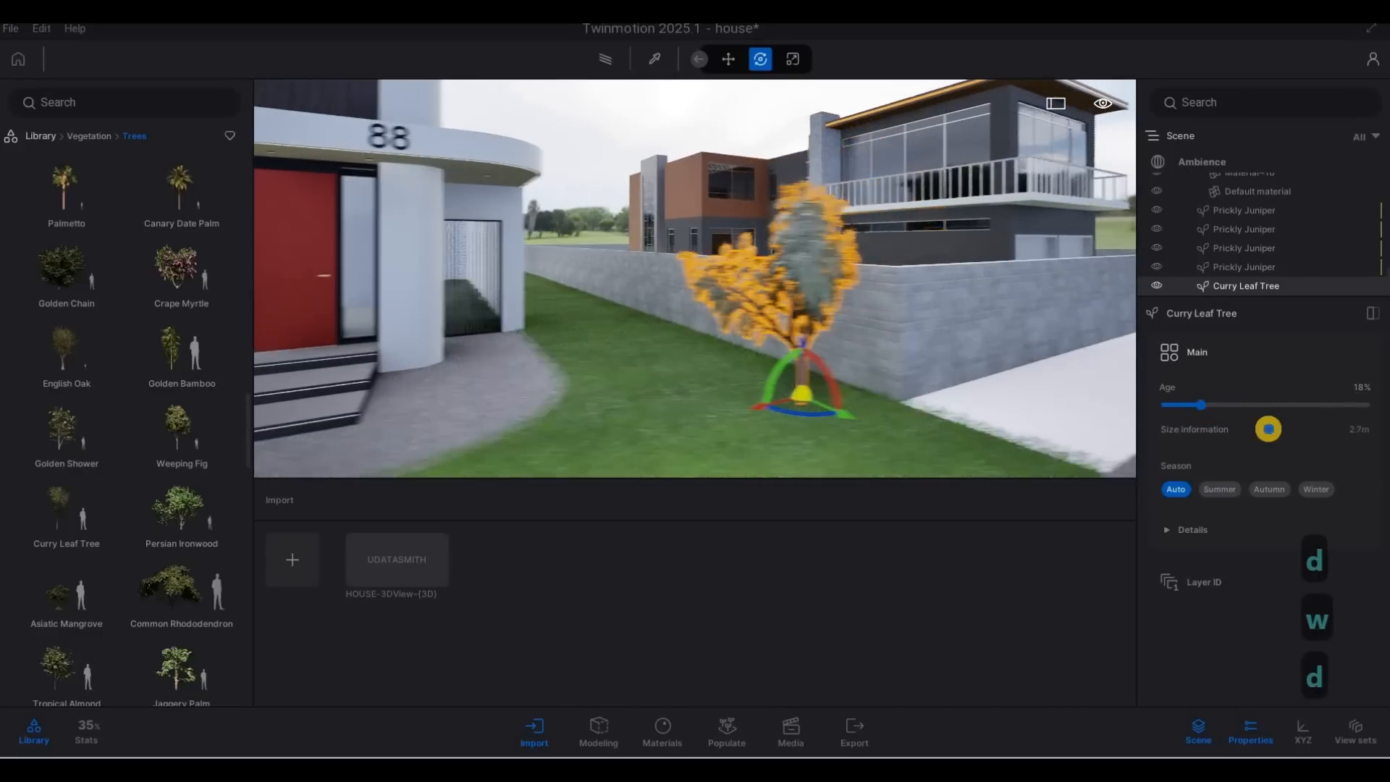
Place three more Curry Leaf Trees in a row along the grey boundary wall, from the existing tree toward the house.
right_drag(1090, 410, 1135, 430)
key(s)
key(a)
key(w)
key(q)
key(a)
key(s)
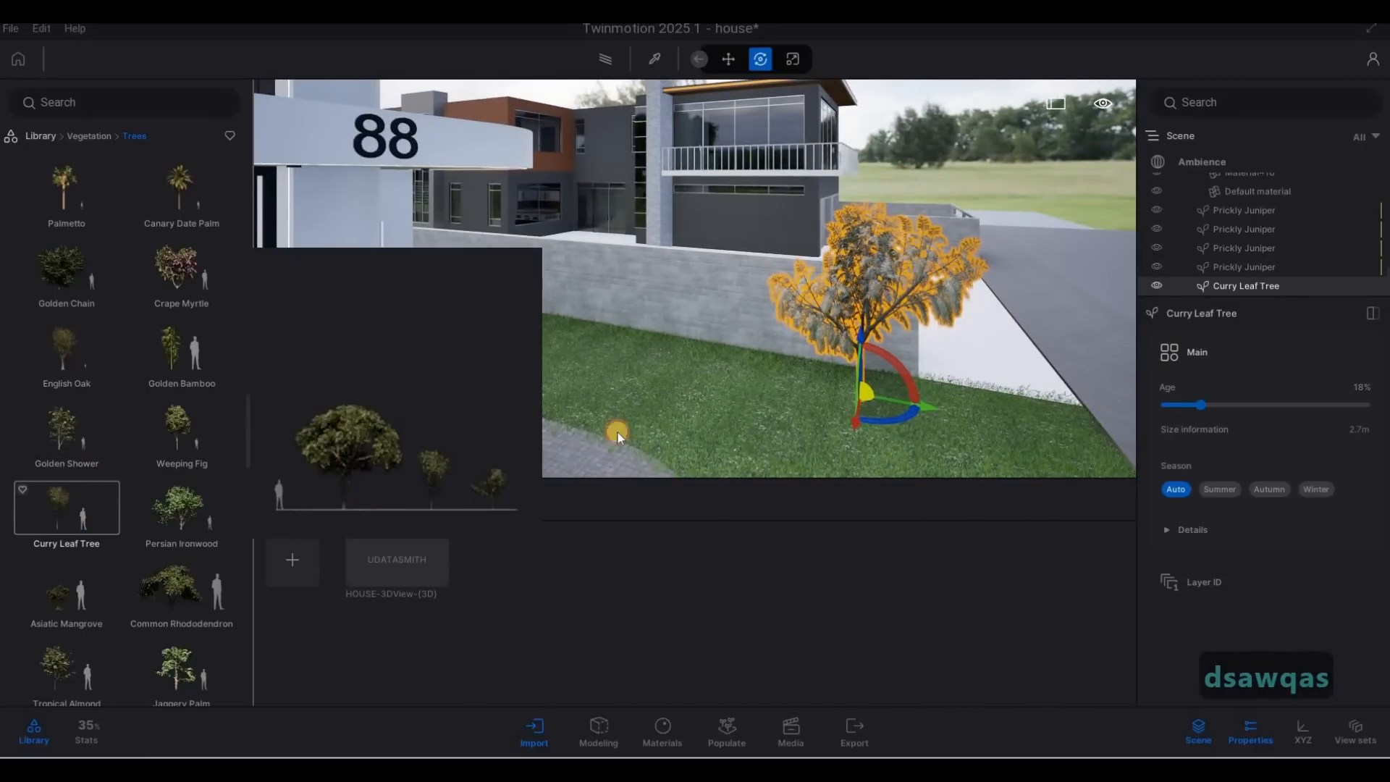
drag(81, 506, 748, 389)
click(736, 381)
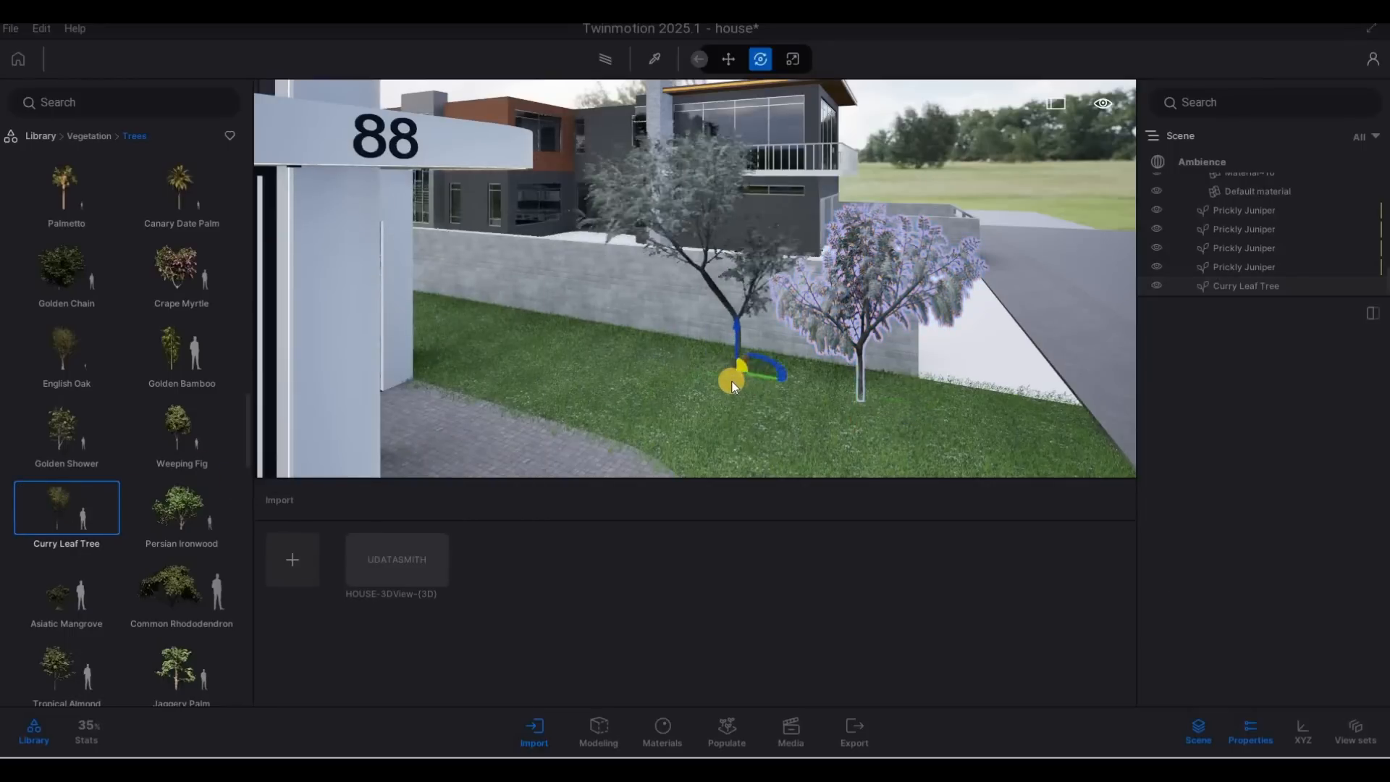
click(566, 341)
click(460, 319)
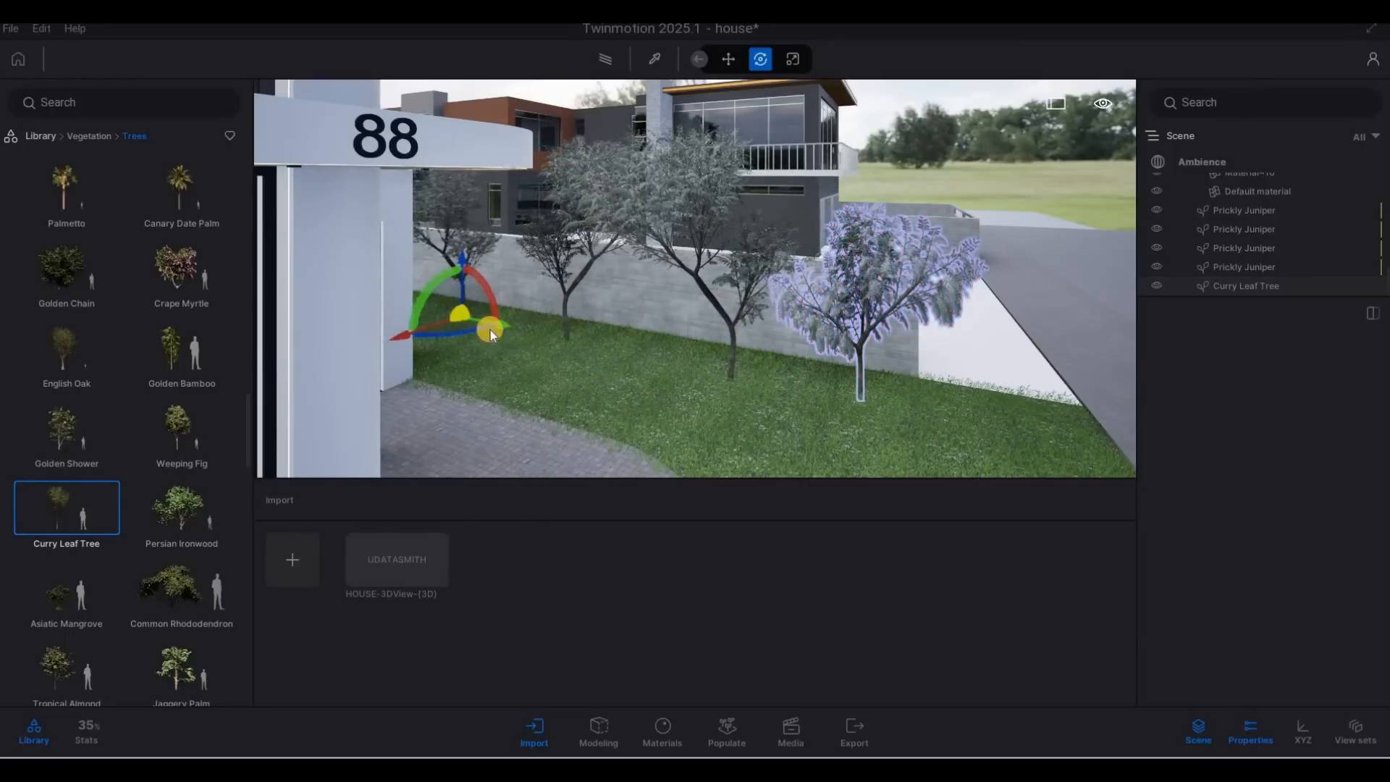
Continue the row of Curry Leaf Trees along the grey boundary wall past the barred side gate.
key(d)
key(w)
key(w)
key(q)
key(a)
key(w)
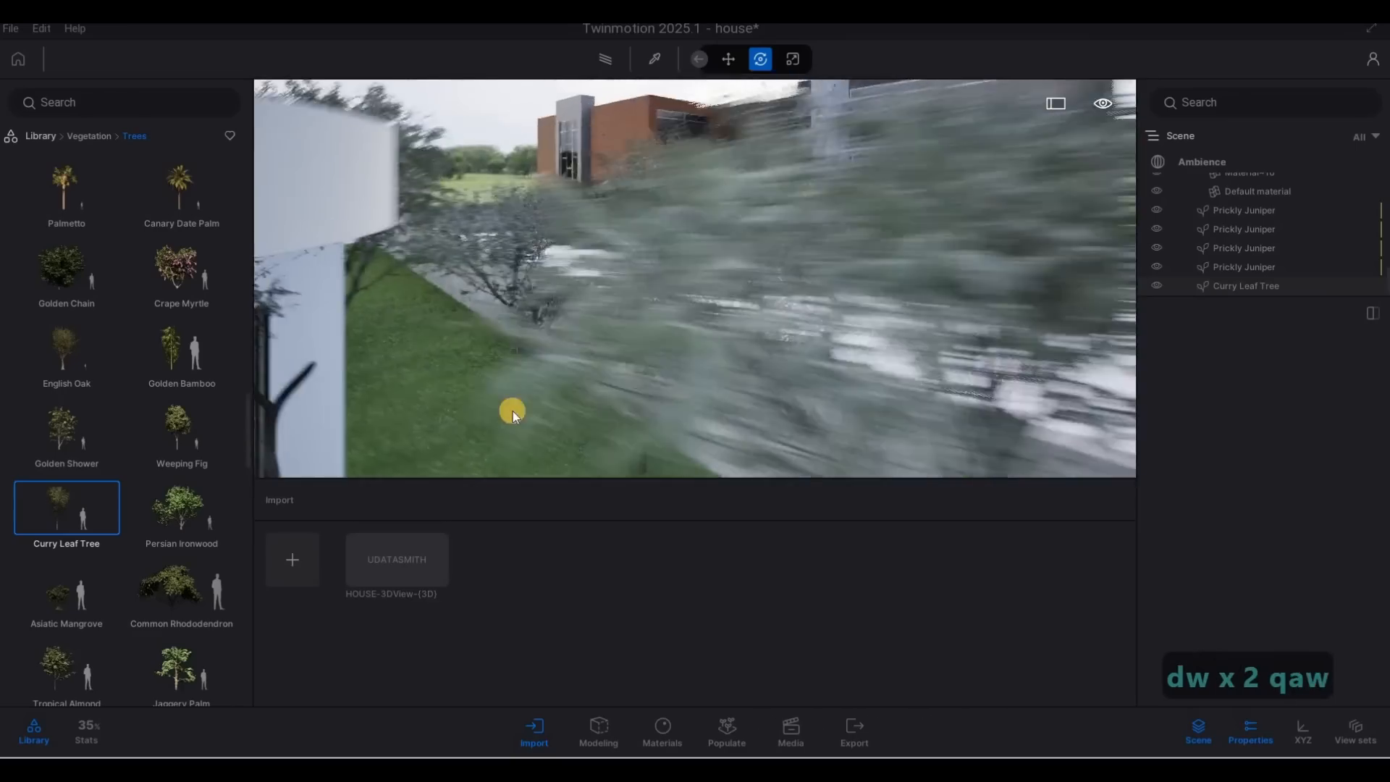
key(a)
key(w)
key(a)
key(w)
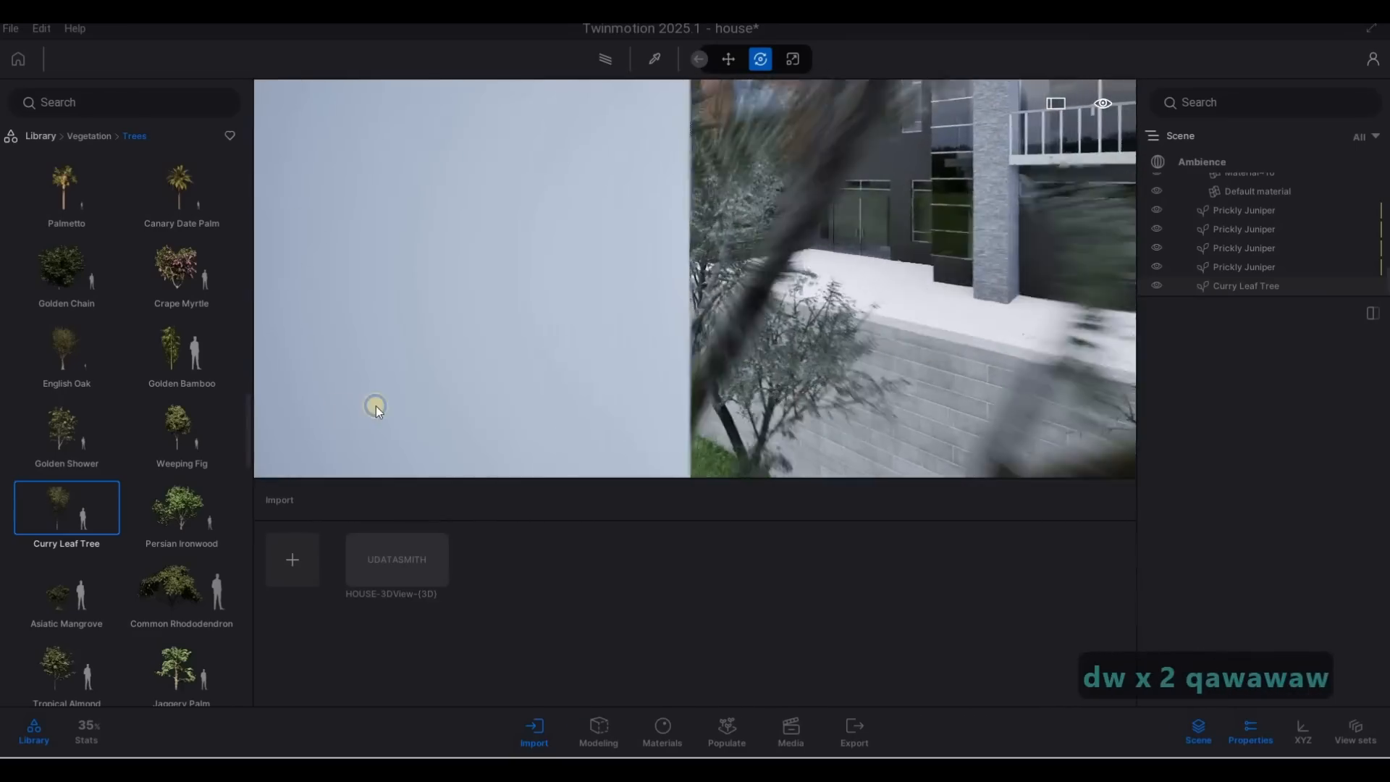
key(d)
key(a)
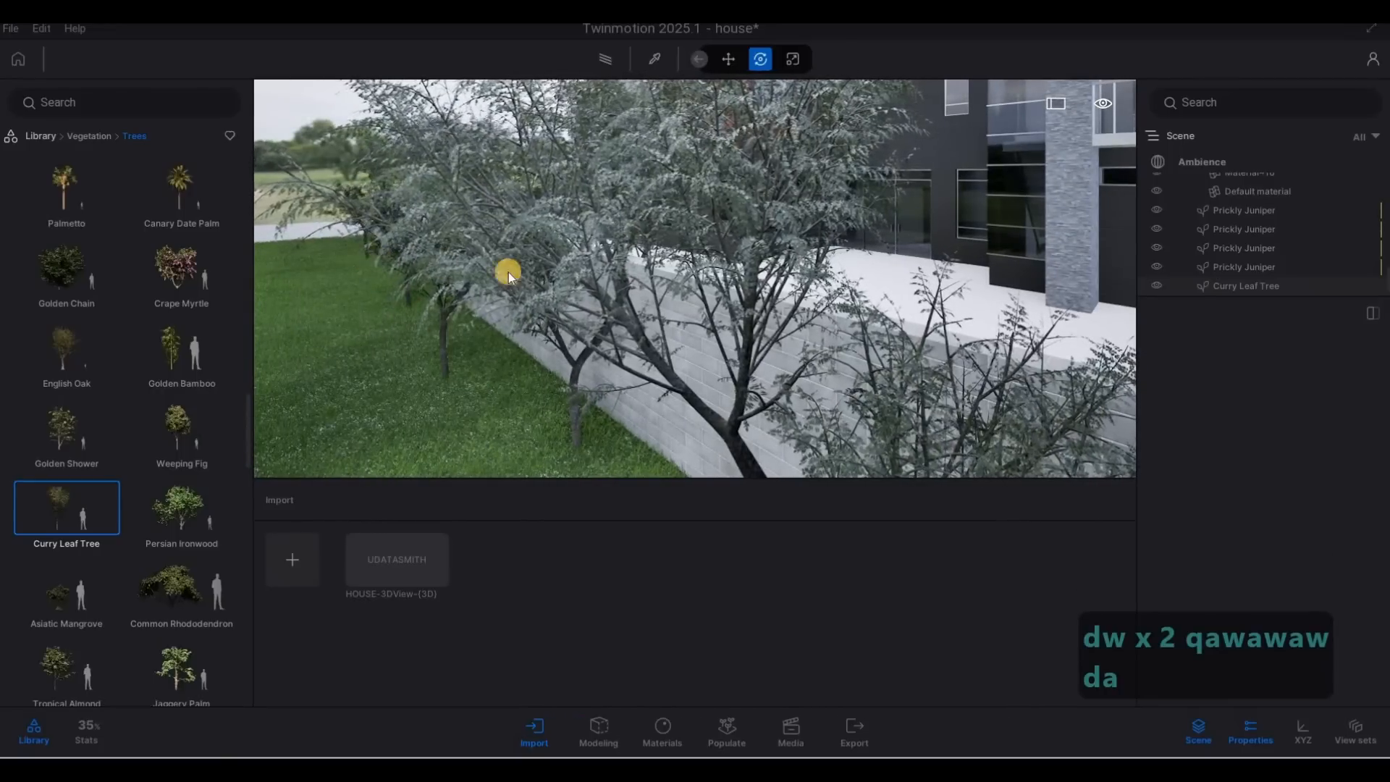
Delete the misplaced Curry Leaf Tree standing against the barred side gate.
key(s)
key(a)
key(d)
key(s)
key(a)
key(d)
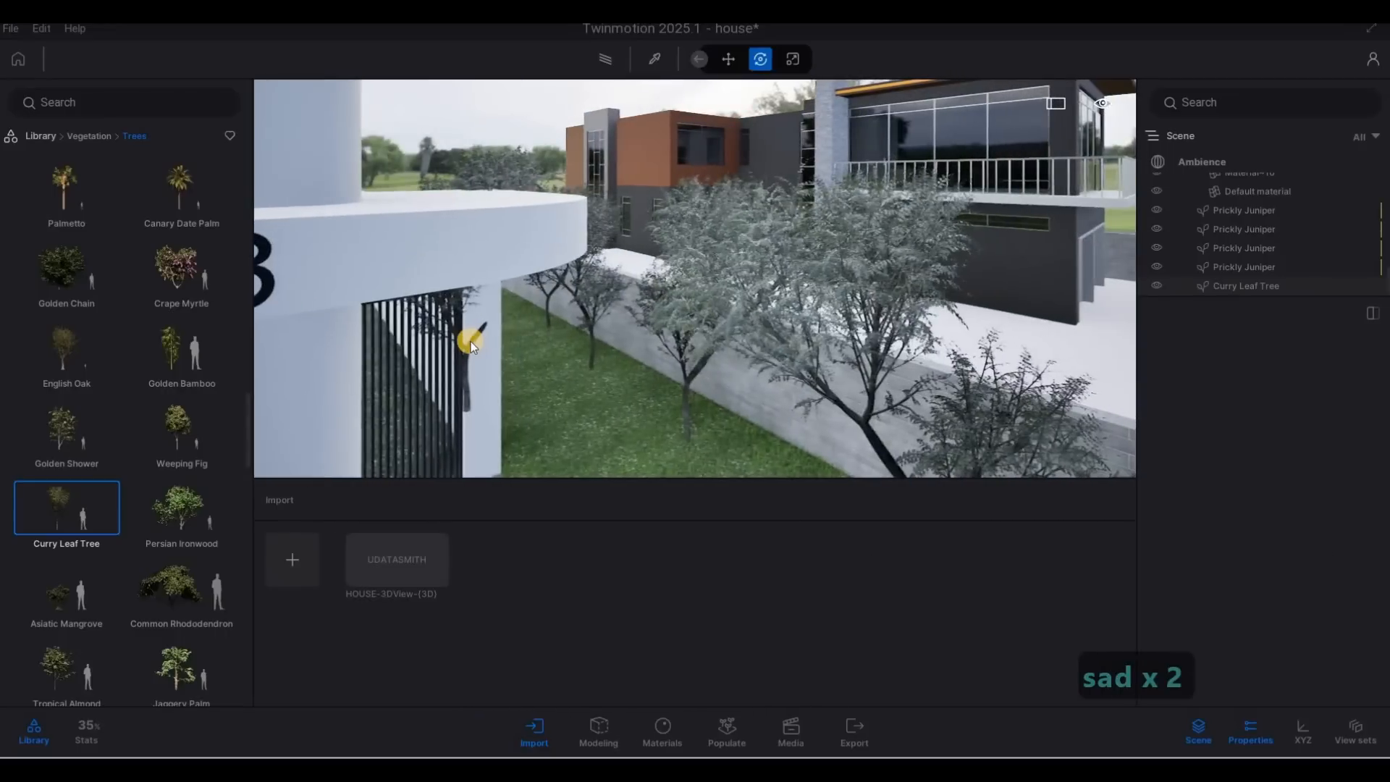
key(Escape)
key(Escape)
click(476, 342)
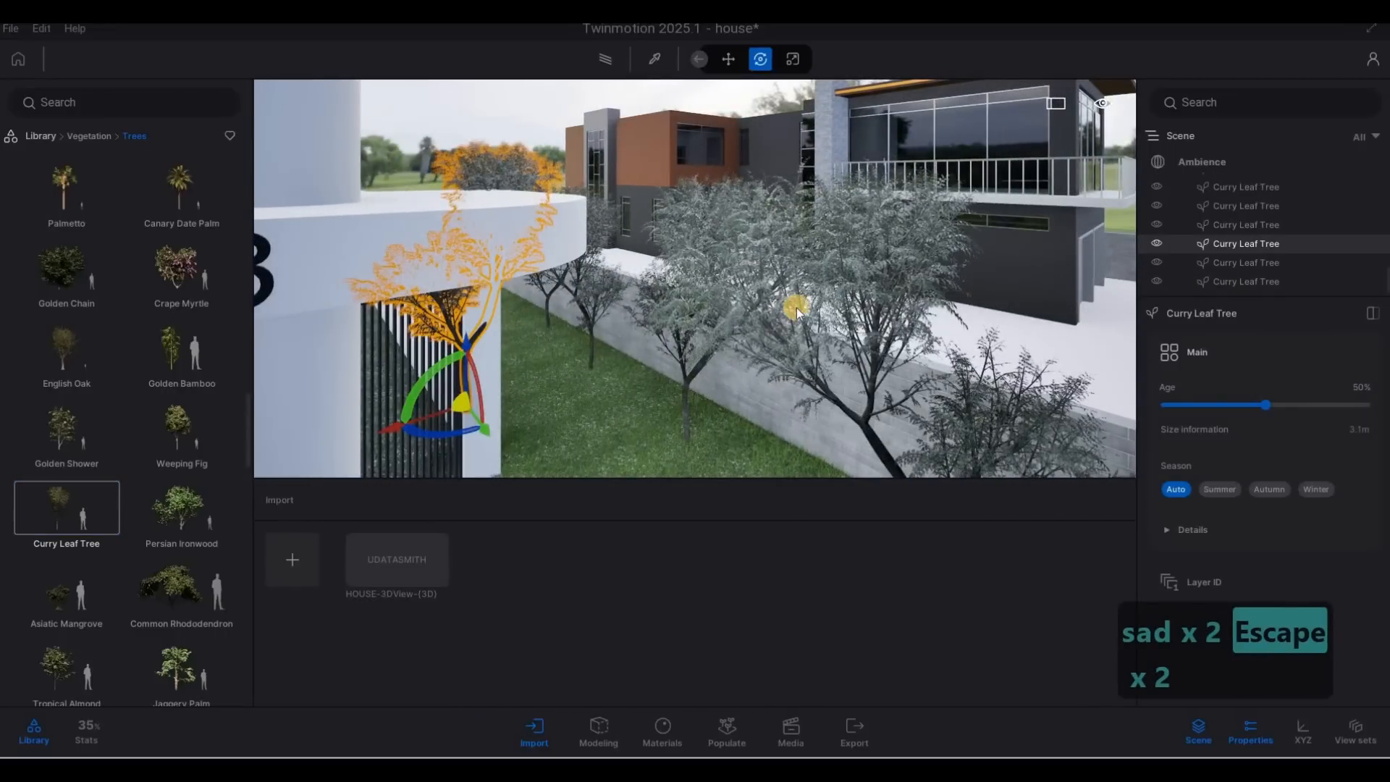
key(Delete)
Set the ages of two Curry Leaf Trees in the wall row to 20% and 21%.
click(856, 287)
key(w)
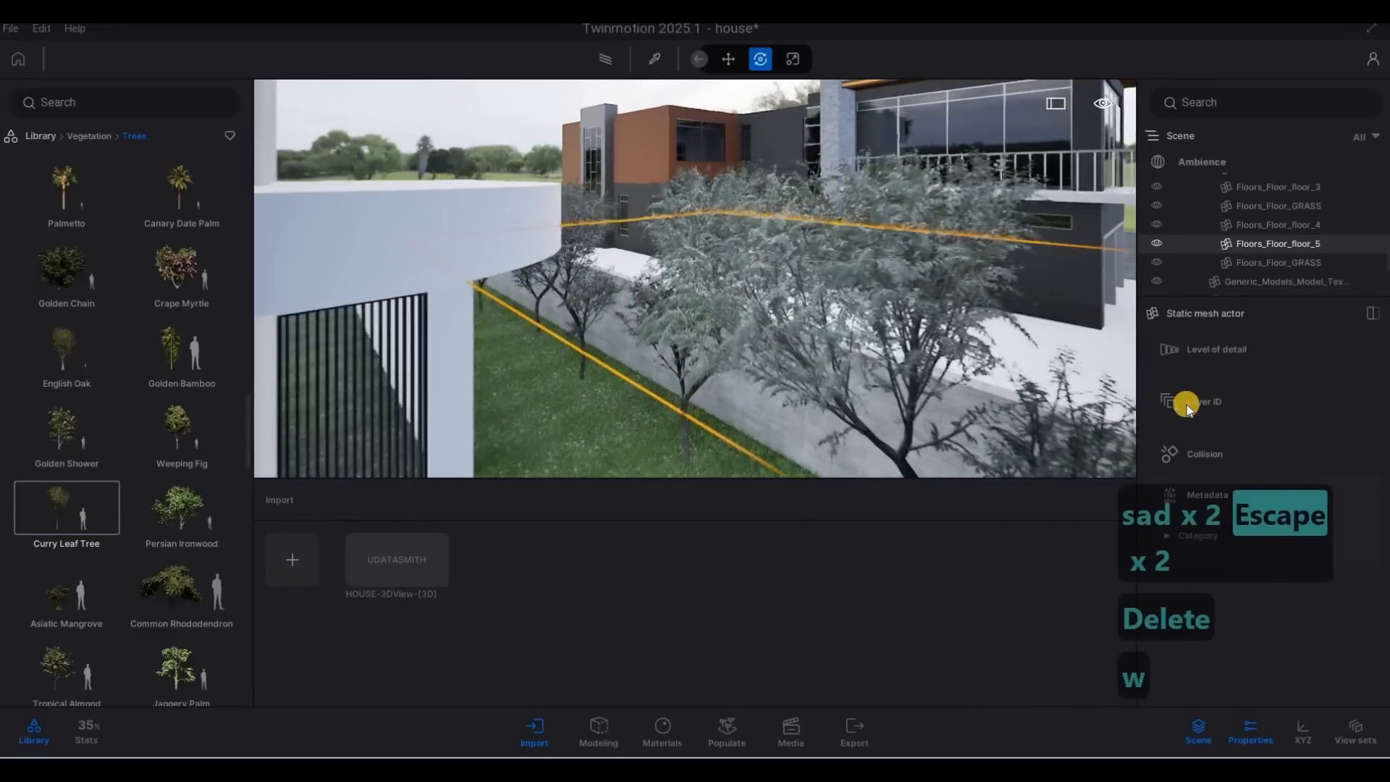
drag(1270, 406, 1193, 406)
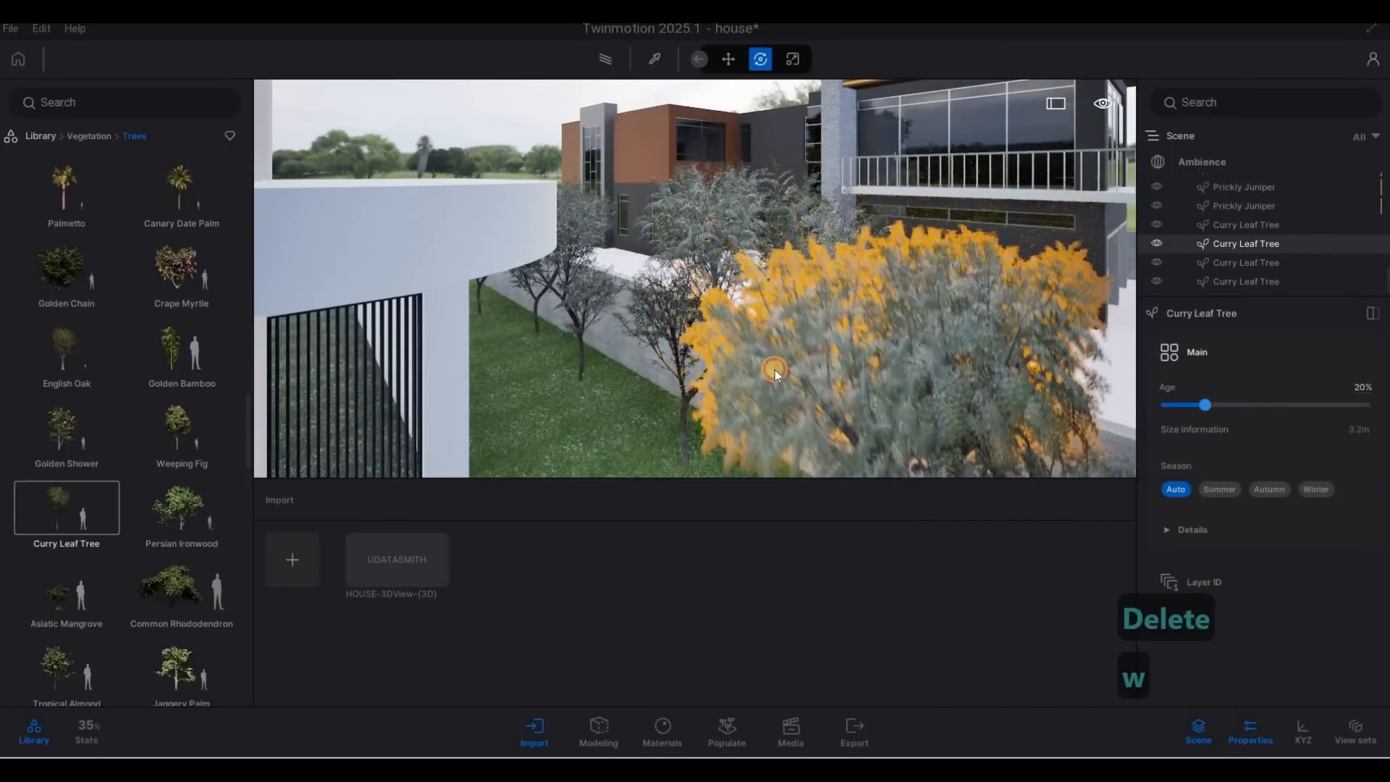
click(720, 249)
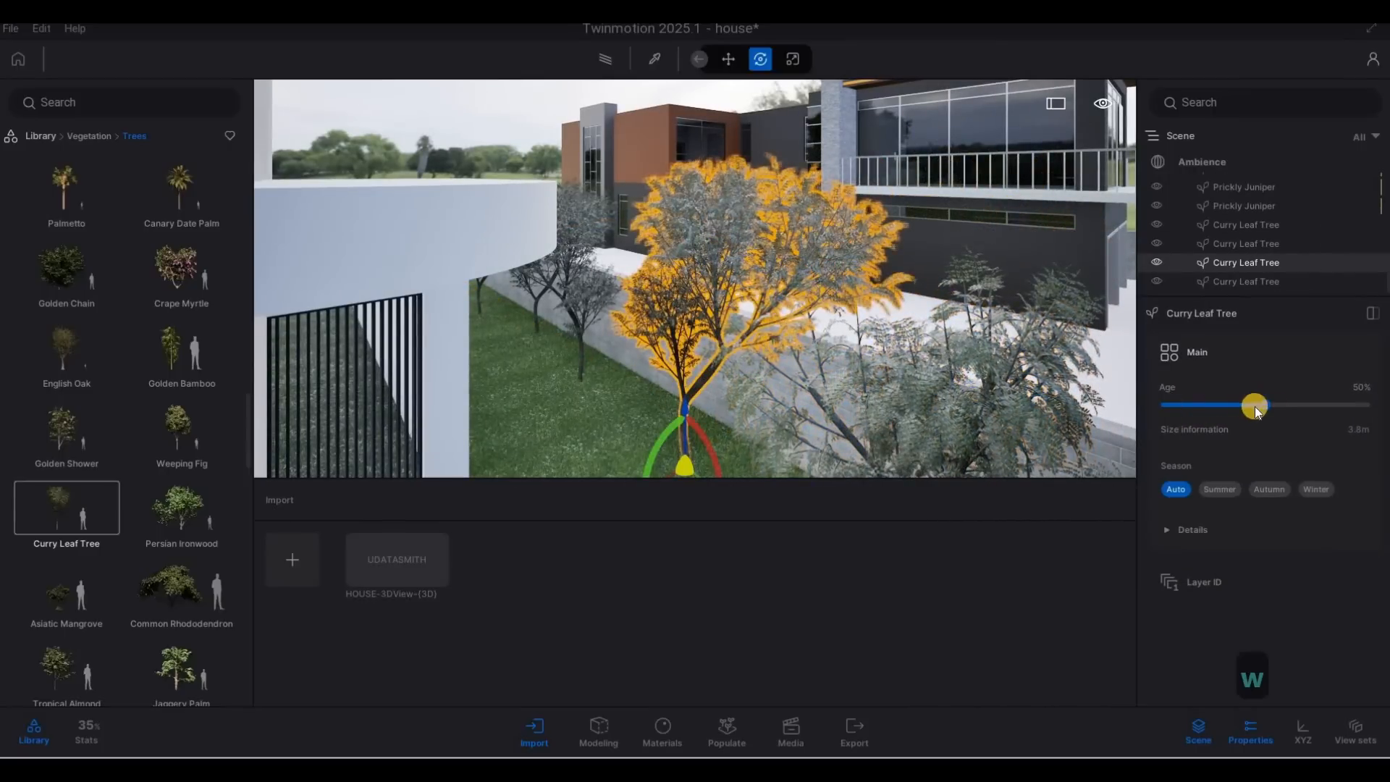
drag(1224, 408, 1205, 409)
key(s)
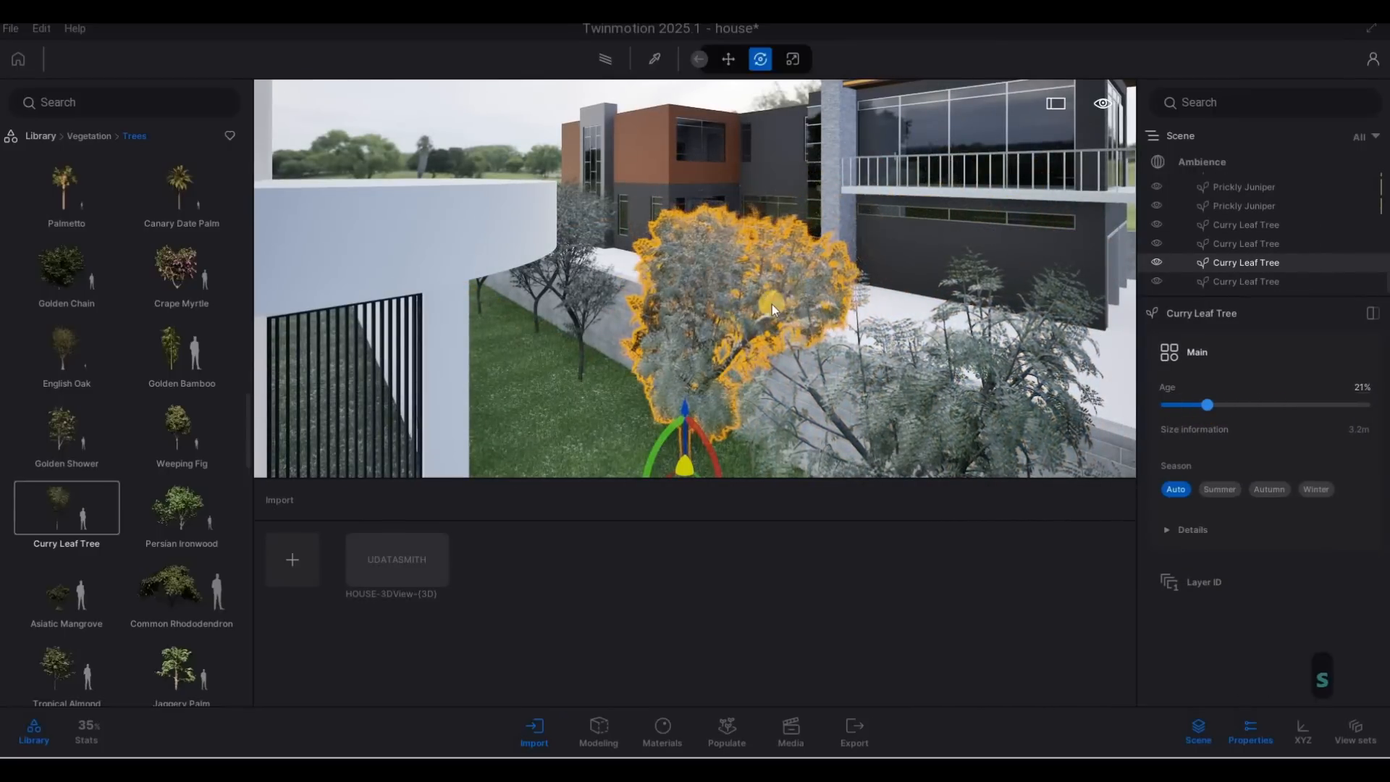
key(d)
key(s)
right_drag(737, 262, 731, 257)
key(Escape)
key(Escape)
Place Asiatic Mangroves between the first Curry Leaf Trees at the street end of the grey boundary wall.
right_drag(606, 189, 521, 115)
key(e)
key(a)
key(s)
right_drag(684, 187, 579, 174)
key(a)
key(d)
key(w)
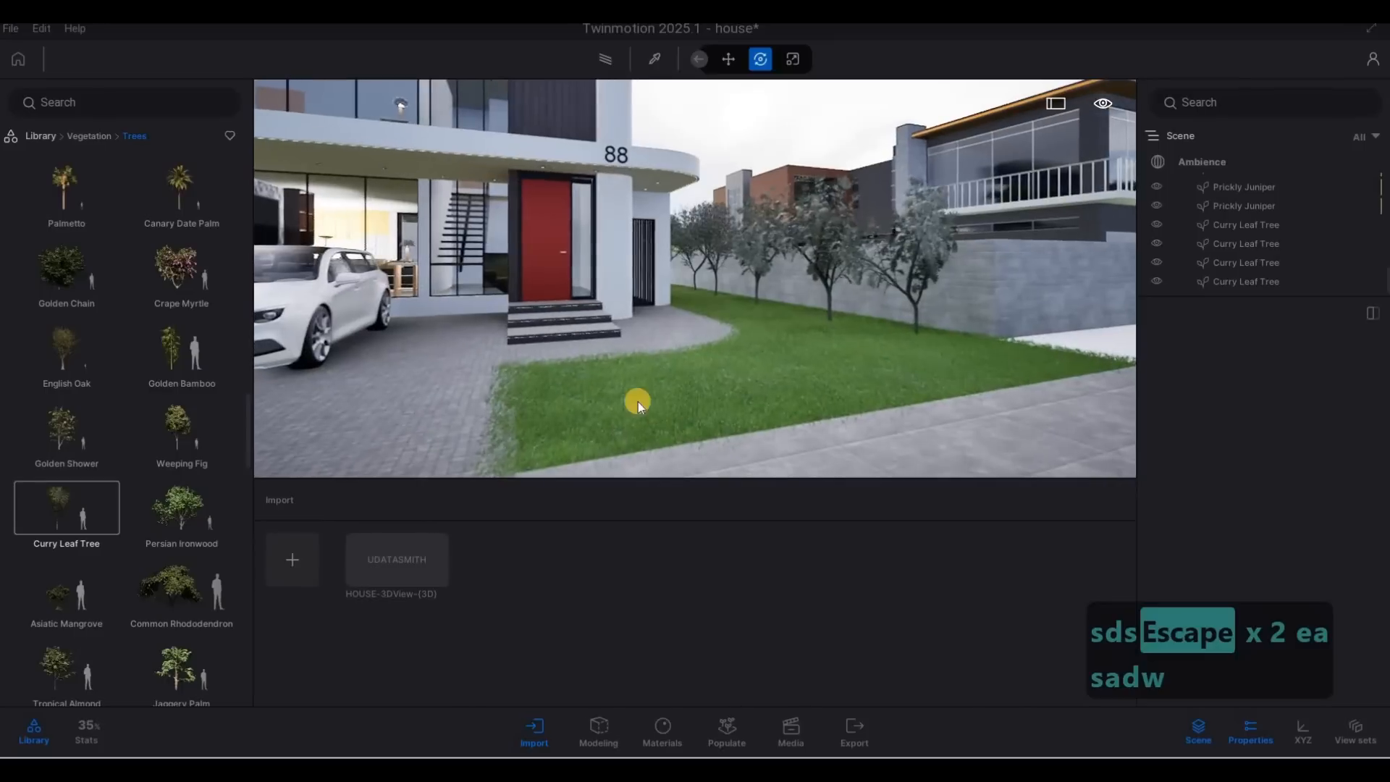
key(w)
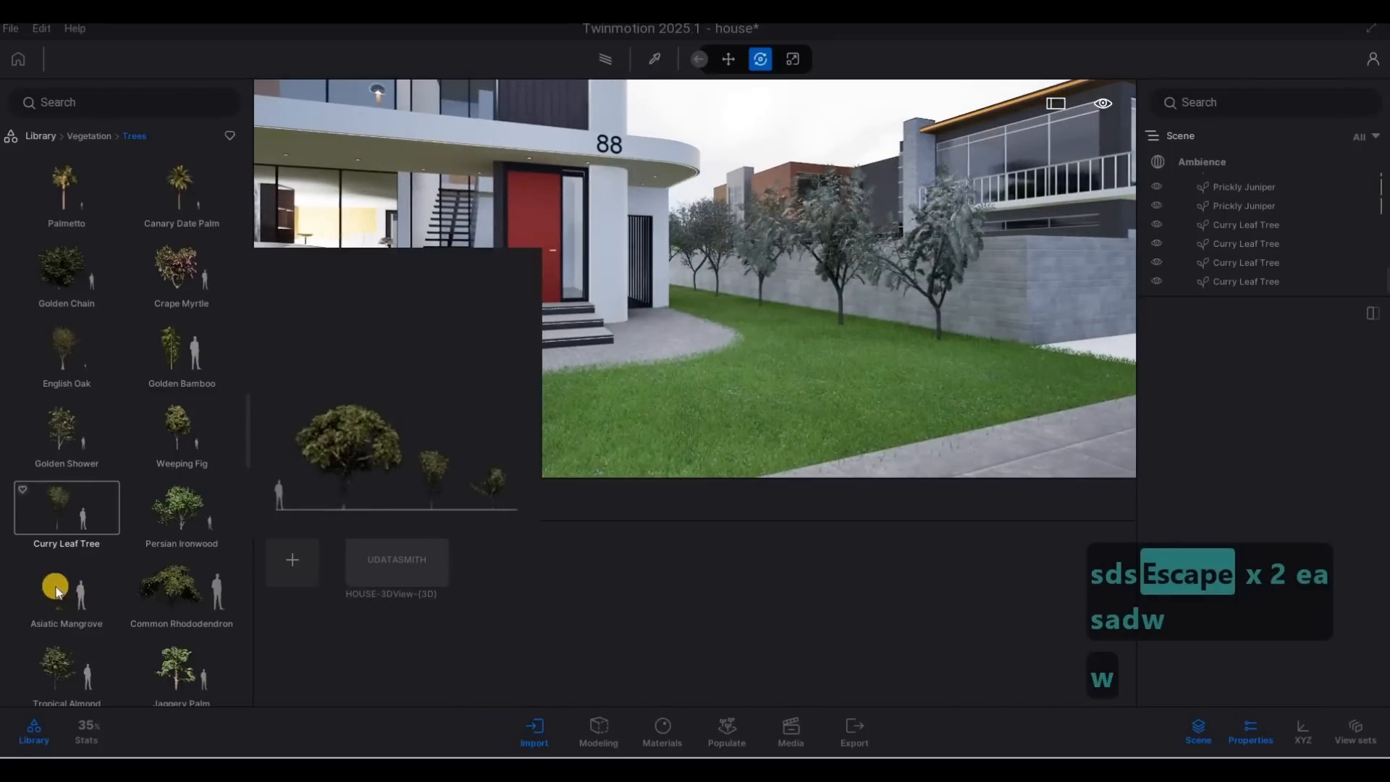
drag(55, 589, 861, 421)
drag(962, 354, 933, 426)
key(w)
key(d)
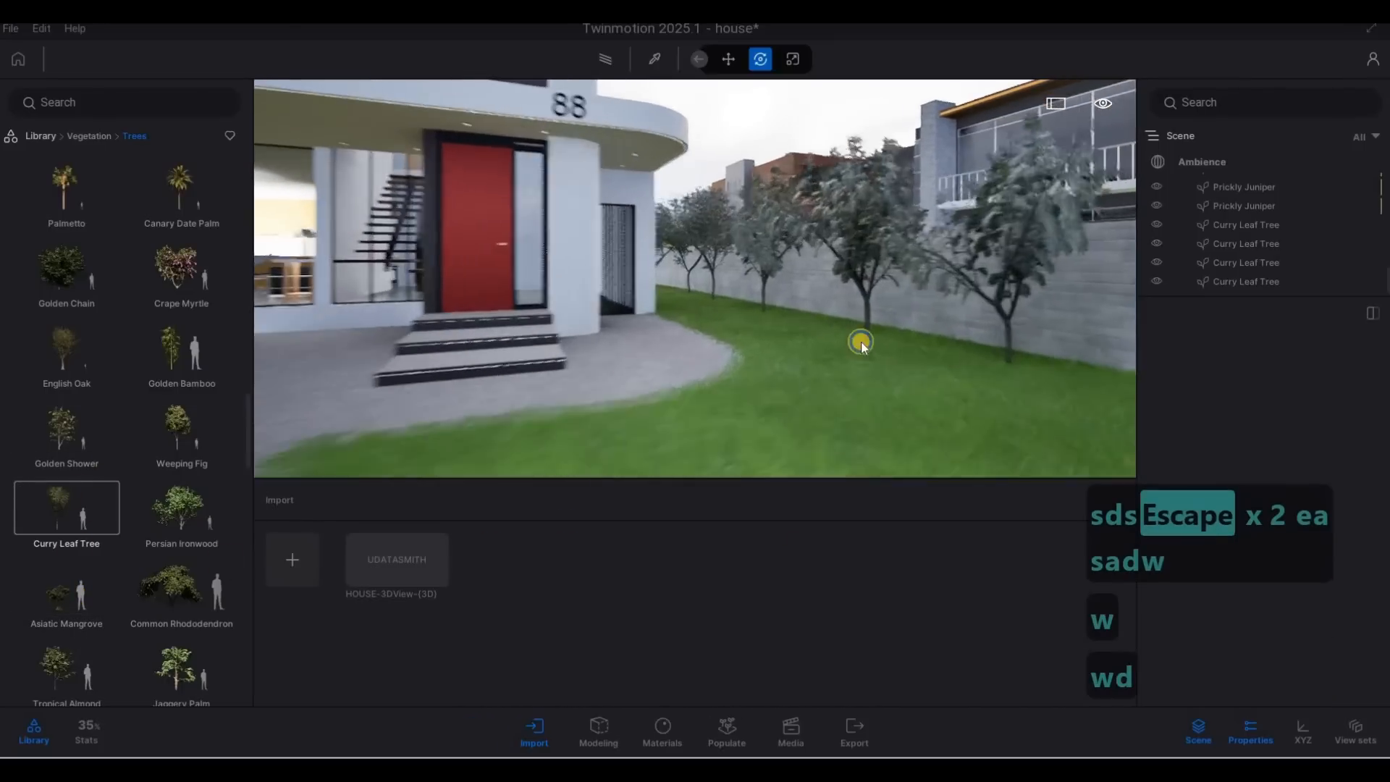
key(q)
drag(51, 609, 901, 370)
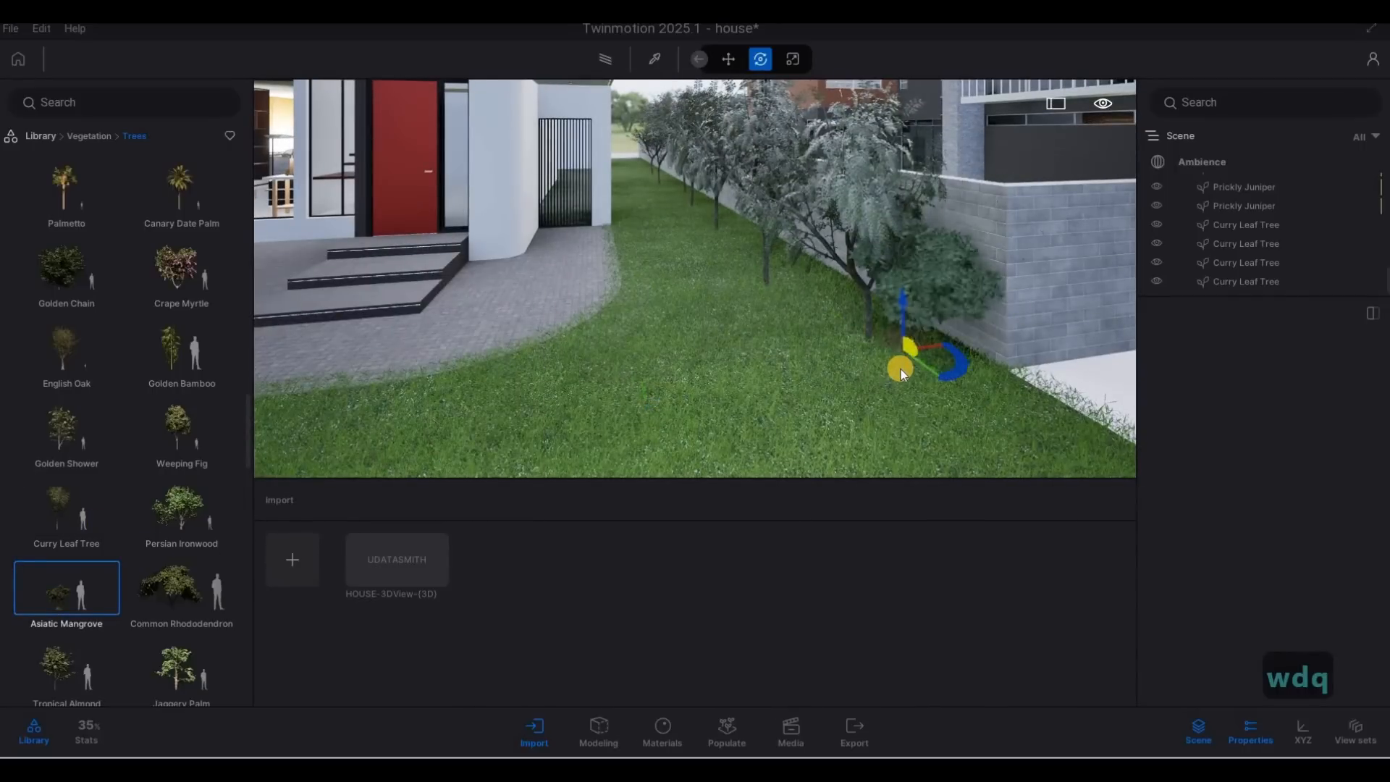
click(841, 326)
Add further Asiatic Mangroves between the Curry Leaf Trees along the grey wall toward the side gate.
key(w)
key(a)
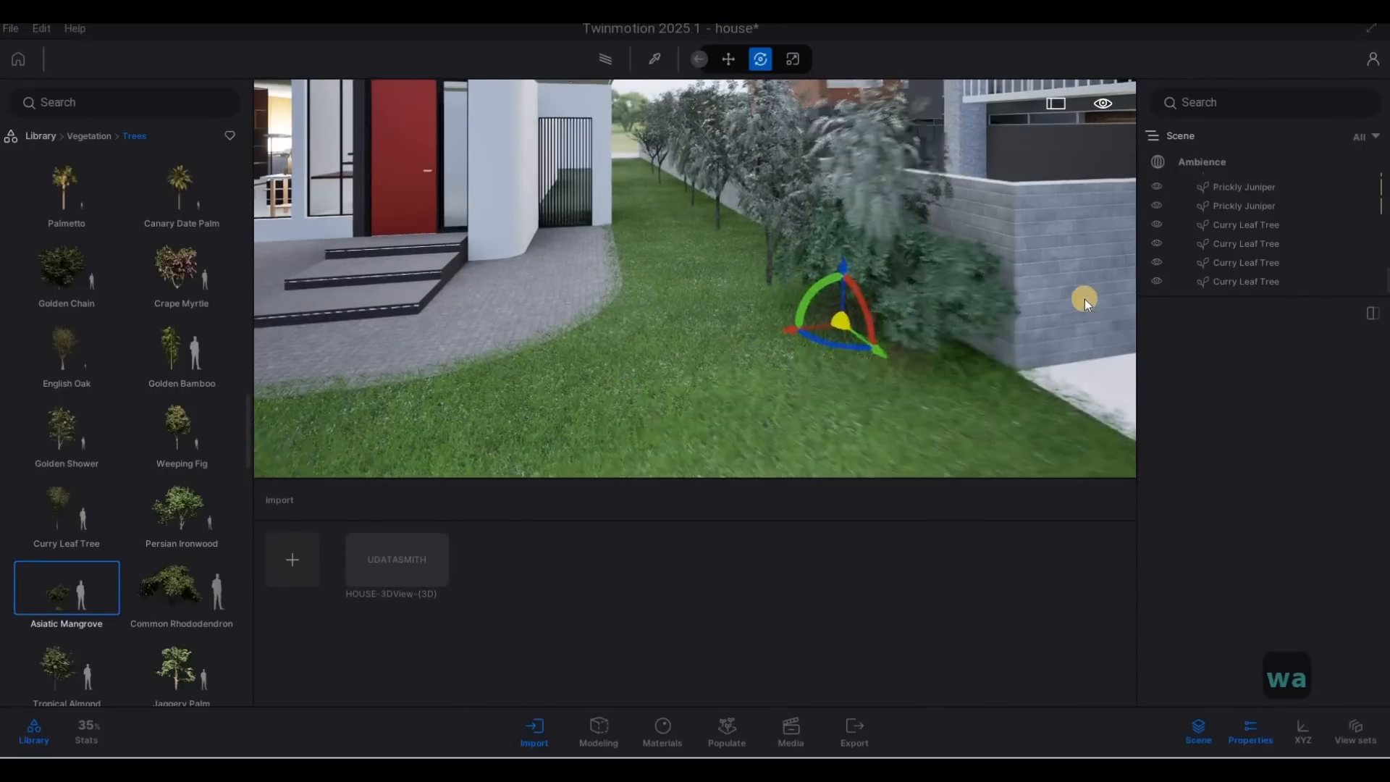
drag(1005, 306, 815, 216)
key(w)
key(q)
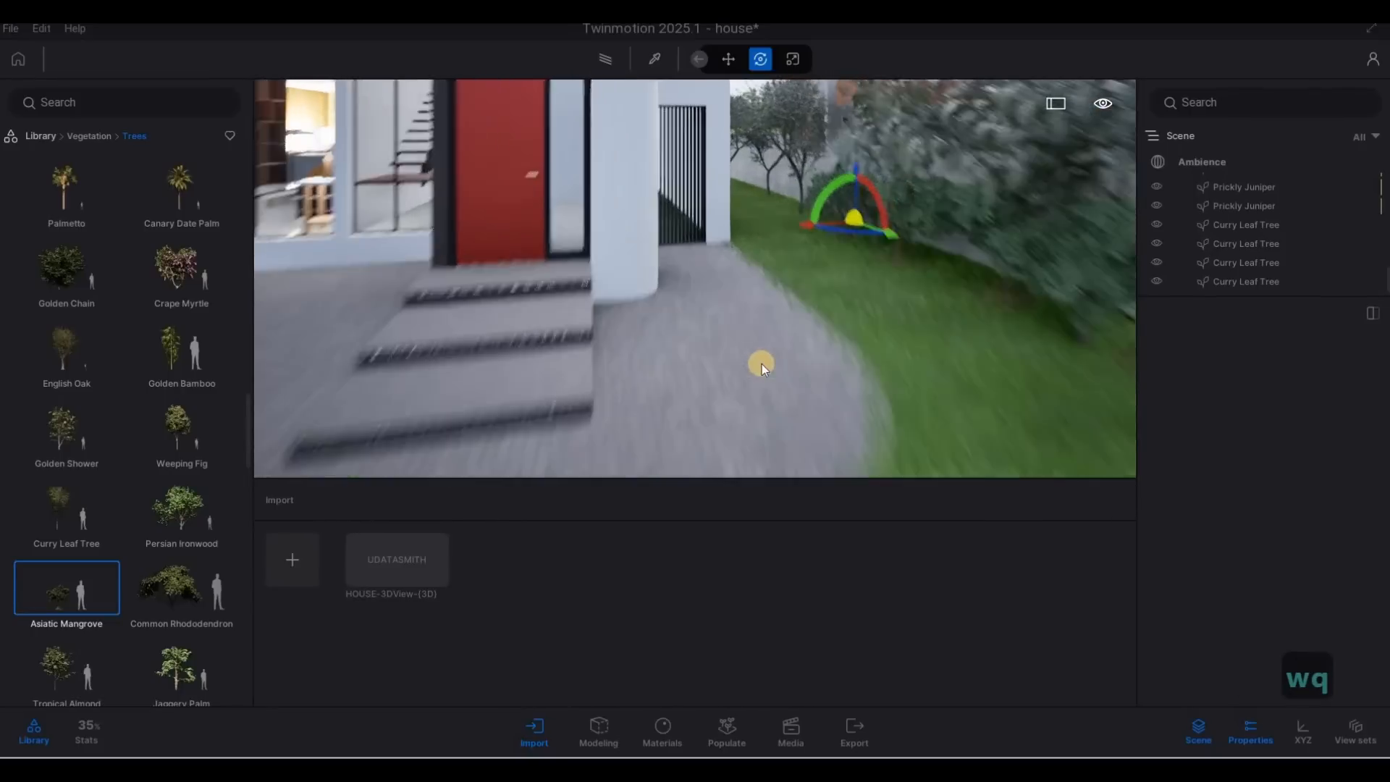
key(w)
key(d)
key(q)
key(w)
drag(740, 340, 655, 214)
key(Escape)
key(Escape)
Review the planting along the grey wall and the front of the house, ending at the lawn beside the parked cars.
key(s)
key(a)
right_drag(895, 225, 463, 116)
key(d)
key(a)
key(e)
key(s)
key(a)
key(q)
key(s)
key(a)
key(a)
key(a)
key(a)
key(d)
right_drag(844, 245, 146, 286)
key(a)
key(w)
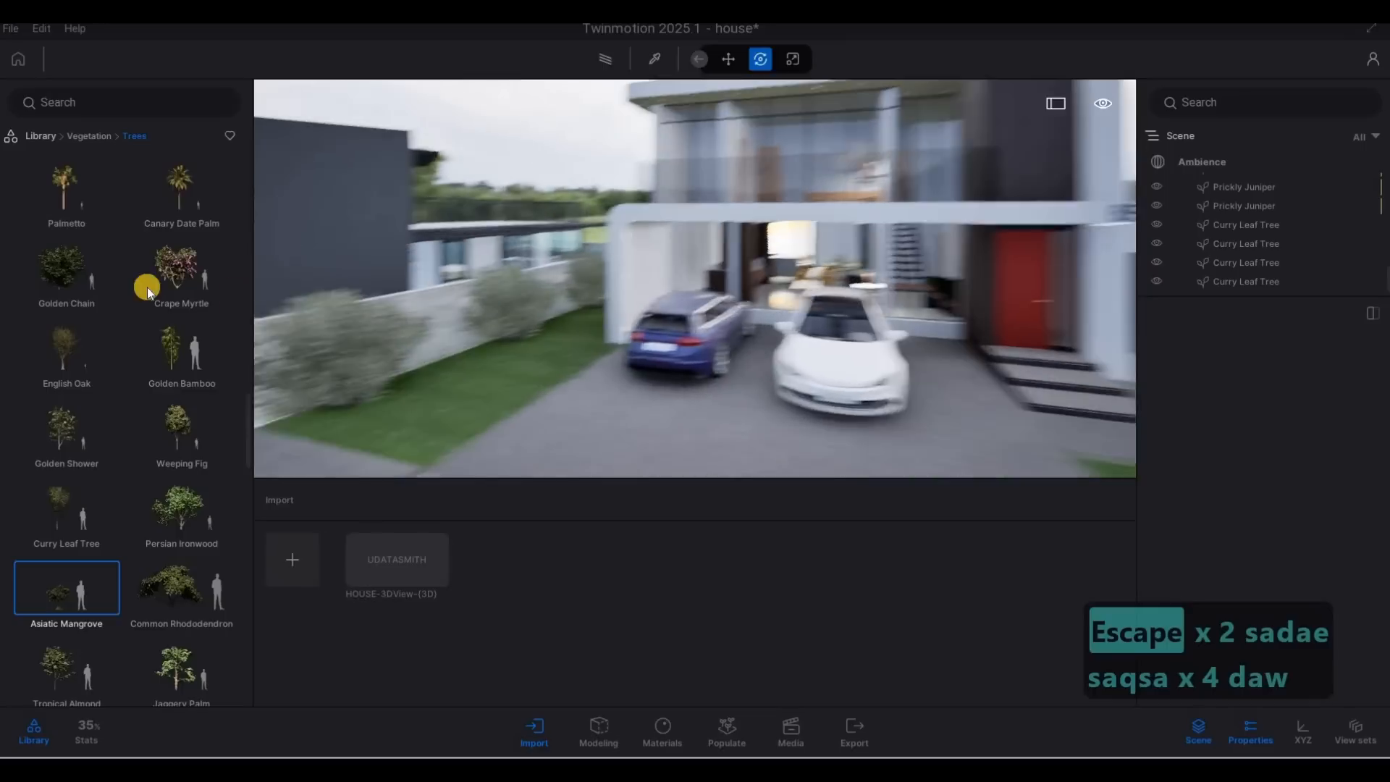
Place Mazari Palms between the Prickly Juniper shrubs along the stone boundary wall beside the parked cars.
key(a)
scroll(72, 500, down, 3)
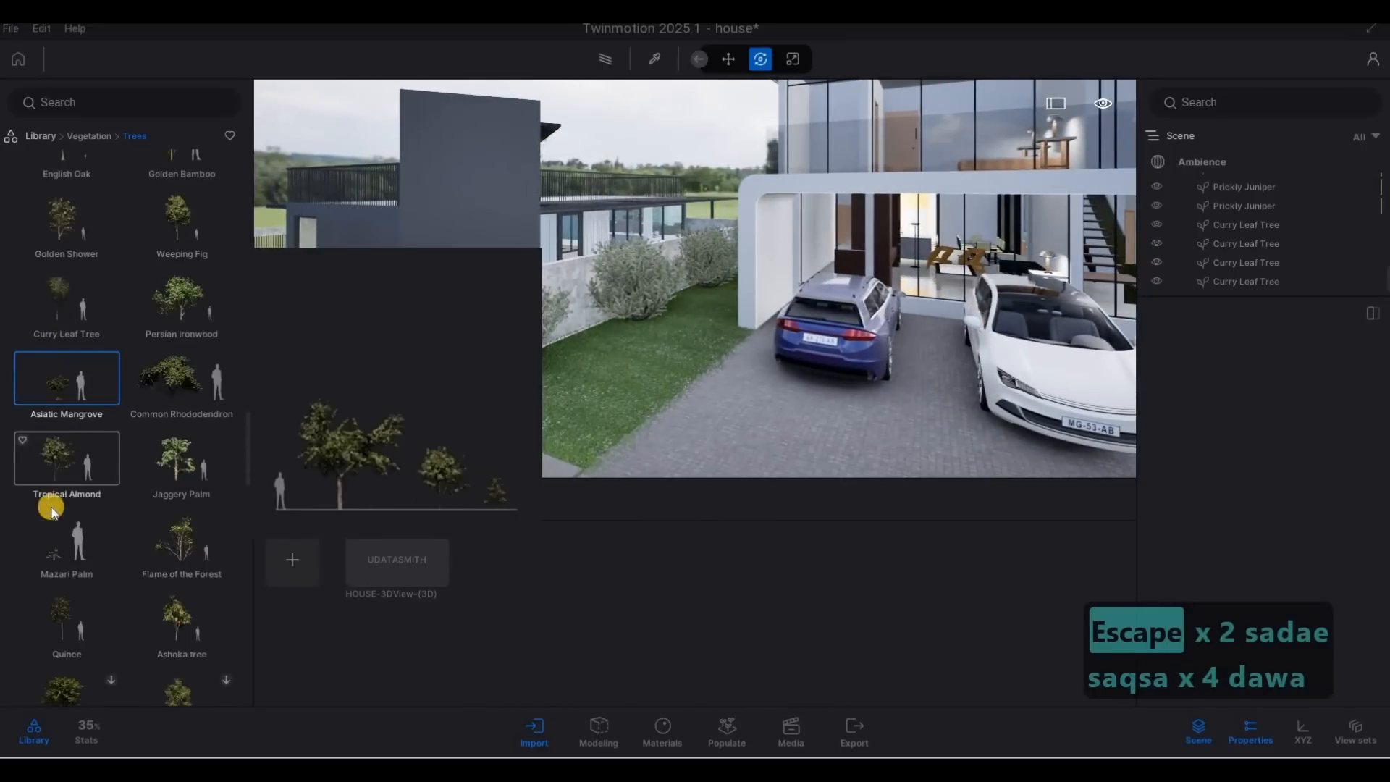
drag(56, 537, 472, 407)
key(w)
key(d)
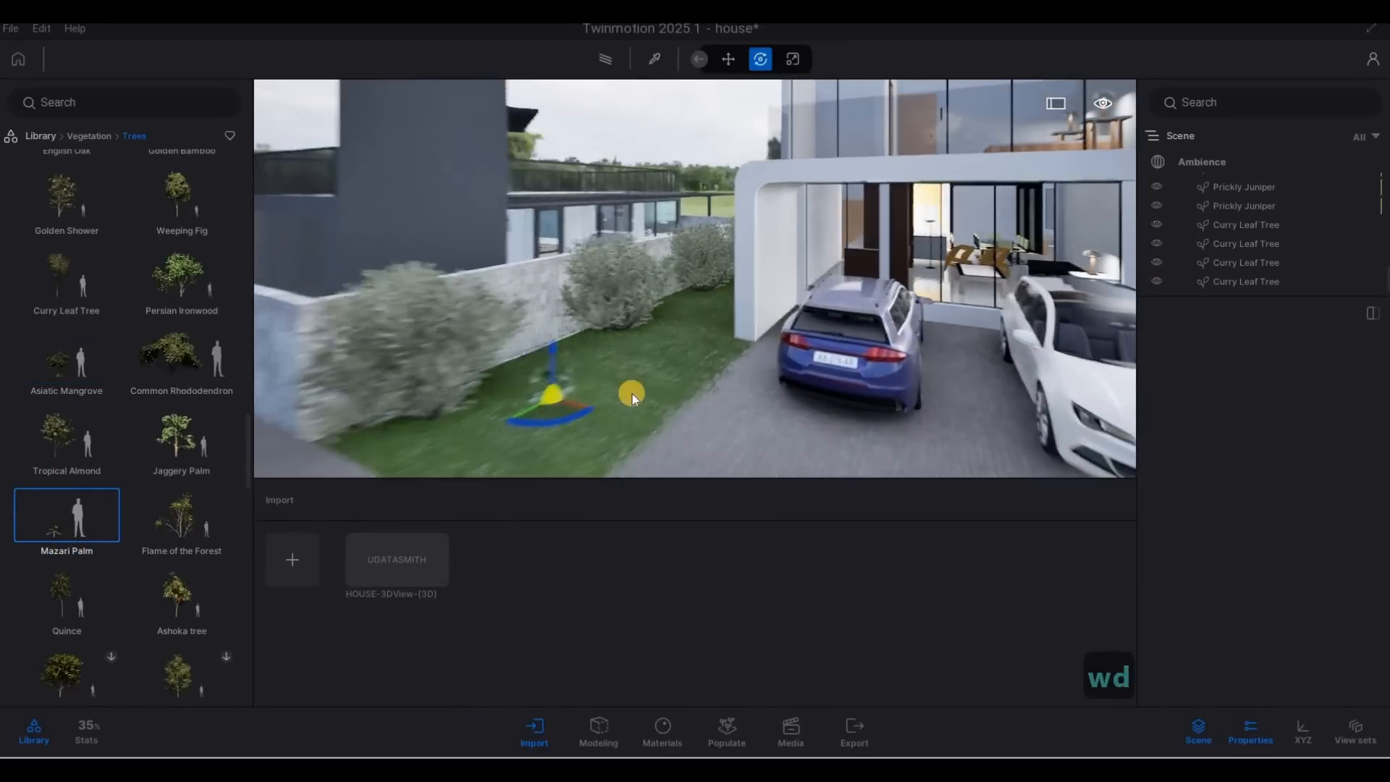
key(w)
key(d)
drag(510, 362, 632, 328)
drag(711, 307, 776, 294)
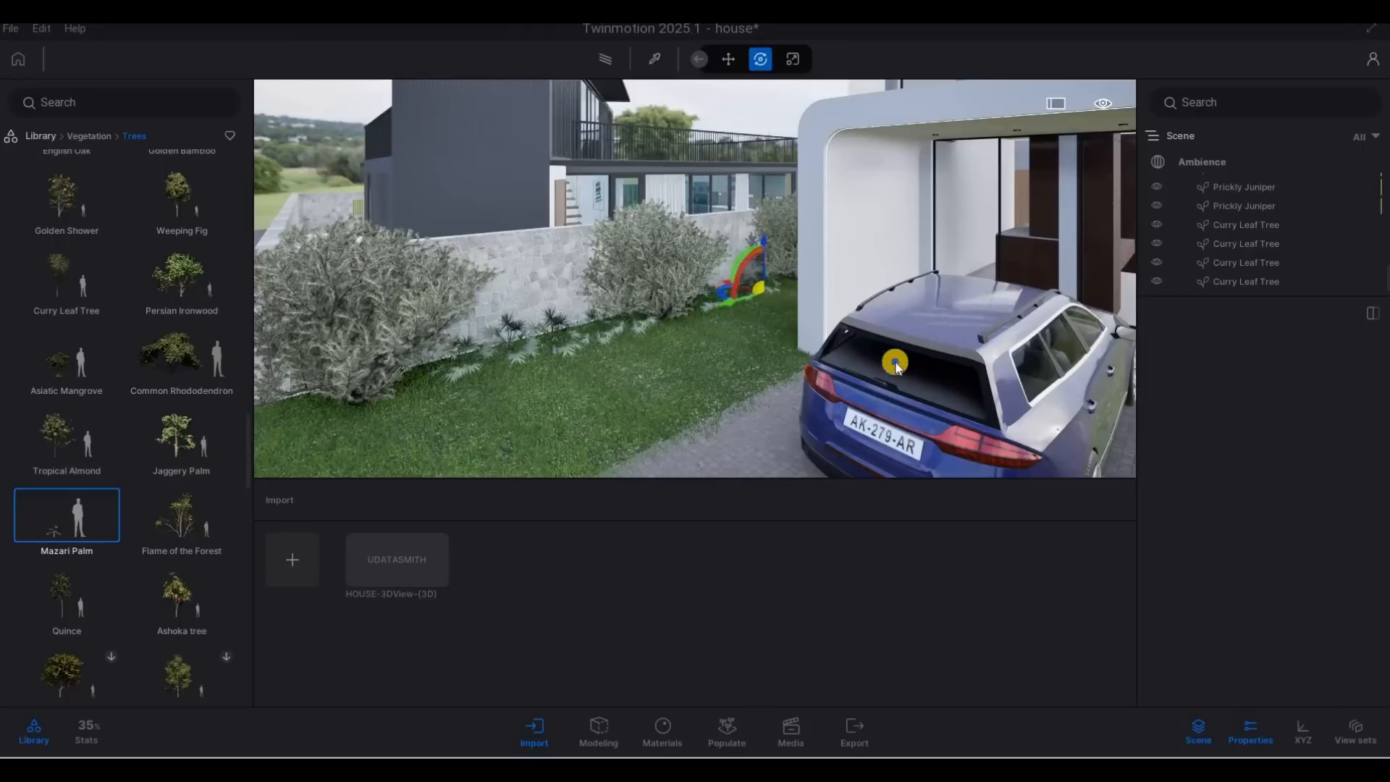
Add more Mazari Palms between the shrubs along the stone boundary wall, on the grass strip beside the house.
key(w)
key(q)
key(a)
key(w)
key(d)
key(e)
key(d)
key(w)
key(q)
key(d)
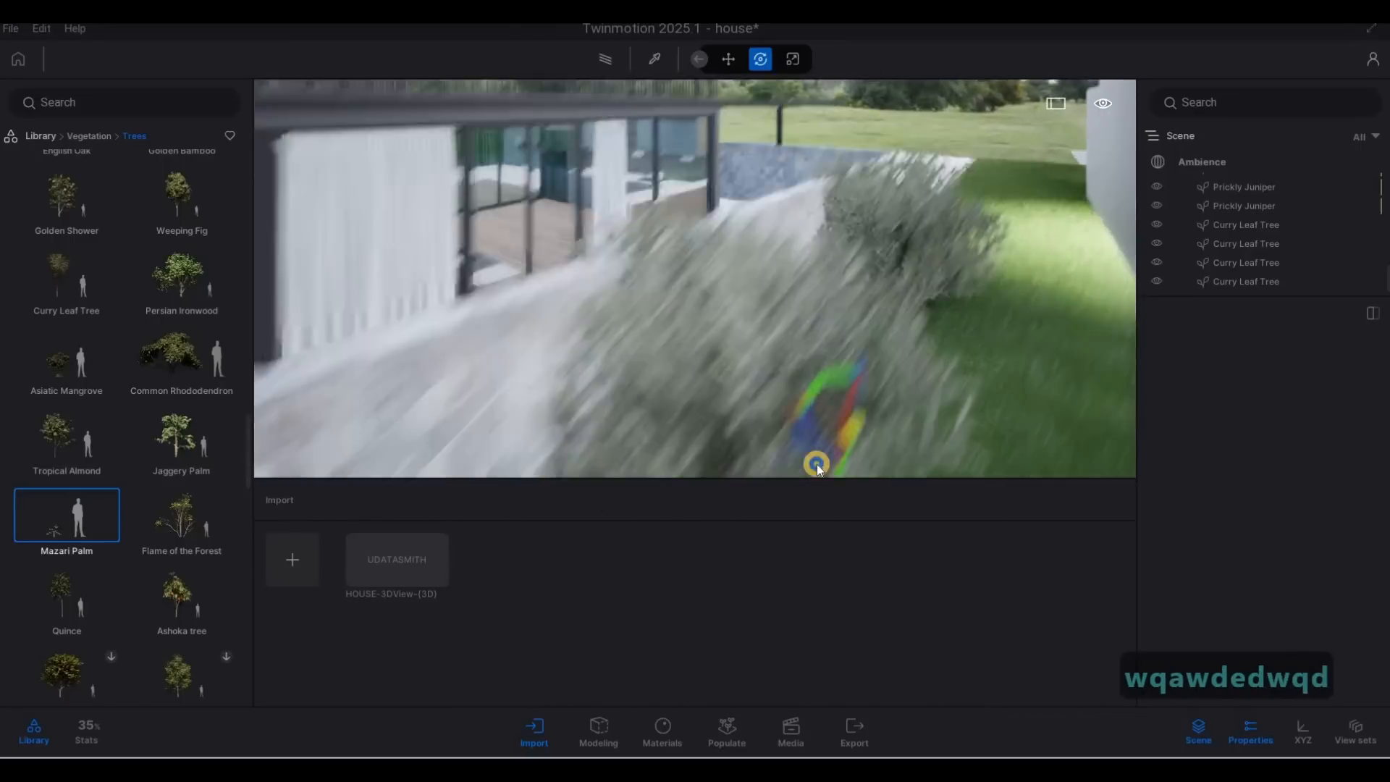
key(d)
key(a)
key(w)
key(d)
key(d)
drag(102, 520, 629, 475)
key(s)
key(w)
right_drag(628, 475, 562, 432)
key(a)
key(d)
click(568, 462)
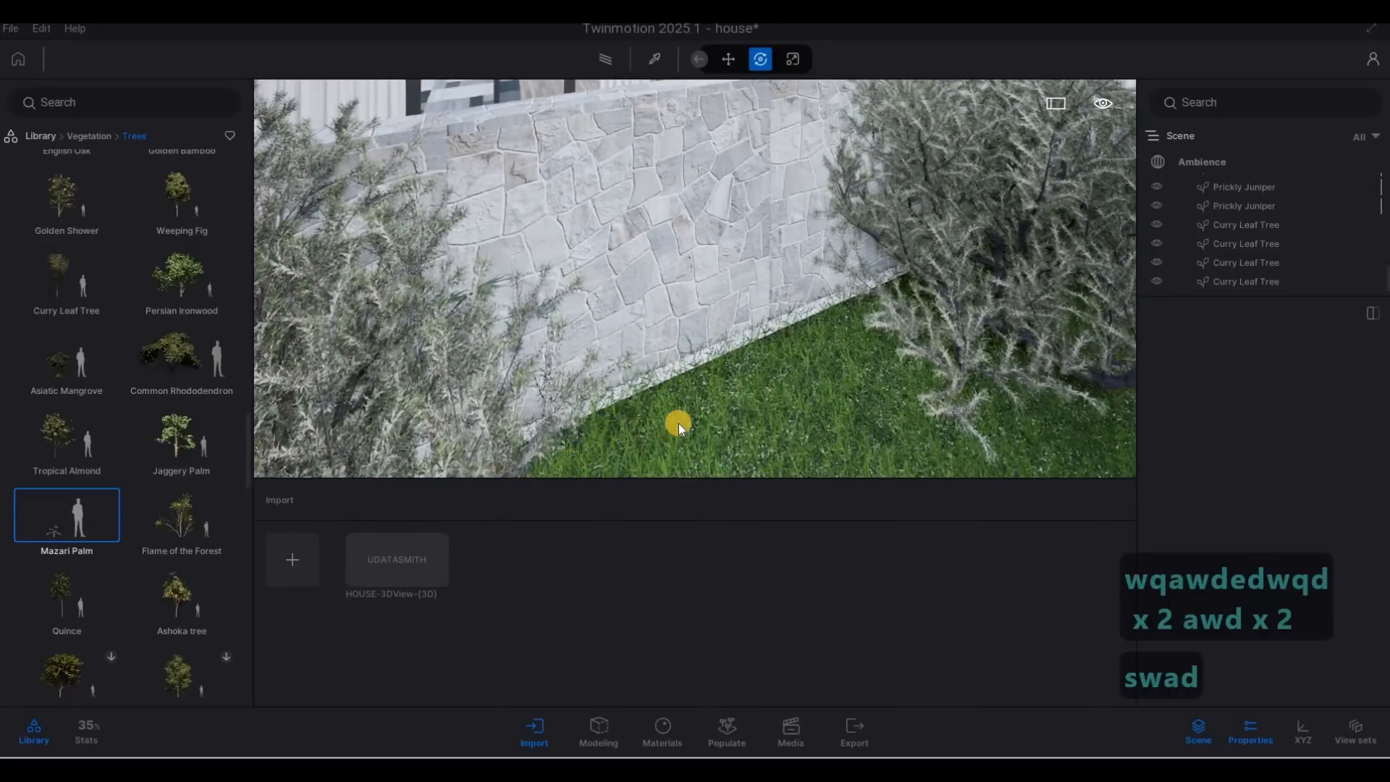
Extend the Mazari Palm planting along the foot of the stone wall toward the rear of the grass strip.
right_drag(853, 337, 595, 224)
key(d)
key(w)
mouse_move(595, 225)
mouse_down()
mouse_move(710, 177)
mouse_move(874, 144)
mouse_move(900, 37)
mouse_up()
key(s)
right_drag(869, 94, 101, 367)
key(a)
key(Escape)
Place Laurel trees on the grass strip between the stone boundary wall and the white house, toward the rear.
key(s)
key(d)
key(w)
key(a)
key(w)
key(q)
key(w)
key(s)
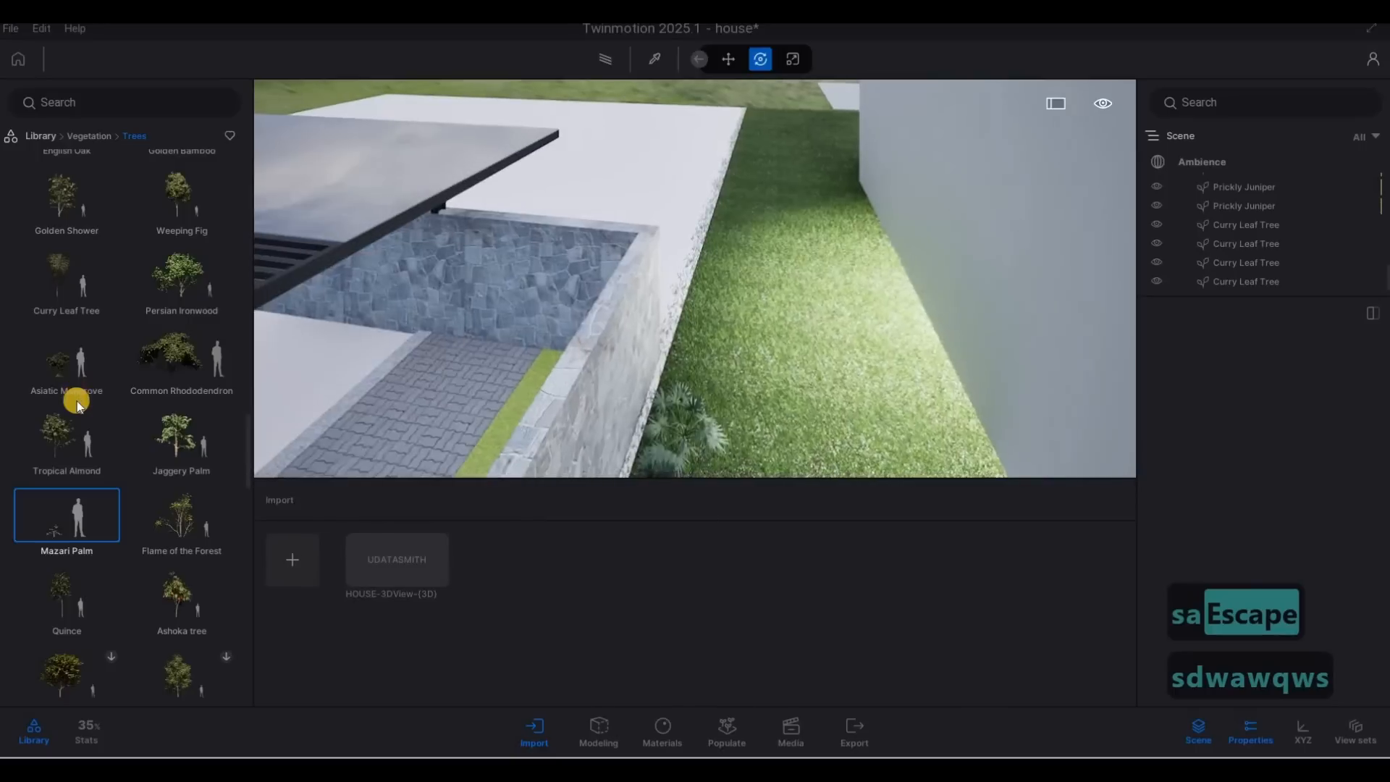
scroll(100, 465, down, 3)
scroll(151, 453, up, 4)
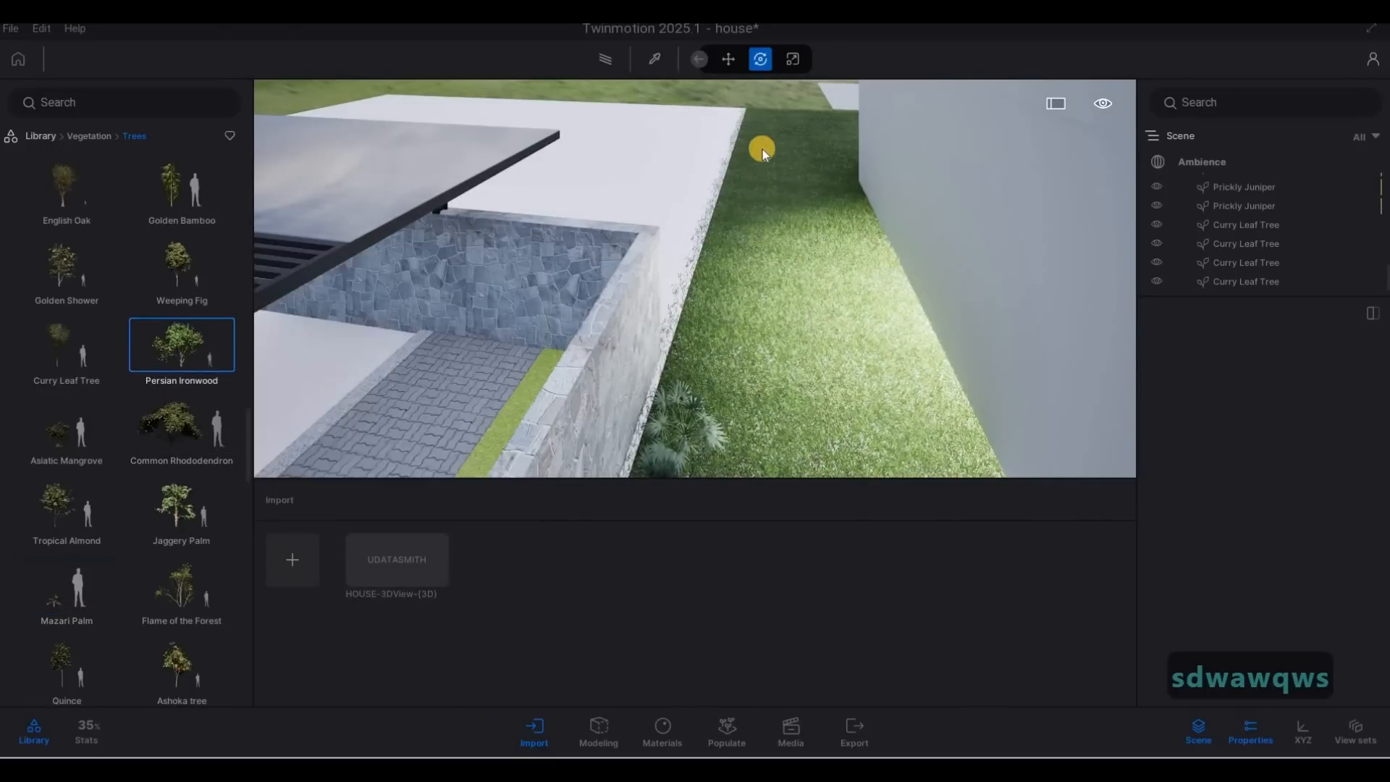
scroll(103, 315, up, 2)
scroll(103, 314, up, 3)
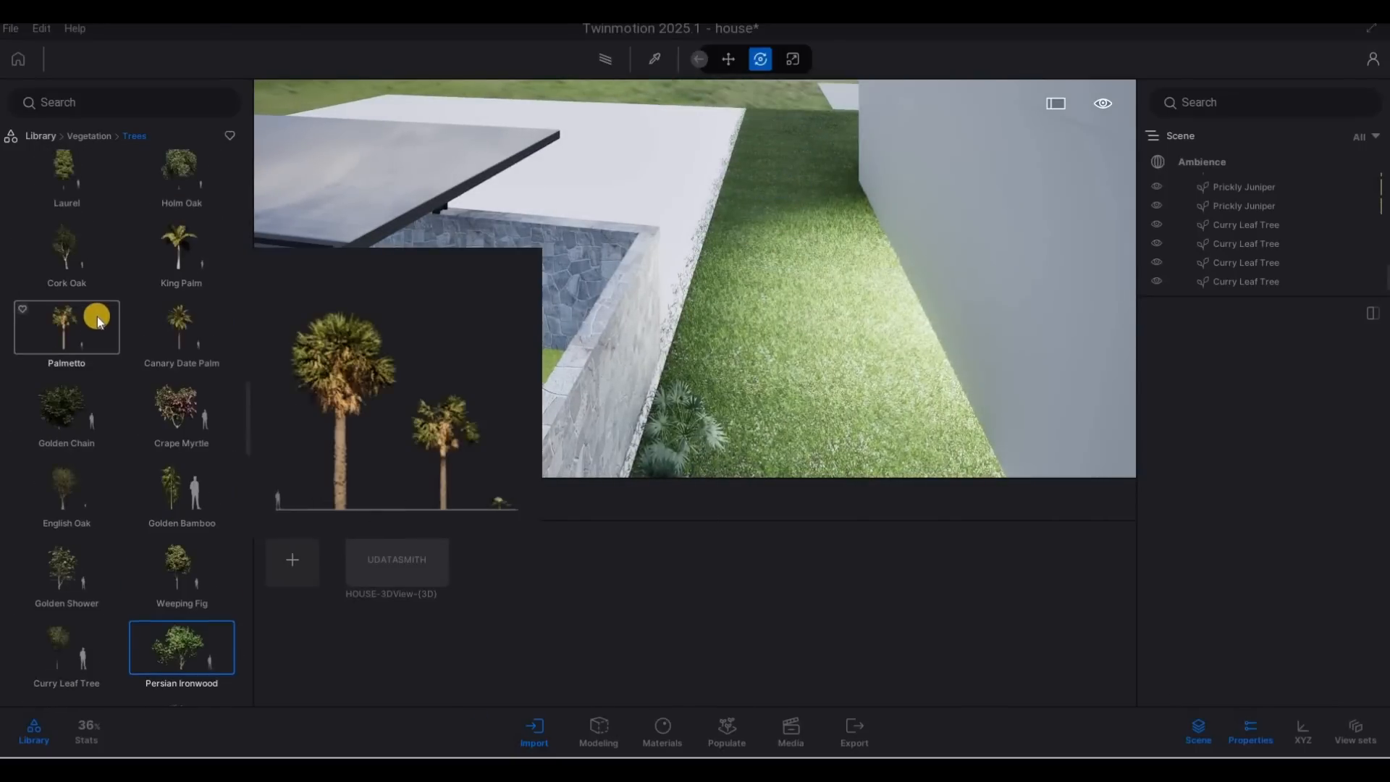
drag(759, 134, 697, 319)
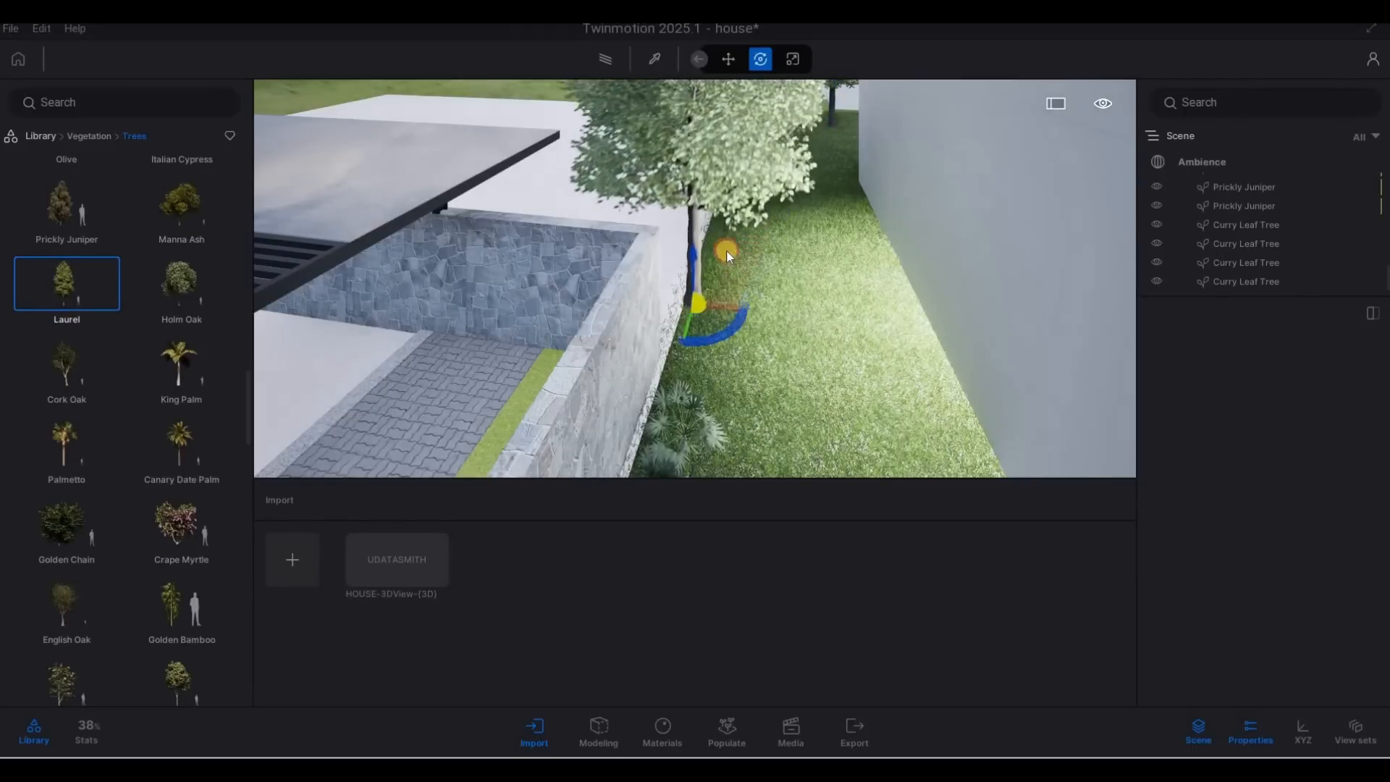
key(Escape)
Examine the Laurel trees from above and look along the grass strip beside the pergola house.
key(a)
key(w)
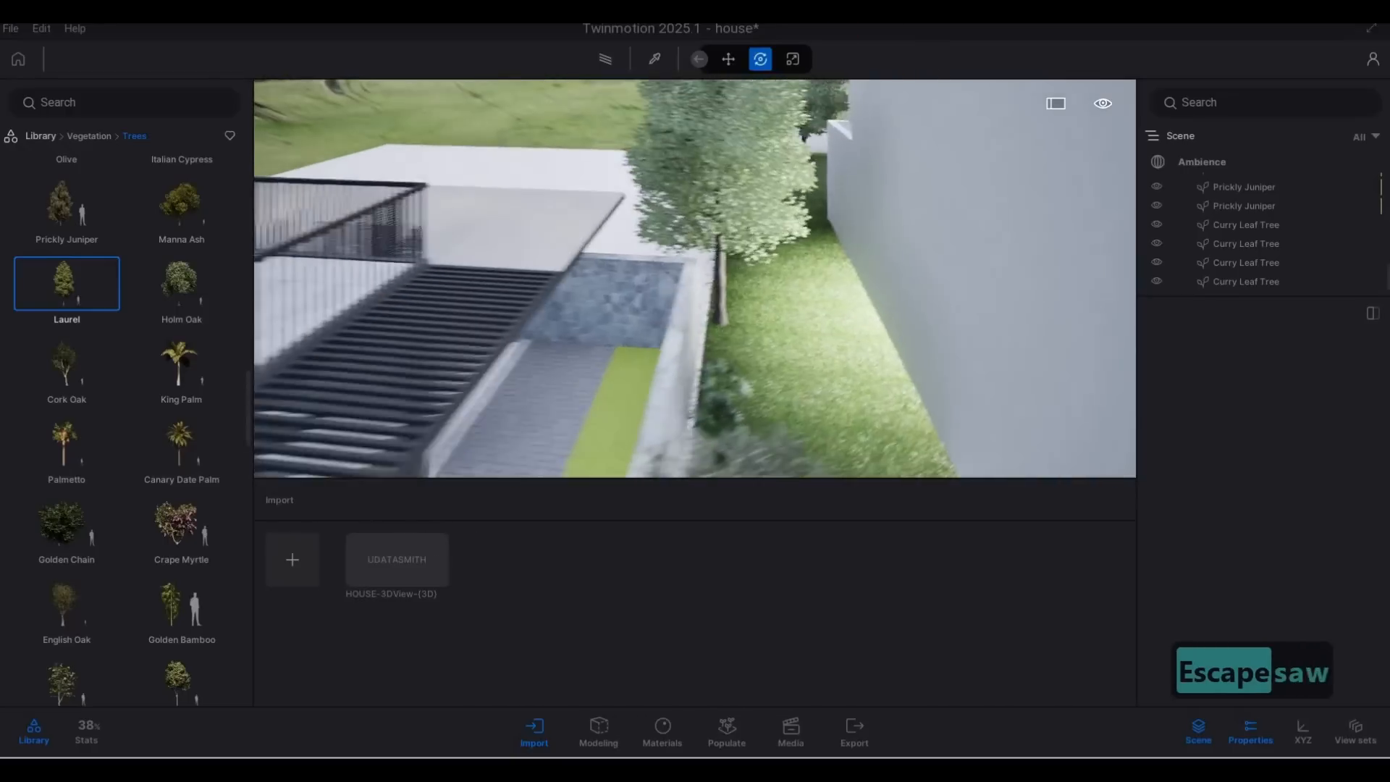
key(q)
key(d)
key(s)
key(a)
key(d)
key(e)
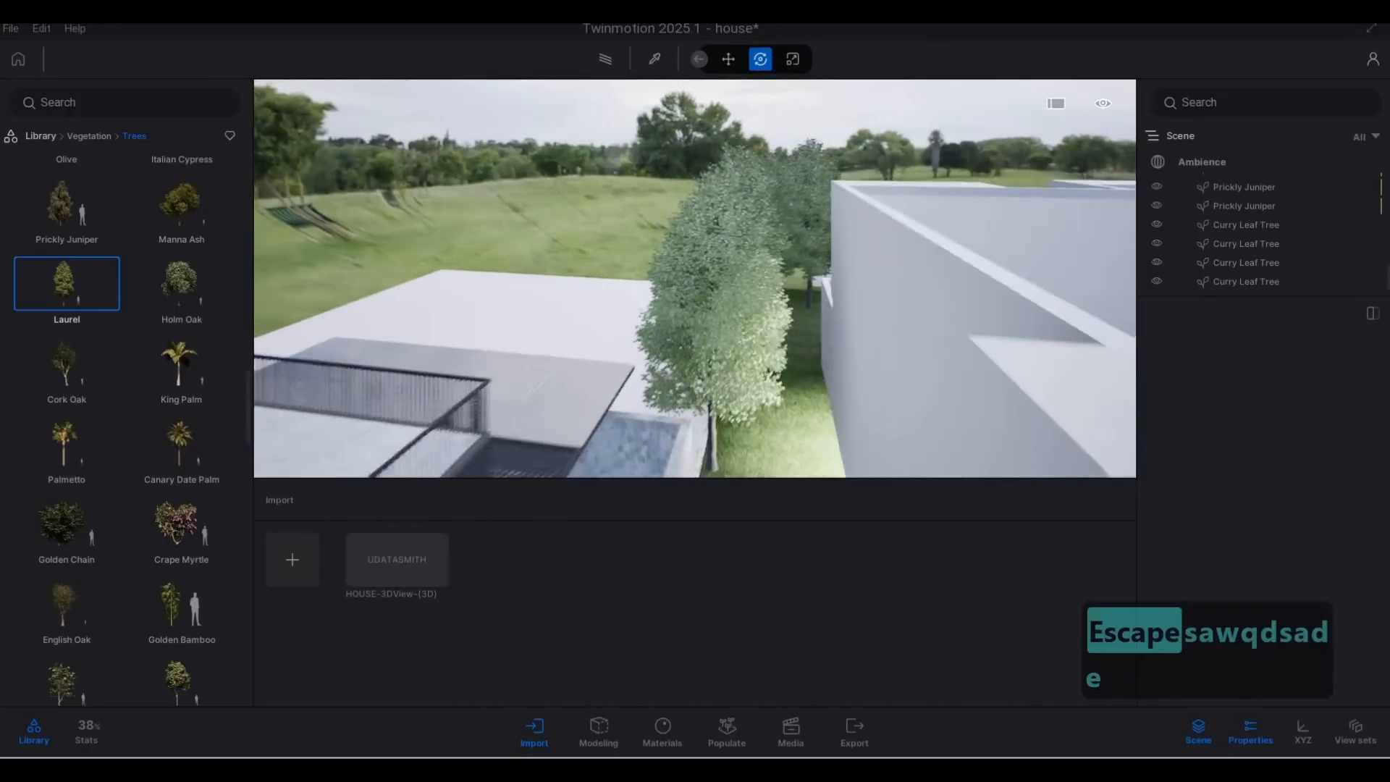
key(d)
key(d)
key(d)
key(a)
key(s)
key(a)
key(w)
key(e)
key(d)
key(w)
key(q)
key(a)
key(q)
key(q)
key(q)
key(q)
key(q)
key(q)
key(q)
key(q)
key(q)
key(q)
key(q)
key(q)
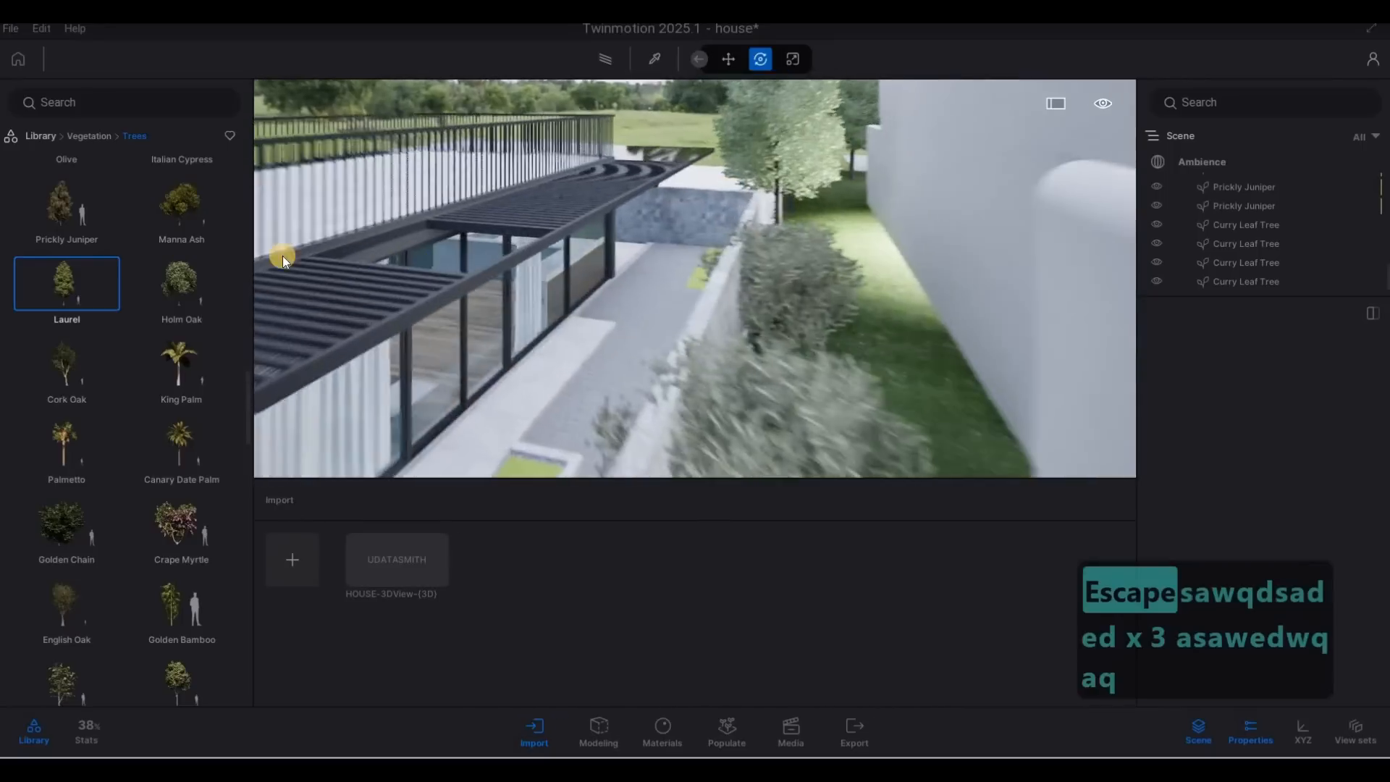
mouse_move(128, 259)
key(s)
scroll(162, 243, up, 3)
mouse_move(79, 280)
scroll(84, 315, up, 3)
click(50, 278)
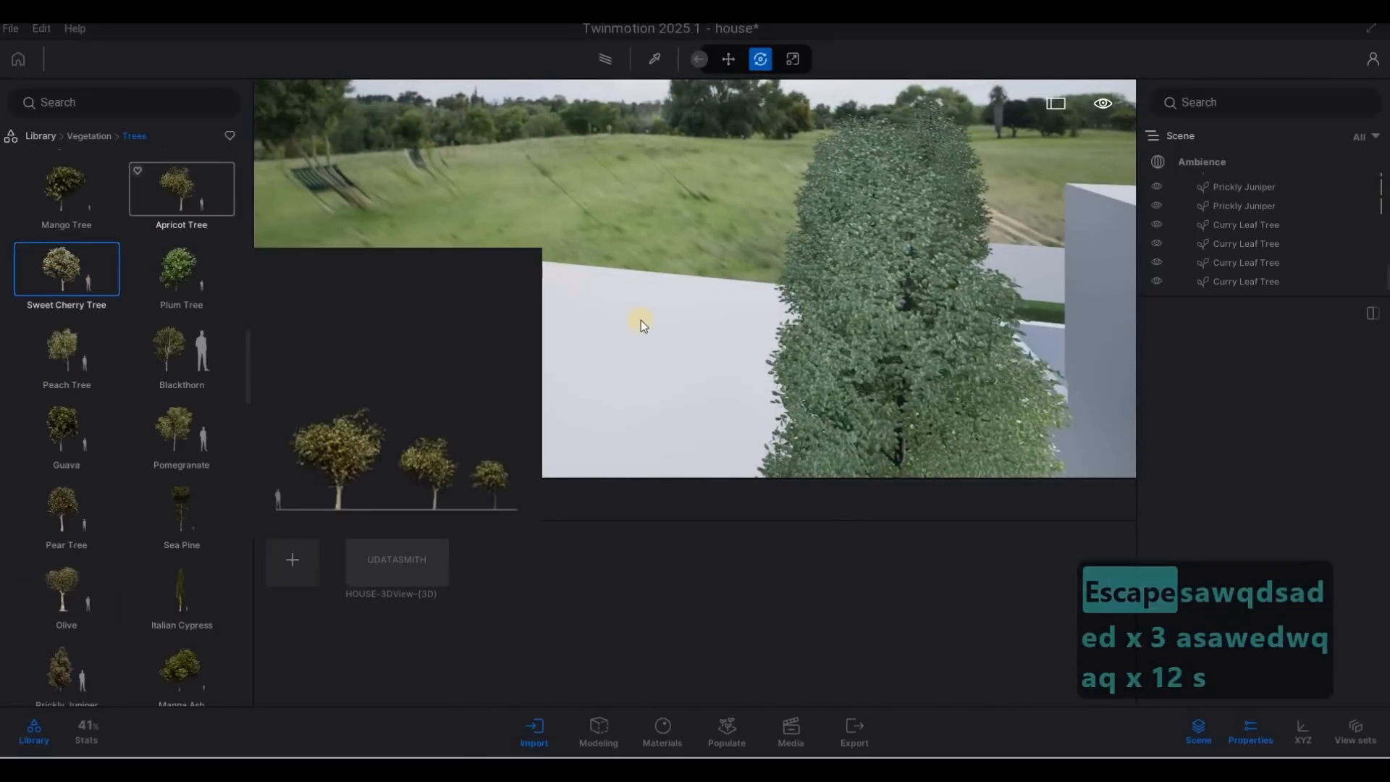
Place London Planetree trees spaced apart on the white ground behind the neighbouring pergola house.
key(s)
scroll(53, 226, up, 6)
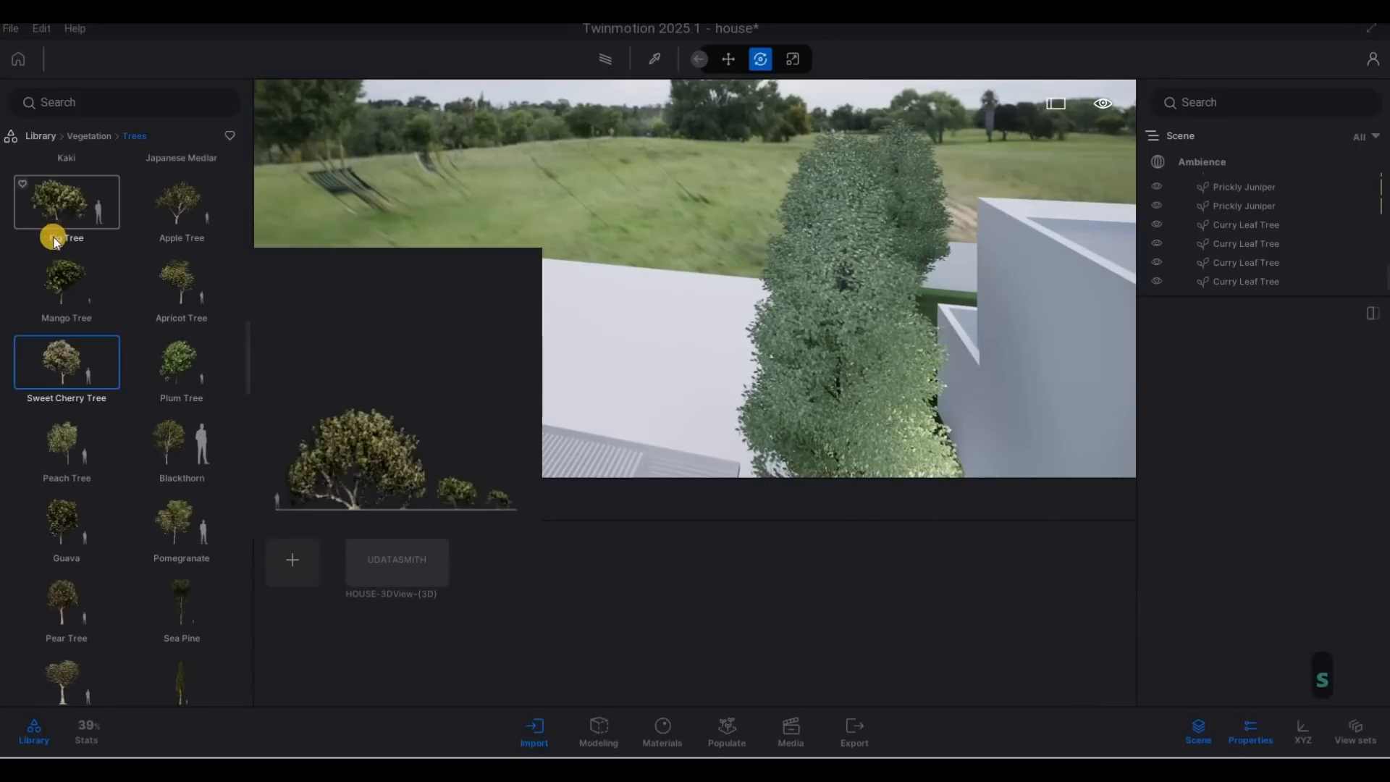
click(183, 248)
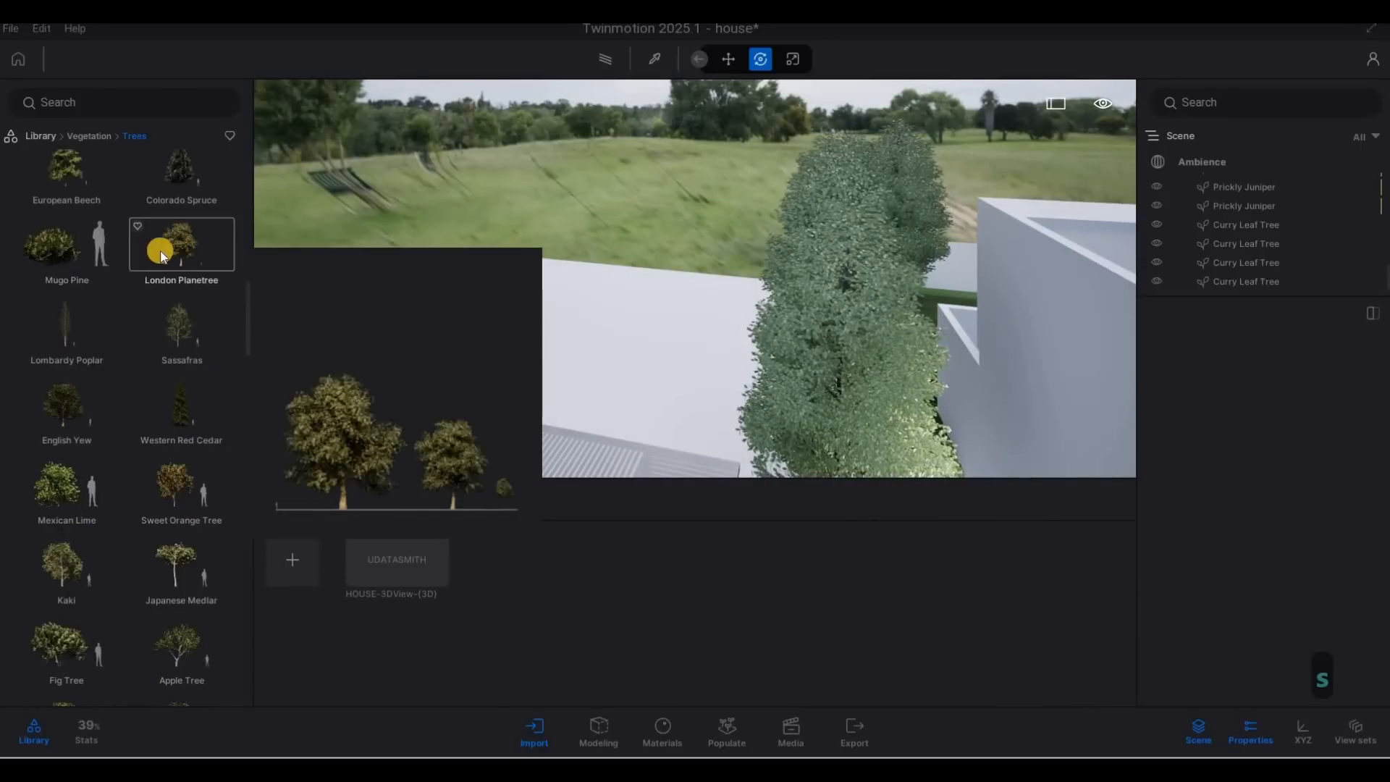
key(s)
click(672, 366)
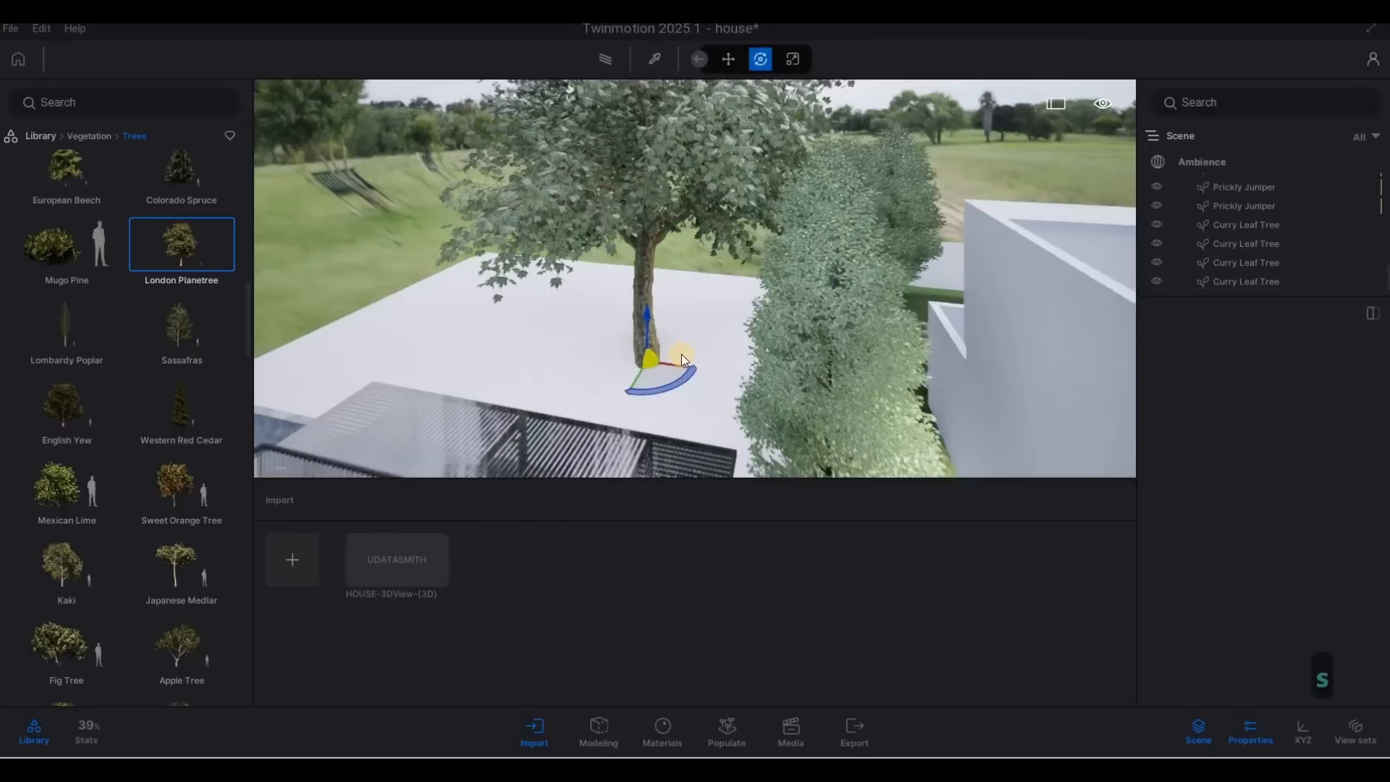
drag(537, 285, 335, 346)
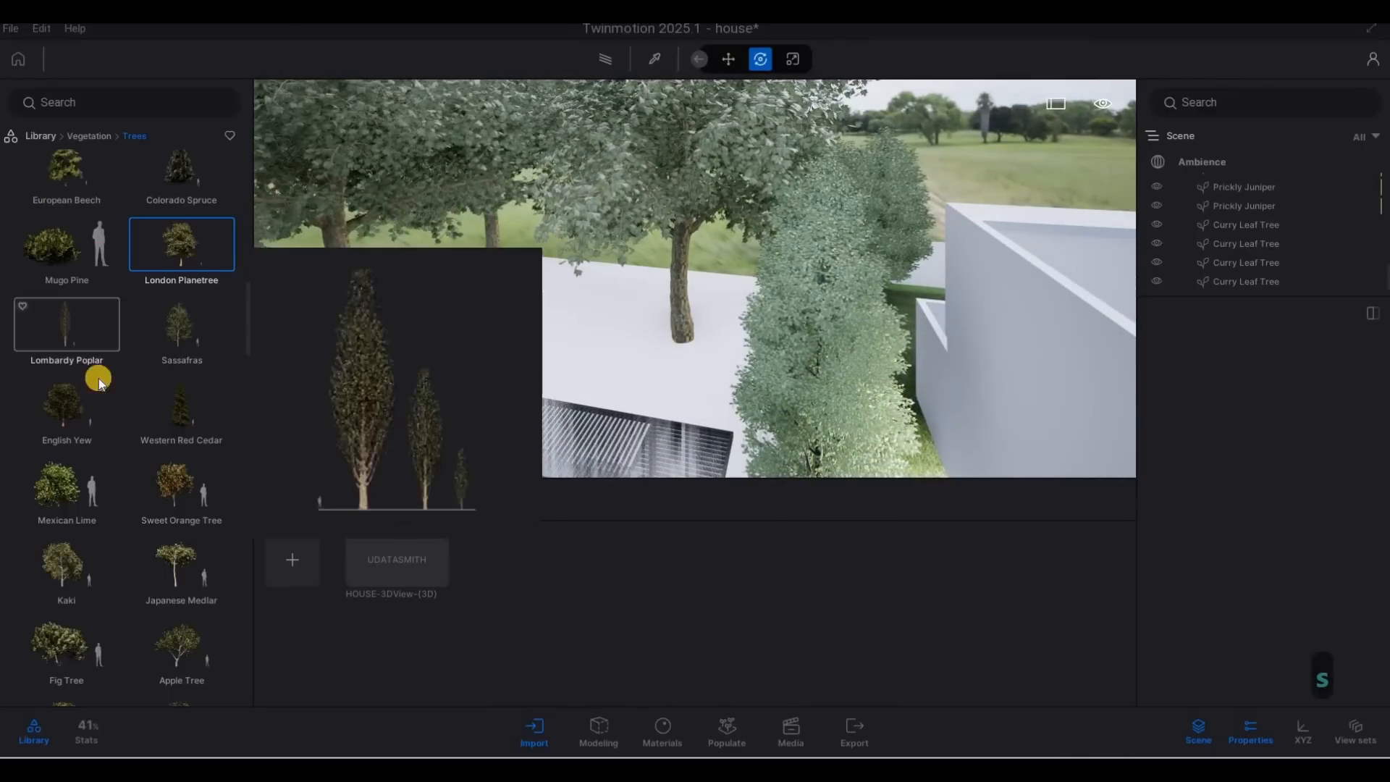
Place a row of four Lawson Falsecypress trees on the grey ground behind the orange neighbouring house's rear wall.
key(d)
key(d)
key(d)
key(d)
key(d)
key(d)
key(d)
key(d)
key(d)
key(d)
key(d)
key(d)
key(d)
key(d)
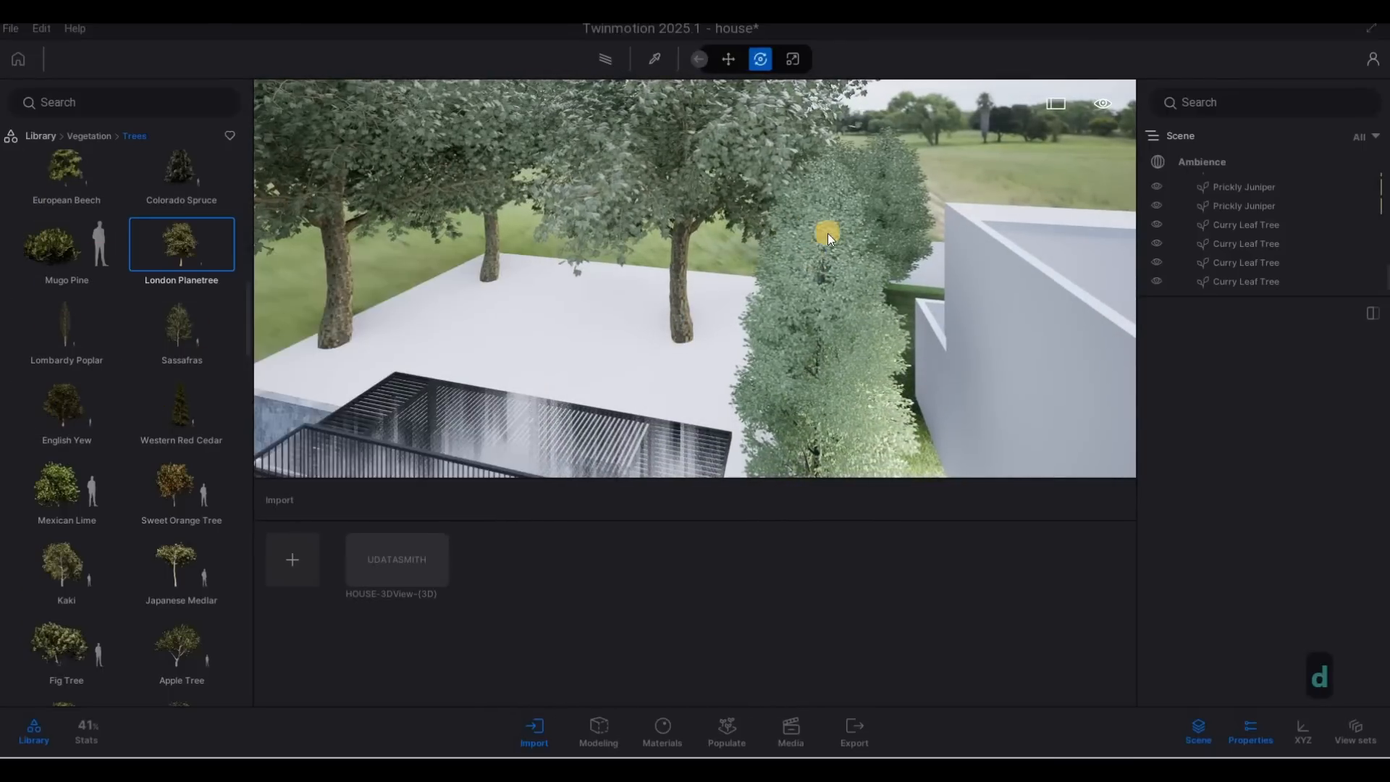
key(s)
key(s)
key(s)
key(w)
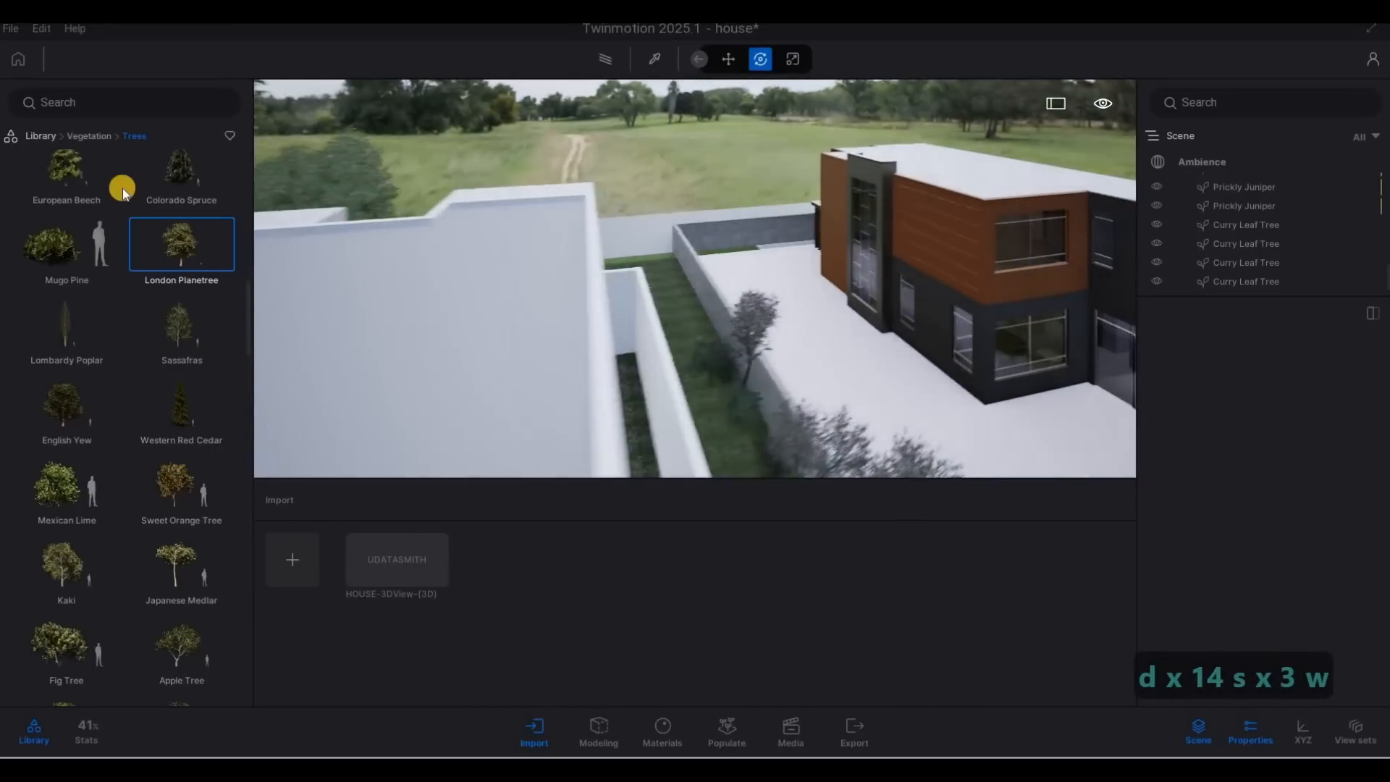
scroll(173, 232, up, 4)
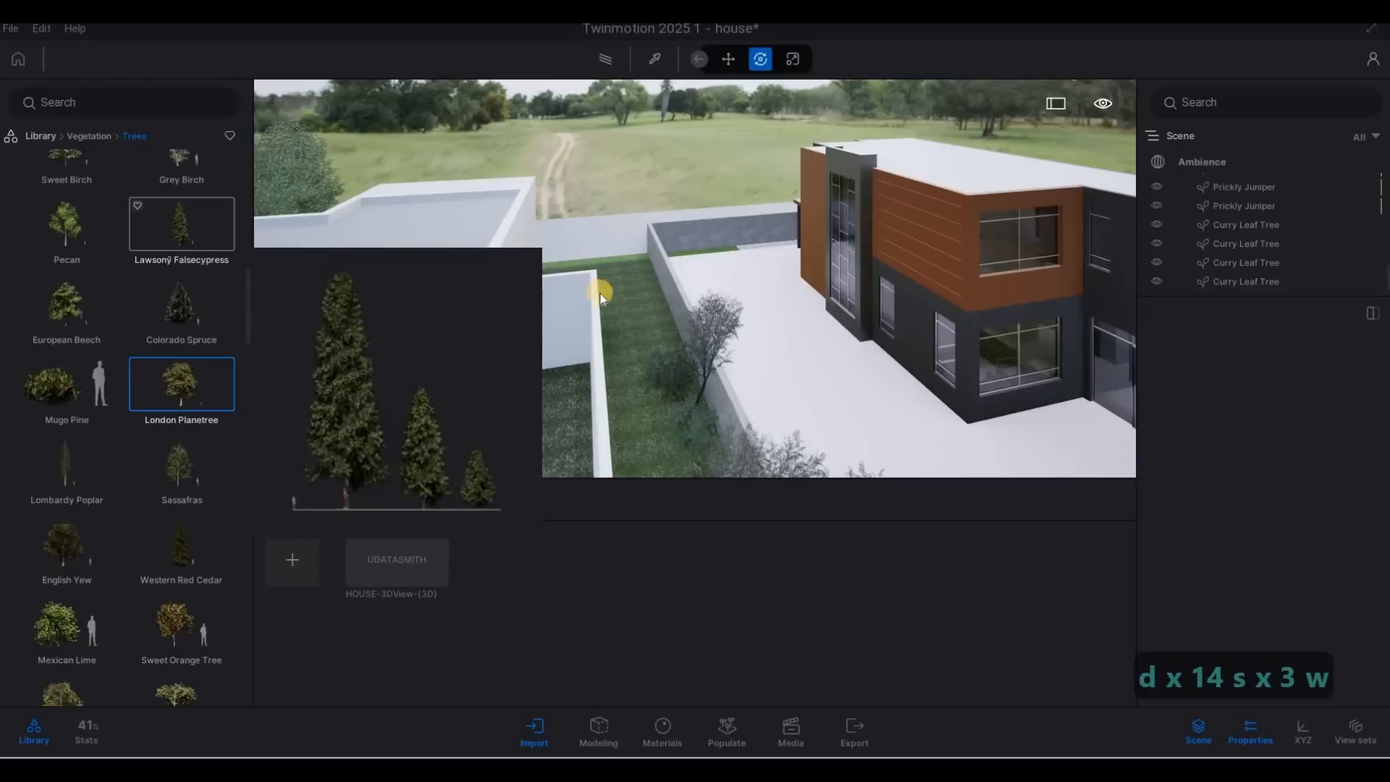
mouse_move(186, 241)
drag(621, 271, 686, 230)
key(a)
key(w)
key(q)
click(785, 328)
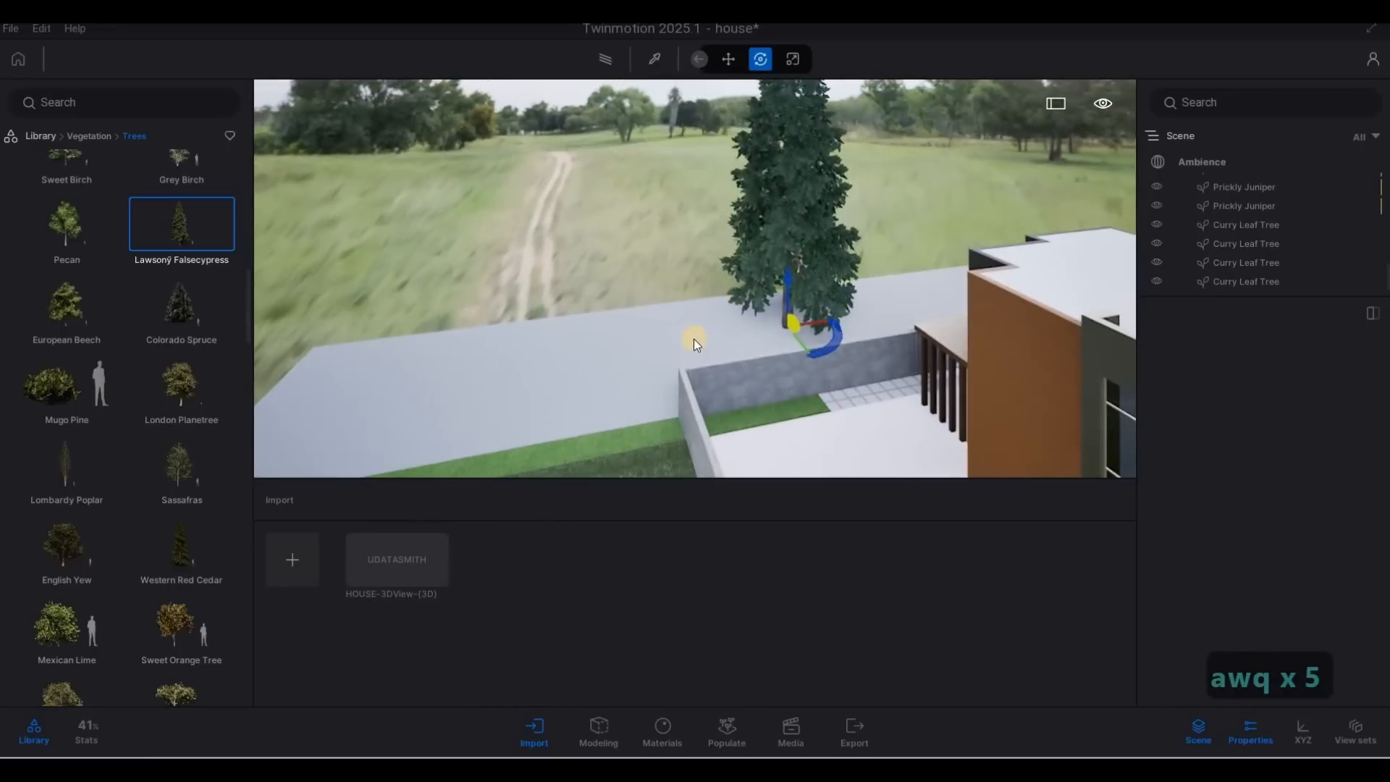
key(s)
click(623, 346)
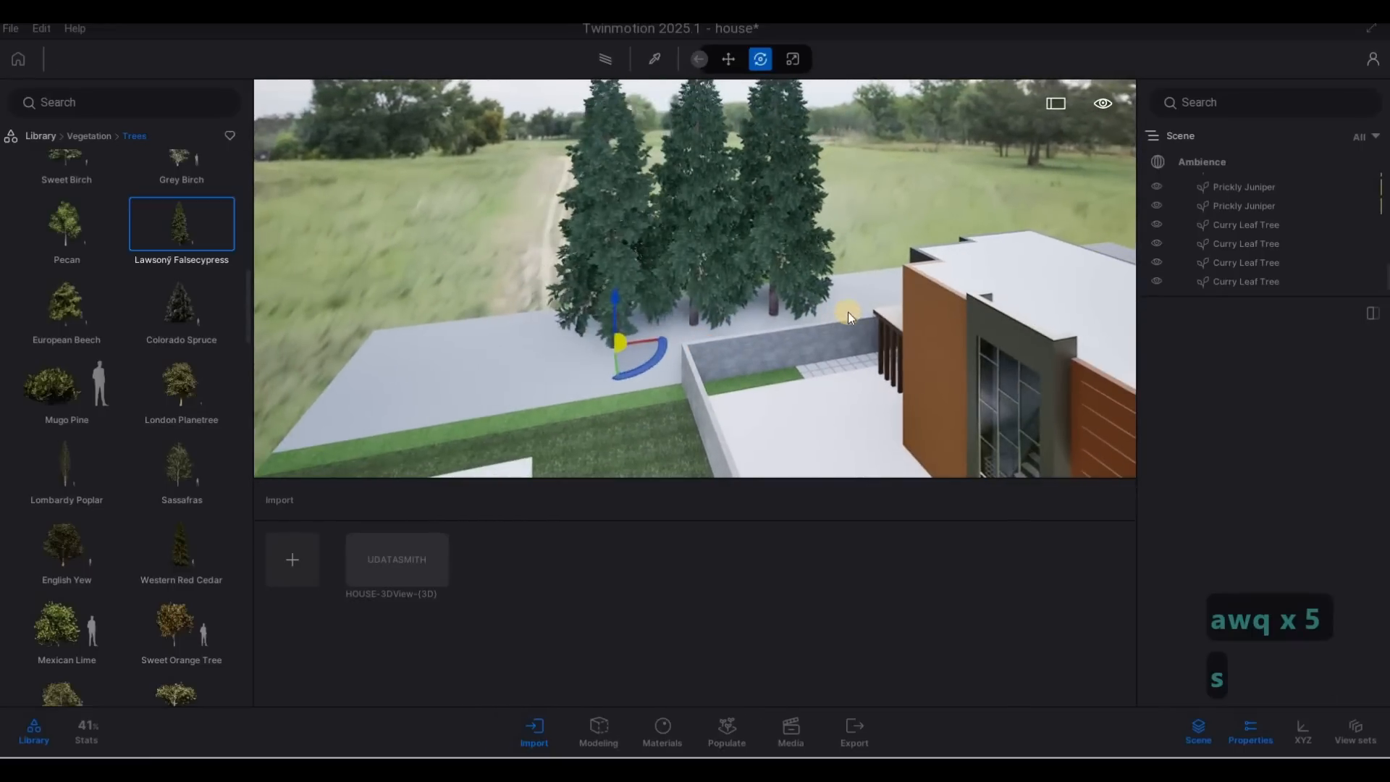
click(850, 304)
Place European Beech trees on the grey ground behind the white house, beside the Falsecypress row.
drag(71, 308, 261, 338)
key(s)
key(a)
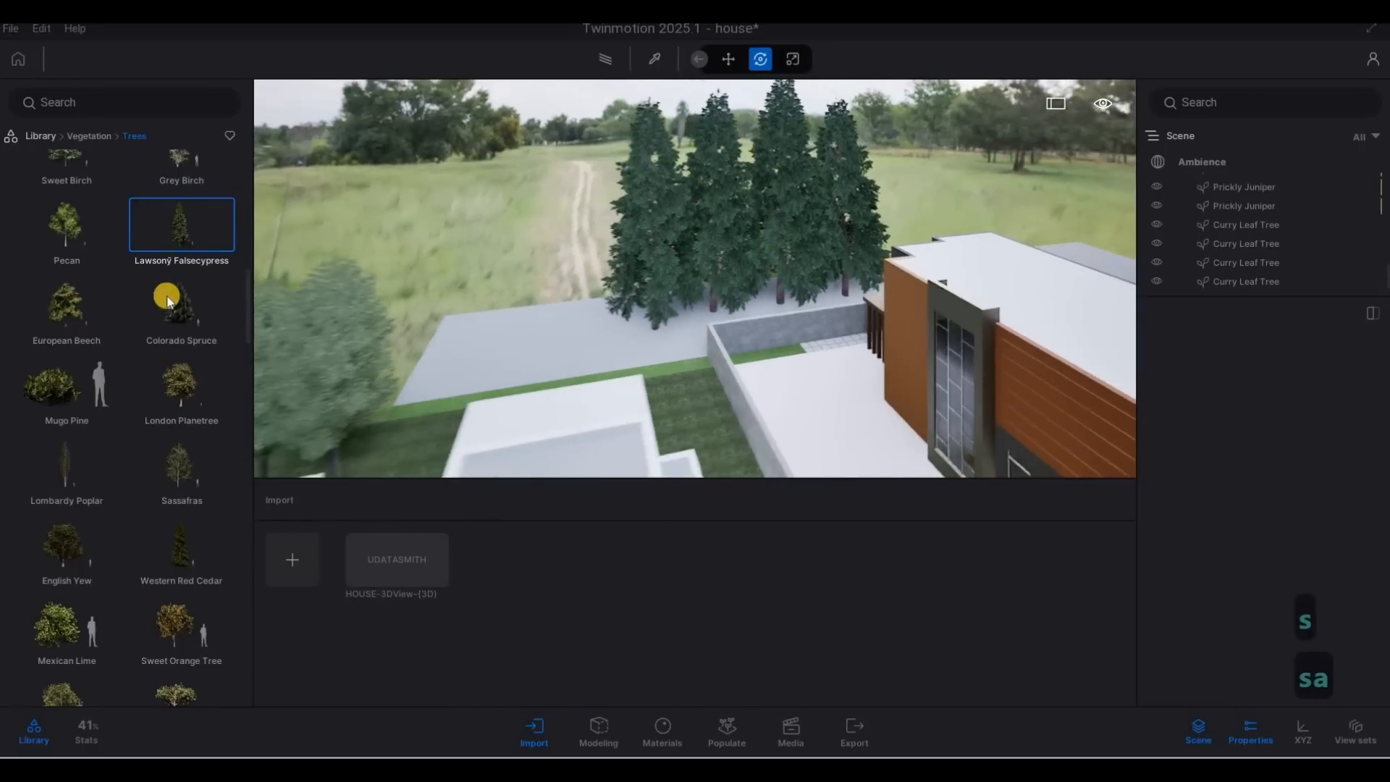
click(73, 316)
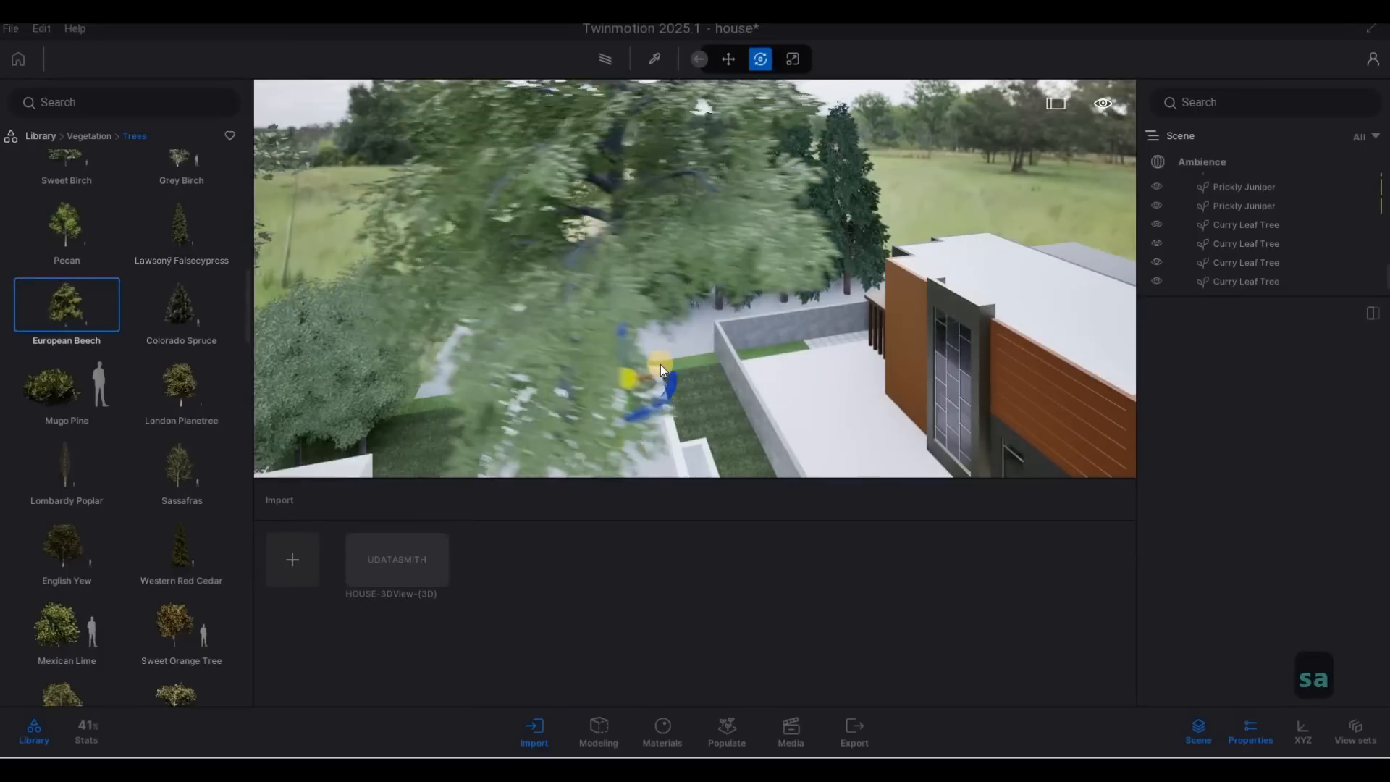
click(671, 364)
drag(672, 365, 541, 328)
key(Escape)
key(Escape)
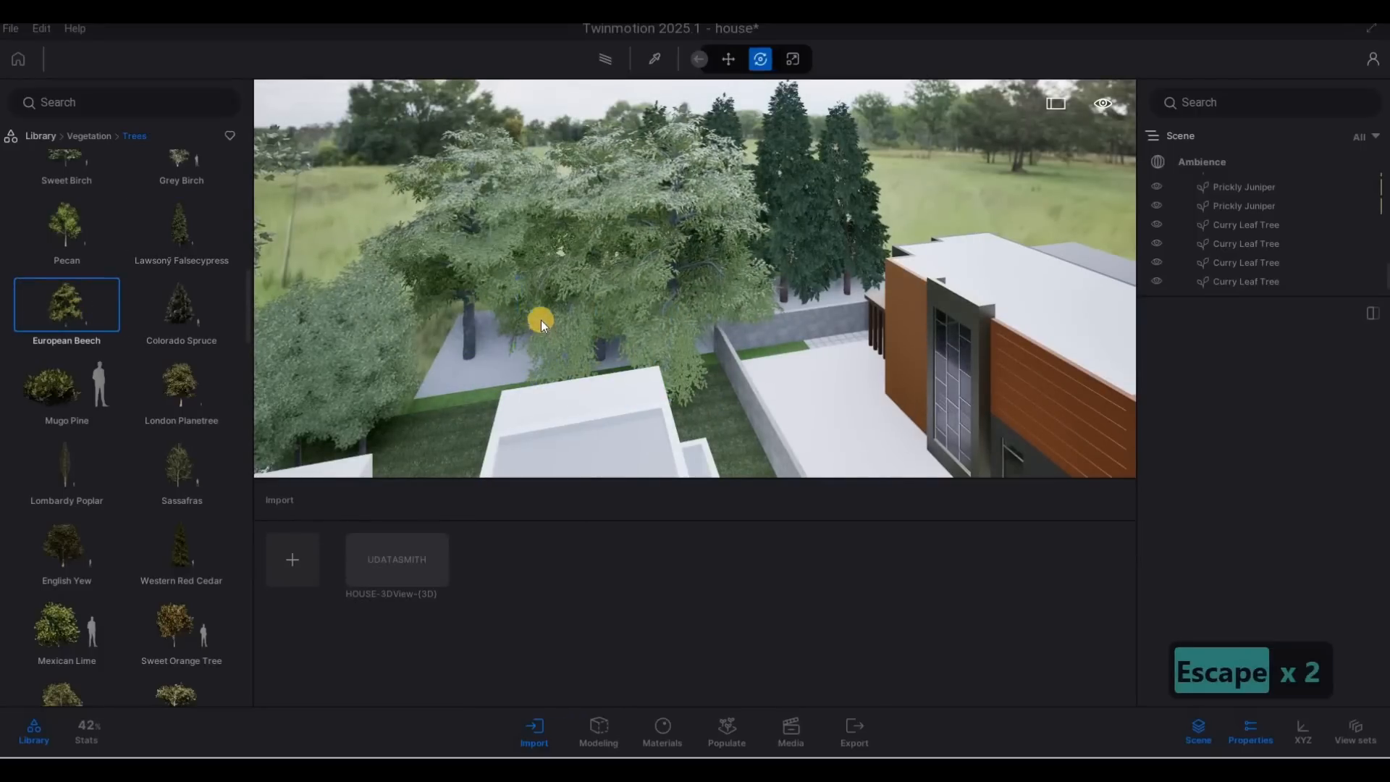
Review the background trees from the front of the house, framing the full street elevation with the driveway and both neighbours.
key(a)
key(e)
key(e)
key(s)
key(s)
key(s)
key(s)
key(s)
key(s)
key(s)
key(s)
key(s)
key(s)
key(s)
key(s)
key(s)
key(s)
key(s)
key(s)
key(s)
key(s)
key(s)
key(s)
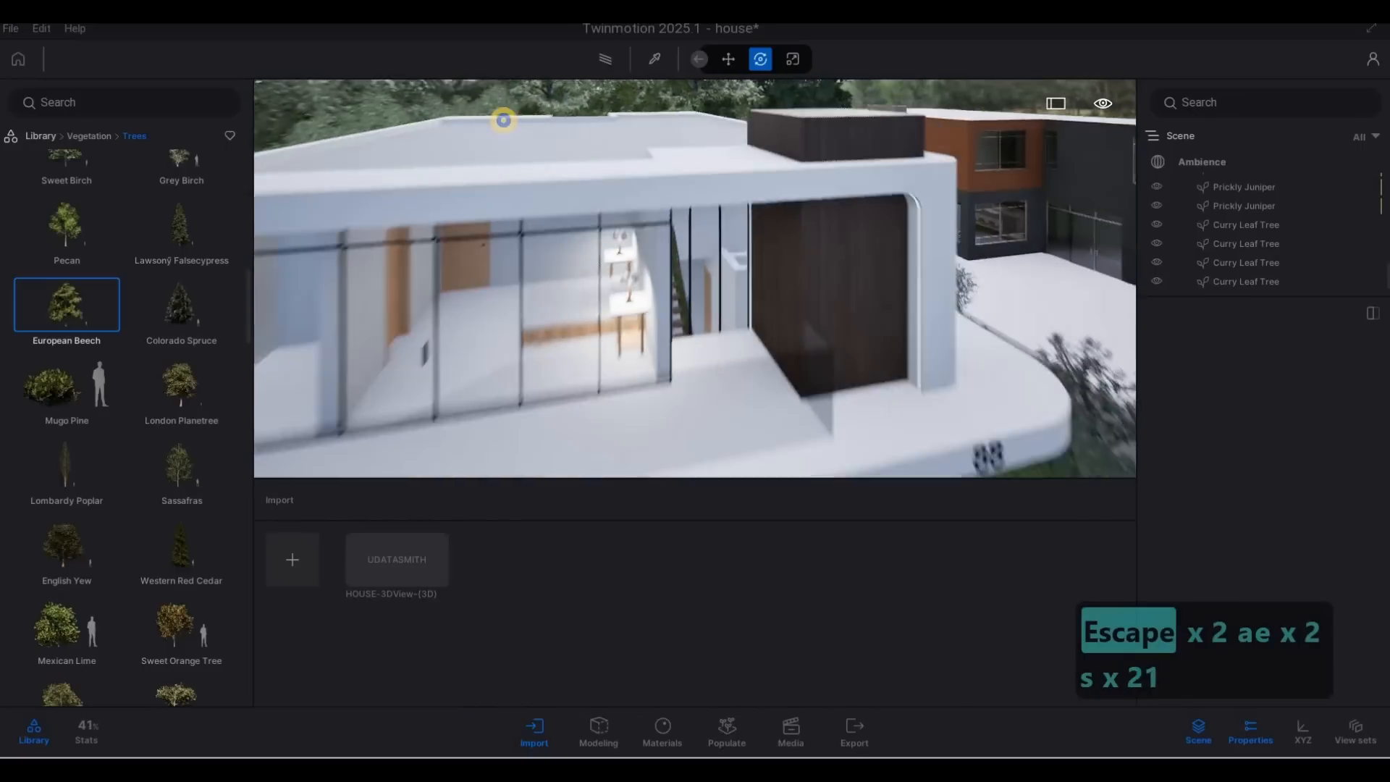
key(s)
key(s)
key(s)
key(s)
key(s)
key(s)
key(s)
key(s)
key(s)
key(s)
key(s)
key(s)
key(s)
key(d)
key(d)
key(s)
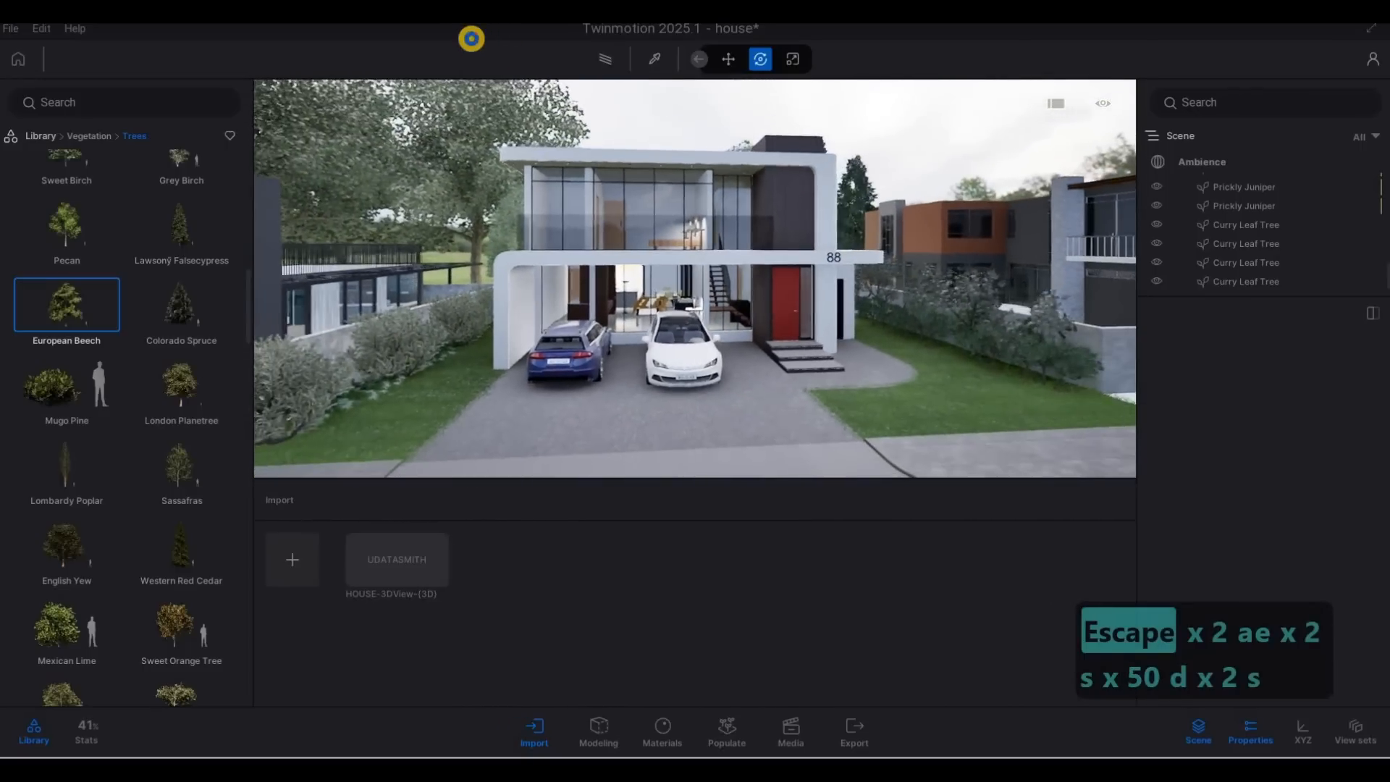
key(a)
key(s)
key(d)
key(d)
key(a)
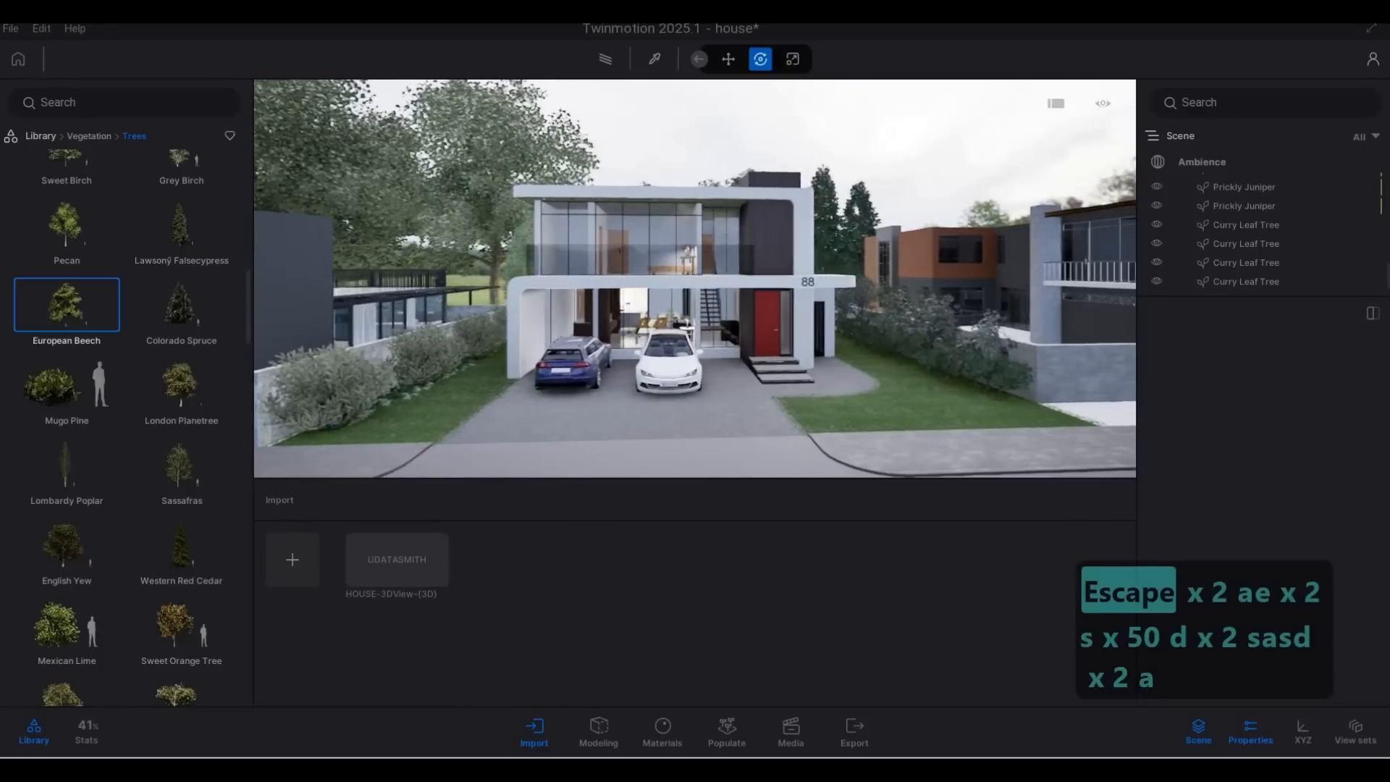
key(w)
key(e)
key(a)
key(e)
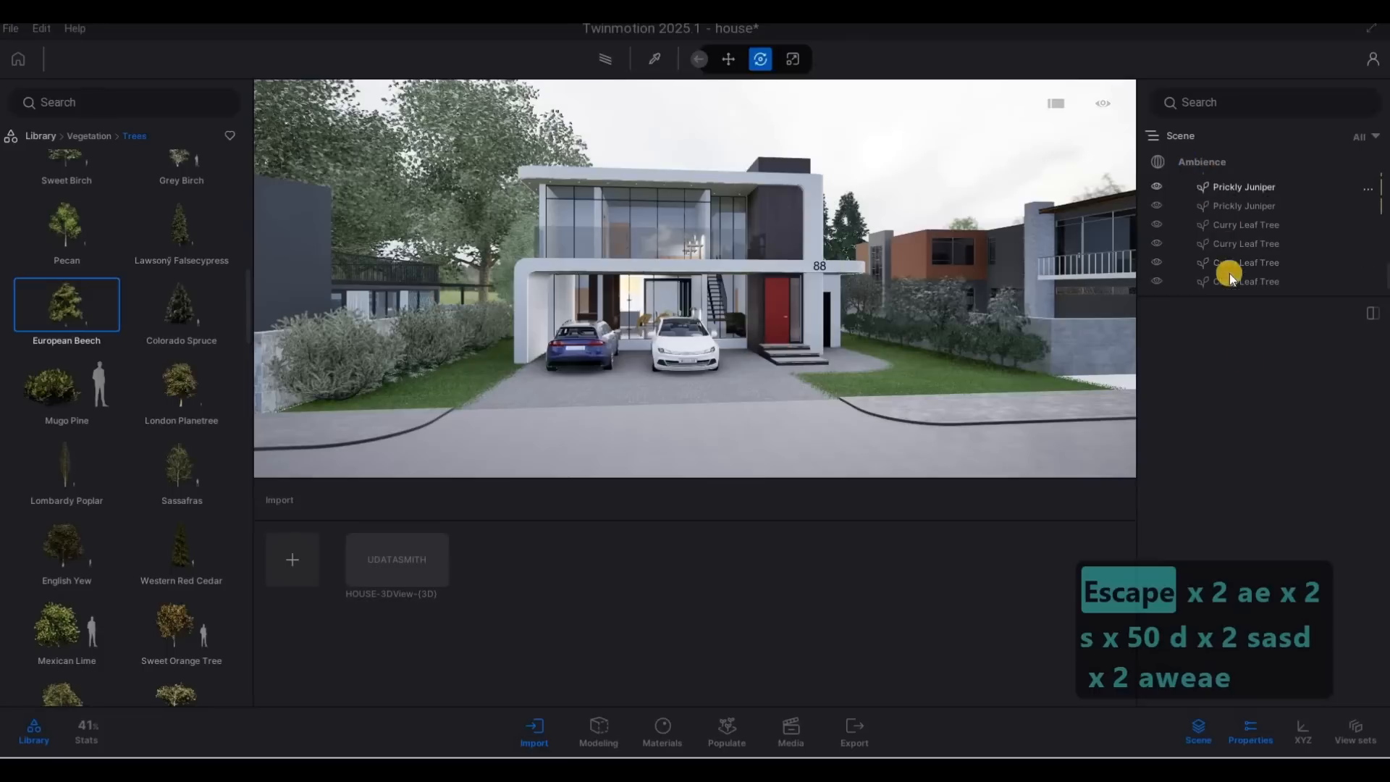
Set the rotation of the Approaching Storm backdrop to 129° in the Ambience environment settings.
click(1207, 163)
scroll(1264, 499, down, 5)
scroll(1265, 565, down, 5)
scroll(1286, 602, down, 3)
scroll(1295, 590, up, 10)
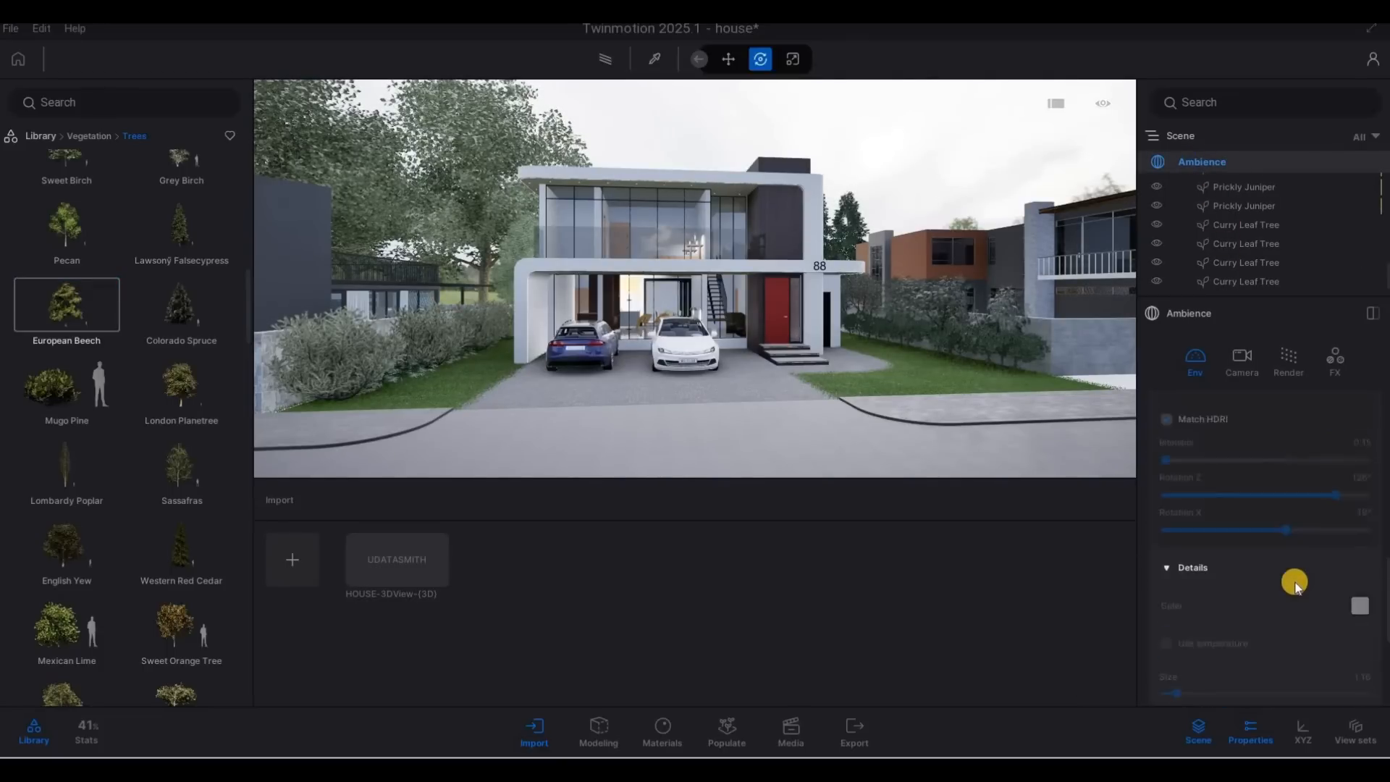
scroll(1239, 567, down, 1)
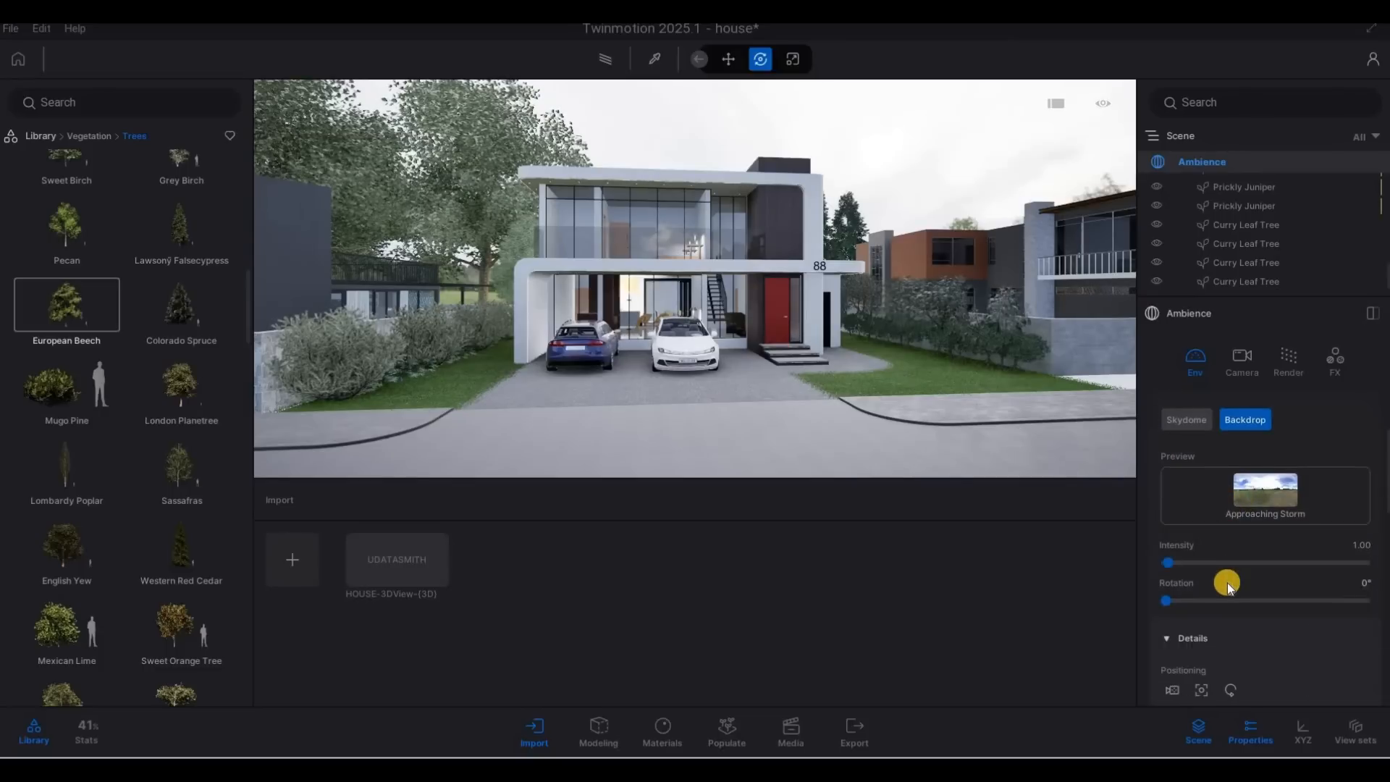
drag(1188, 600, 1237, 603)
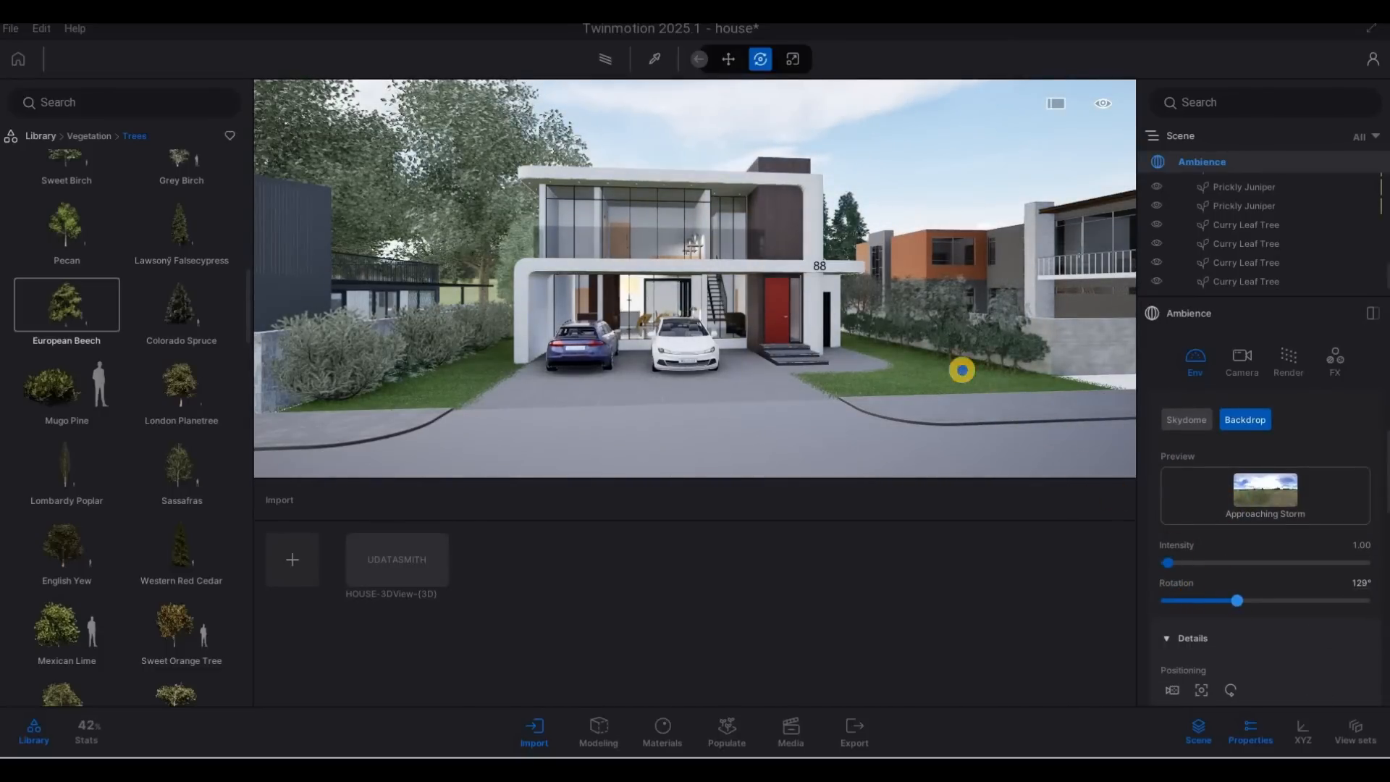
Set the size of the Approaching Storm backdrop to 348 m.
key(s)
key(s)
key(s)
key(d)
key(d)
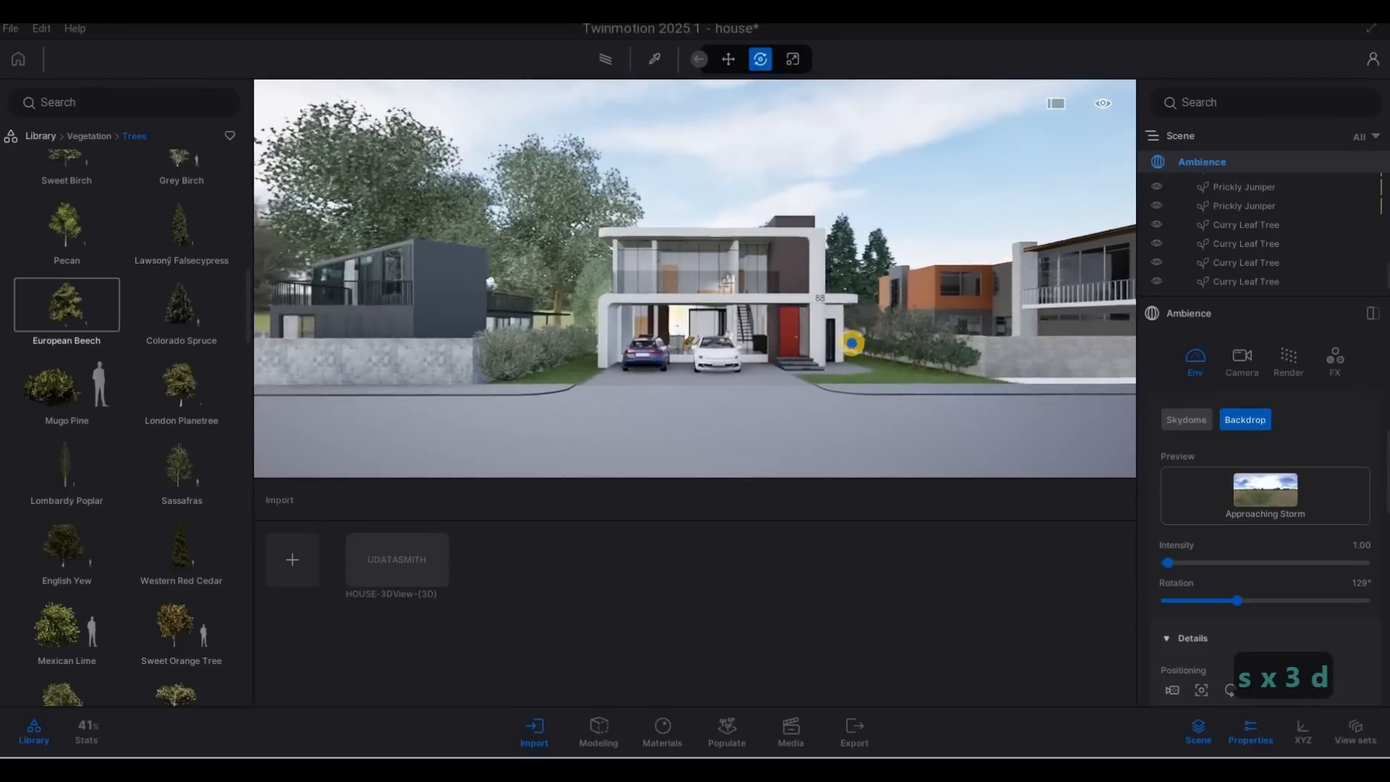
key(w)
key(s)
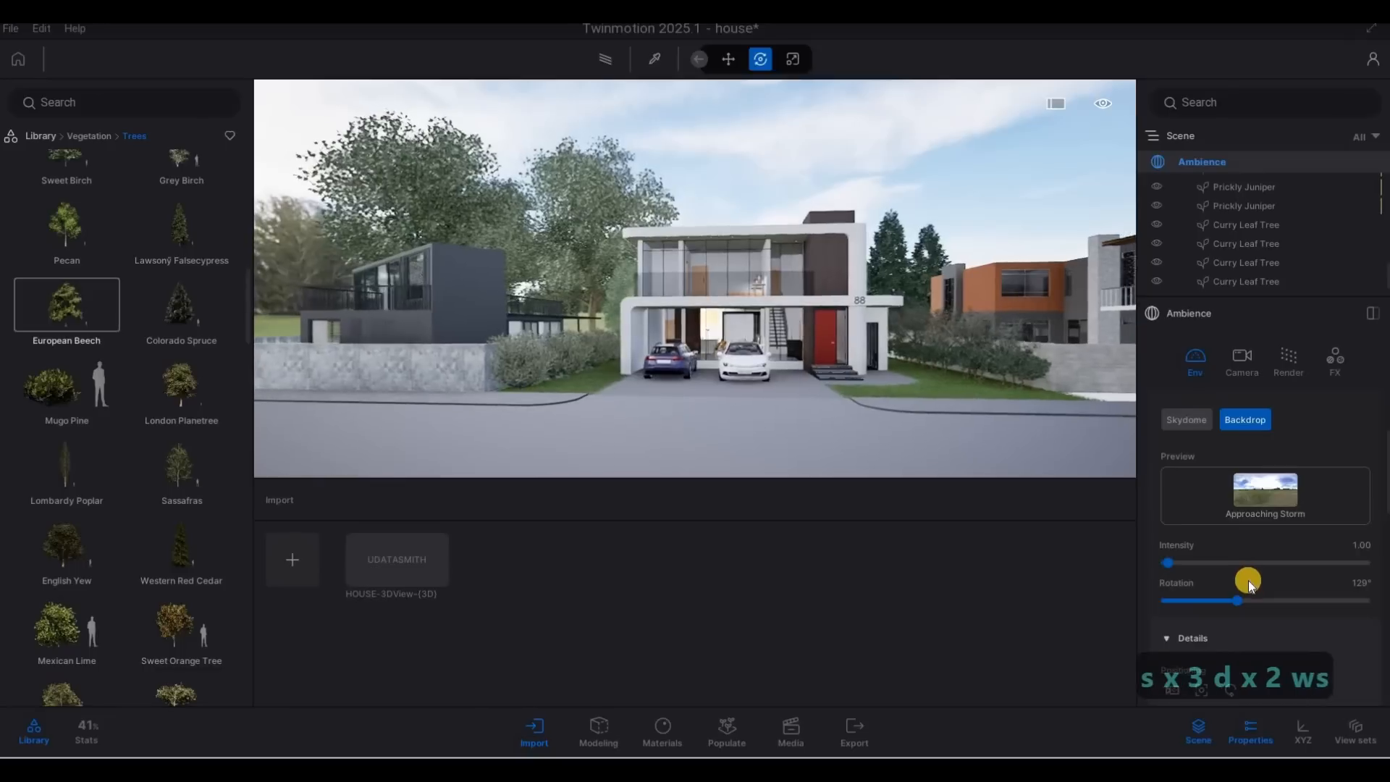
scroll(1249, 580, down, 3)
drag(1243, 587, 1261, 588)
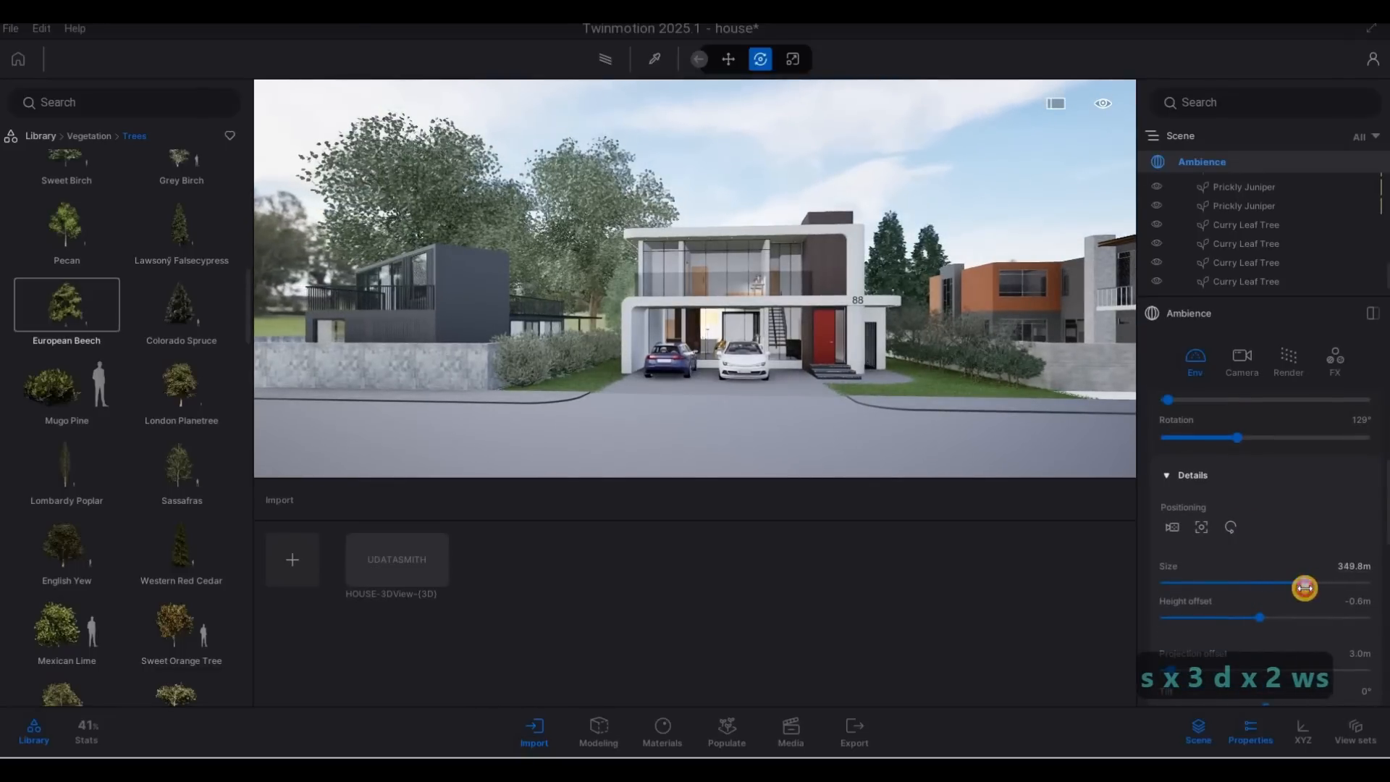
Review the house from the full street elevation down to the cars, front entrance and lawn beside the driveway.
key(a)
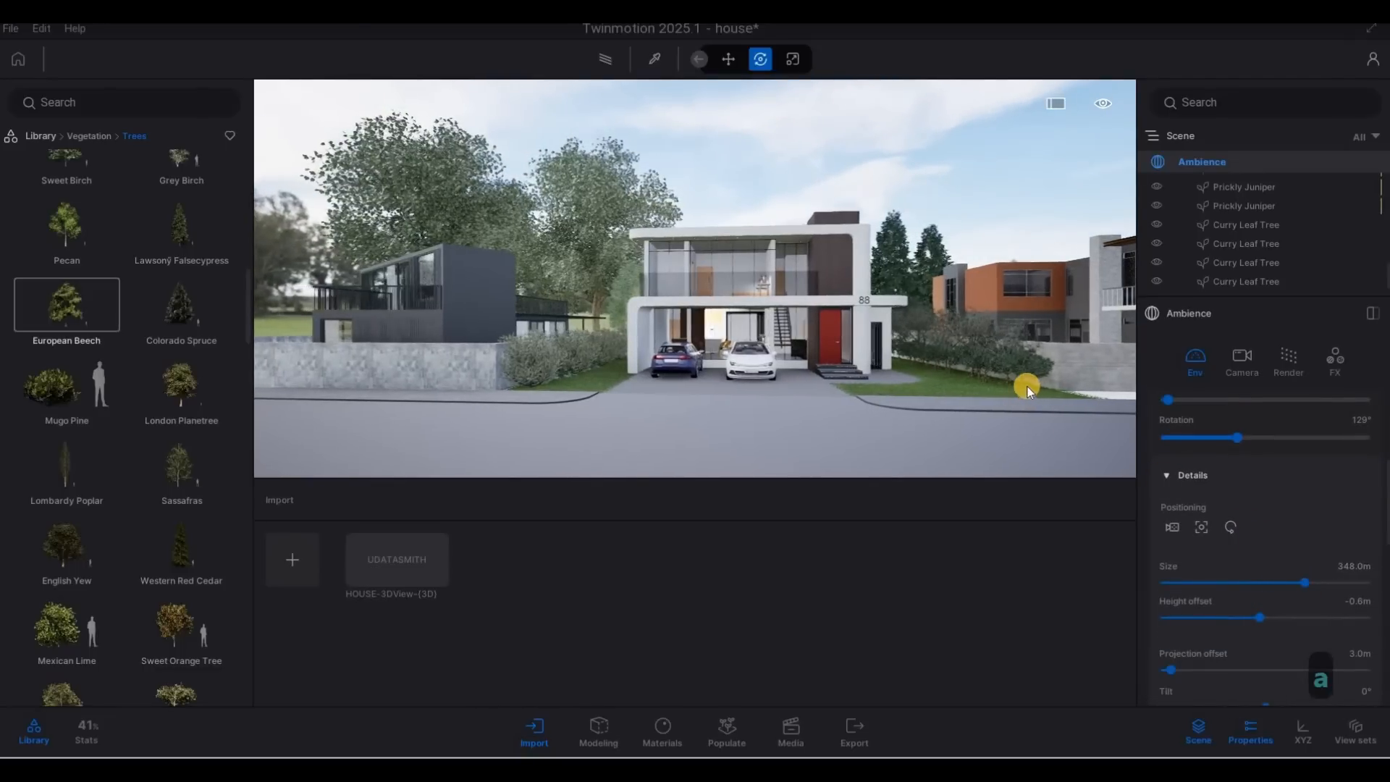
key(w)
key(e)
key(w)
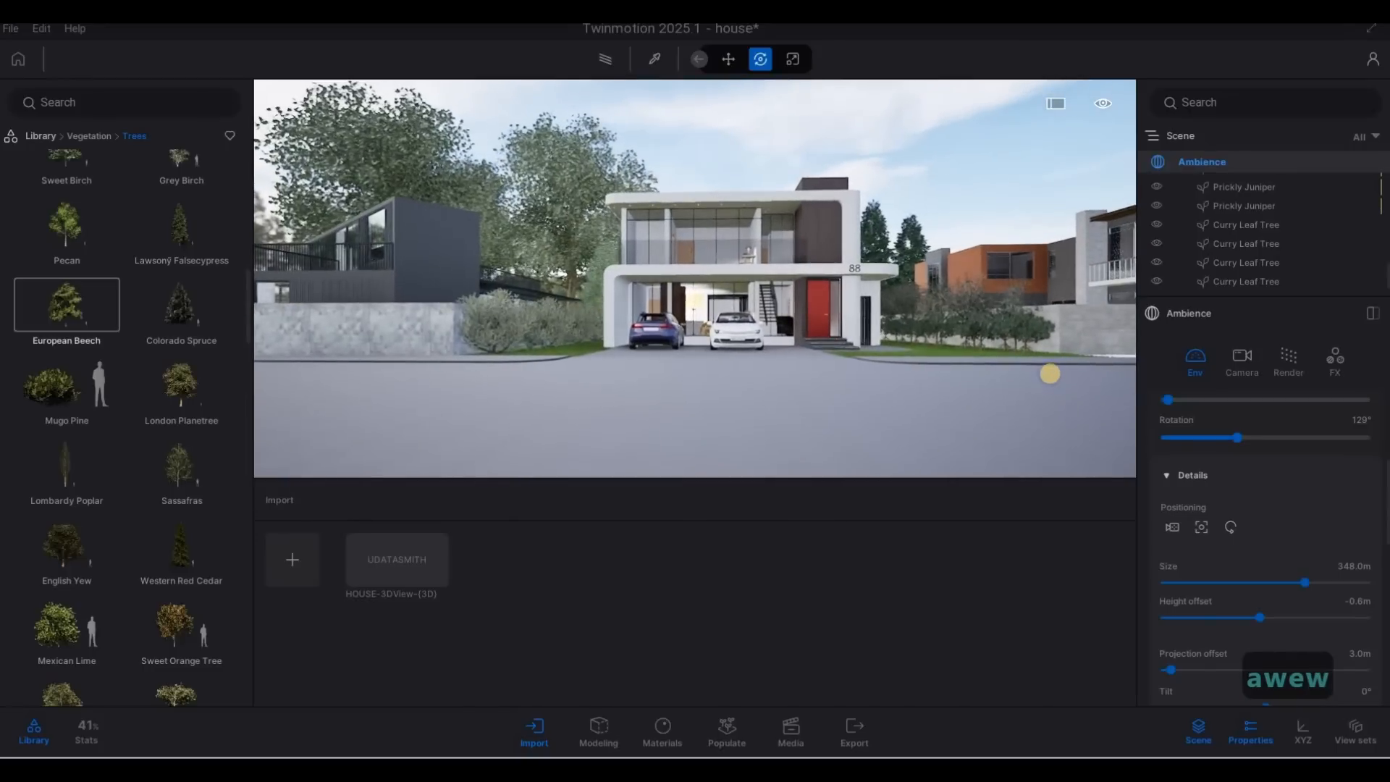
key(a)
key(d)
key(q)
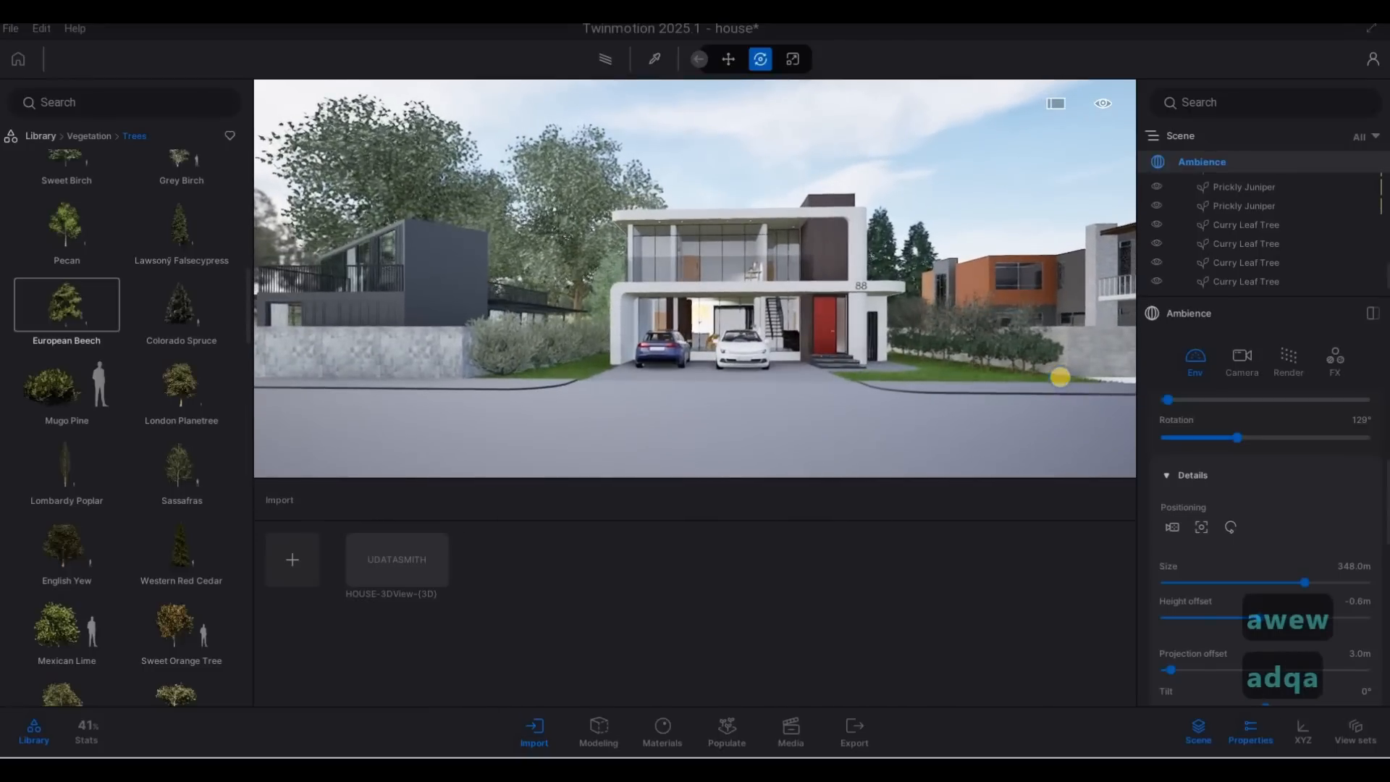
key(F1)
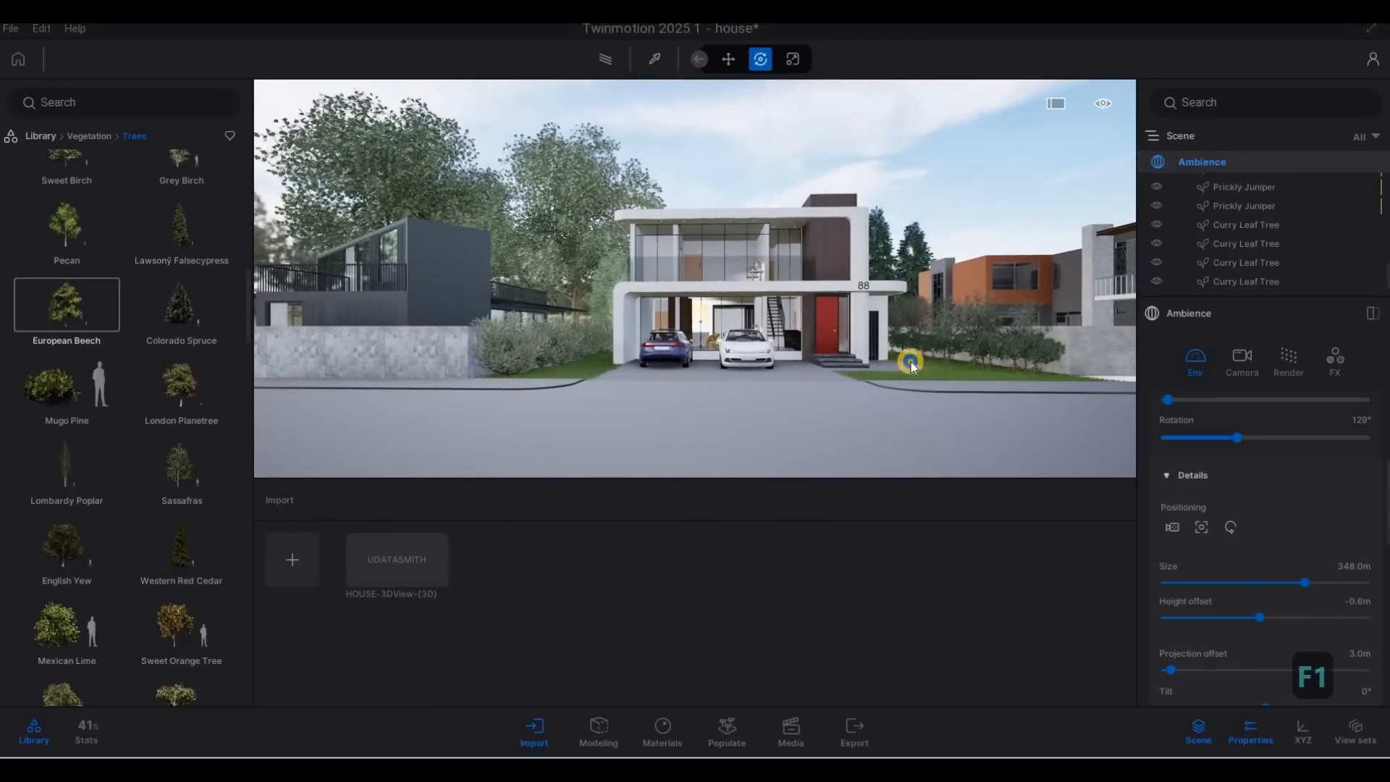
key(d)
key(w)
key(q)
key(d)
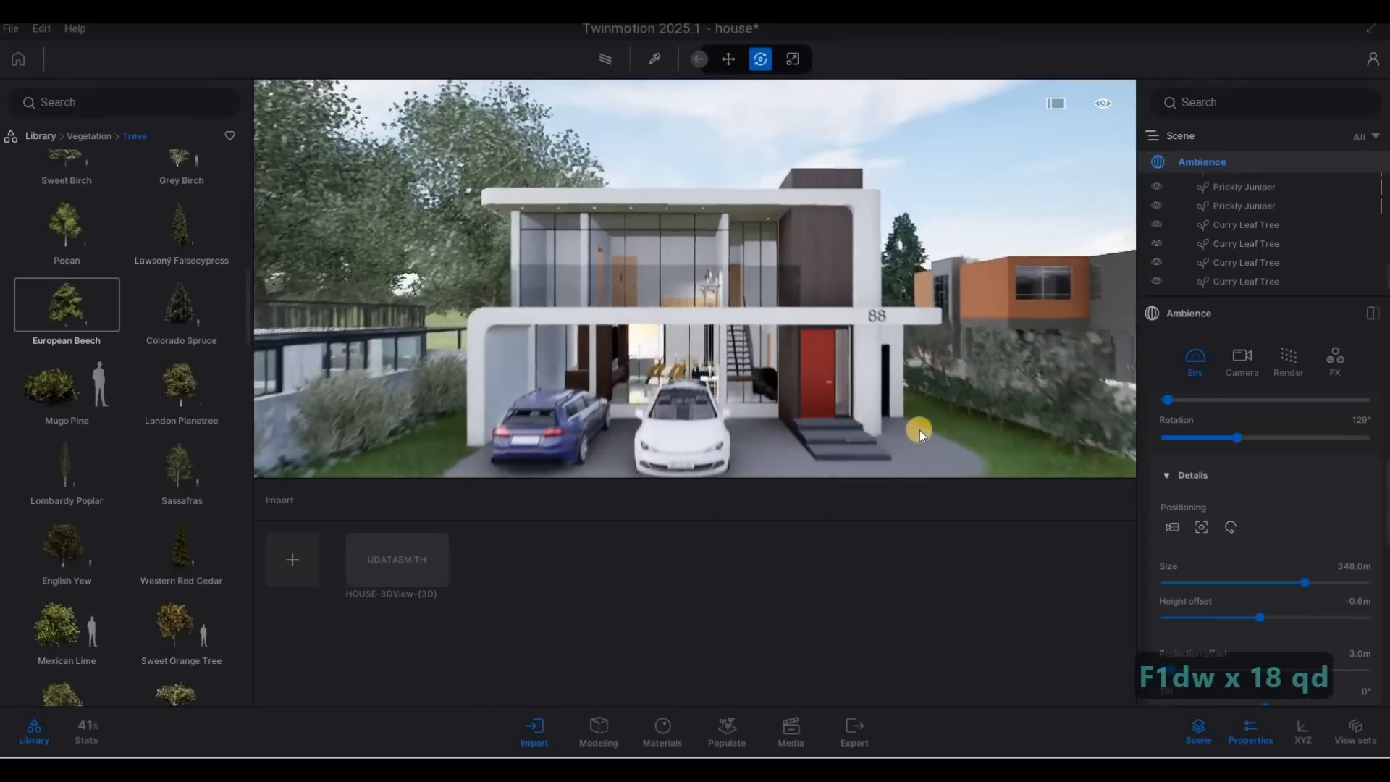
key(s)
key(e)
Browse the Trees, Bushes, Landscapes and Detail grasses vegetation categories for planting suitable along the driveway.
mouse_move(87, 346)
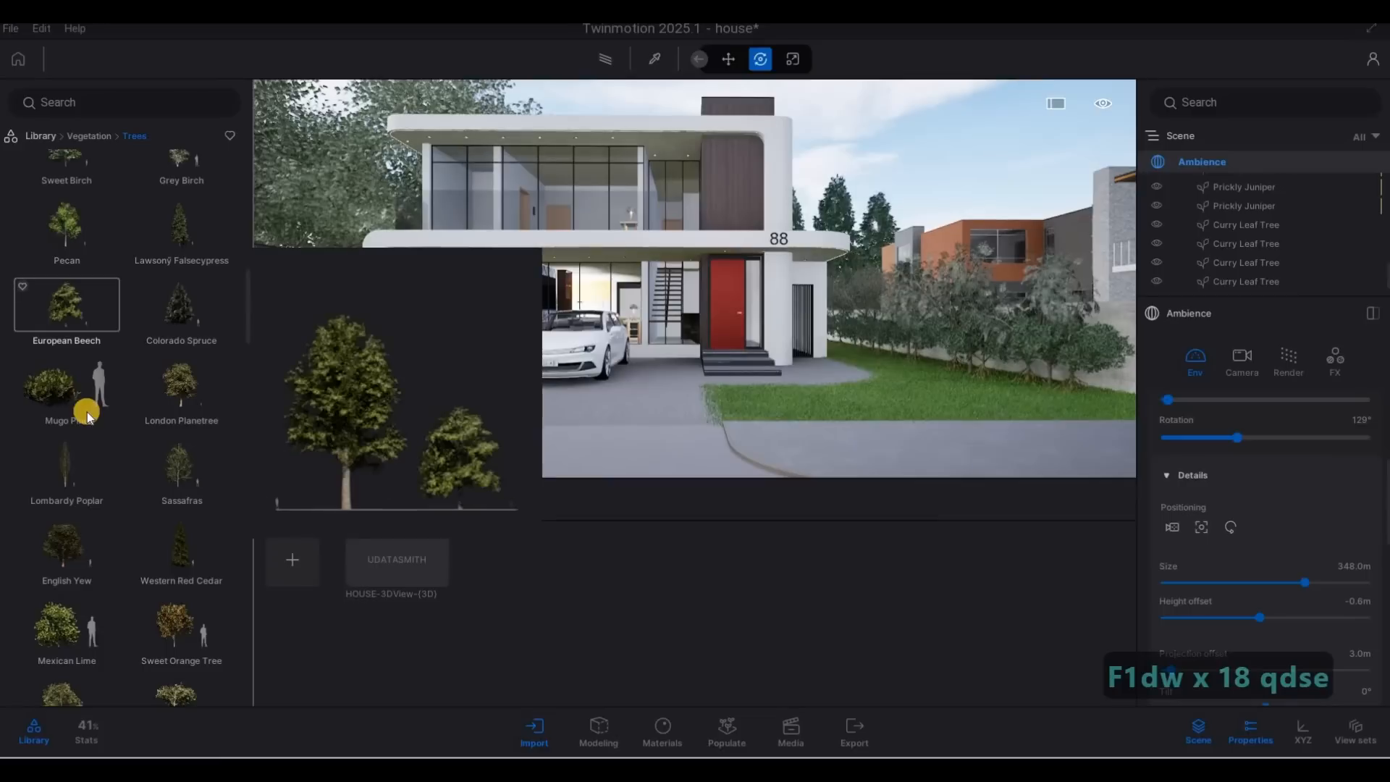
scroll(87, 376, down, 4)
scroll(58, 221, up, 6)
click(89, 136)
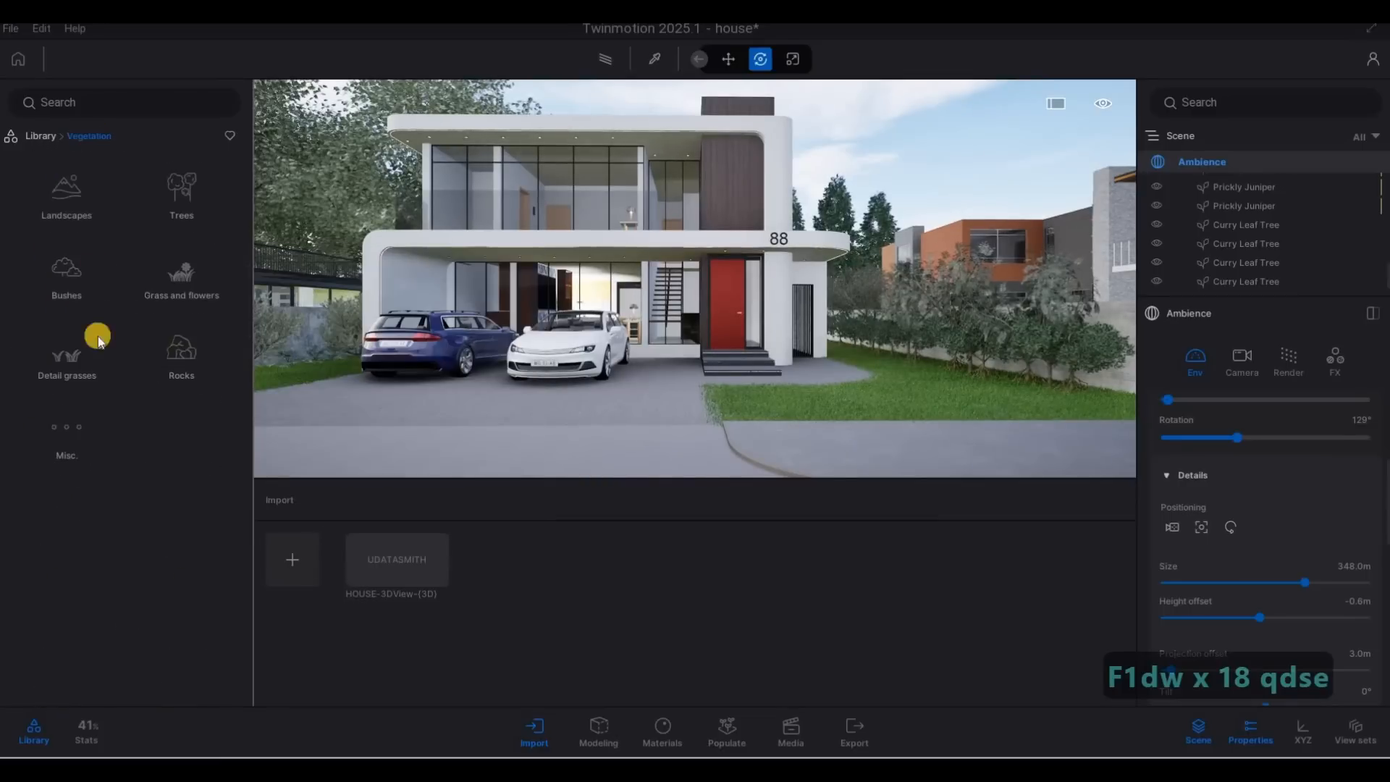
click(58, 275)
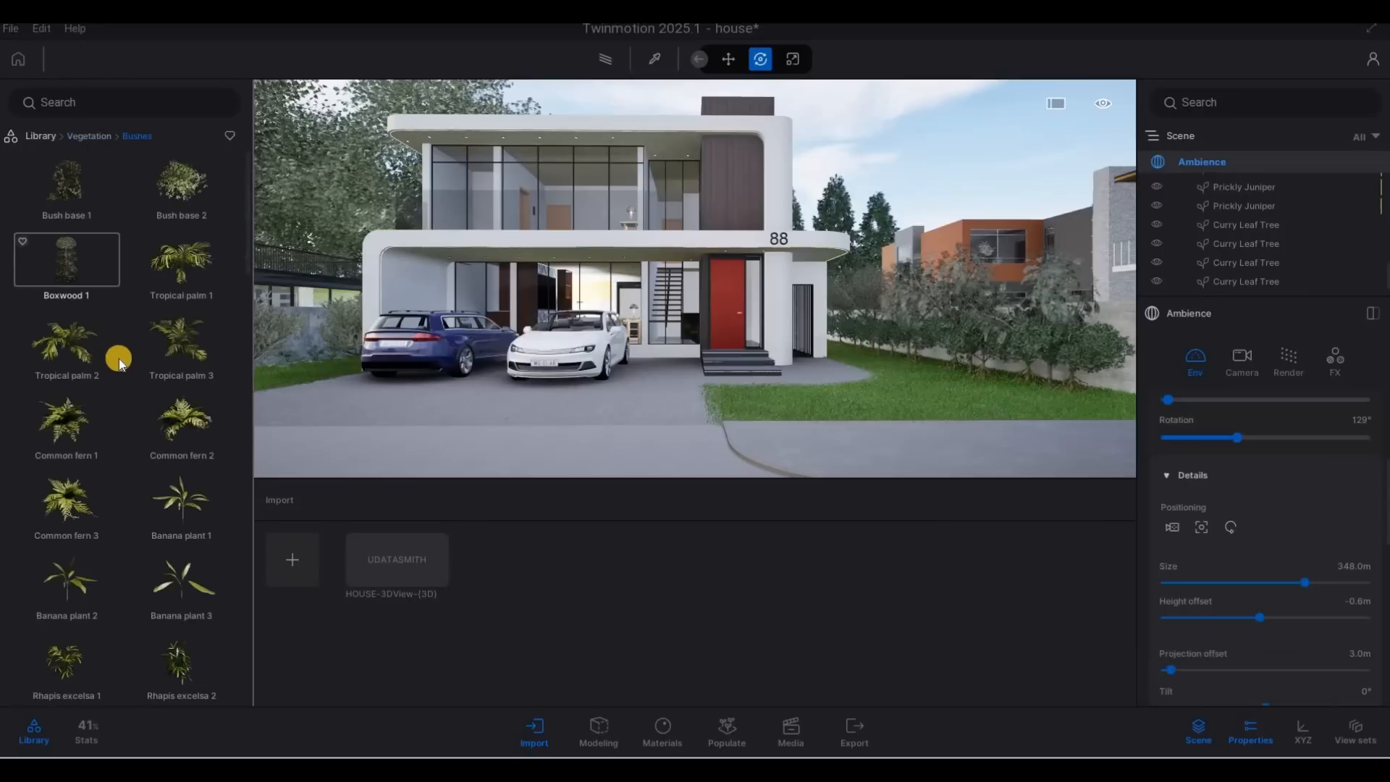
scroll(193, 400, down, 5)
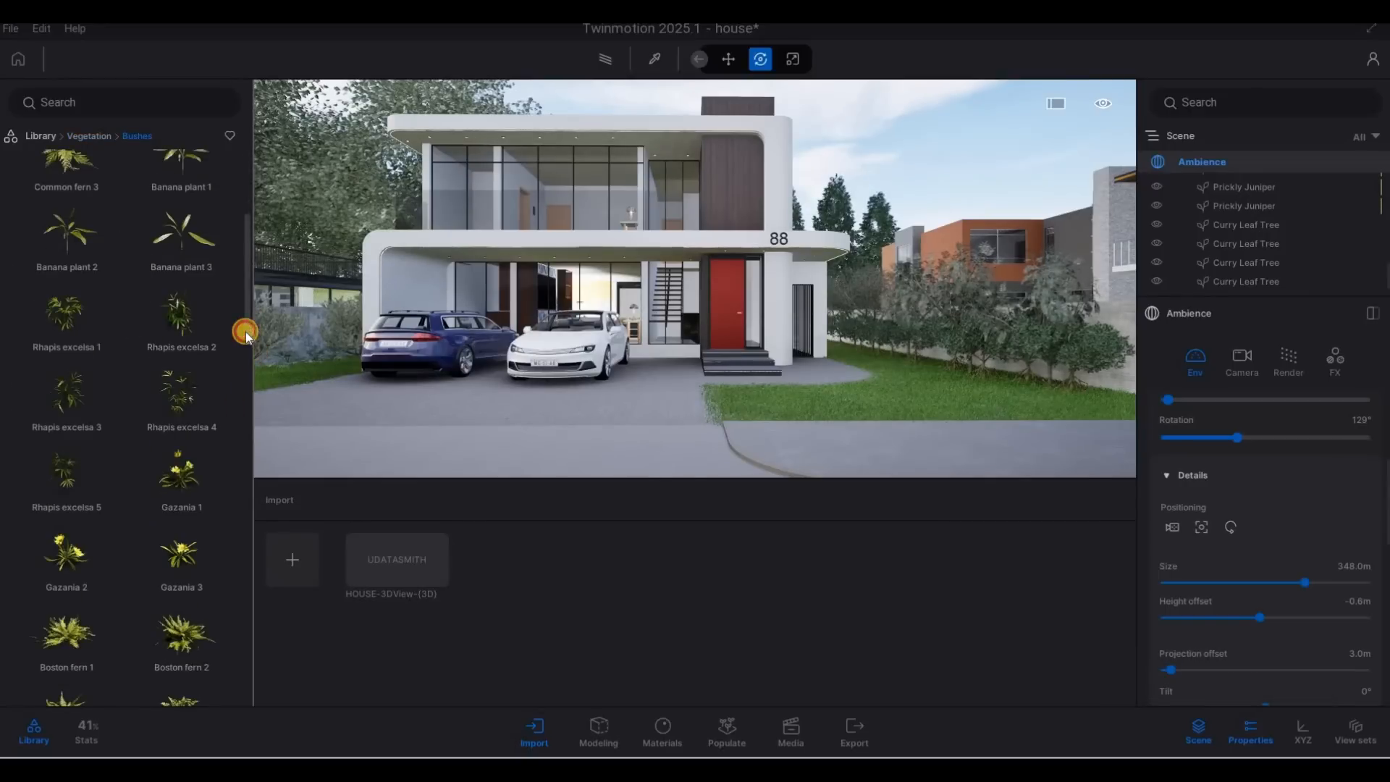
scroll(254, 642, down, 20)
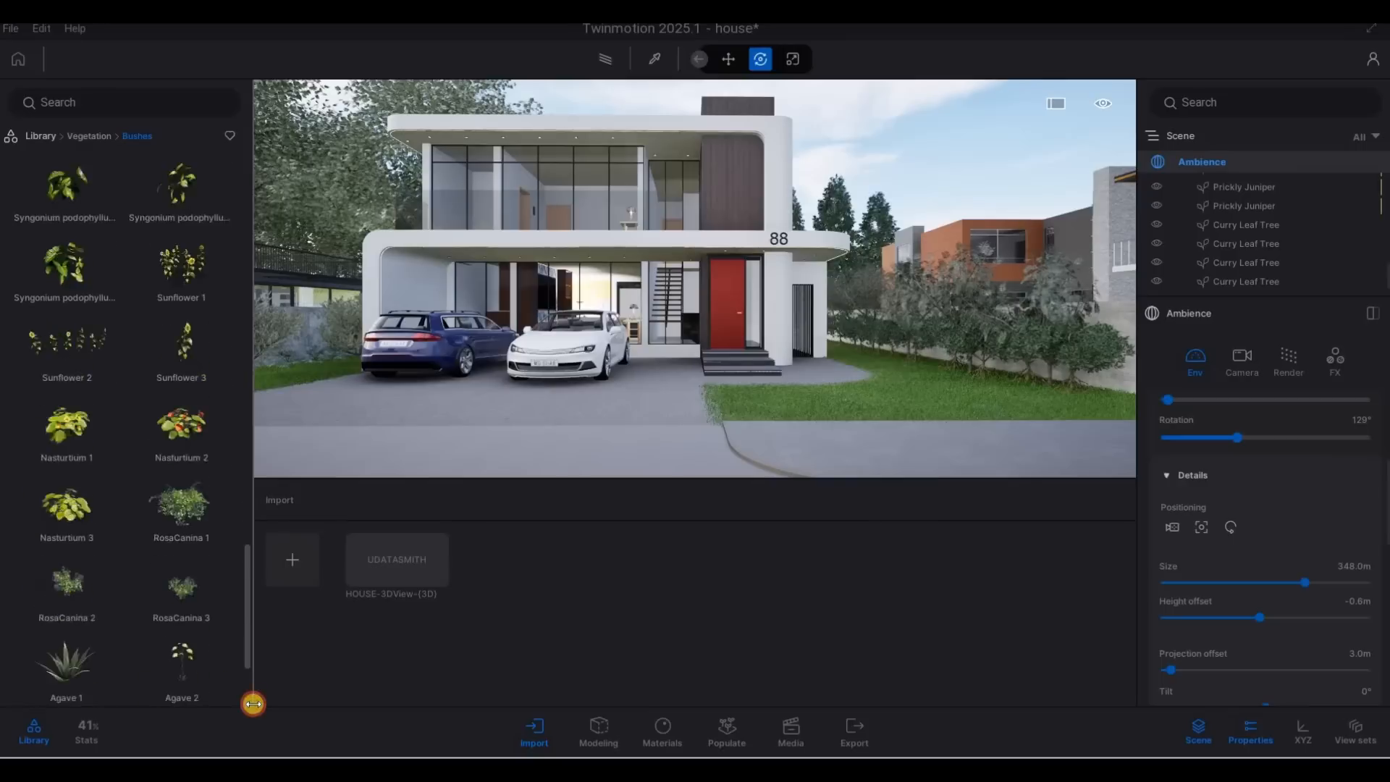
scroll(251, 351, up, 20)
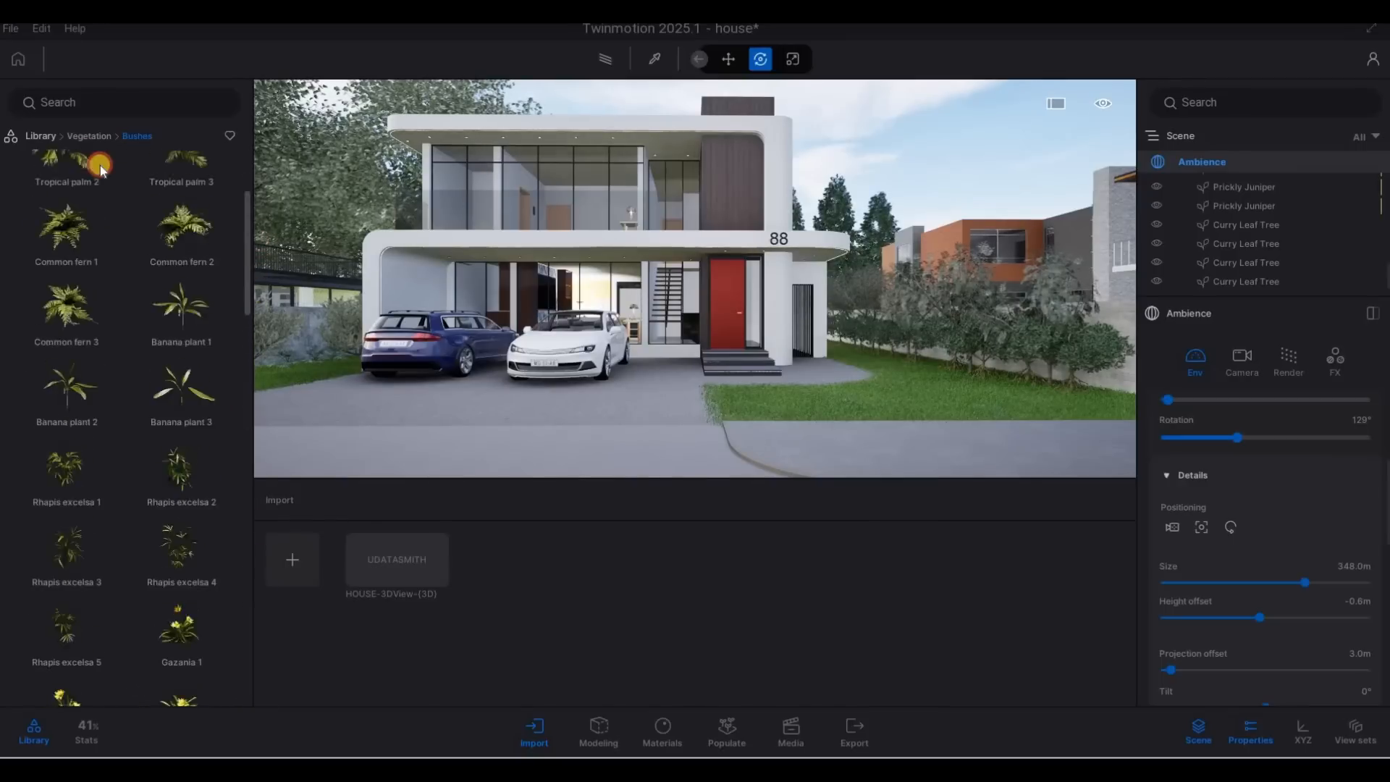
click(88, 141)
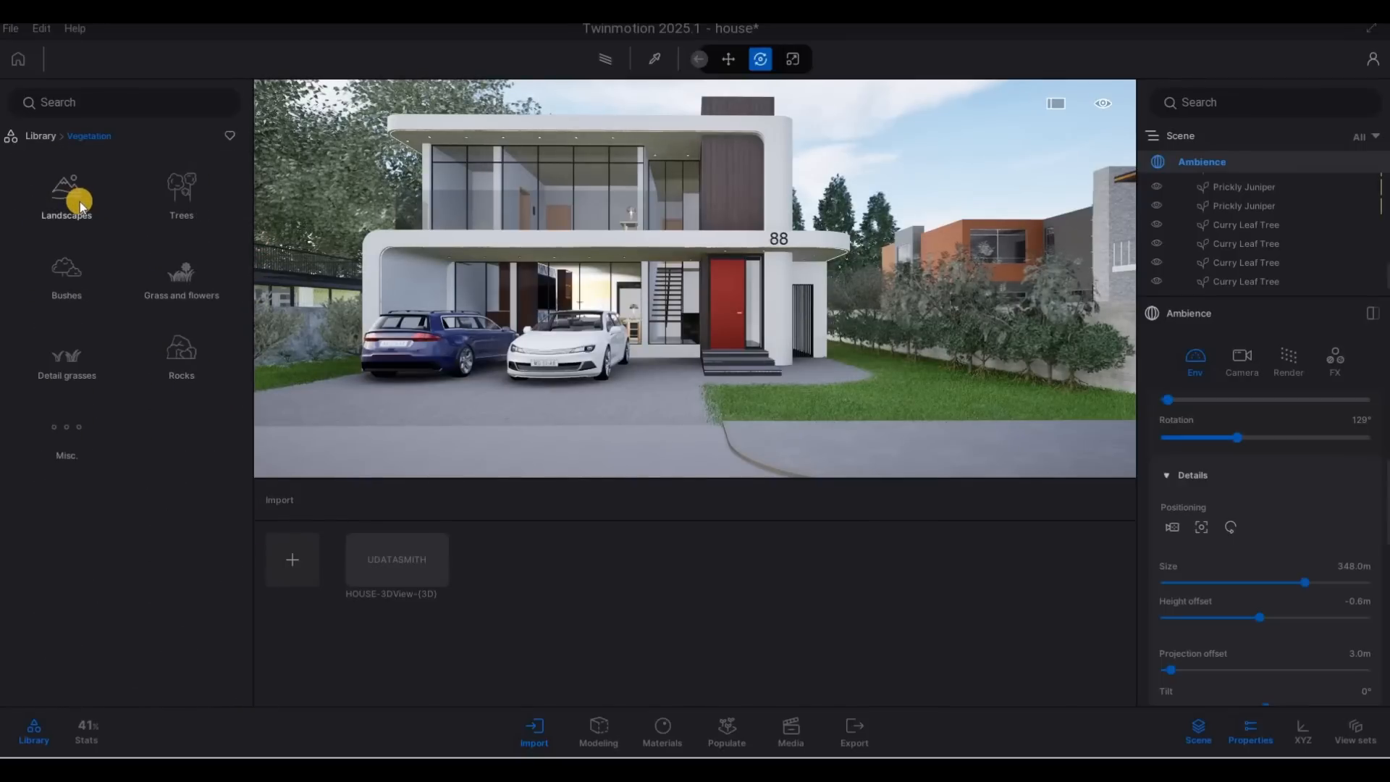
click(80, 201)
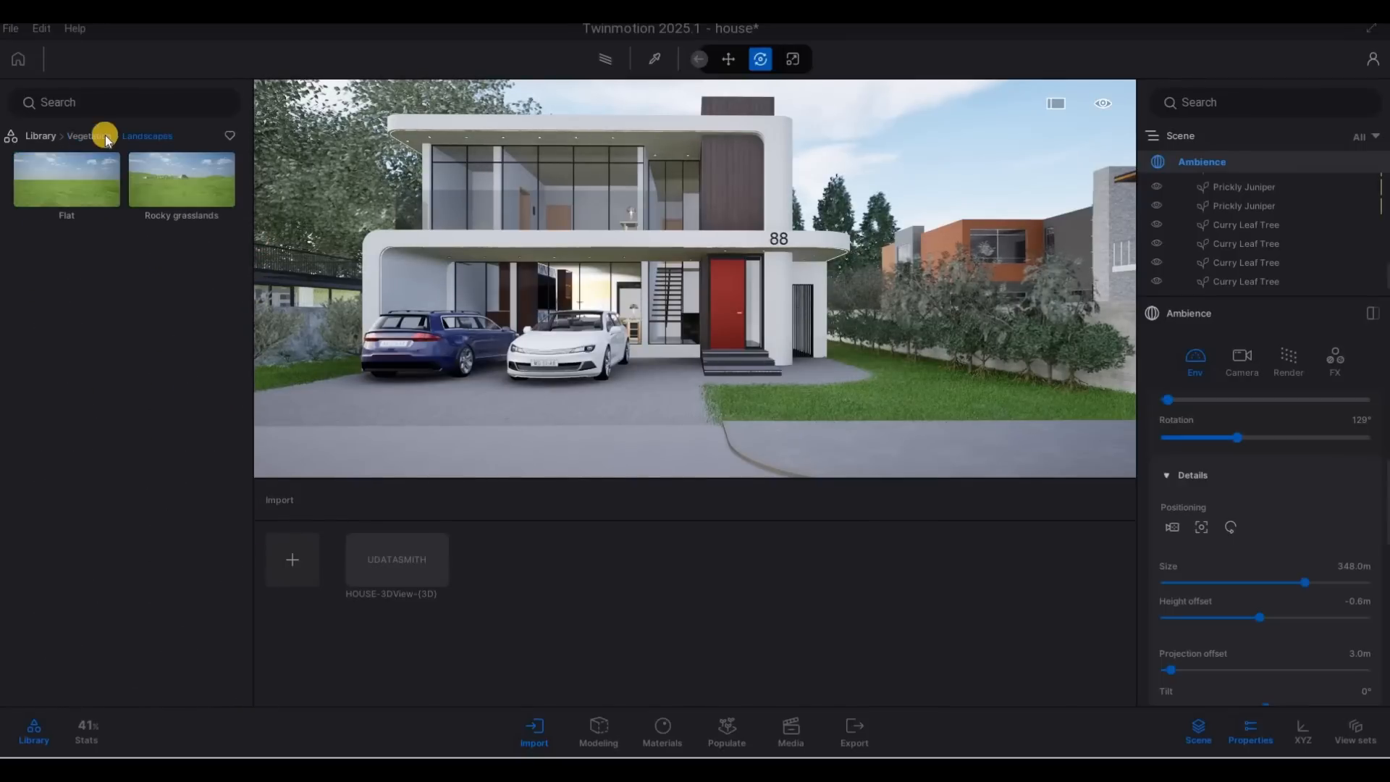
right_click(72, 378)
click(75, 368)
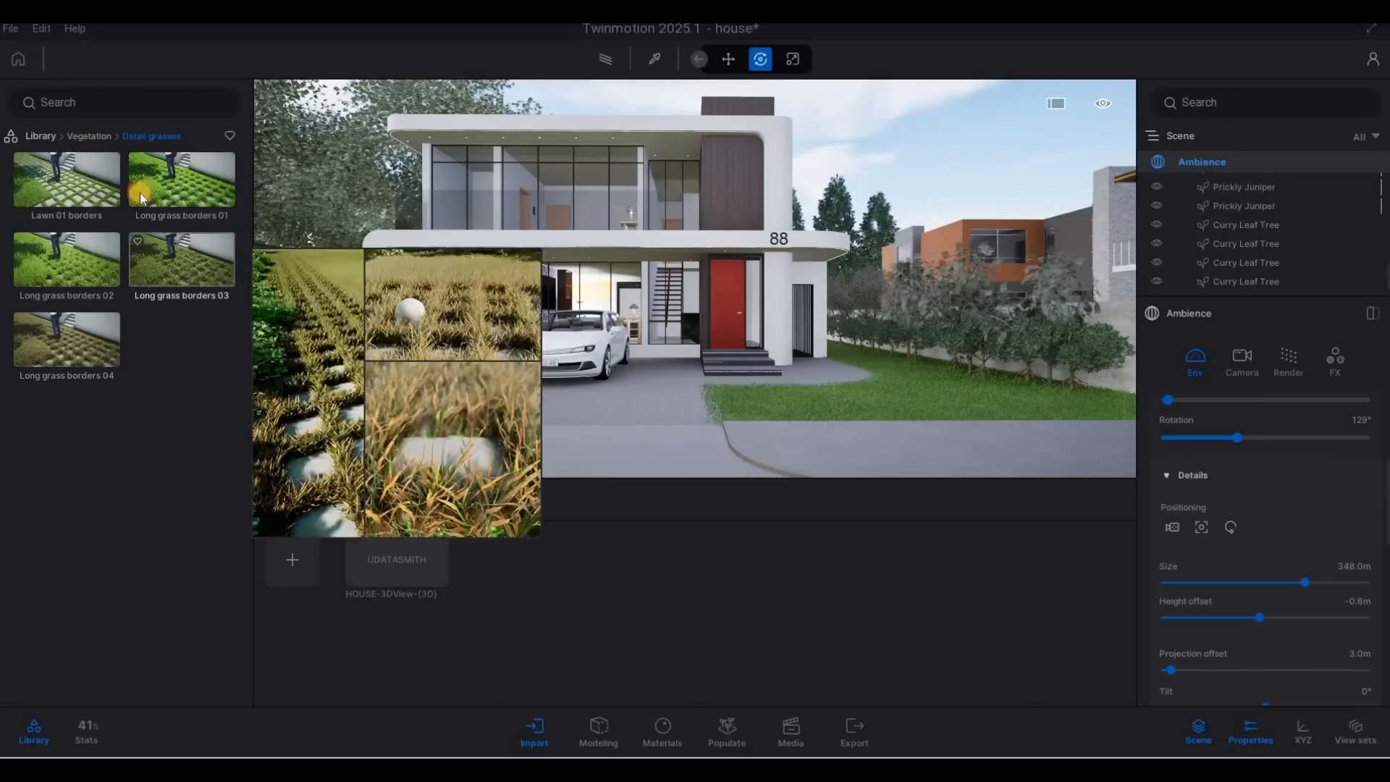
Place a Laurel hedge from the Misc vegetation category between the driveway and the front lawn by the entrance.
right_click(93, 445)
click(90, 439)
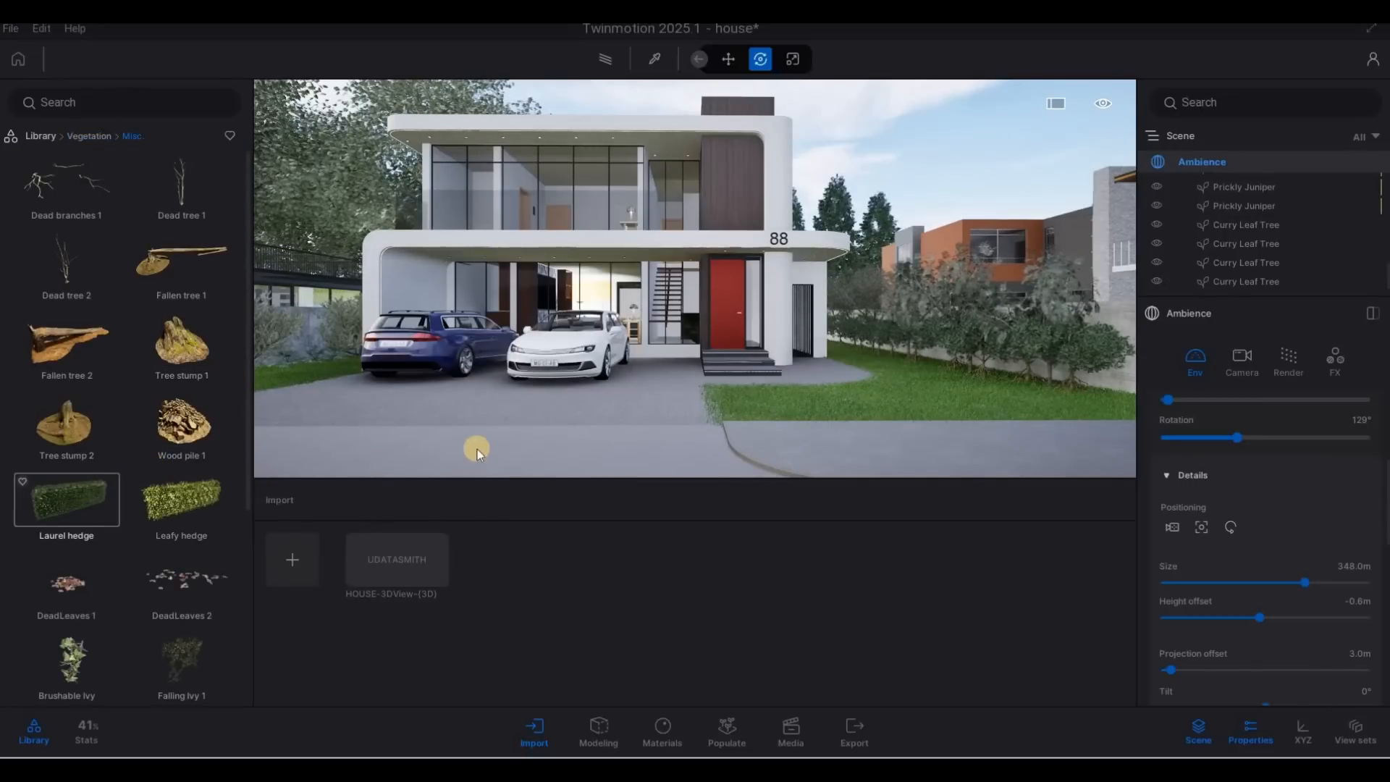
key(w)
key(d)
drag(733, 450, 739, 390)
key(s)
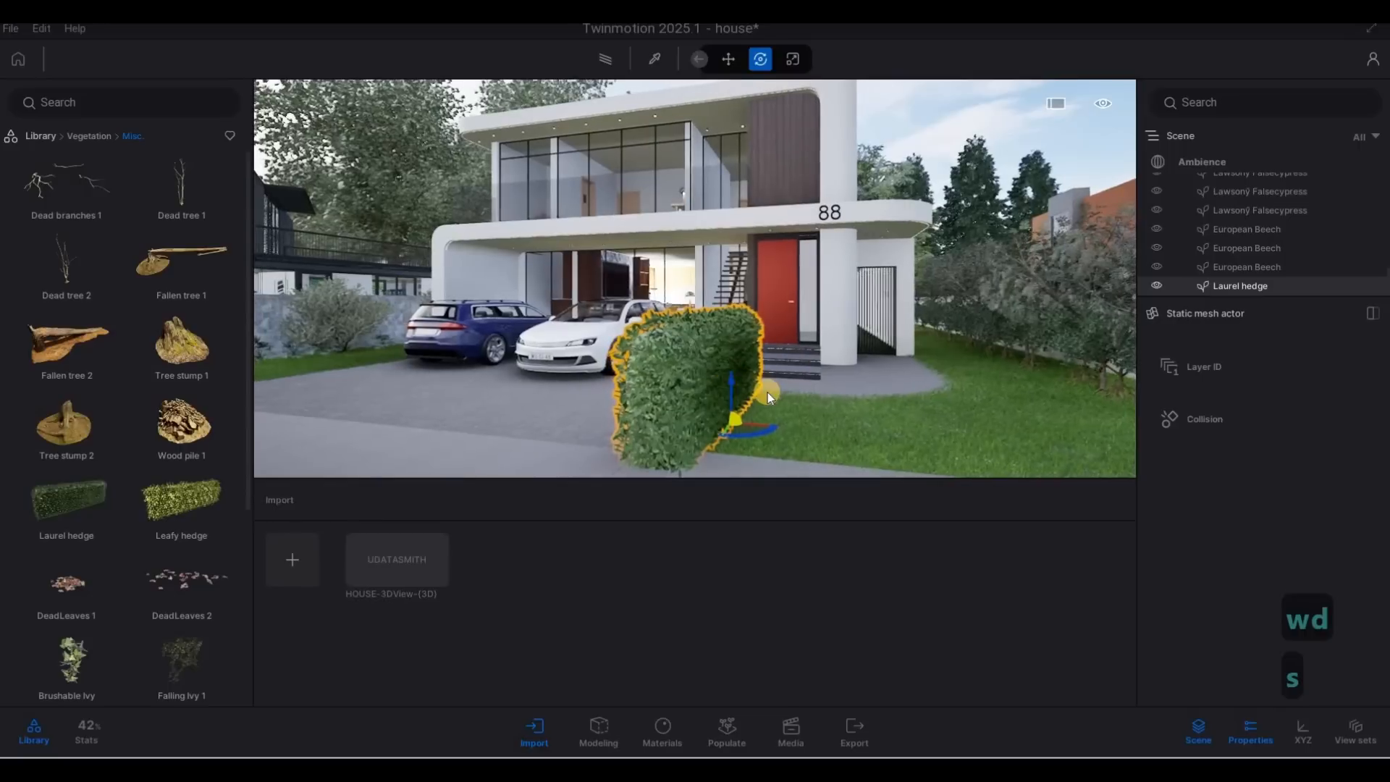
Scale the Laurel hedge's height by a factor of 0.37.
key(Caps_Lock)
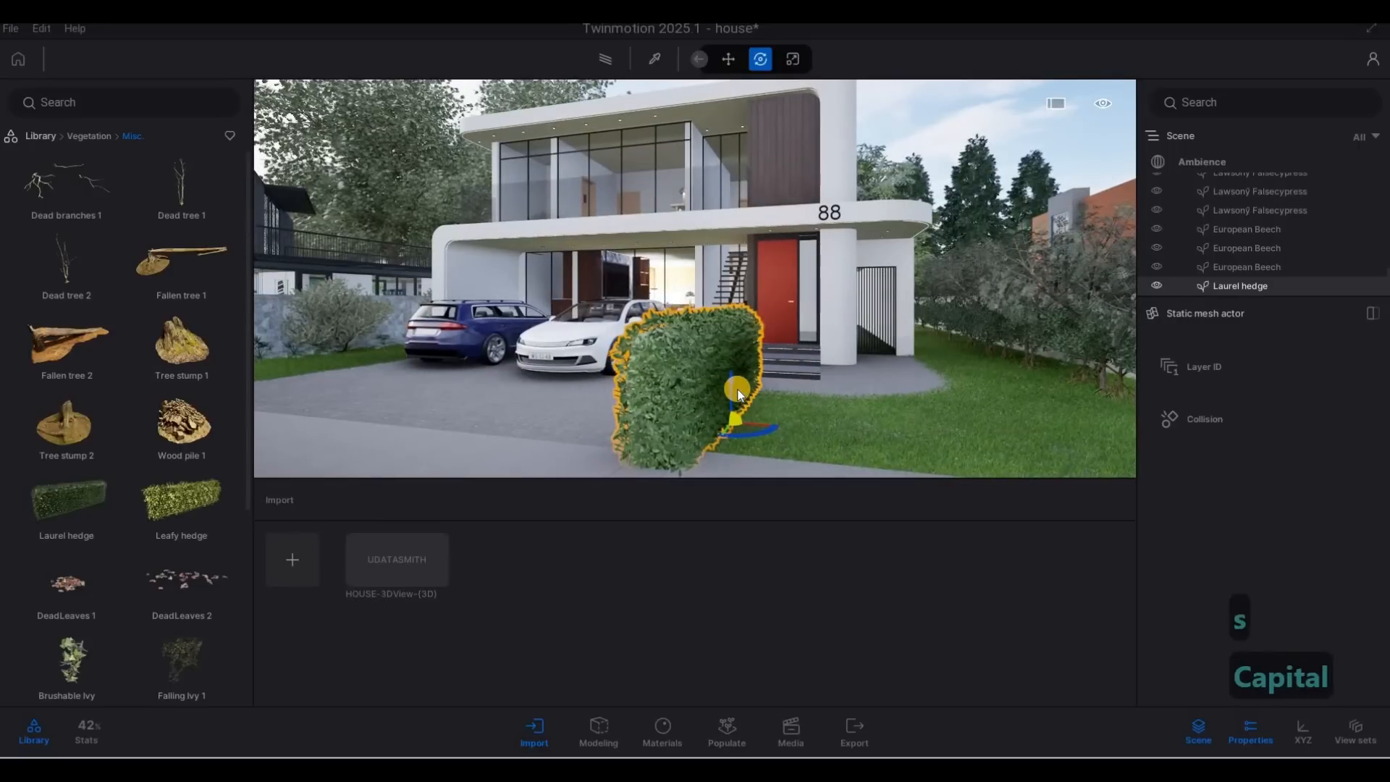
key(Tab)
drag(746, 434, 750, 384)
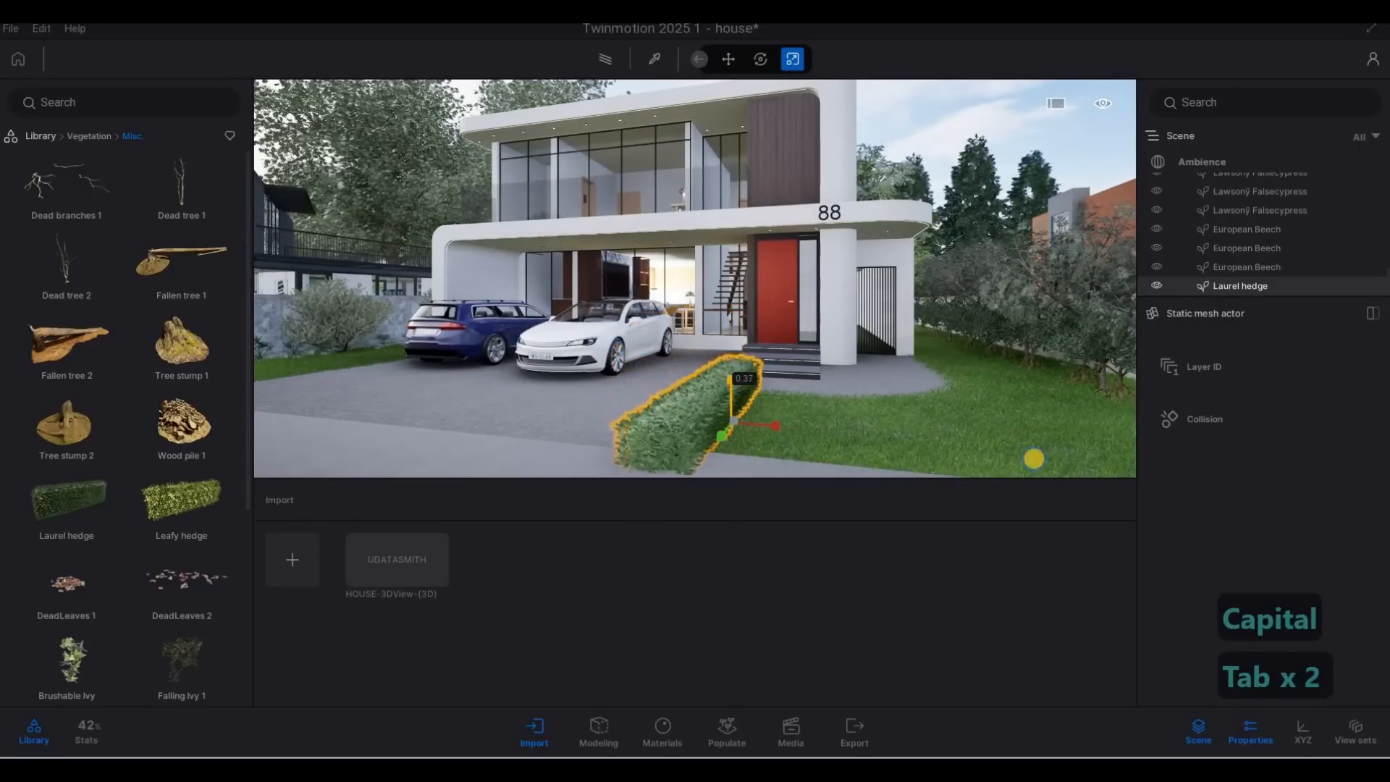
Scale down the thickness of the Laurel hedge beside the entrance lawn.
key(a)
key(w)
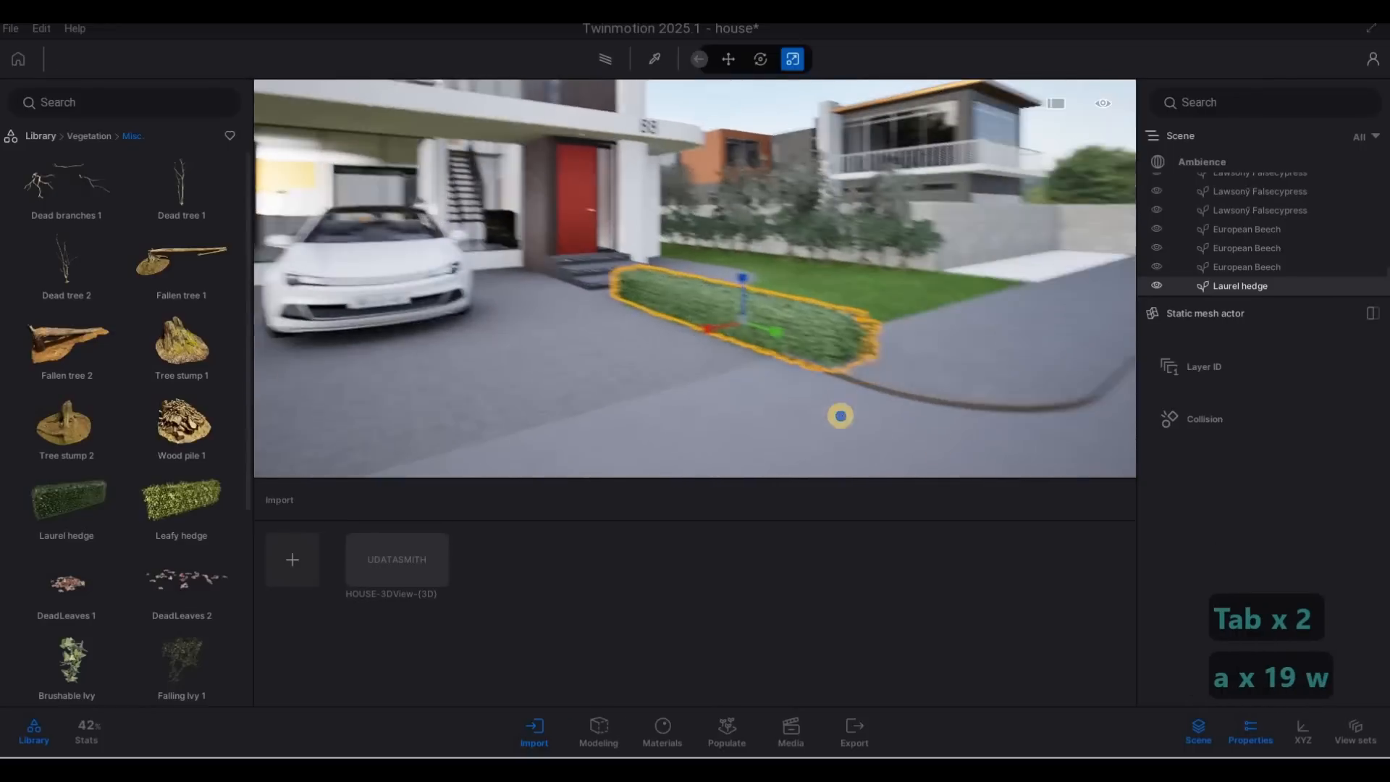
key(q)
key(q)
key(a)
key(s)
drag(673, 400, 714, 411)
key(d)
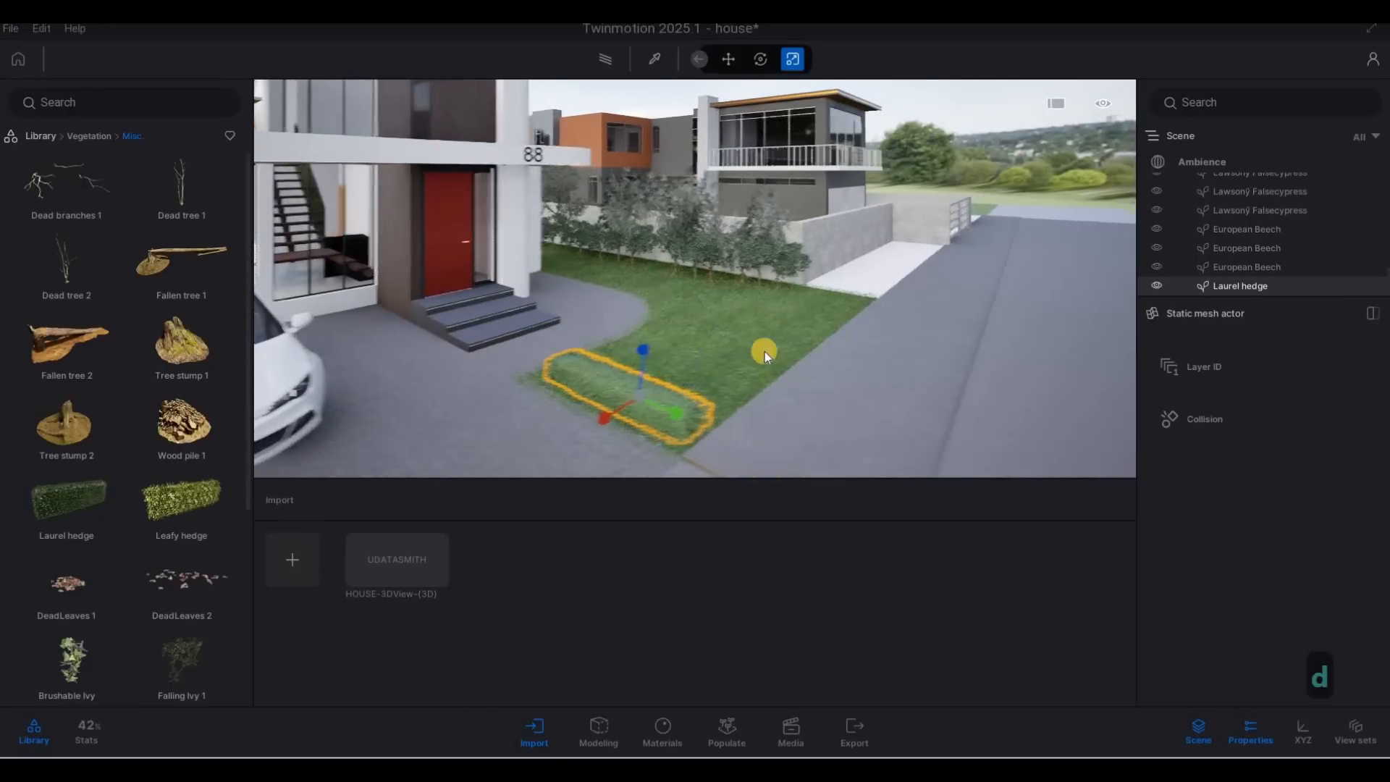
Trim the hedge's thickness and height slightly more to form a low lawn border.
key(d)
right_drag(765, 350, 593, 333)
key(a)
drag(511, 348, 517, 346)
drag(562, 295, 563, 305)
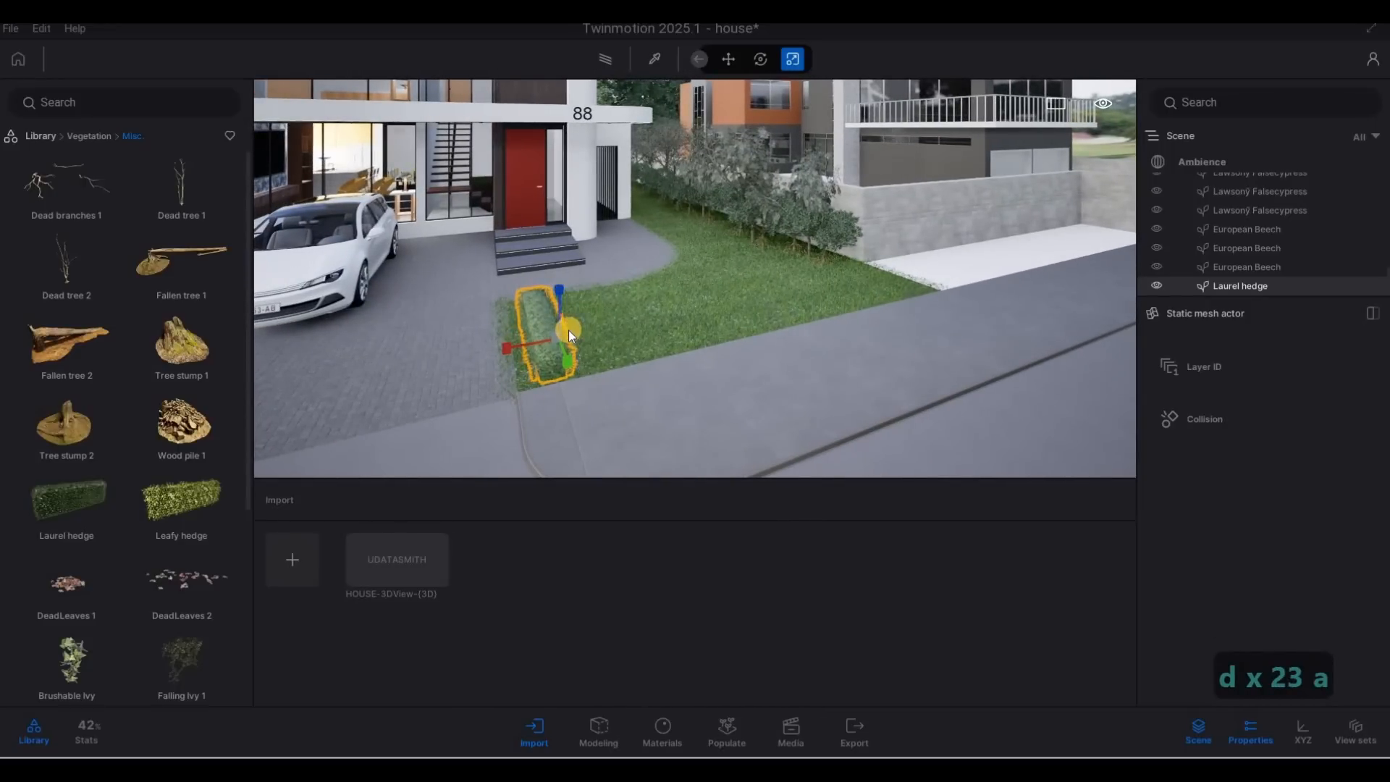
Shift the low hedge sideways to line up with the paved driveway's edge at the entrance lawn.
key(Tab)
key(Tab)
drag(486, 353, 604, 325)
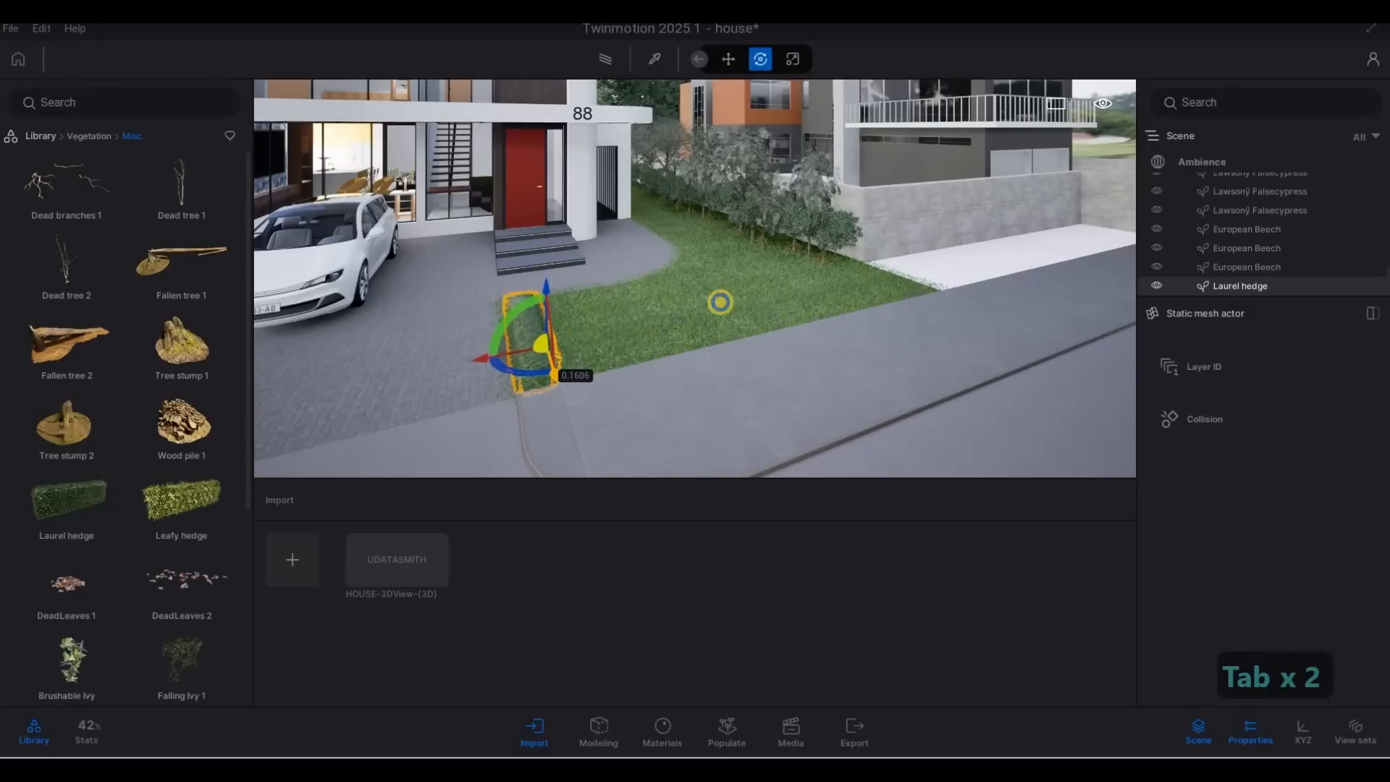
key(a)
key(a)
key(w)
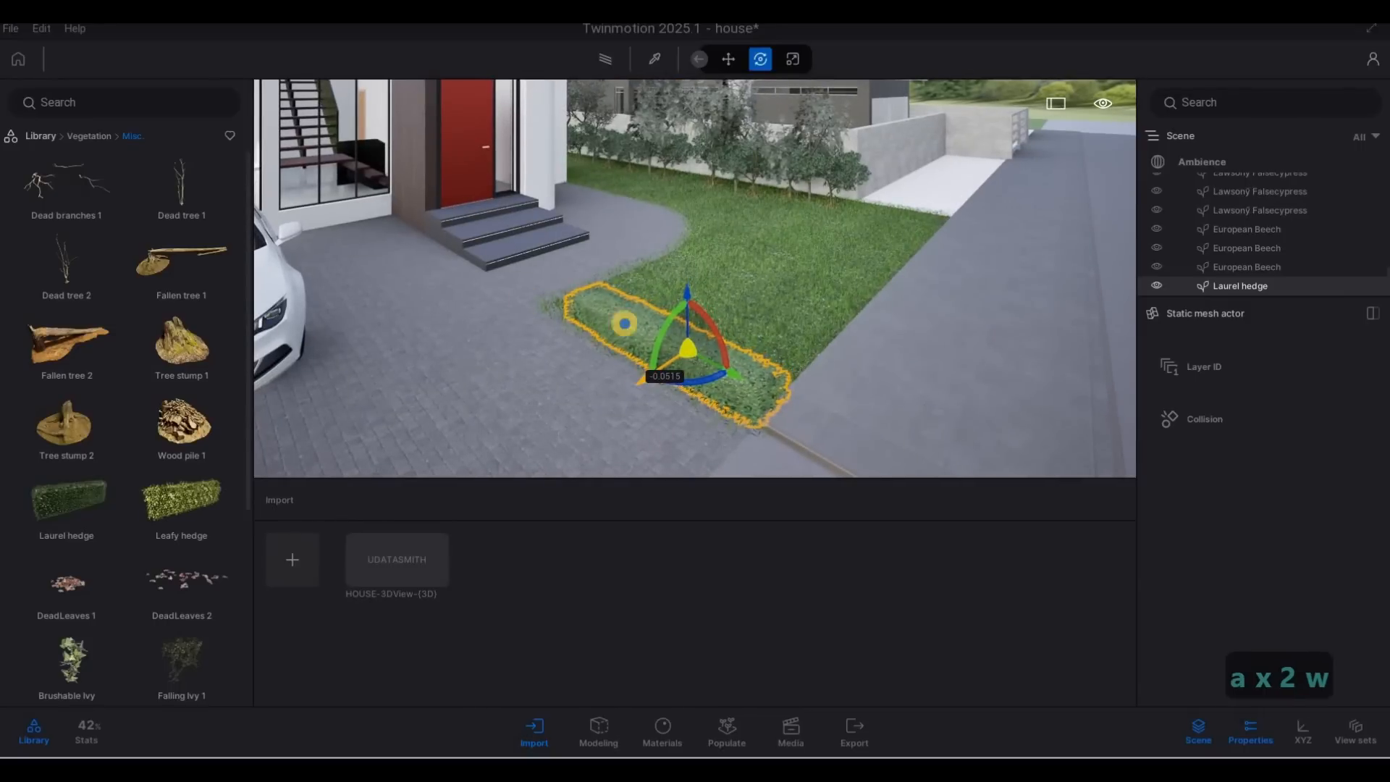
Copy the low hedge across the driveway to the edge of the lawn beside the blue car.
key(d)
key(s)
key(d)
key(a)
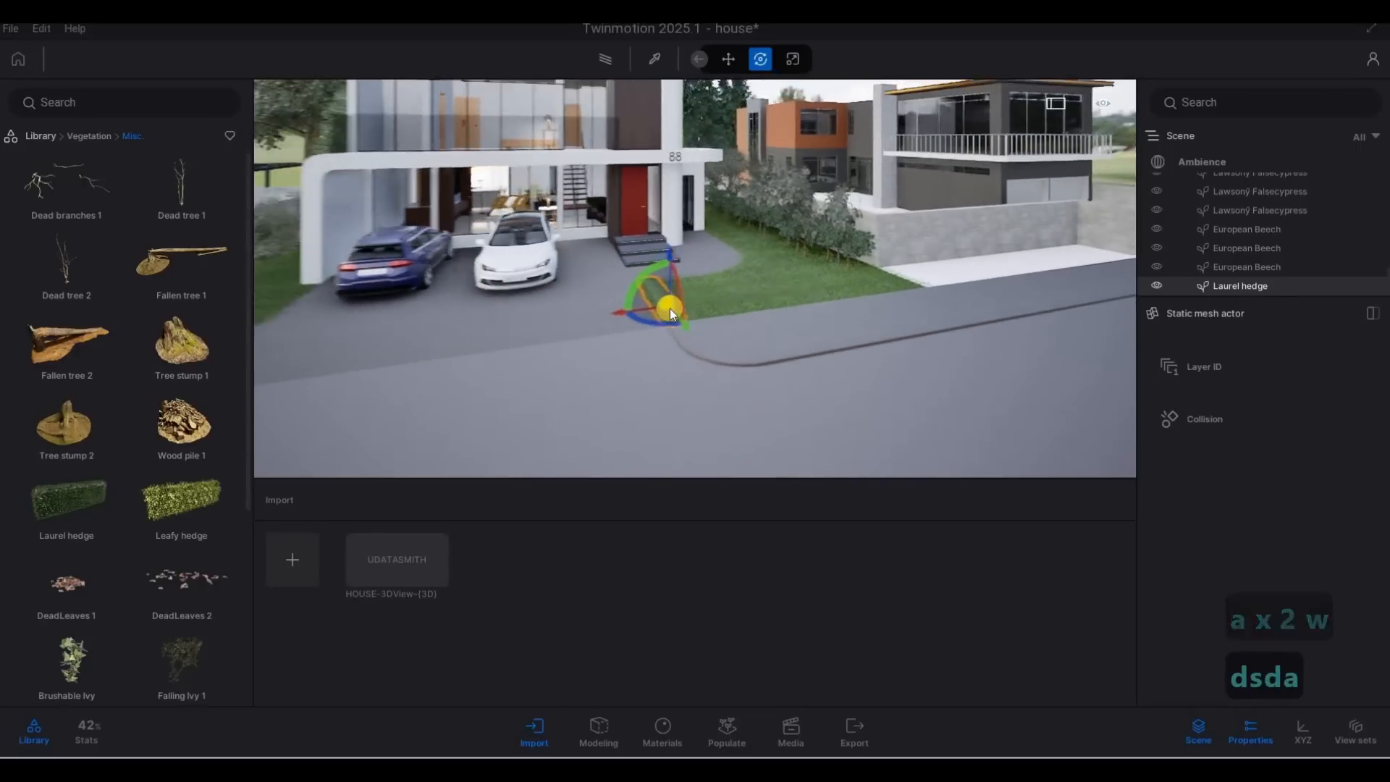
drag(528, 316, 308, 316)
drag(447, 346, 335, 358)
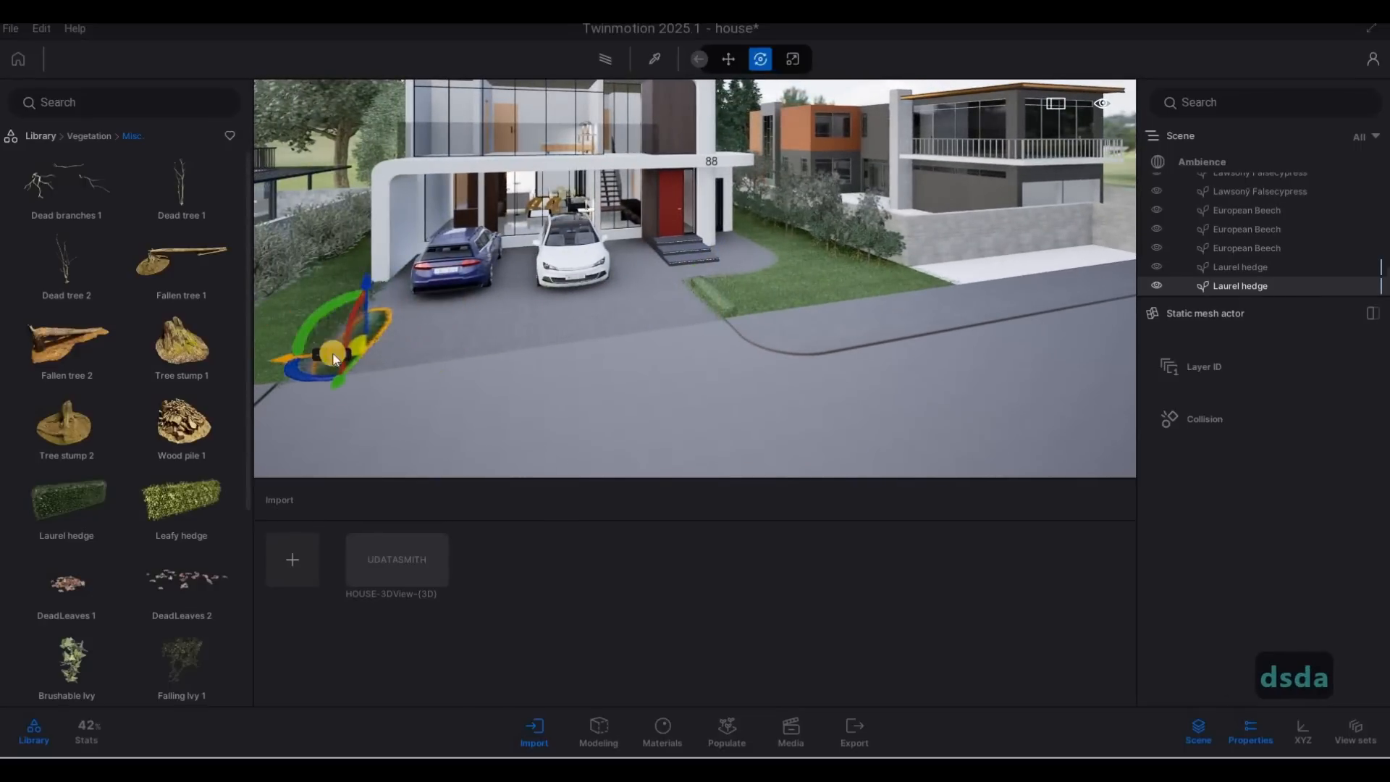
alt+drag(660, 478, 661, 472)
click(661, 471)
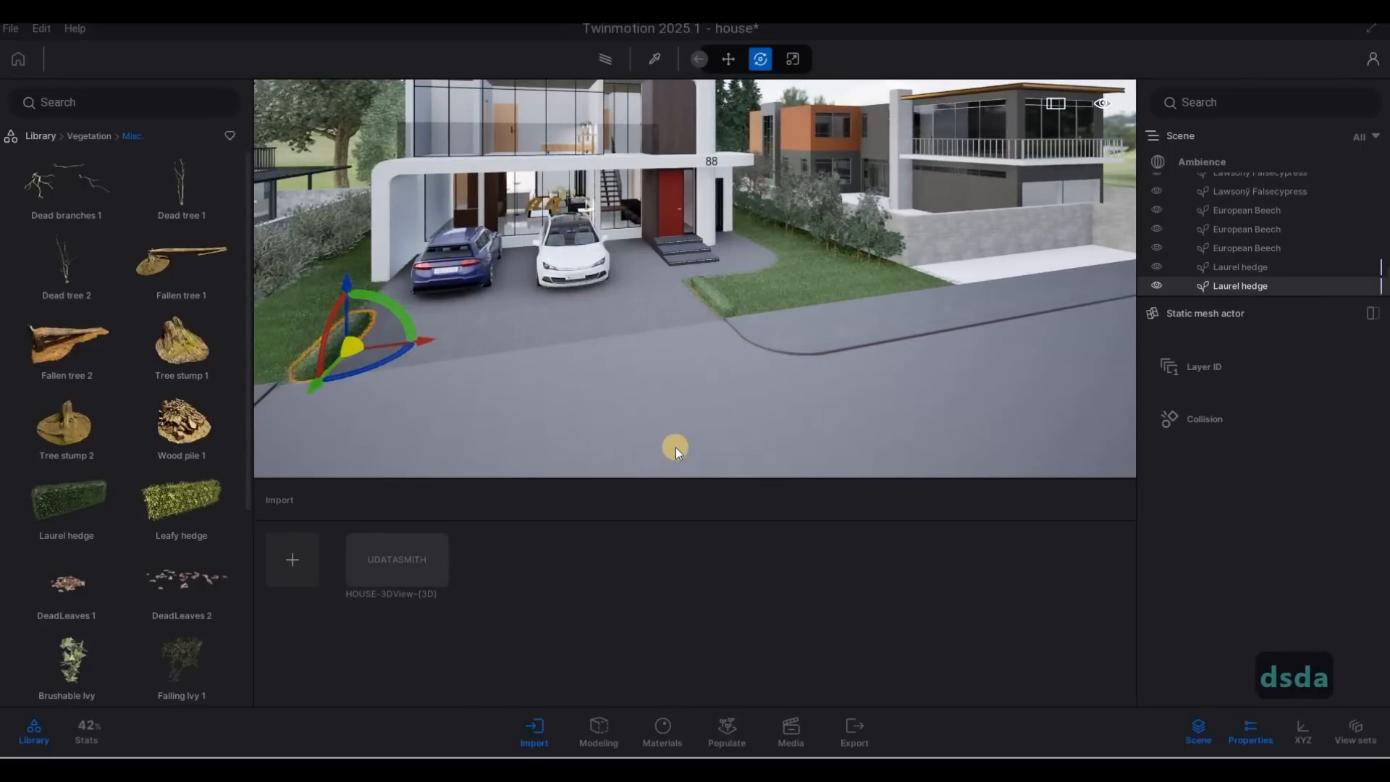
Move the copied hedge sideways by about 0.55 m to follow the driveway edge on the blue car's side.
key(a)
key(a)
key(a)
key(a)
key(a)
key(a)
key(w)
drag(520, 385, 481, 390)
Copy the hedge about 2.84 m along the driveway edge towards the house, beside the blue car.
key(d)
key(d)
key(d)
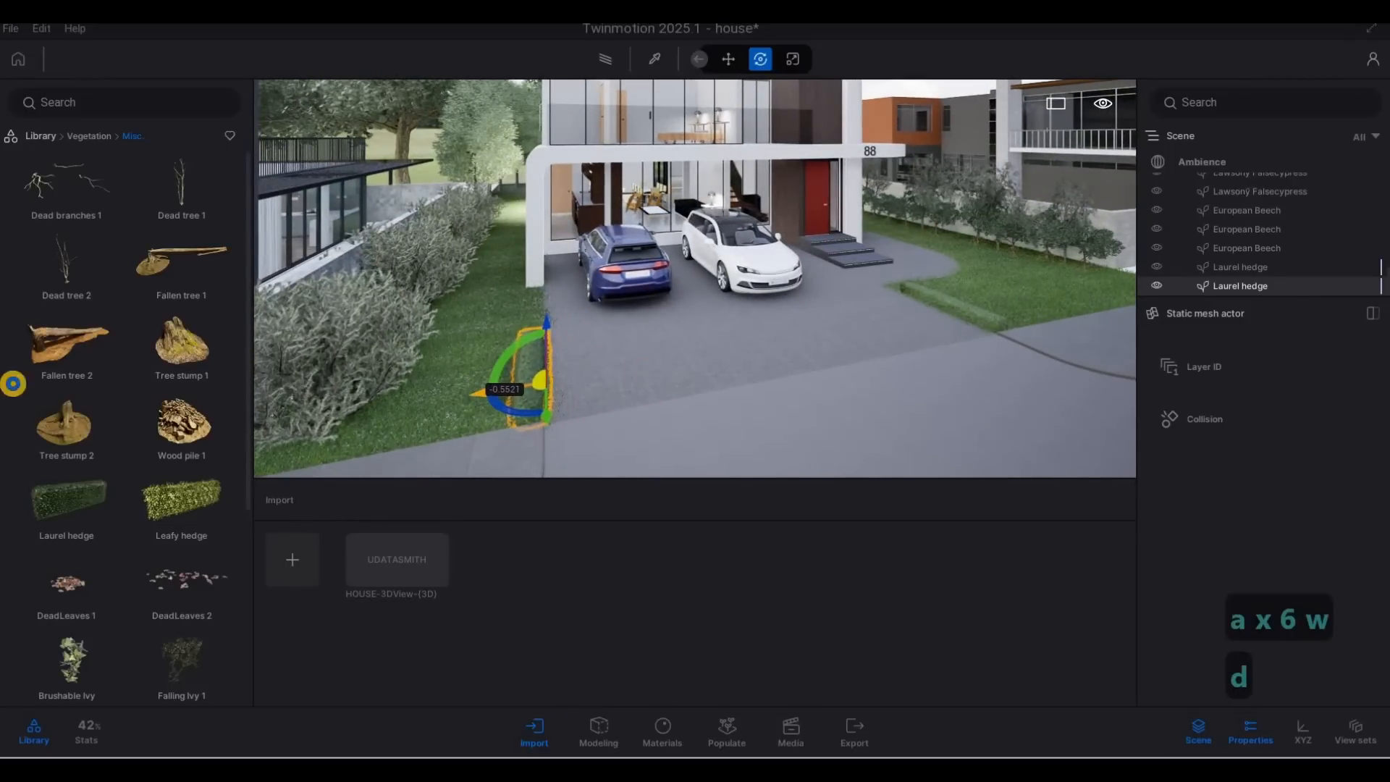
key(d)
key(d)
key(d)
key(d)
key(d)
key(d)
key(d)
key(d)
key(d)
key(d)
key(d)
key(d)
key(d)
key(d)
key(d)
key(d)
key(d)
key(d)
key(d)
key(d)
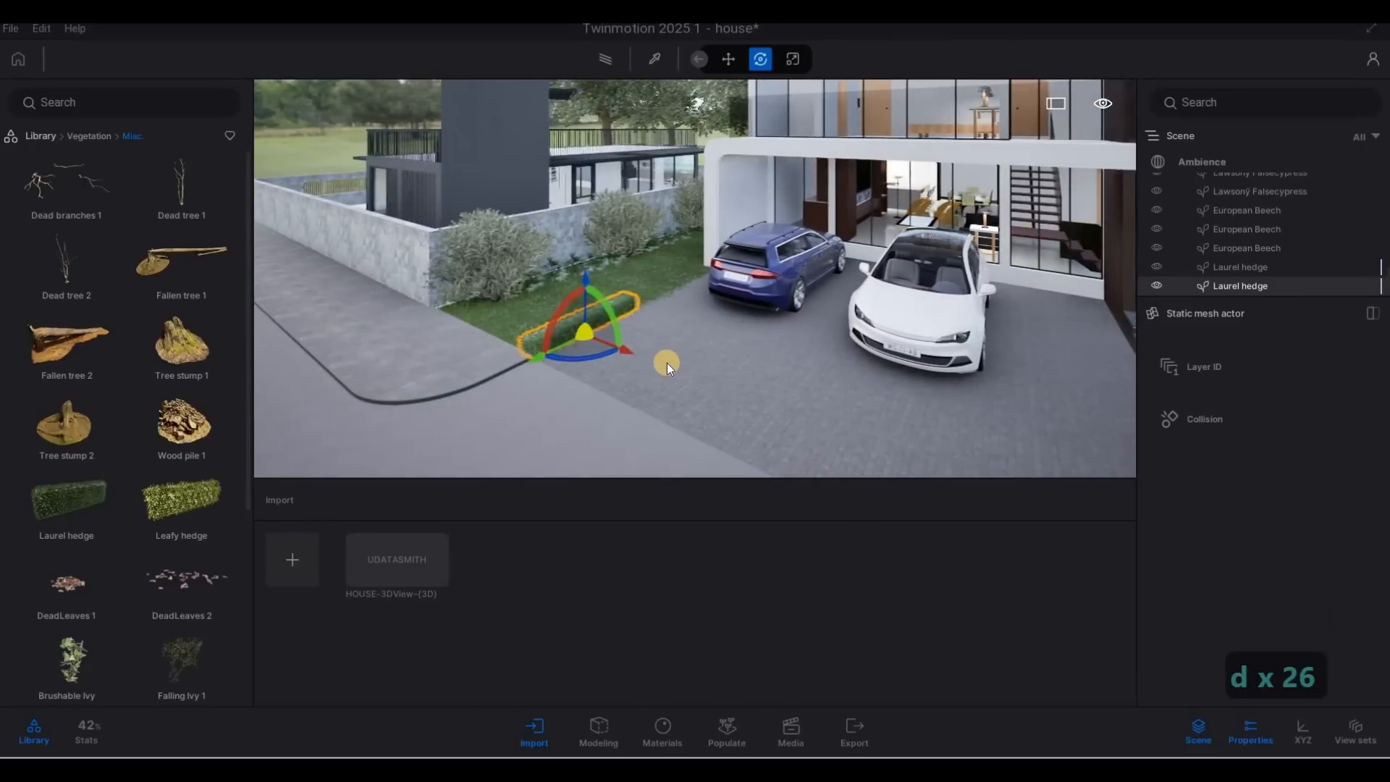
alt+drag(535, 363, 647, 353)
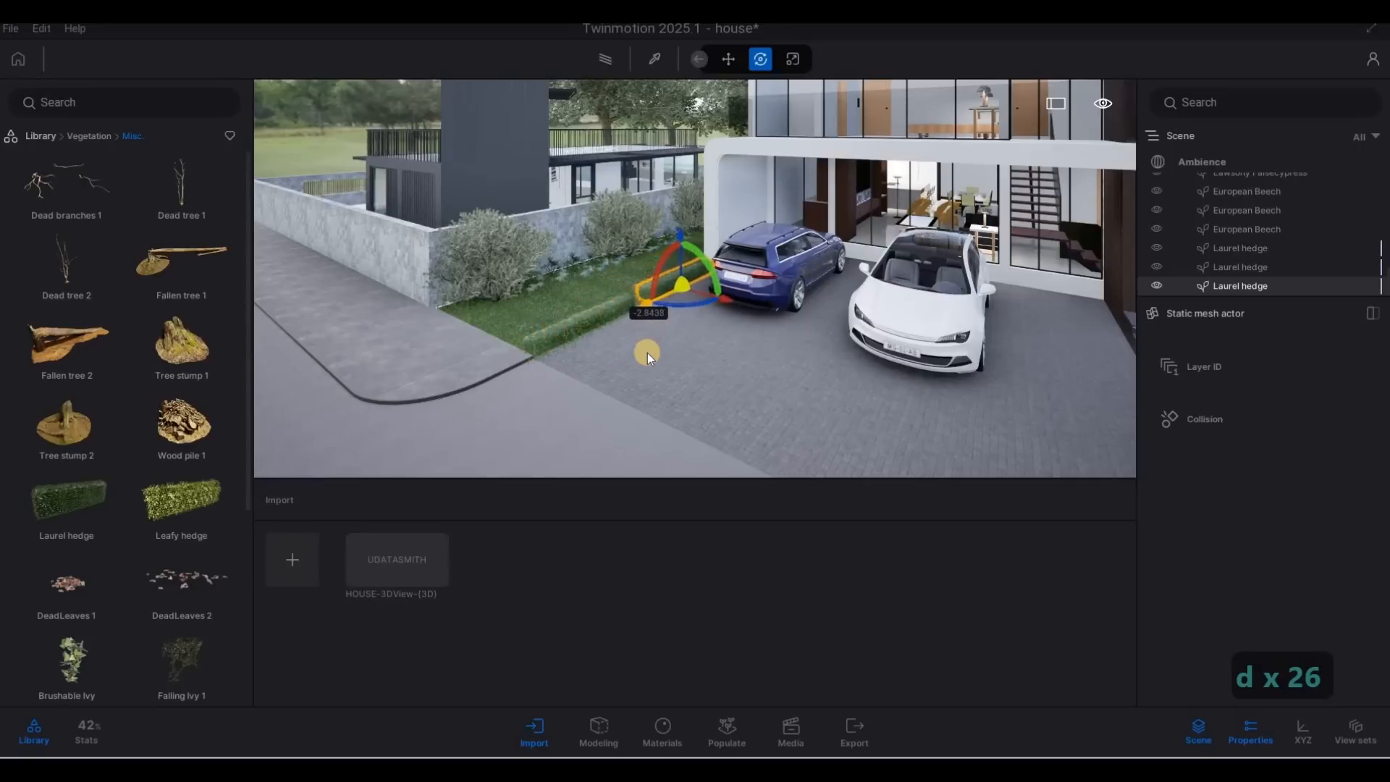
click(650, 470)
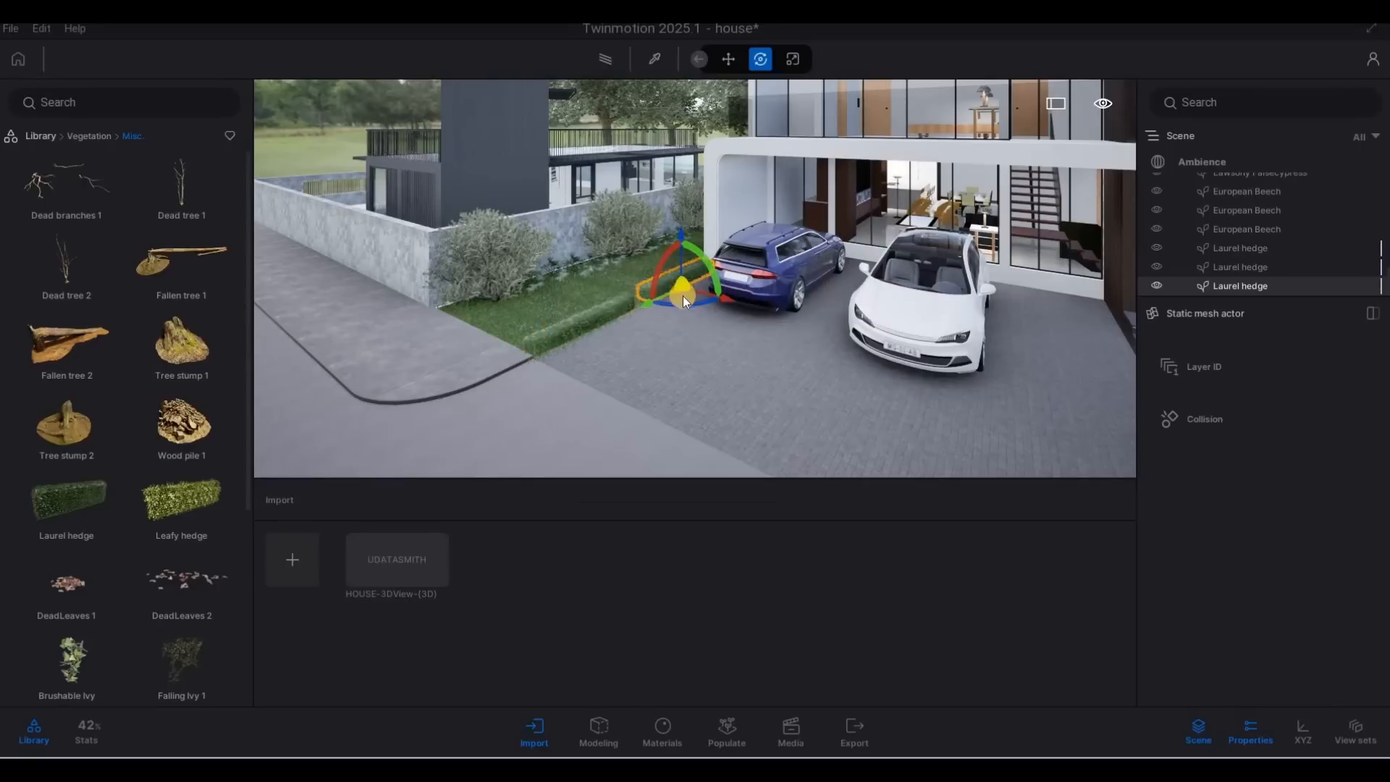
Nudge the newest hedge piece beside the blue car by about 0.07 m along the driveway edge.
key(a)
key(w)
key(a)
key(q)
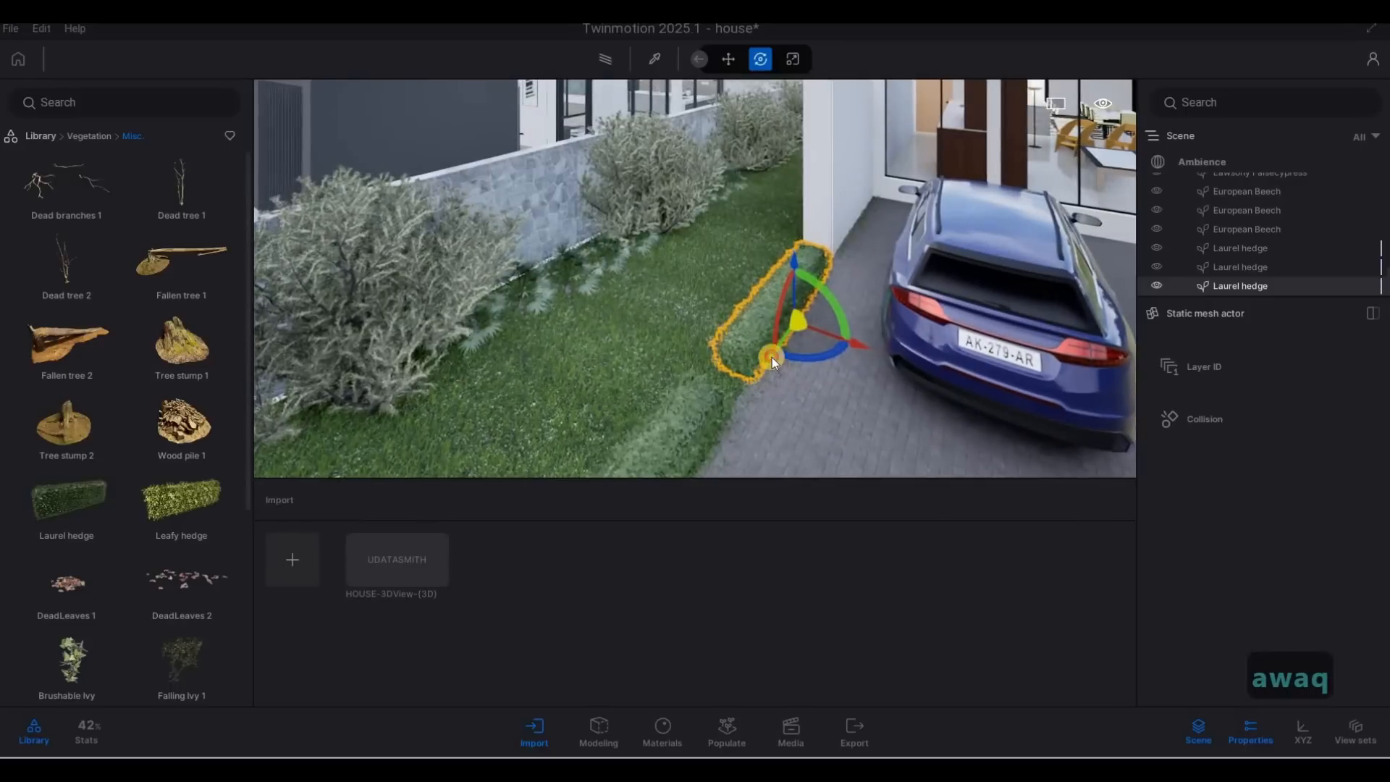
drag(775, 354, 767, 363)
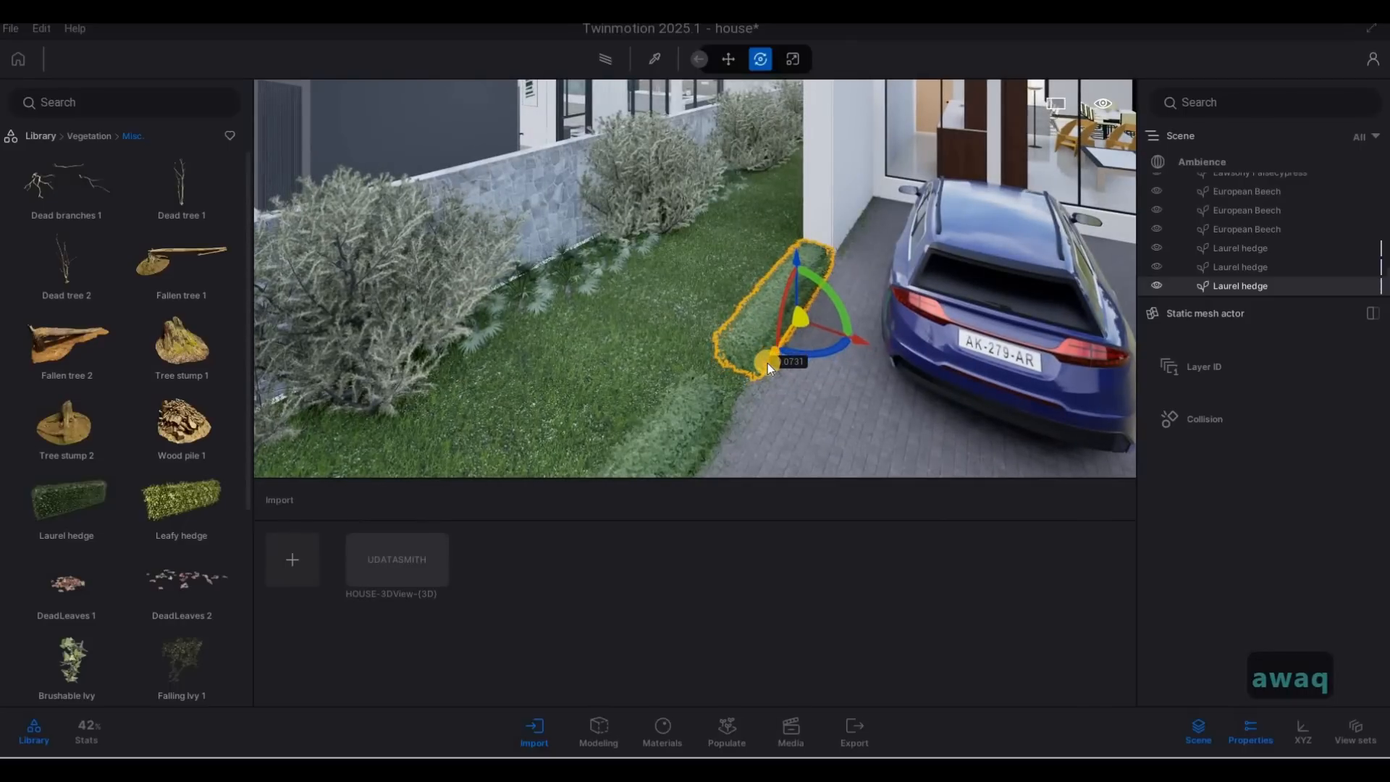
Stretch the newest laurel hedge piece lengthwise along the driveway edge beside the blue car to close the gap to the neighbouring piece.
key(Tab)
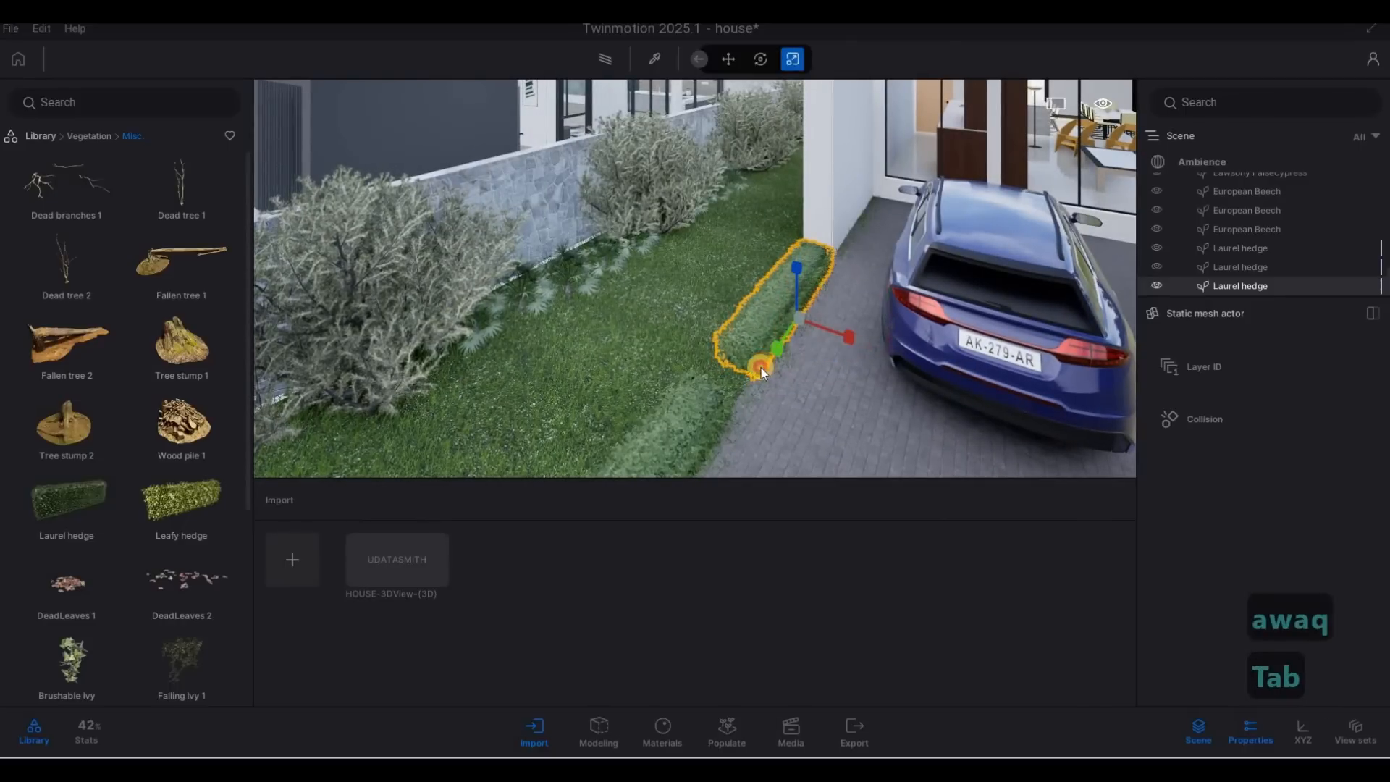
key(Tab)
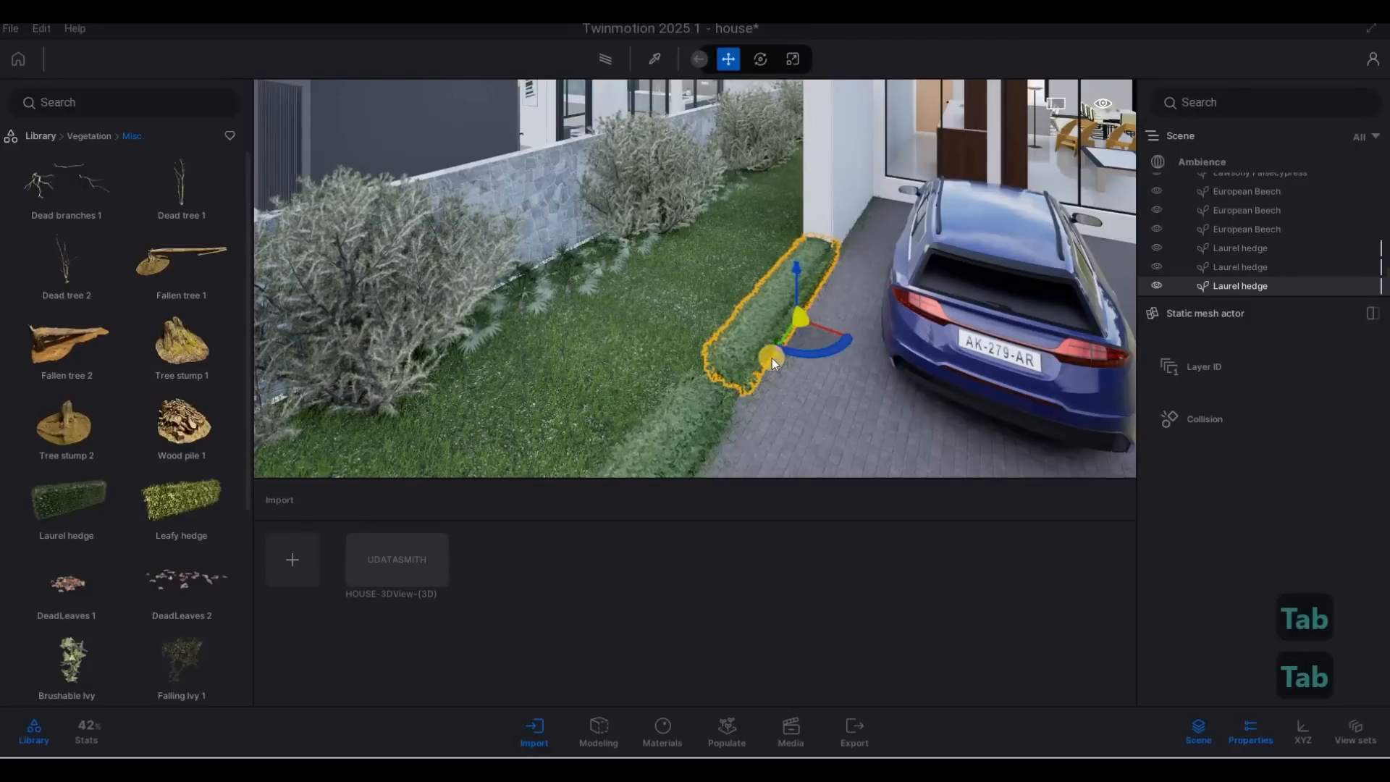
key(Tab)
drag(763, 371, 780, 369)
scroll(714, 435, down, 4)
key(Escape)
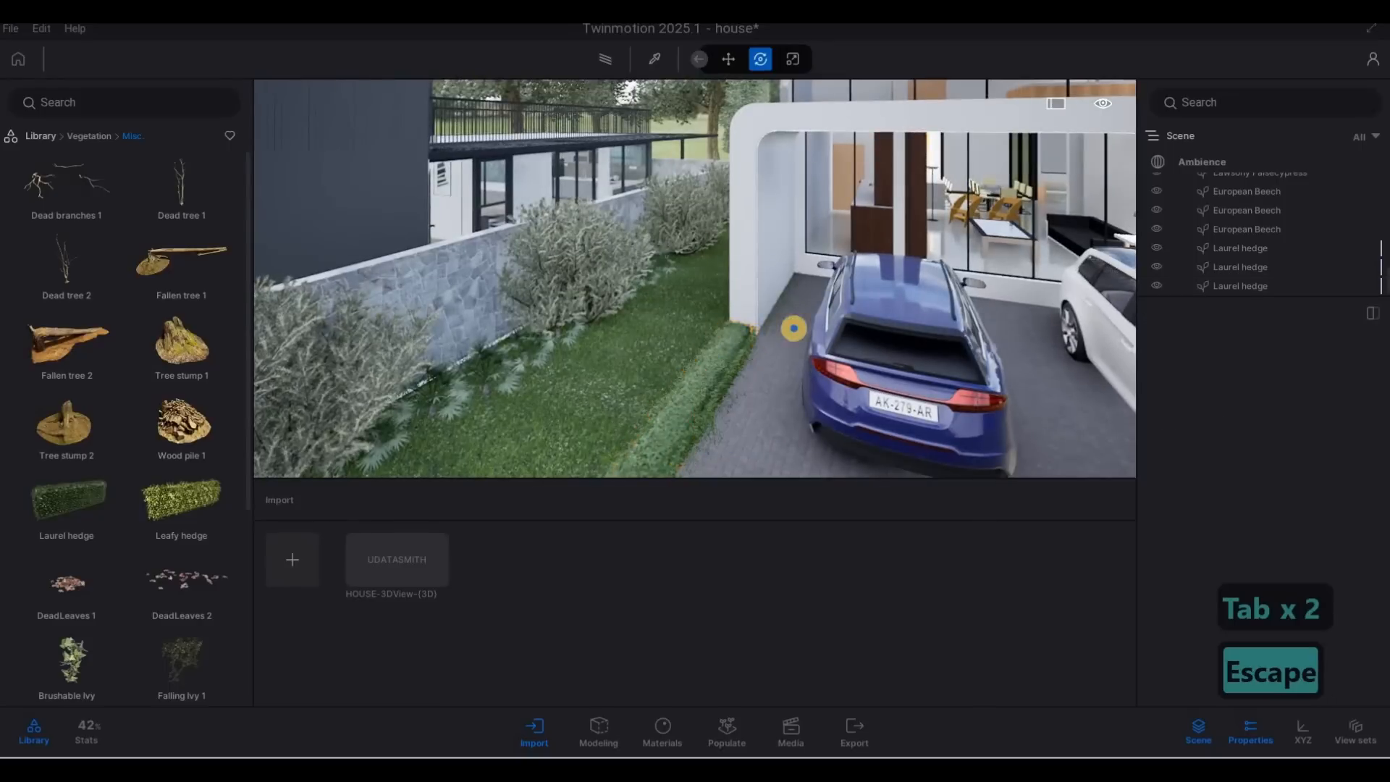
Adjust the length of the laurel hedge on the entrance side of the driveway to fit the lawn's edge.
key(a)
key(s)
key(a)
key(e)
key(d)
right_drag(676, 455, 685, 400)
key(d)
key(a)
key(s)
key(s)
key(a)
key(s)
key(a)
key(s)
key(d)
key(d)
key(w)
key(q)
key(a)
key(w)
click(723, 420)
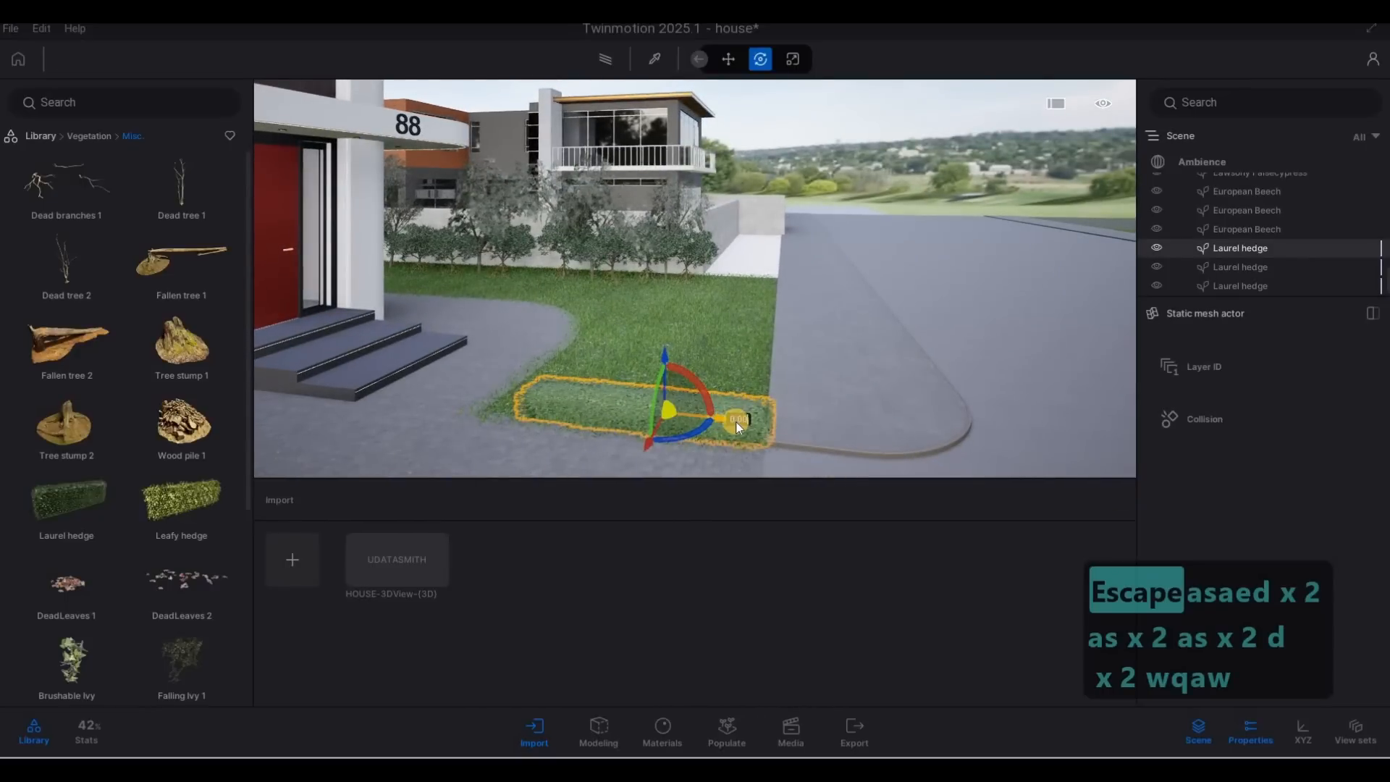
key(Tab)
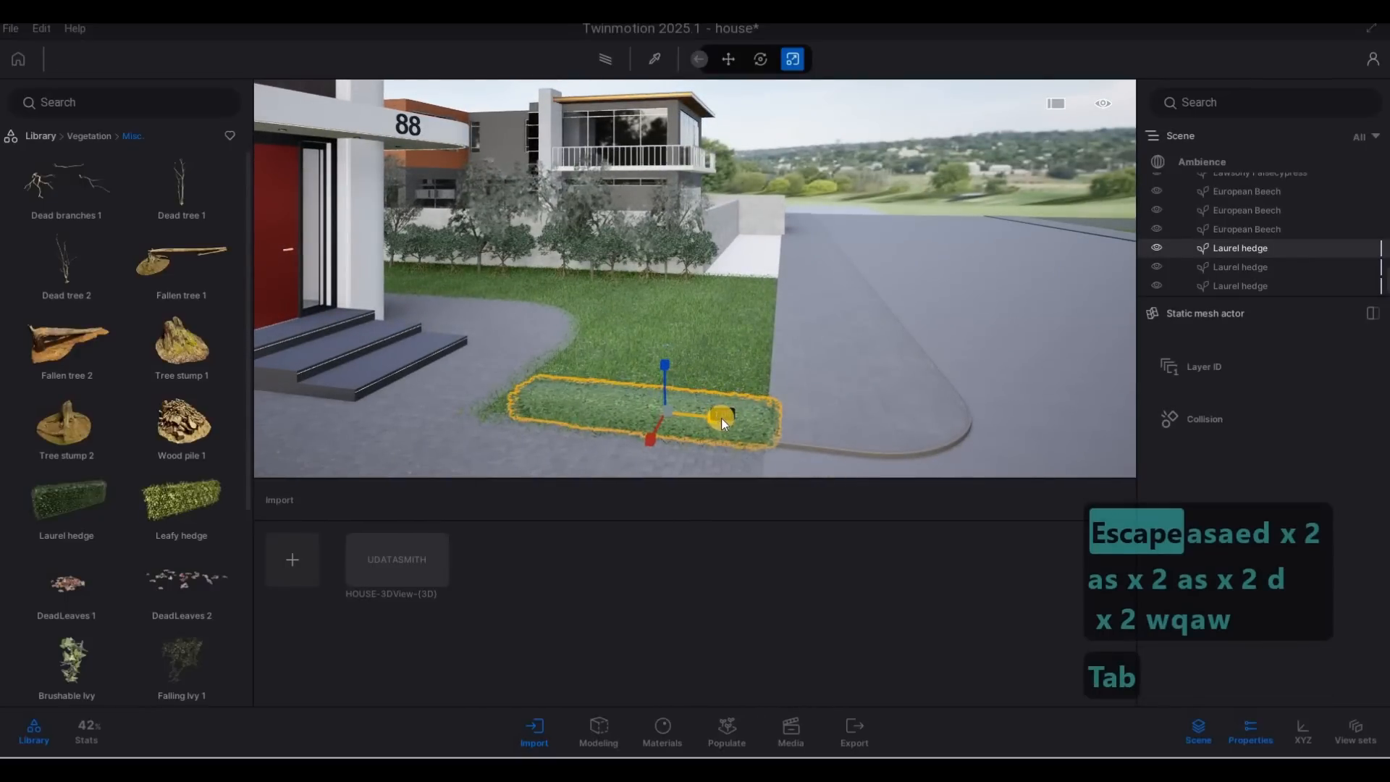
key(Tab)
key(Tab)
drag(721, 418, 709, 420)
Examine the house front, the parked cars and the hedges on both sides of the driveway from the street.
key(a)
key(d)
key(s)
right_drag(857, 450, 961, 411)
key(s)
key(a)
key(e)
key(d)
key(Escape)
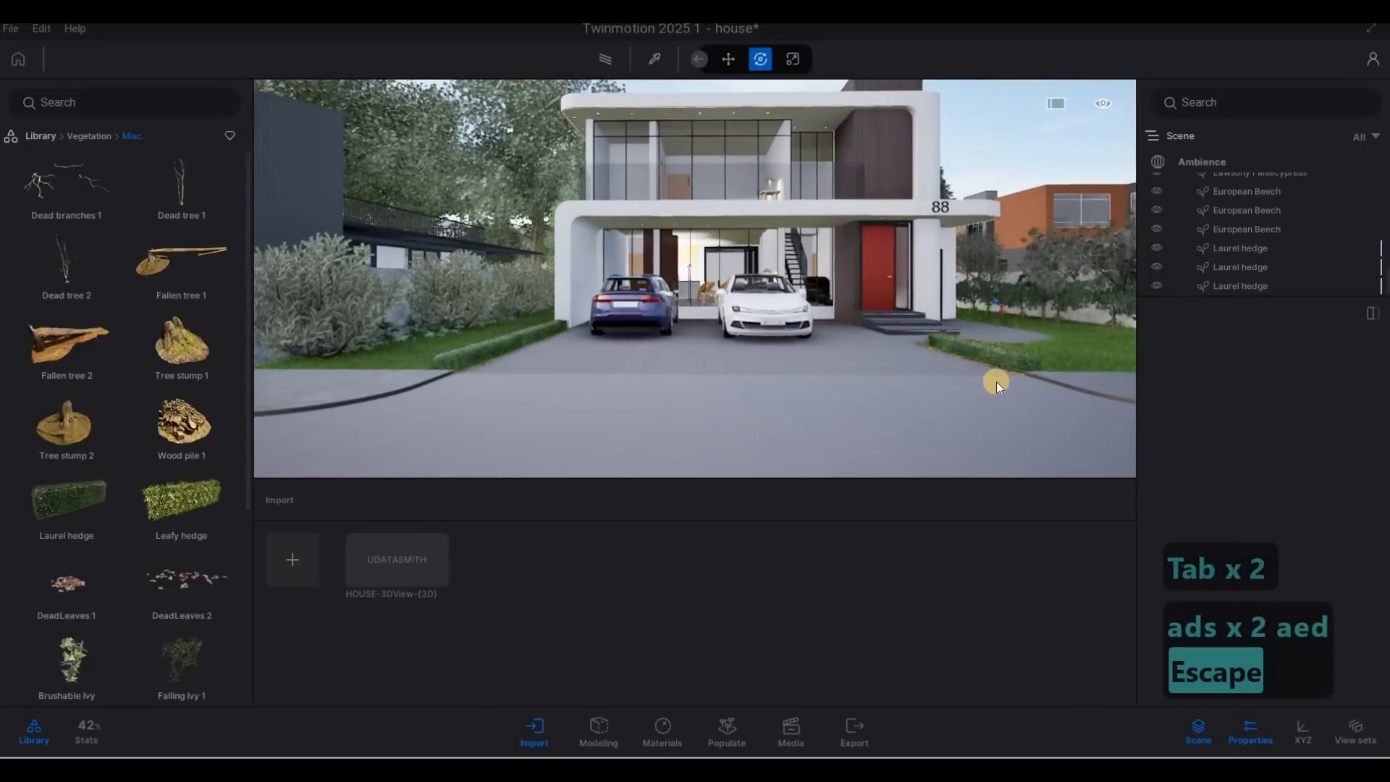
key(s)
key(a)
key(d)
right_drag(940, 333, 784, 414)
key(a)
key(a)
key(d)
key(a)
key(a)
key(a)
key(a)
key(a)
key(a)
key(a)
key(d)
key(w)
key(a)
key(w)
key(d)
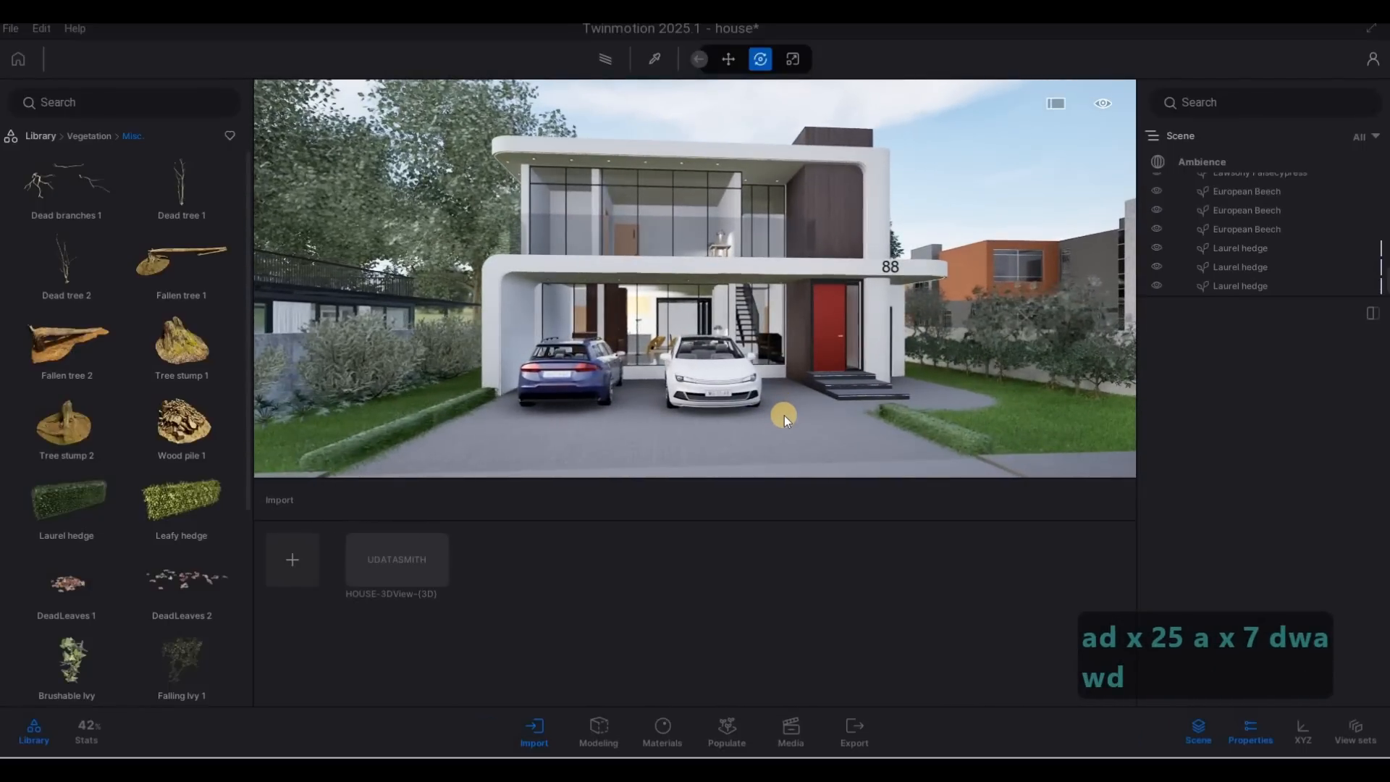